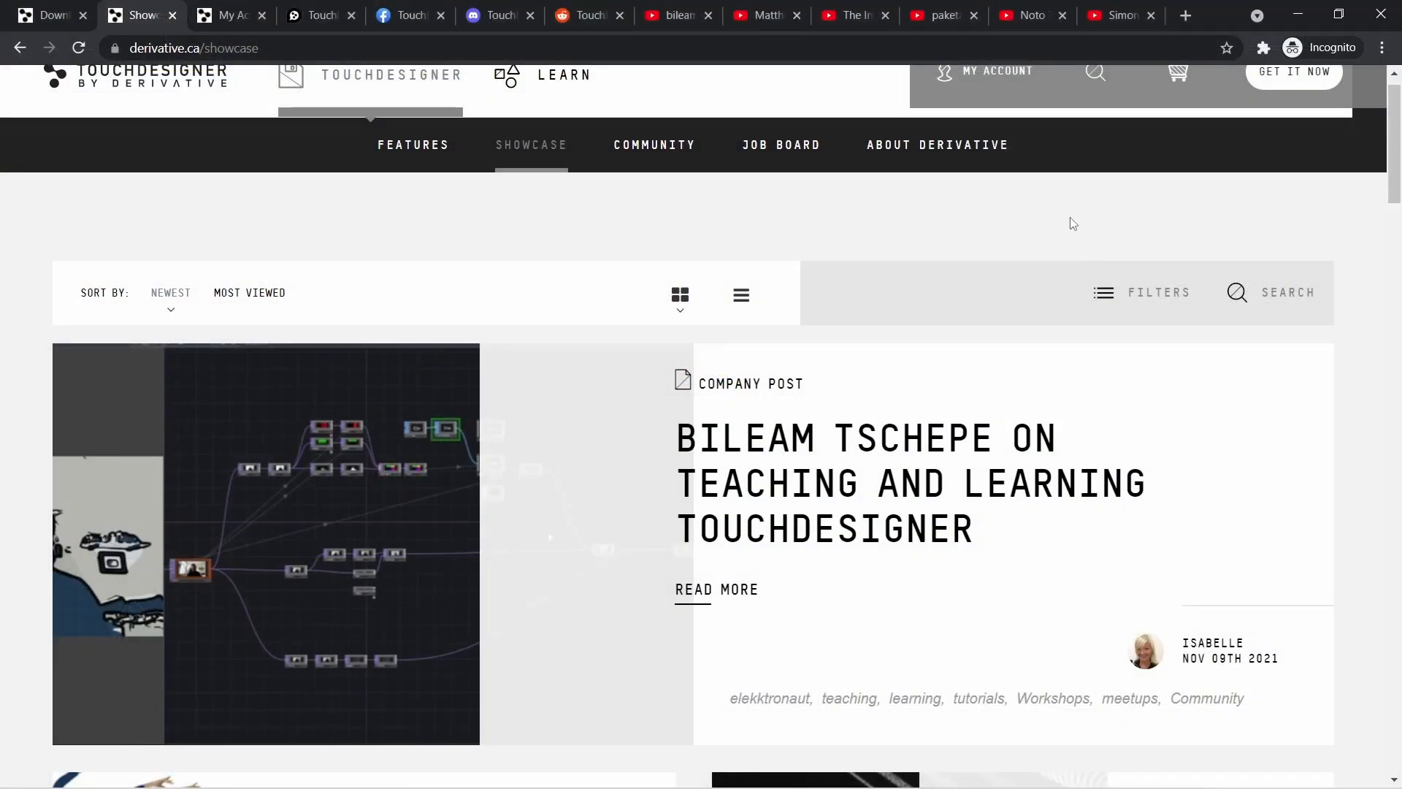
Return to the TouchDesigner download page and close the Showcase and My Account pages
{"action": "scroll", "coordinate": [1072, 222], "scroll_direction": "up", "scroll_amount": 1}
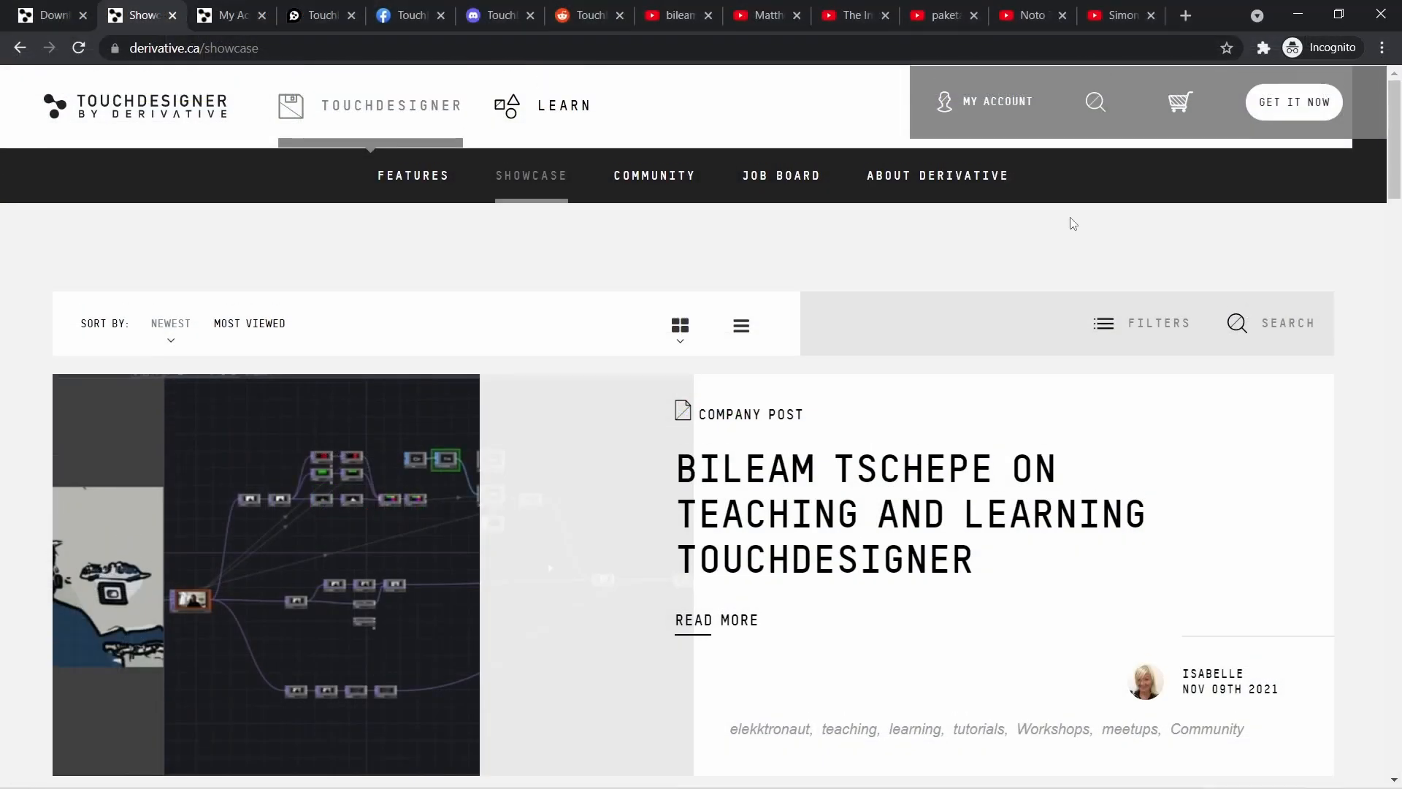
{"action": "left_click", "coordinate": [58, 15]}
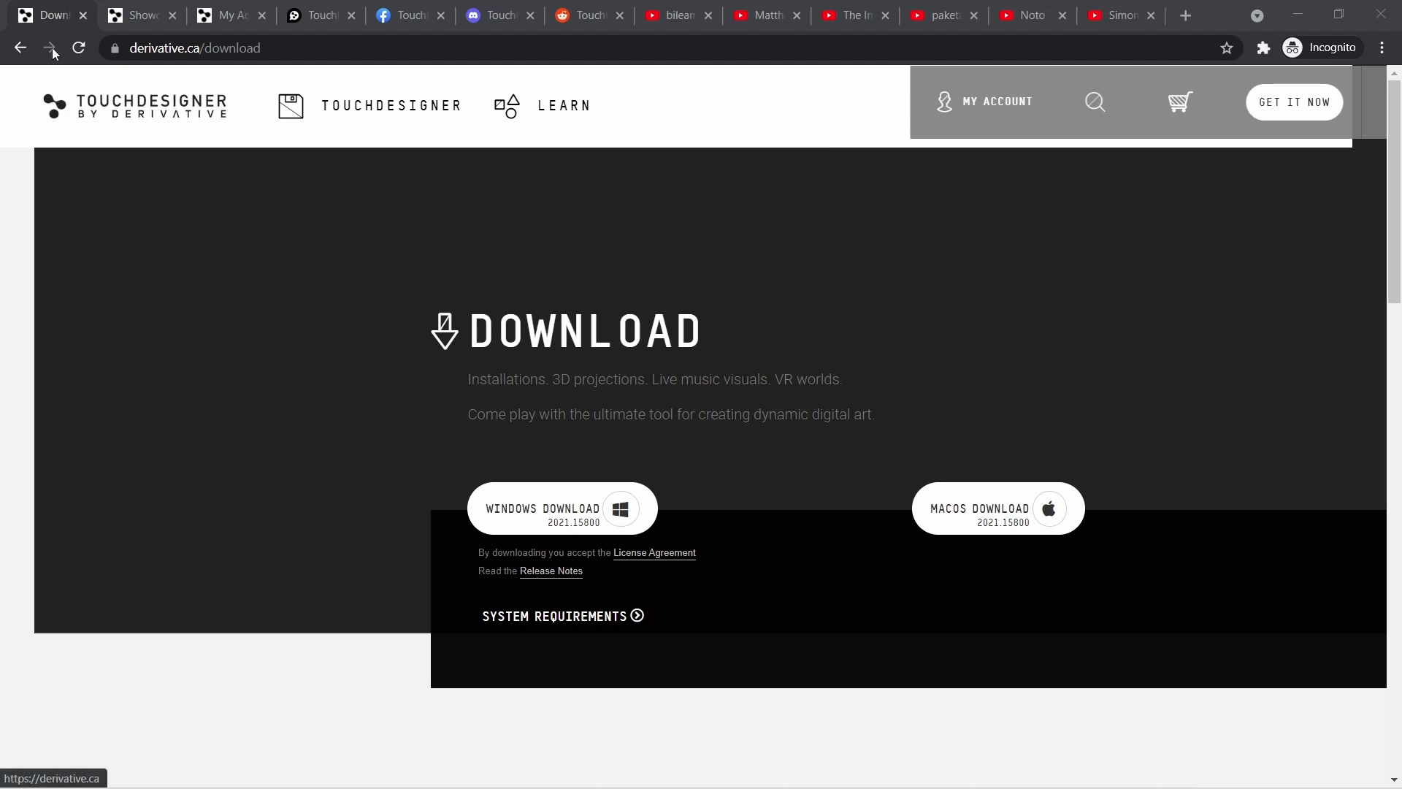
{"action": "left_click", "coordinate": [167, 15]}
{"action": "left_click", "coordinate": [172, 15]}
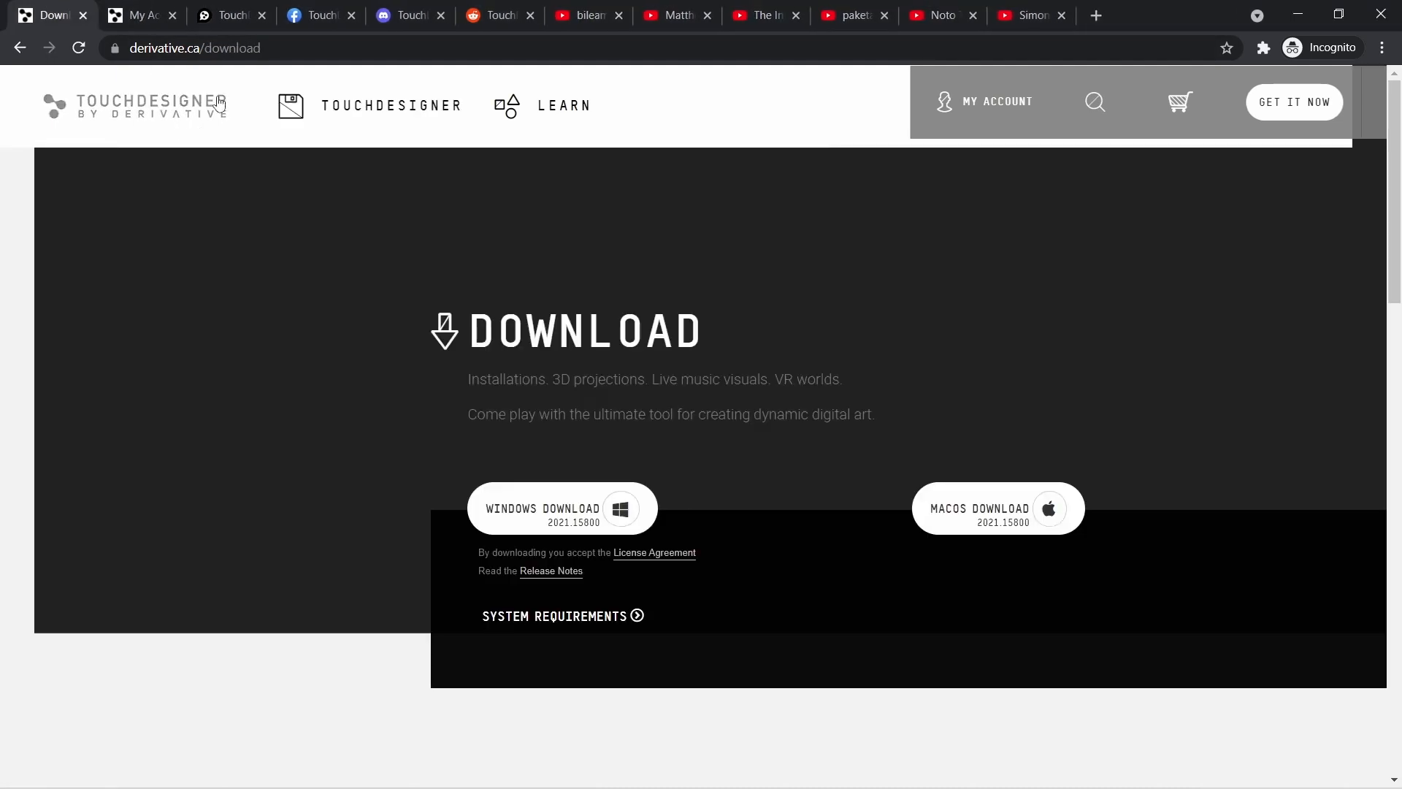
{"action": "left_click", "coordinate": [172, 15]}
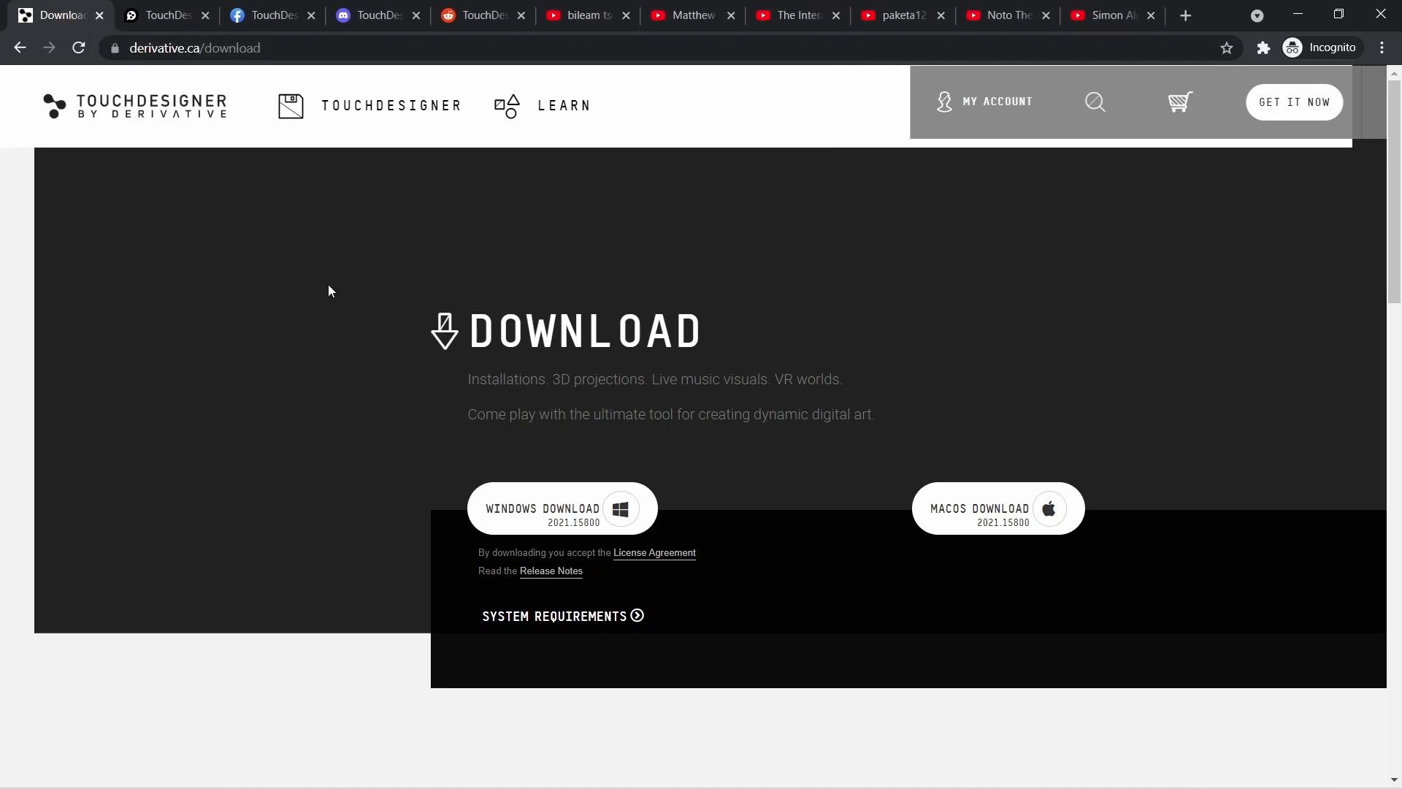
Look through the TouchDesigner community pages: the Derivative forum, the Facebook Help Group, the Discord invite and the subreddit
{"action": "left_click", "coordinate": [164, 11]}
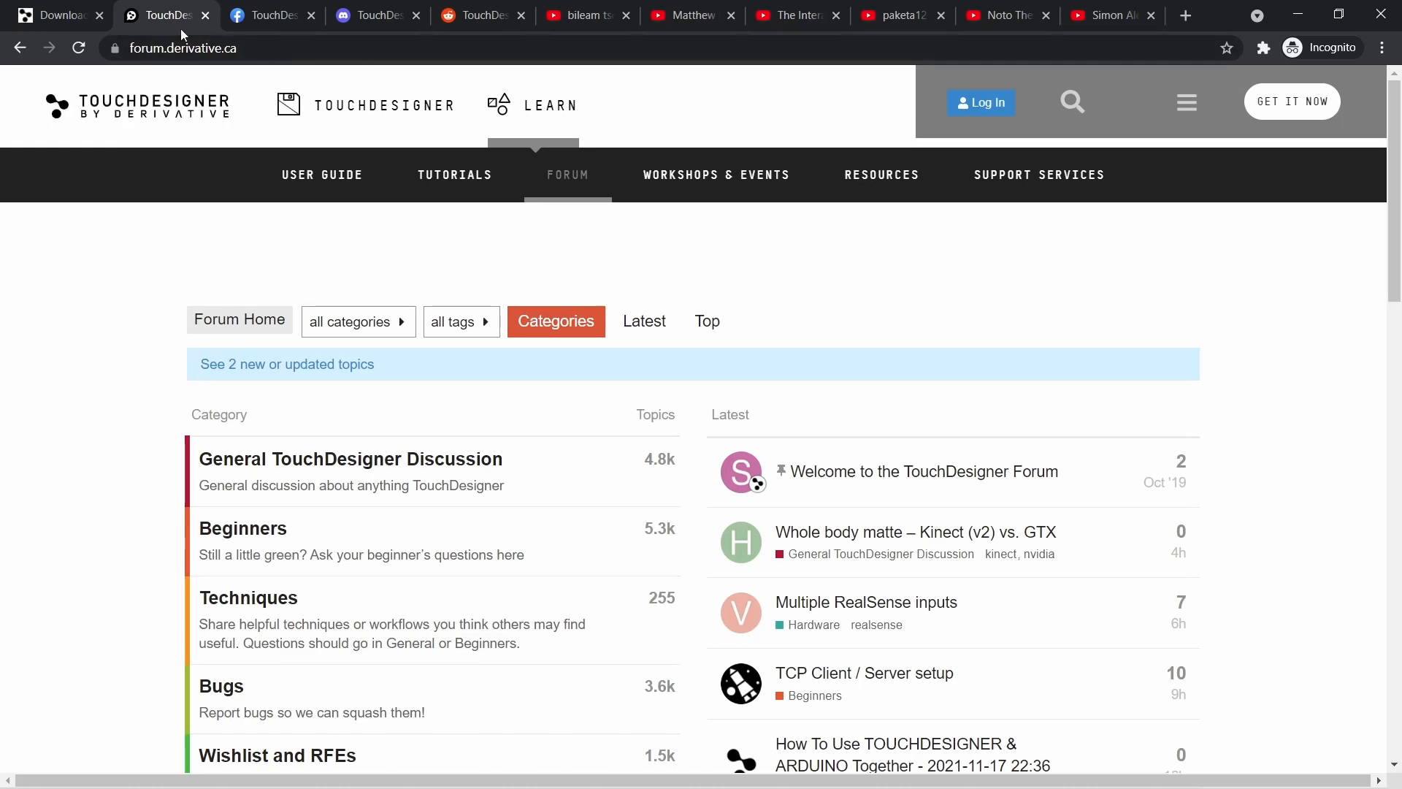
{"action": "left_click", "coordinate": [282, 16]}
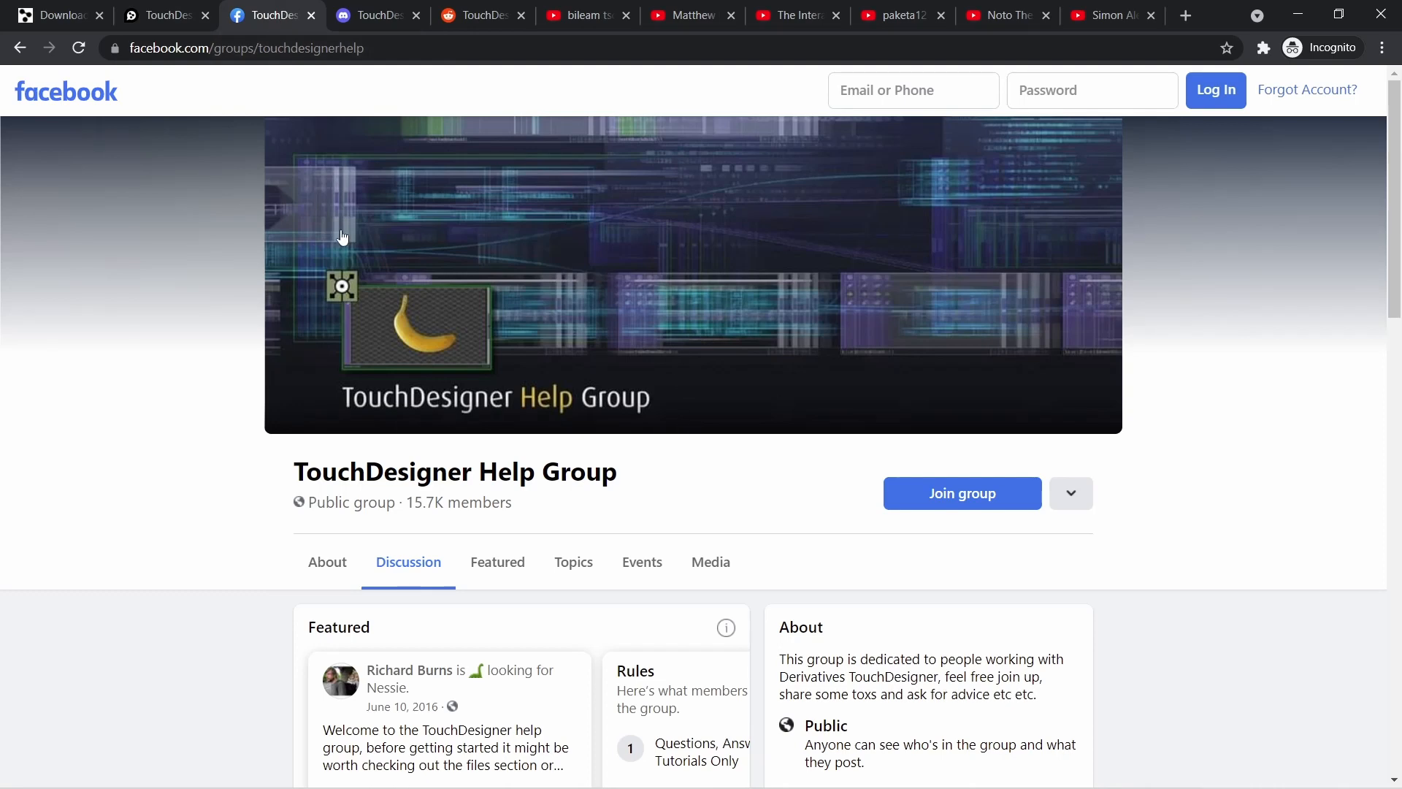
{"action": "left_click", "coordinate": [372, 13]}
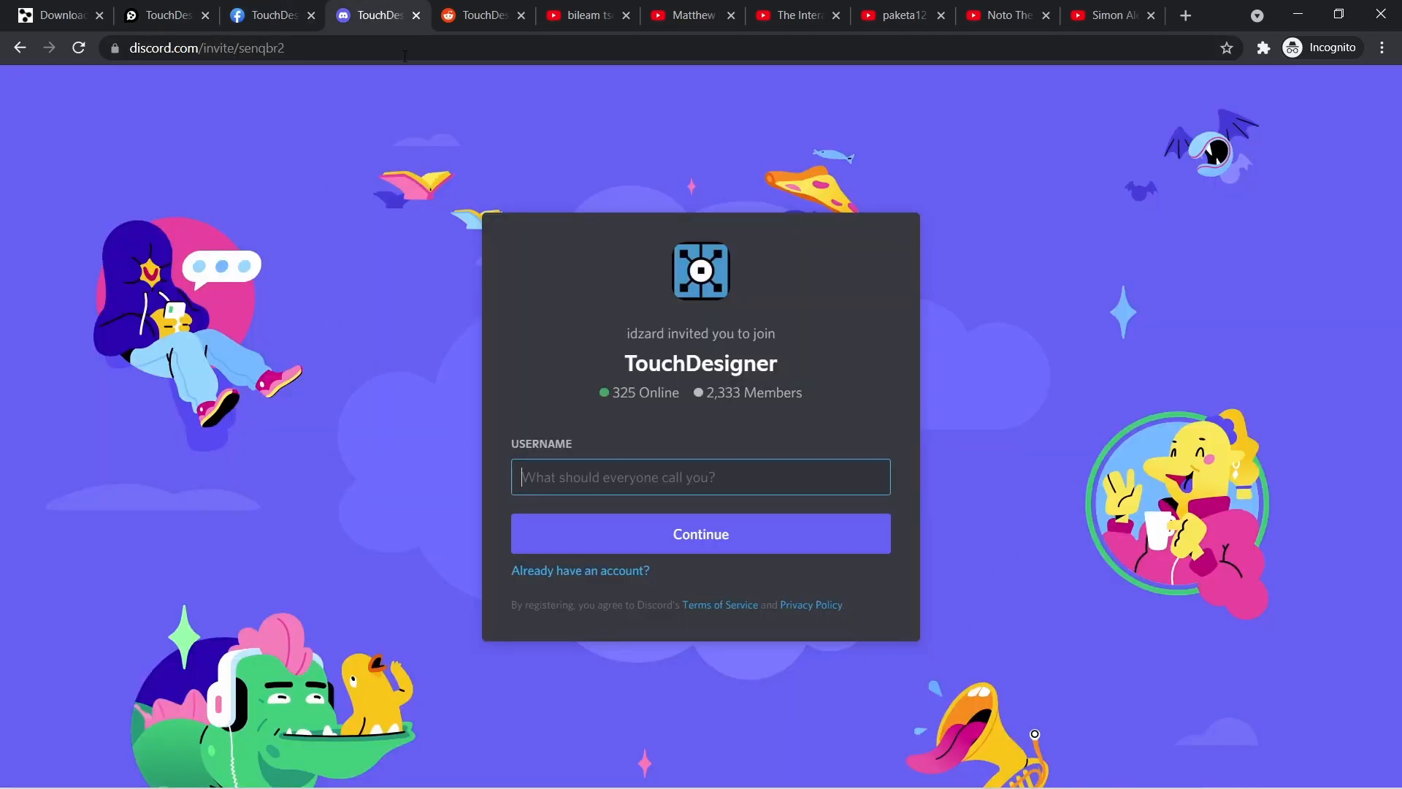
{"action": "left_click", "coordinate": [480, 15]}
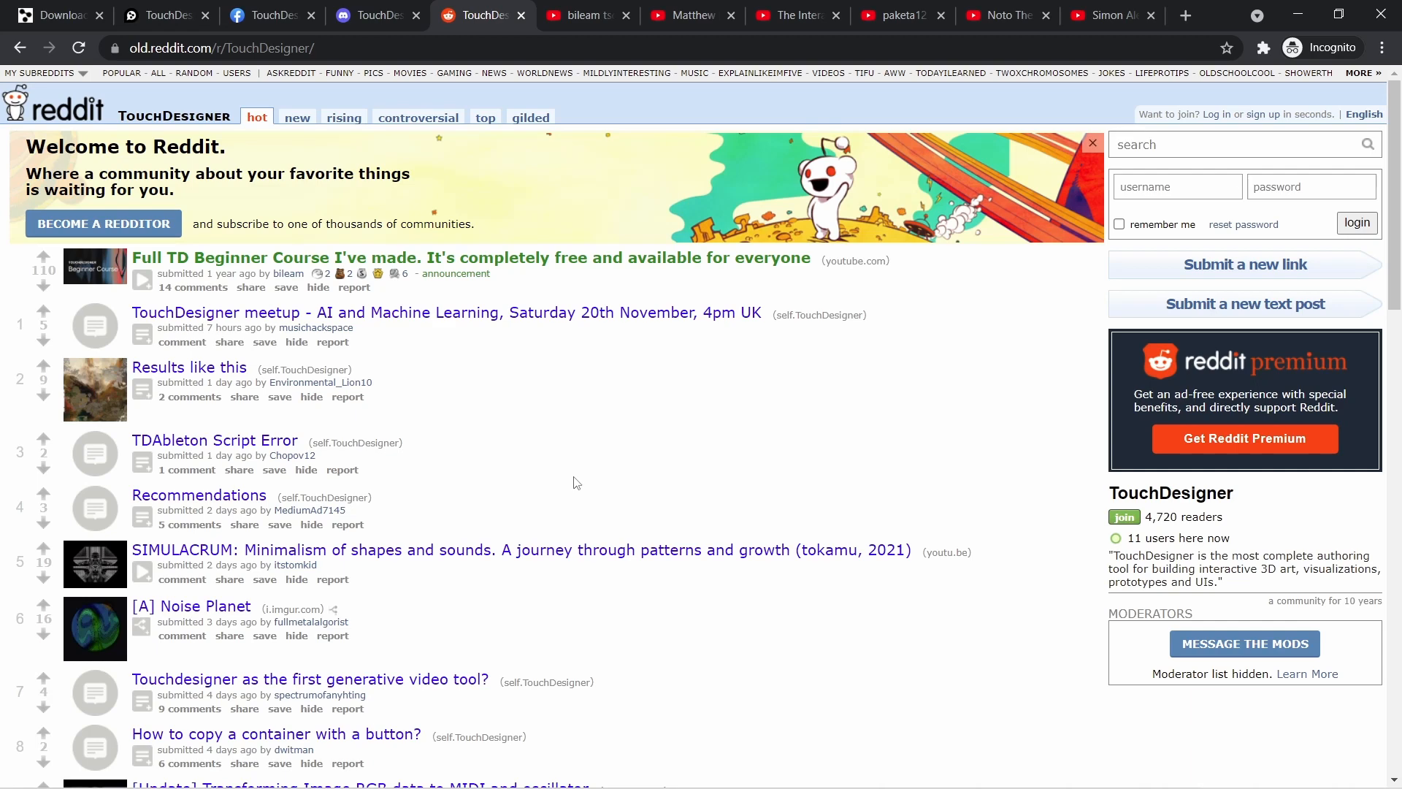
Look through the open YouTube channels with TouchDesigner tutorials, including The Interactive & Immersive HQ, paketa12 and Noto The Talking Ball
{"action": "left_click", "coordinate": [596, 22]}
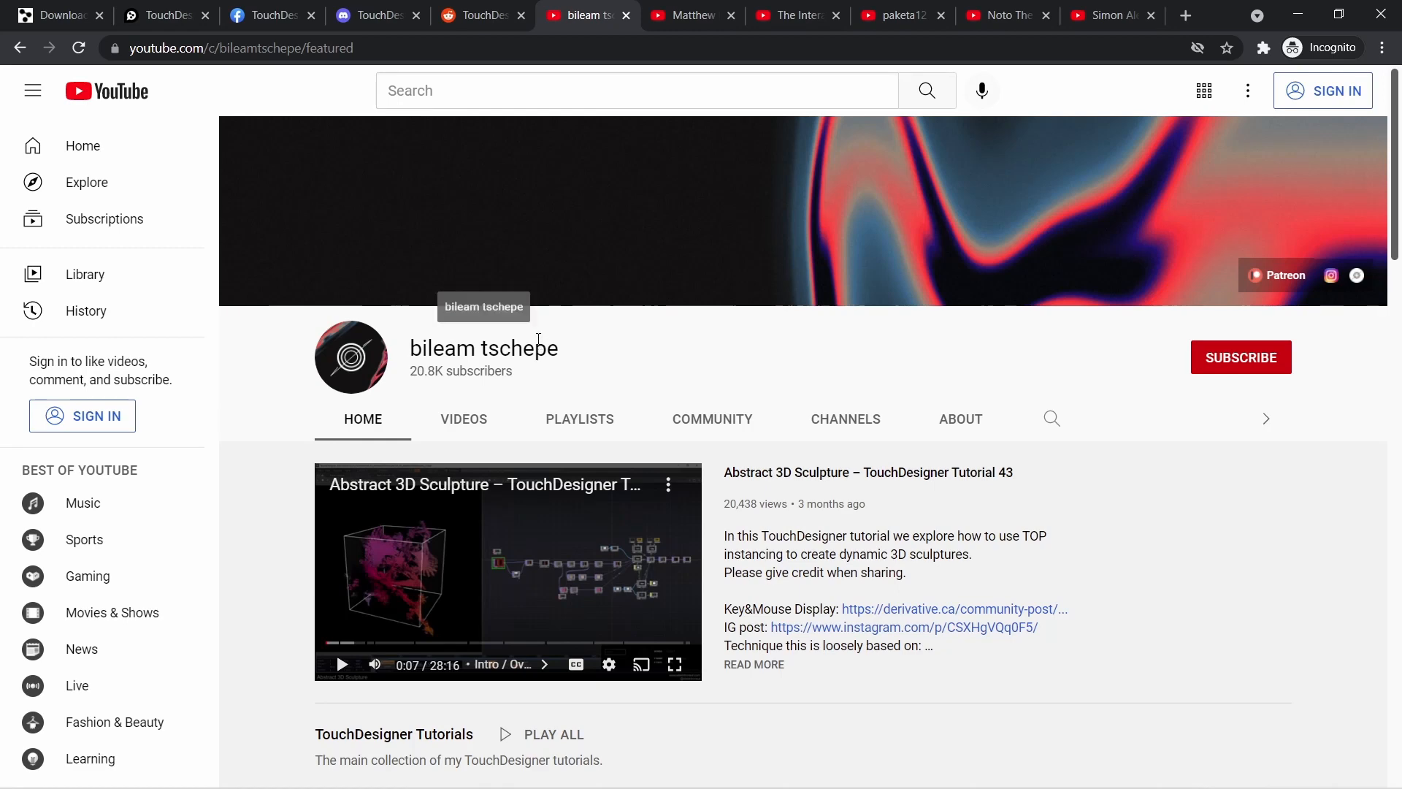
{"action": "key", "text": "ctrl+Tab"}
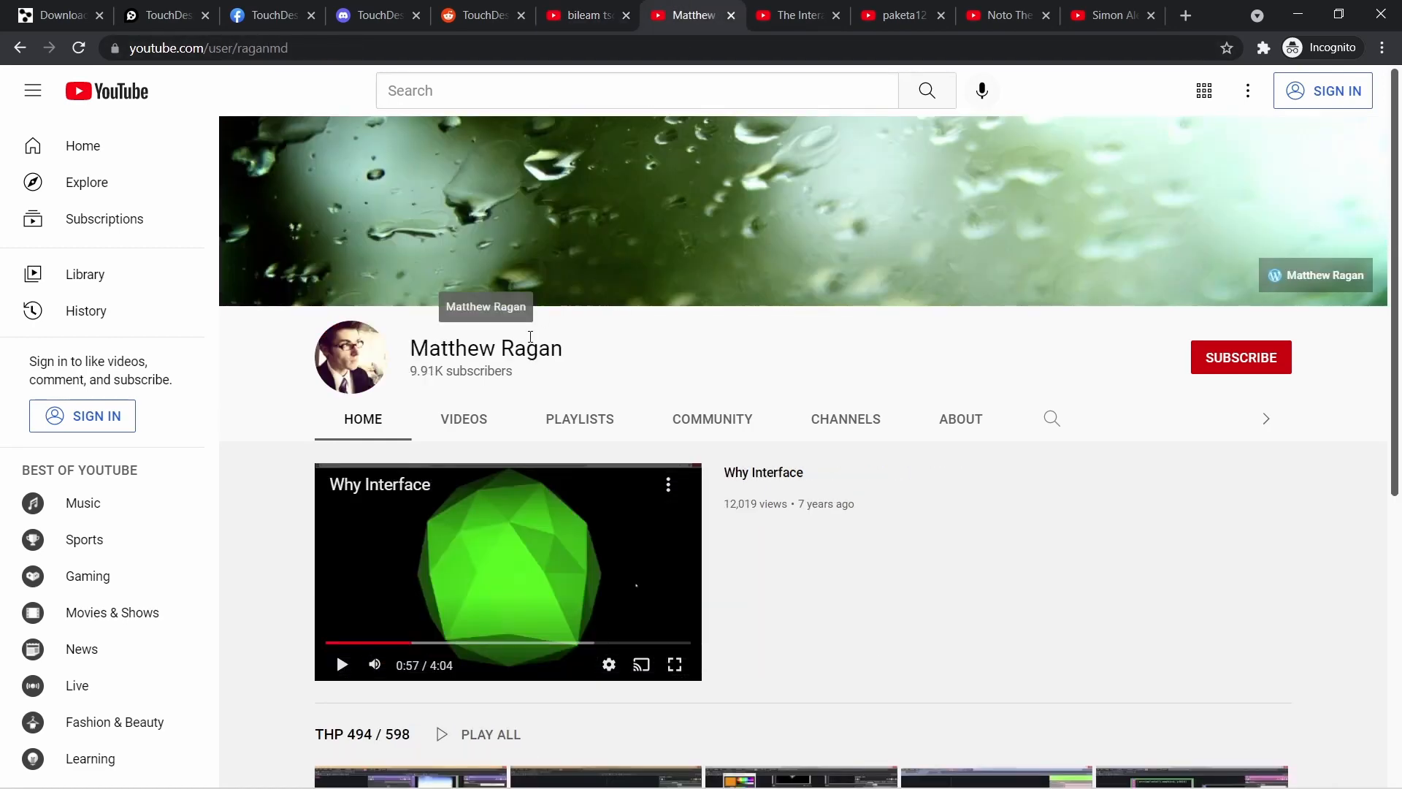
{"action": "left_click", "coordinate": [799, 19]}
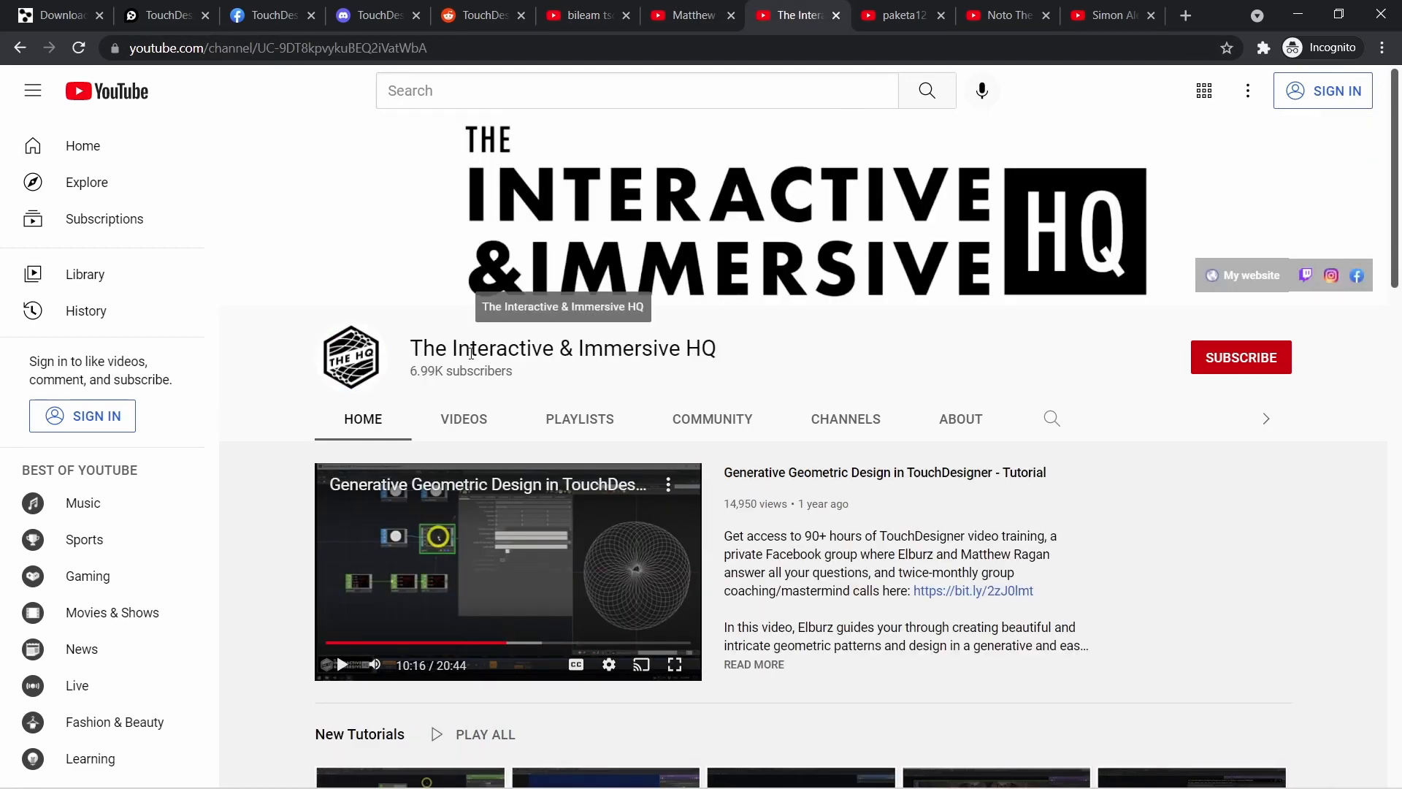
{"action": "left_click", "coordinate": [887, 16]}
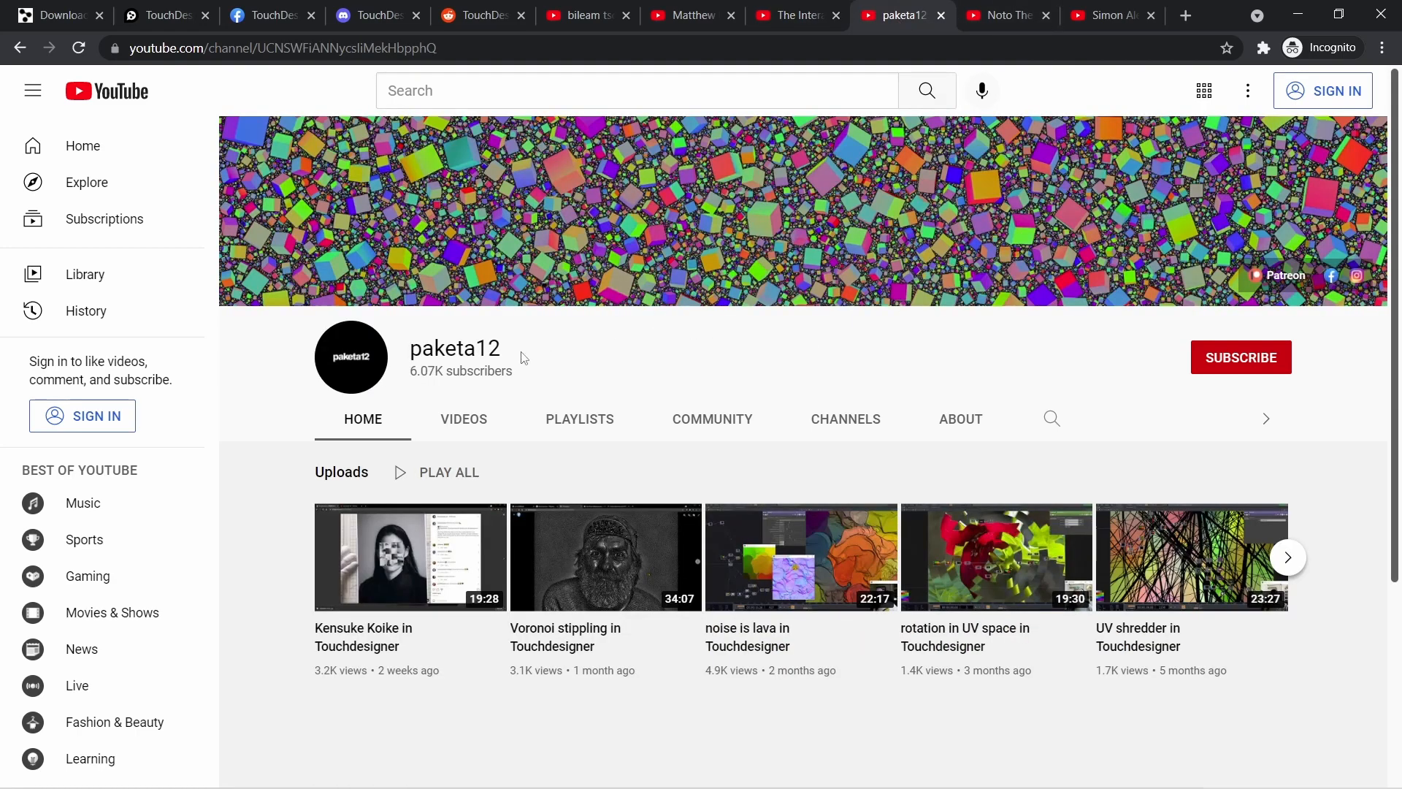
{"action": "left_click", "coordinate": [1007, 16]}
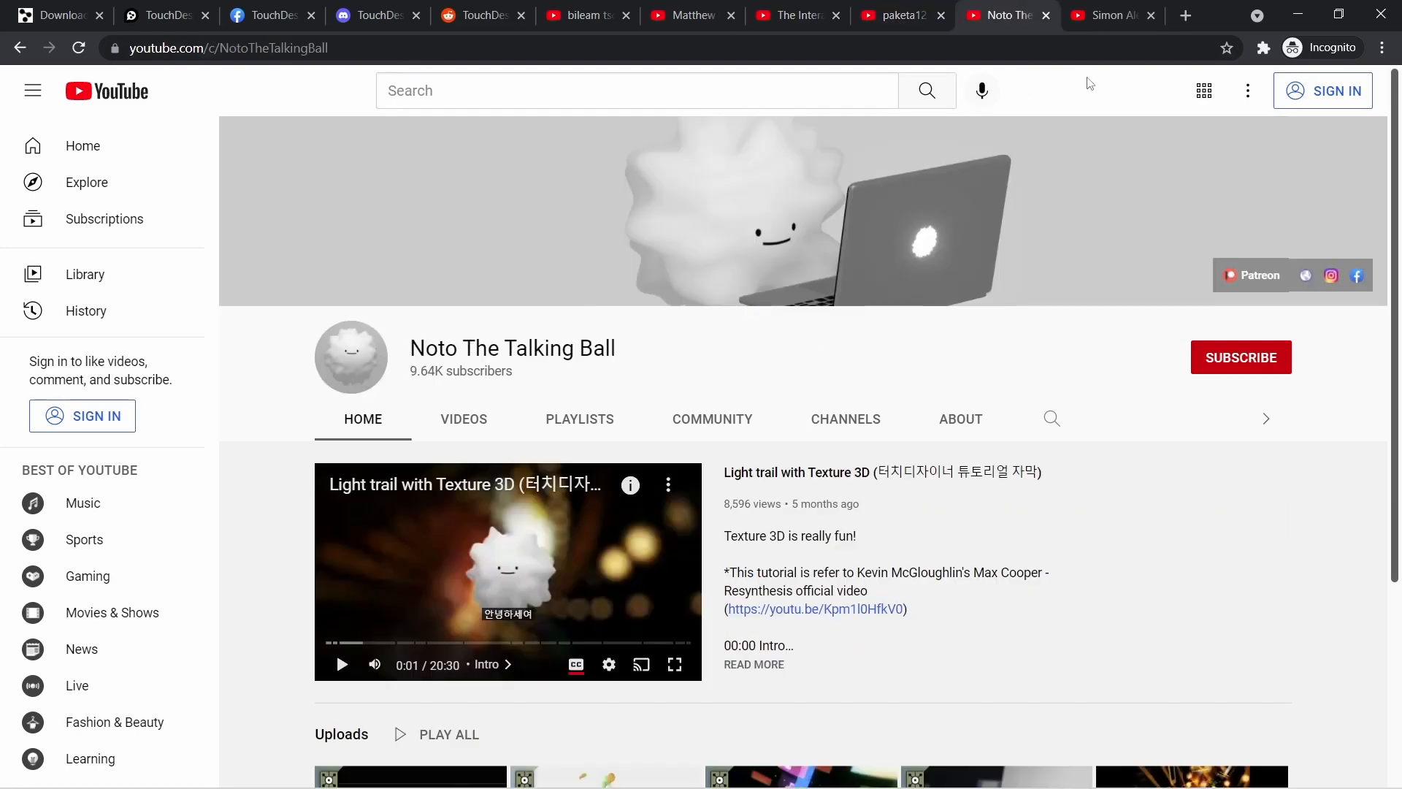
{"action": "left_click", "coordinate": [1108, 16]}
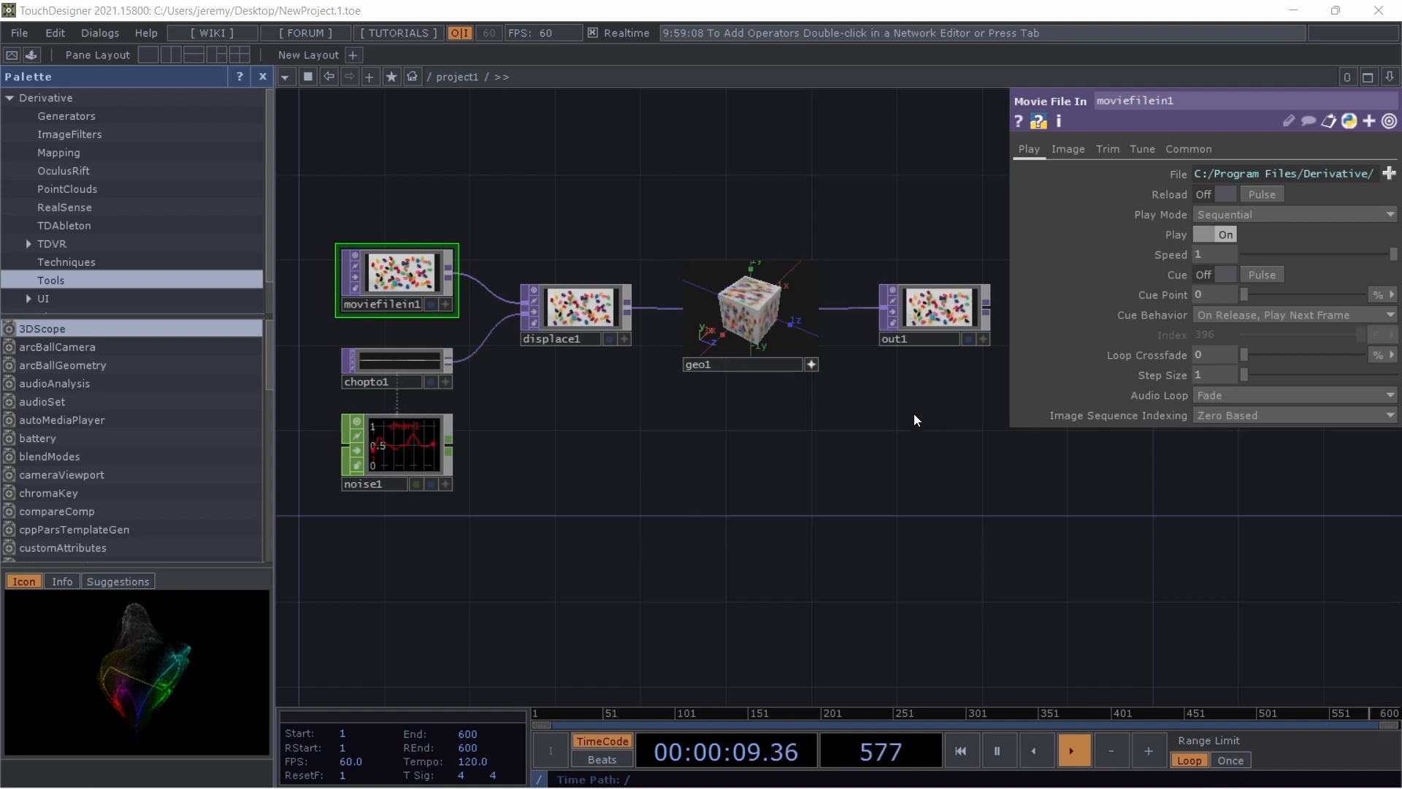
In TouchDesigner, examine the default project's operator network, from moviefilein1 through displace1 and geo1 to out1
{"action": "left_click_drag", "start_coordinate": [437, 456], "coordinate": [566, 485]}
{"action": "left_click_drag", "start_coordinate": [954, 514], "coordinate": [769, 472]}
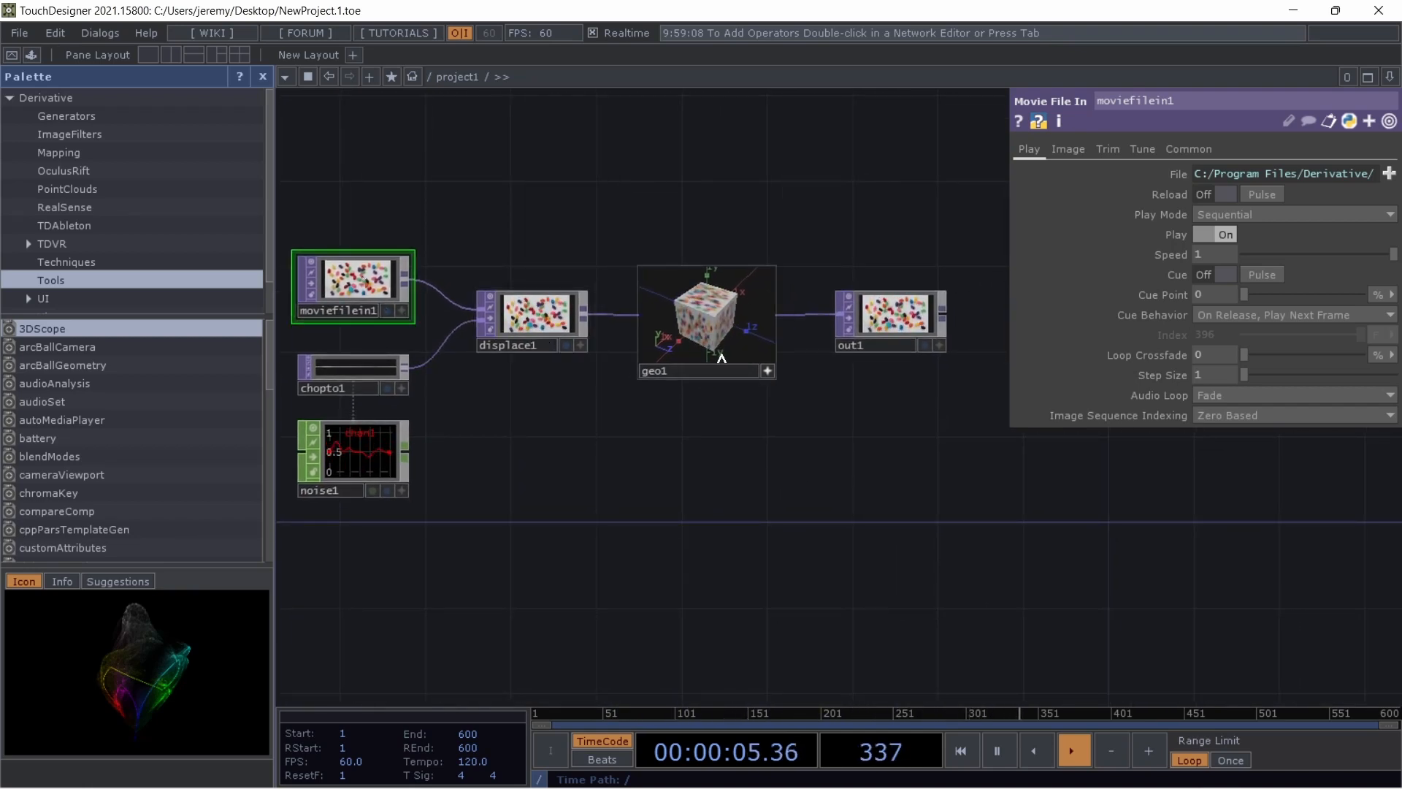
{"action": "scroll", "coordinate": [909, 314], "scroll_direction": "up", "scroll_amount": 3}
{"action": "scroll", "coordinate": [910, 314], "scroll_direction": "up", "scroll_amount": 4}
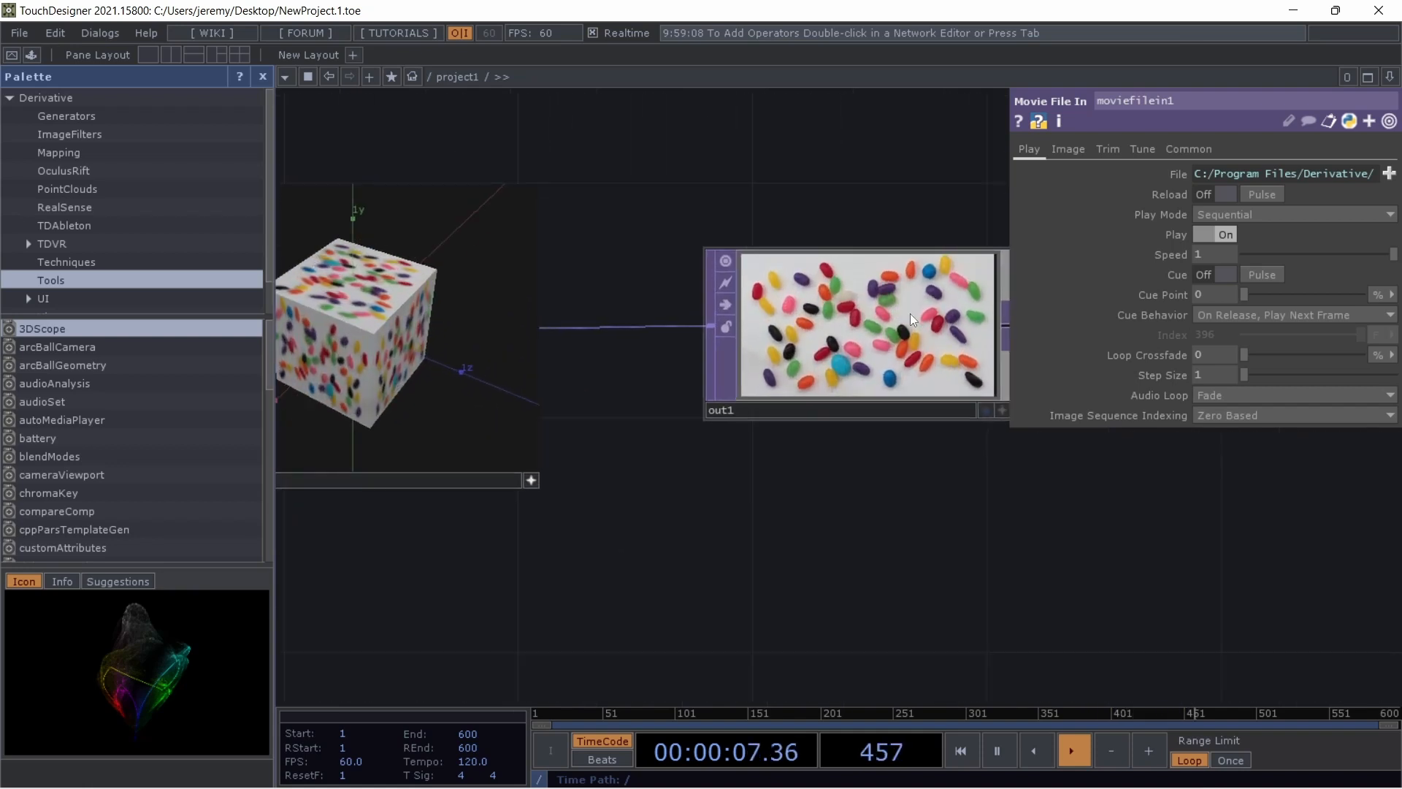
{"action": "scroll", "coordinate": [910, 313], "scroll_direction": "down", "scroll_amount": 3}
{"action": "scroll", "coordinate": [909, 313], "scroll_direction": "down", "scroll_amount": 3}
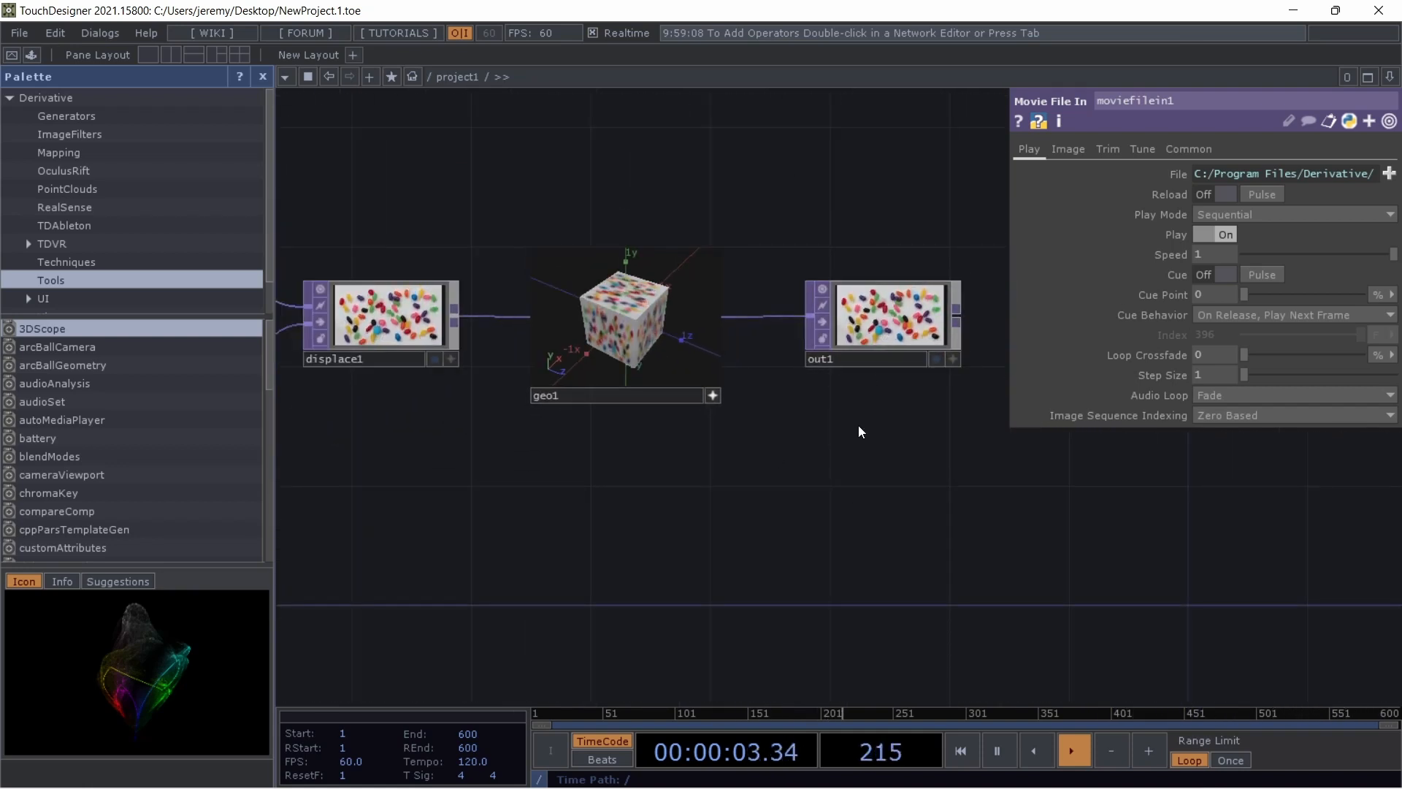
{"action": "scroll", "coordinate": [857, 425], "scroll_direction": "down", "scroll_amount": 4}
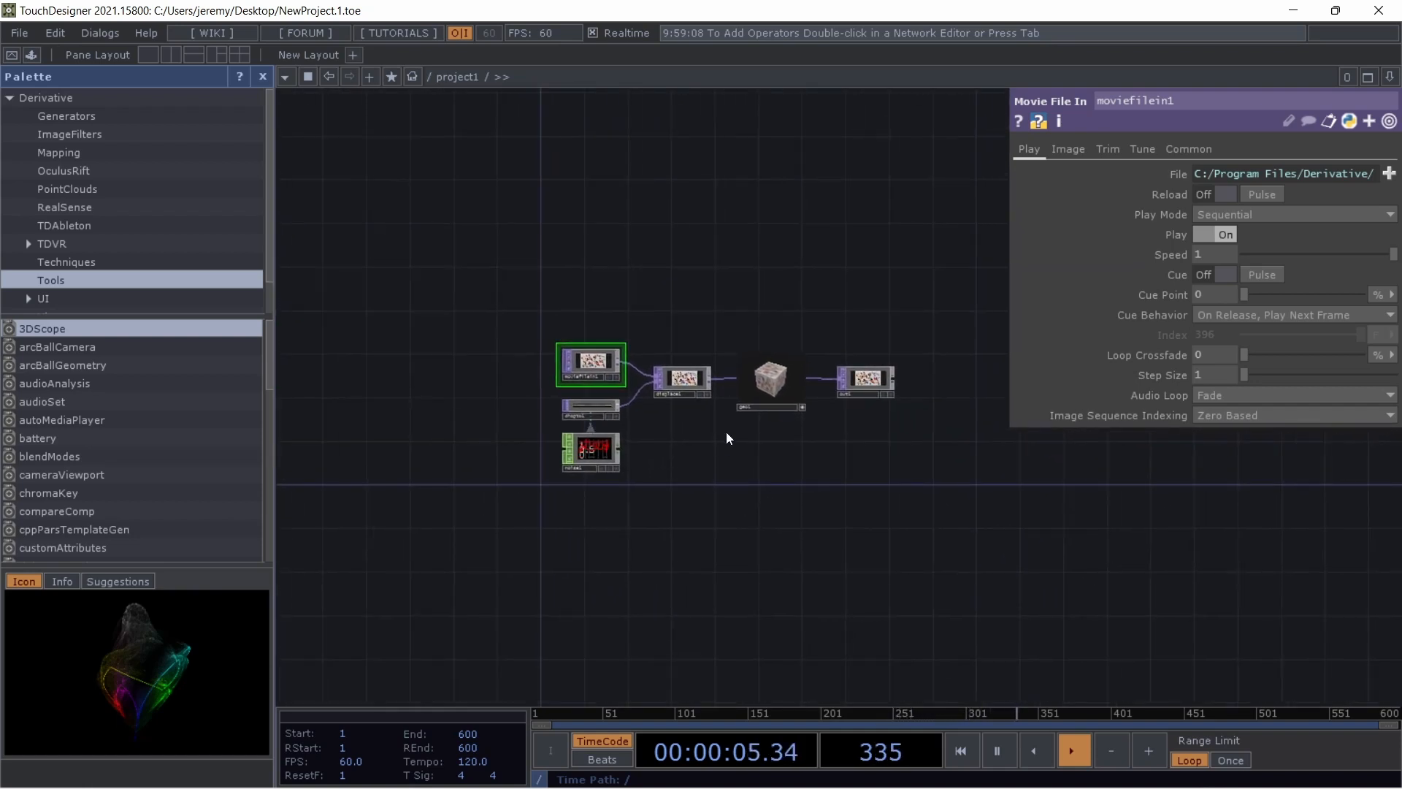
{"action": "scroll", "coordinate": [829, 445], "scroll_direction": "up", "scroll_amount": 5}
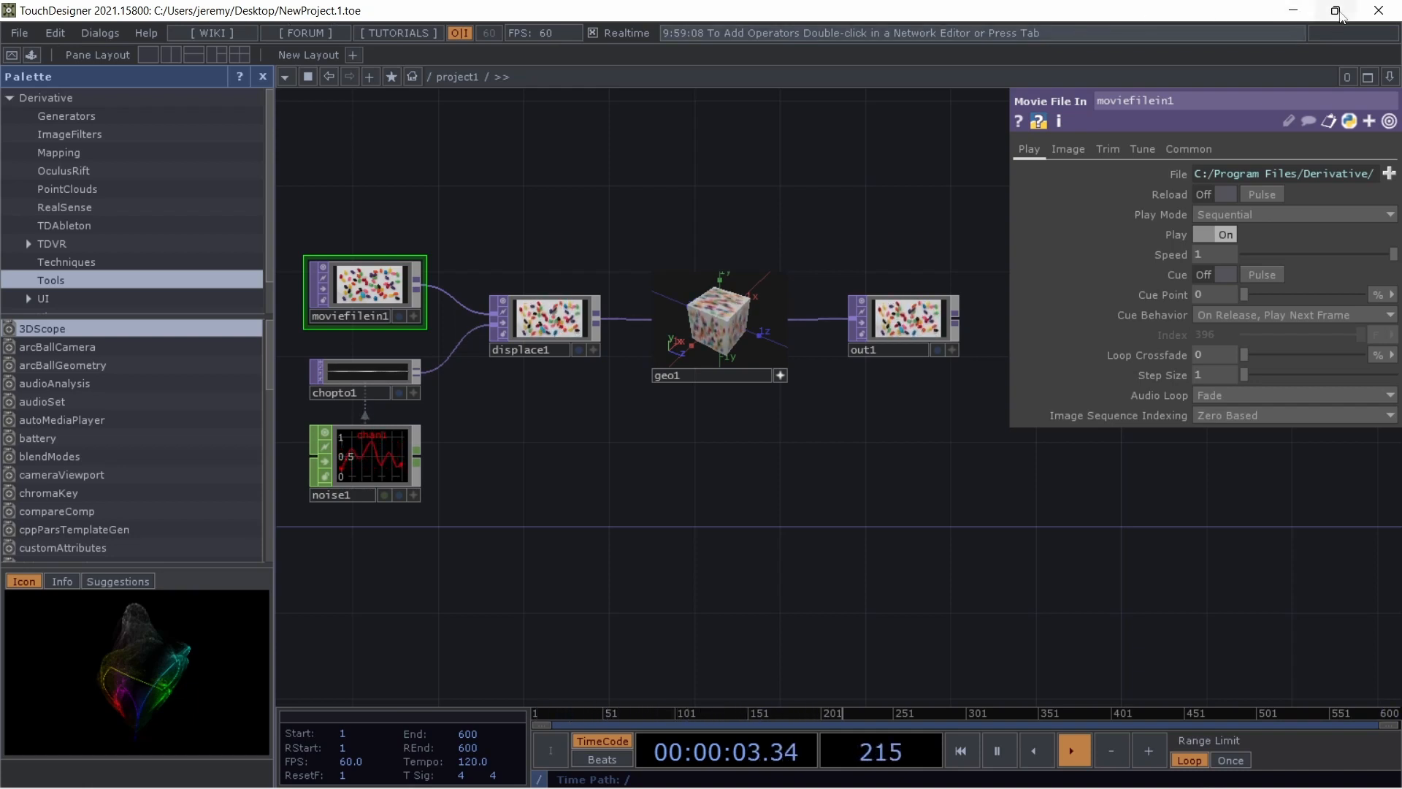
Review the available commands for files, editing, dialogs and help
{"action": "mouse_move", "coordinate": [1341, 13]}
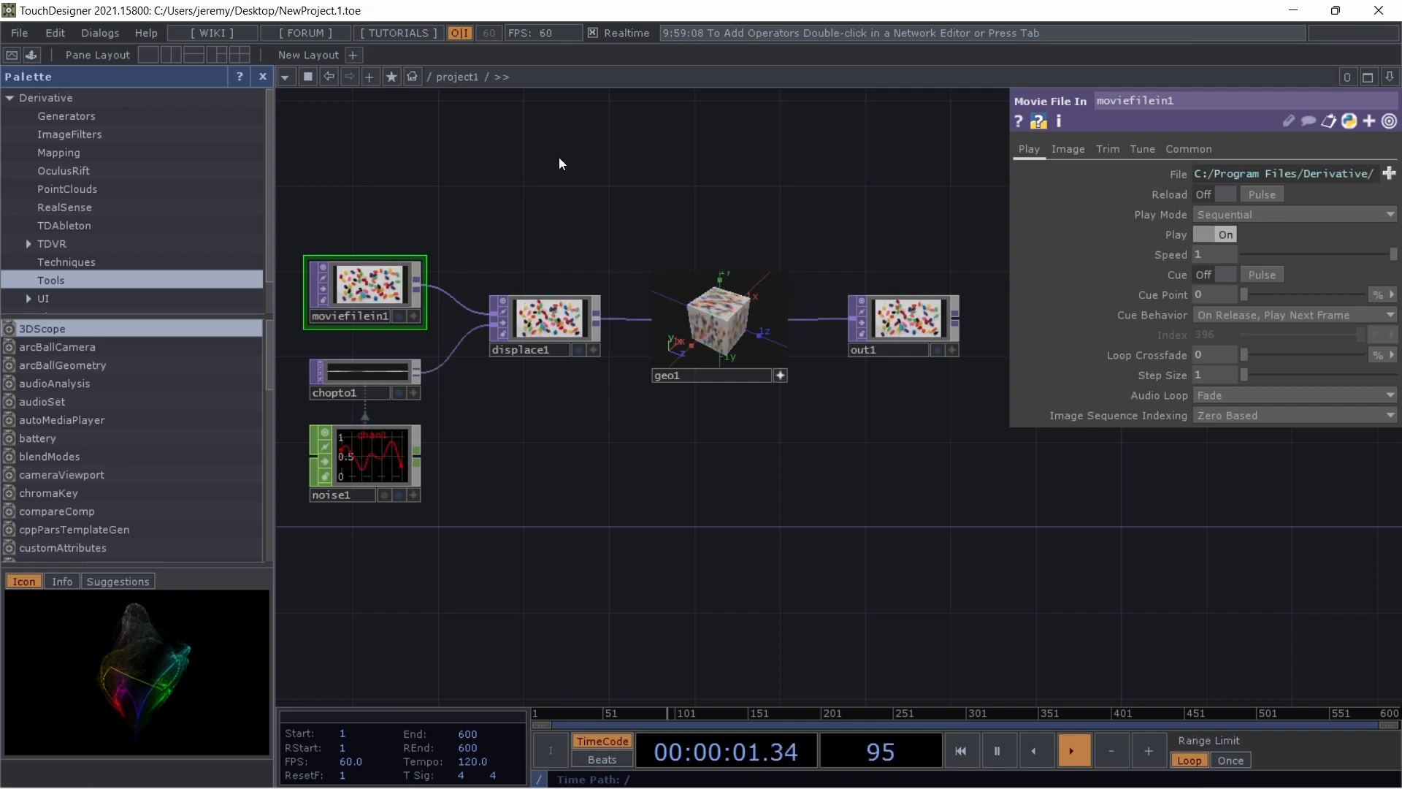
{"action": "left_click", "coordinate": [16, 34]}
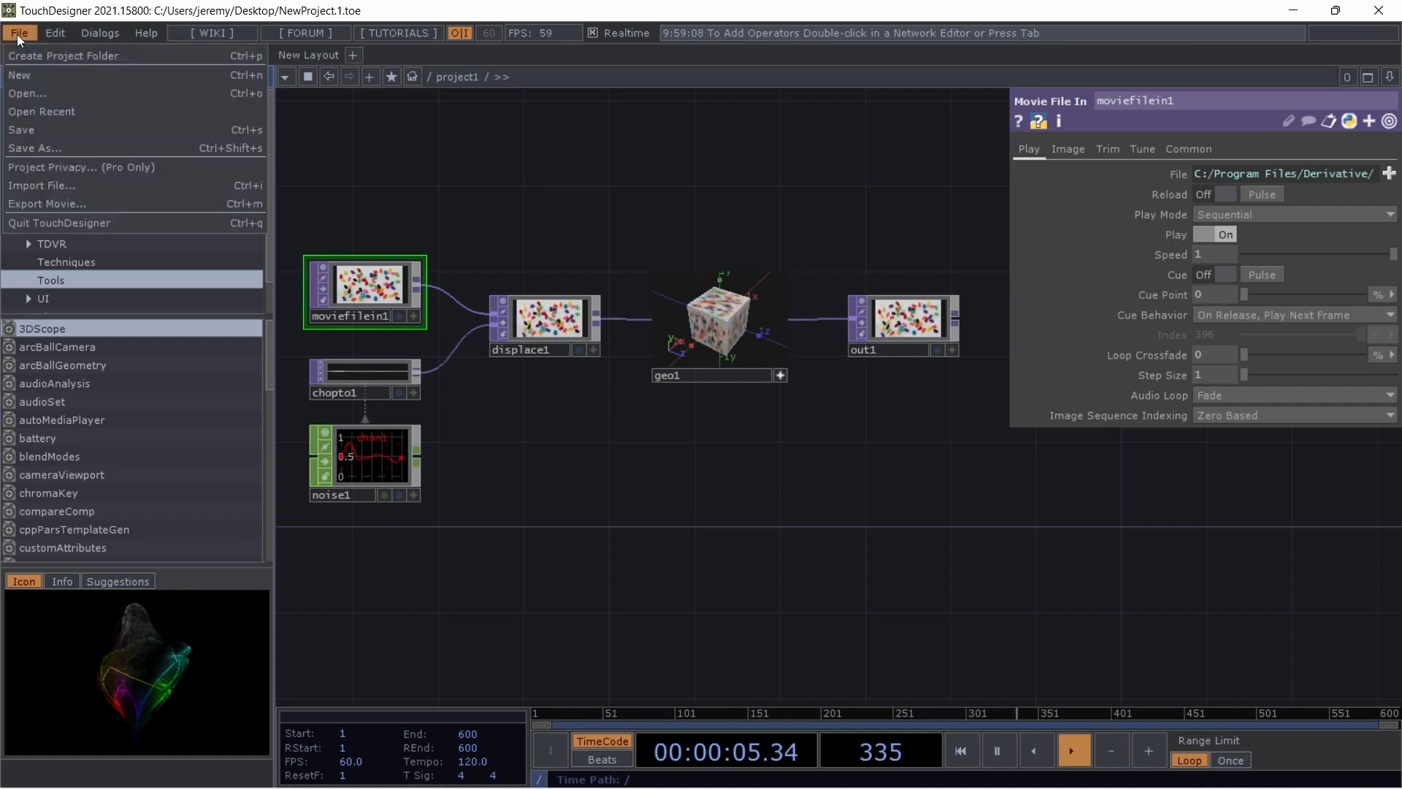
{"action": "left_click", "coordinate": [63, 37]}
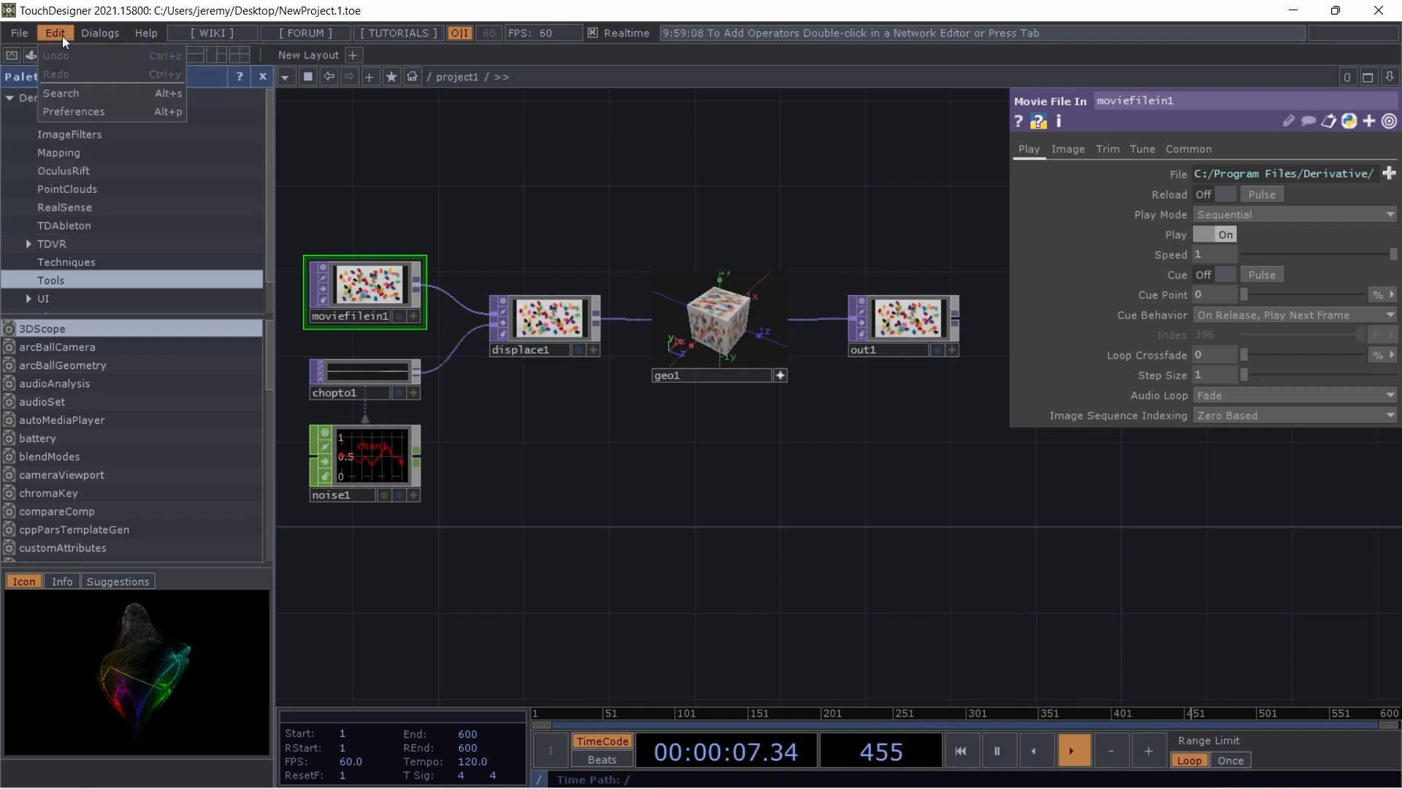
{"action": "left_click", "coordinate": [25, 38]}
{"action": "left_click", "coordinate": [25, 38]}
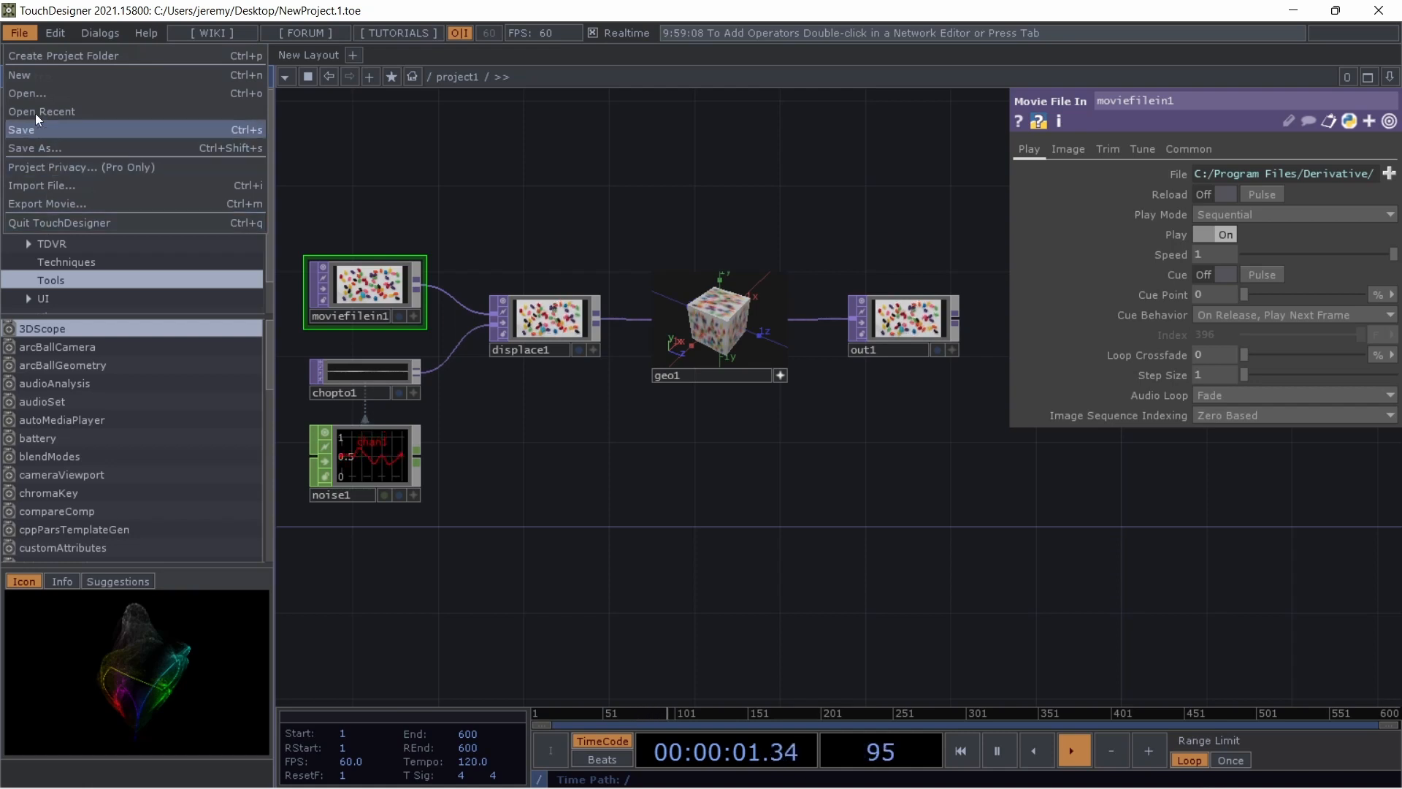
{"action": "mouse_move", "coordinate": [48, 31]}
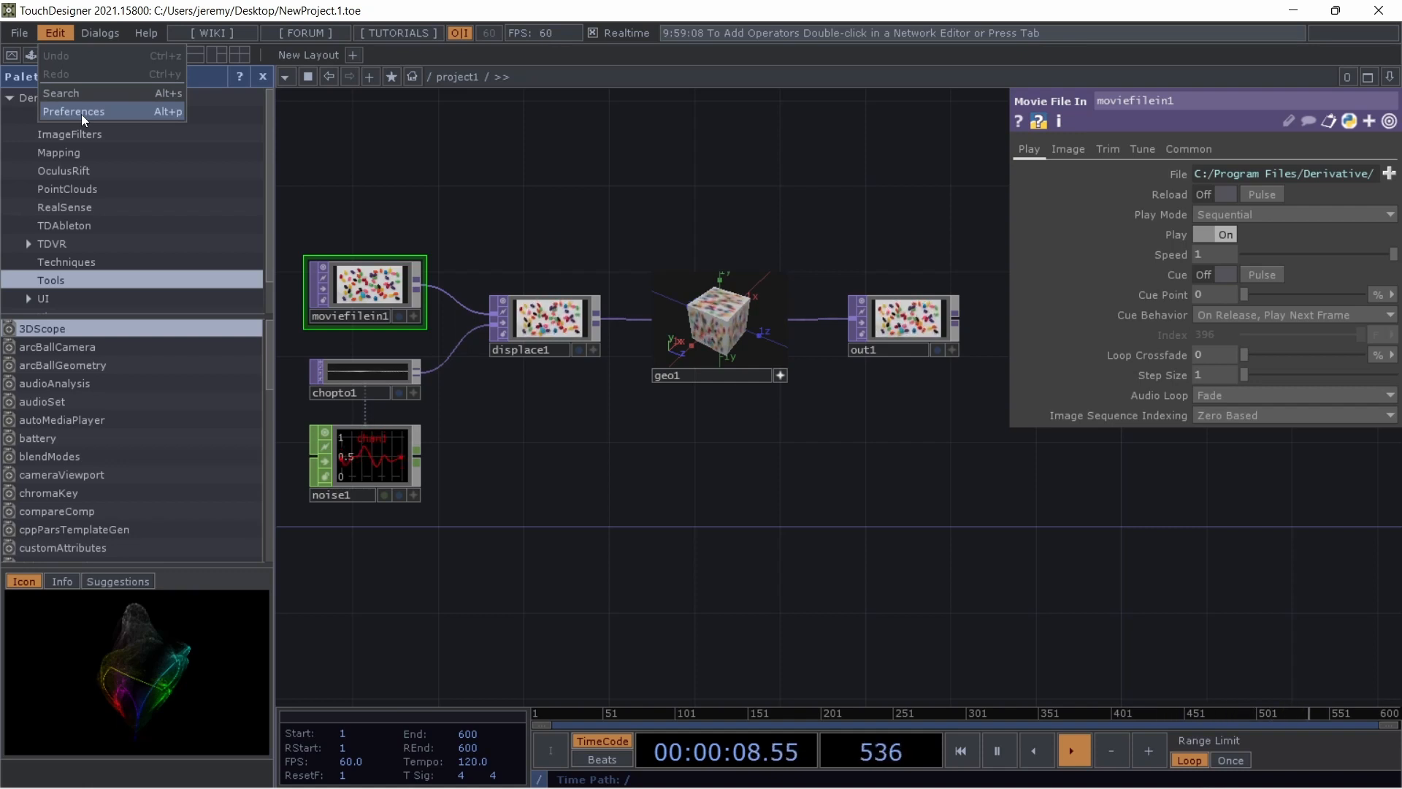
{"action": "left_click", "coordinate": [92, 32]}
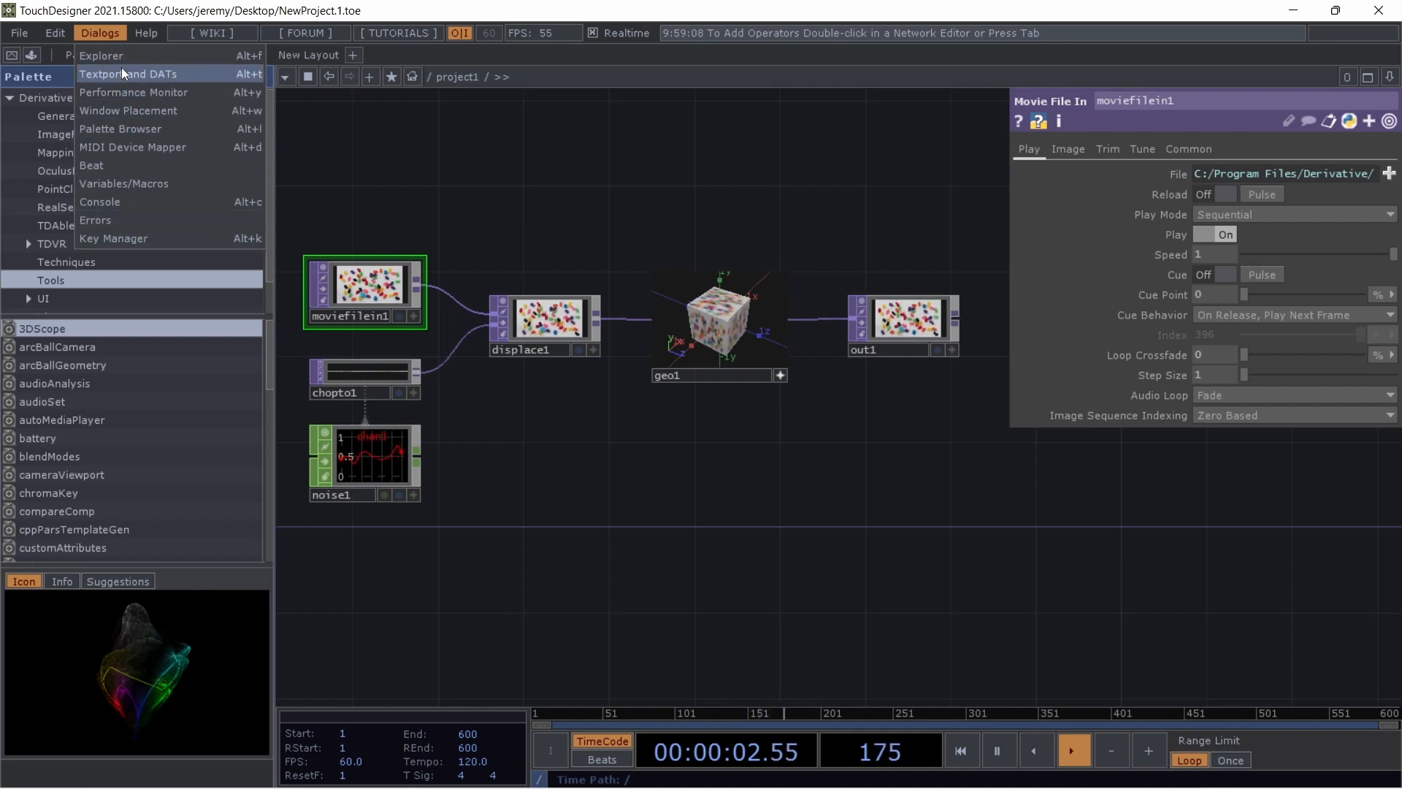
{"action": "left_click", "coordinate": [108, 31]}
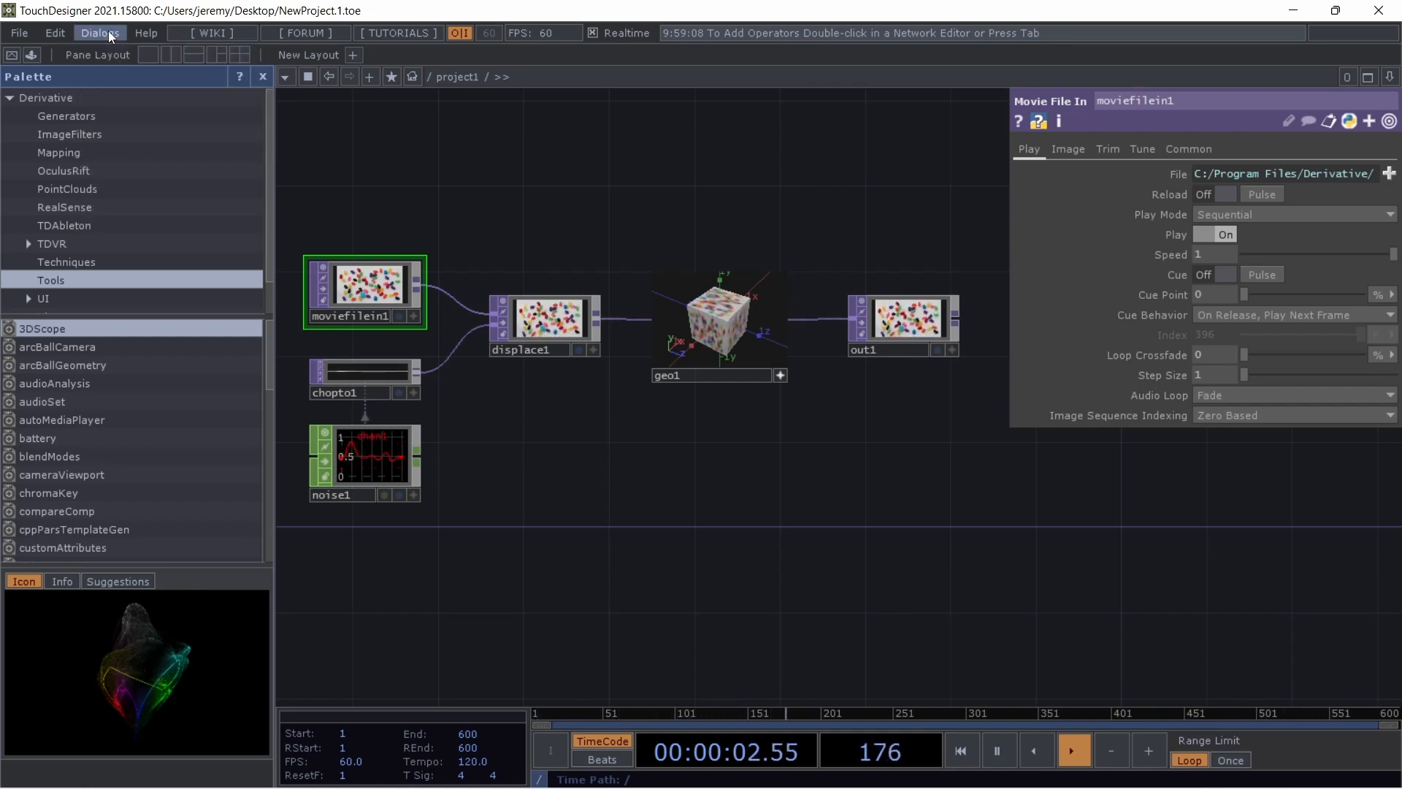
{"action": "left_click", "coordinate": [145, 40]}
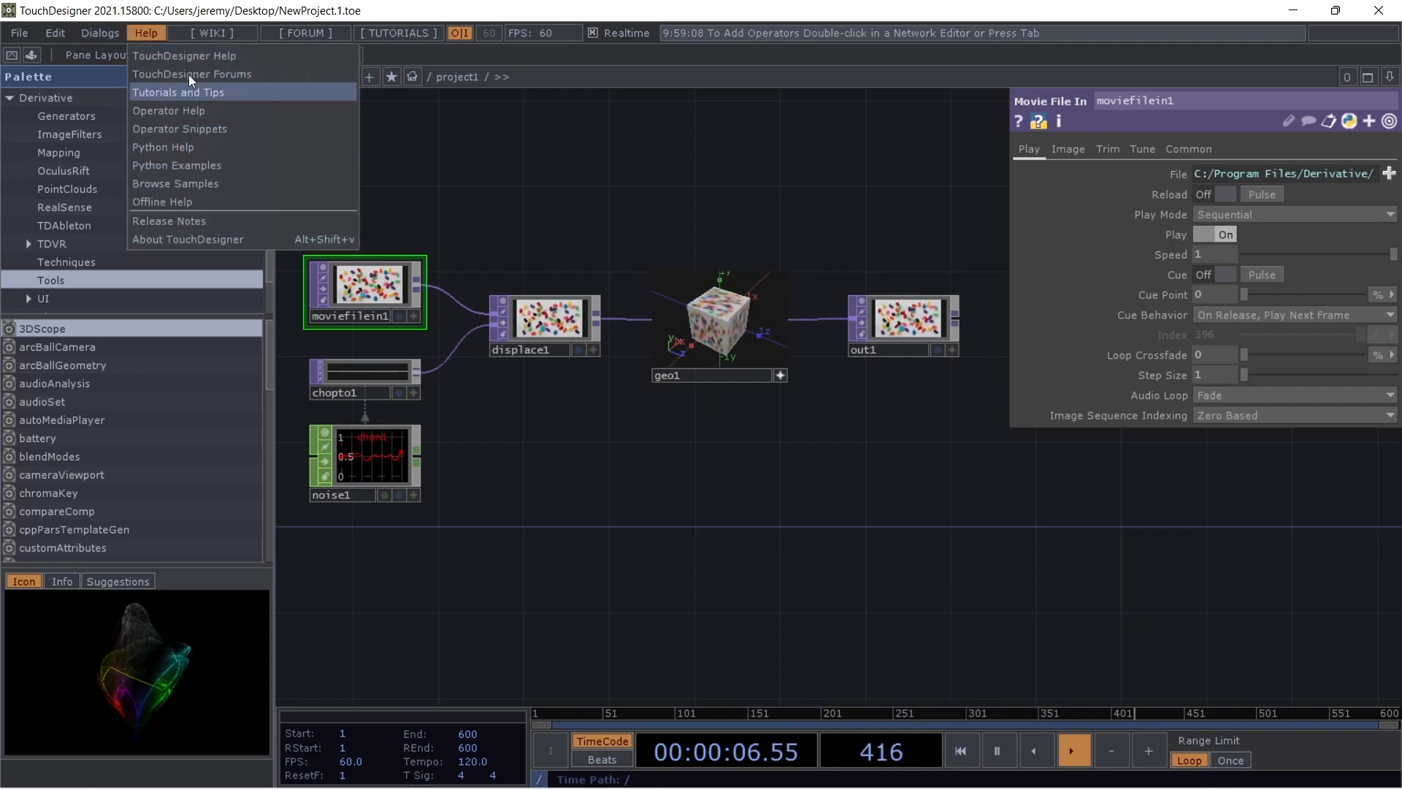
{"action": "left_click", "coordinate": [142, 31]}
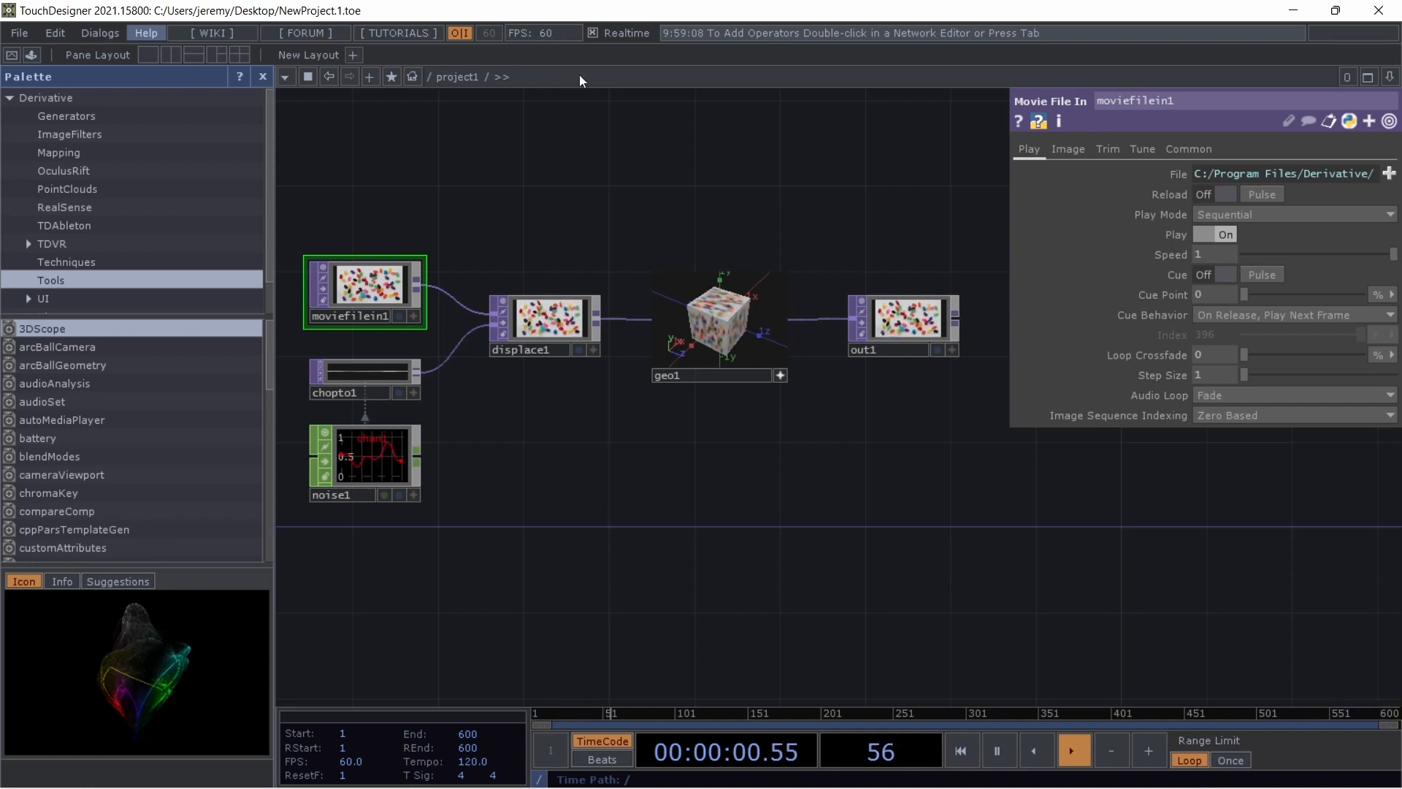
Turn Realtime mode off and back on
{"action": "left_click", "coordinate": [593, 34]}
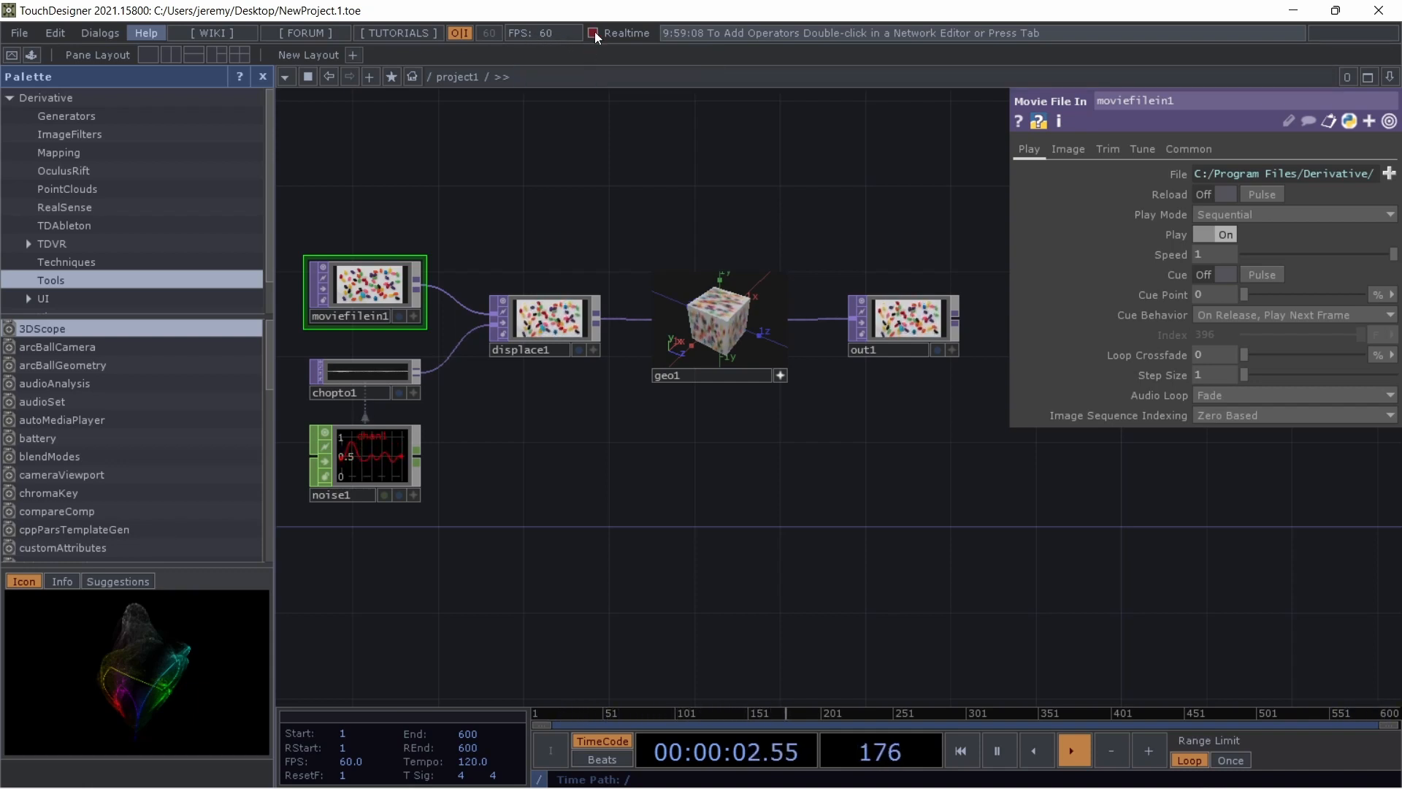
{"action": "left_click", "coordinate": [592, 33]}
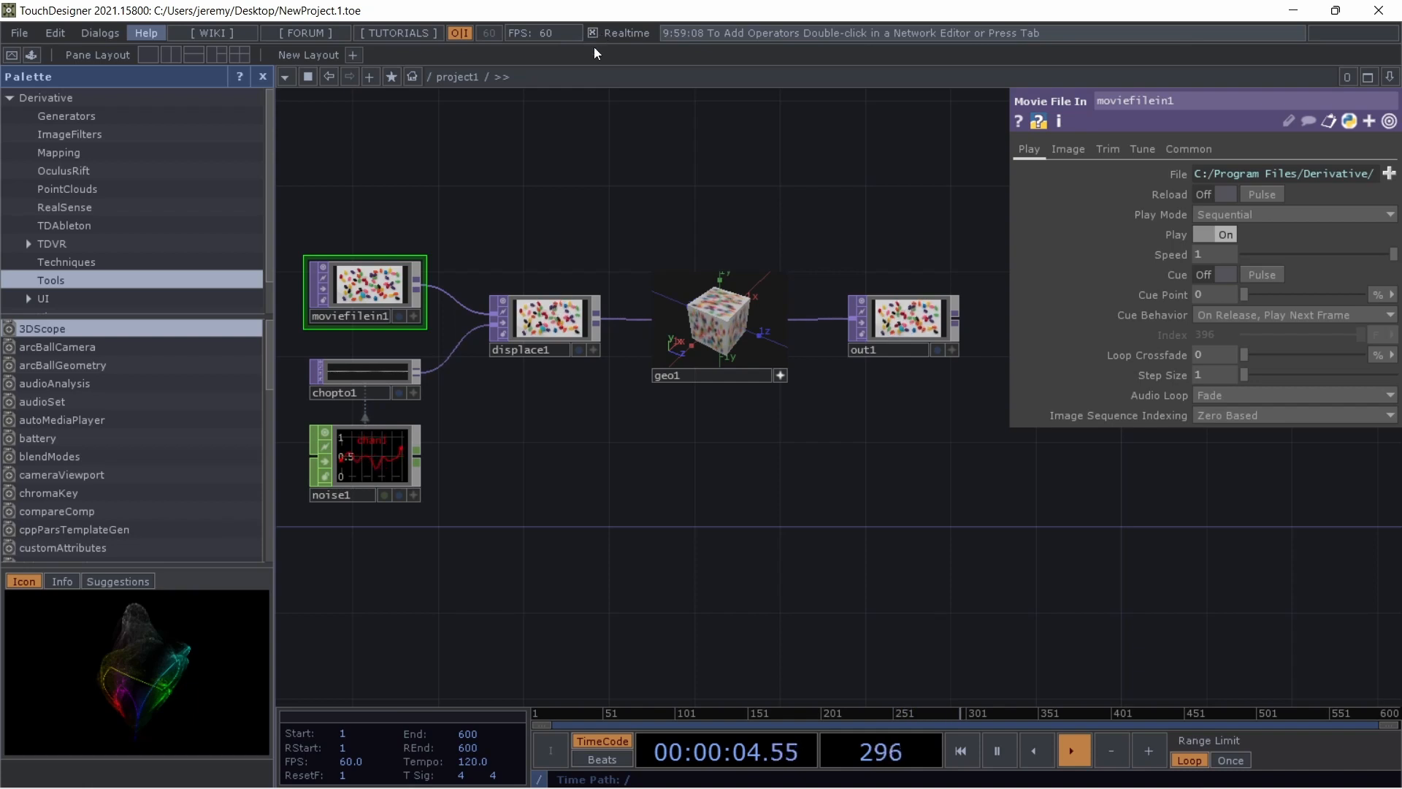
{"action": "scroll", "coordinate": [920, 312], "scroll_direction": "up", "scroll_amount": 6}
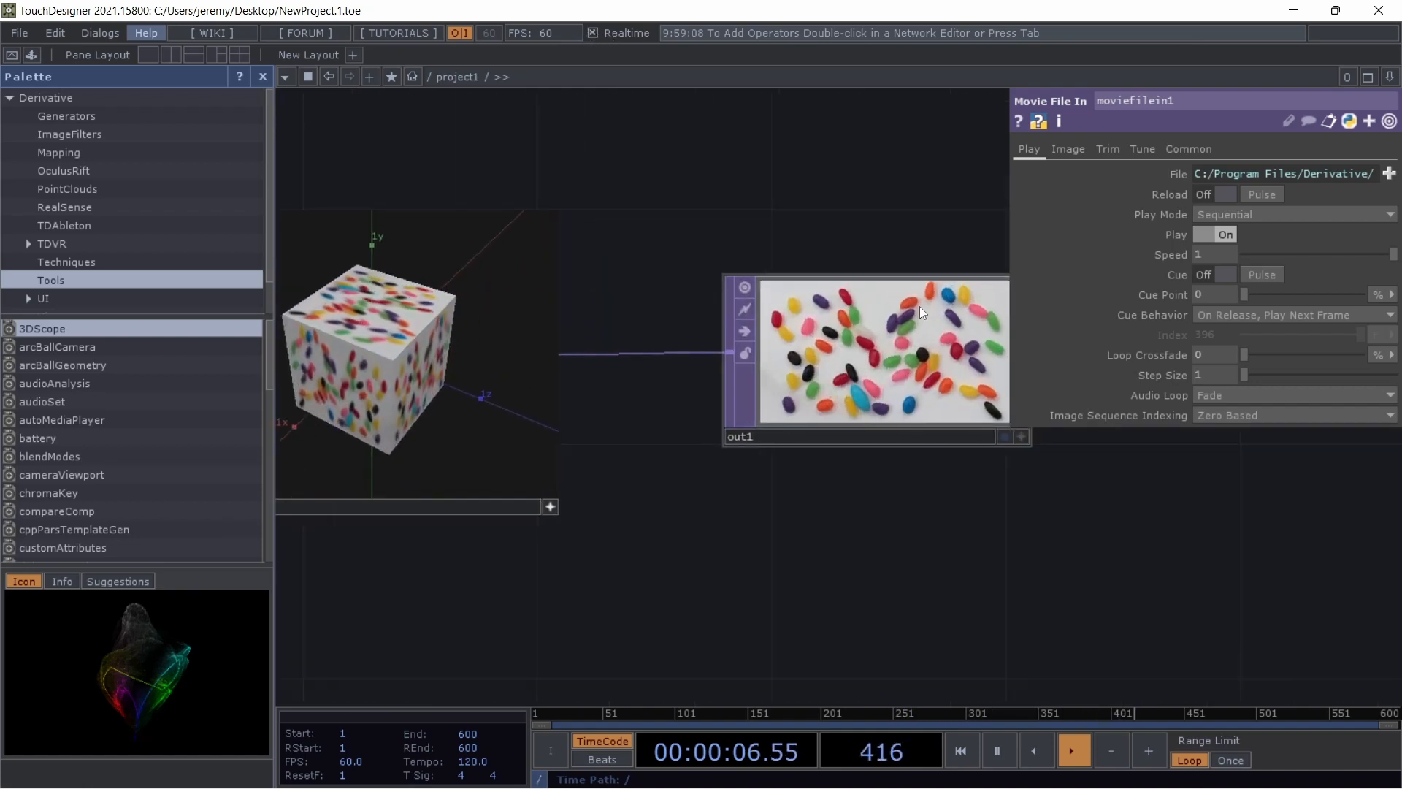
{"action": "scroll", "coordinate": [919, 305], "scroll_direction": "down", "scroll_amount": 2}
{"action": "left_click_drag", "start_coordinate": [839, 219], "coordinate": [768, 221]}
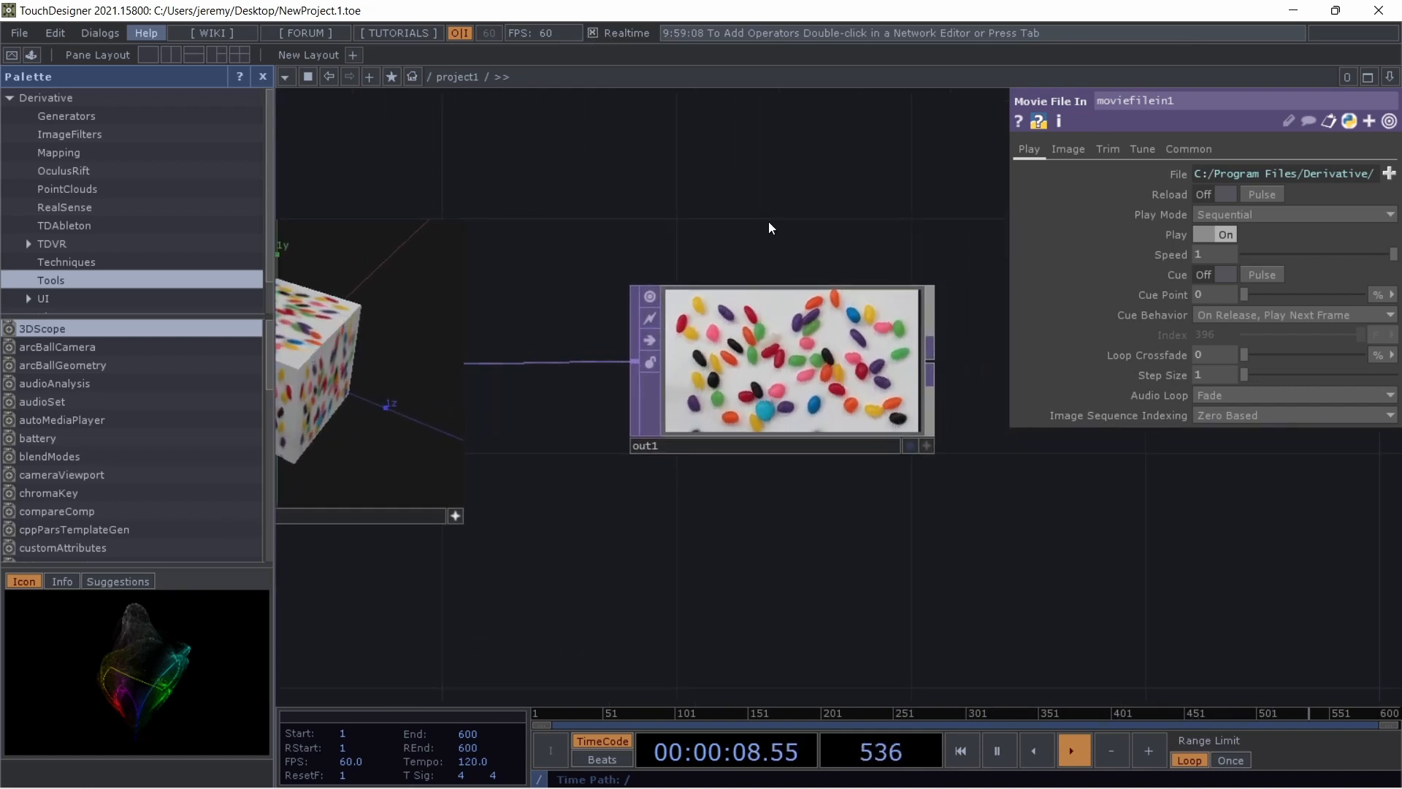
{"action": "scroll", "coordinate": [681, 221], "scroll_direction": "down", "scroll_amount": 8}
{"action": "middle_click_drag", "start_coordinate": [781, 203], "coordinate": [767, 201]}
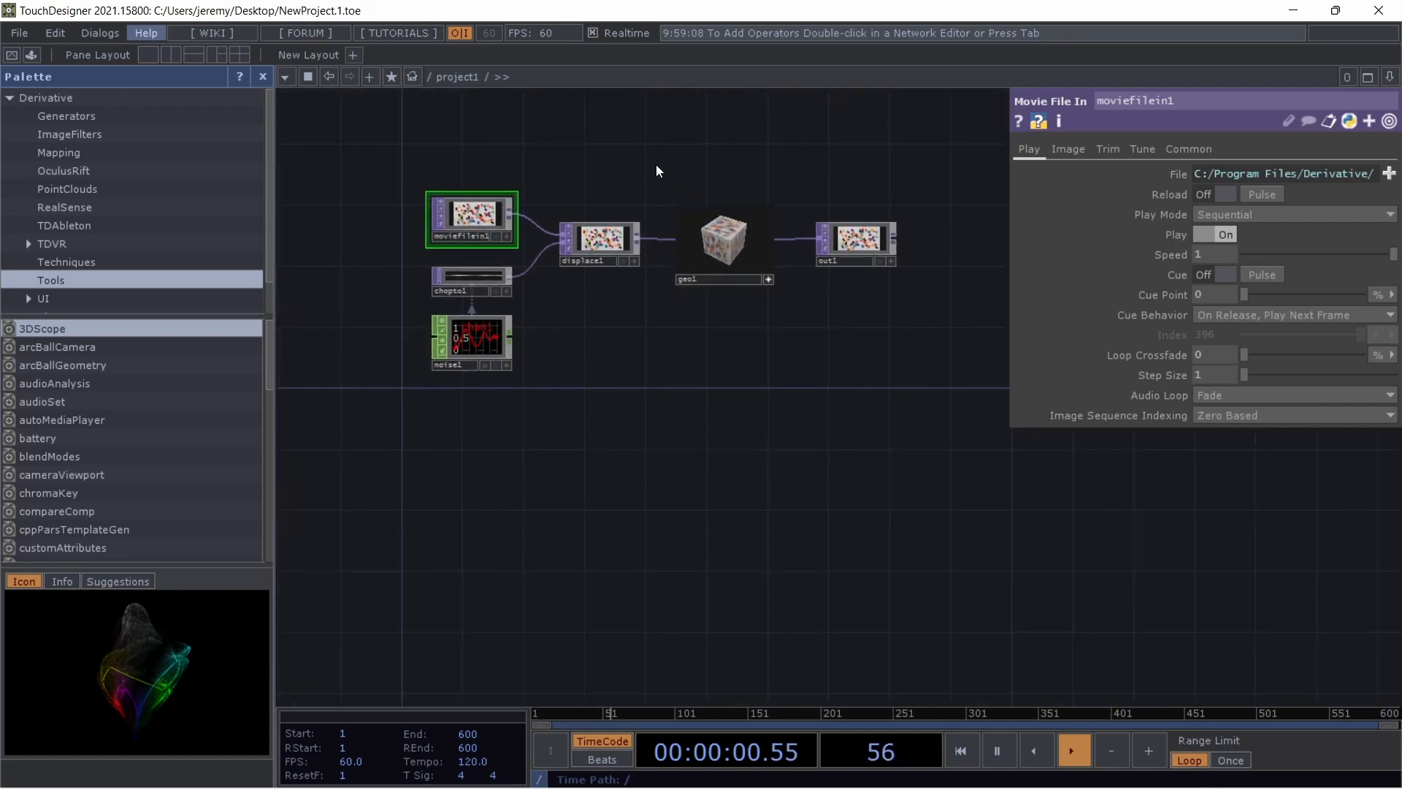
{"action": "left_click_drag", "start_coordinate": [656, 166], "coordinate": [657, 265]}
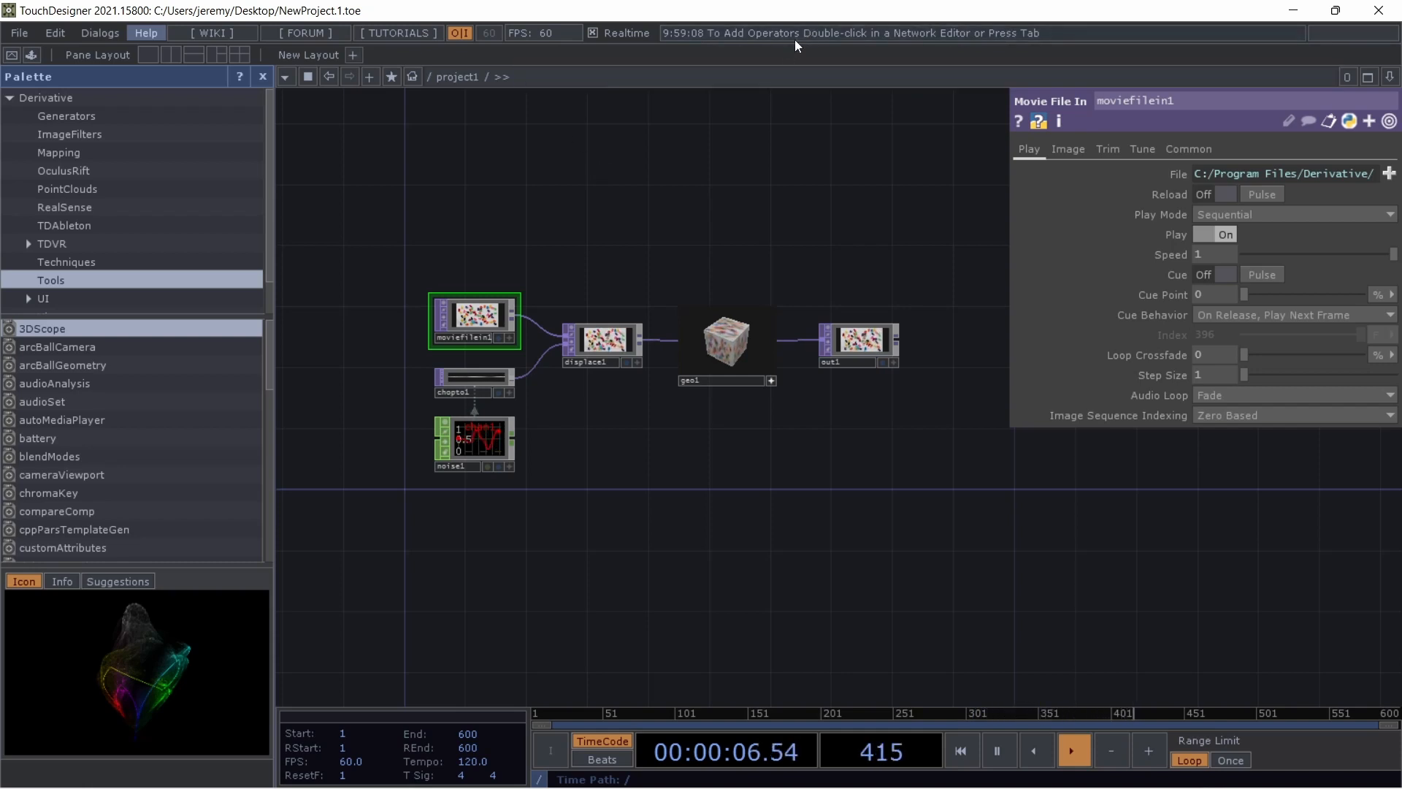
{"action": "left_click_drag", "start_coordinate": [592, 173], "coordinate": [734, 193]}
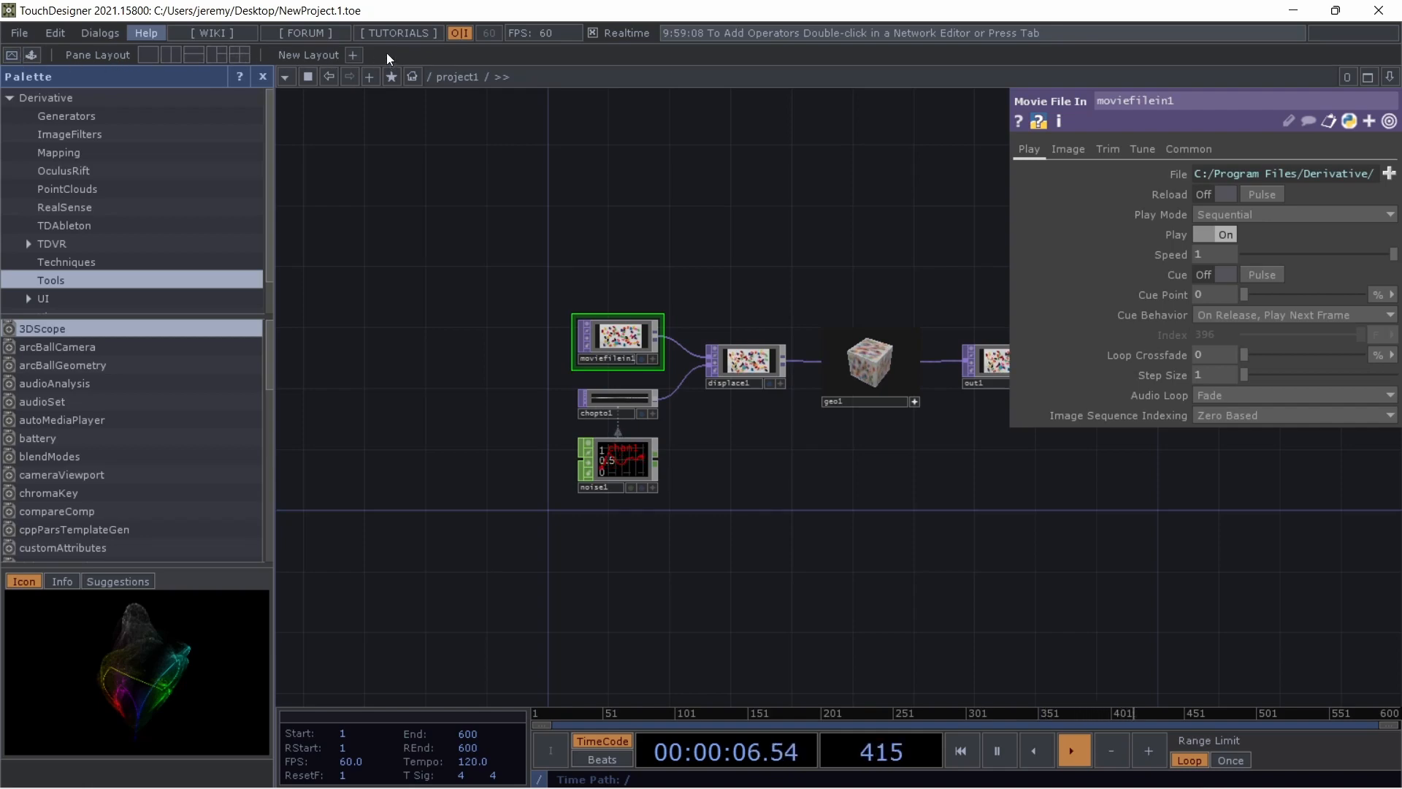
View the project in Perform mode and return to the network editor
{"action": "left_click", "coordinate": [12, 56]}
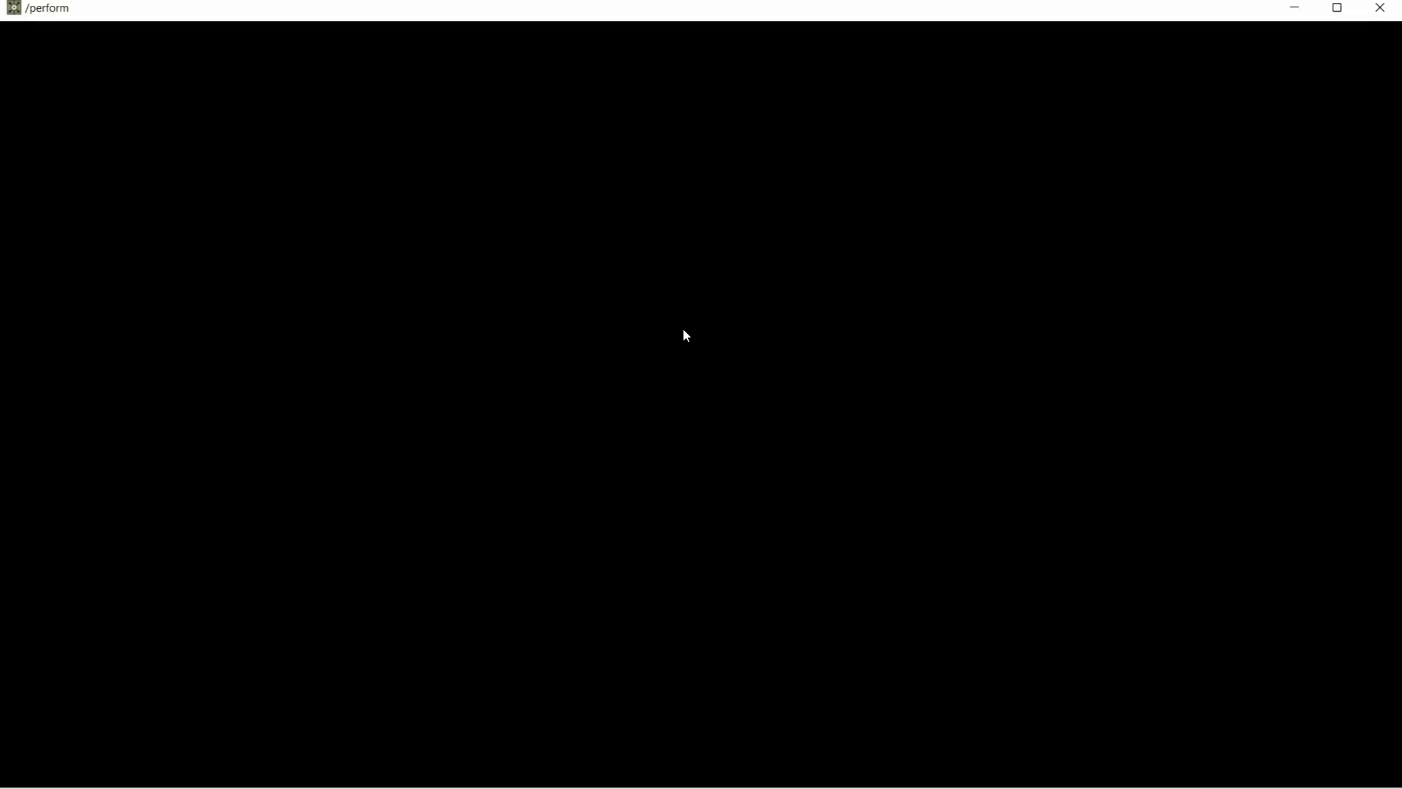
{"action": "key", "text": "Escape"}
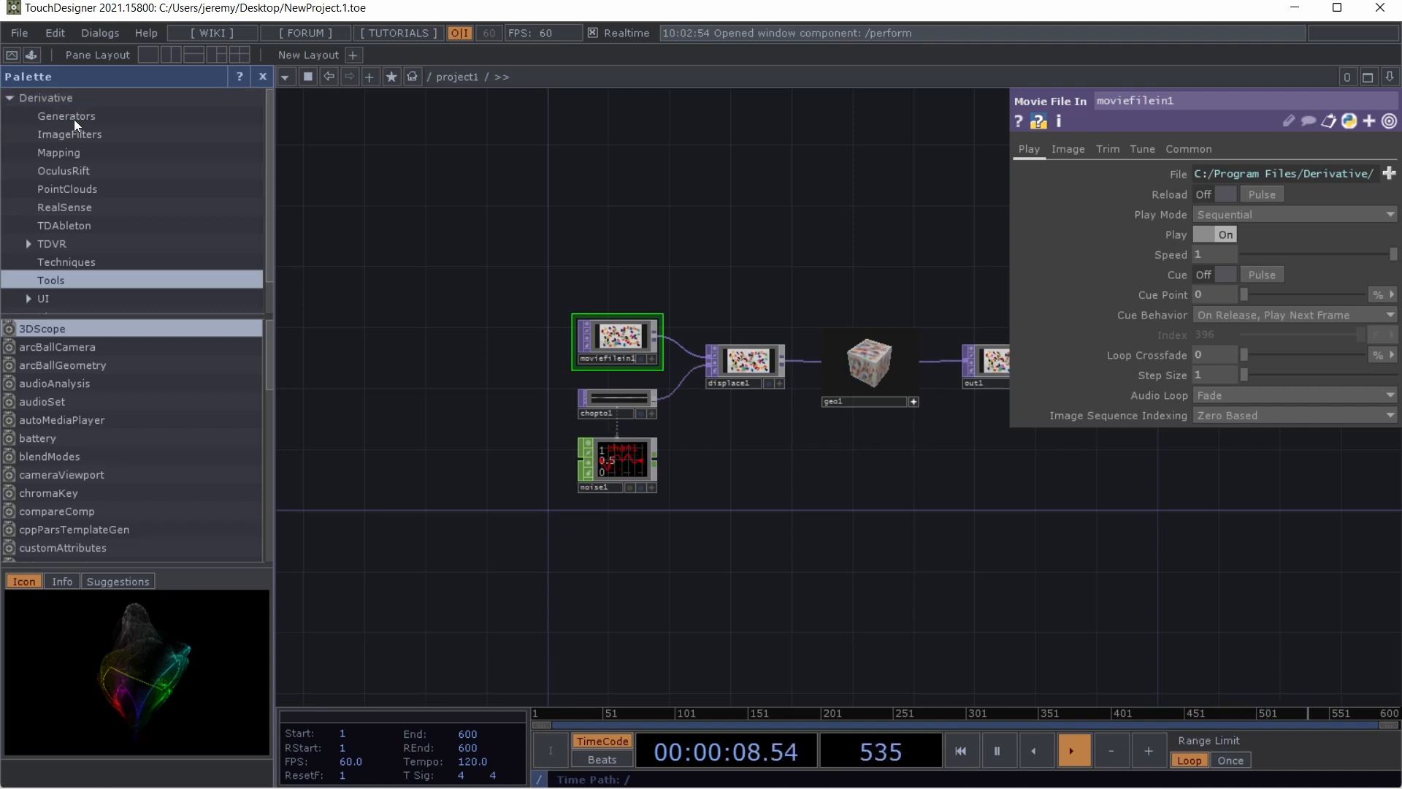
Look through the Palette's OculusRift and RealSense component categories
{"action": "left_click", "coordinate": [76, 171]}
{"action": "left_click", "coordinate": [73, 350]}
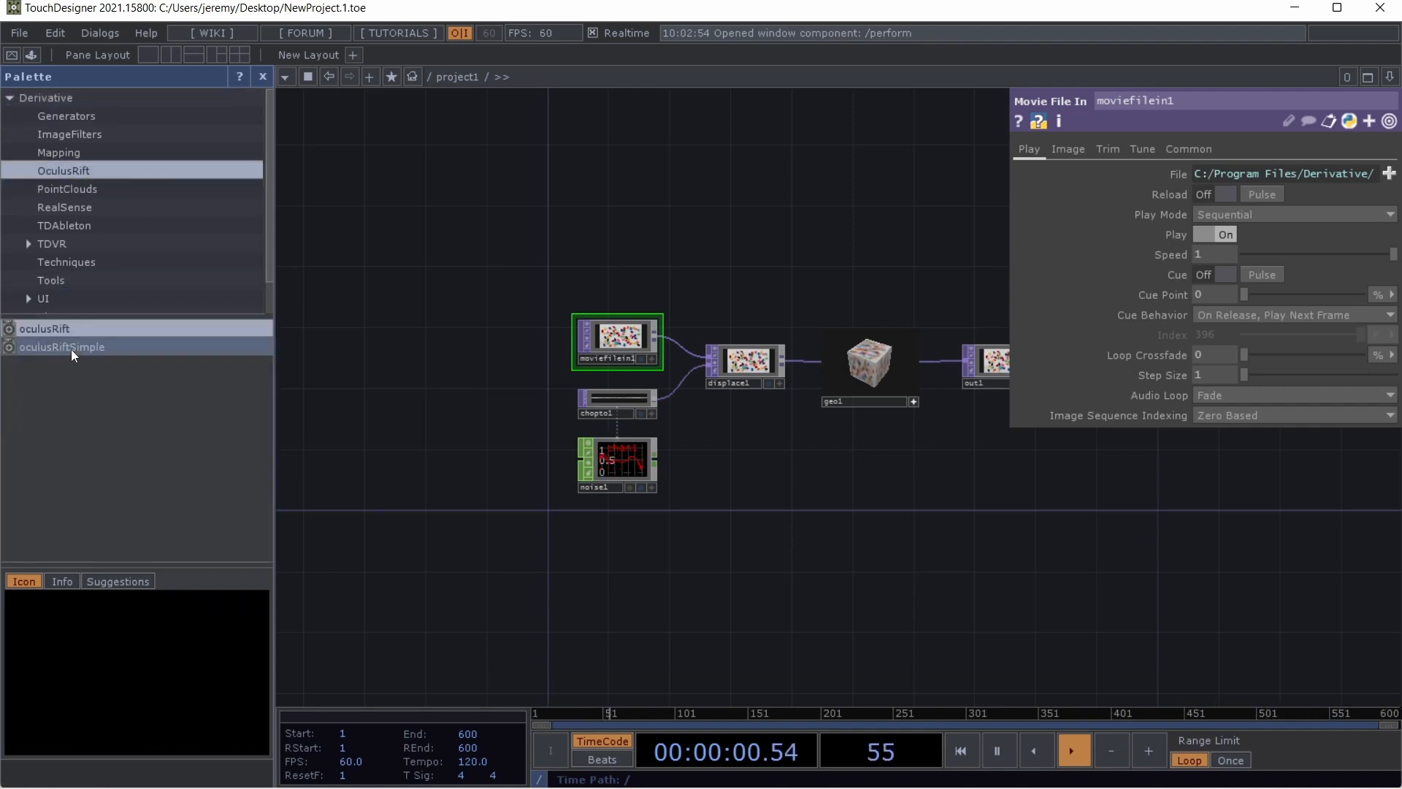
{"action": "left_click", "coordinate": [80, 331]}
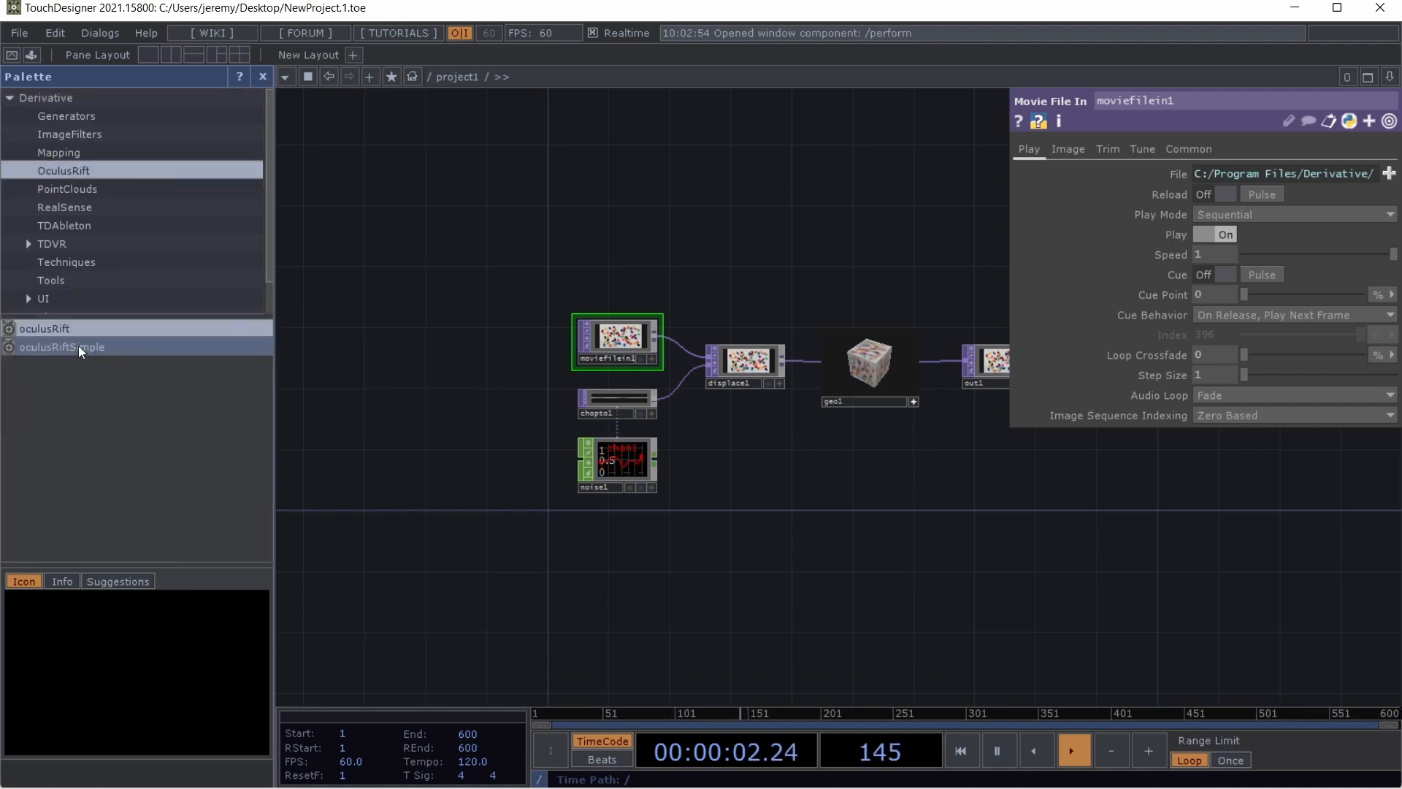
{"action": "left_click", "coordinate": [70, 204]}
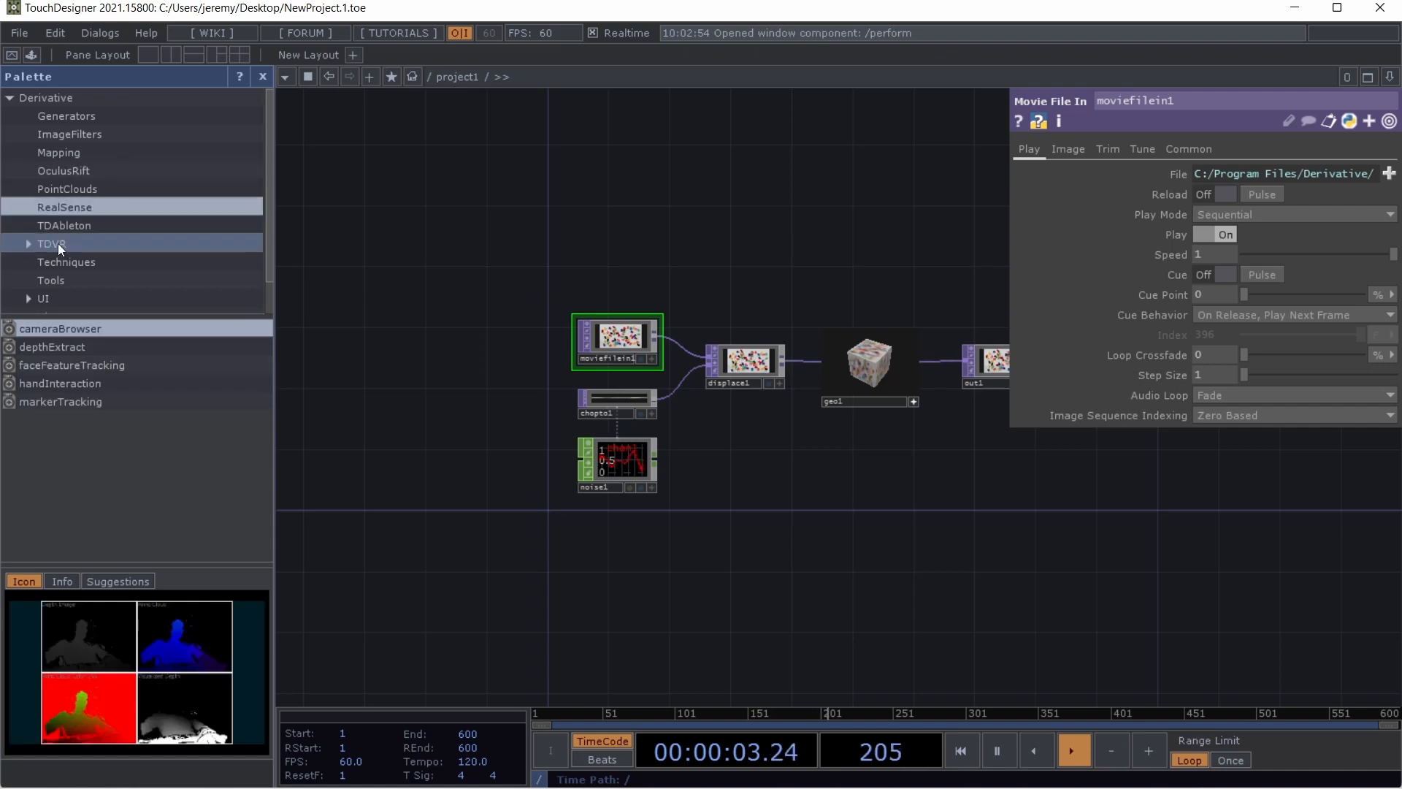
Place the checker component from the Palette's Generators in the network above moviefilein1, and delete it again
{"action": "left_click", "coordinate": [68, 115]}
{"action": "left_click_drag", "start_coordinate": [32, 330], "coordinate": [621, 223]}
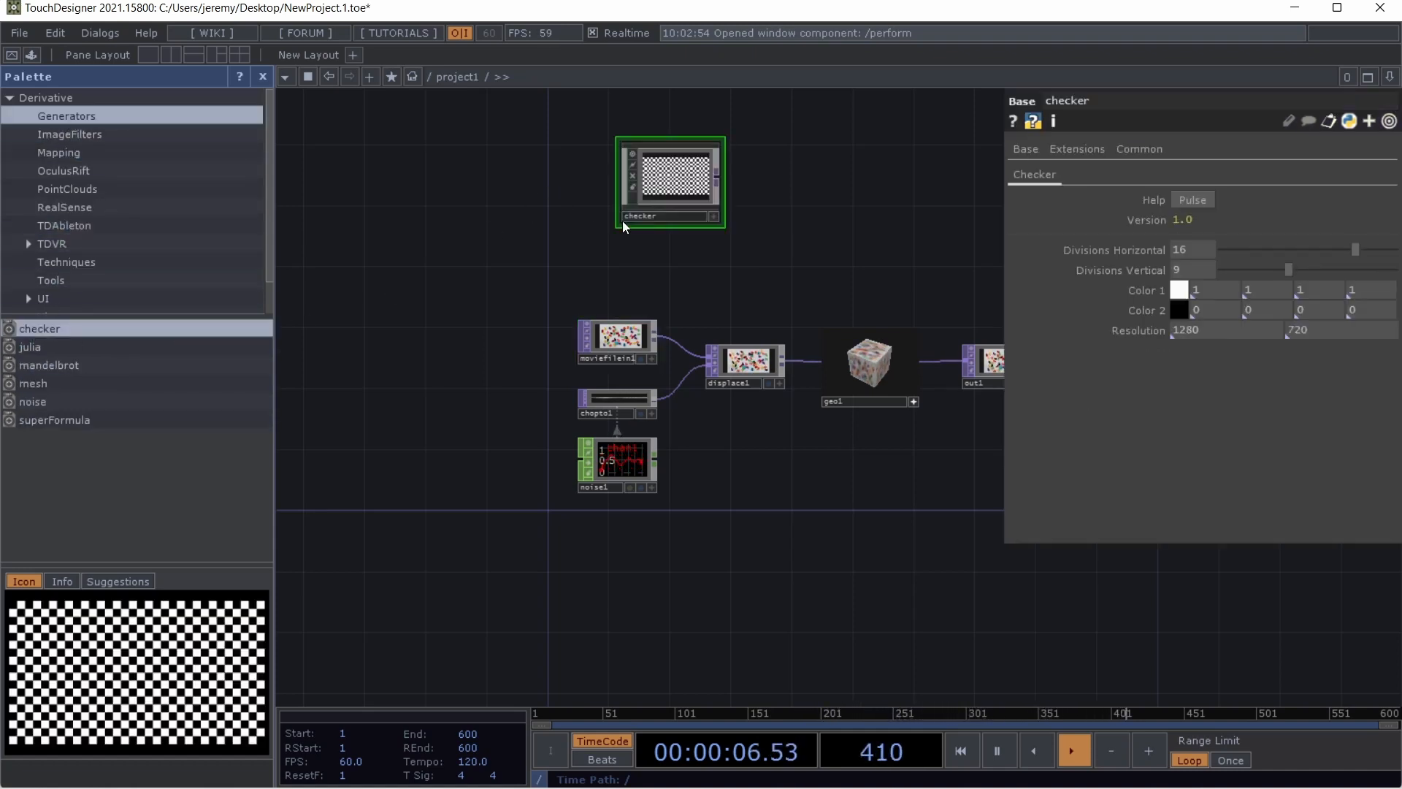
{"action": "key", "text": "Delete"}
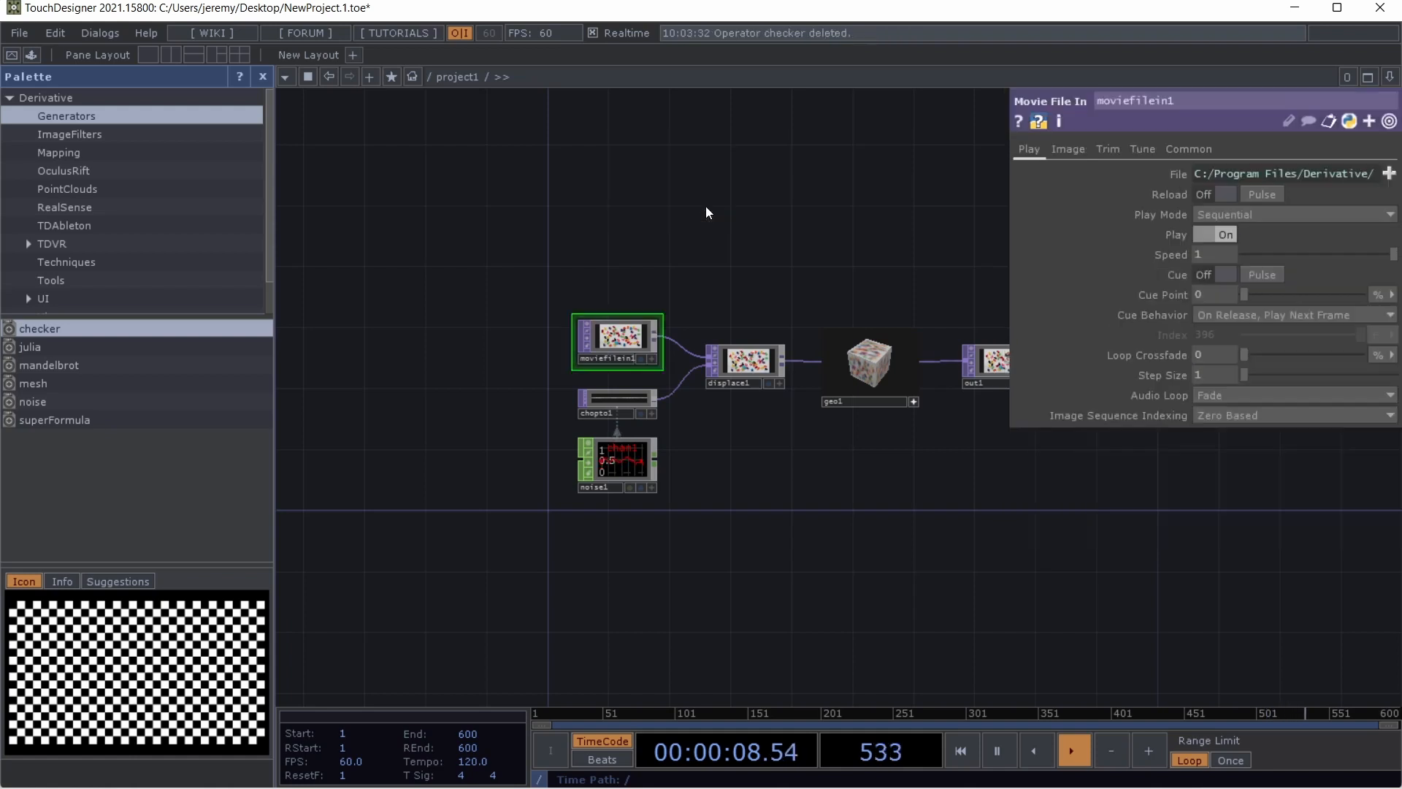
Close the Palette, and view project1's output briefly in a separate viewer window
{"action": "left_click", "coordinate": [264, 76]}
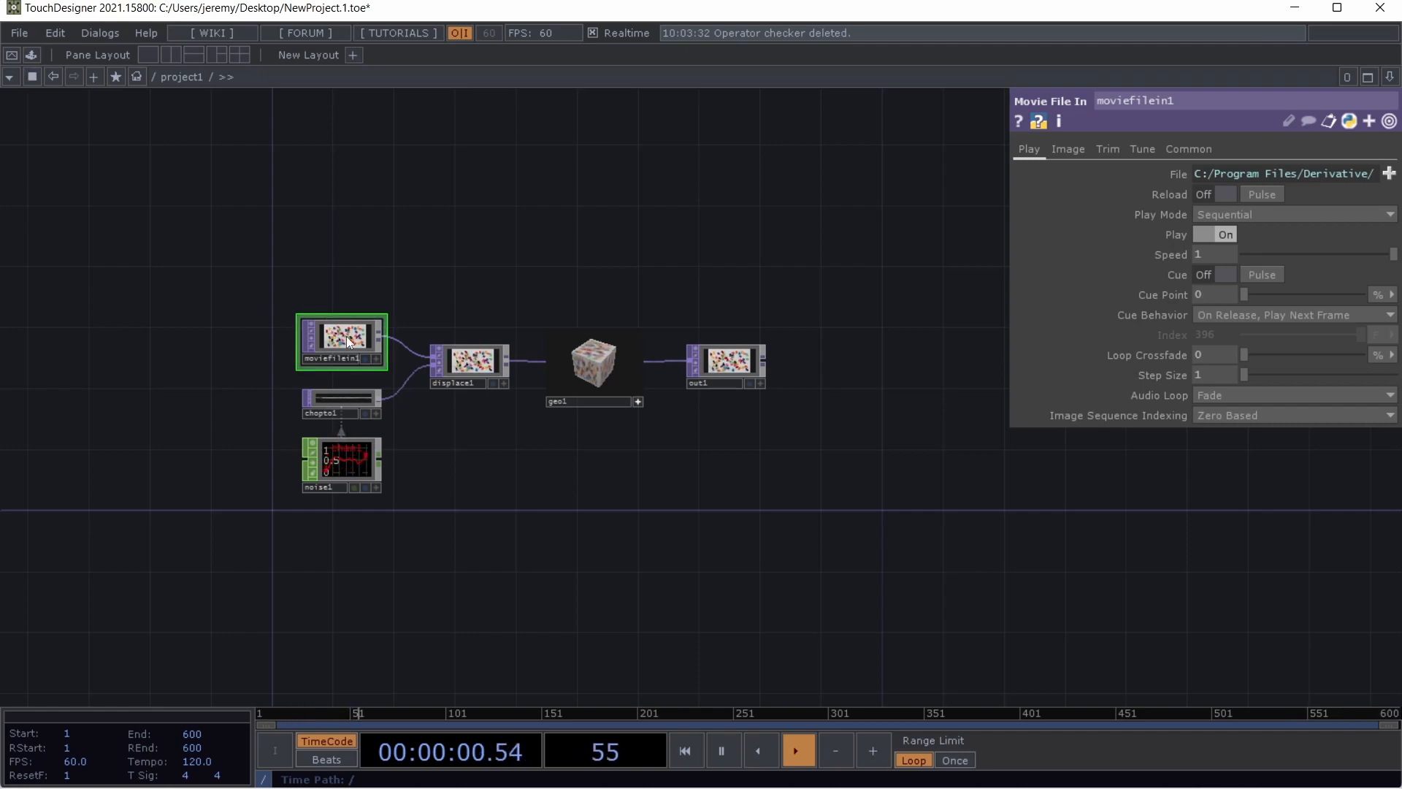
{"action": "left_click", "coordinate": [34, 78]}
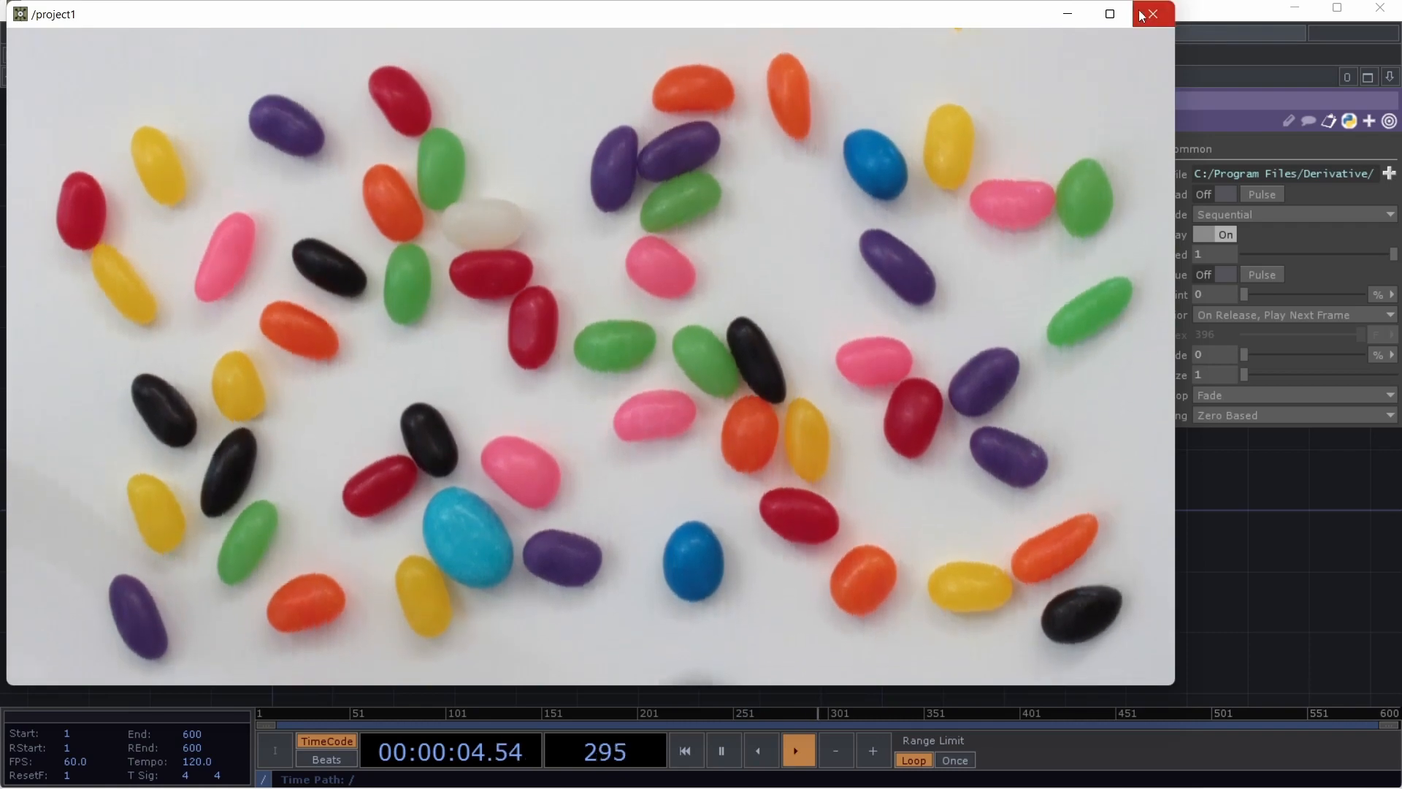
{"action": "left_click", "coordinate": [1152, 14]}
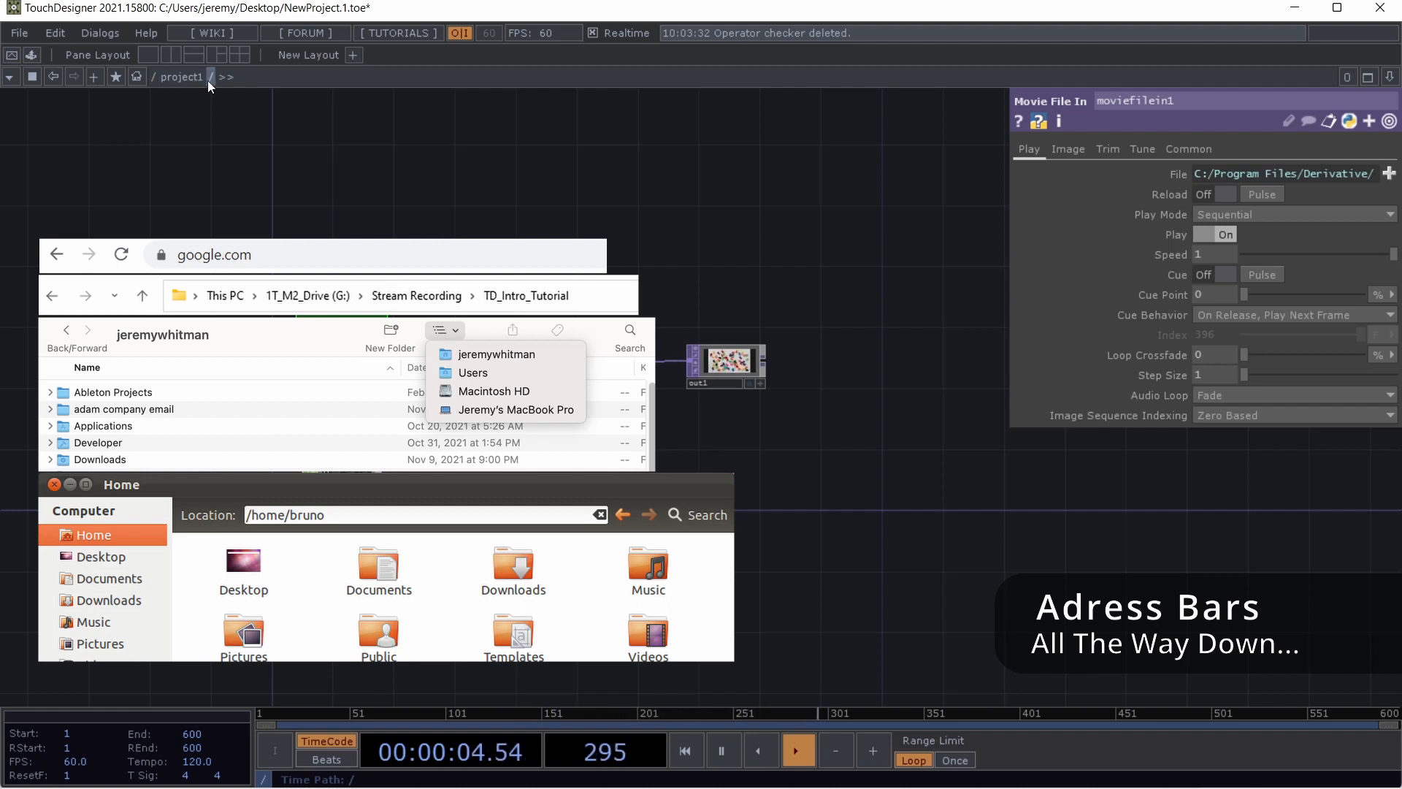
Use the network path to go from project1 up to the root level
{"action": "key", "text": "h"}
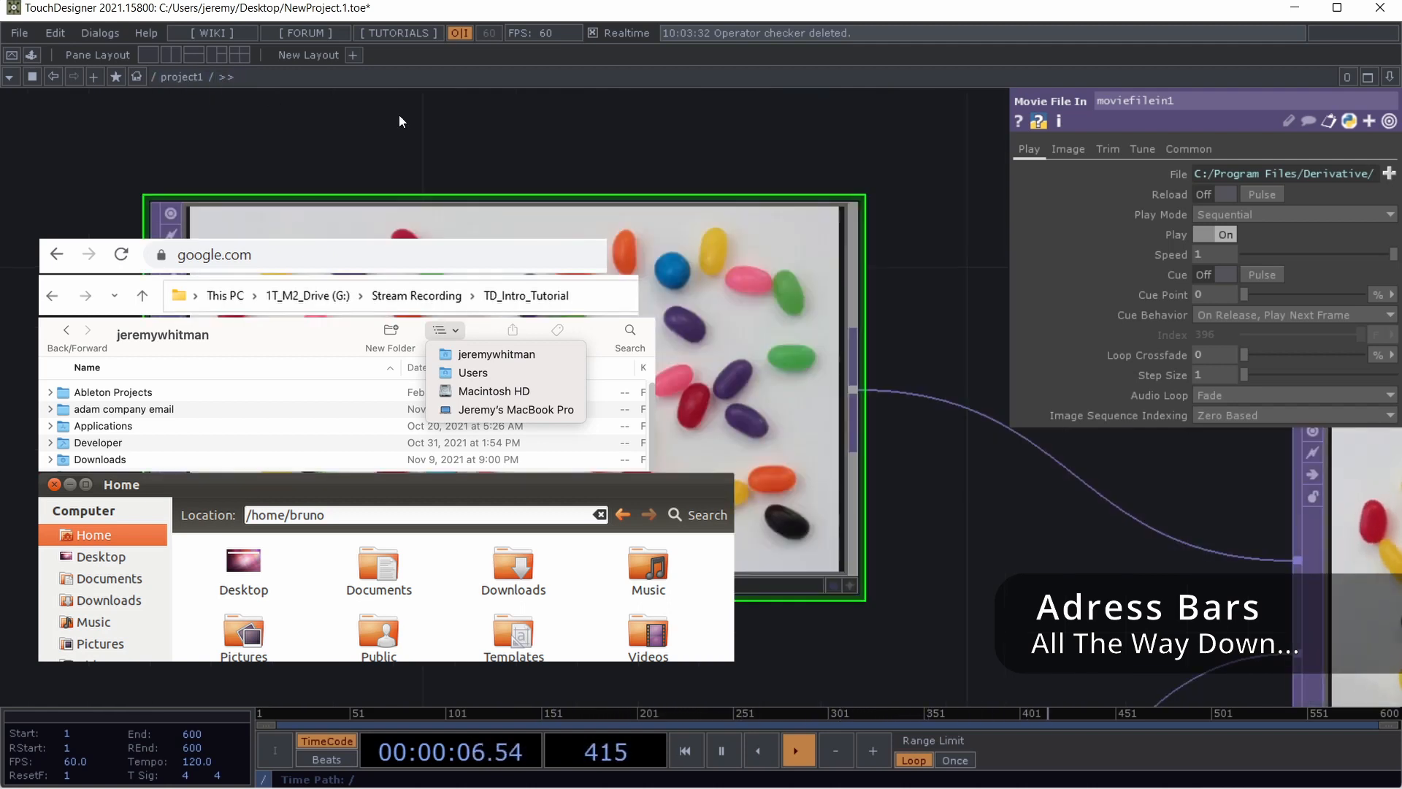
{"action": "scroll", "coordinate": [399, 115], "scroll_direction": "down", "scroll_amount": 3}
{"action": "left_click", "coordinate": [209, 77]}
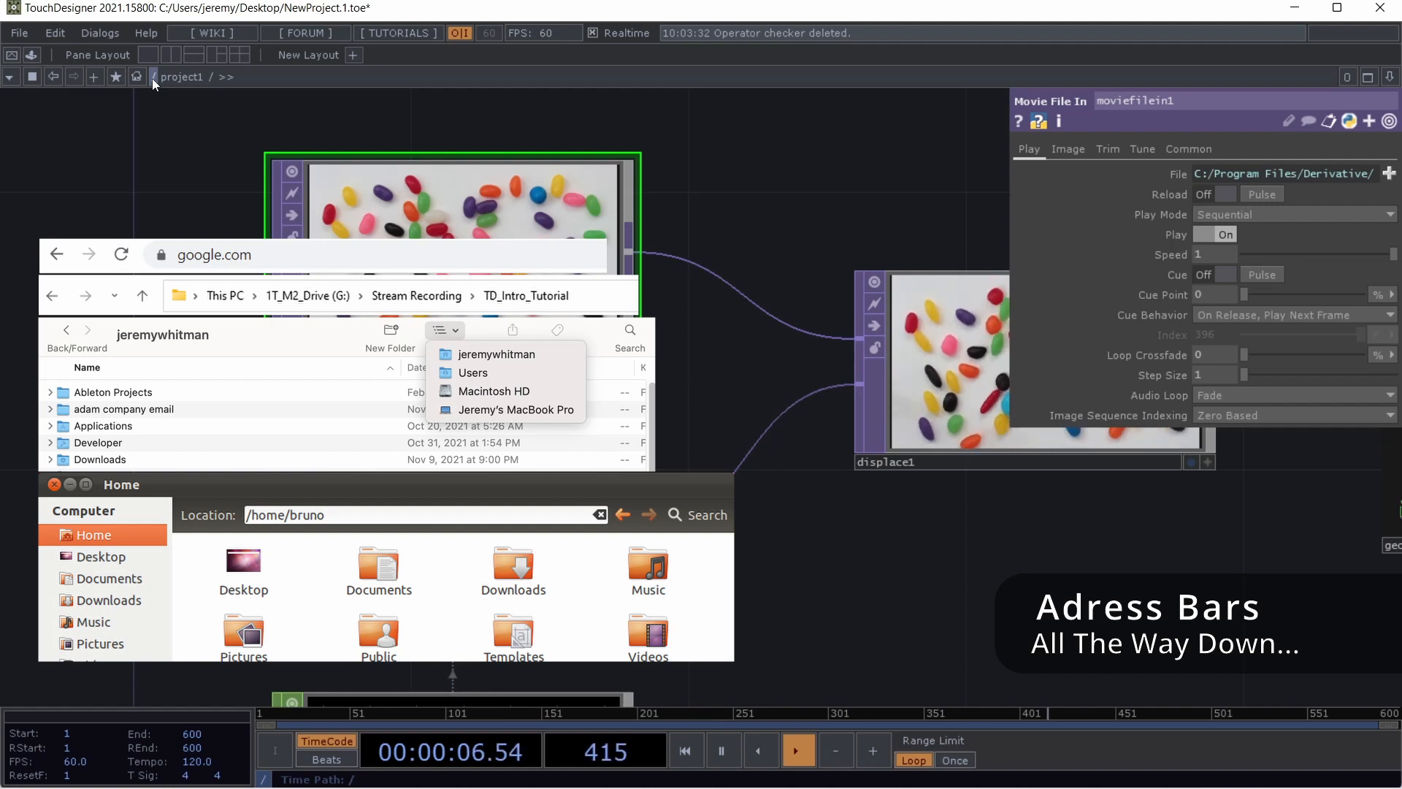
{"action": "left_click", "coordinate": [152, 77]}
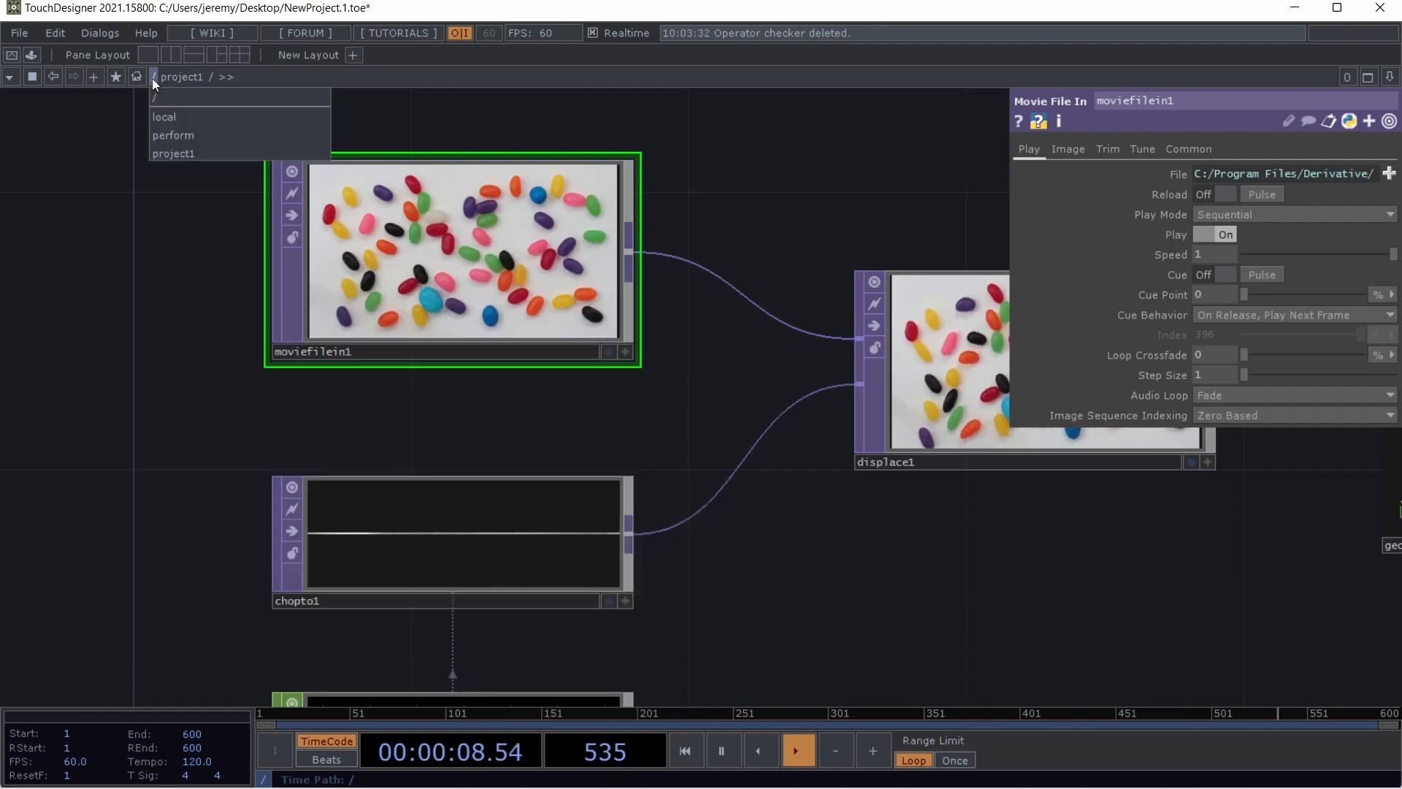
{"action": "left_click", "coordinate": [177, 99]}
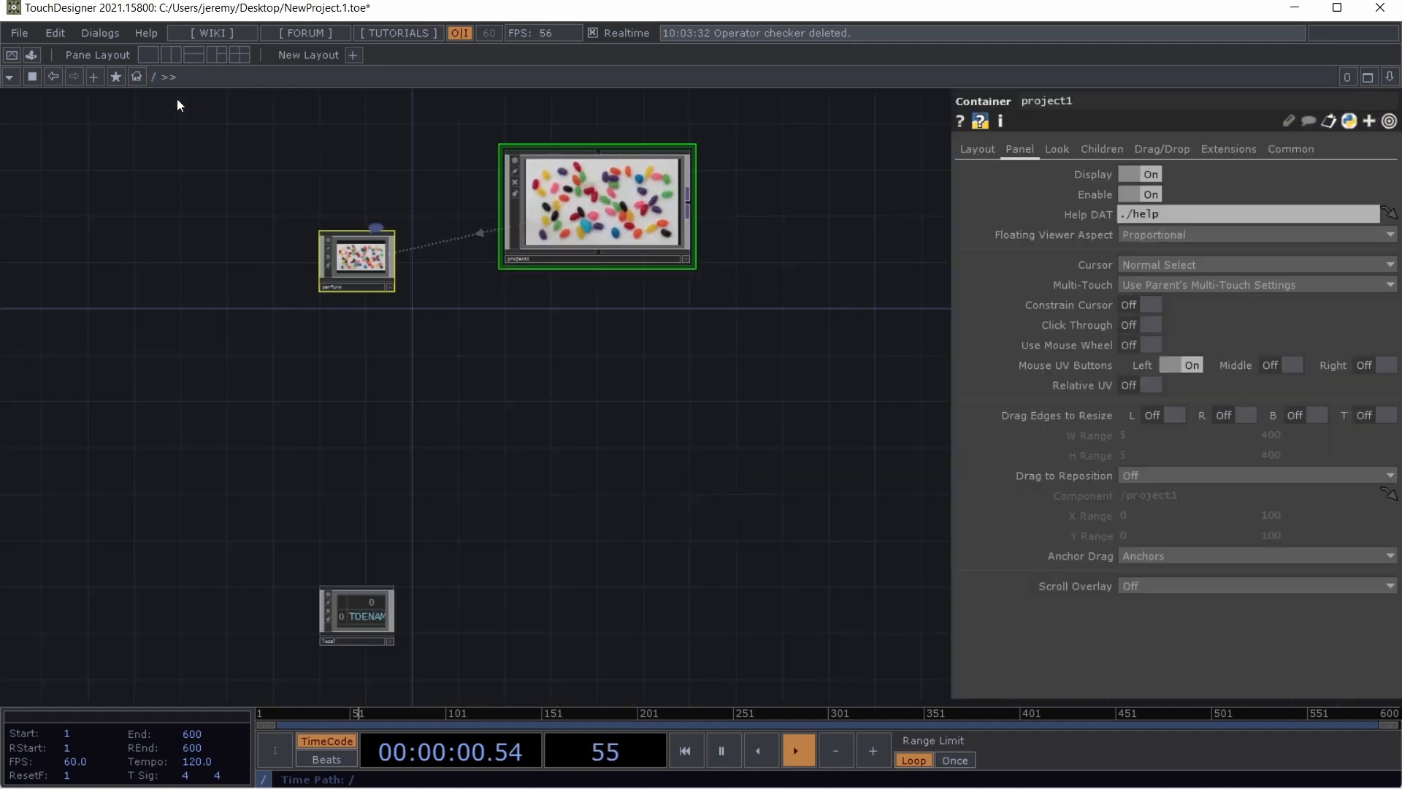
Move the local component up to just below the perform component in the root network
{"action": "left_click_drag", "start_coordinate": [368, 621], "coordinate": [368, 336]}
{"action": "left_click_drag", "start_coordinate": [573, 341], "coordinate": [579, 443]}
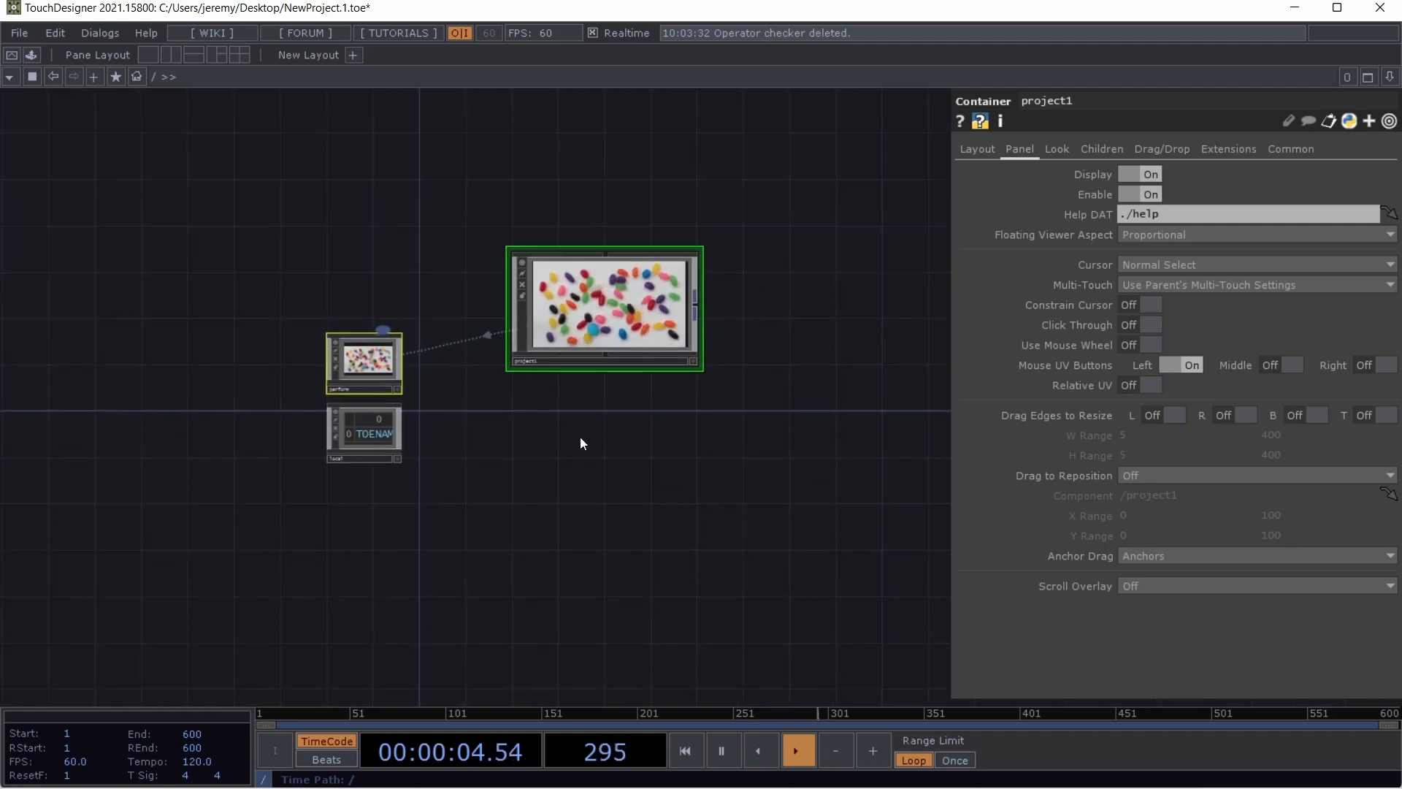
{"action": "scroll", "coordinate": [419, 268], "scroll_direction": "up", "scroll_amount": 3}
{"action": "scroll", "coordinate": [419, 268], "scroll_direction": "down", "scroll_amount": 2}
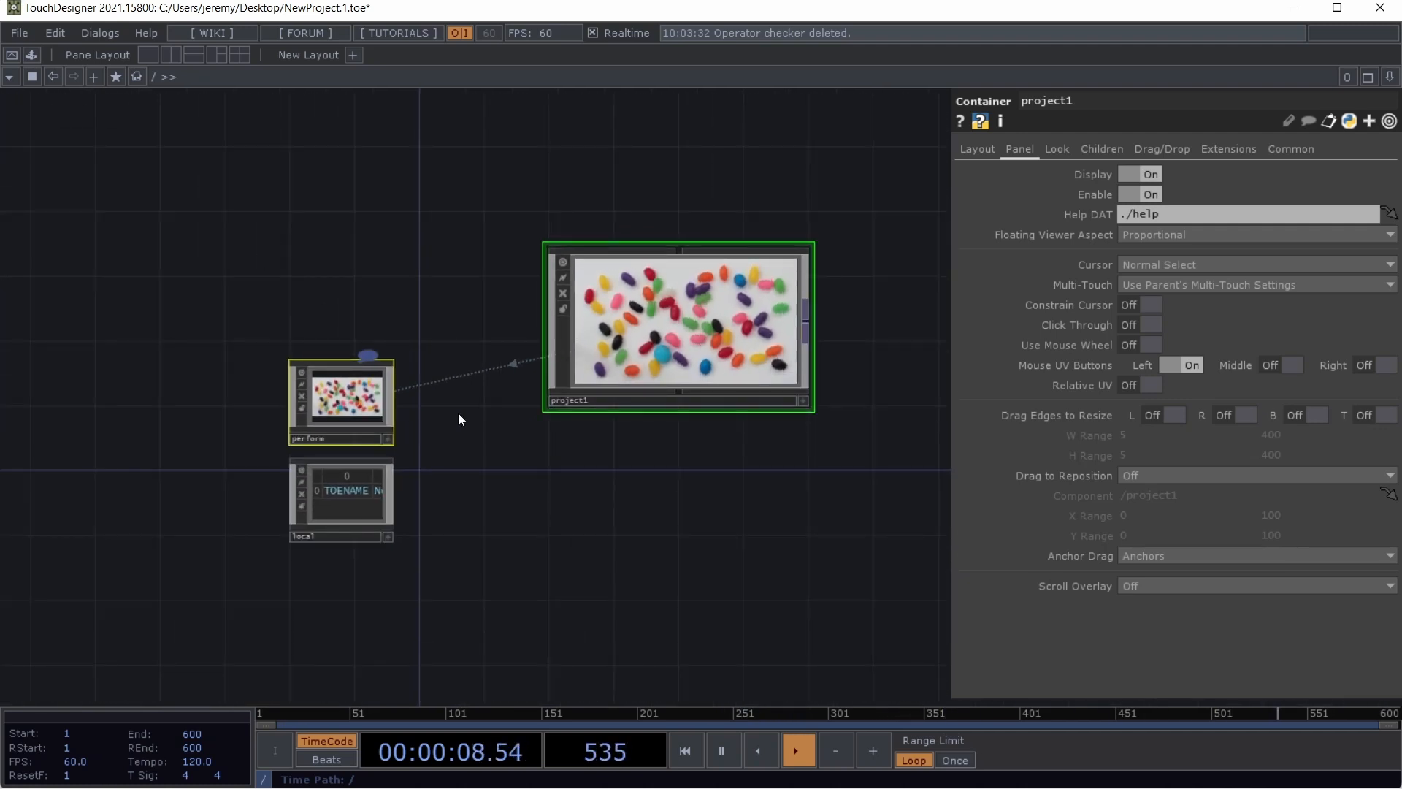
{"action": "scroll", "coordinate": [458, 413], "scroll_direction": "up", "scroll_amount": 2}
{"action": "left_click_drag", "start_coordinate": [608, 494], "coordinate": [416, 455]}
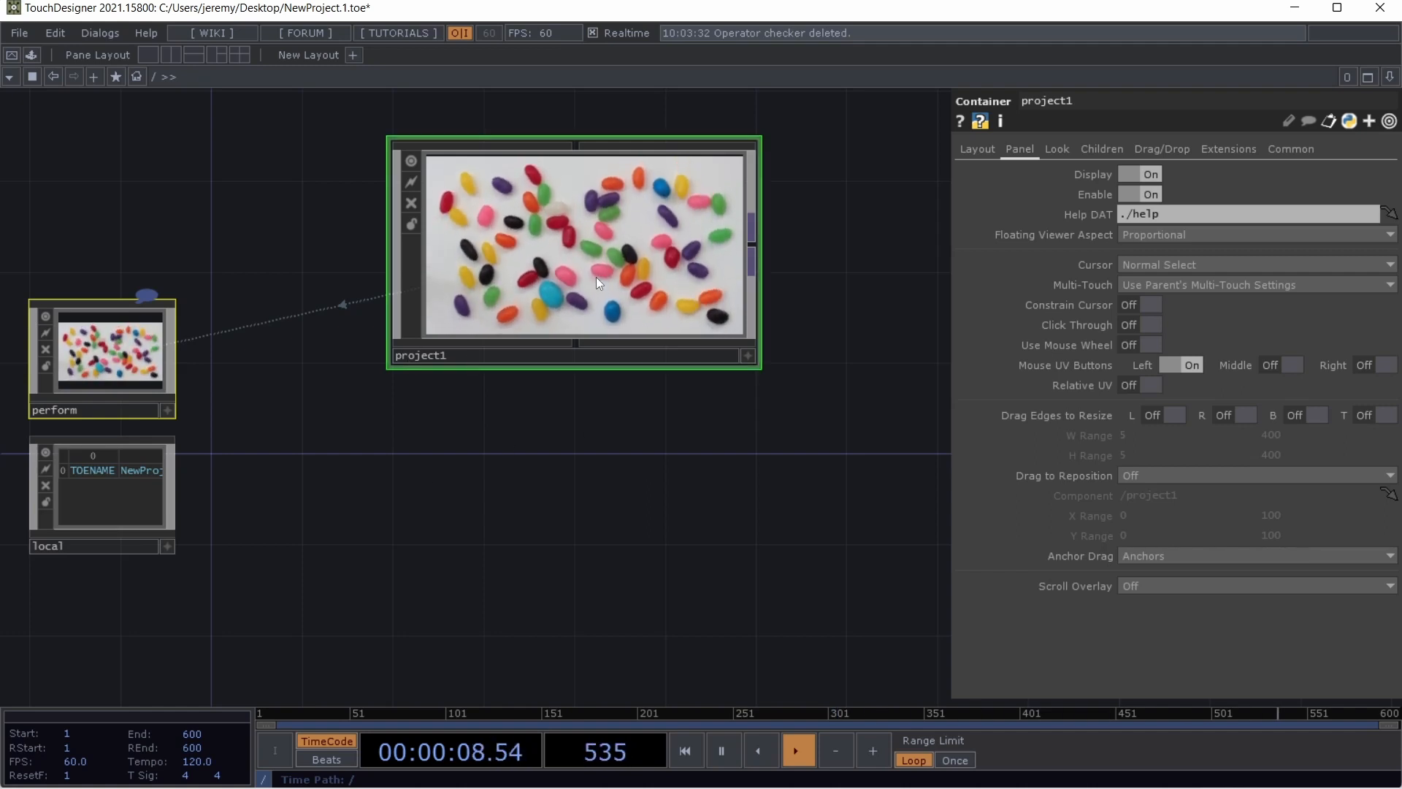
Go inside the project1 container and bring its whole operator network into view
{"action": "key", "text": "i"}
{"action": "scroll", "coordinate": [596, 277], "scroll_direction": "down", "scroll_amount": 6}
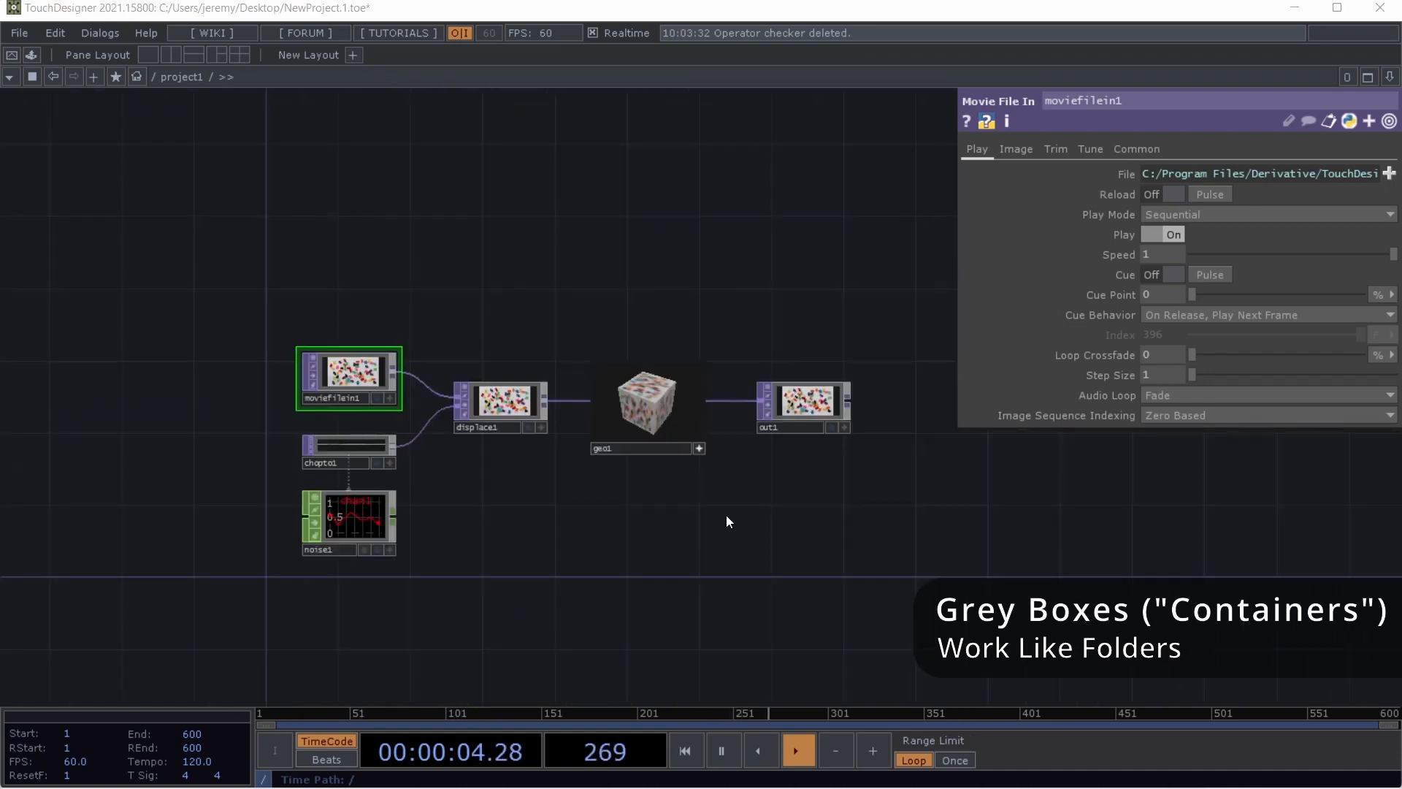
{"action": "left_click_drag", "start_coordinate": [726, 516], "coordinate": [796, 501]}
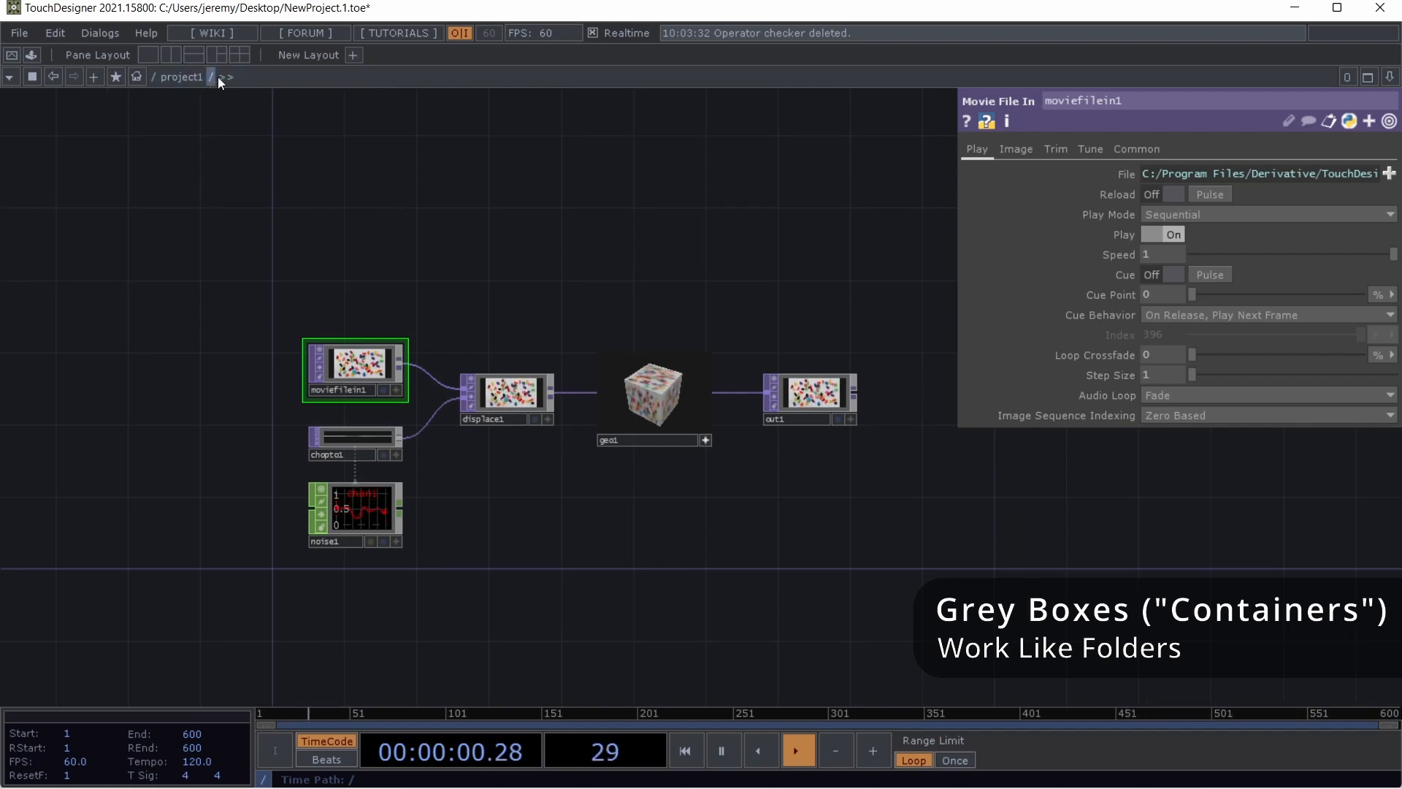
Turn off the active viewer of geo1 and go inside the component
{"action": "left_click", "coordinate": [674, 441]}
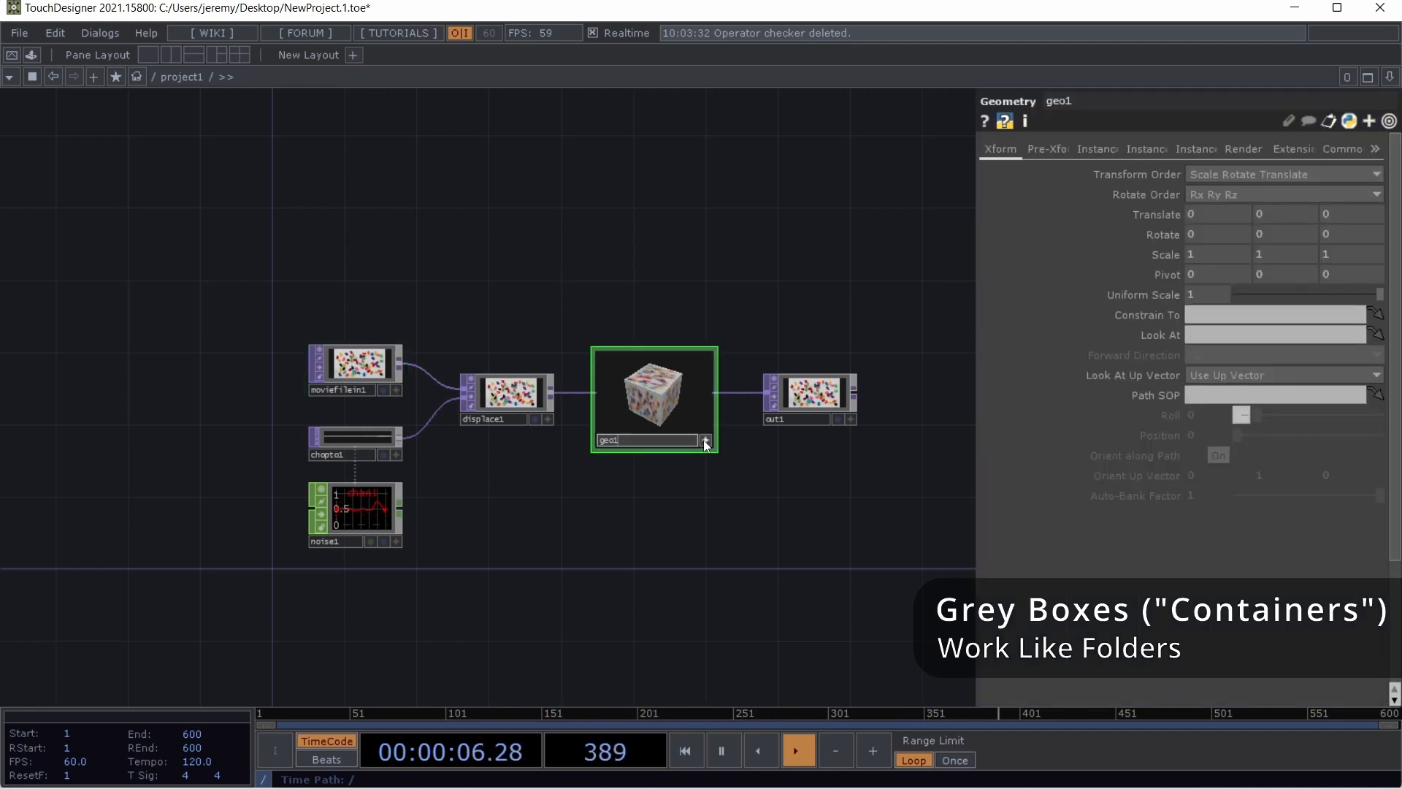
{"action": "left_click", "coordinate": [705, 442]}
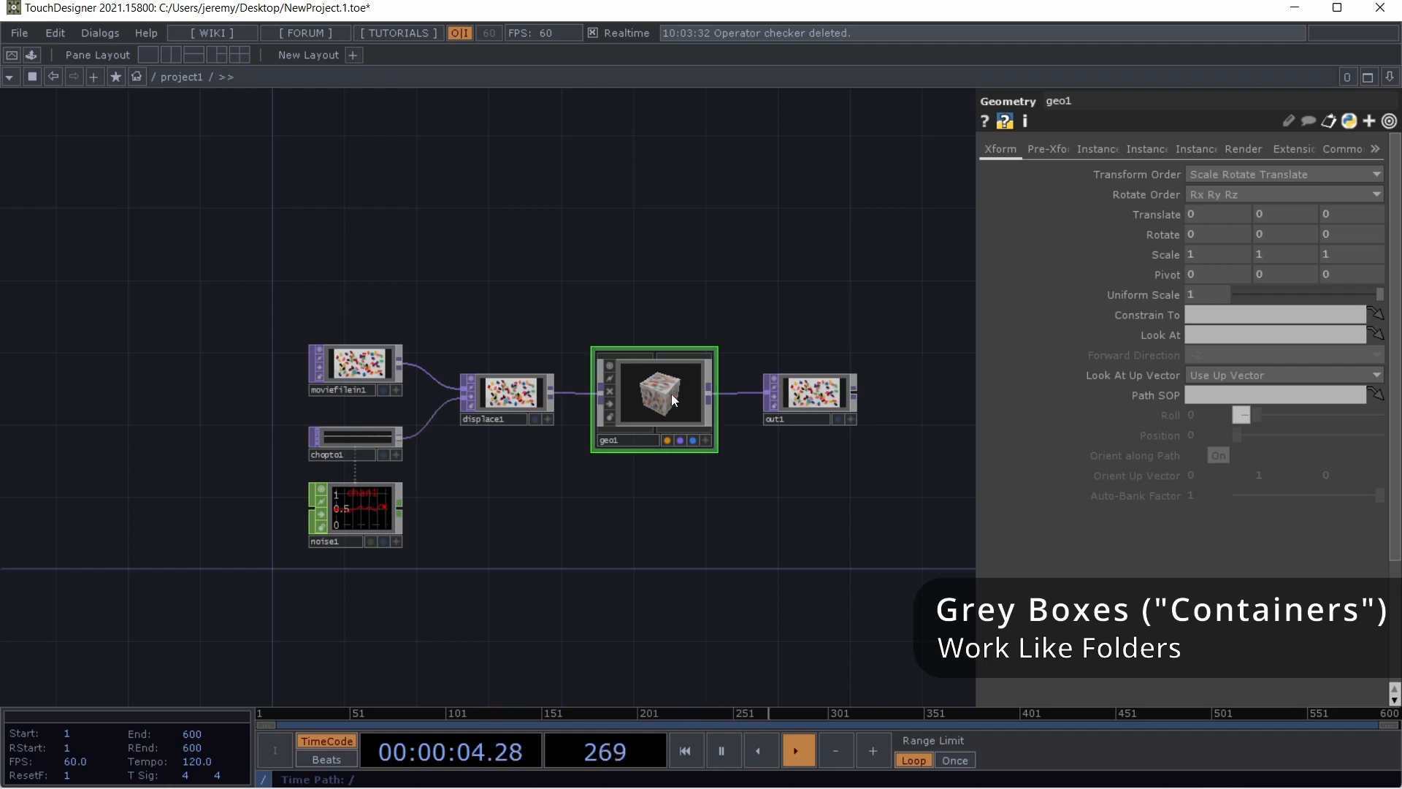
{"action": "left_click", "coordinate": [236, 78]}
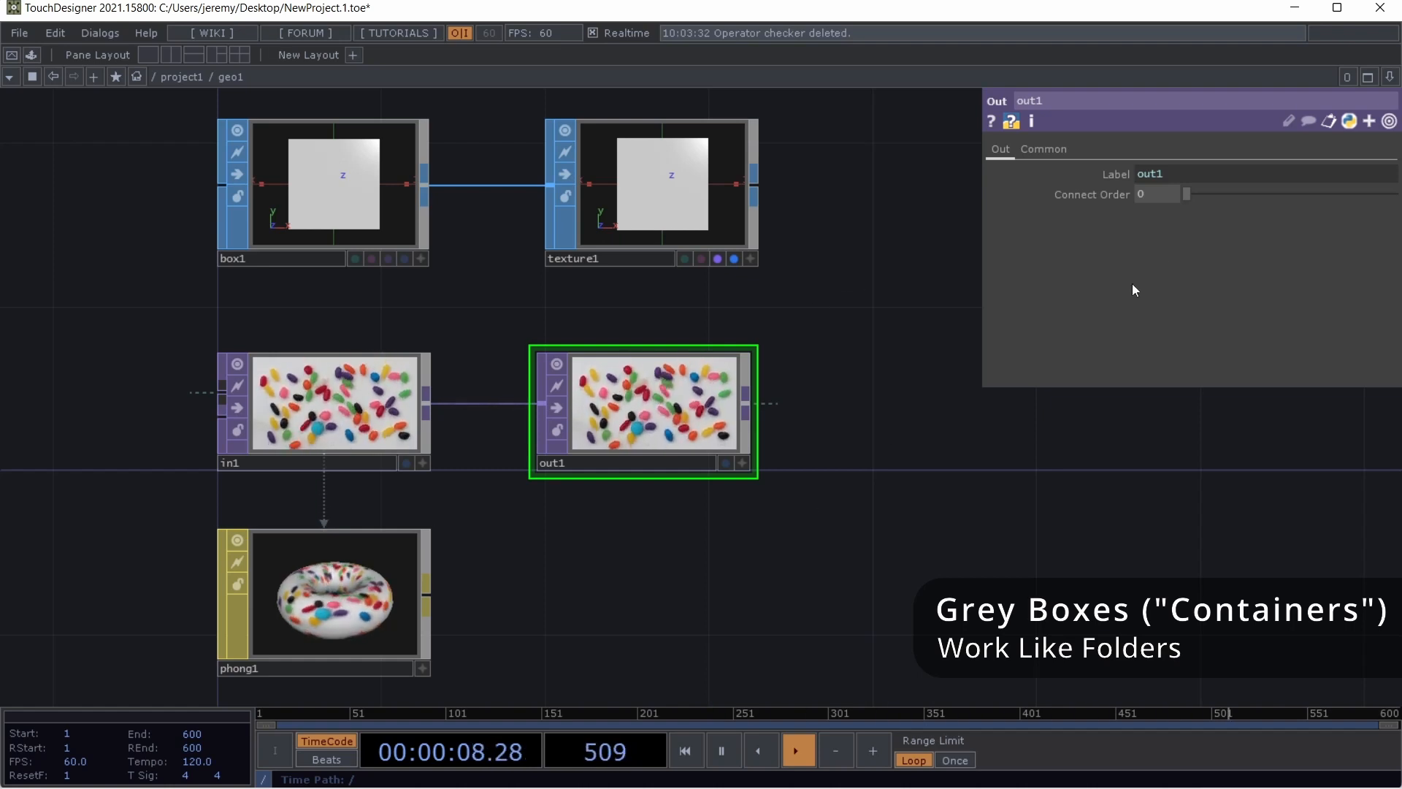
Check the expression behind out1's Label parameter inside geo1, and go back up to project1
{"action": "left_click", "coordinate": [1214, 175]}
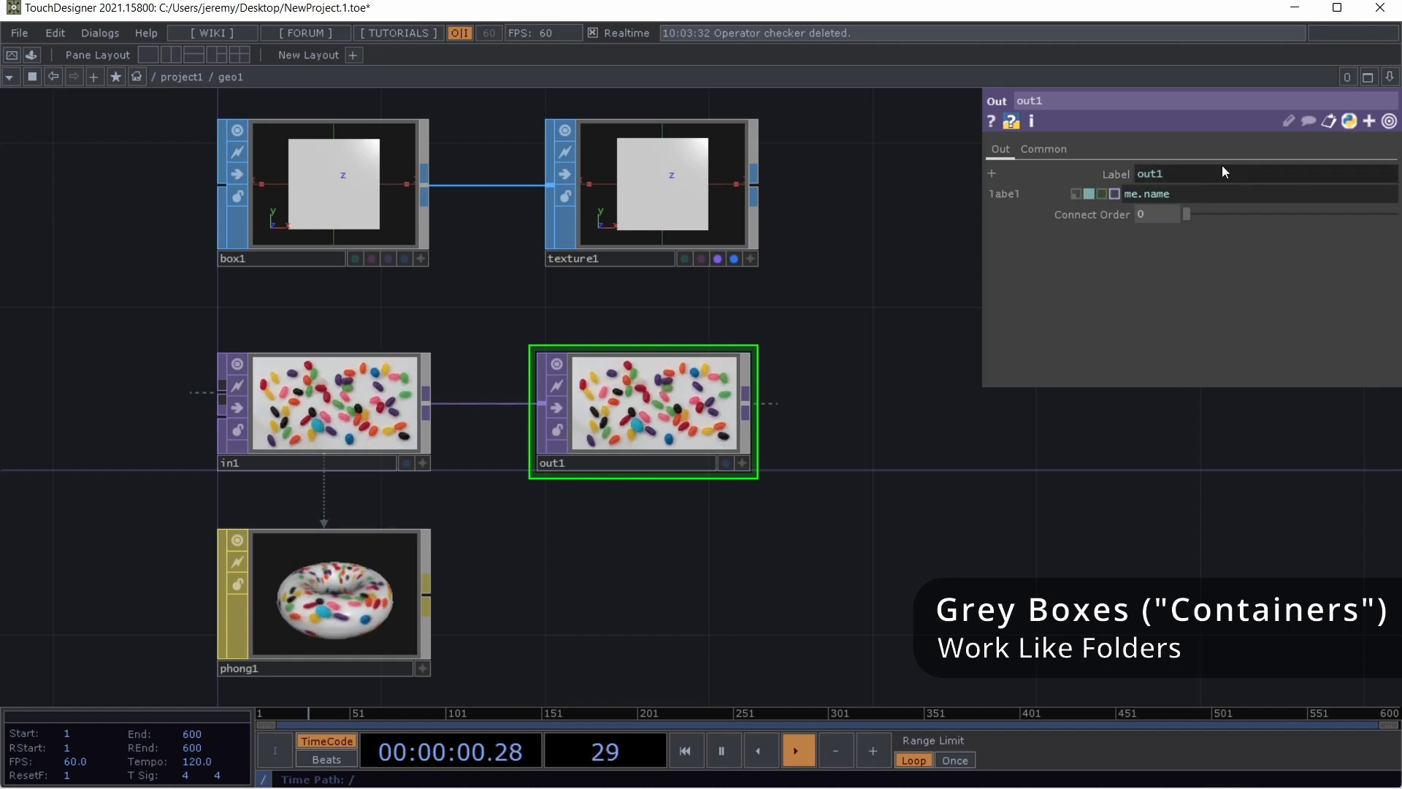
{"action": "left_click", "coordinate": [916, 373]}
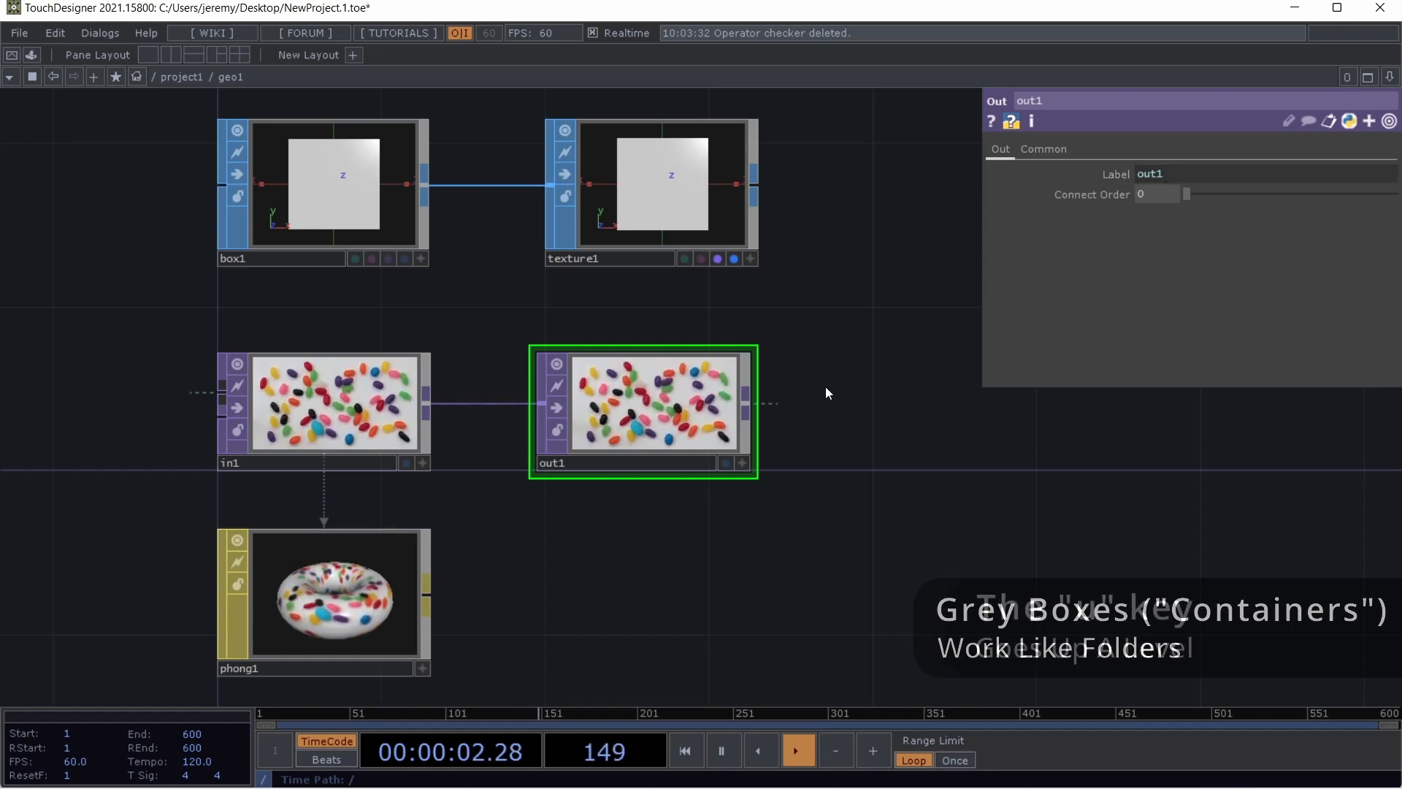
{"action": "key", "text": "u"}
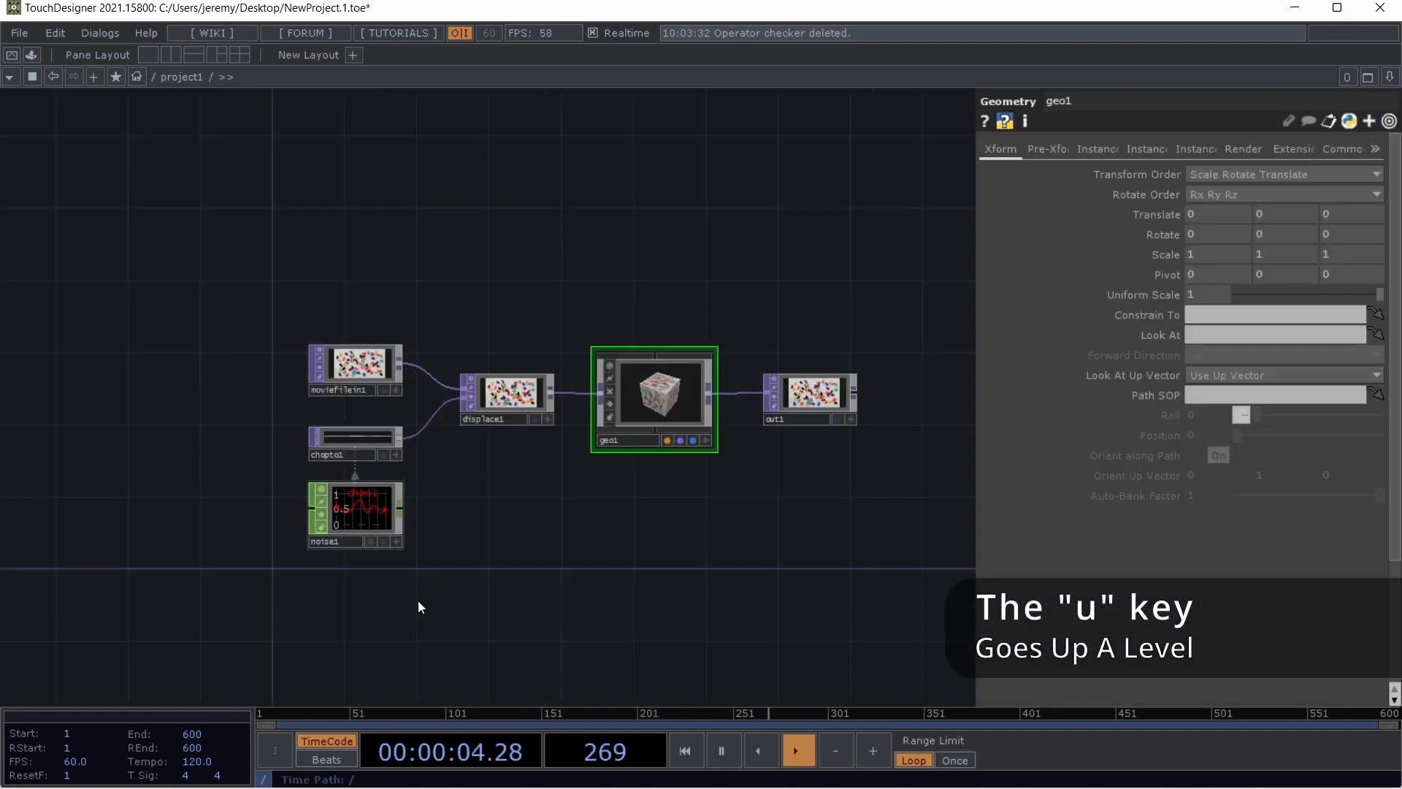
Enter geo1 again and step back up through project1 to the root network
{"action": "double_click", "coordinate": [668, 399]}
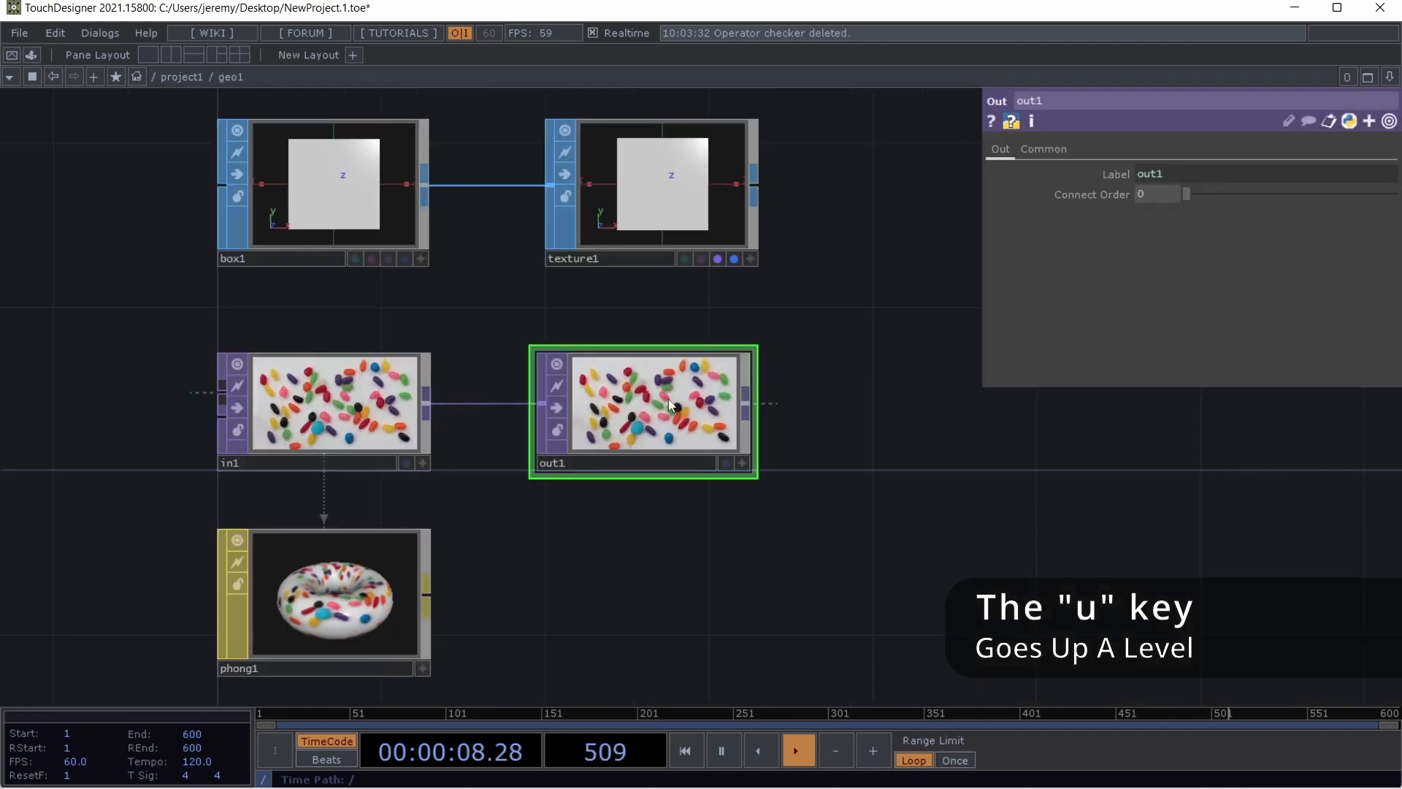
{"action": "key", "text": "u"}
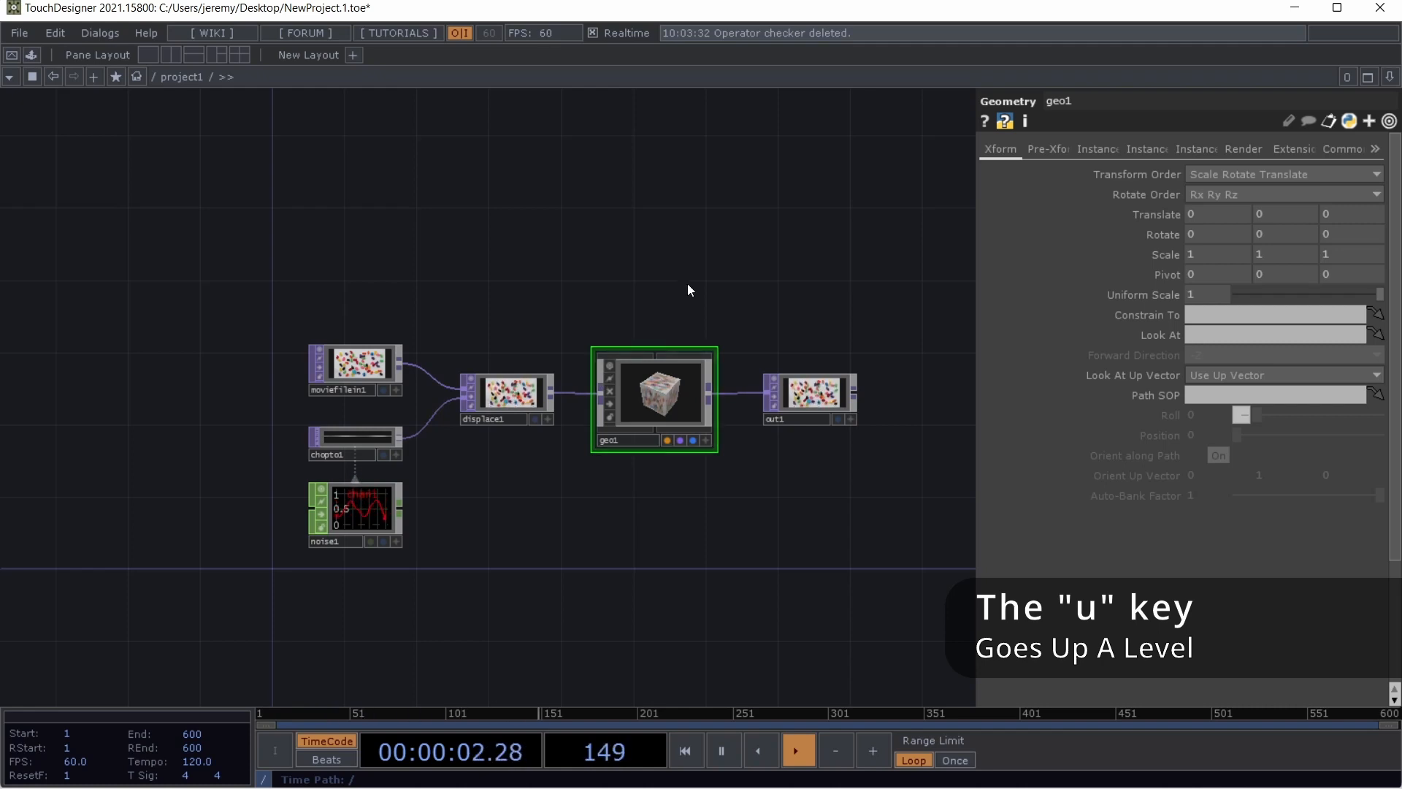
{"action": "key", "text": "u"}
{"action": "left_click_drag", "start_coordinate": [225, 412], "coordinate": [400, 414]}
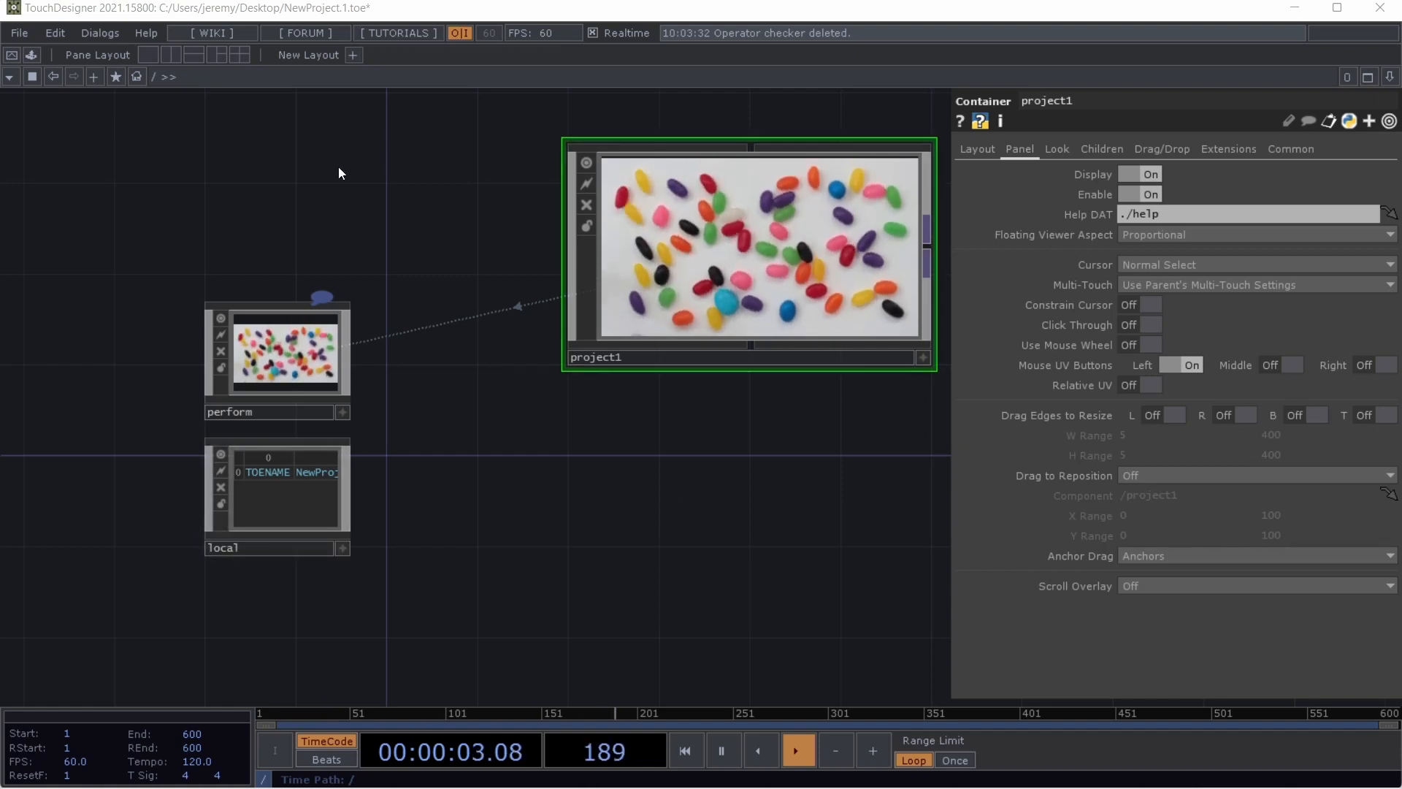
Return inside project1 and examine how its operators are wired from moviefilein1 to out1, along with the empty network space around them
{"action": "key", "text": "i"}
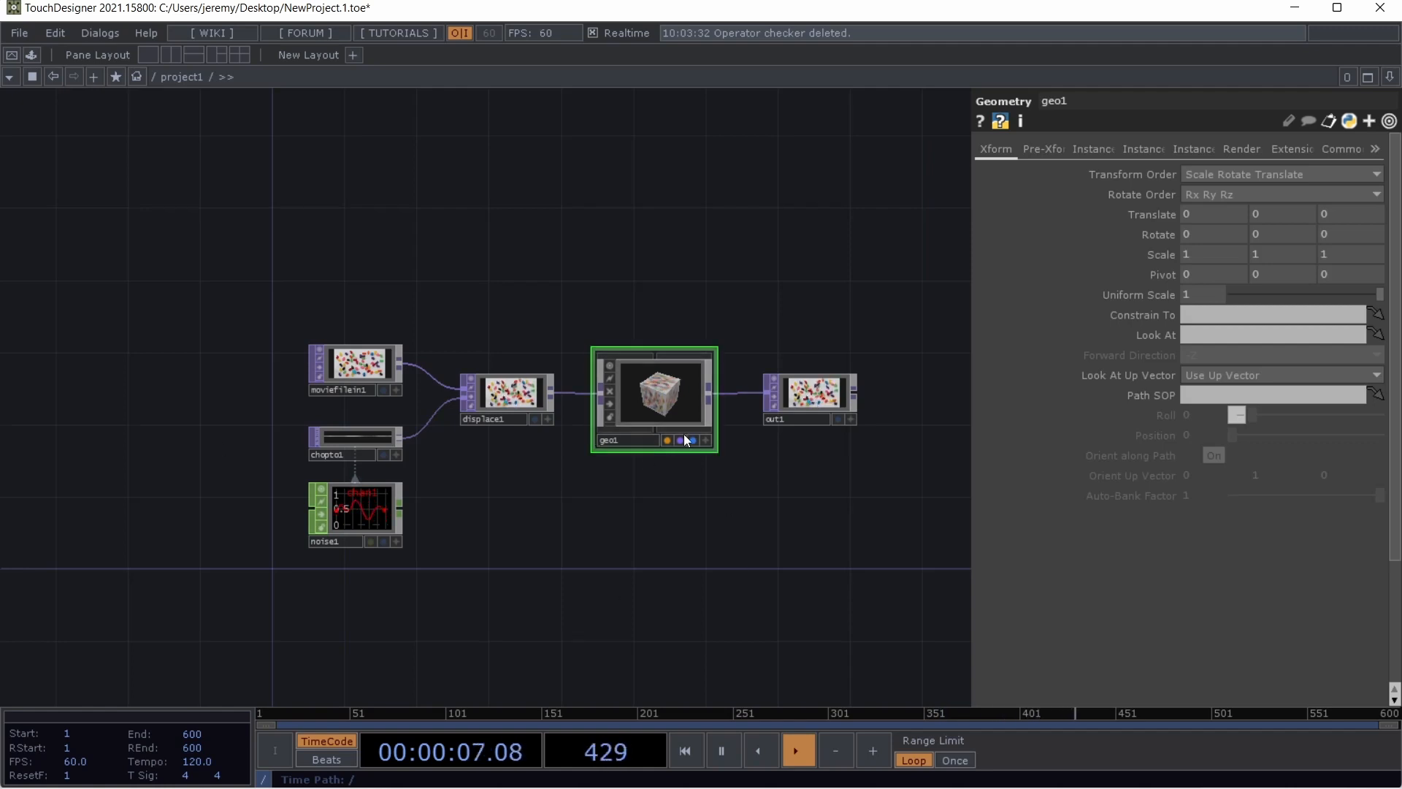
{"action": "scroll", "coordinate": [594, 474], "scroll_direction": "up", "scroll_amount": 3}
{"action": "scroll", "coordinate": [595, 475], "scroll_direction": "up", "scroll_amount": 2}
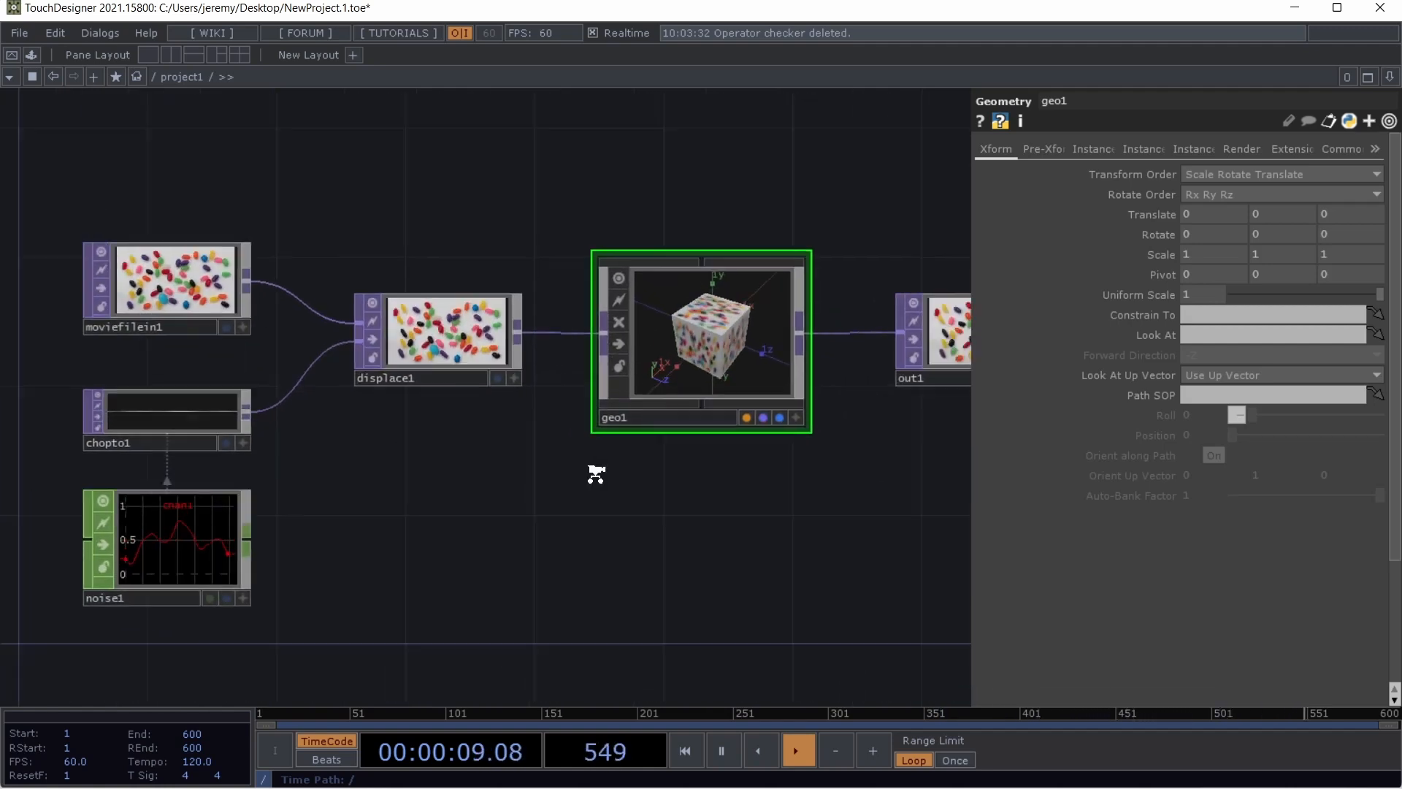
{"action": "scroll", "coordinate": [595, 476], "scroll_direction": "down", "scroll_amount": 3}
{"action": "left_click_drag", "start_coordinate": [598, 497], "coordinate": [756, 505]}
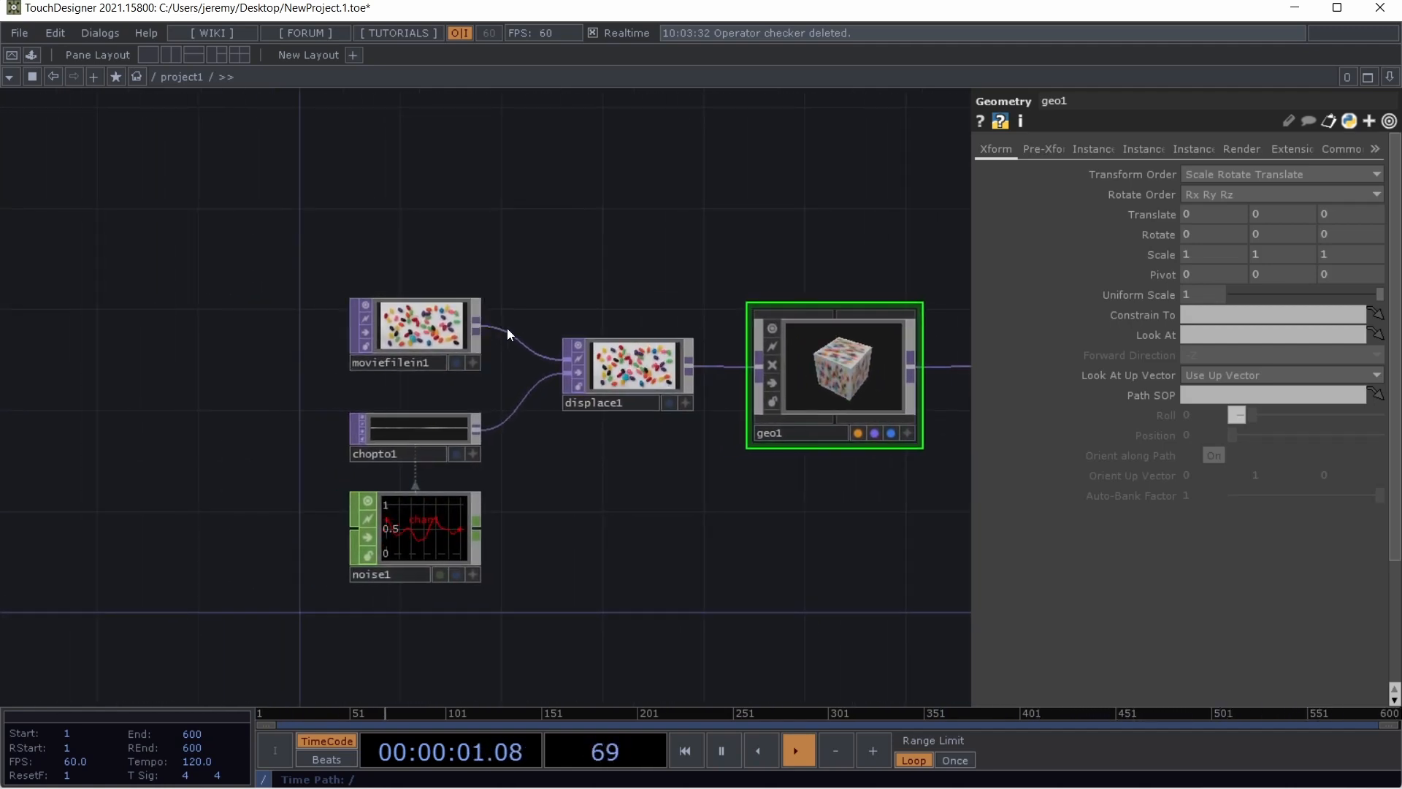
{"action": "left_click_drag", "start_coordinate": [919, 535], "coordinate": [767, 523]}
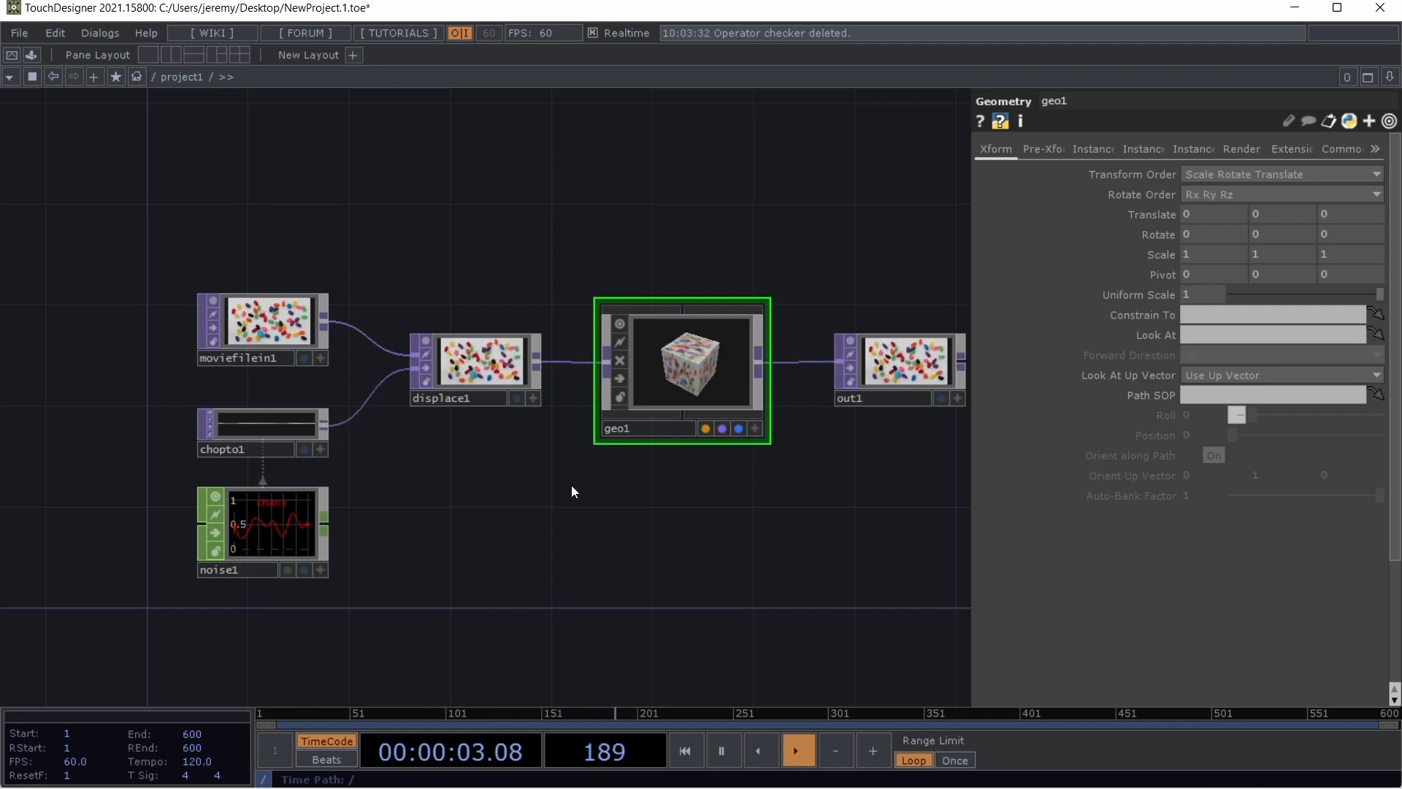
{"action": "scroll", "coordinate": [571, 484], "scroll_direction": "down", "scroll_amount": 5}
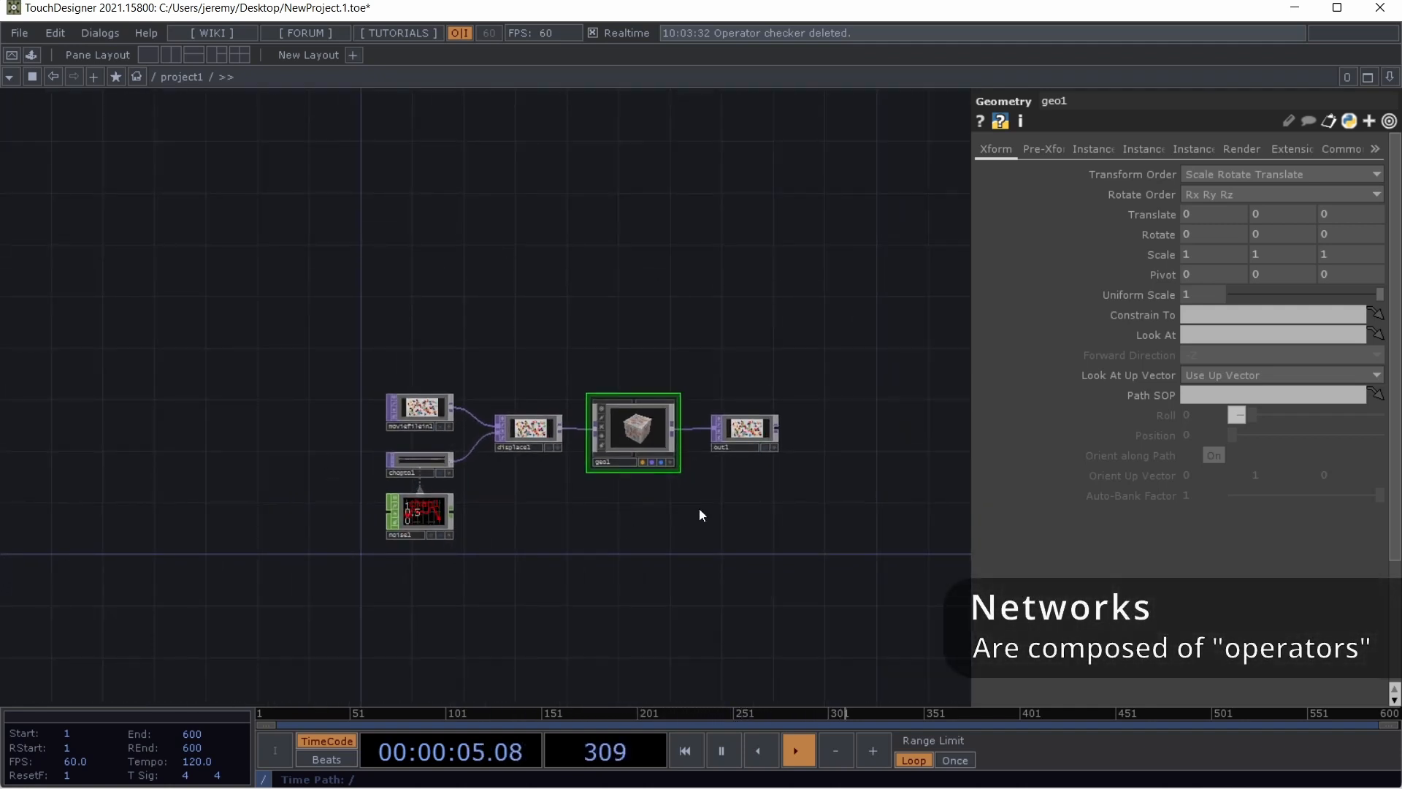
{"action": "scroll", "coordinate": [699, 507], "scroll_direction": "down", "scroll_amount": 2}
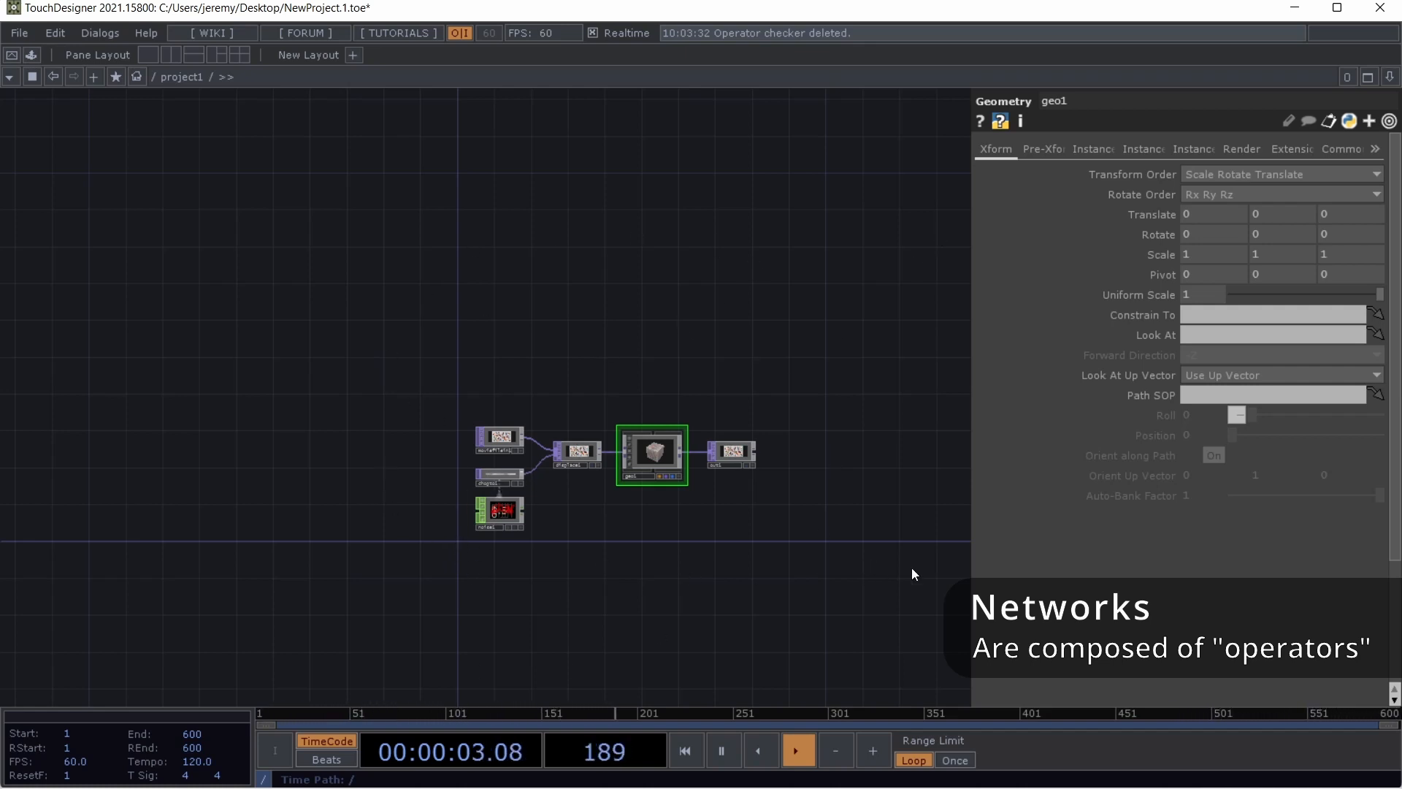
{"action": "left_click_drag", "start_coordinate": [910, 569], "coordinate": [424, 570]}
{"action": "left_click_drag", "start_coordinate": [852, 558], "coordinate": [473, 513]}
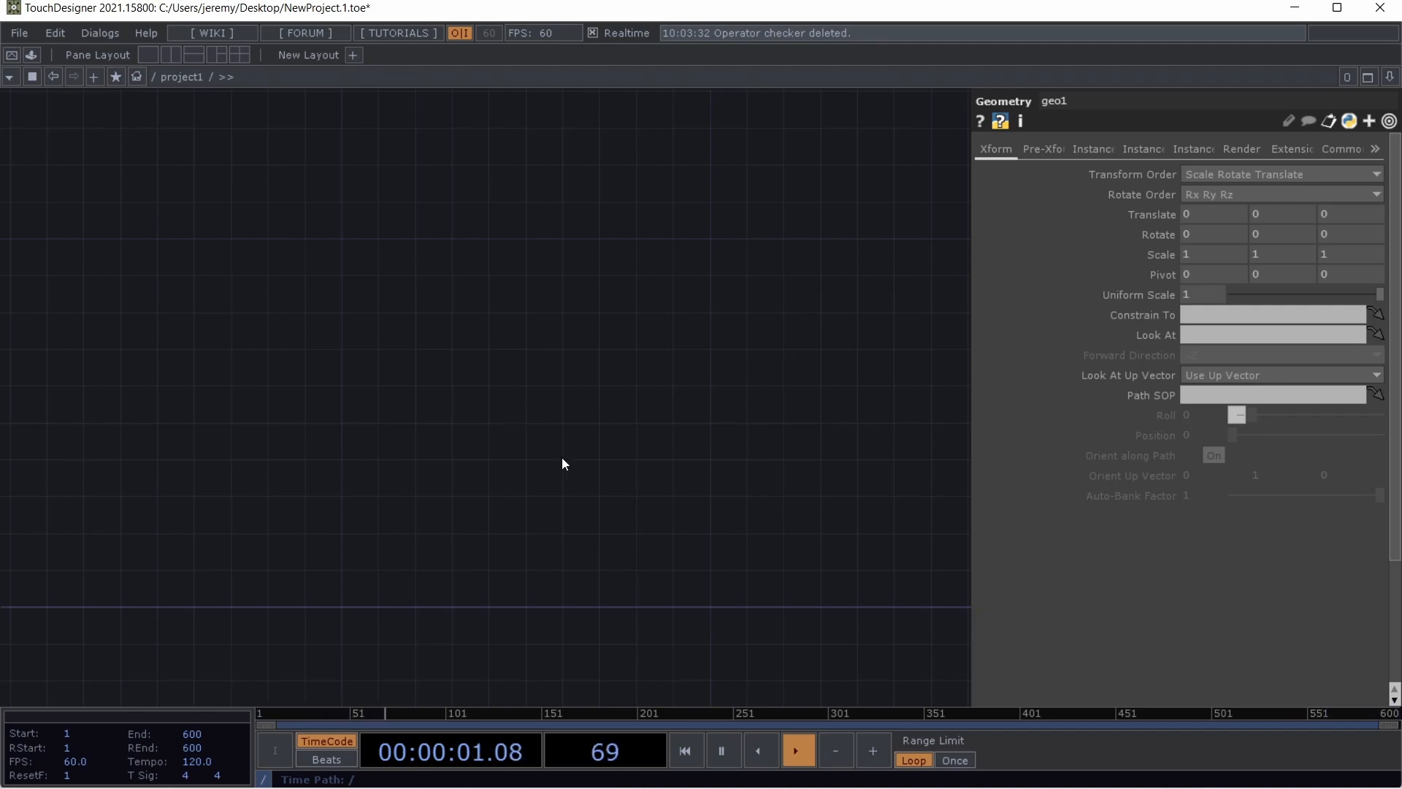
Check that Mouse Wheel Navigation is enabled in the Network preferences, and close the preferences without changing anything
{"action": "scroll", "coordinate": [563, 458], "scroll_direction": "down", "scroll_amount": 5}
{"action": "scroll", "coordinate": [562, 457], "scroll_direction": "down", "scroll_amount": 5}
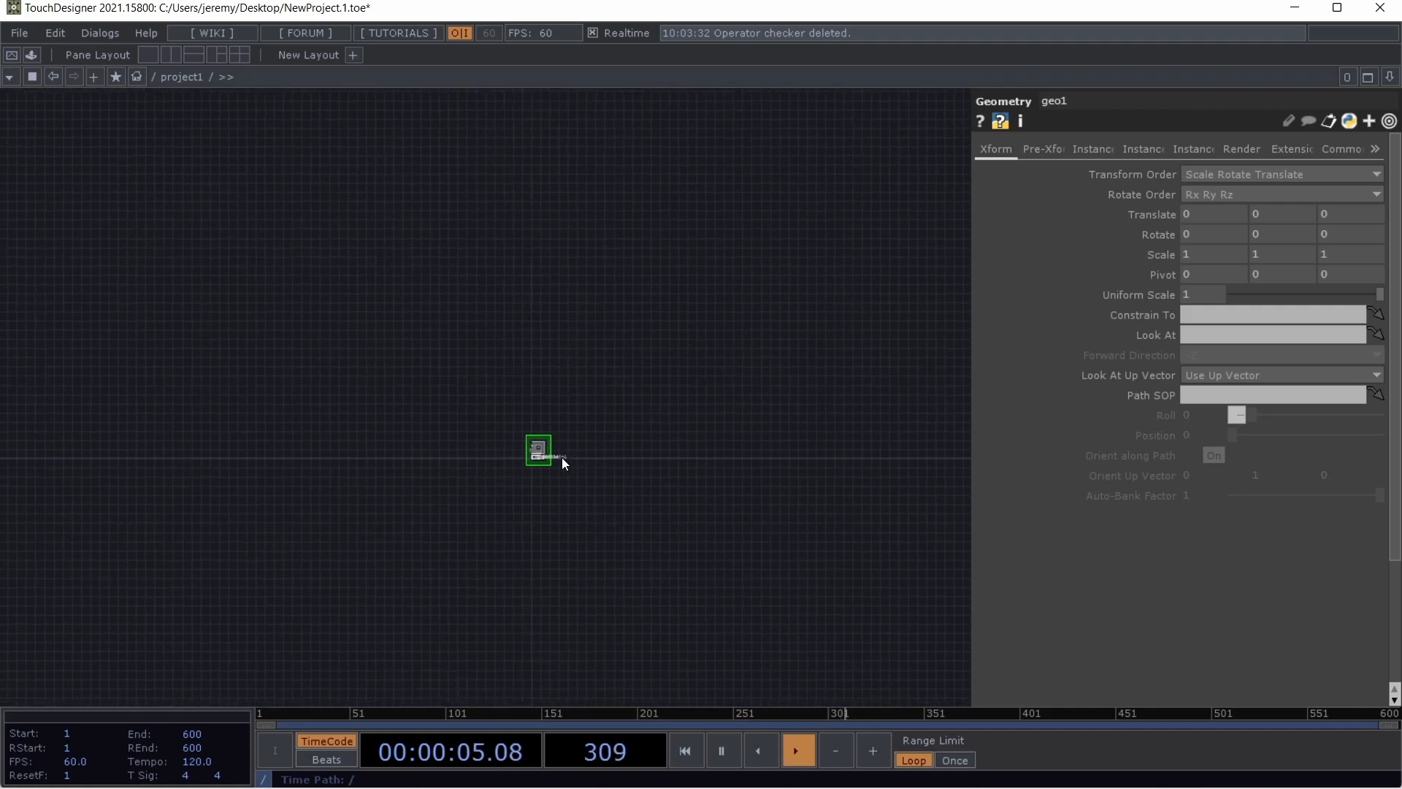
{"action": "left_click_drag", "start_coordinate": [562, 458], "coordinate": [446, 431]}
{"action": "scroll", "coordinate": [628, 463], "scroll_direction": "up", "scroll_amount": 10}
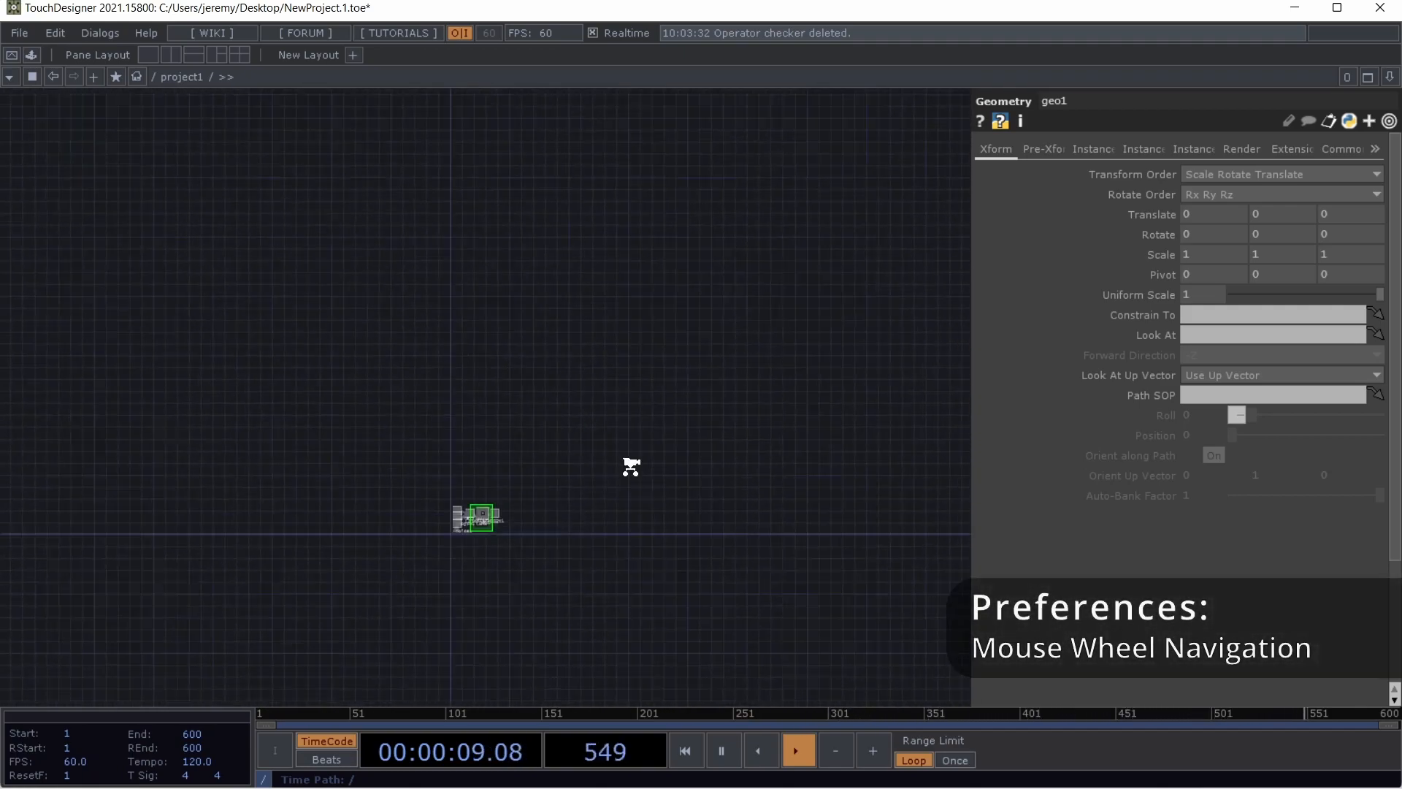
{"action": "left_click", "coordinate": [62, 32]}
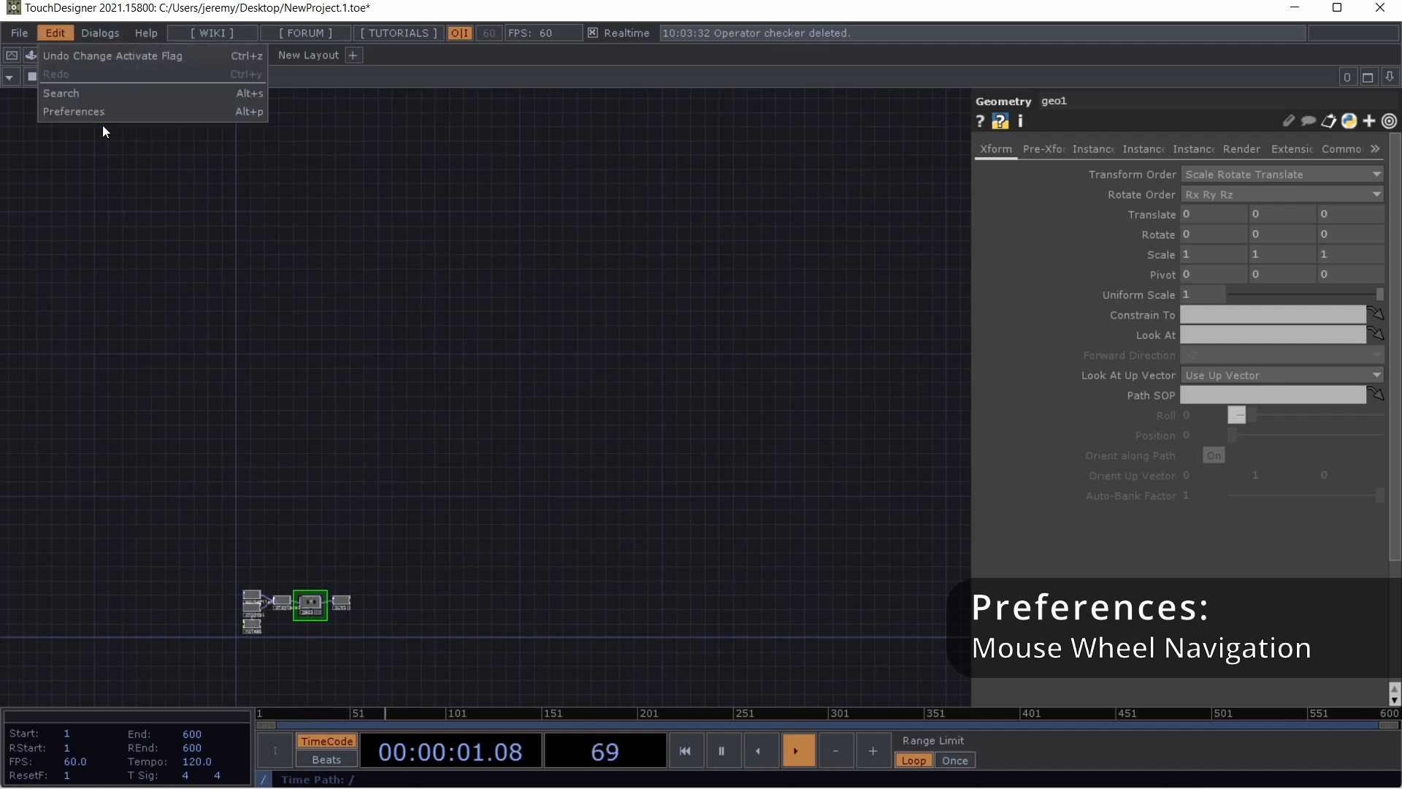
{"action": "left_click", "coordinate": [102, 112]}
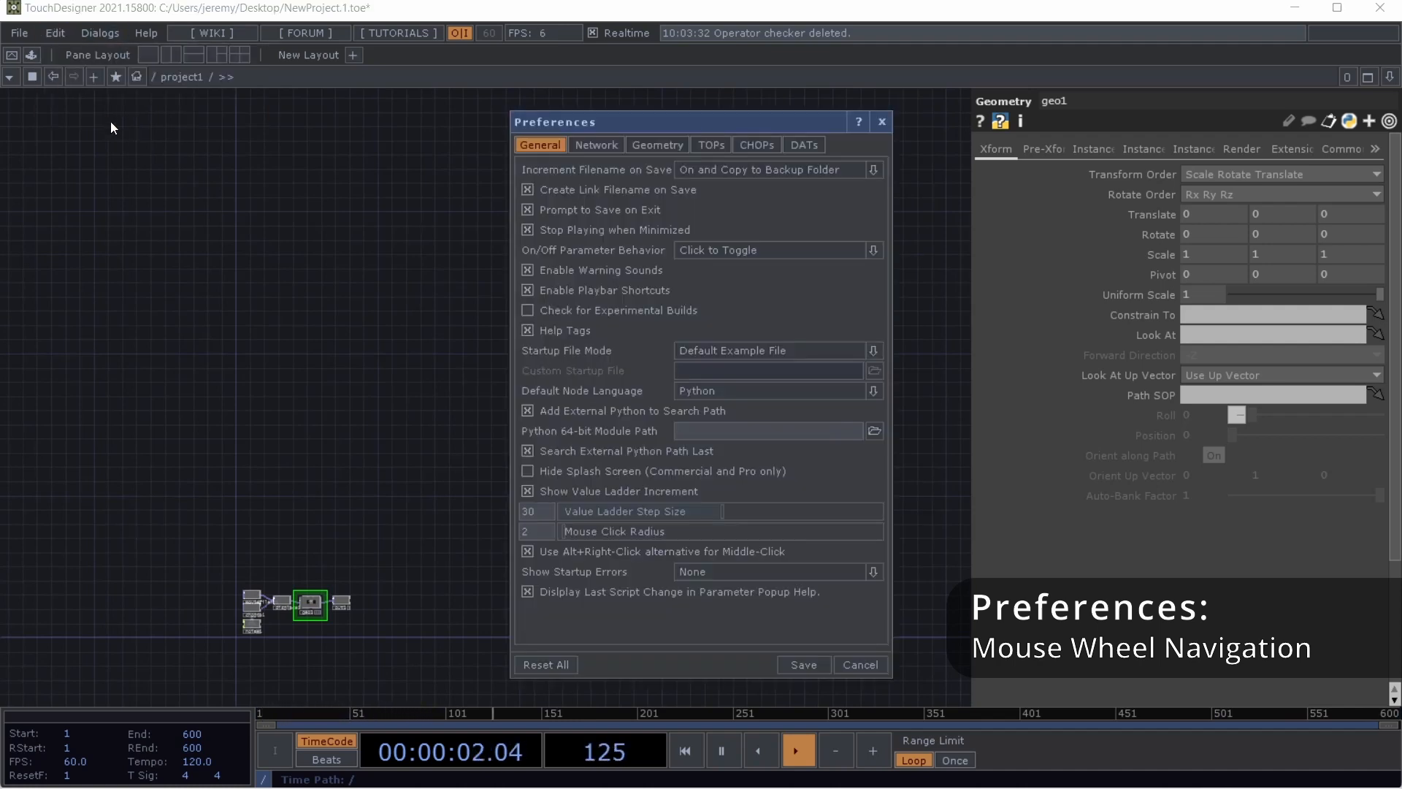
{"action": "left_click", "coordinate": [593, 146]}
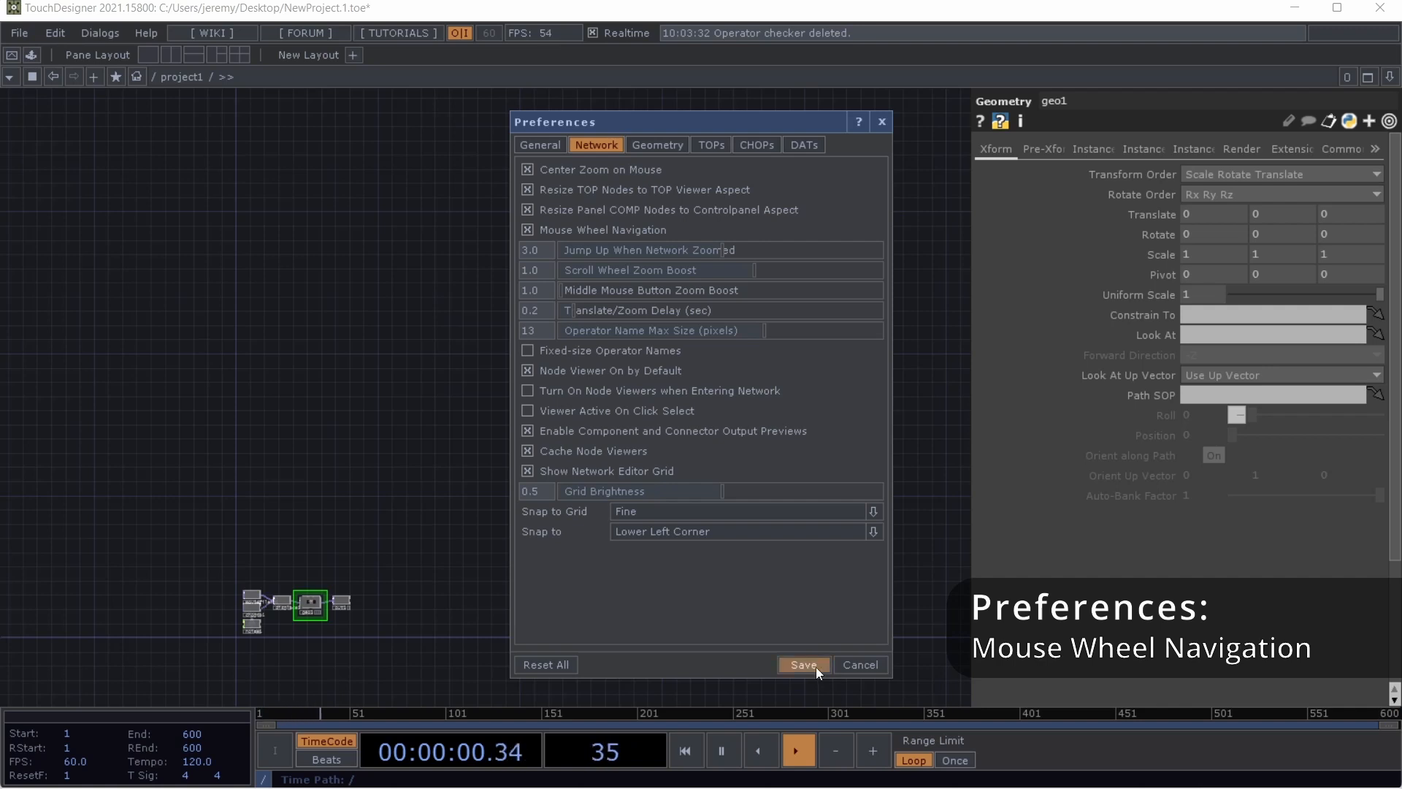
{"action": "left_click", "coordinate": [882, 122]}
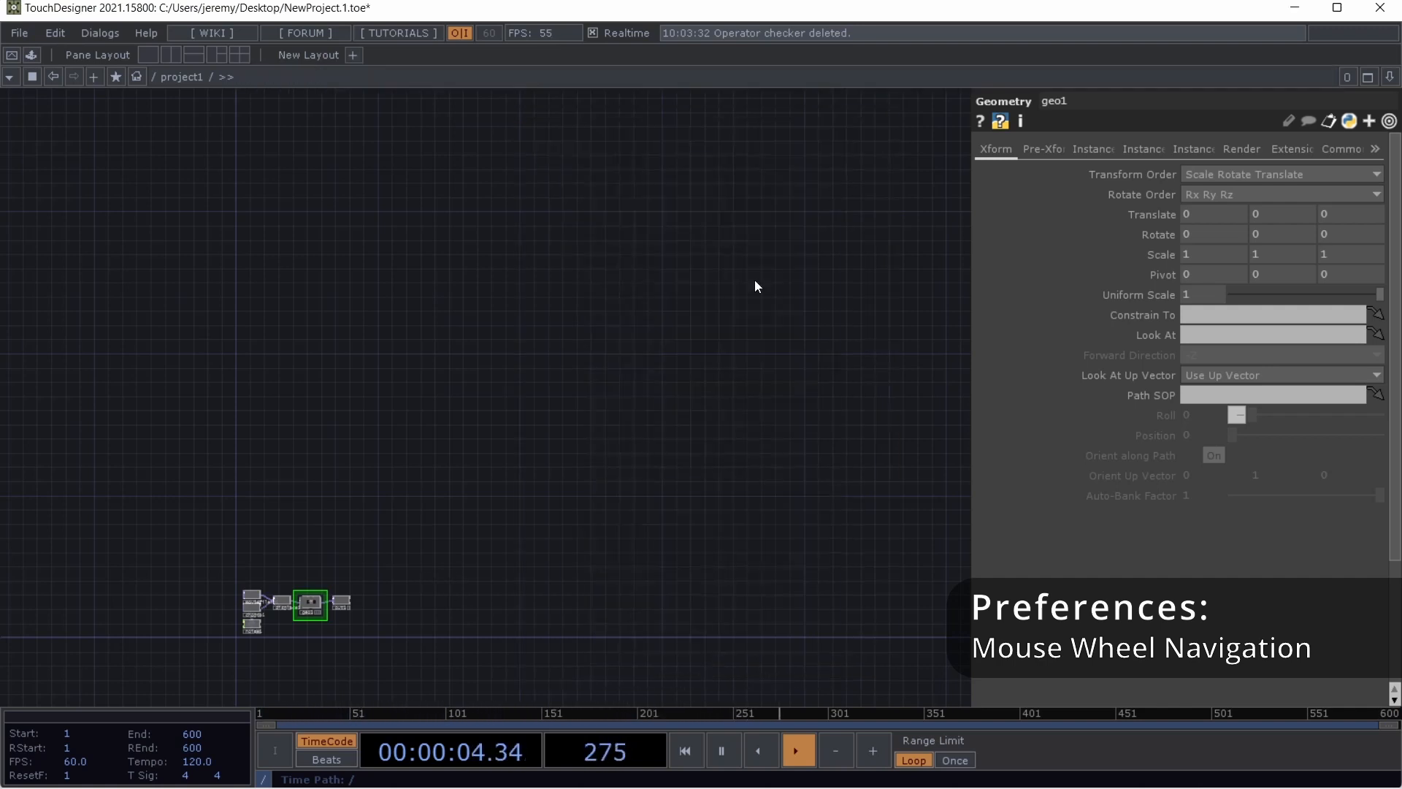
Zoom in on geo1, zoom out past project1 to the root network, and zoom back into project1
{"action": "scroll", "coordinate": [370, 591], "scroll_direction": "up", "scroll_amount": 5}
{"action": "scroll", "coordinate": [668, 509], "scroll_direction": "up", "scroll_amount": 6}
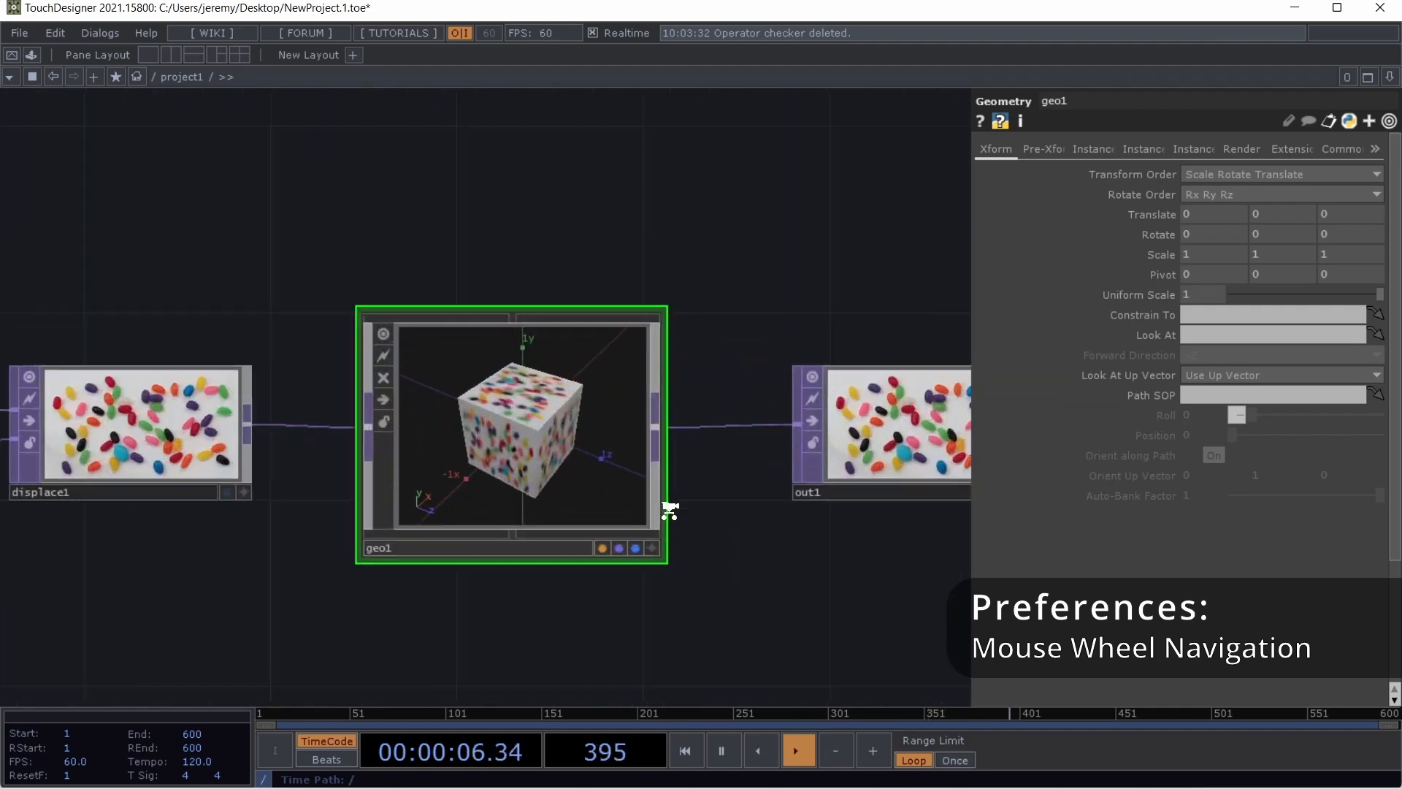
{"action": "scroll", "coordinate": [666, 501], "scroll_direction": "down", "scroll_amount": 4}
{"action": "scroll", "coordinate": [658, 525], "scroll_direction": "down", "scroll_amount": 8}
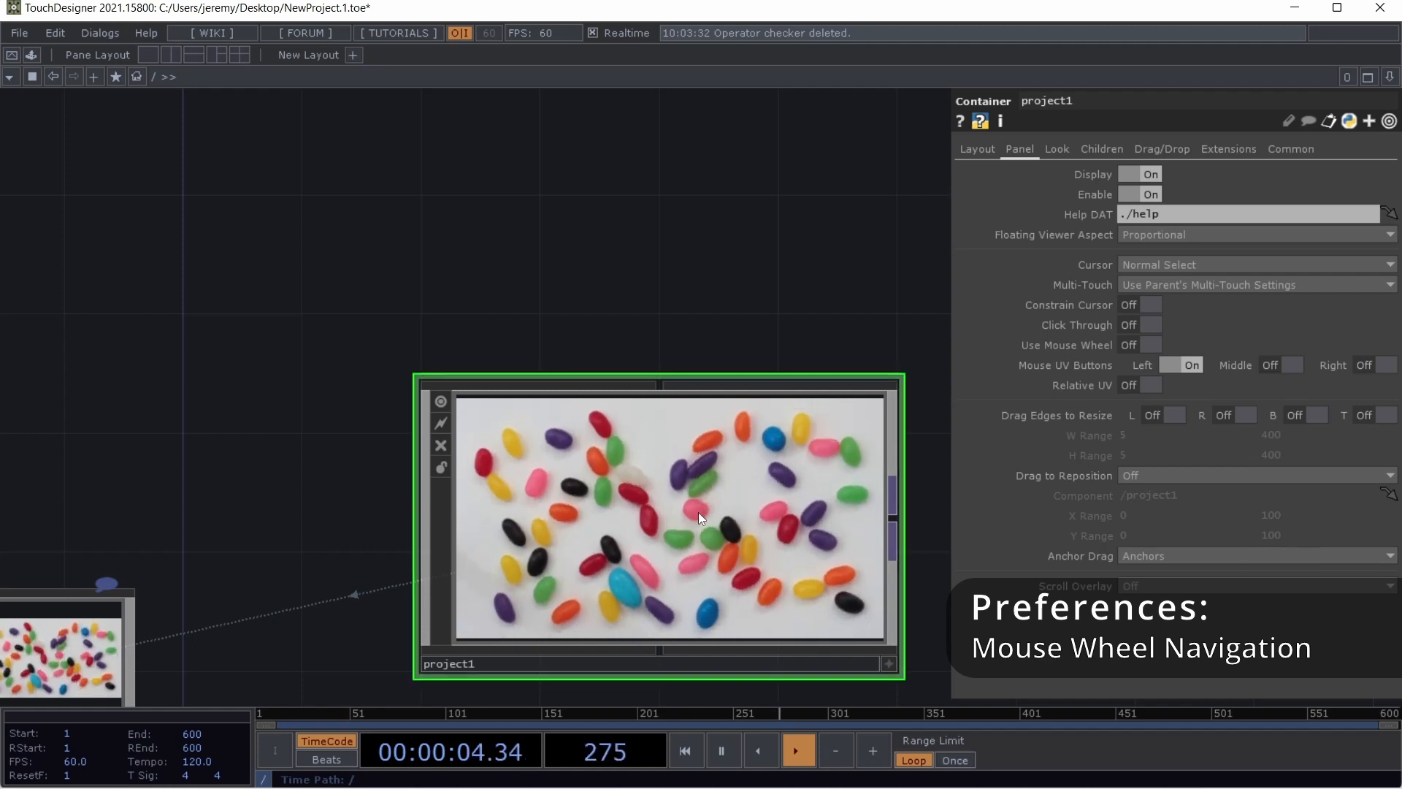
{"action": "scroll", "coordinate": [698, 511], "scroll_direction": "up", "scroll_amount": 5}
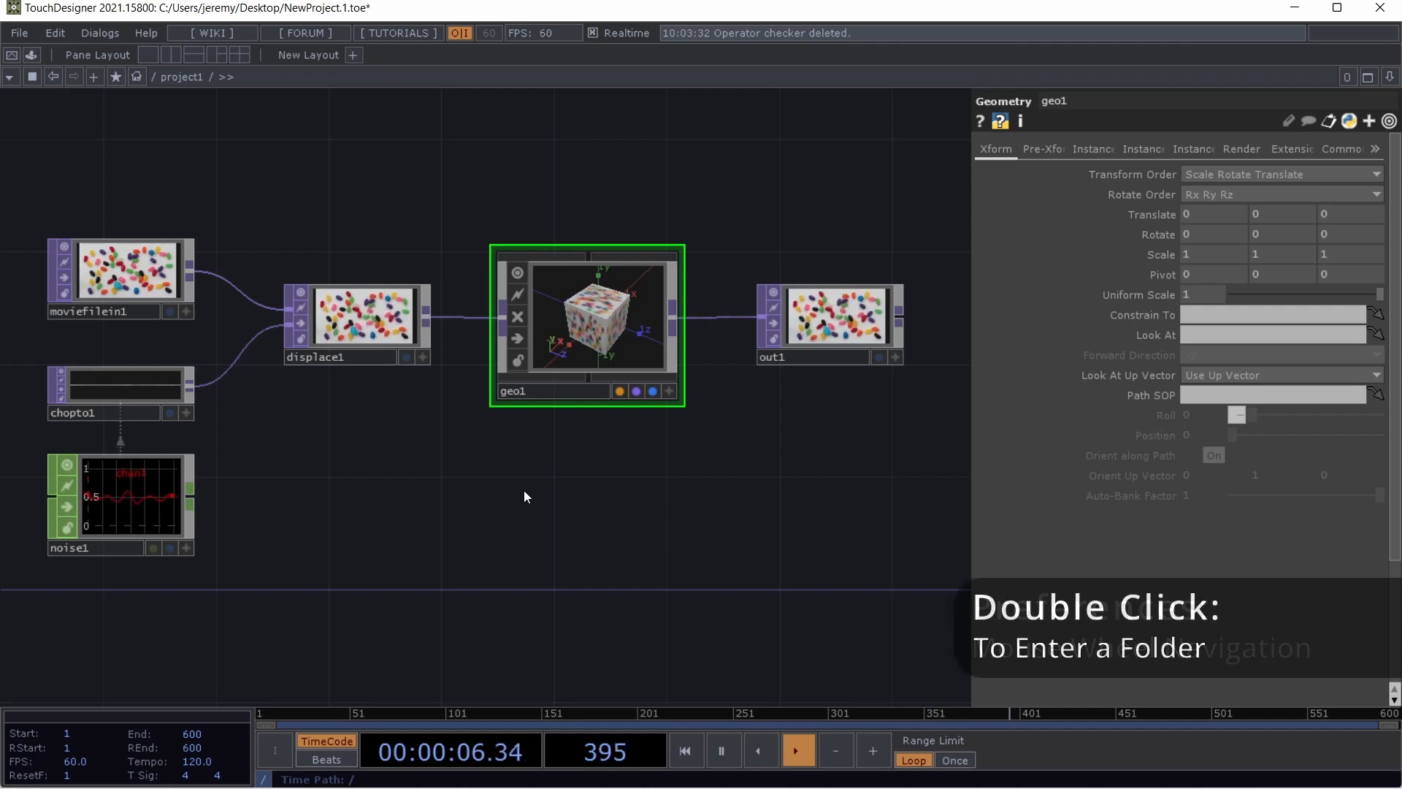
Move the view of project1 into empty network space and home the network so all its operators are framed
{"action": "scroll", "coordinate": [524, 489], "scroll_direction": "down", "scroll_amount": 5}
{"action": "left_click_drag", "start_coordinate": [583, 439], "coordinate": [199, 428]}
{"action": "left_click_drag", "start_coordinate": [788, 407], "coordinate": [482, 341]}
{"action": "left_click_drag", "start_coordinate": [727, 337], "coordinate": [398, 333]}
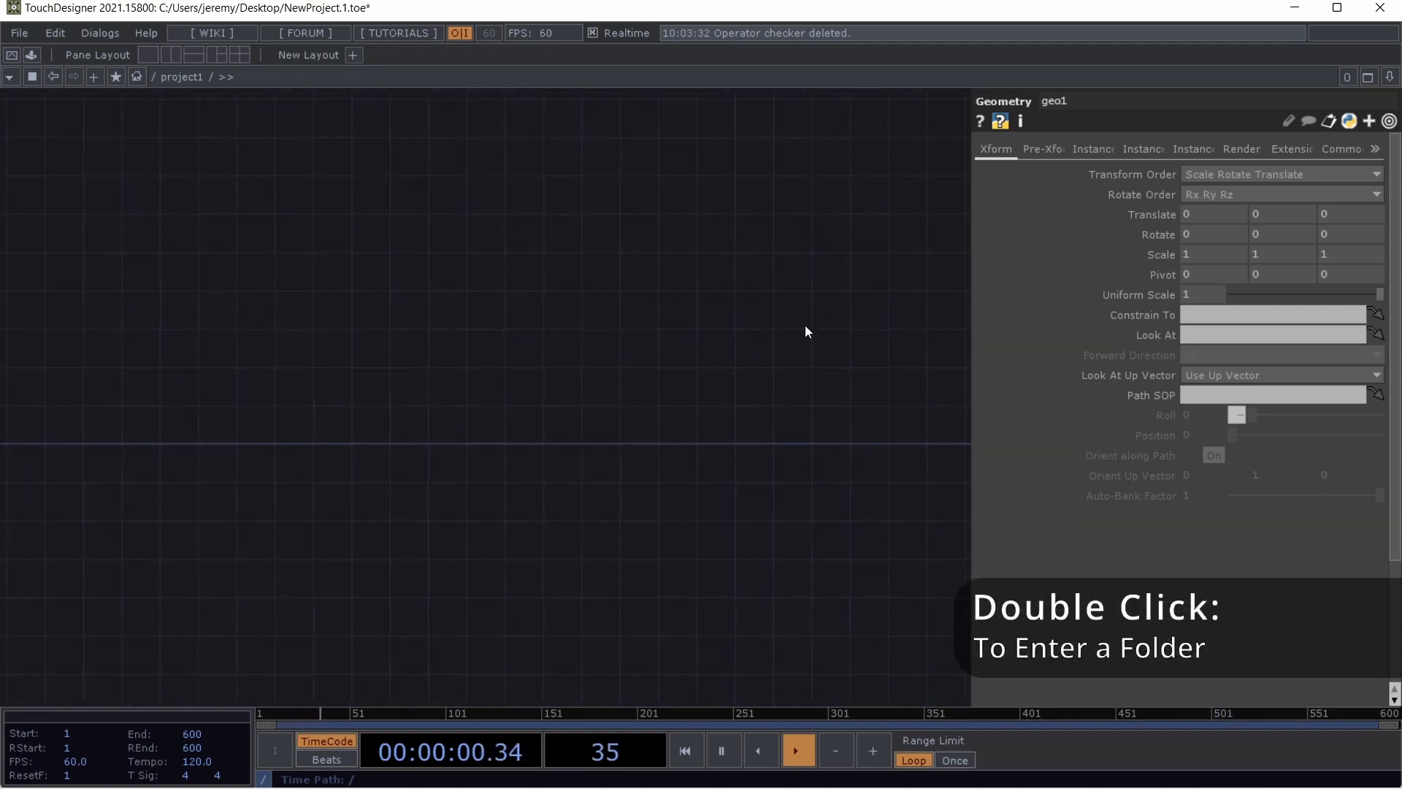
{"action": "left_click_drag", "start_coordinate": [806, 326], "coordinate": [938, 396]}
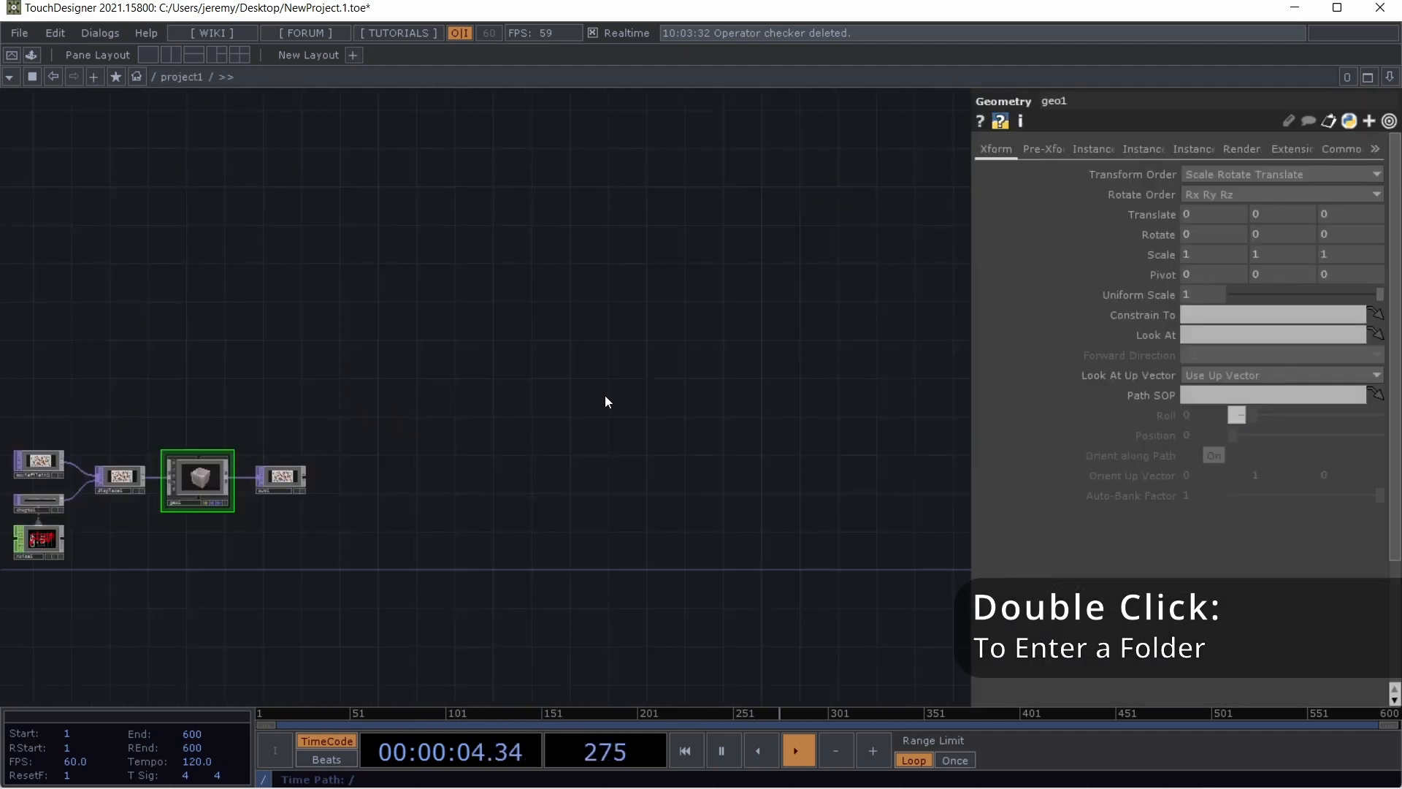
{"action": "left_click_drag", "start_coordinate": [748, 355], "coordinate": [306, 368]}
{"action": "left_click_drag", "start_coordinate": [557, 415], "coordinate": [468, 435]}
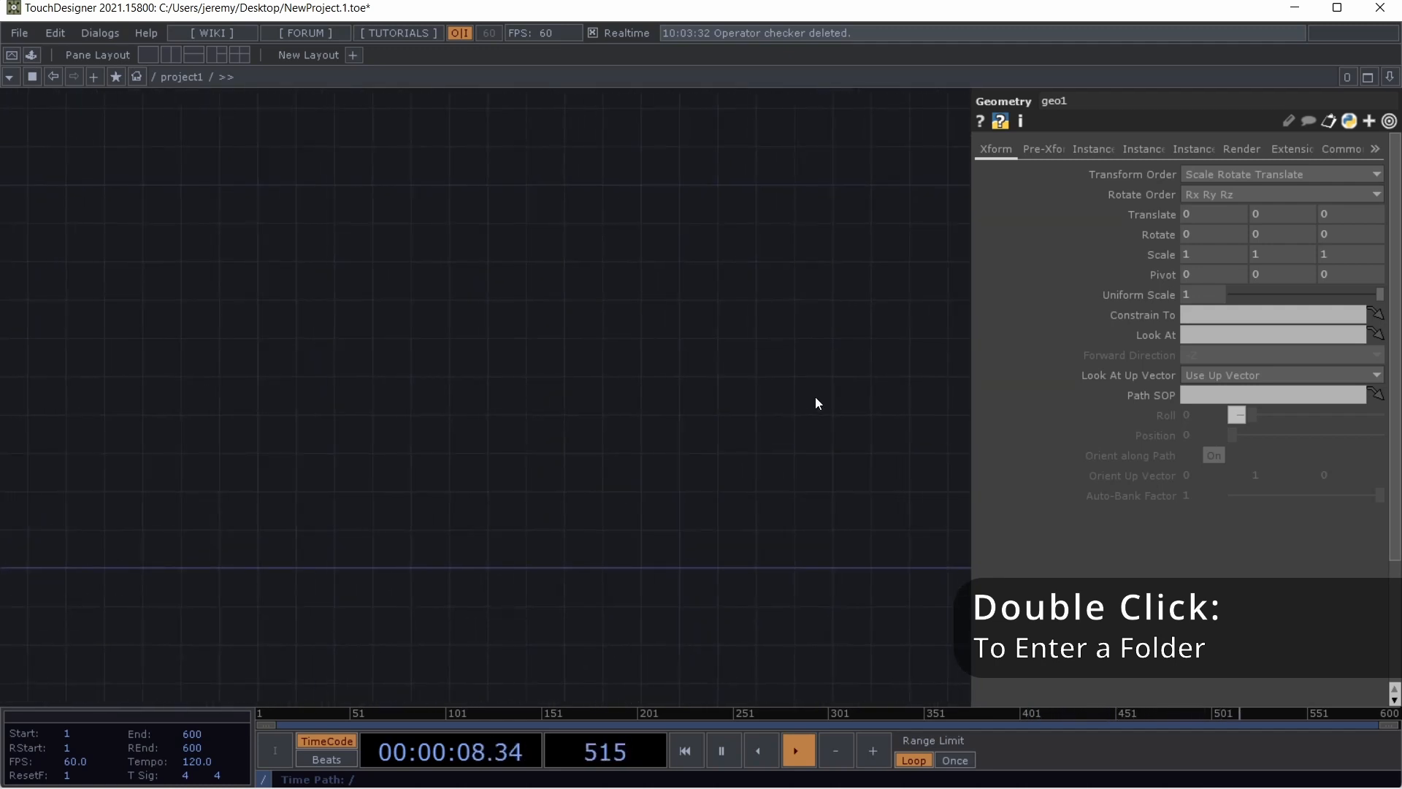
{"action": "left_click_drag", "start_coordinate": [813, 401], "coordinate": [555, 463]}
{"action": "left_click_drag", "start_coordinate": [870, 419], "coordinate": [488, 354]}
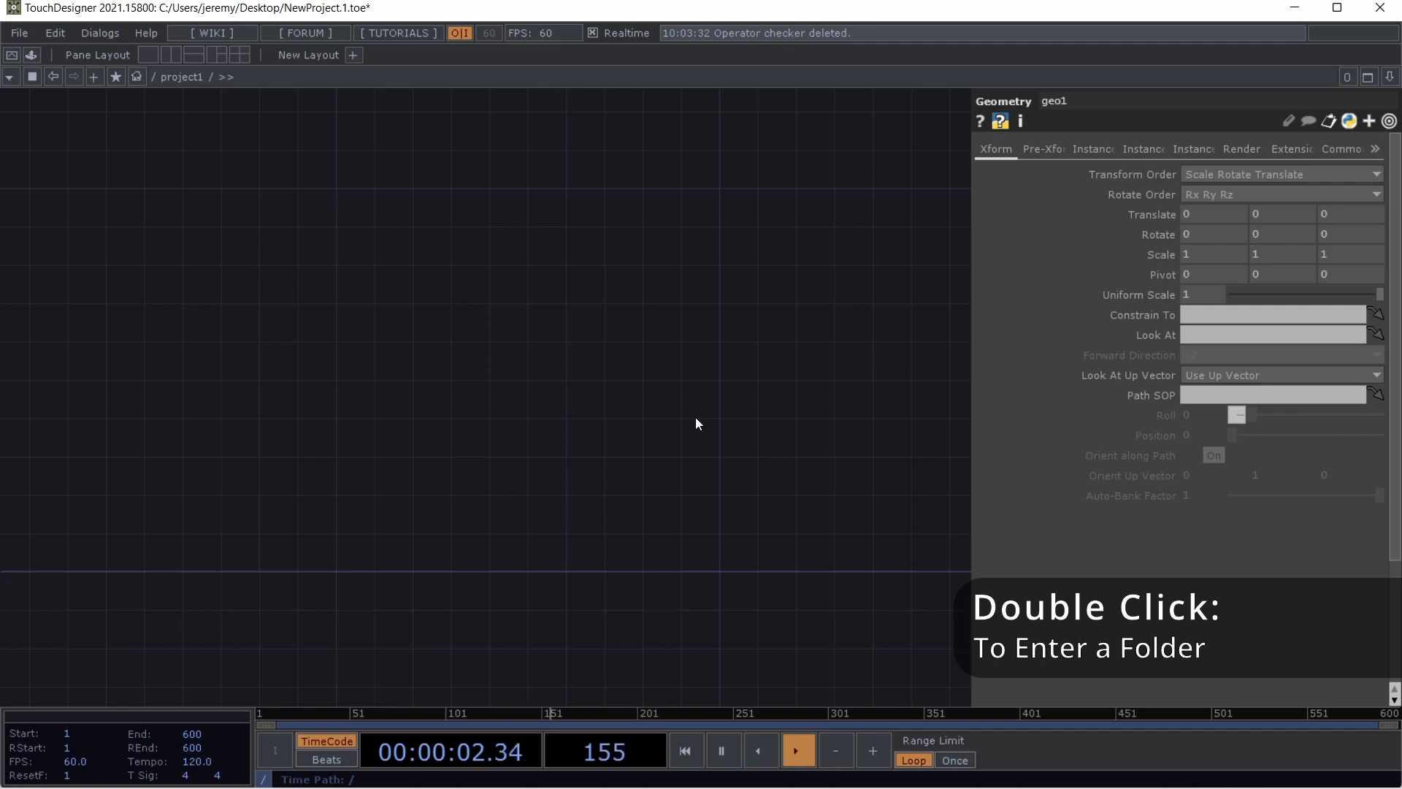
{"action": "key", "text": "h"}
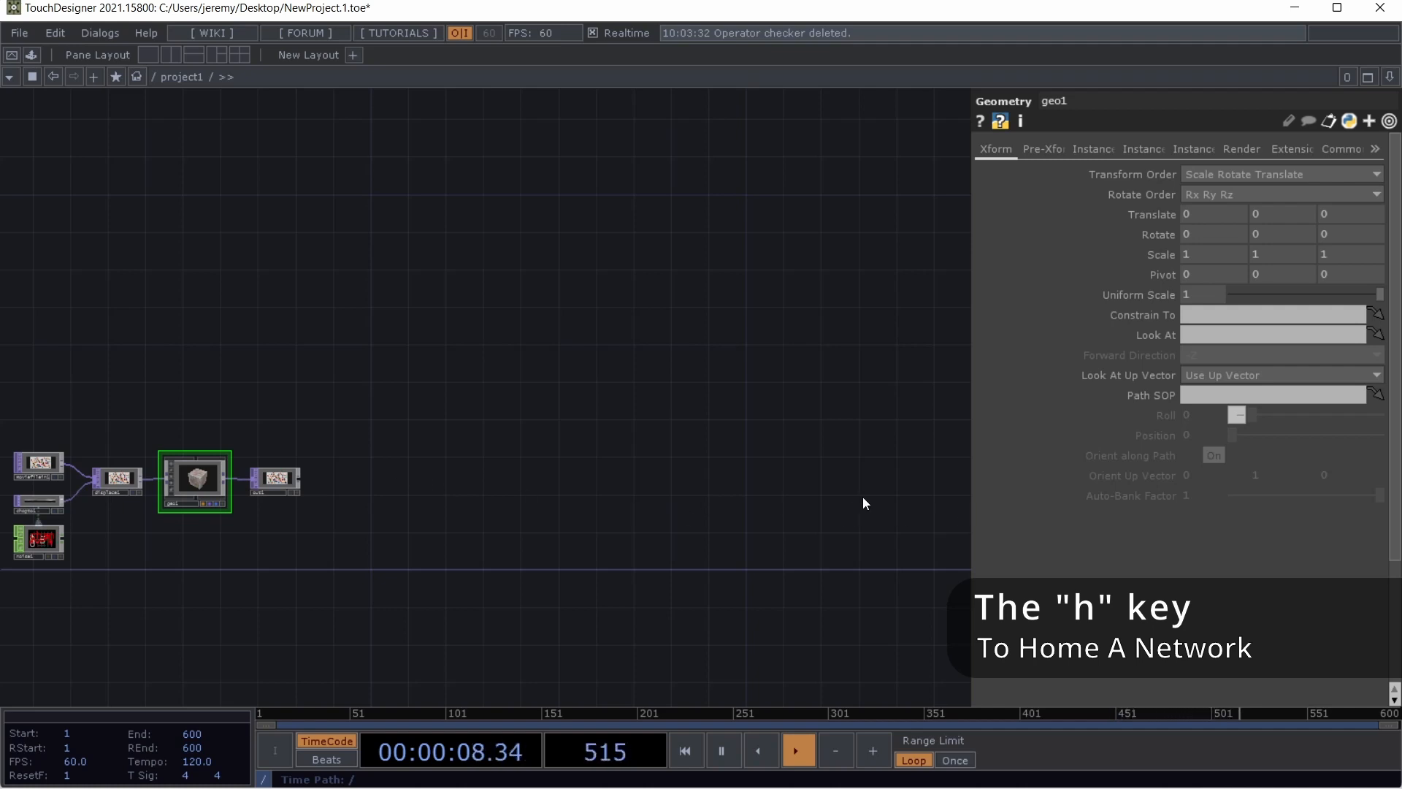
{"action": "key", "text": "h"}
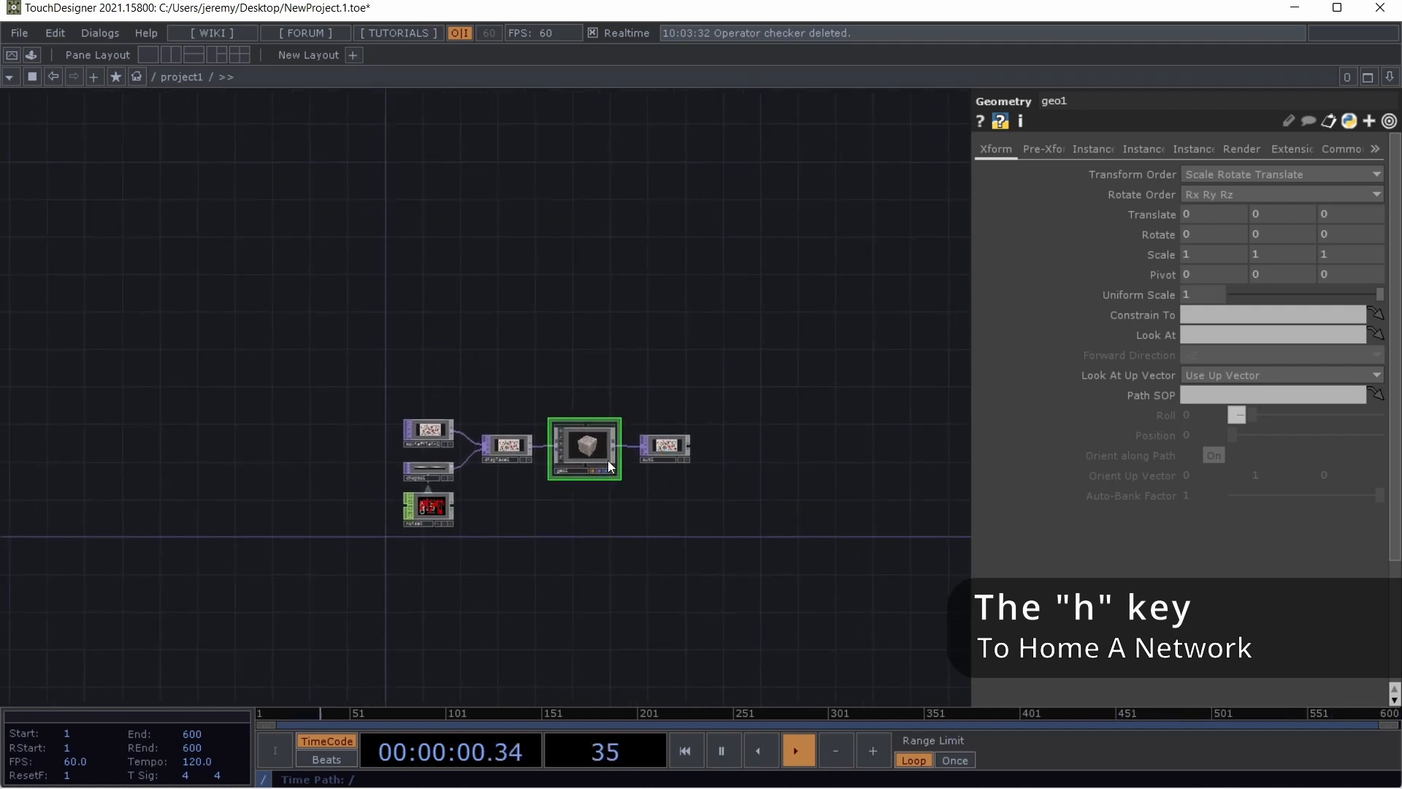
{"action": "left_click_drag", "start_coordinate": [862, 474], "coordinate": [290, 457]}
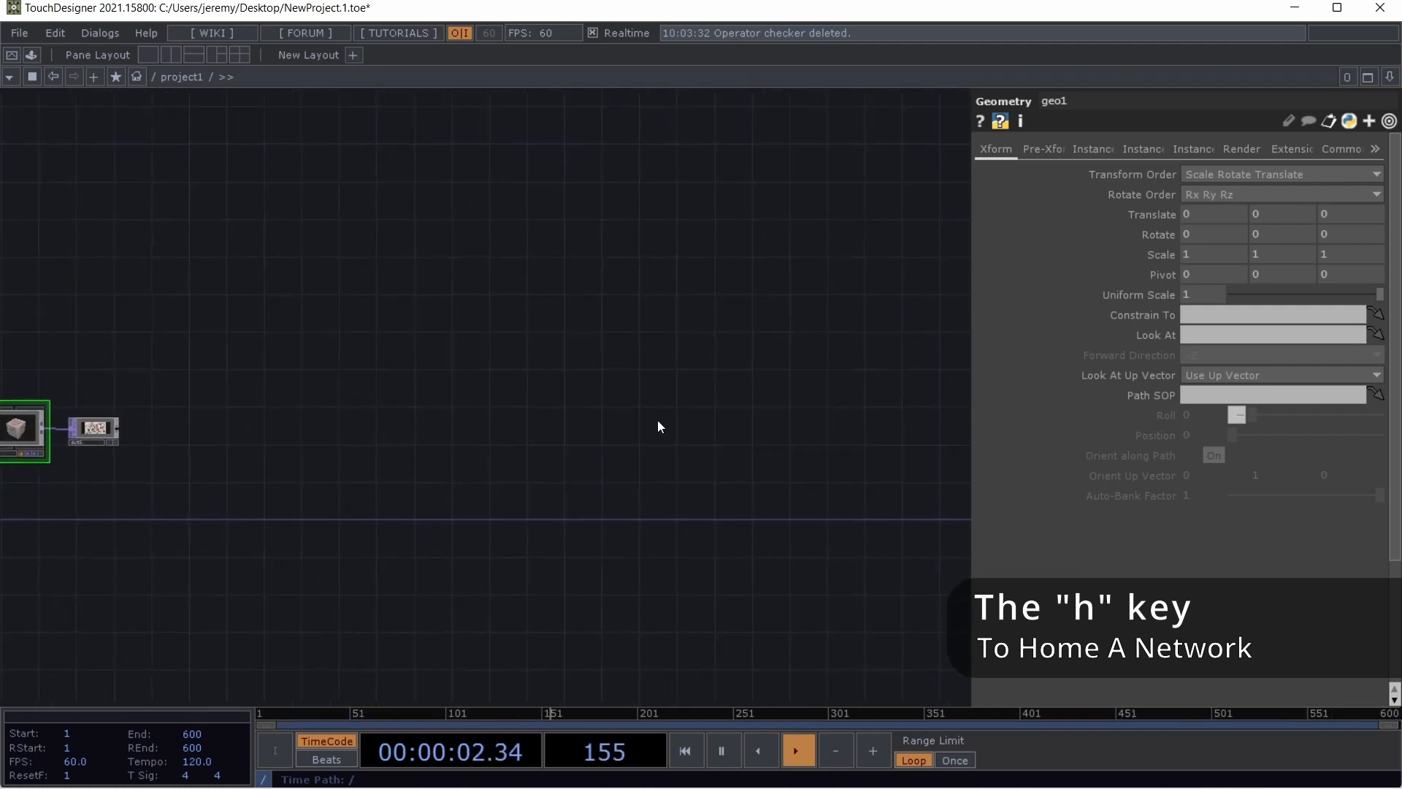
{"action": "left_click_drag", "start_coordinate": [654, 420], "coordinate": [484, 497]}
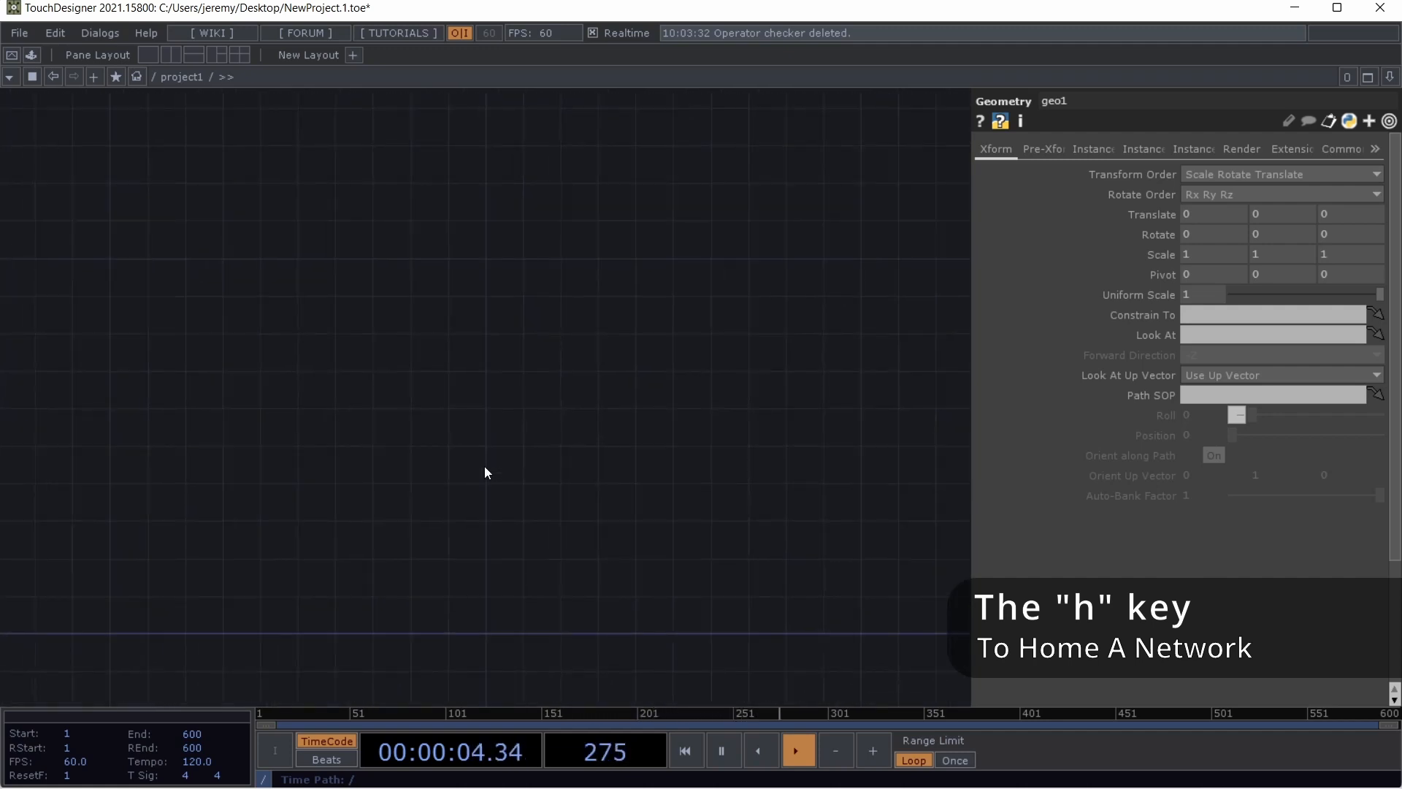
{"action": "key", "text": "h"}
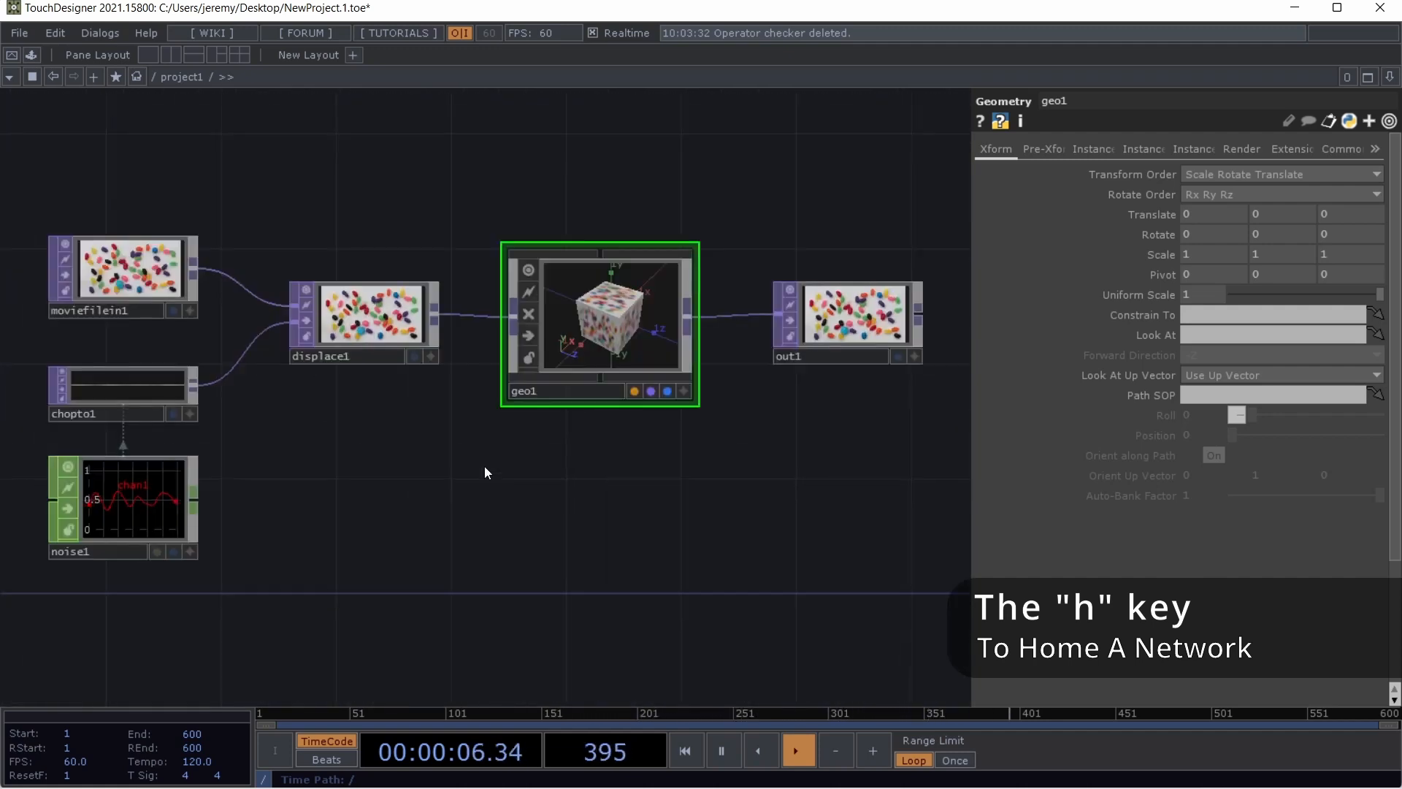
Box-select all the operators in project1 and clear the selection
{"action": "scroll", "coordinate": [484, 466], "scroll_direction": "down", "scroll_amount": 2}
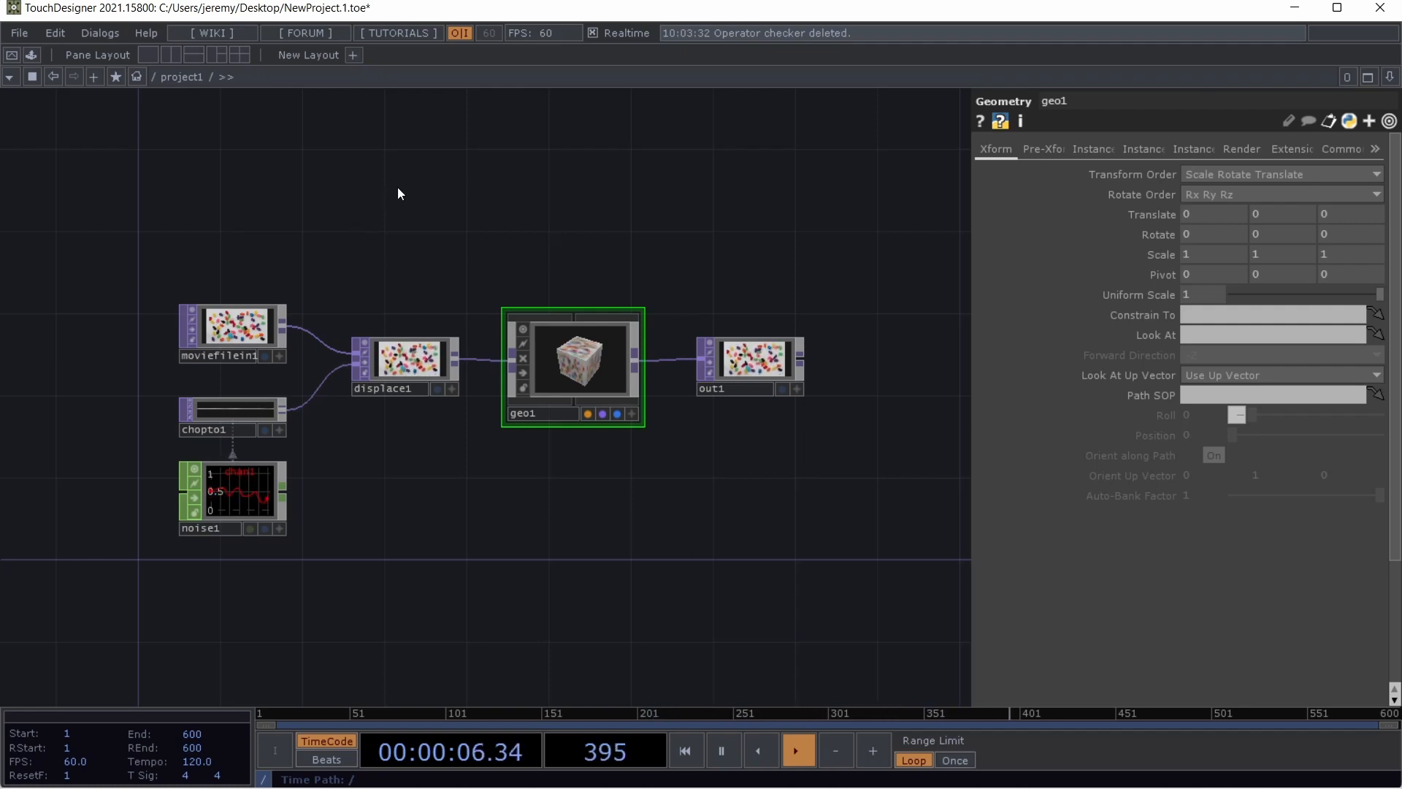
{"action": "left_click_drag", "start_coordinate": [397, 195], "coordinate": [713, 282]}
{"action": "left_click_drag", "start_coordinate": [291, 273], "coordinate": [460, 194]}
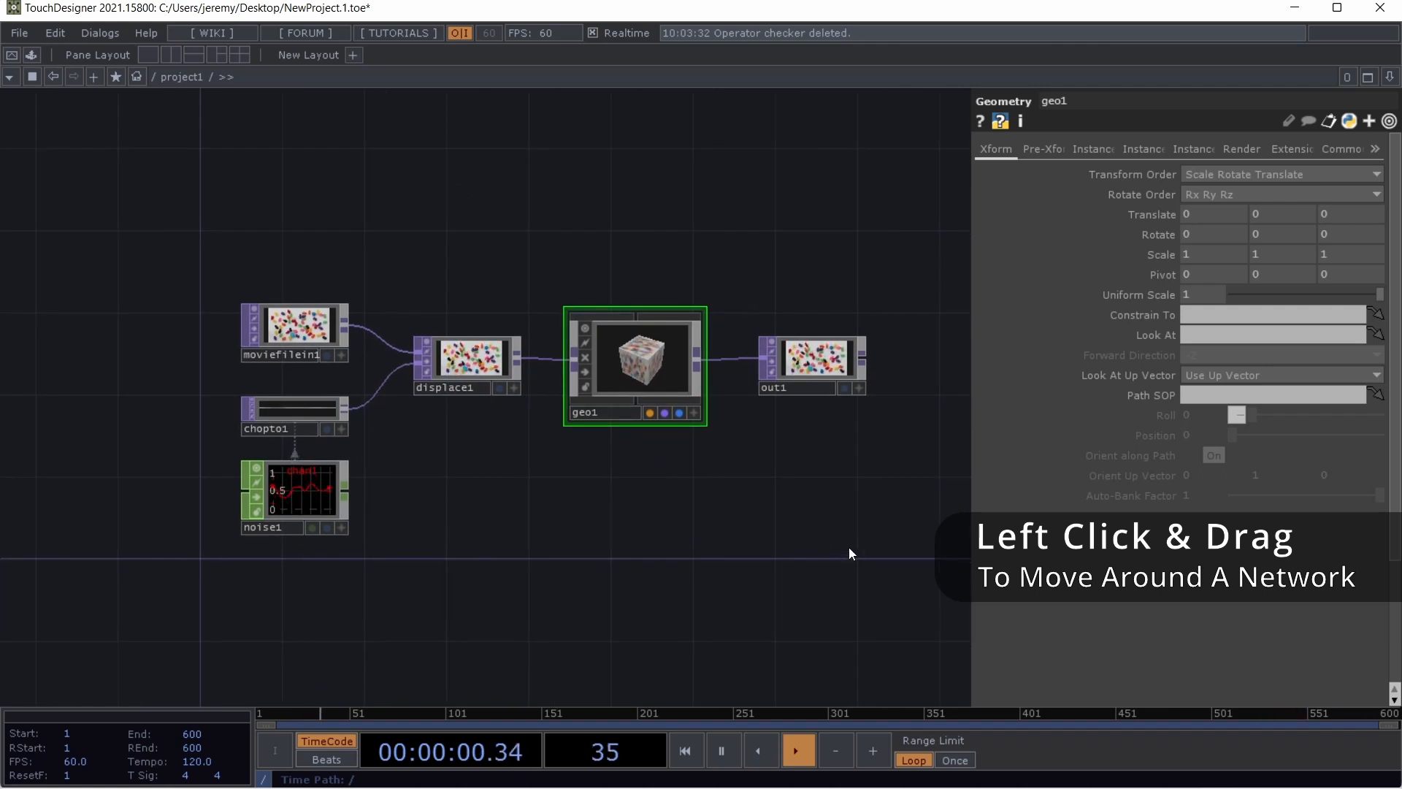
{"action": "right_click_drag", "start_coordinate": [849, 544], "coordinate": [118, 195]}
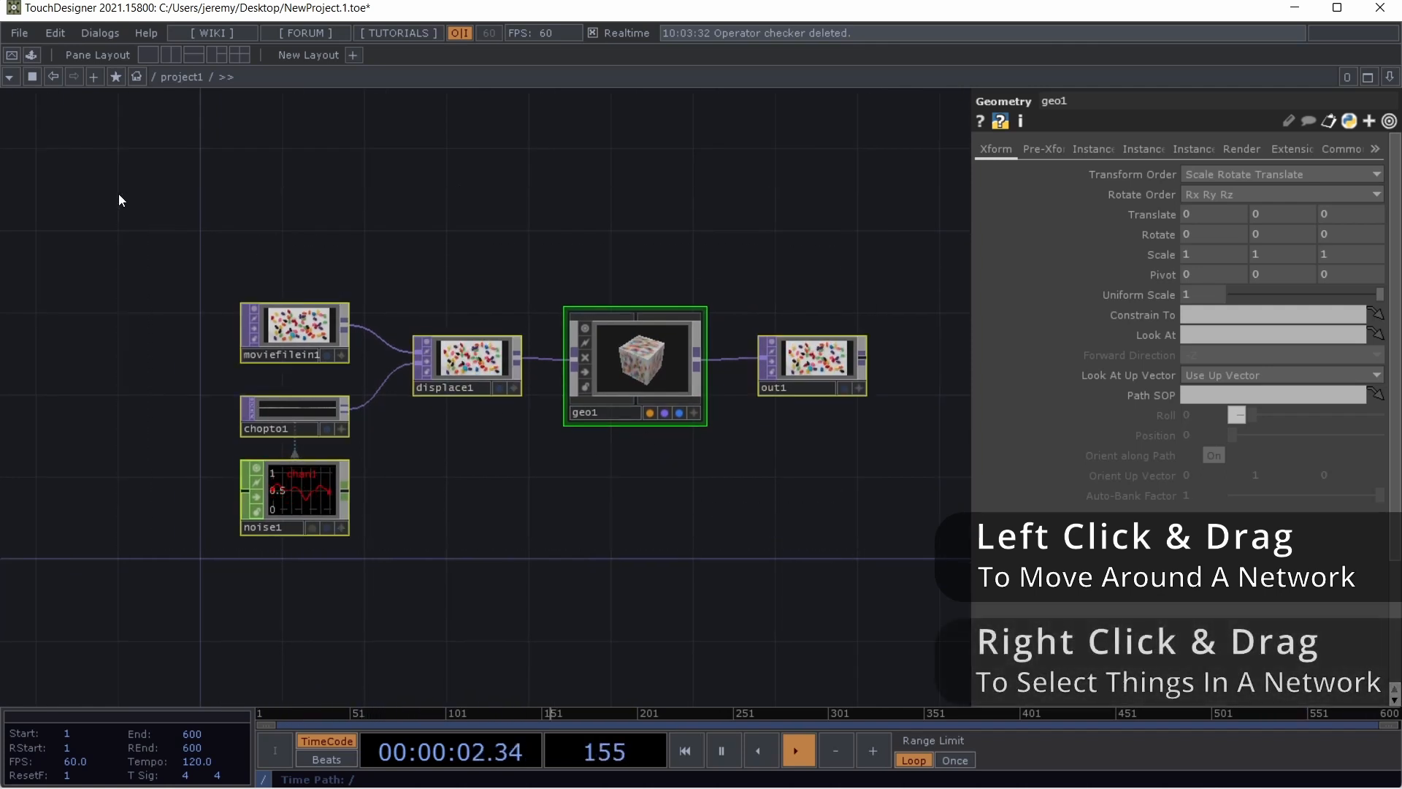
{"action": "left_click", "coordinate": [425, 209]}
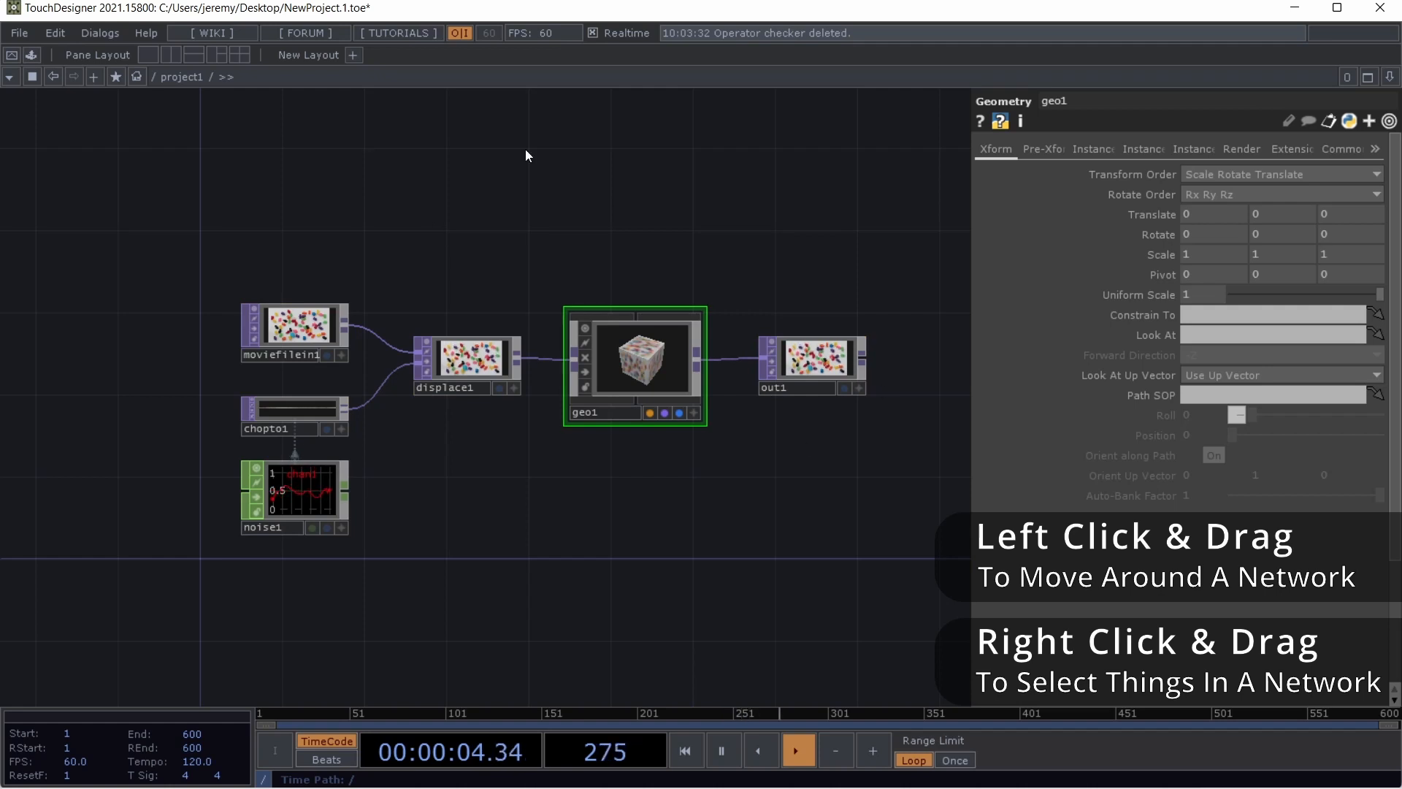
Examine the operators in project1 and the wires between them, with a closer look at geo1 and out1
{"action": "scroll", "coordinate": [550, 254], "scroll_direction": "down", "scroll_amount": 3}
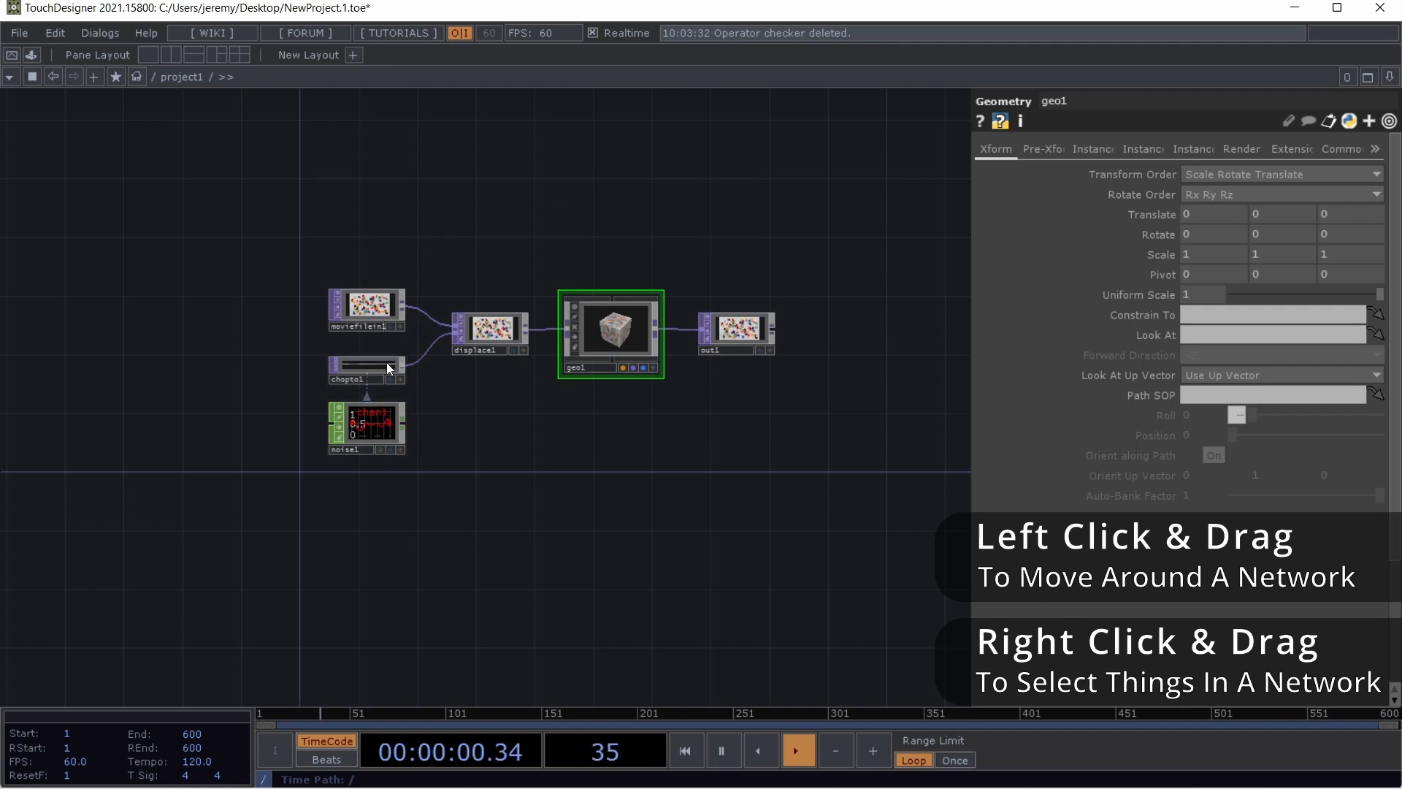
{"action": "scroll", "coordinate": [537, 409], "scroll_direction": "up", "scroll_amount": 3}
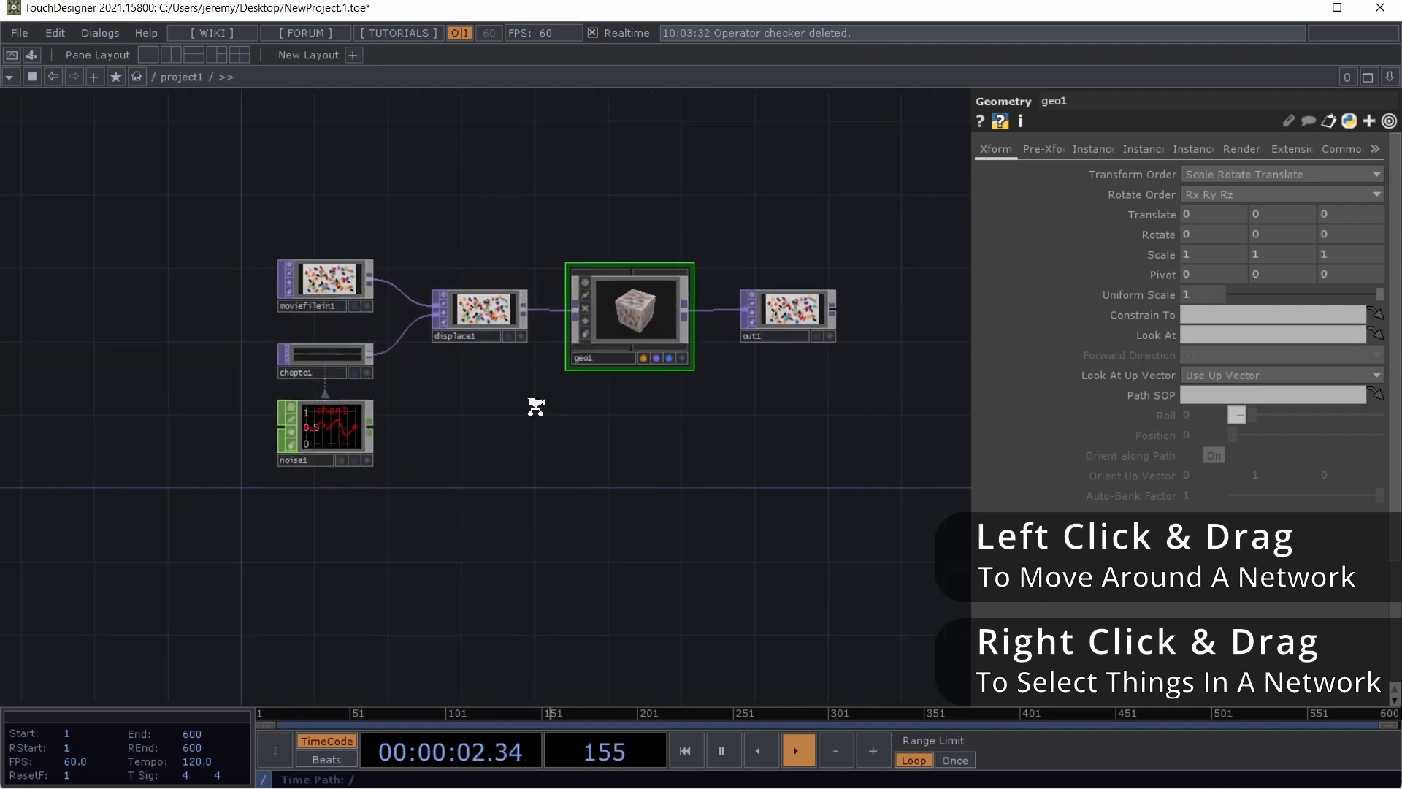
{"action": "left_click_drag", "start_coordinate": [676, 409], "coordinate": [578, 476]}
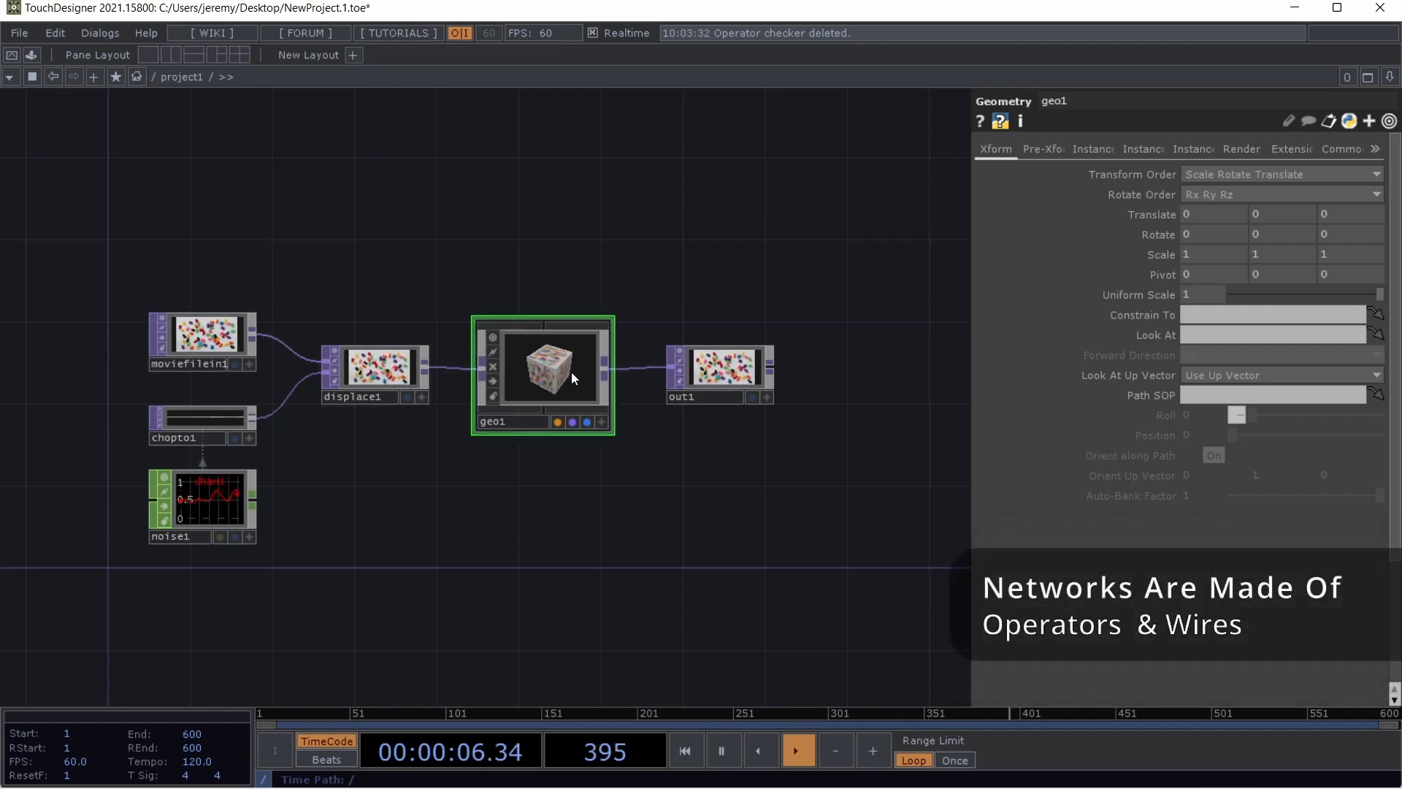
{"action": "scroll", "coordinate": [571, 372], "scroll_direction": "up", "scroll_amount": 3}
{"action": "left_click_drag", "start_coordinate": [706, 504], "coordinate": [523, 520]}
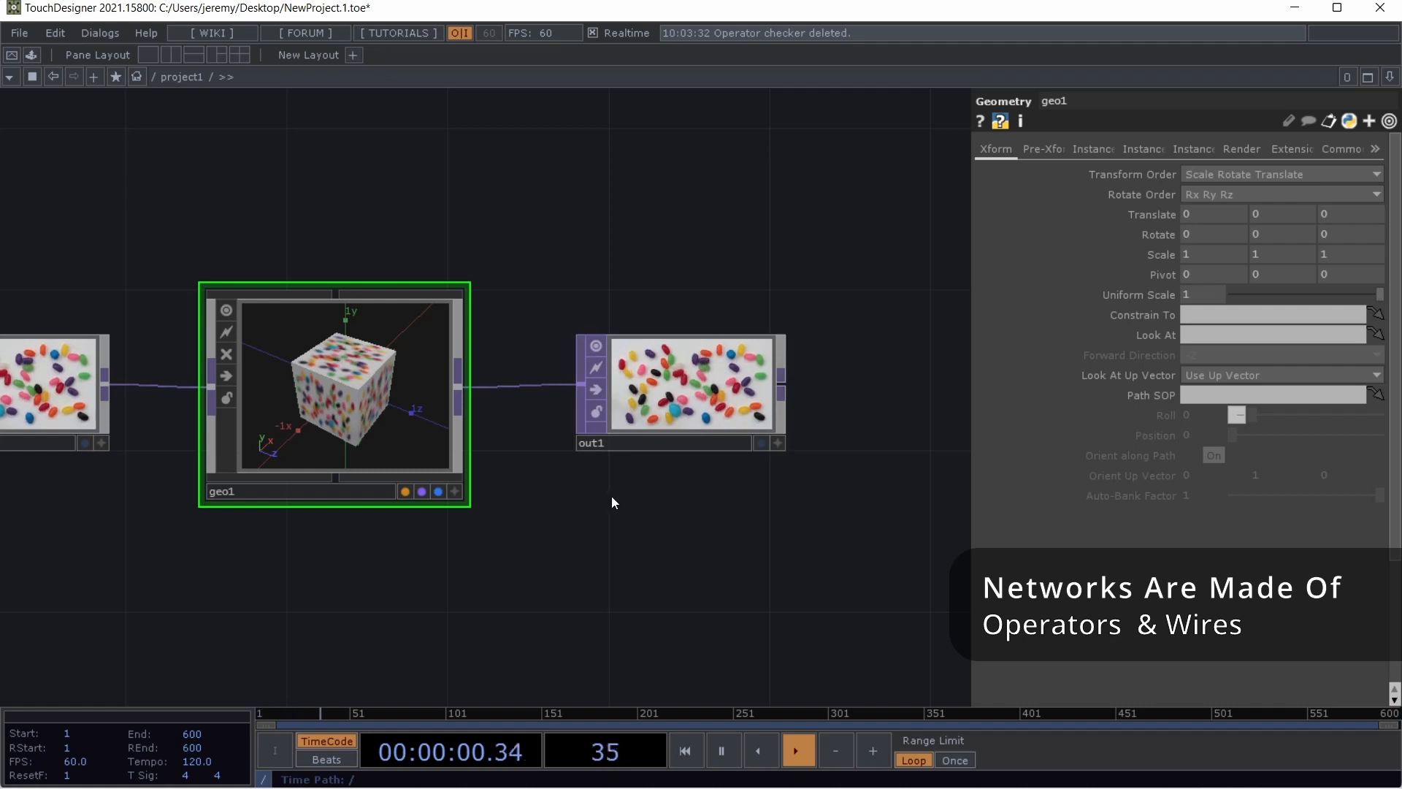
{"action": "key", "text": "h"}
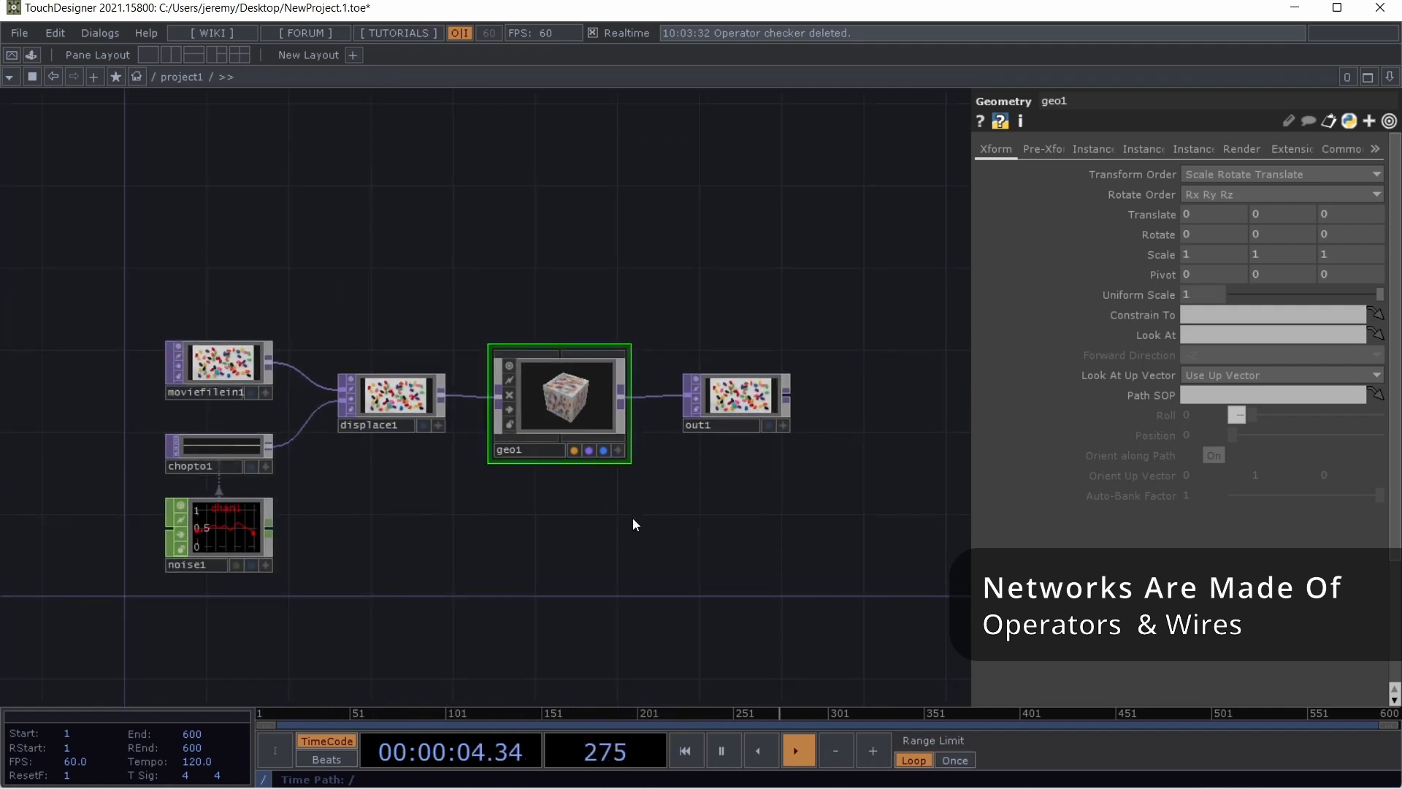
{"action": "left_click_drag", "start_coordinate": [565, 528], "coordinate": [635, 471]}
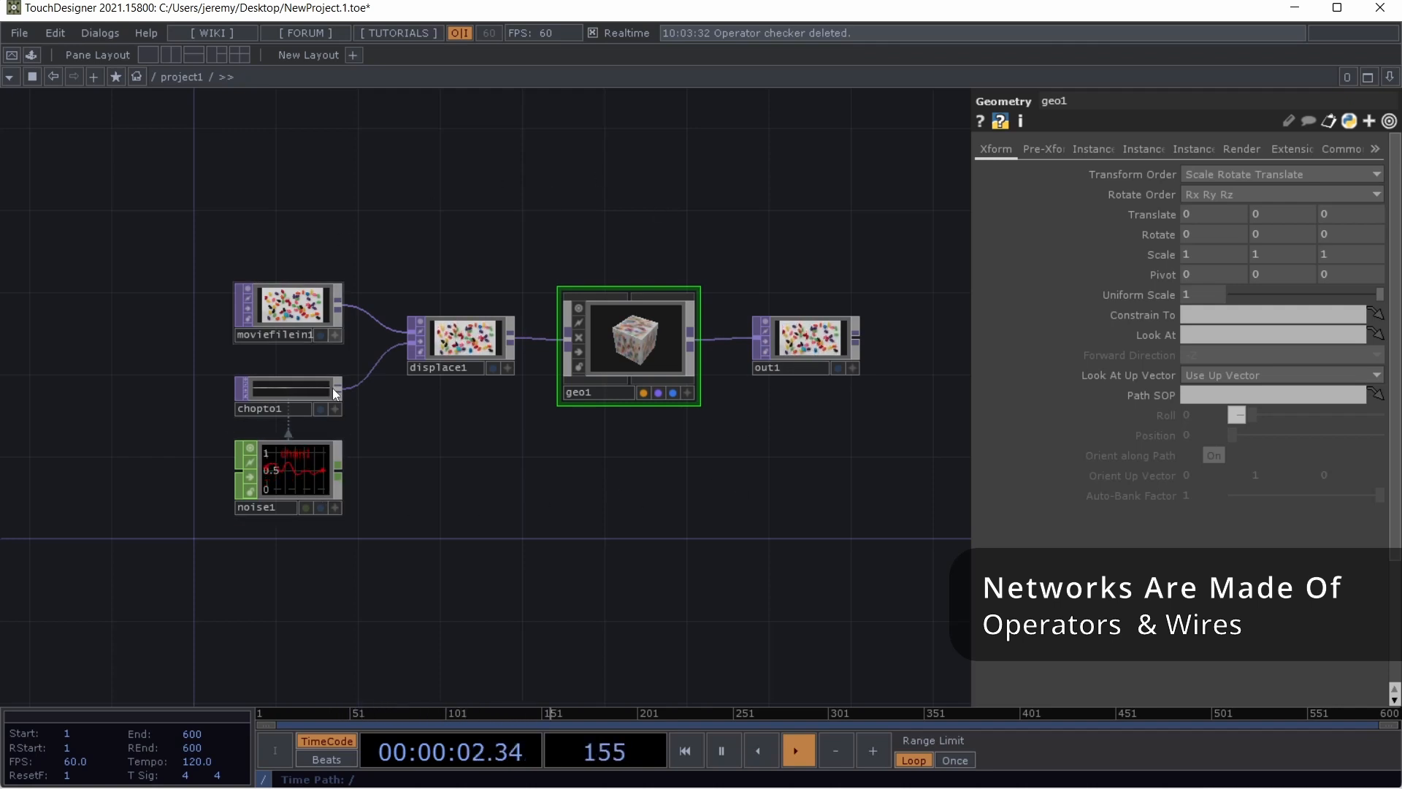
{"action": "left_click_drag", "start_coordinate": [611, 454], "coordinate": [560, 428]}
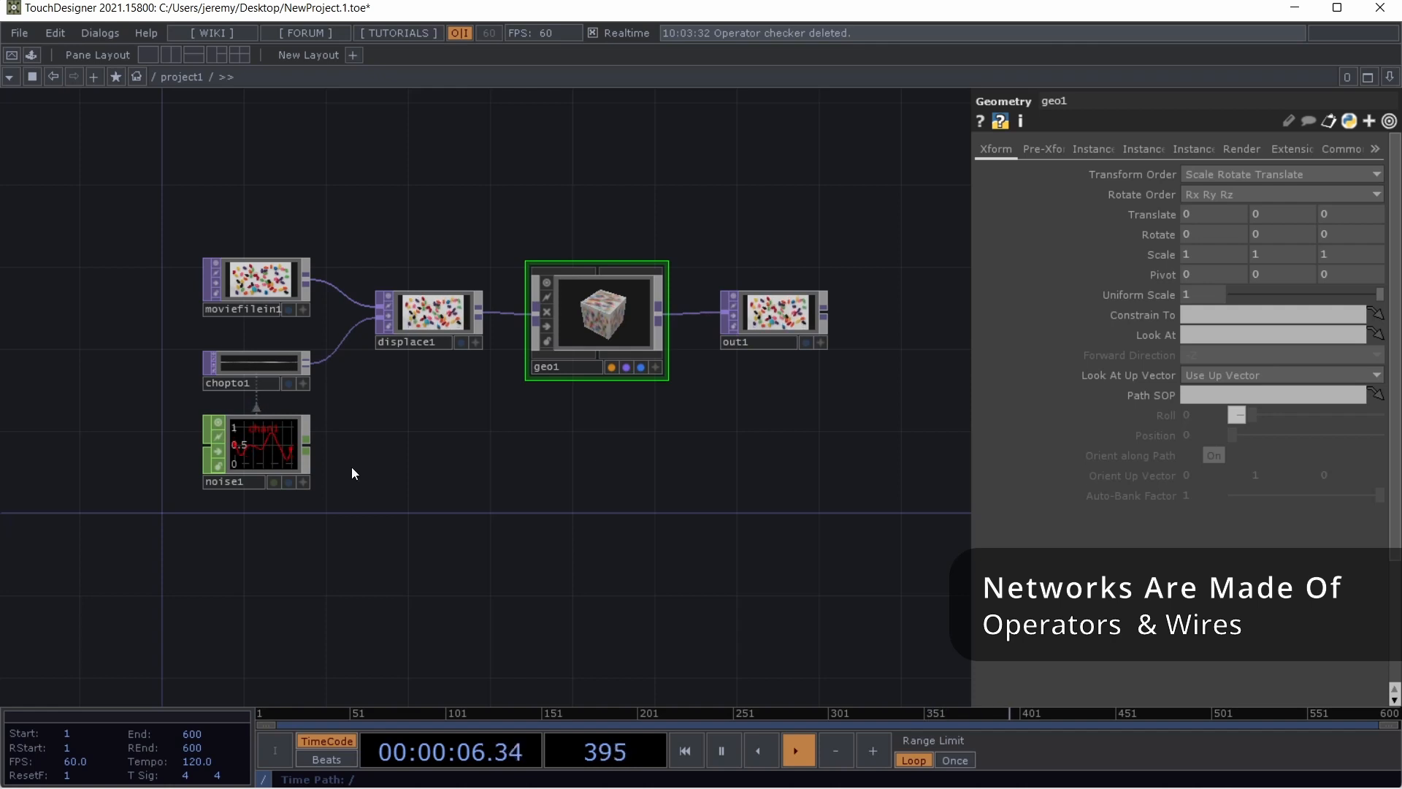
View the parameters of noise1, chopto1, displace1, geo1, moviefilein1 and out1 one after another, ending on geo1
{"action": "left_click", "coordinate": [253, 448]}
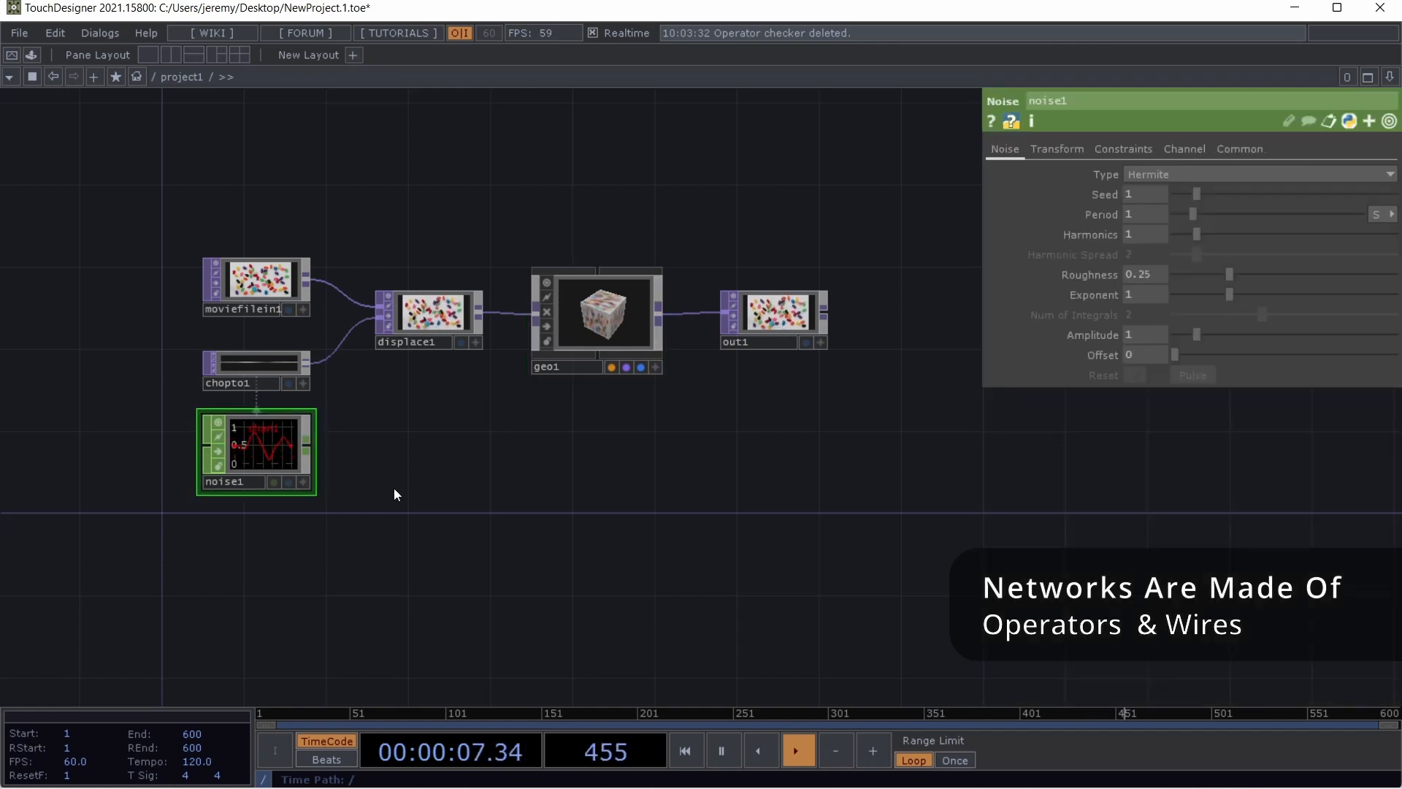
{"action": "left_click", "coordinate": [273, 367]}
{"action": "left_click", "coordinate": [461, 325]}
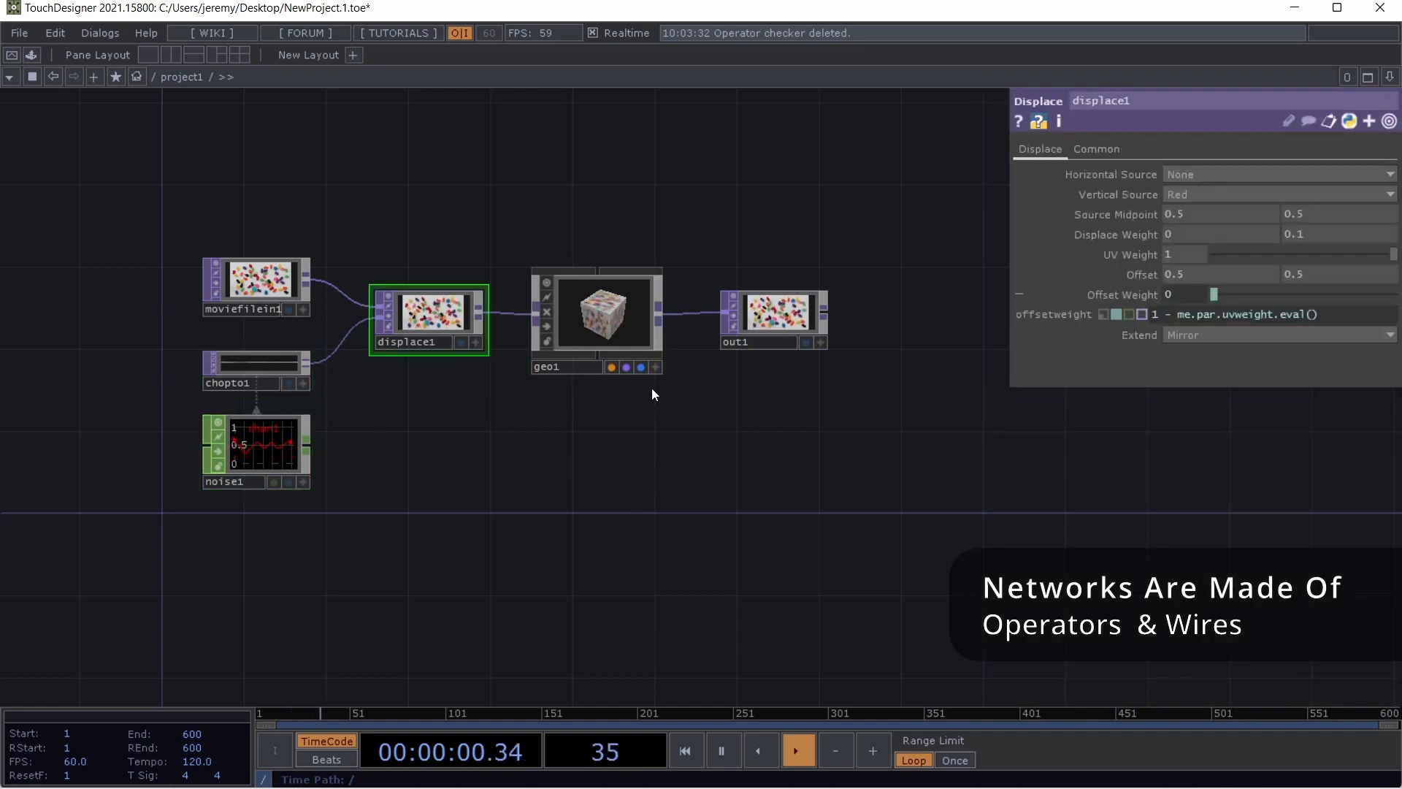
{"action": "left_click", "coordinate": [595, 295]}
{"action": "left_click", "coordinate": [281, 274]}
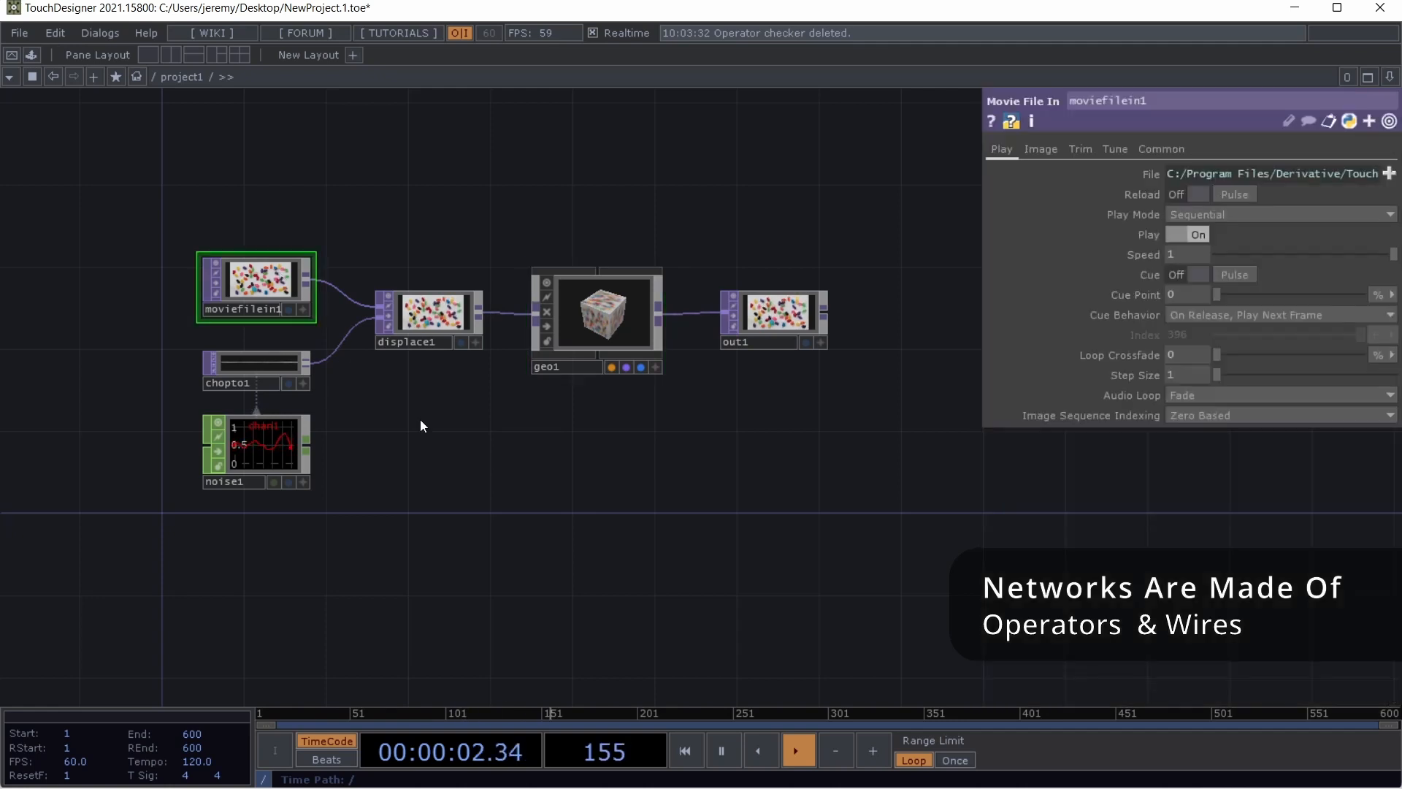
{"action": "left_click", "coordinate": [774, 314]}
{"action": "left_click", "coordinate": [589, 309]}
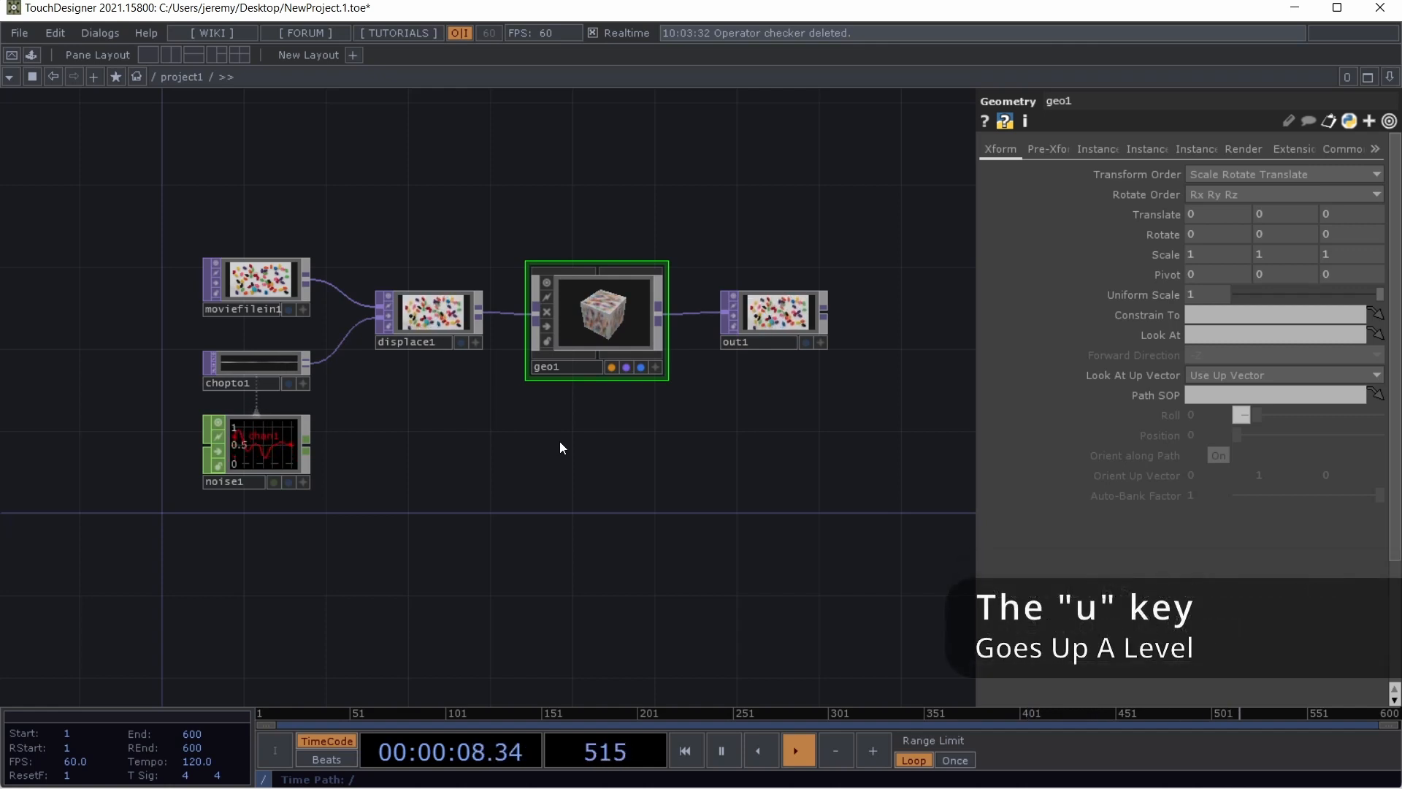
Go up one level from project1 to the root network and bring the neighbouring operators into view
{"action": "key", "text": "u"}
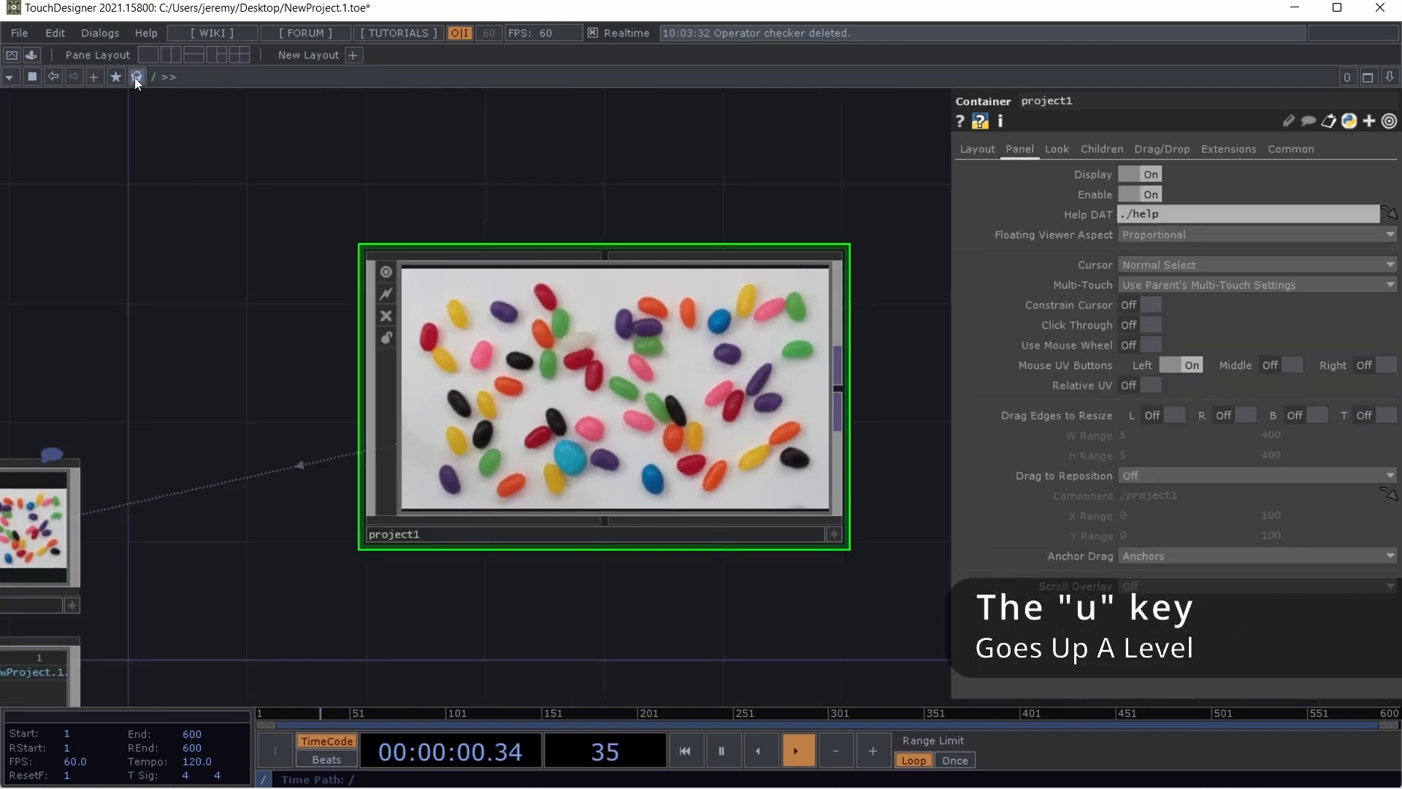
{"action": "left_click_drag", "start_coordinate": [223, 297], "coordinate": [273, 142]}
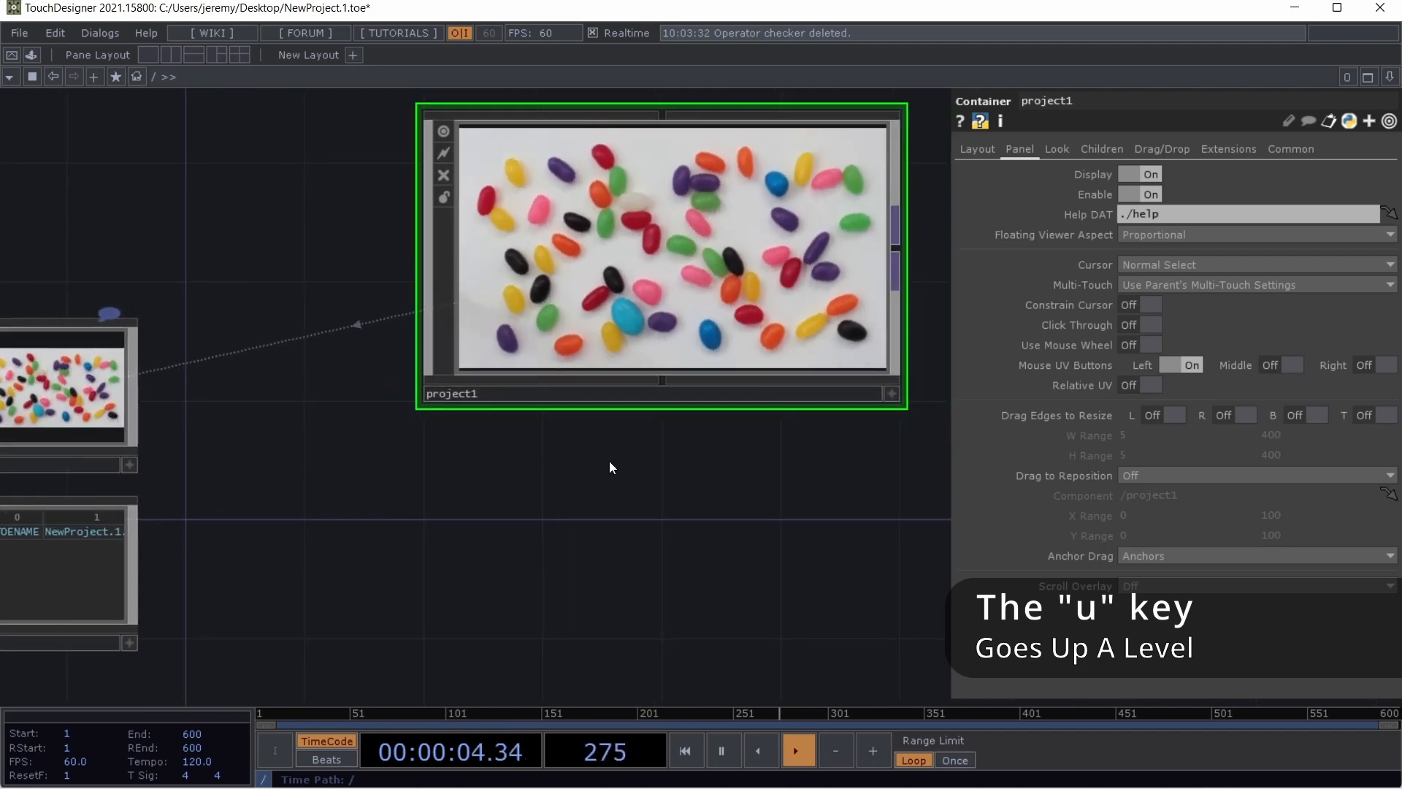
Add a Container COMP to the root network, placing it just below project1
{"action": "double_click", "coordinate": [610, 467]}
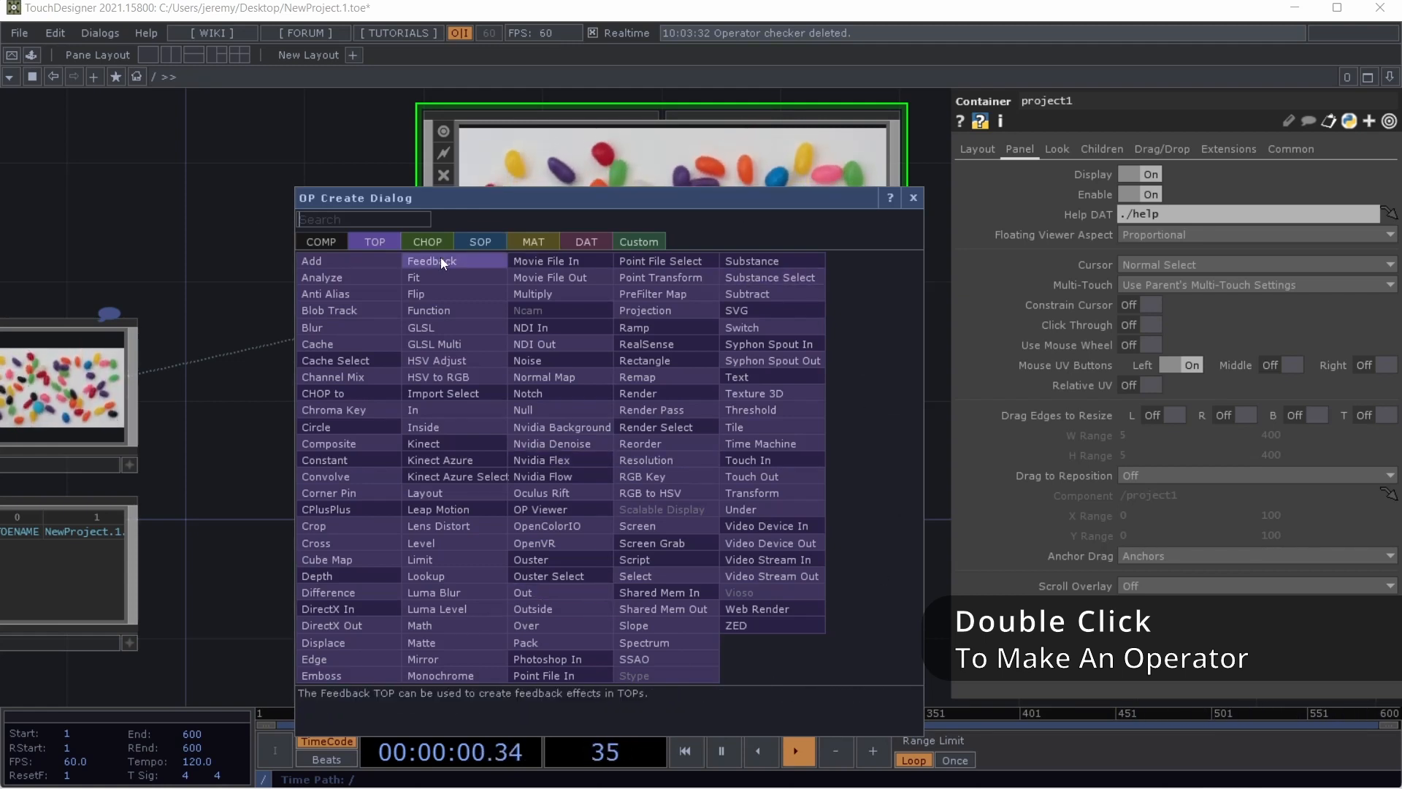
{"action": "left_click", "coordinate": [309, 238]}
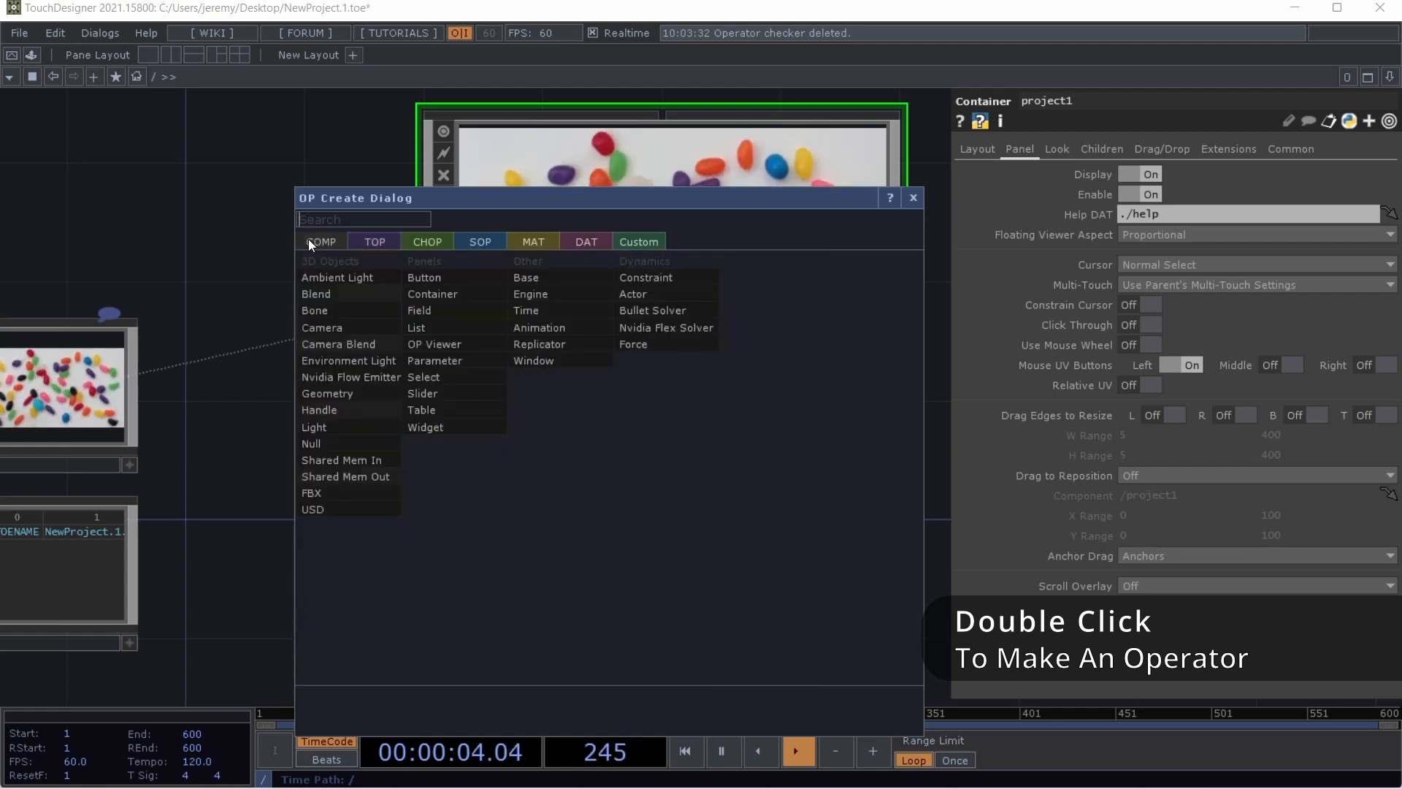
{"action": "left_click", "coordinate": [440, 294]}
{"action": "left_click", "coordinate": [512, 543]}
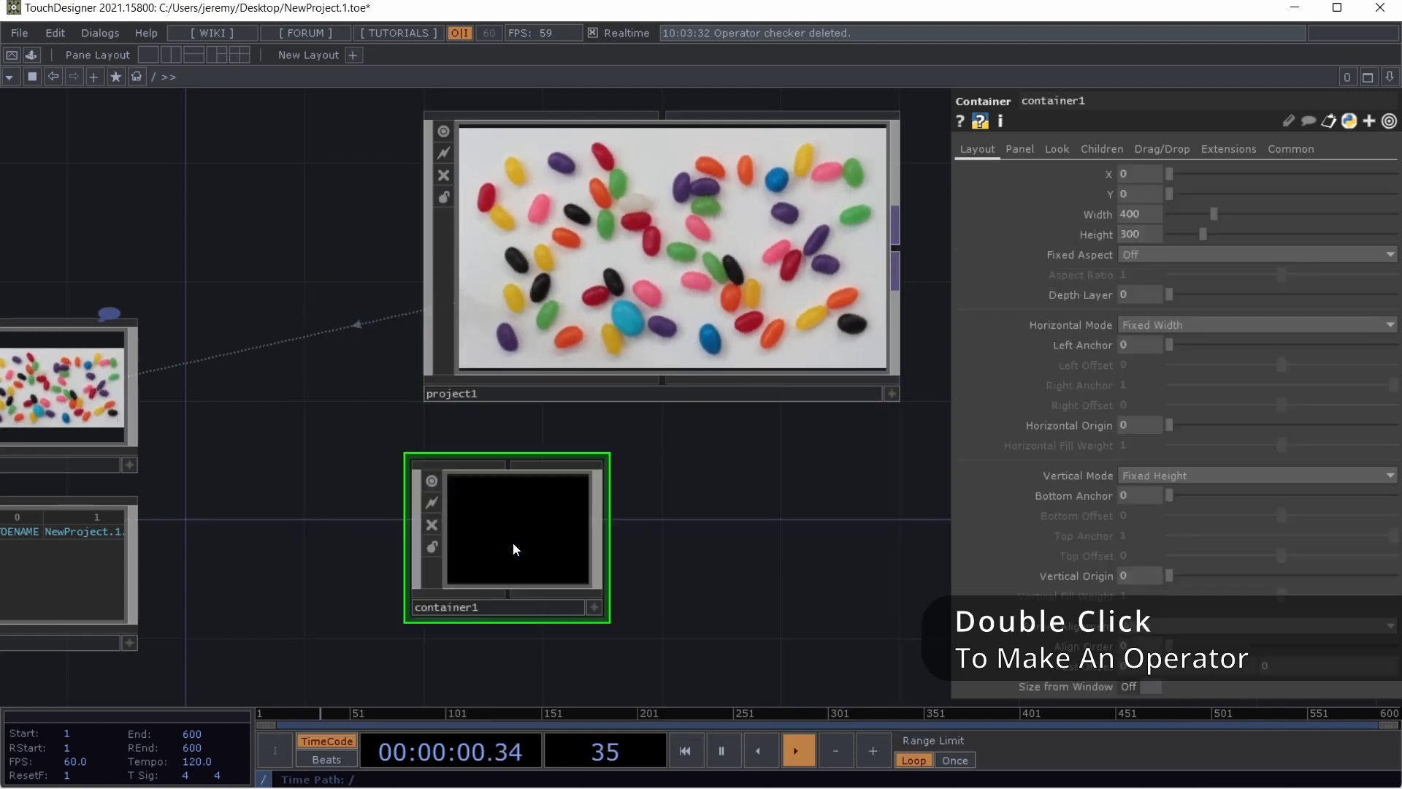
Rename the new container below project1 as tutorial_playground
{"action": "left_click", "coordinate": [522, 606]}
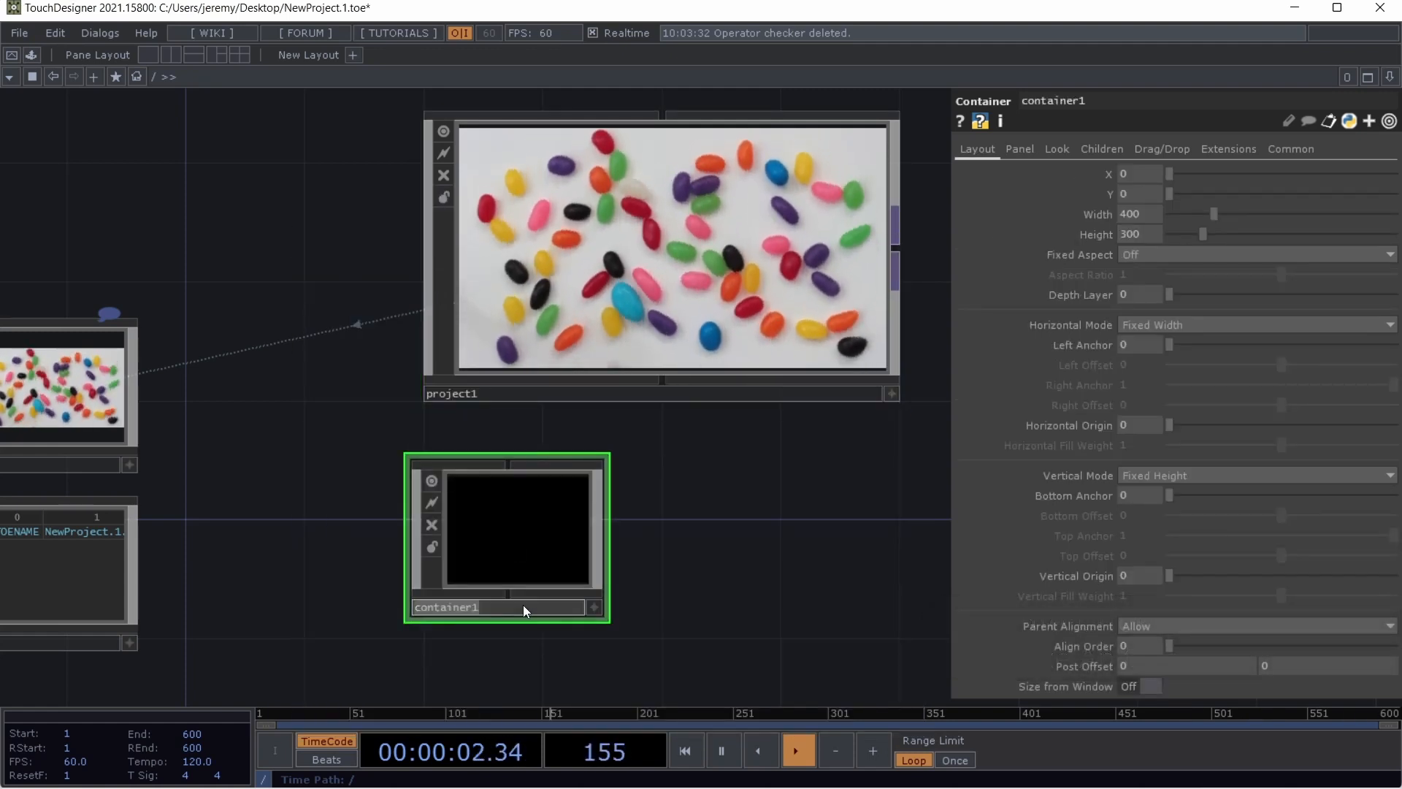
{"action": "type", "text": "tutorial_"}
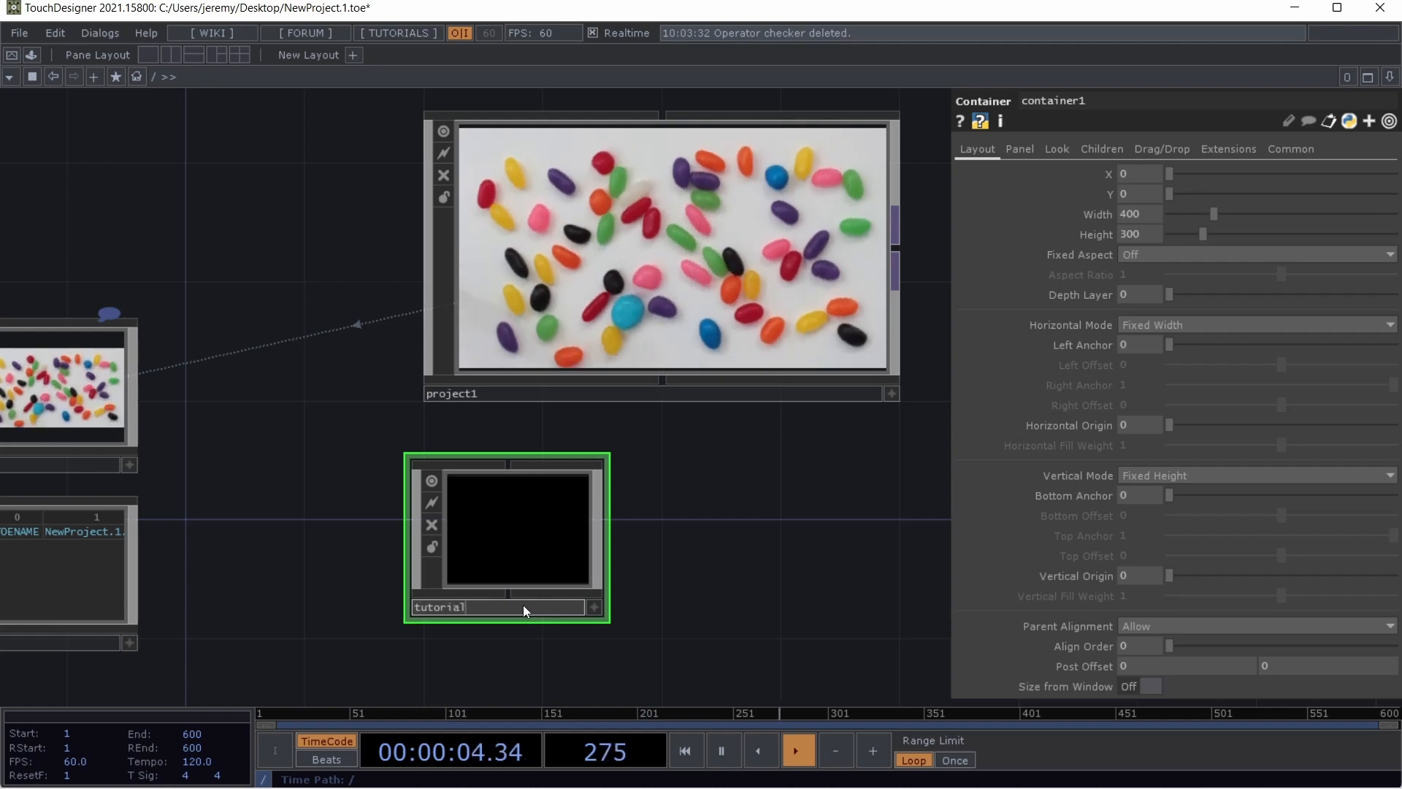
{"action": "type", "text": "playground"}
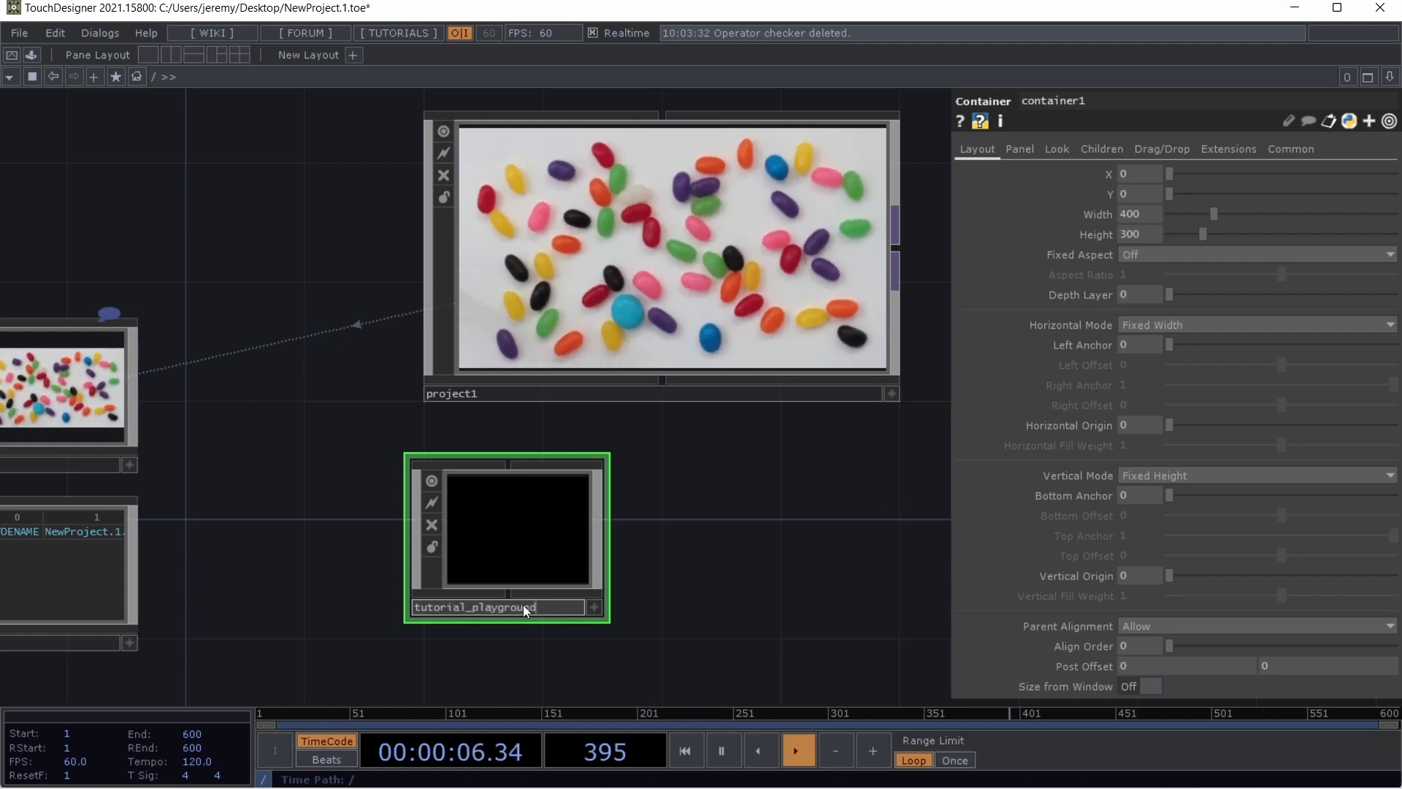
{"action": "key", "text": "Return"}
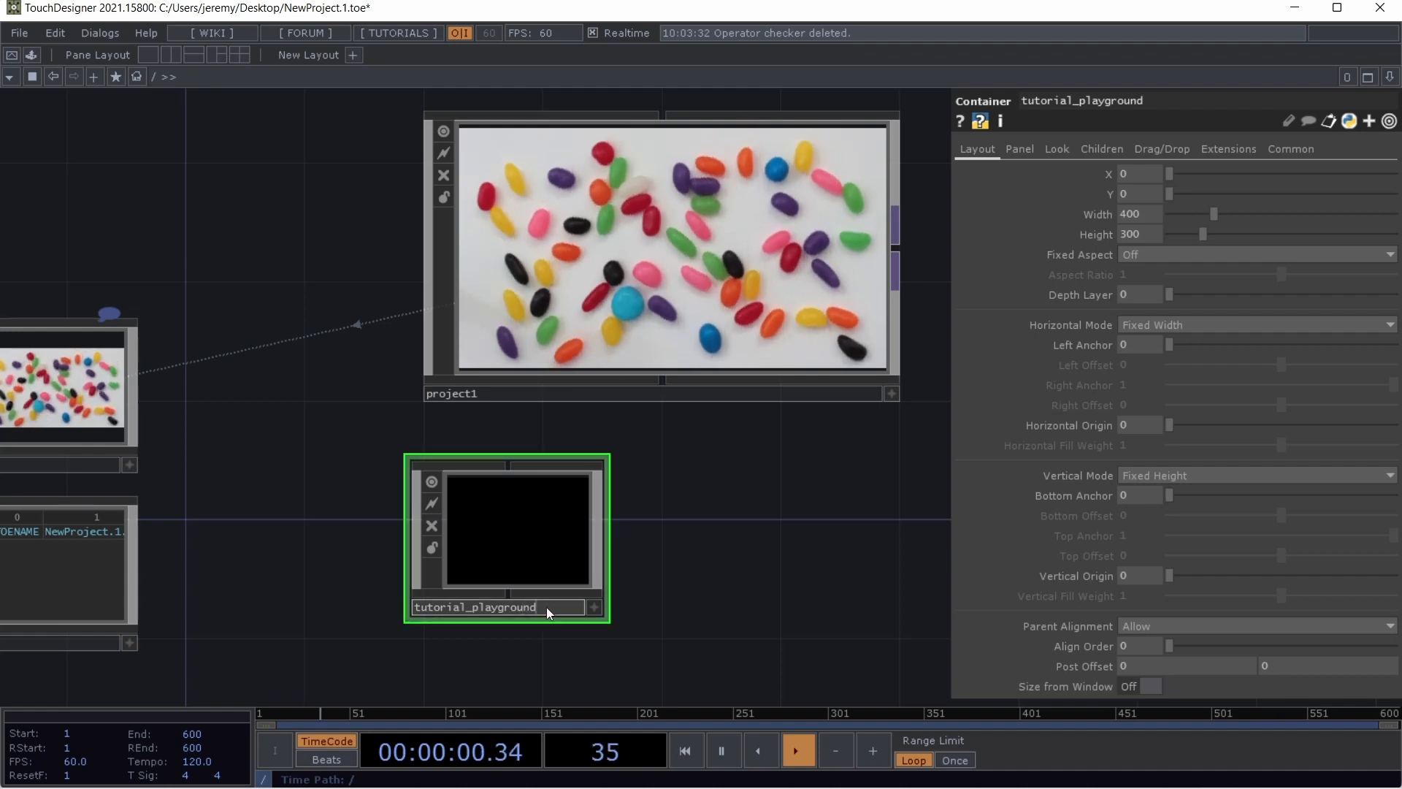
{"action": "left_click", "coordinate": [546, 606]}
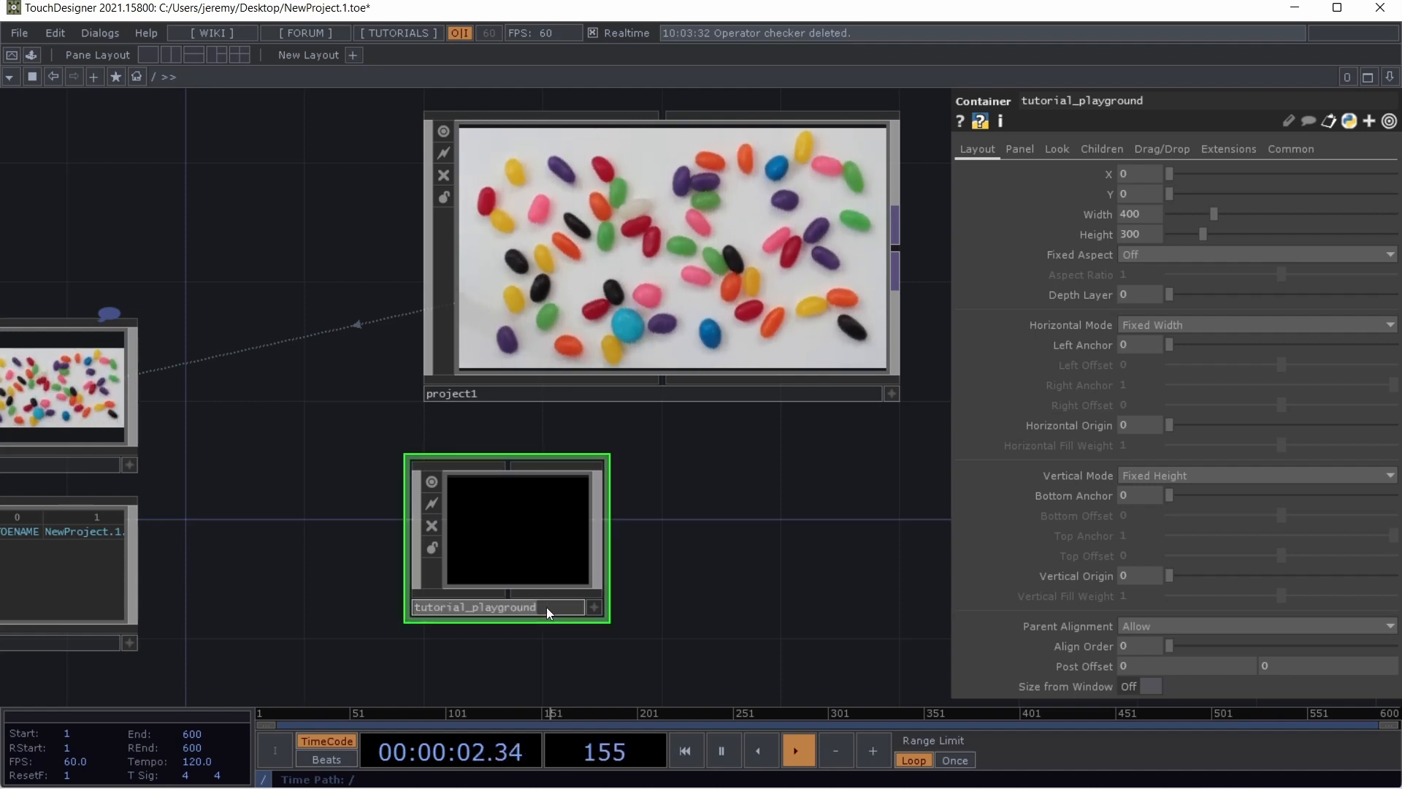
{"action": "left_click", "coordinate": [726, 555]}
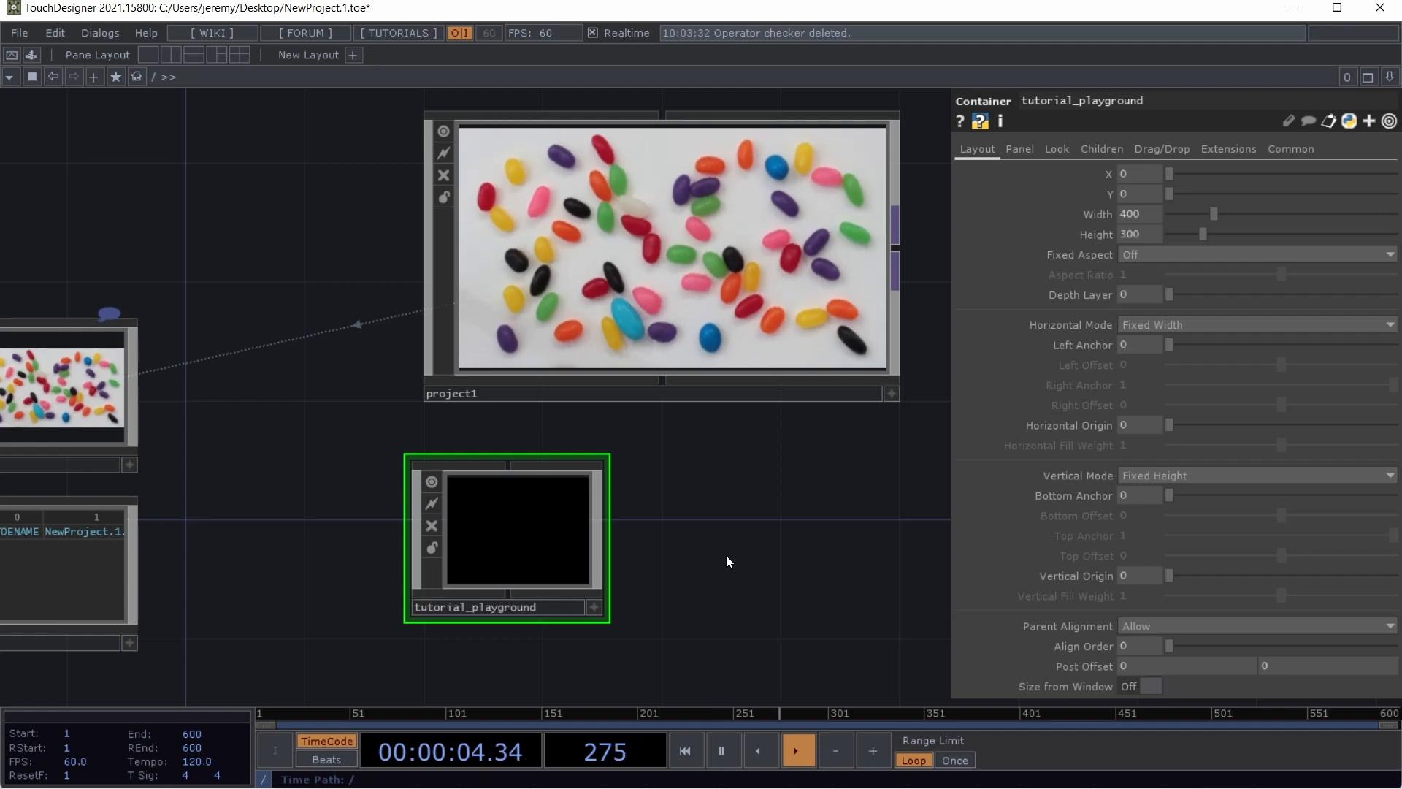
Place a second Container COMP beside tutorial_playground and delete it again
{"action": "left_click_drag", "start_coordinate": [689, 532], "coordinate": [758, 460]}
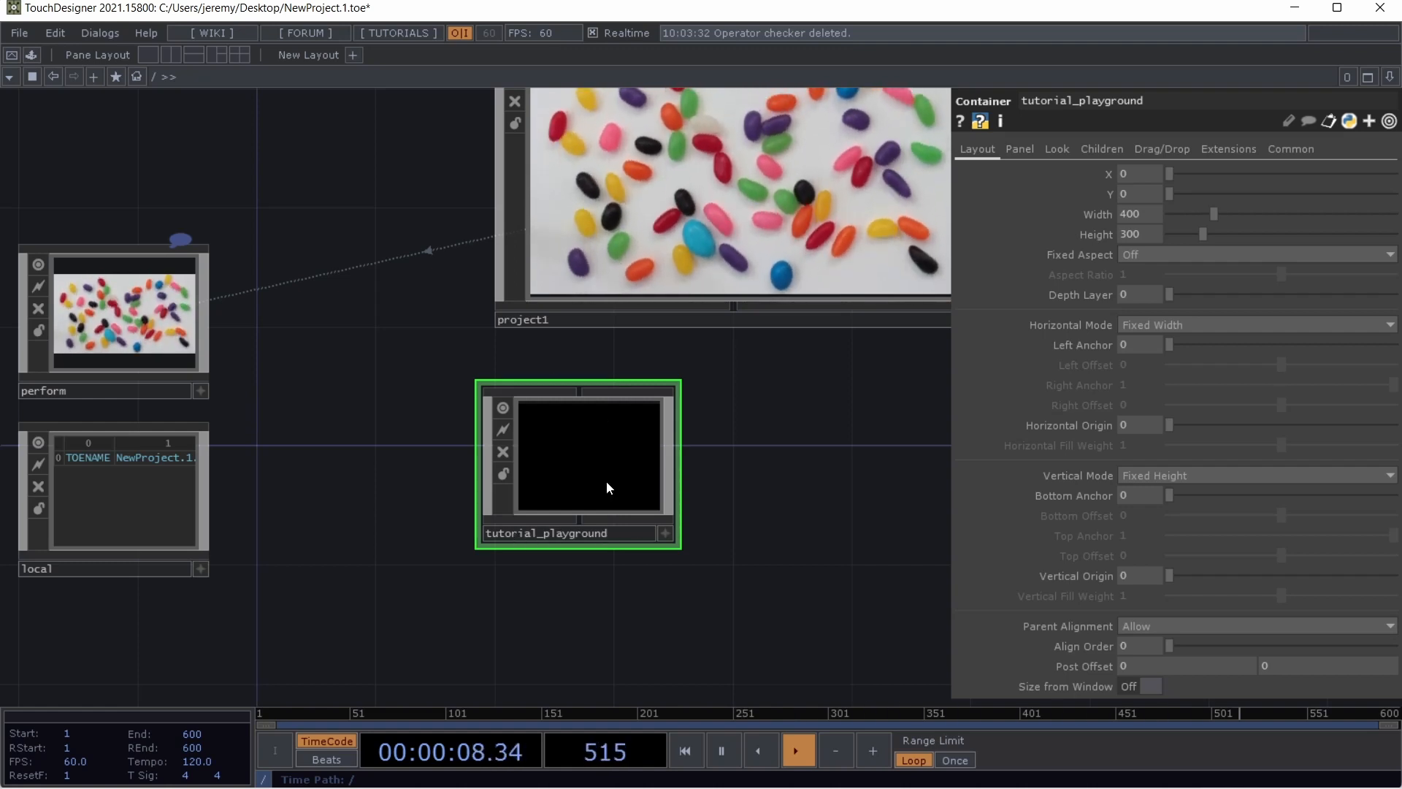
{"action": "key", "text": "Tab"}
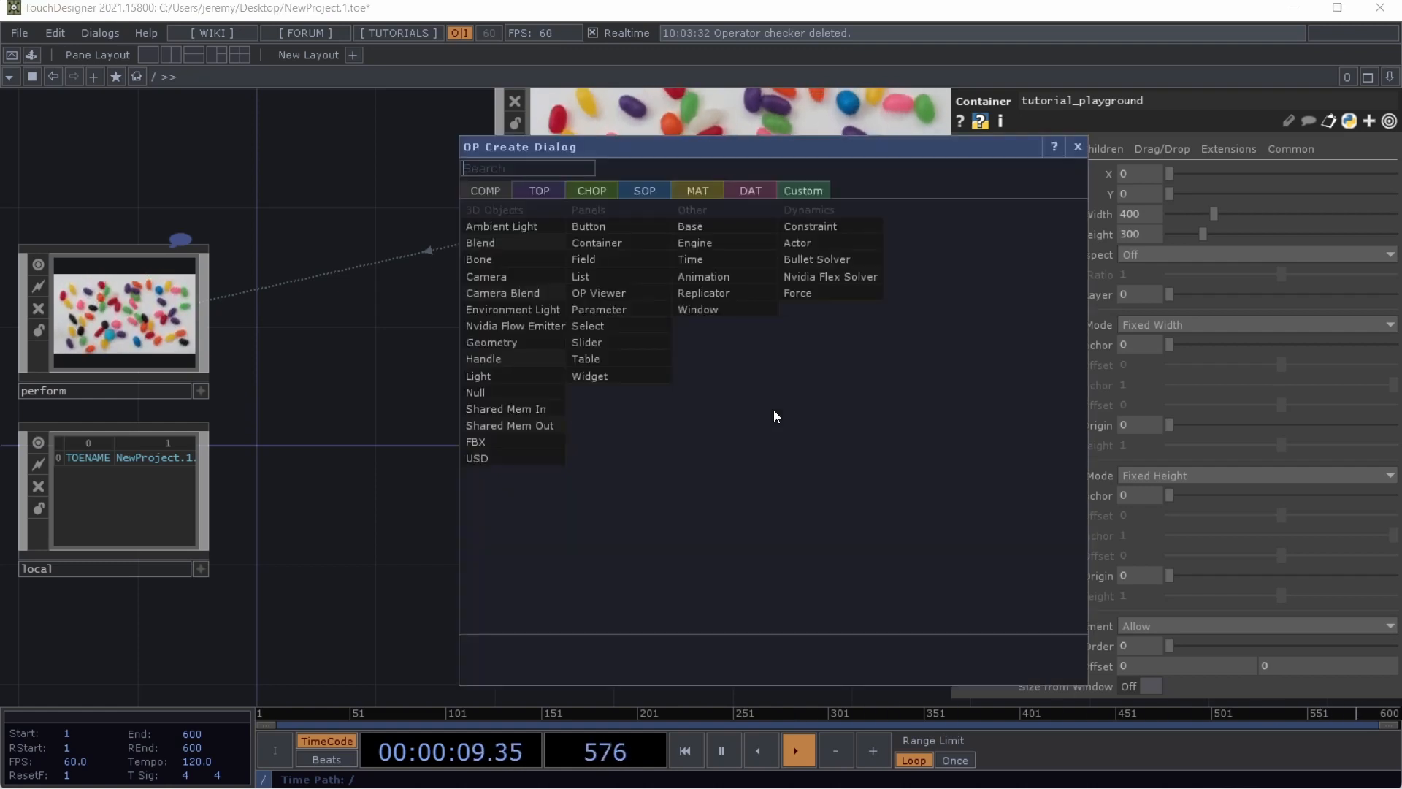
{"action": "left_click", "coordinate": [593, 236]}
{"action": "left_click", "coordinate": [831, 463]}
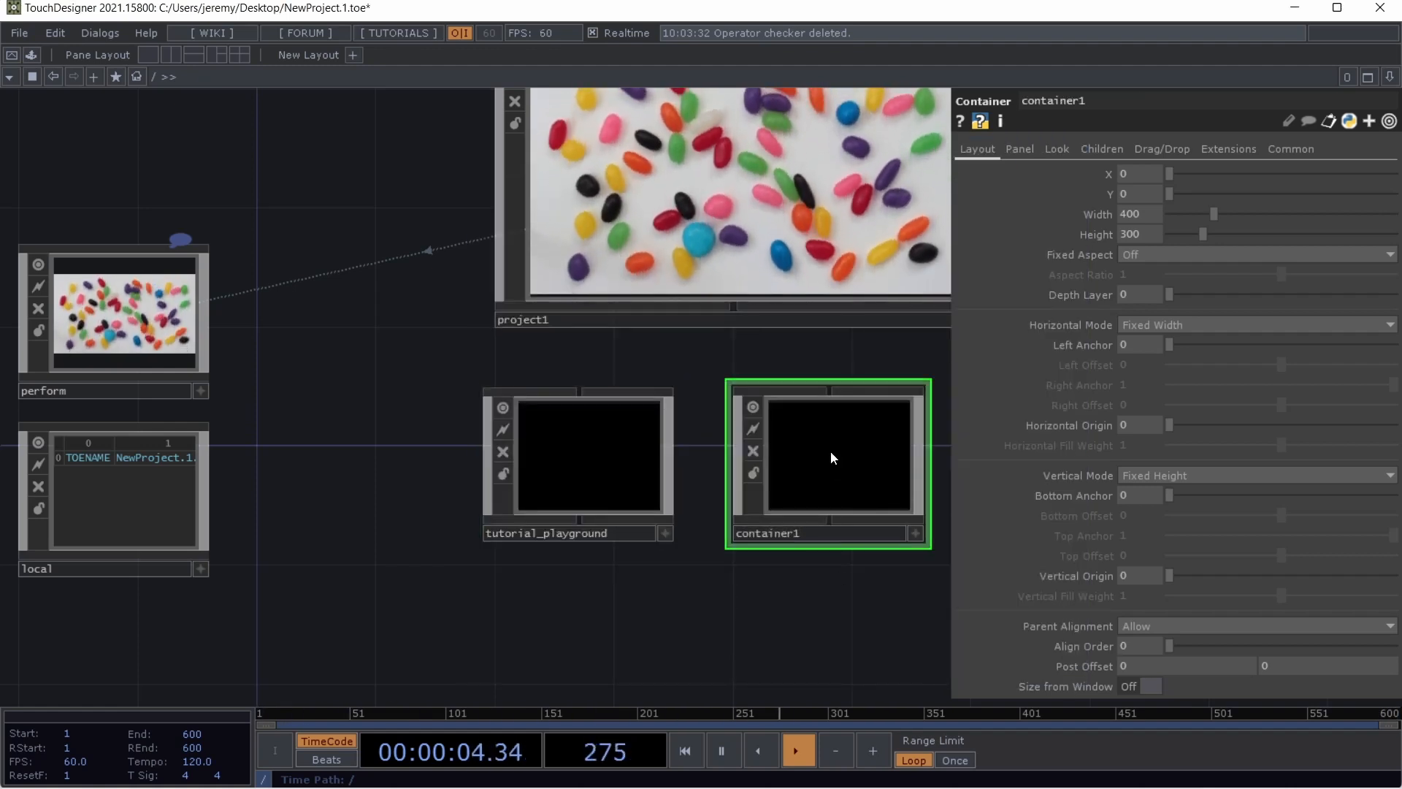
{"action": "key", "text": "Delete"}
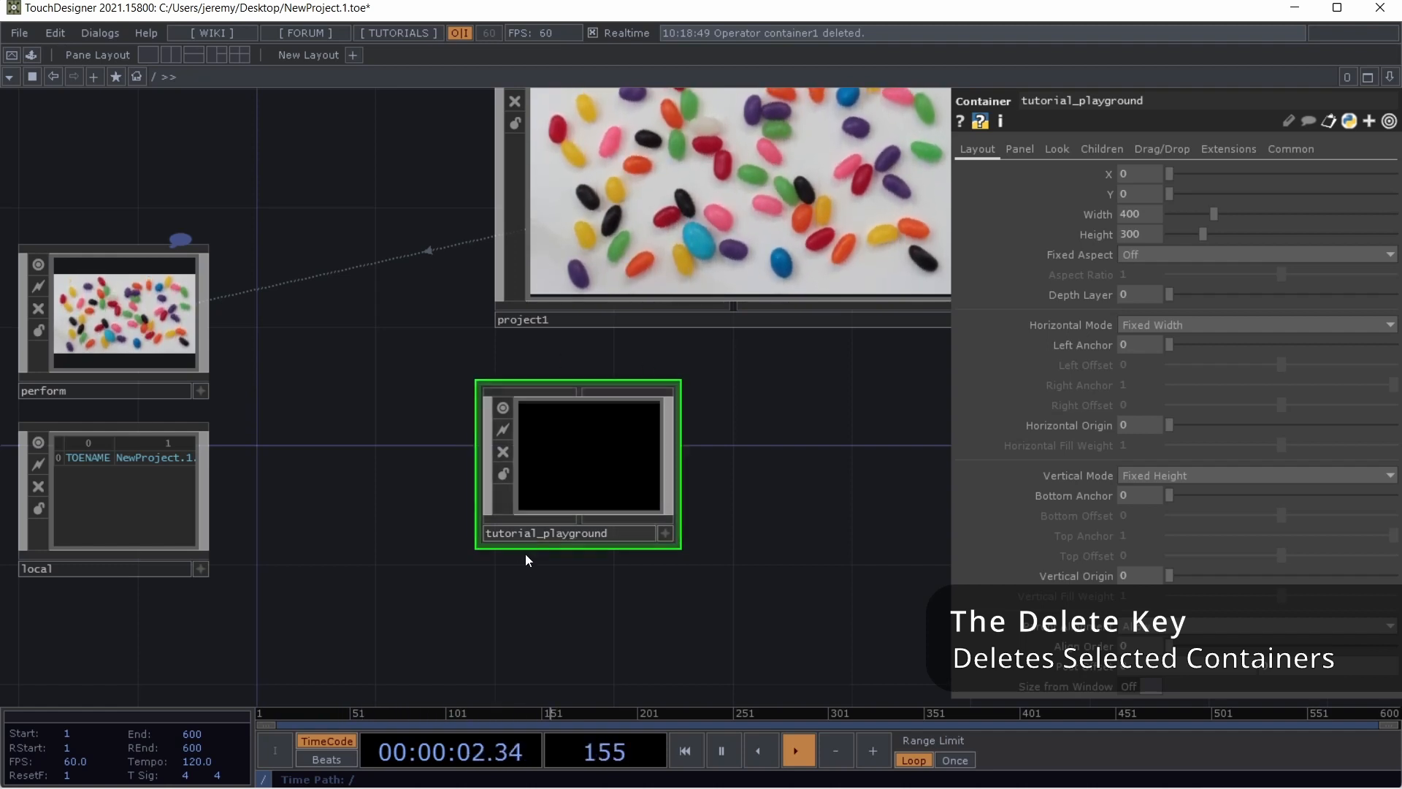
Go inside the tutorial_playground container to work in its empty network
{"action": "double_click", "coordinate": [596, 445]}
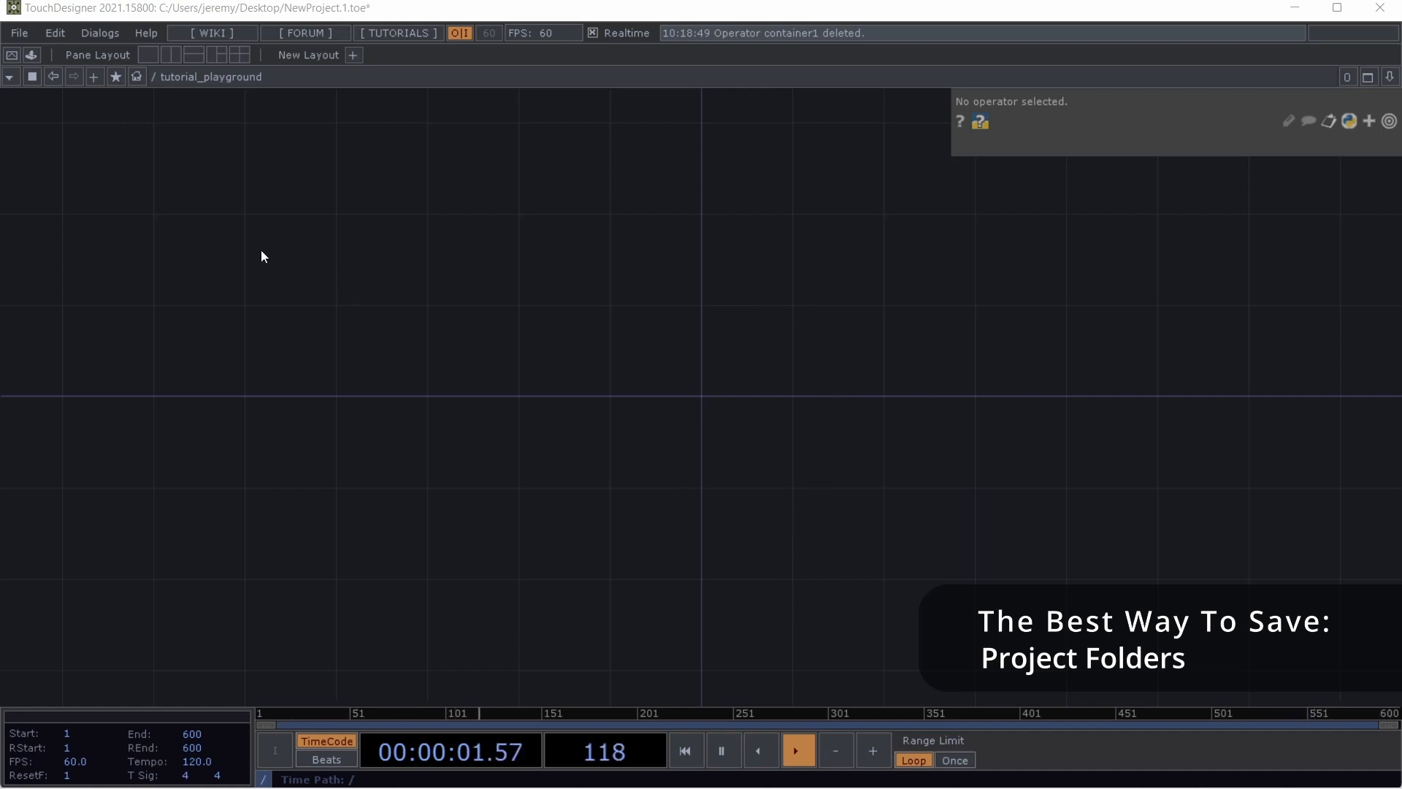
{"action": "left_click", "coordinate": [19, 32]}
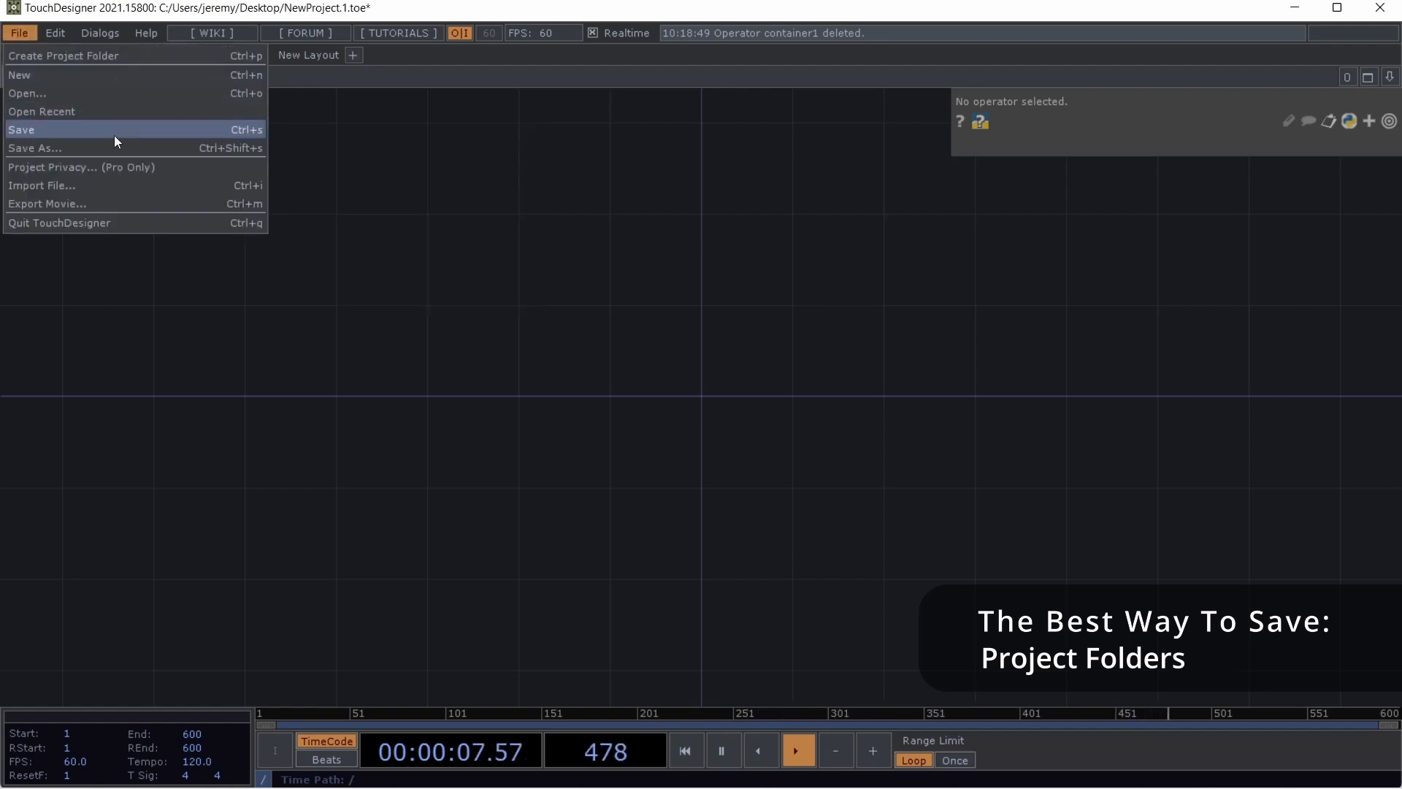
{"action": "left_click", "coordinate": [449, 139]}
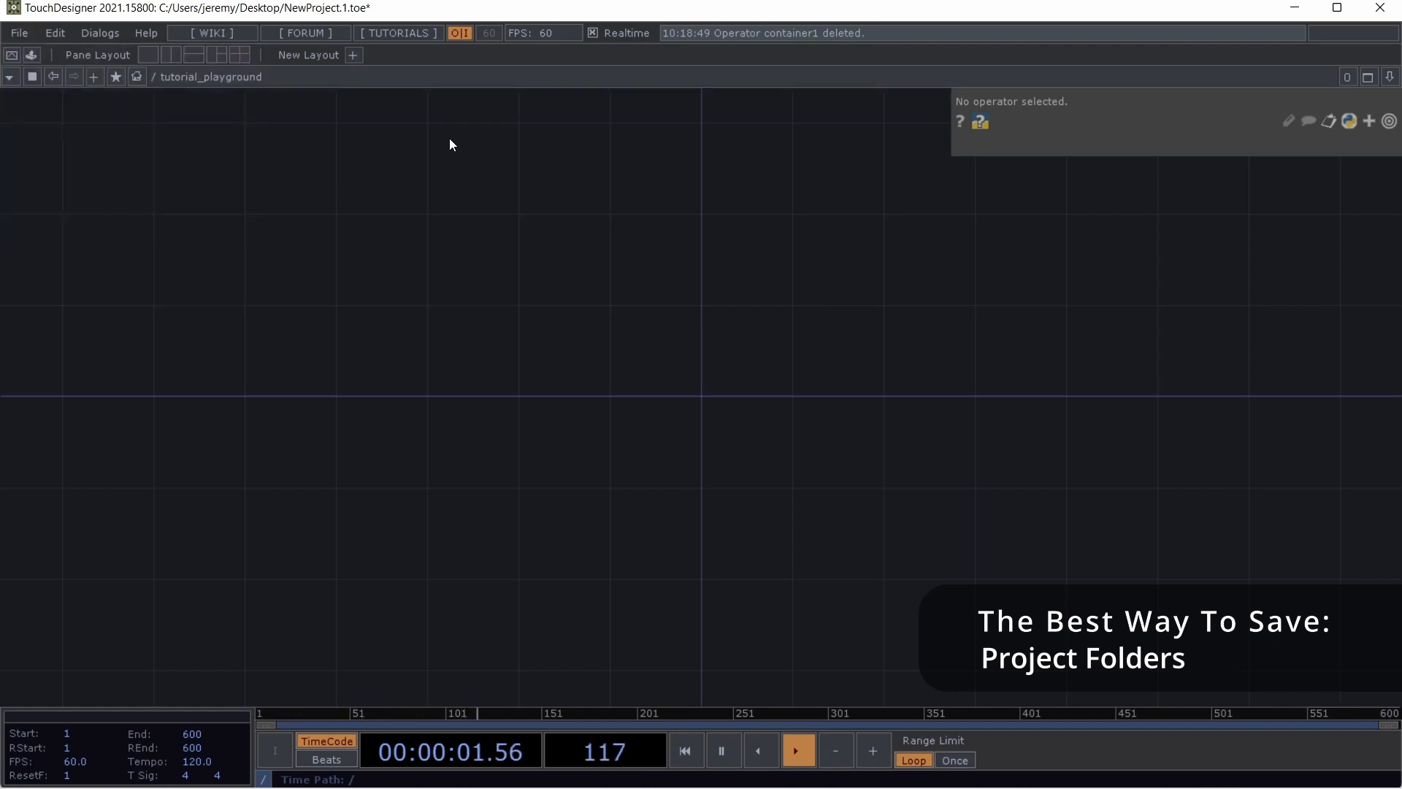
Start creating a project folder on the Desktop and name it YT_TD_Playground
{"action": "left_click", "coordinate": [24, 33]}
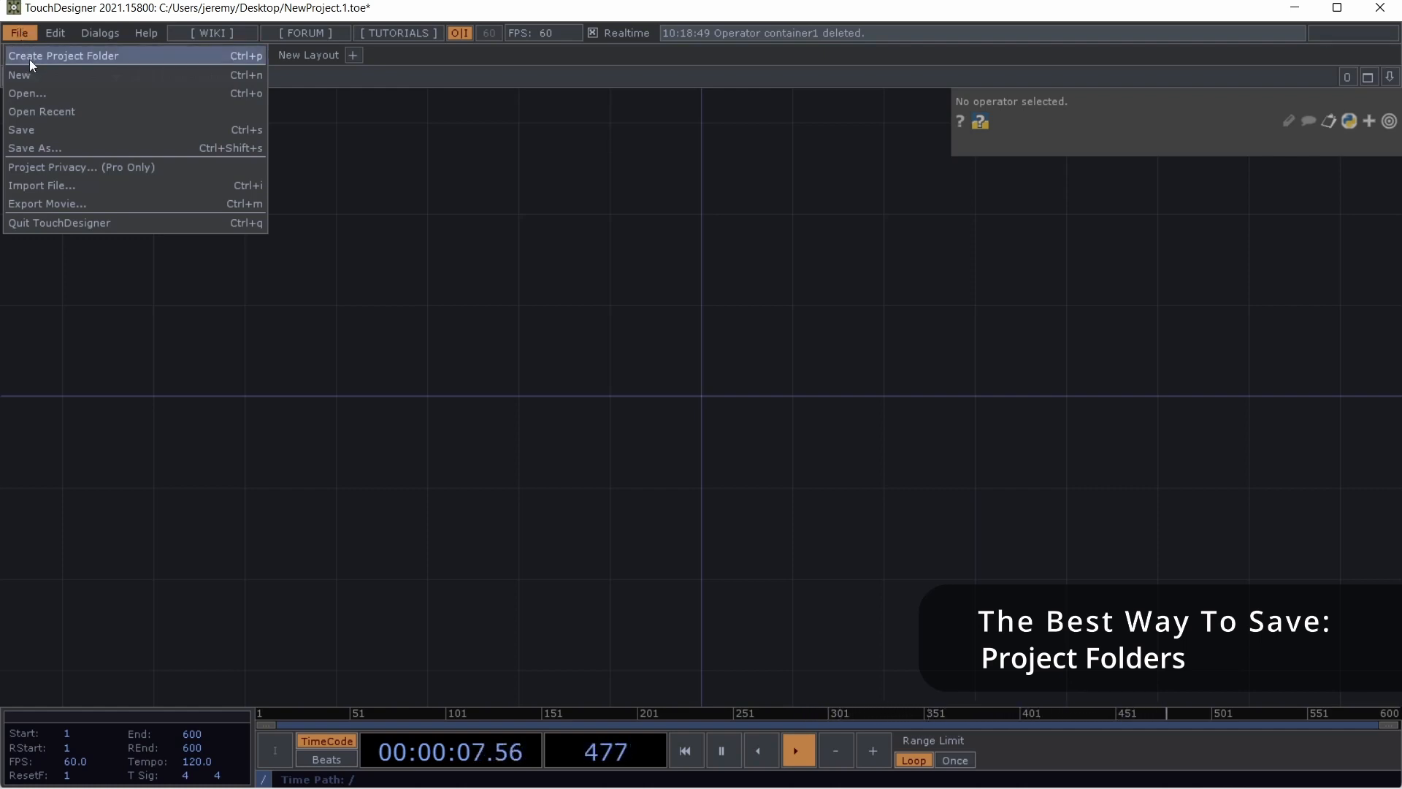
{"action": "left_click", "coordinate": [29, 59]}
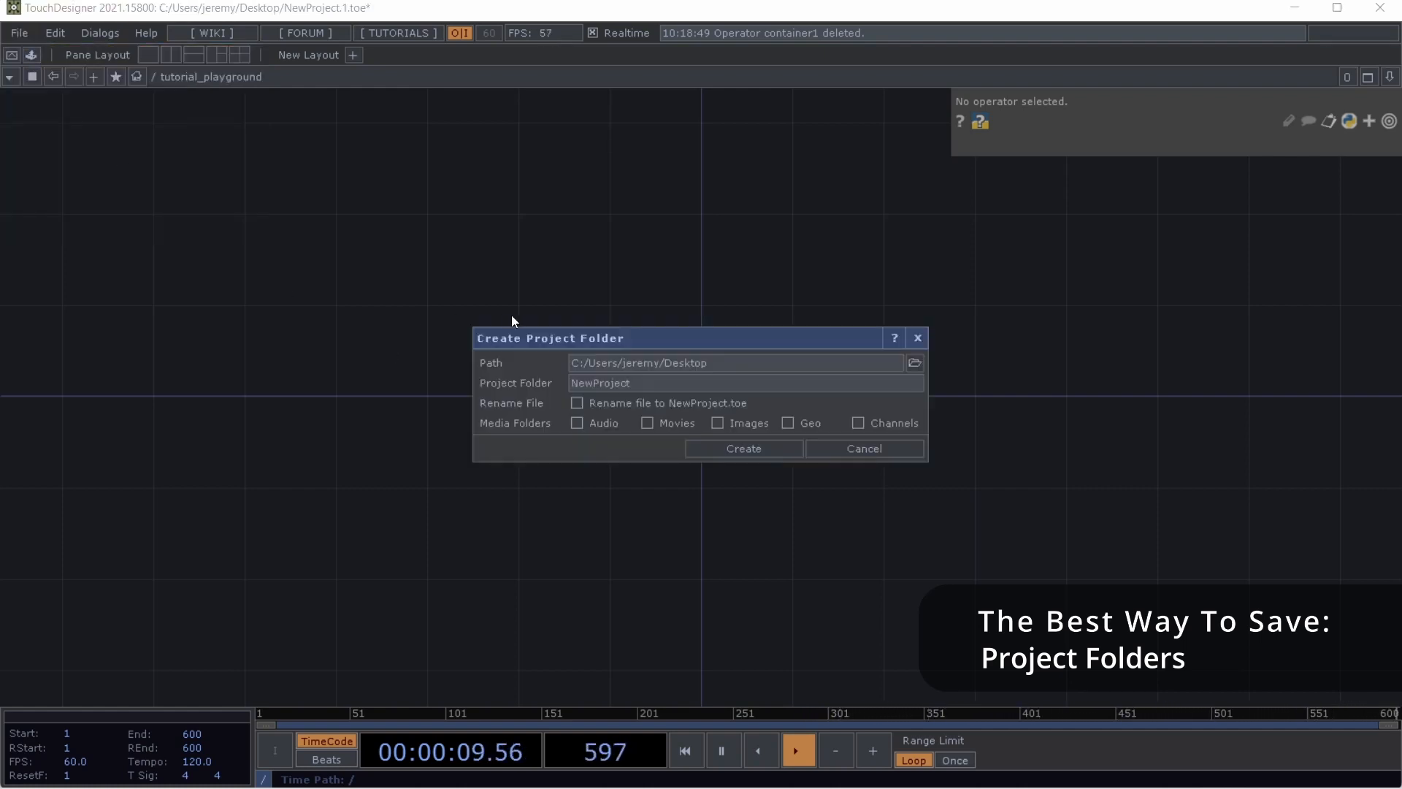
{"action": "left_click_drag", "start_coordinate": [803, 337], "coordinate": [759, 175]}
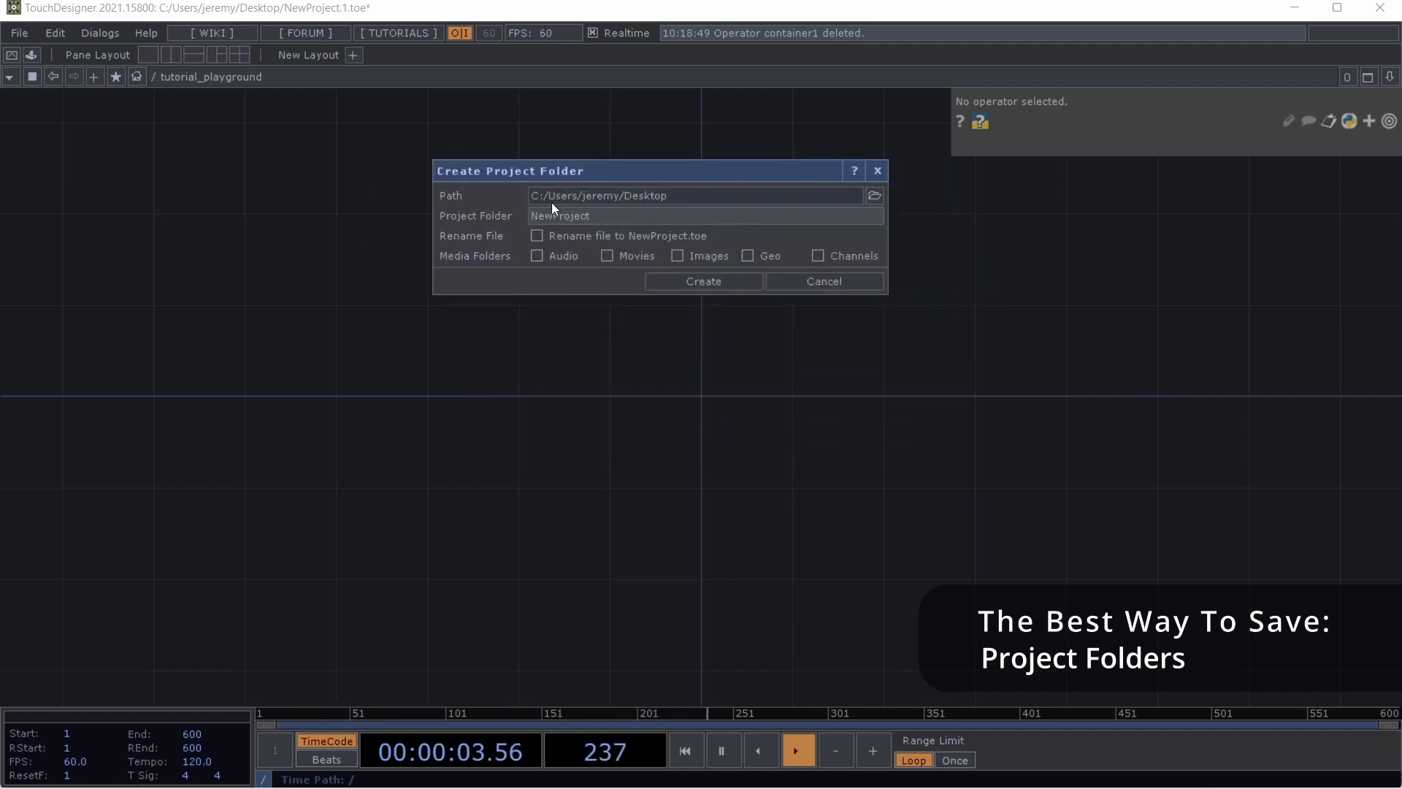
{"action": "double_click", "coordinate": [596, 214]}
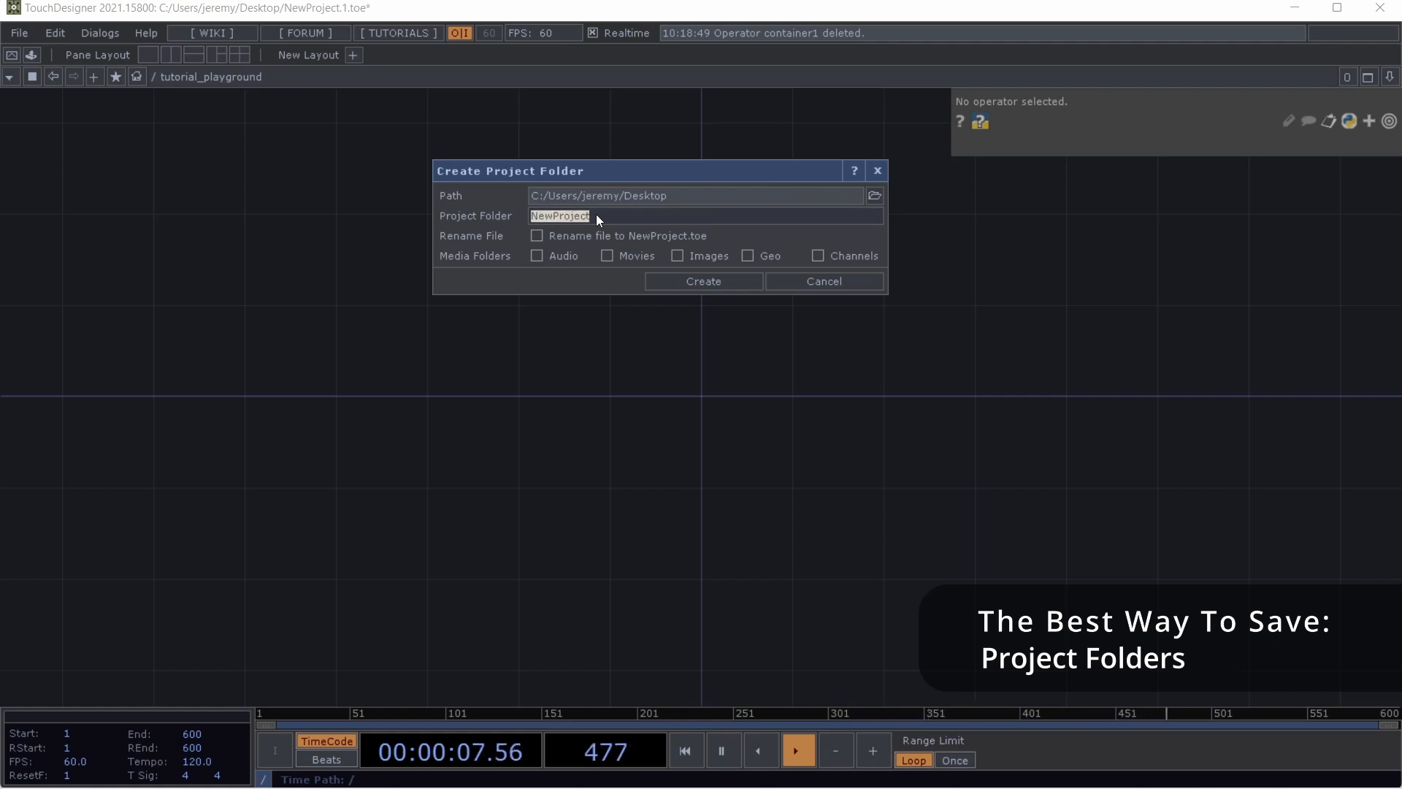
{"action": "type", "text": "YT TD"}
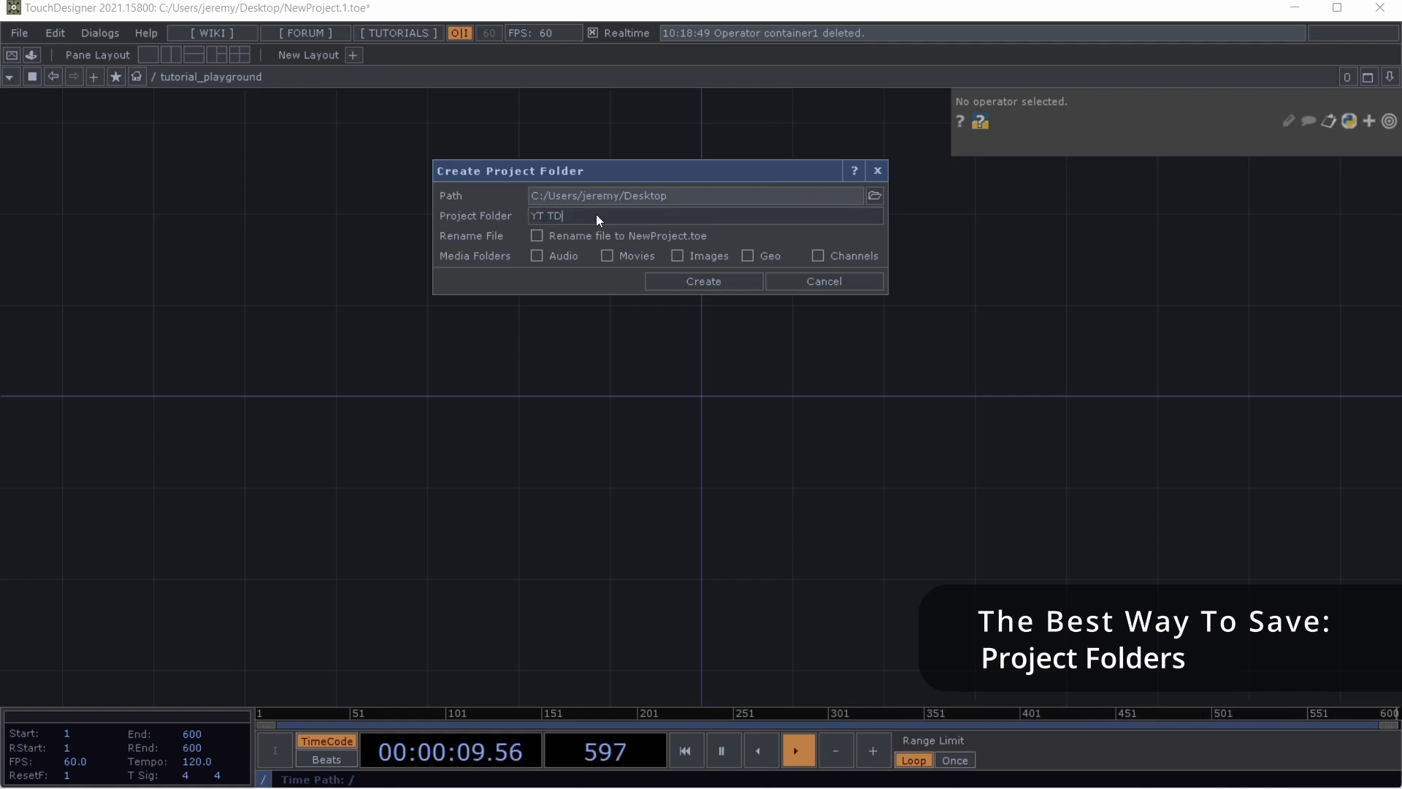
{"action": "type", "text": " Playgro"}
{"action": "type", "text": "und"}
{"action": "type", "text": "_"}
{"action": "key", "text": "Left"}
{"action": "key", "text": "Left"}
{"action": "key", "text": "BackSpace"}
{"action": "type", "text": "_"}
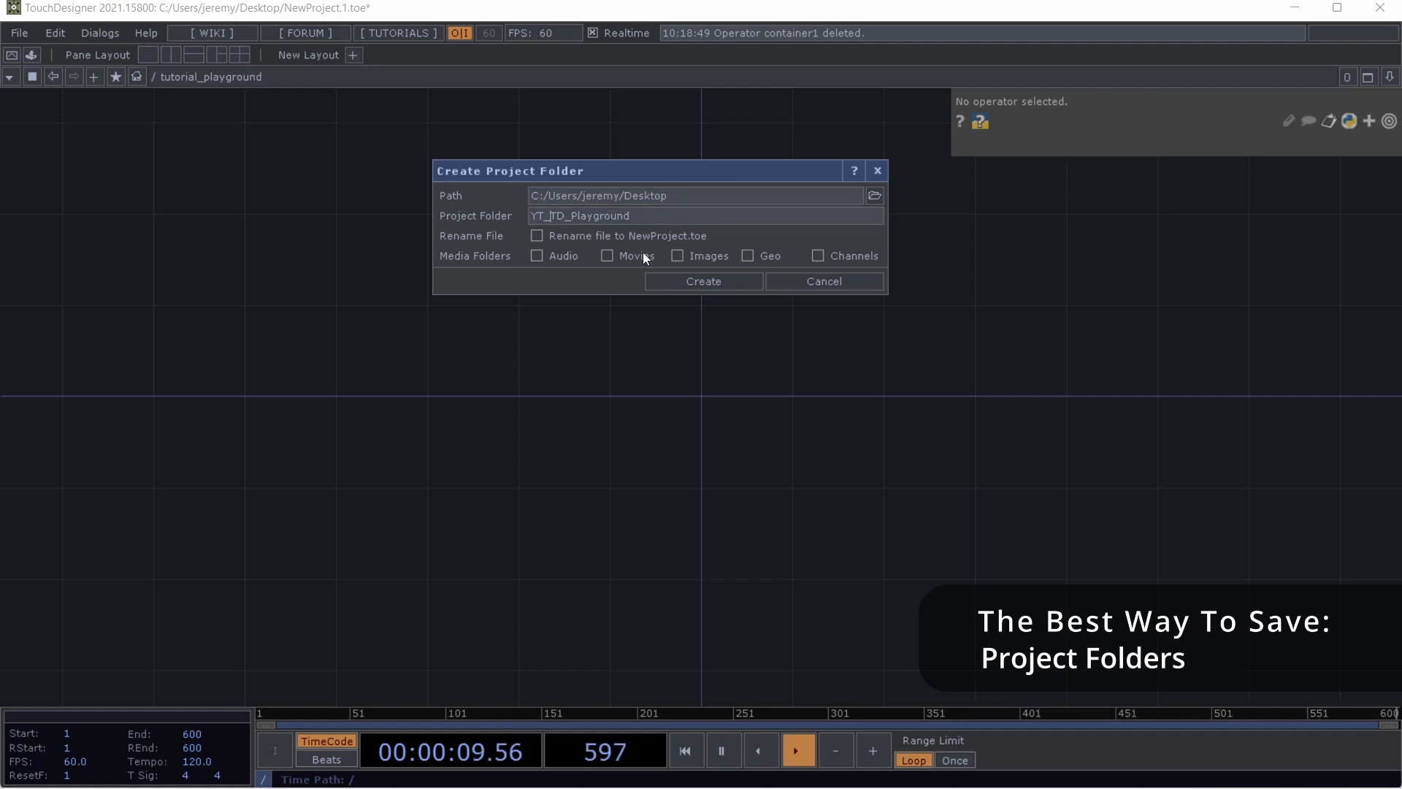
Enable renaming the file to match the folder, include the Audio, Movies, Images, Geo and Channels media folders, and create the project folder
{"action": "left_click", "coordinate": [600, 235]}
{"action": "left_click", "coordinate": [601, 255]}
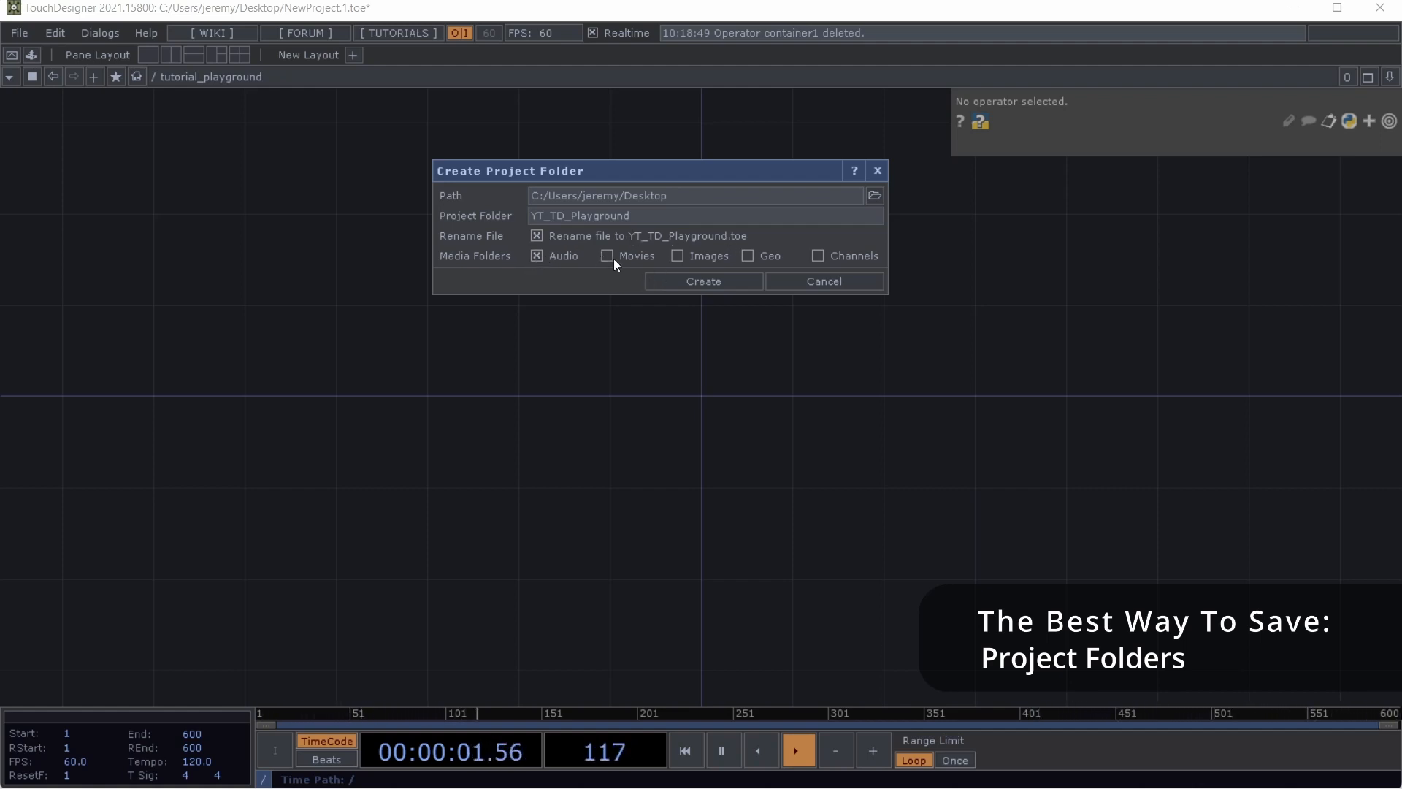
{"action": "left_click", "coordinate": [744, 256]}
{"action": "left_click", "coordinate": [817, 255]}
{"action": "left_click", "coordinate": [720, 281]}
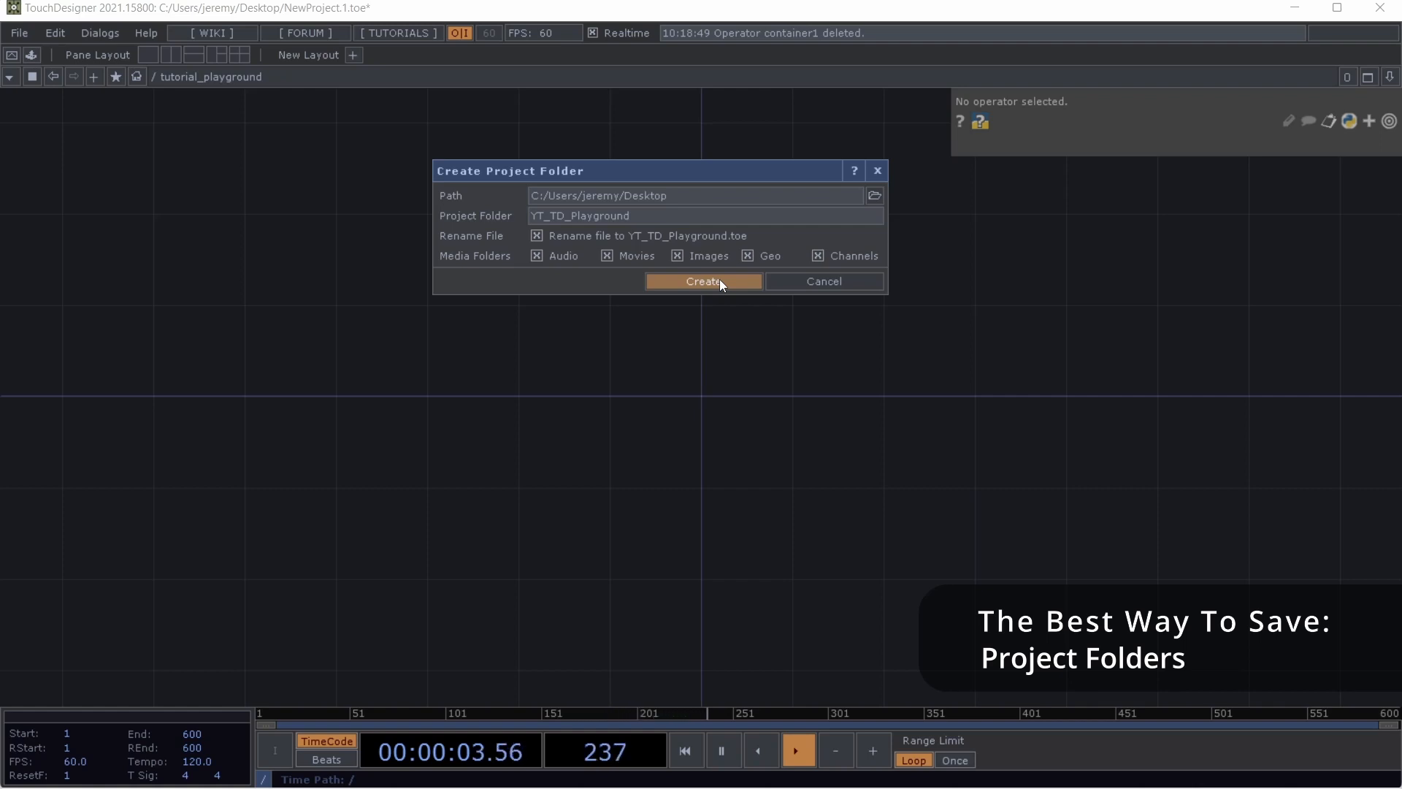
{"action": "left_click", "coordinate": [720, 281]}
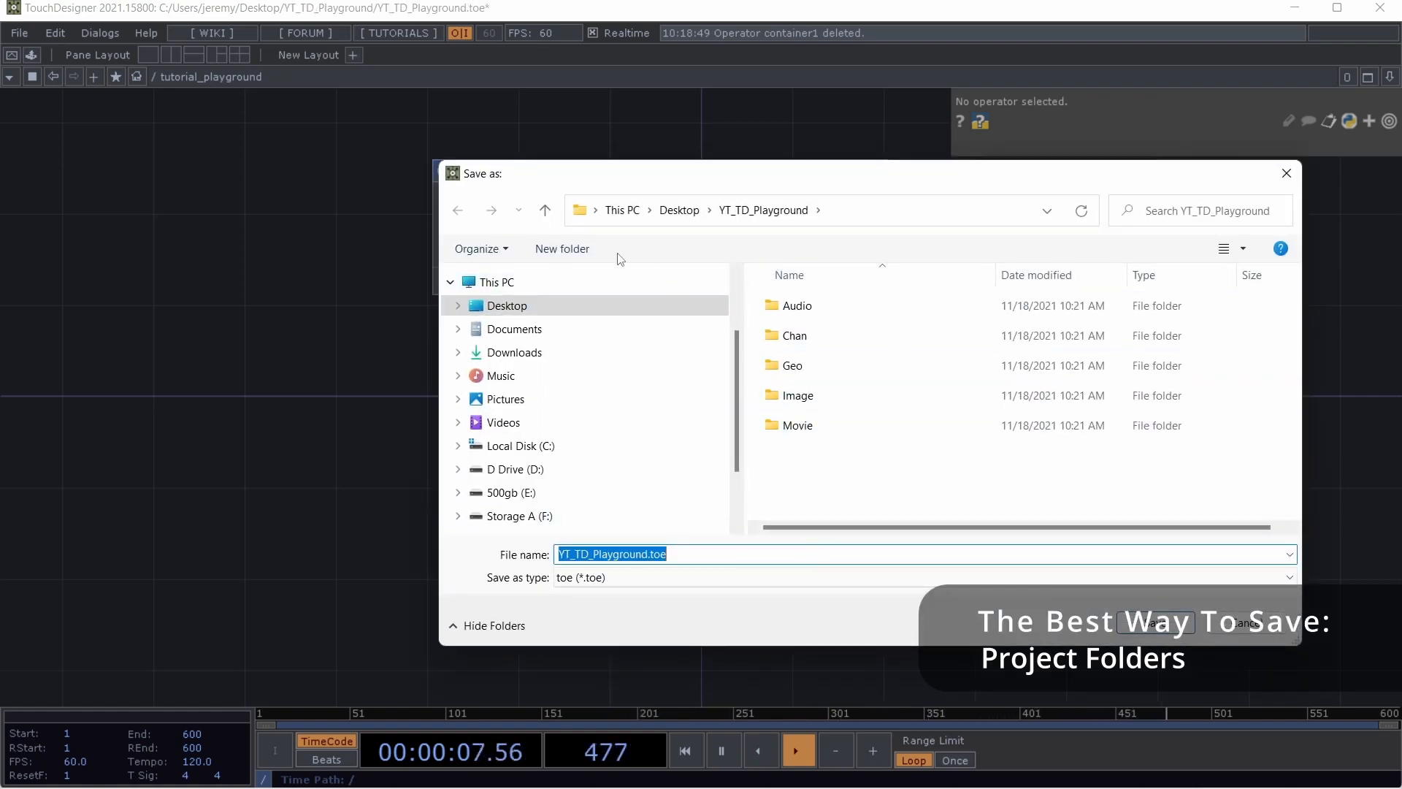
Add a new subfolder named Exports inside the YT_TD_Playground folder while saving
{"action": "left_click", "coordinate": [562, 248]}
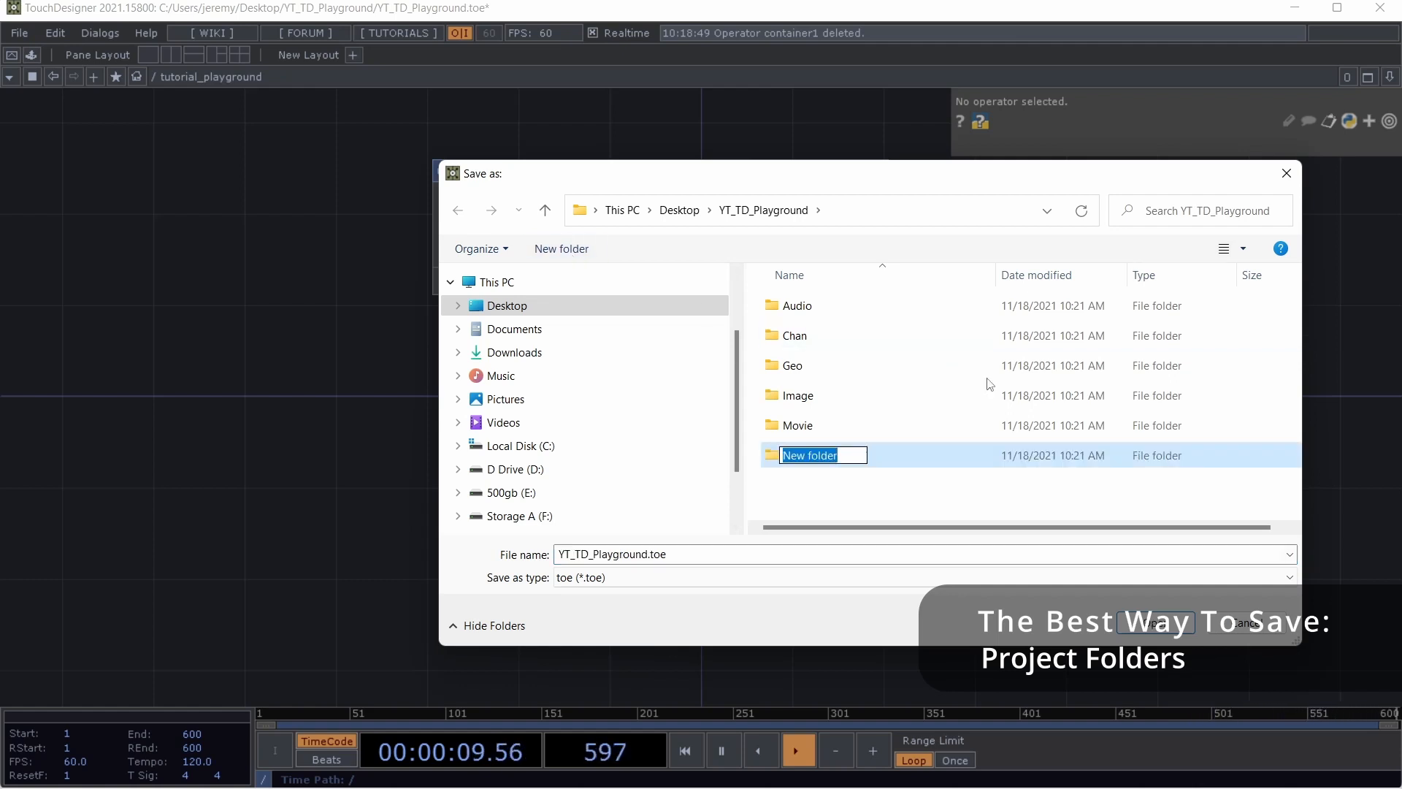
{"action": "type", "text": "Exports"}
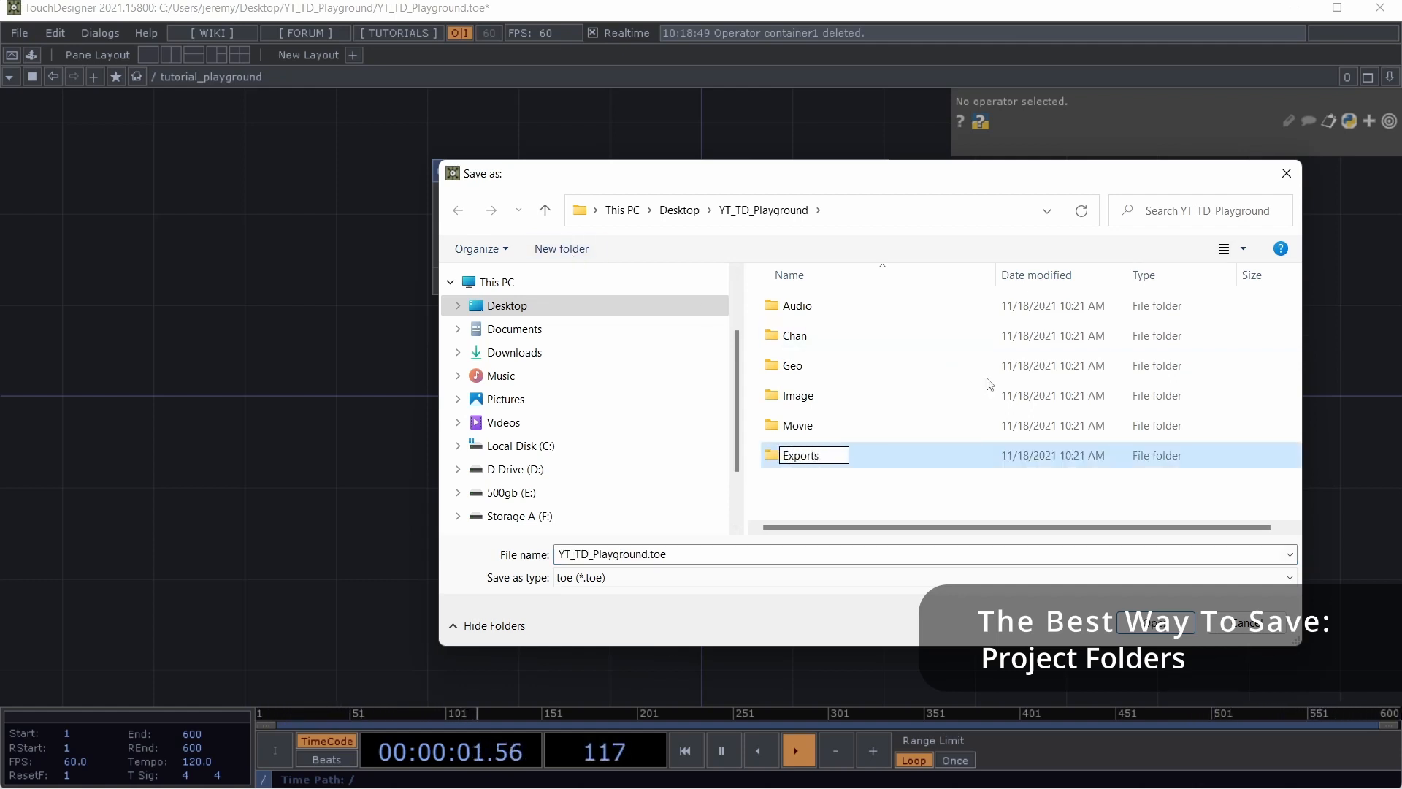
{"action": "key", "text": "Return"}
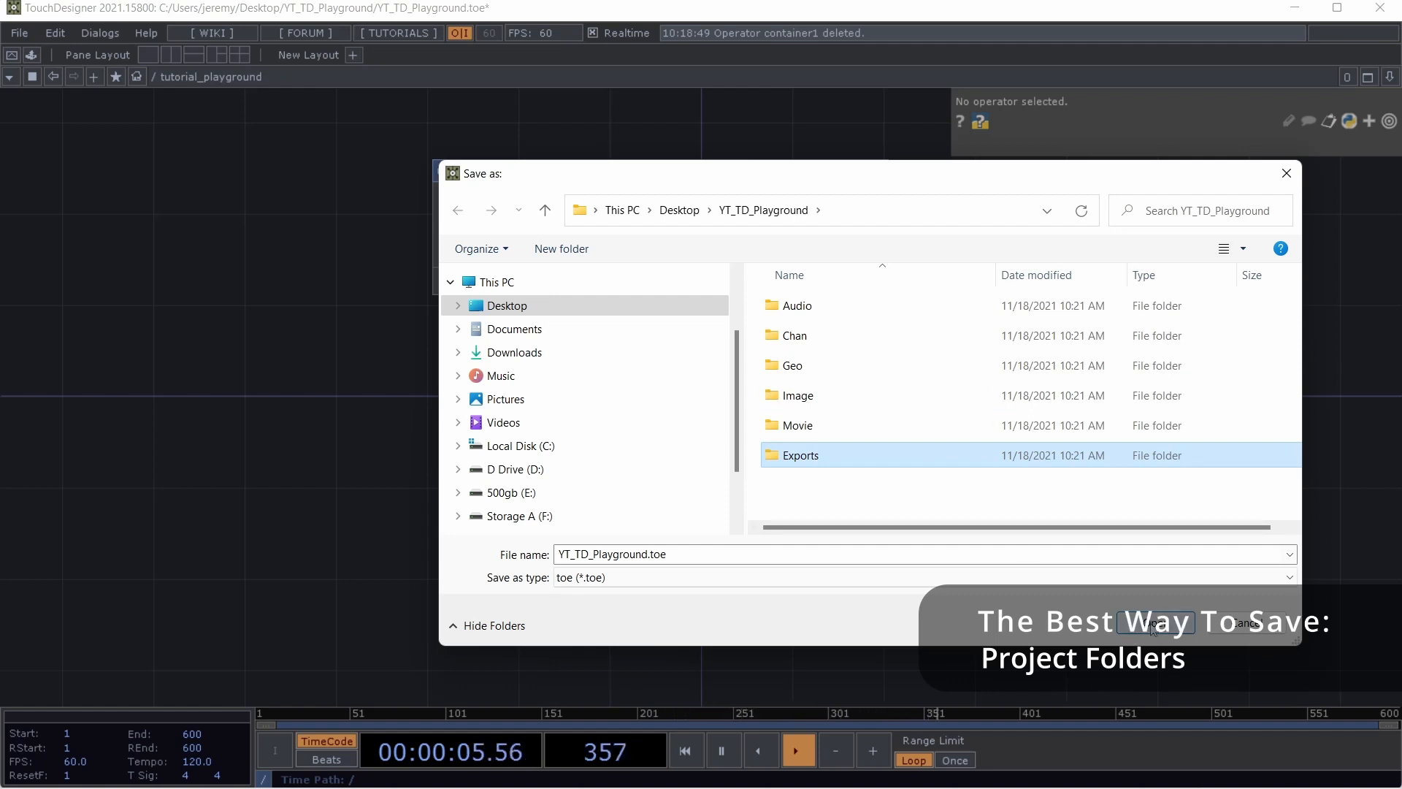
{"action": "left_click", "coordinate": [891, 487]}
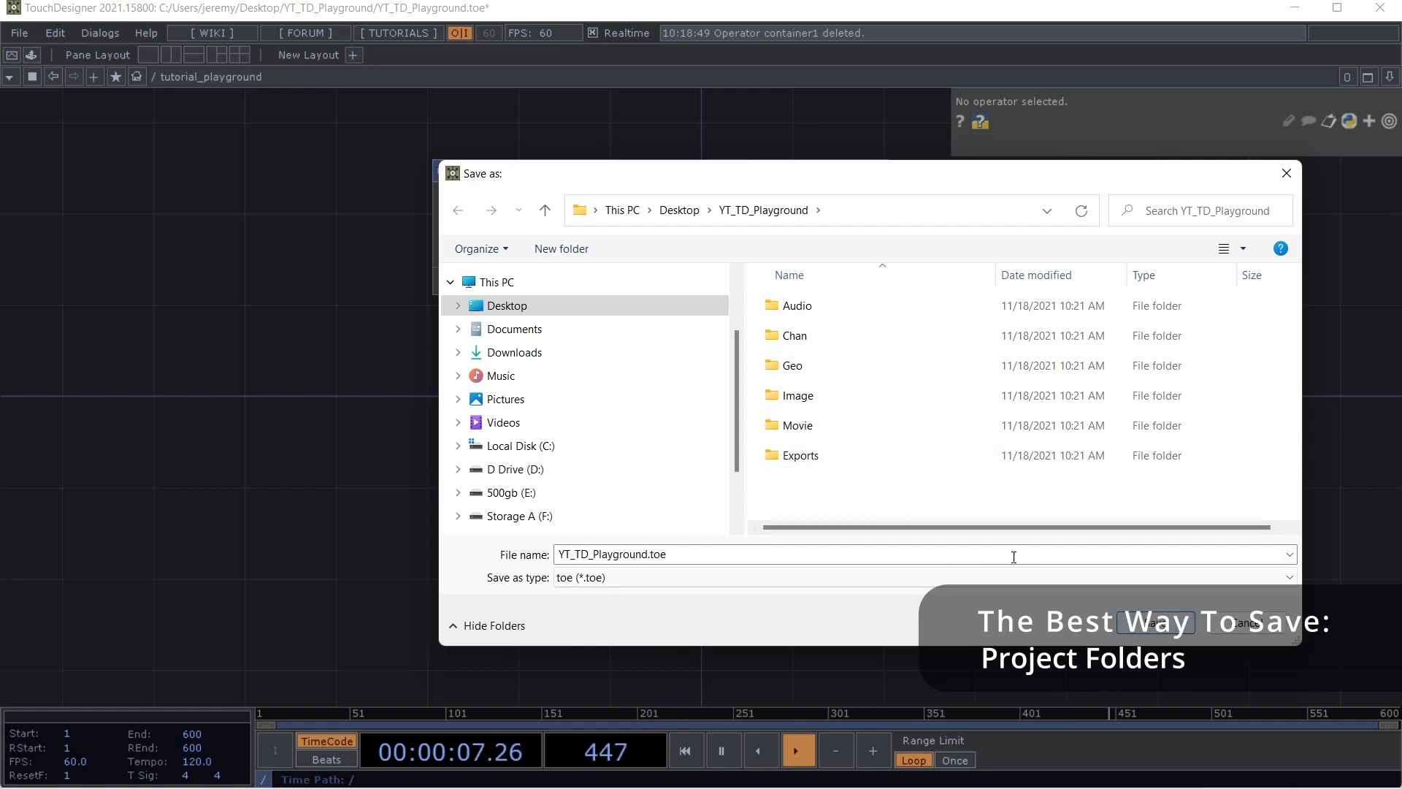
Save the project as YT_TD_Playground.toe directly in the YT_TD_Playground folder, not in Exports
{"action": "left_click", "coordinate": [1161, 626]}
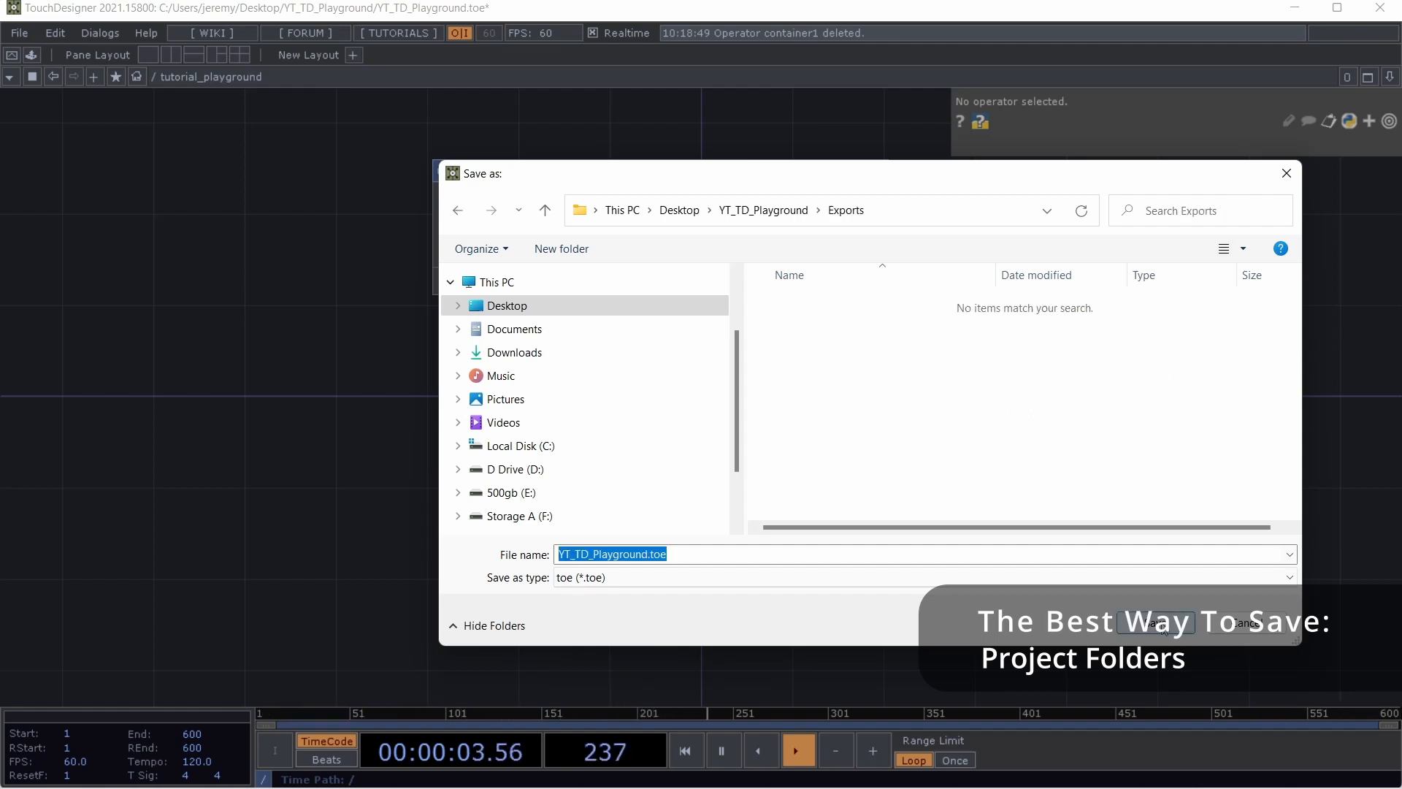
{"action": "left_click", "coordinate": [763, 210]}
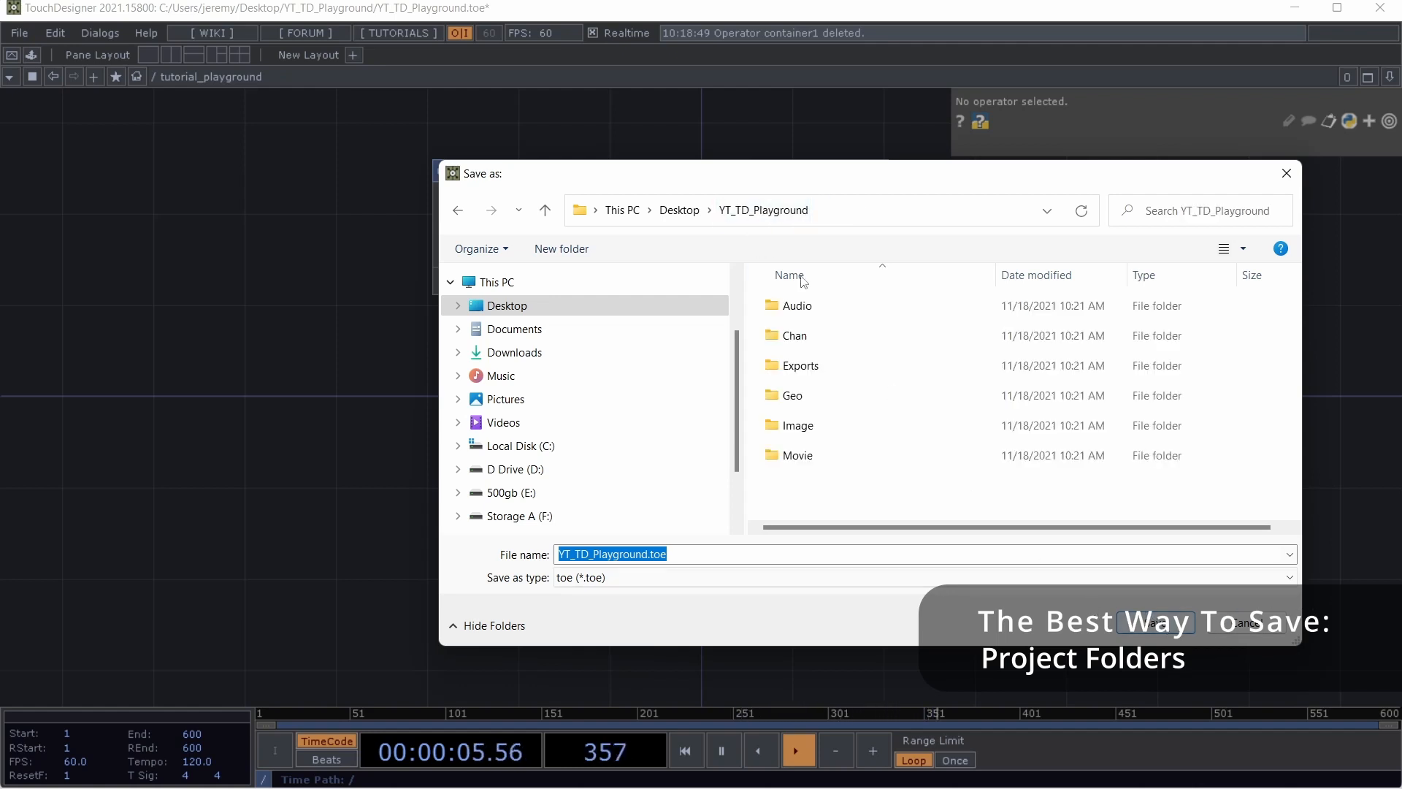
{"action": "left_click", "coordinate": [1155, 624]}
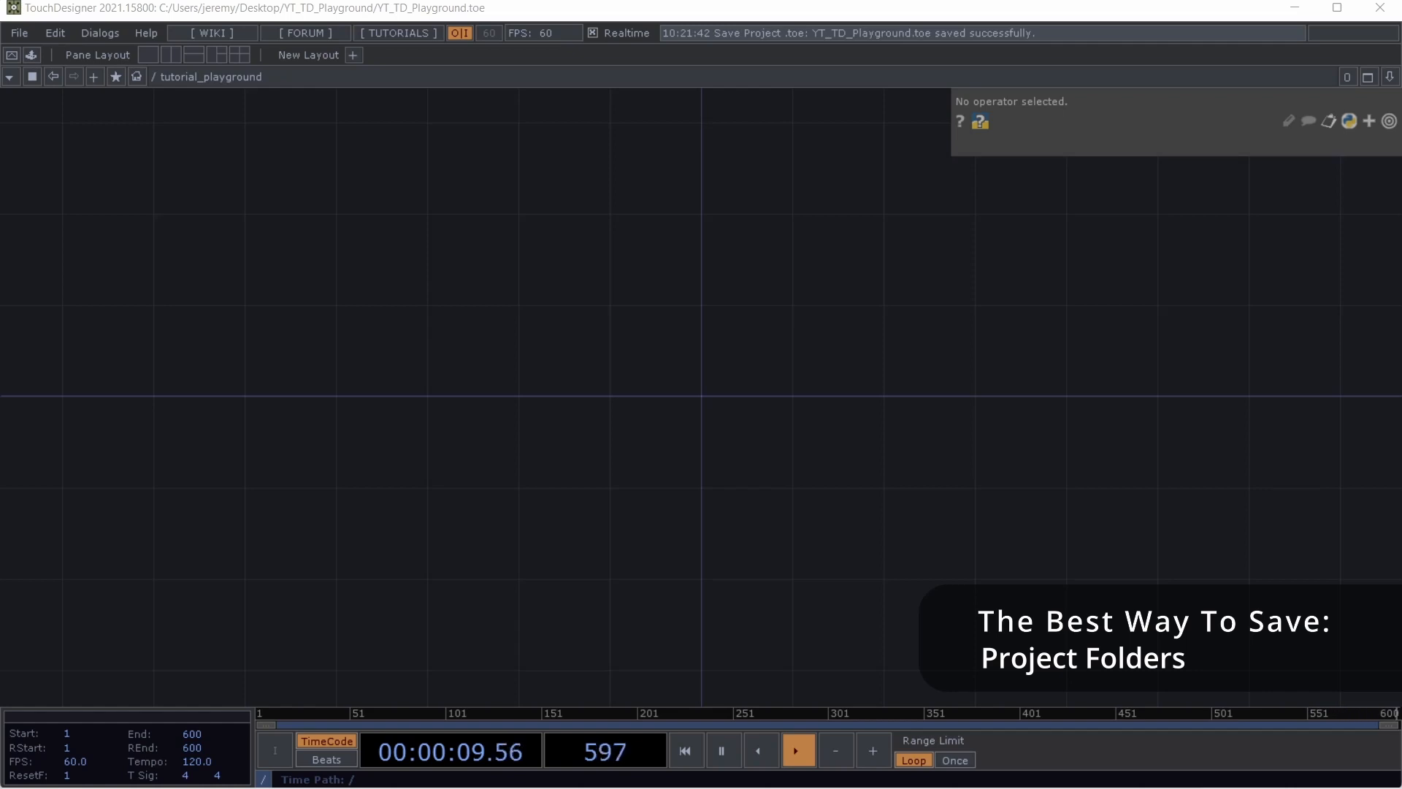
Check the YT_TD_Playground folder in File Explorer, save the project again from TouchDesigner, and return to the folder to see the saved versions
{"action": "left_click_drag", "start_coordinate": [745, 262], "coordinate": [755, 190]}
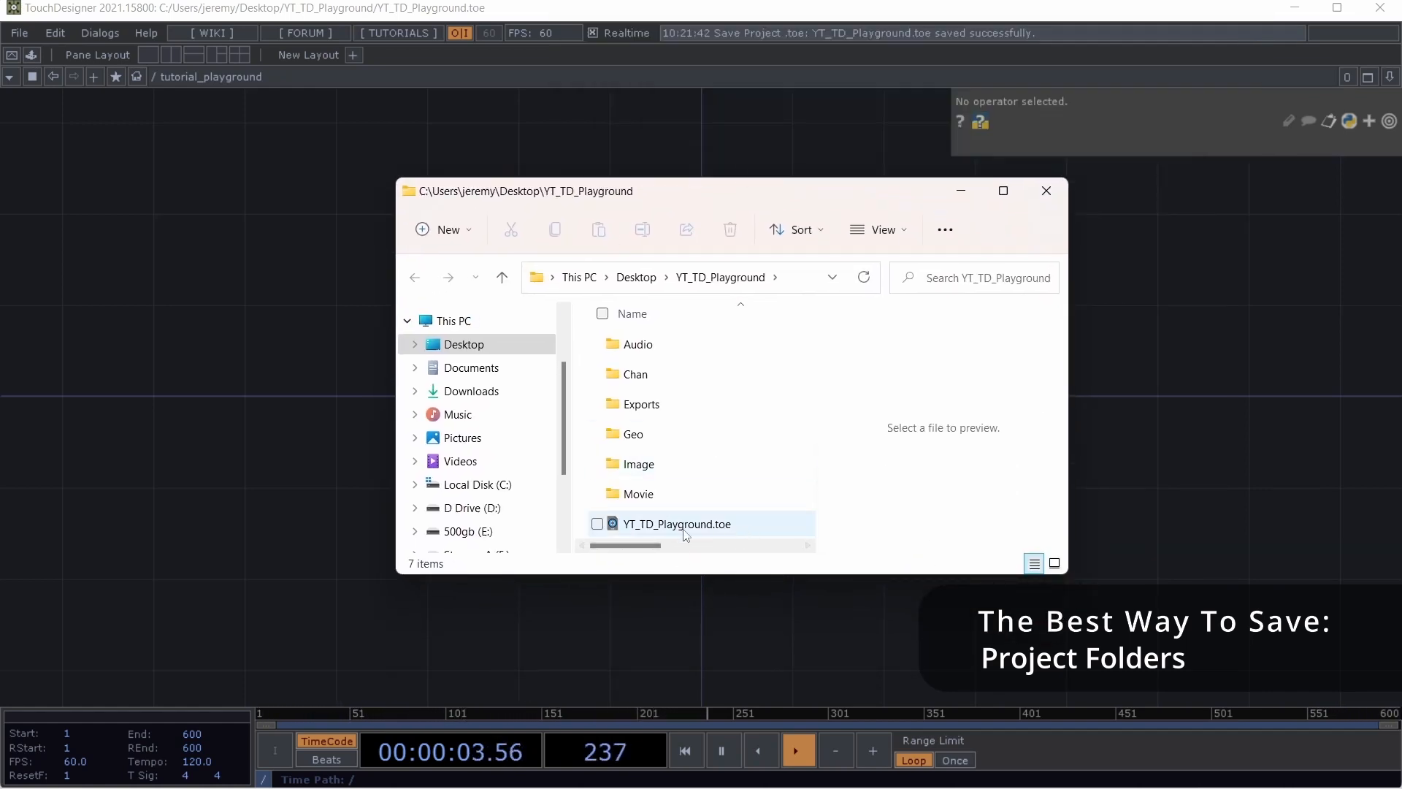
{"action": "left_click", "coordinate": [539, 136]}
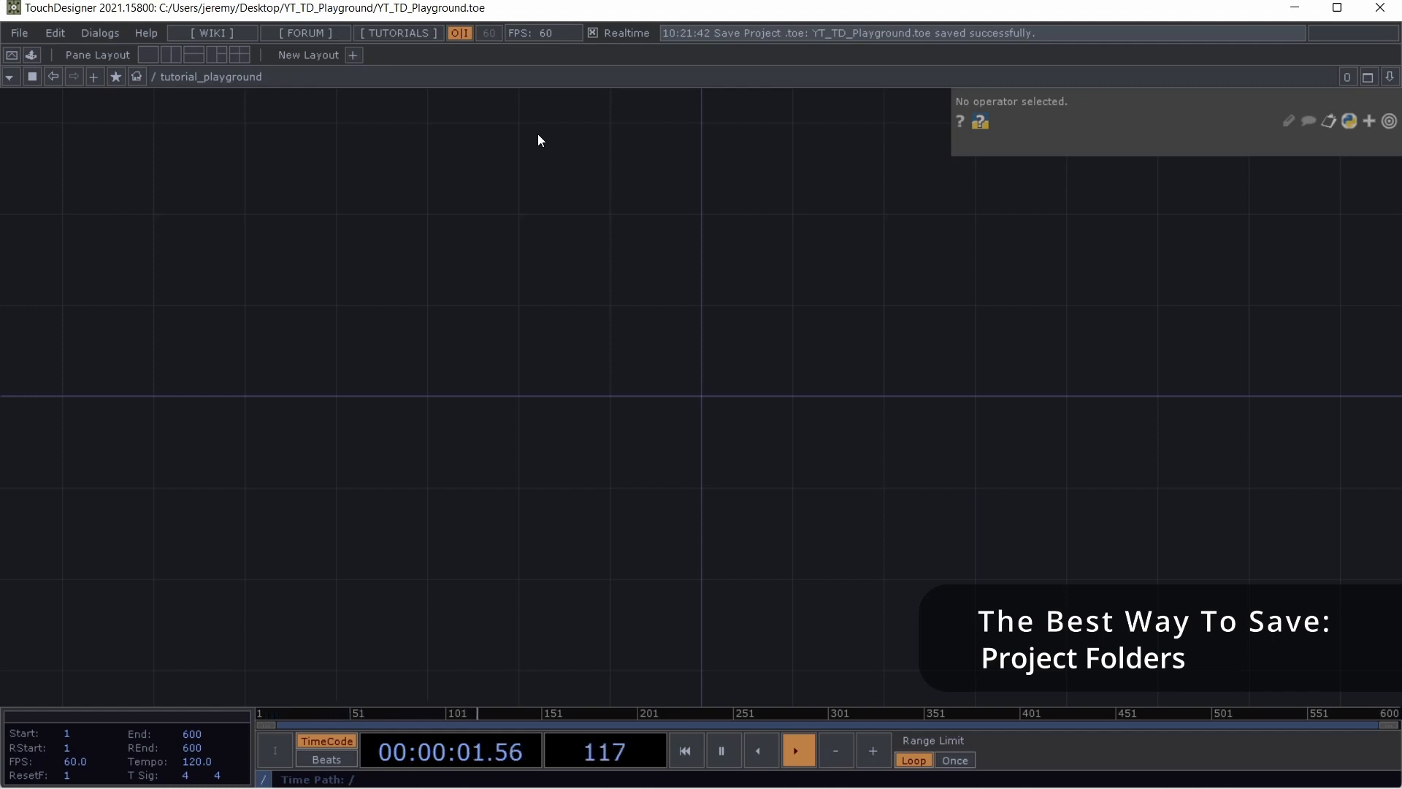
{"action": "key", "text": "ctrl+s"}
{"action": "key", "text": "alt+Tab"}
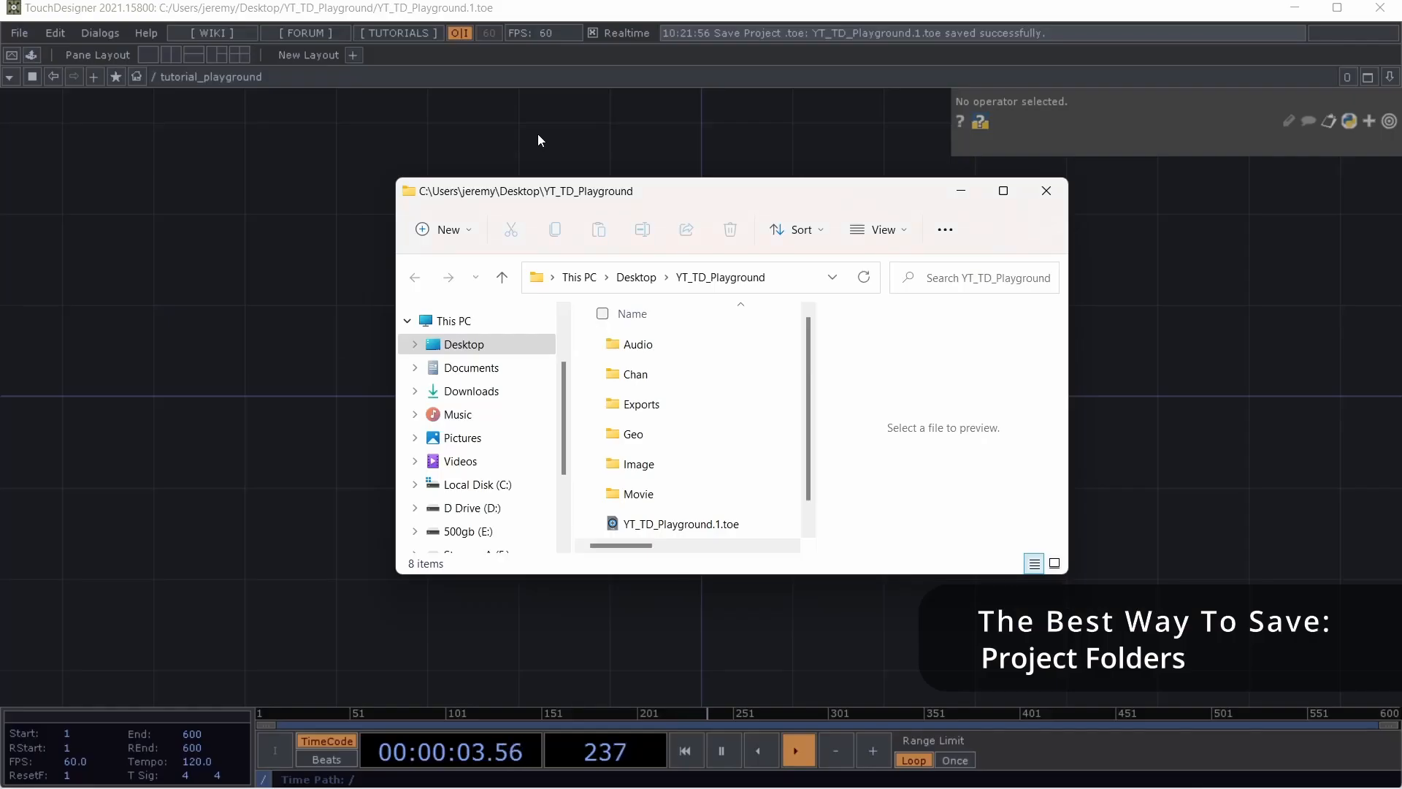
Maximize the YT_TD_Playground folder window, save the project again from TouchDesigner, and return to the folder
{"action": "scroll", "coordinate": [636, 496], "scroll_direction": "down", "scroll_amount": 1}
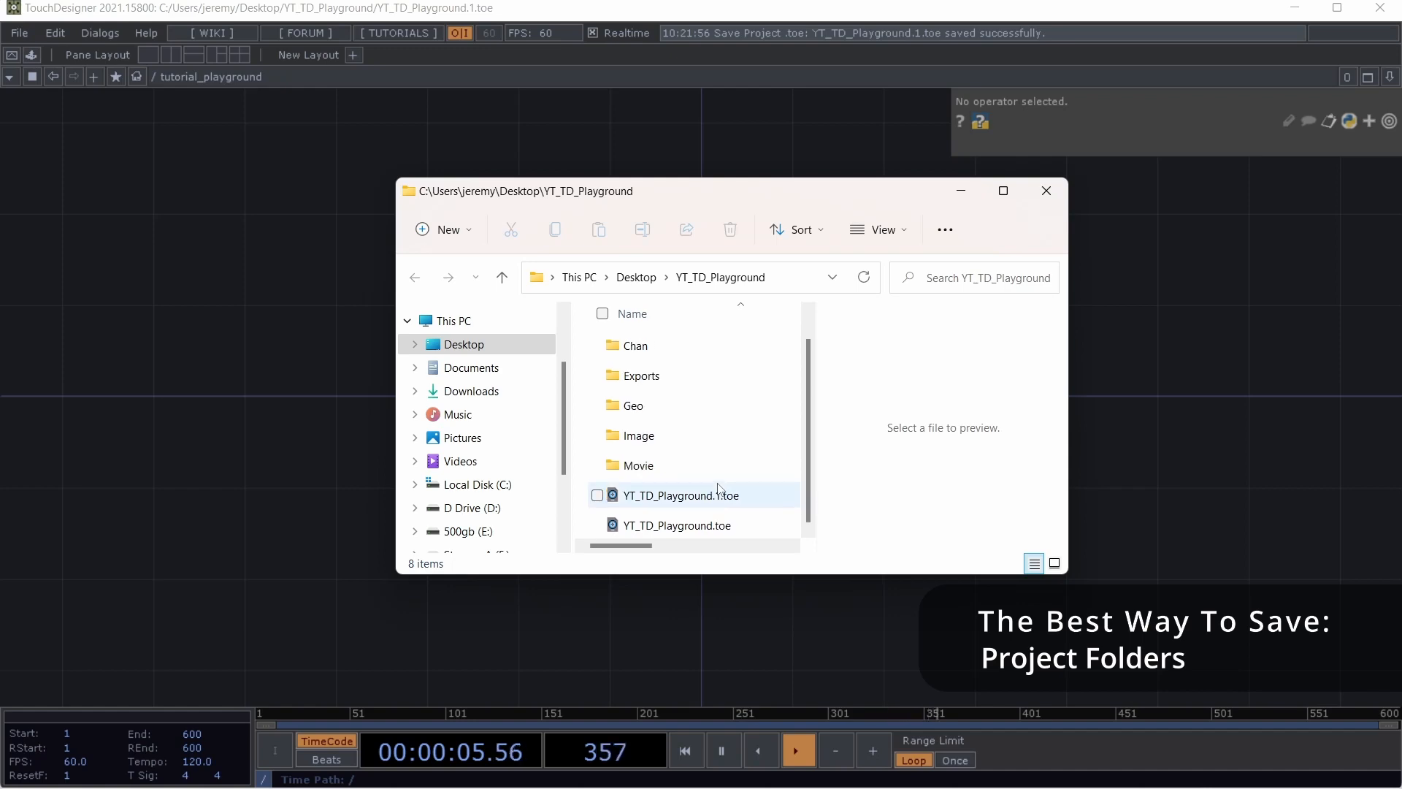
{"action": "left_click_drag", "start_coordinate": [739, 206], "coordinate": [632, 107]}
{"action": "double_click", "coordinate": [632, 106]}
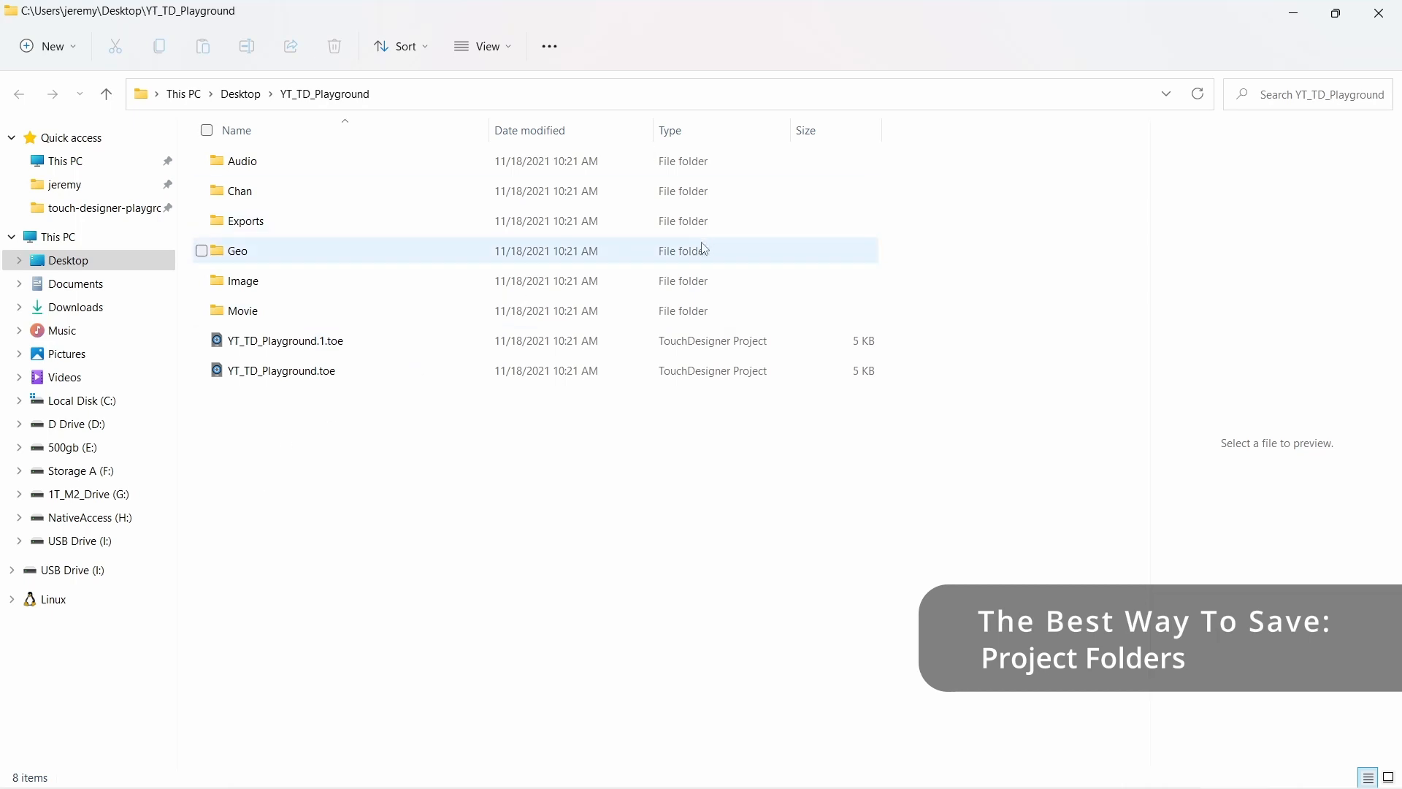
{"action": "key", "text": "alt+Tab"}
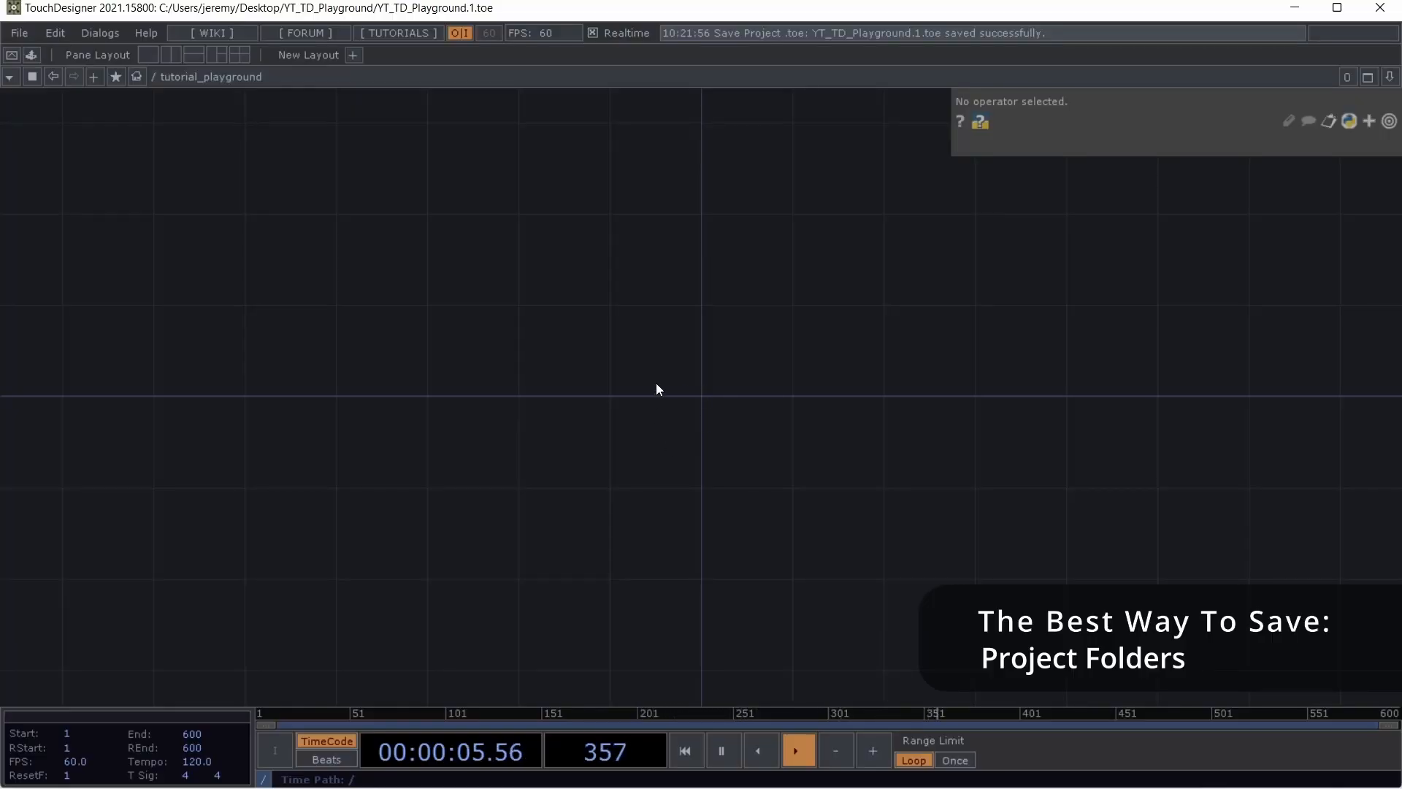
{"action": "key", "text": "ctrl+s"}
{"action": "key", "text": "alt+Tab"}
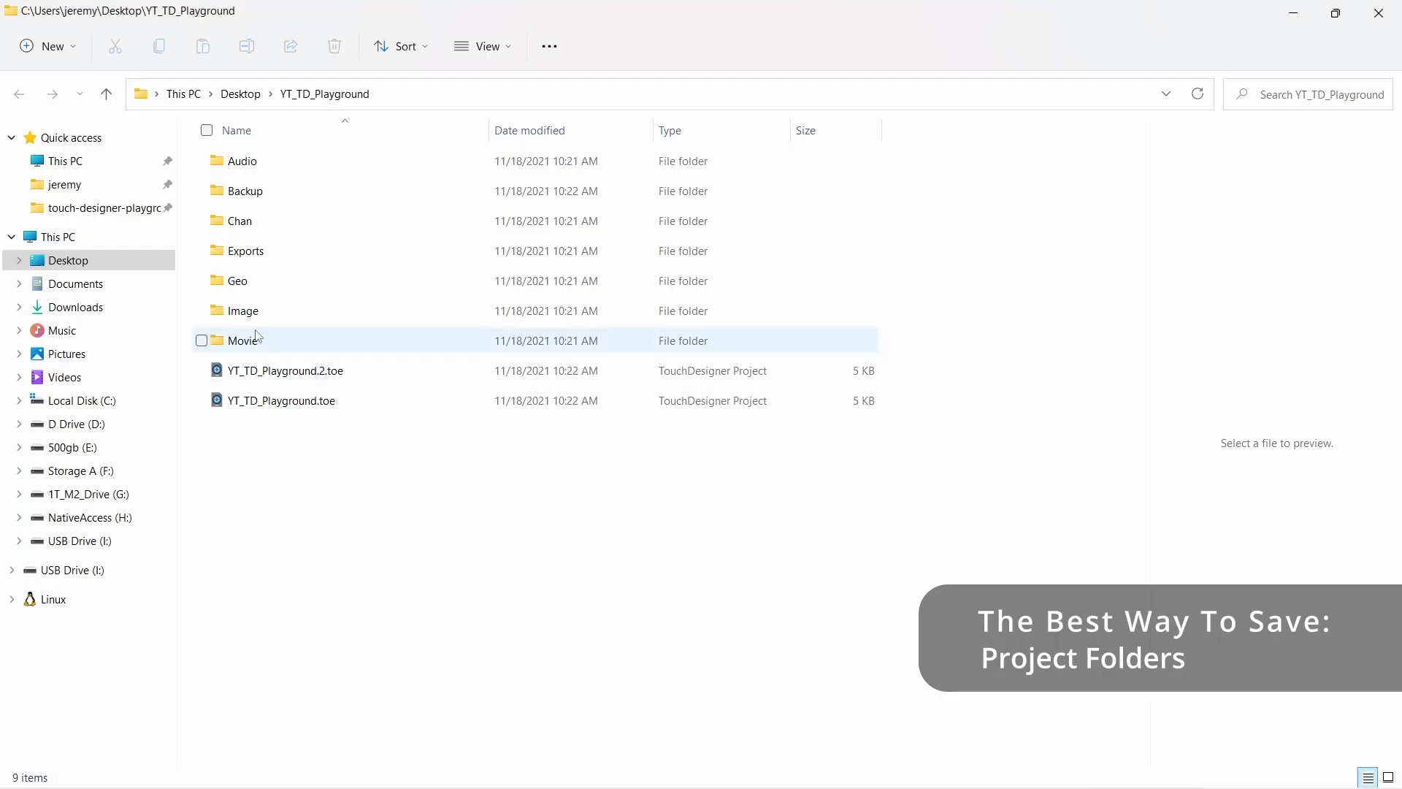
Open the Backup folder in a separate window and move it aside to compare it with the project folder
{"action": "left_click", "coordinate": [247, 191]}
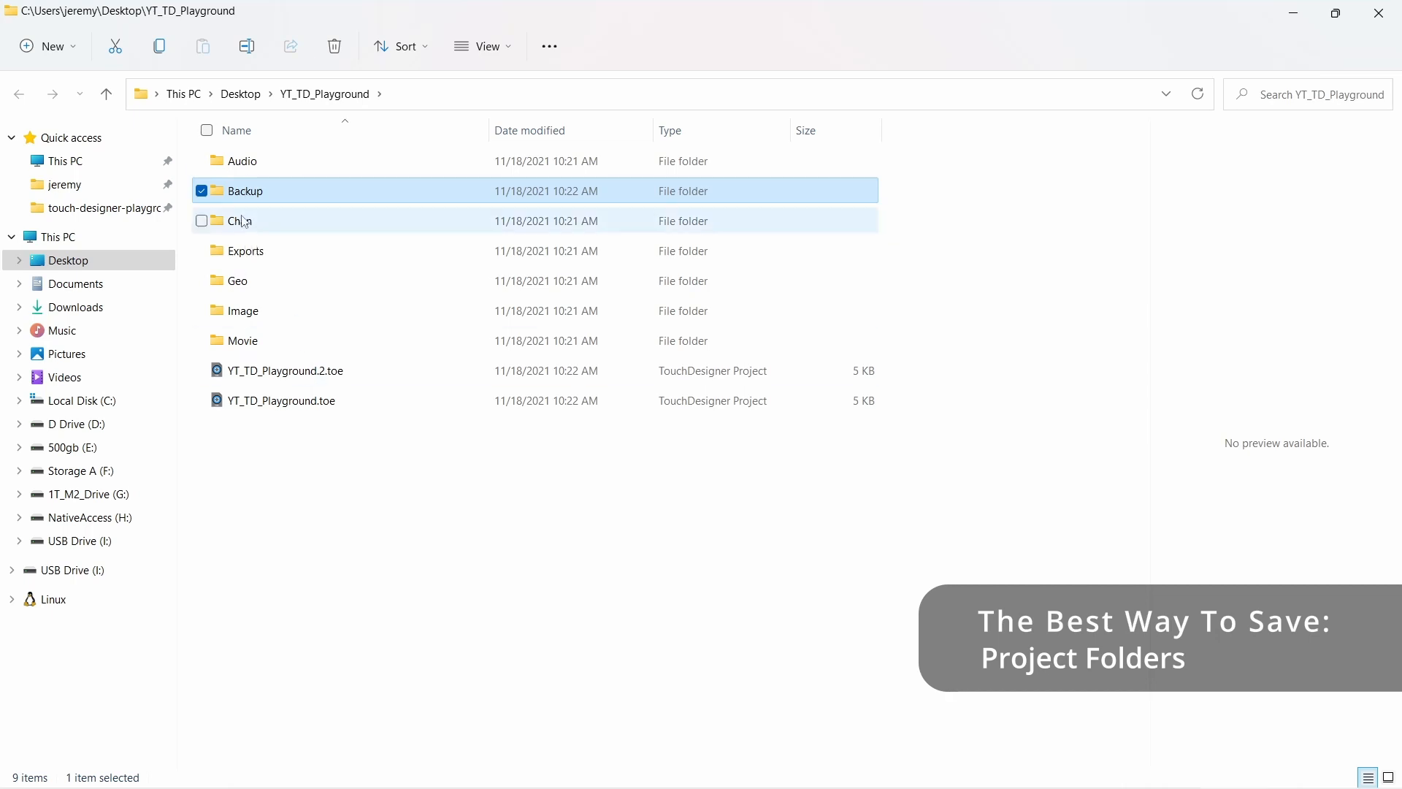
{"action": "right_click", "coordinate": [253, 198]}
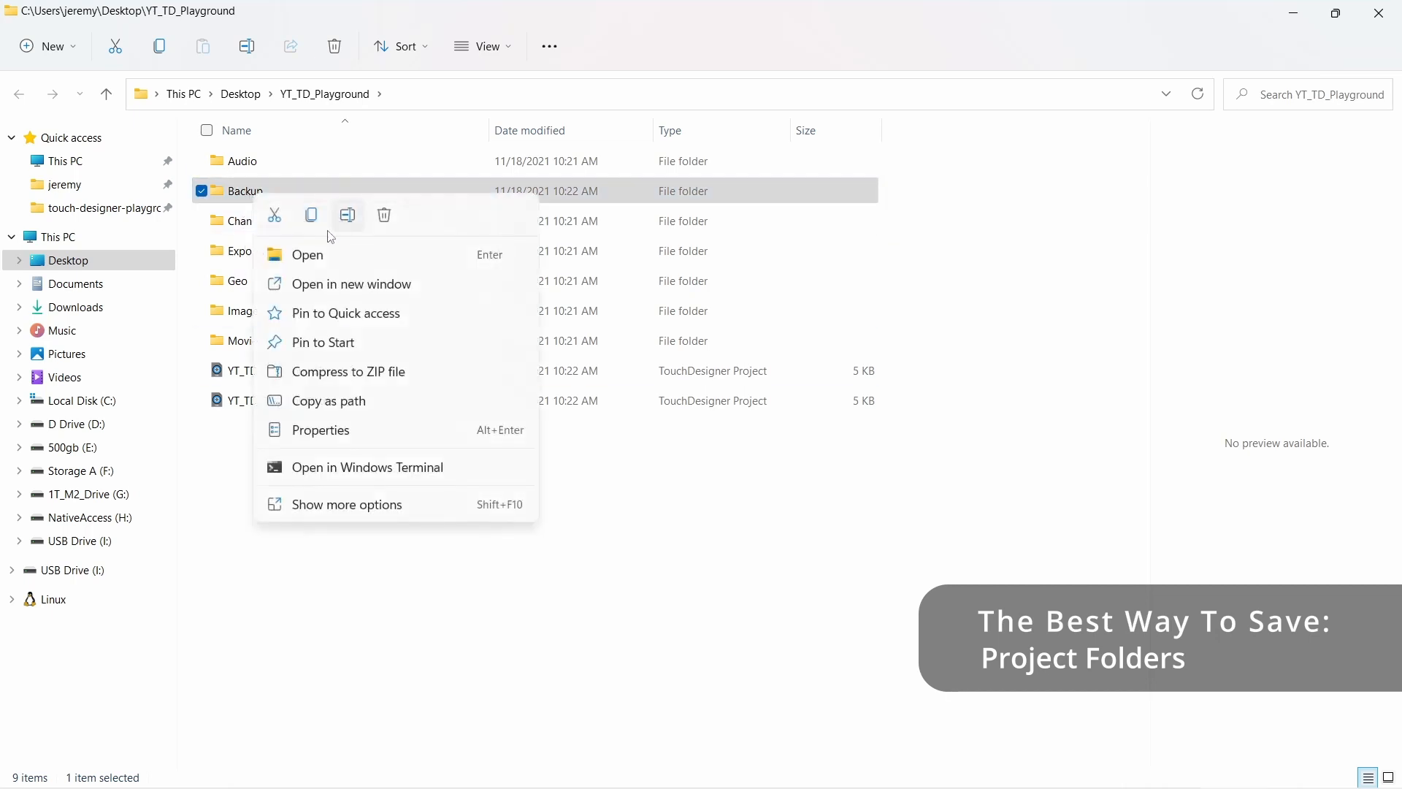
{"action": "left_click", "coordinate": [332, 287]}
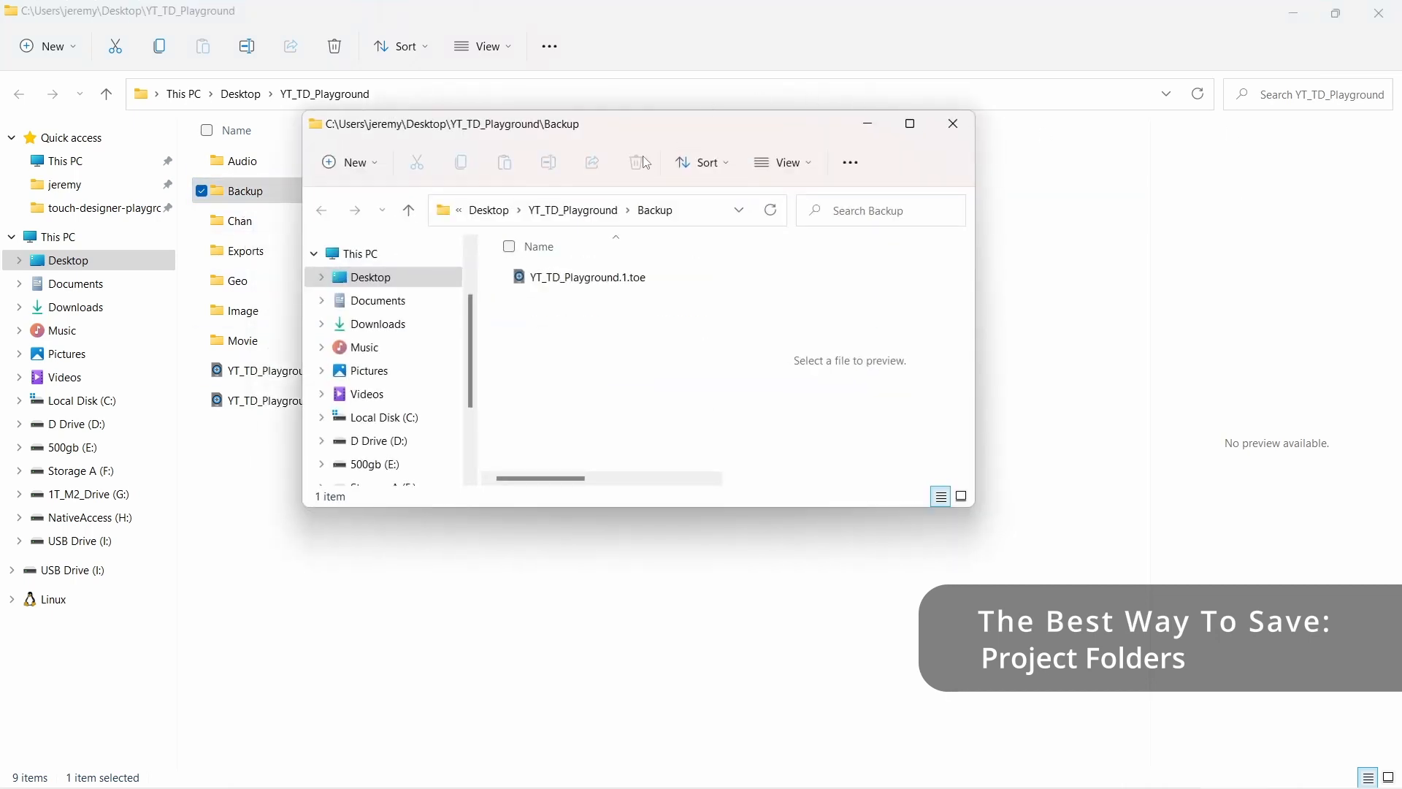
{"action": "left_click_drag", "start_coordinate": [661, 124], "coordinate": [941, 150]}
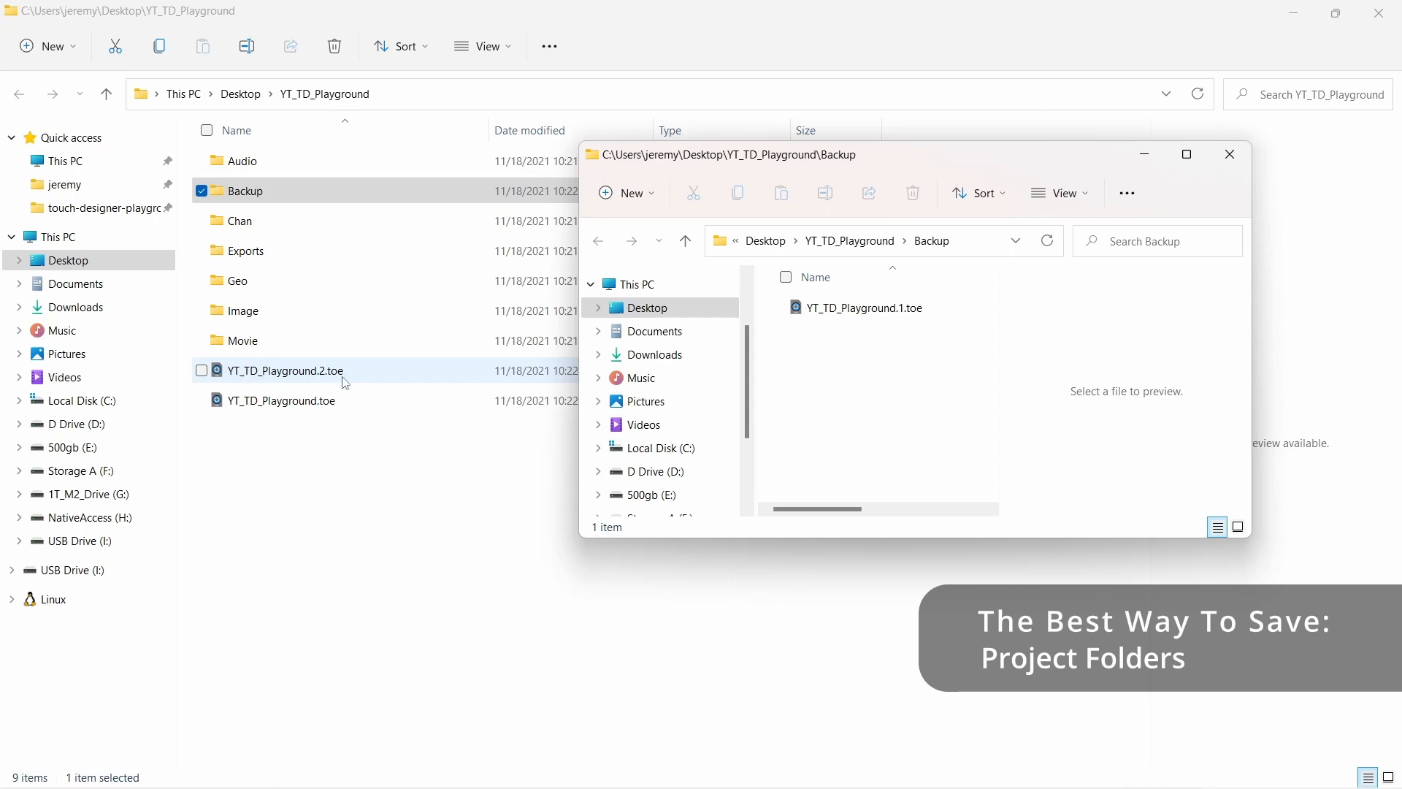
Save another version of the project from TouchDesigner and check the project folder and its Backup folder
{"action": "left_click", "coordinate": [360, 190]}
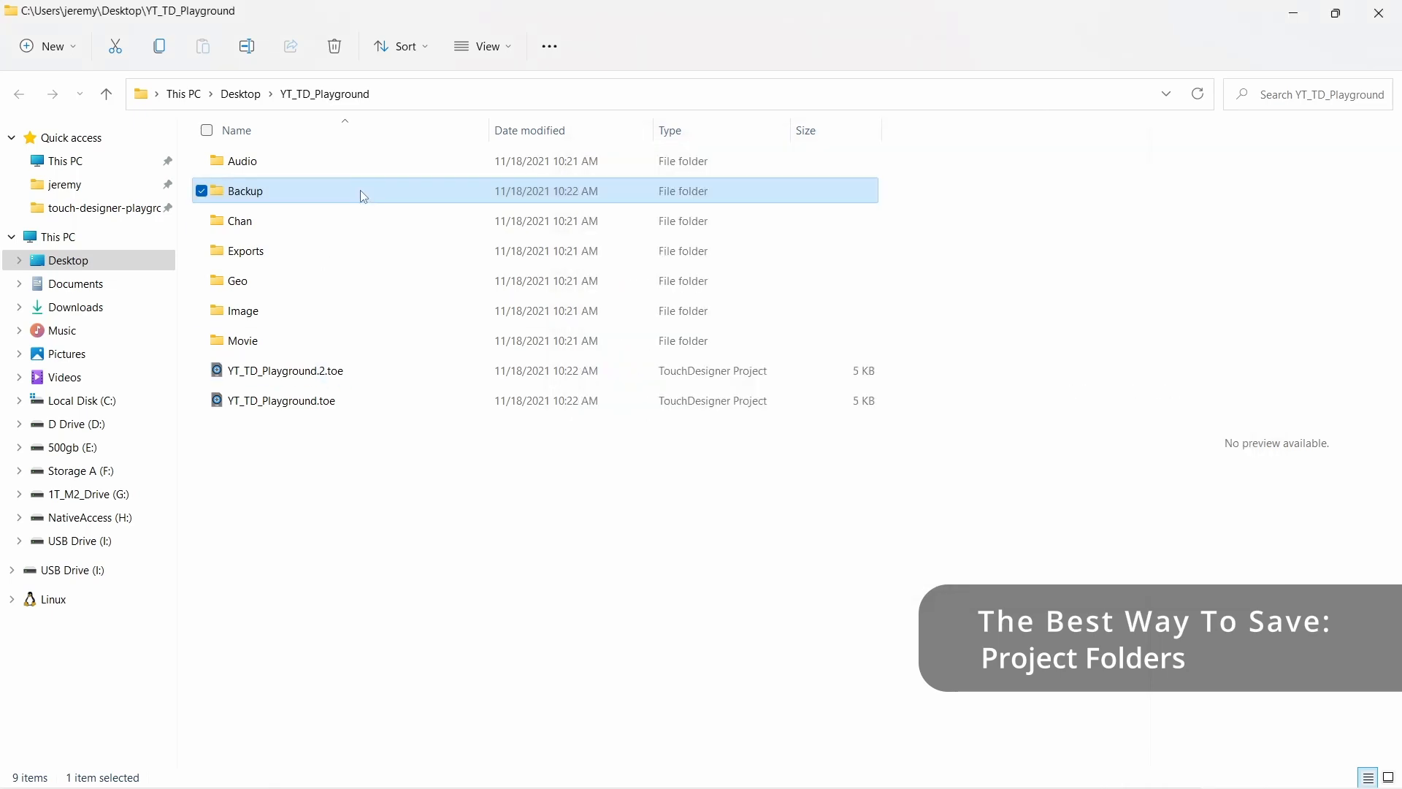
{"action": "key", "text": "alt+Tab"}
{"action": "key", "text": "alt+Tab"}
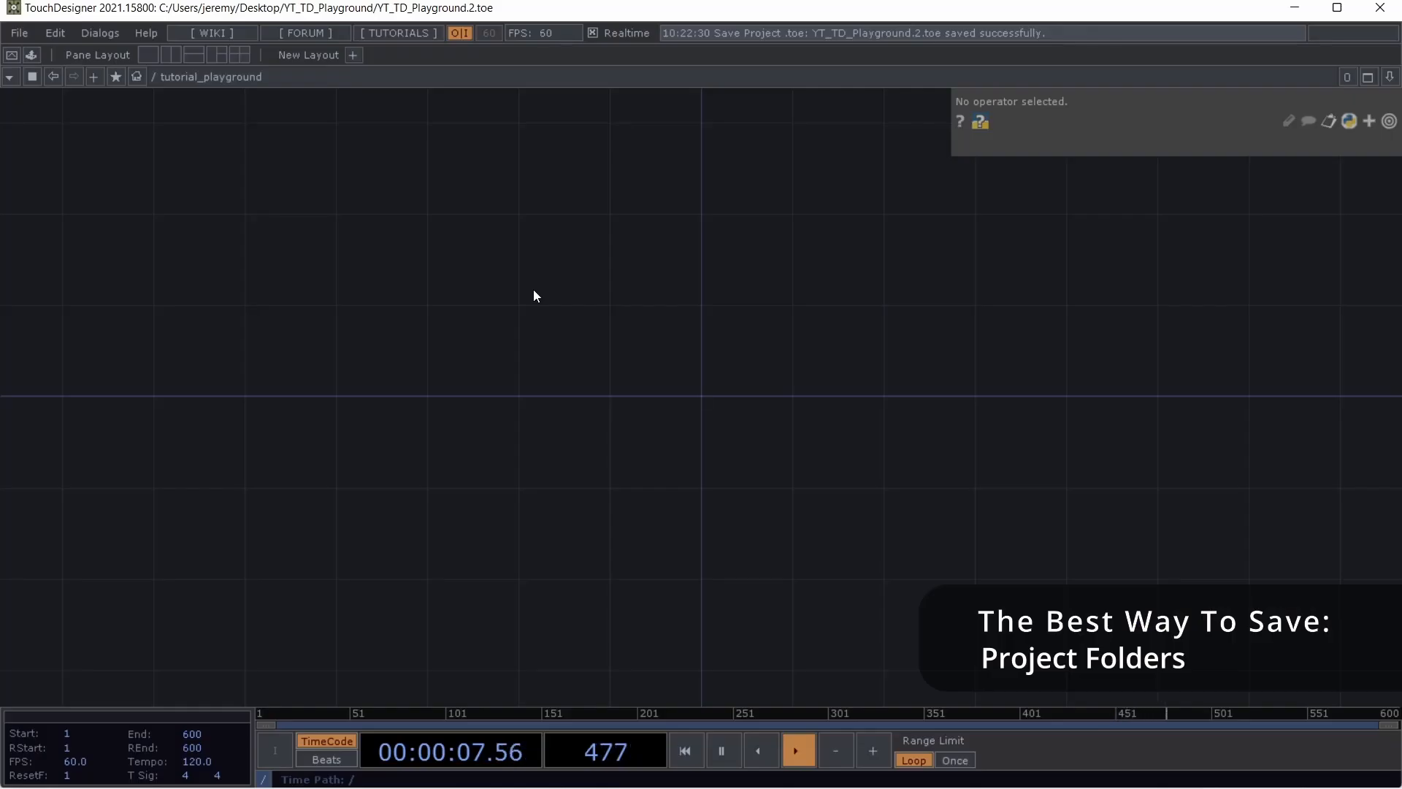
{"action": "key", "text": "alt+Tab"}
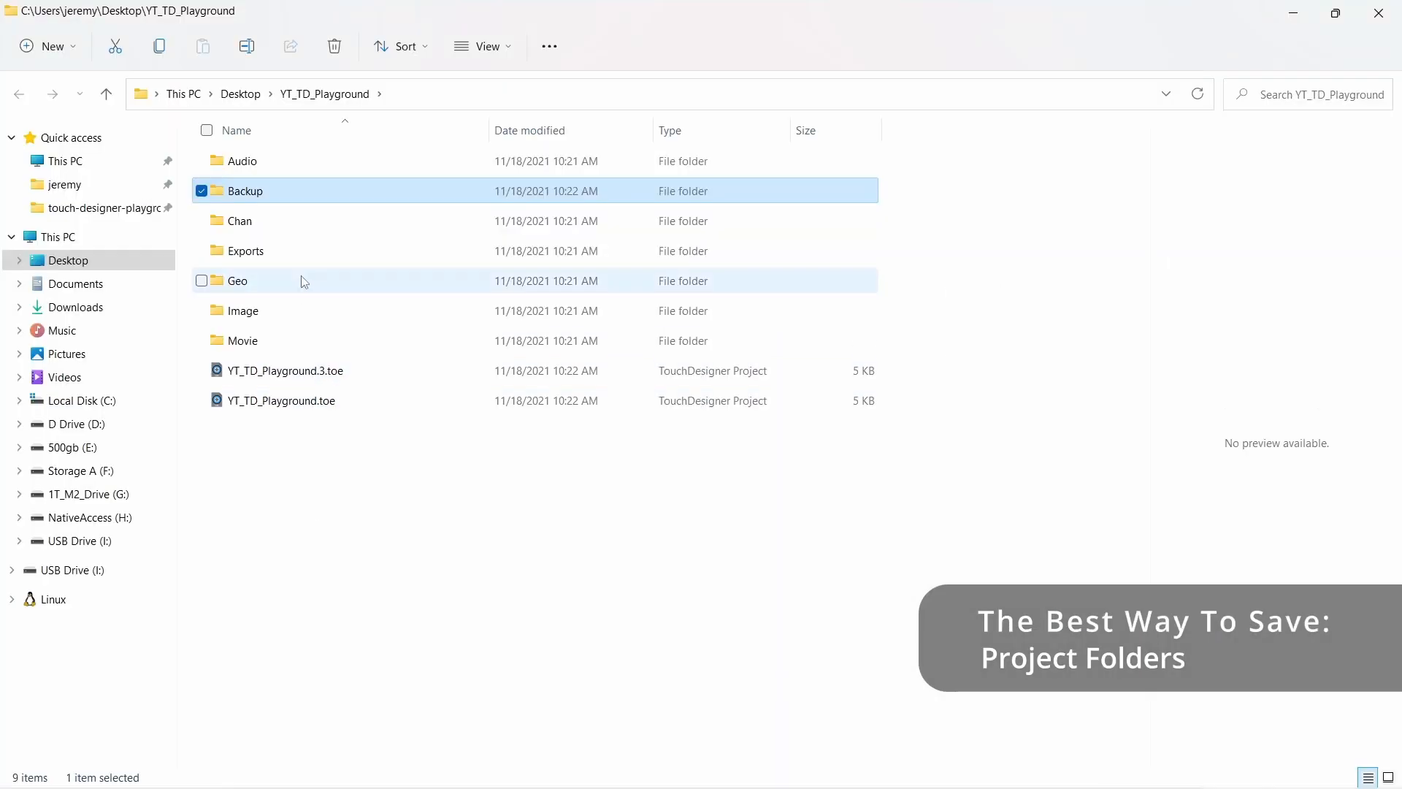
{"action": "key", "text": "alt+Tab"}
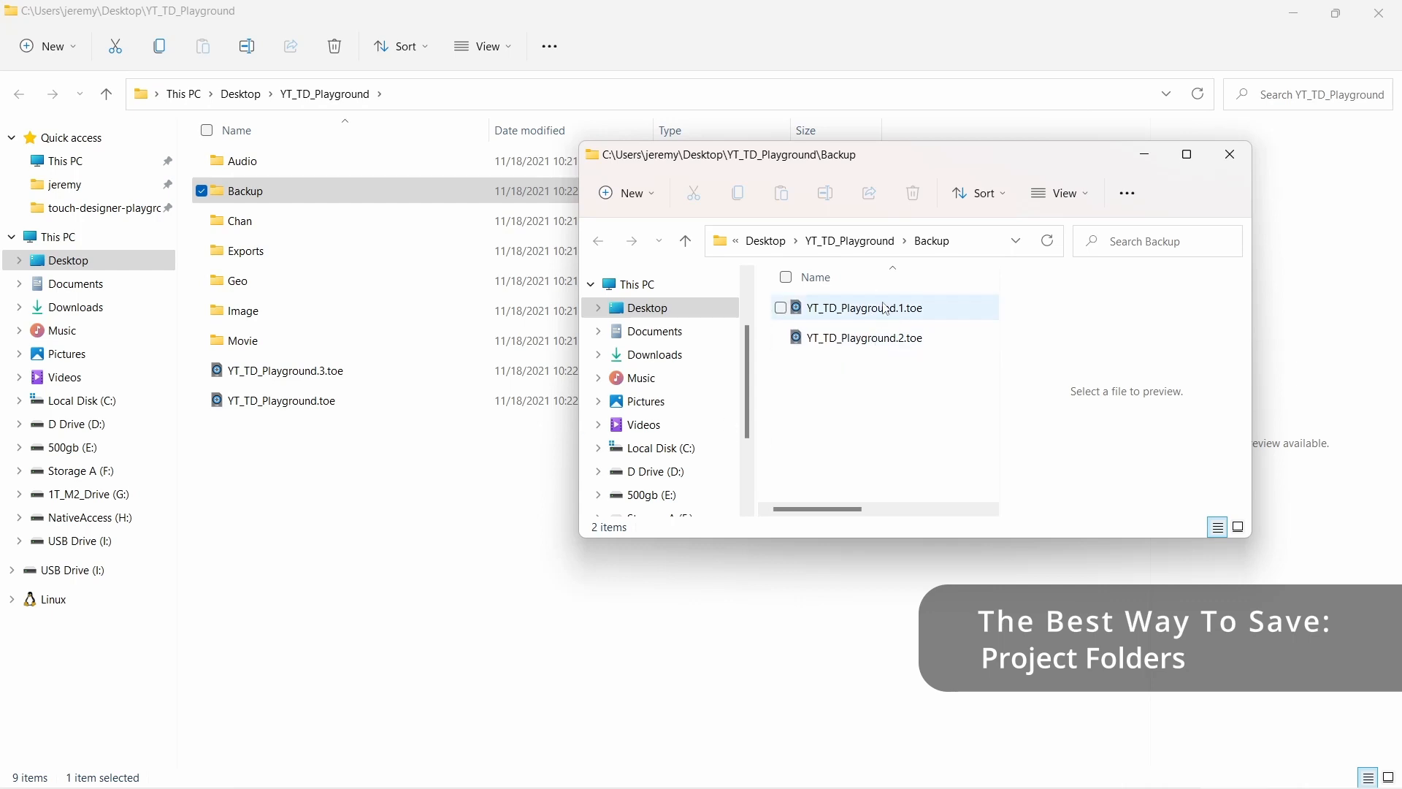
{"action": "key", "text": "alt+Tab"}
Minimize the YT_TD_Playground folder window and close the Backup folder window to return to TouchDesigner
{"action": "left_click", "coordinate": [408, 494]}
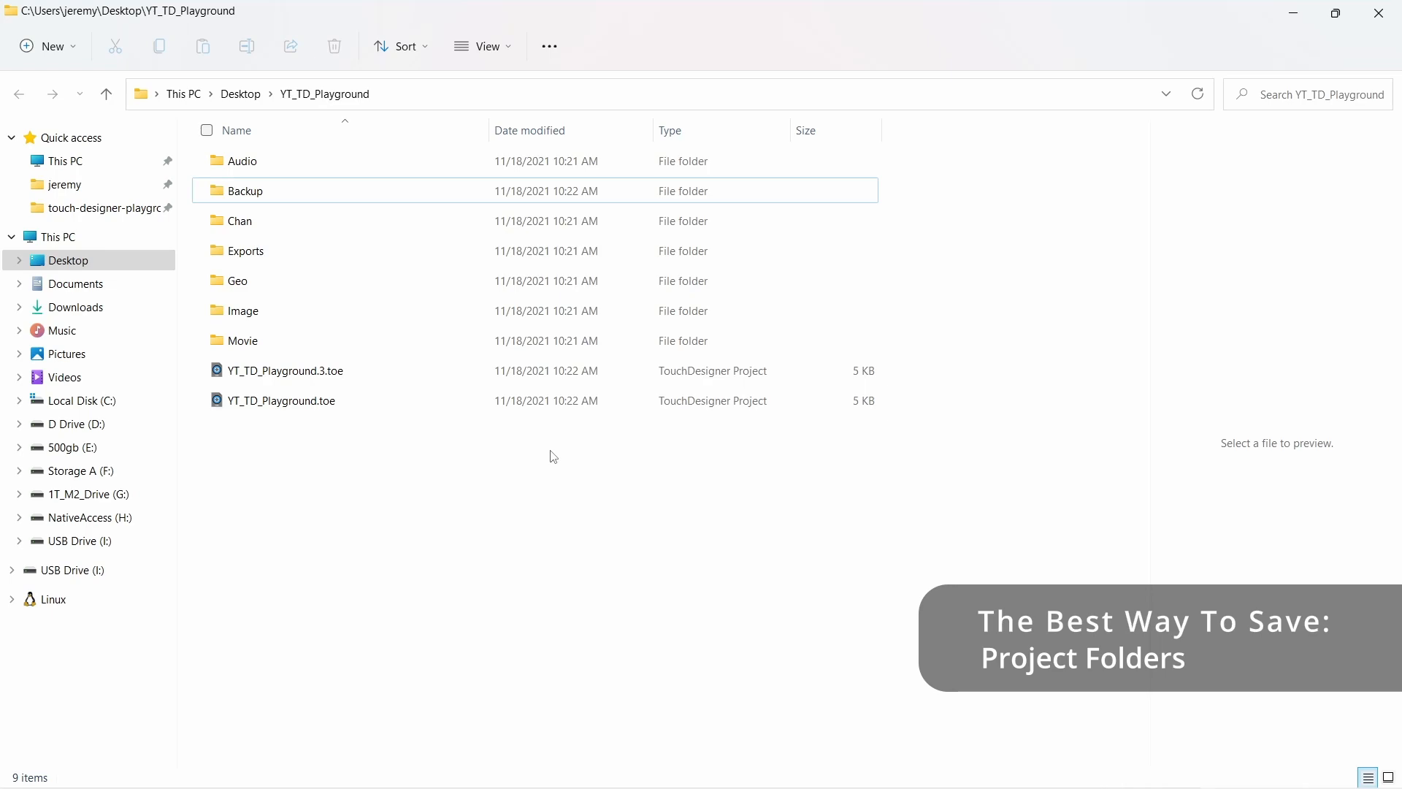
{"action": "left_click", "coordinate": [1293, 17]}
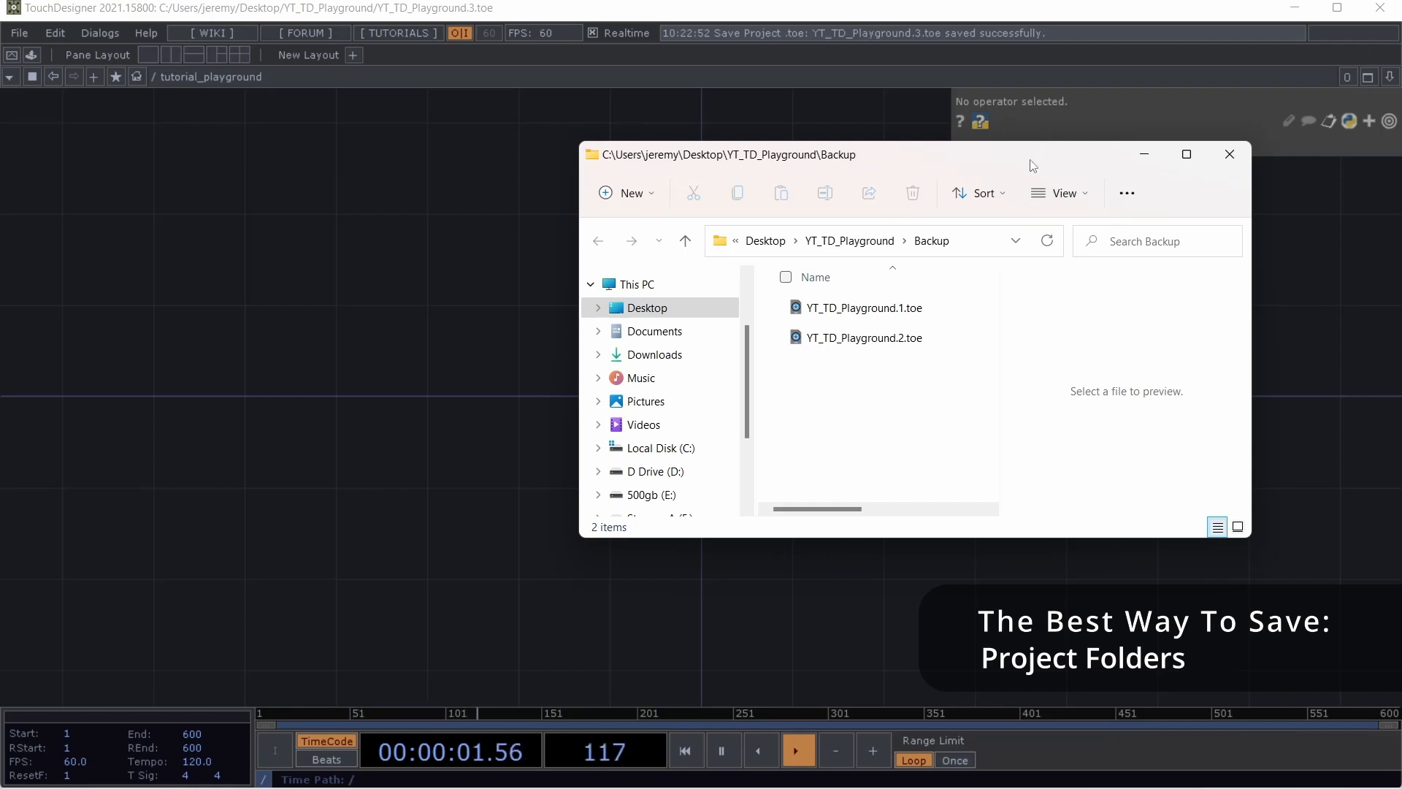
{"action": "left_click", "coordinate": [1229, 154]}
Go up to the root network to view its operators, and re-enter the tutorial_playground container
{"action": "scroll", "coordinate": [816, 376], "scroll_direction": "up", "scroll_amount": 3}
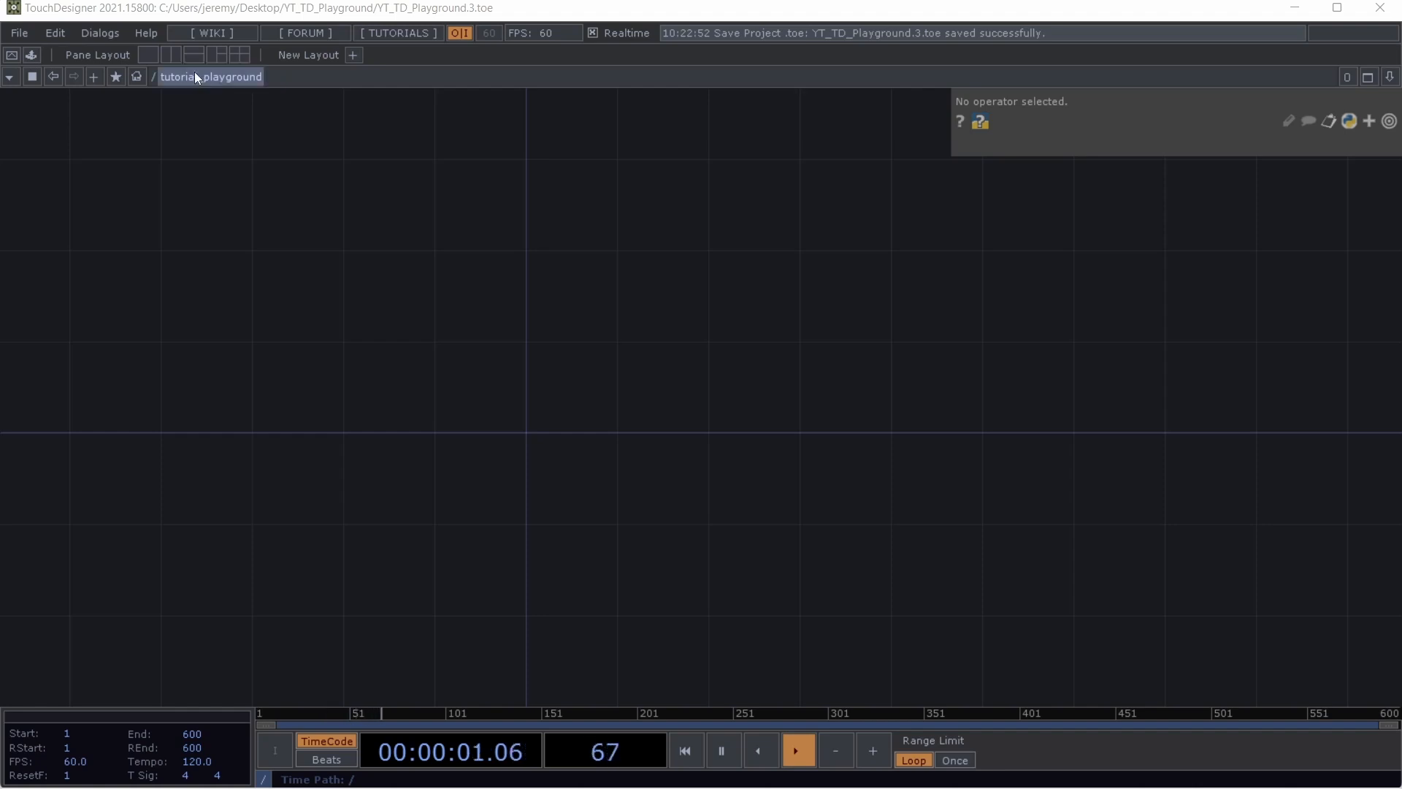
{"action": "left_click", "coordinate": [155, 79]}
{"action": "left_click", "coordinate": [157, 97]}
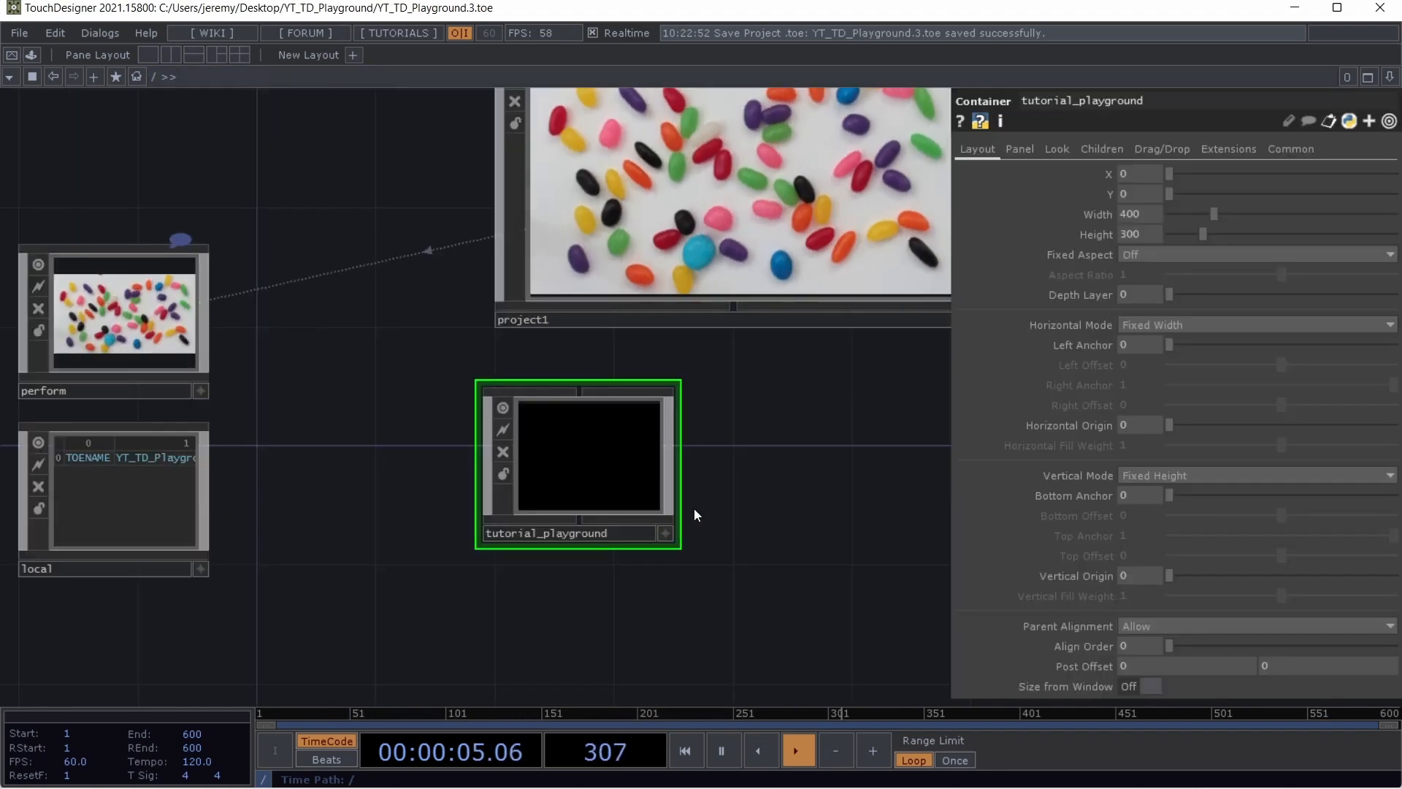
{"action": "scroll", "coordinate": [730, 475], "scroll_direction": "down", "scroll_amount": 2}
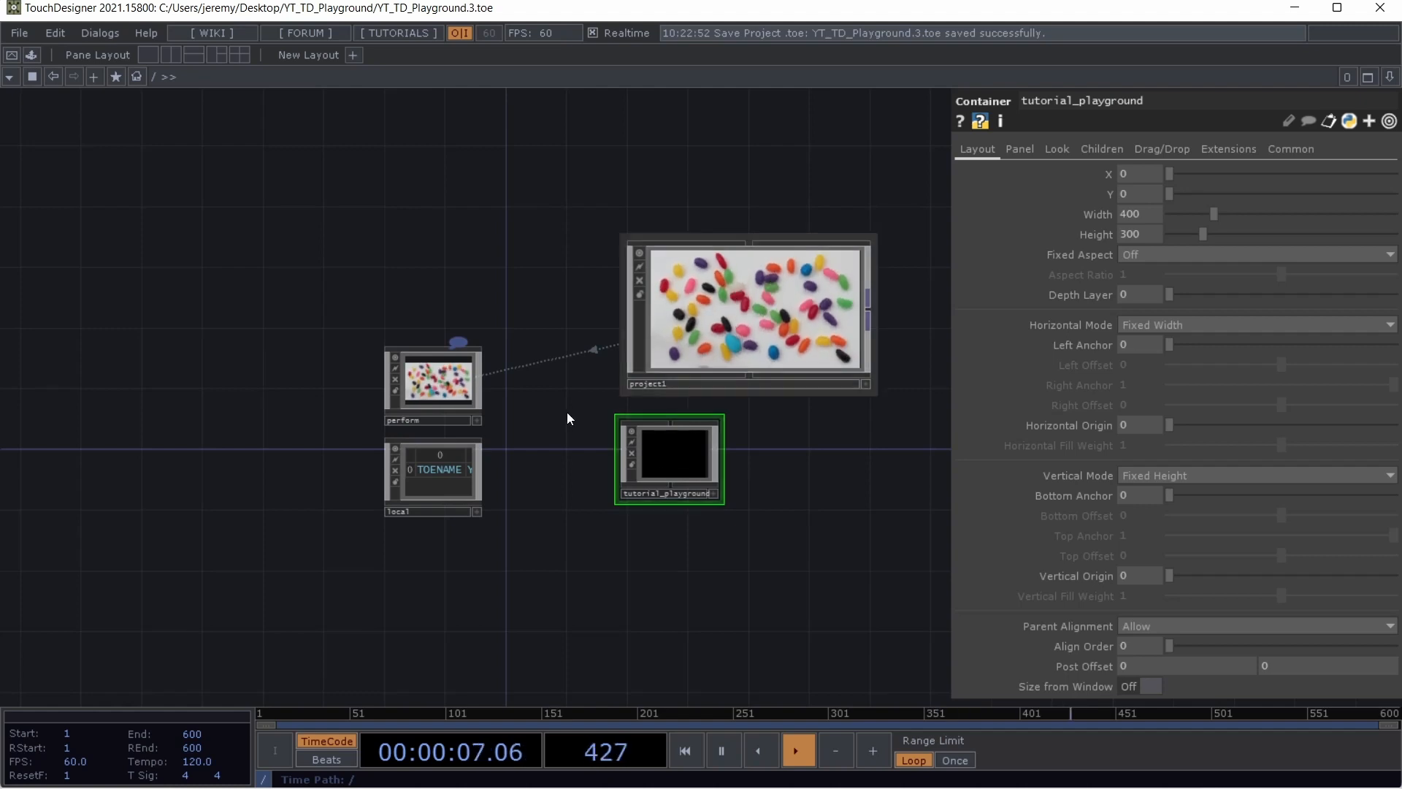
{"action": "double_click", "coordinate": [679, 459]}
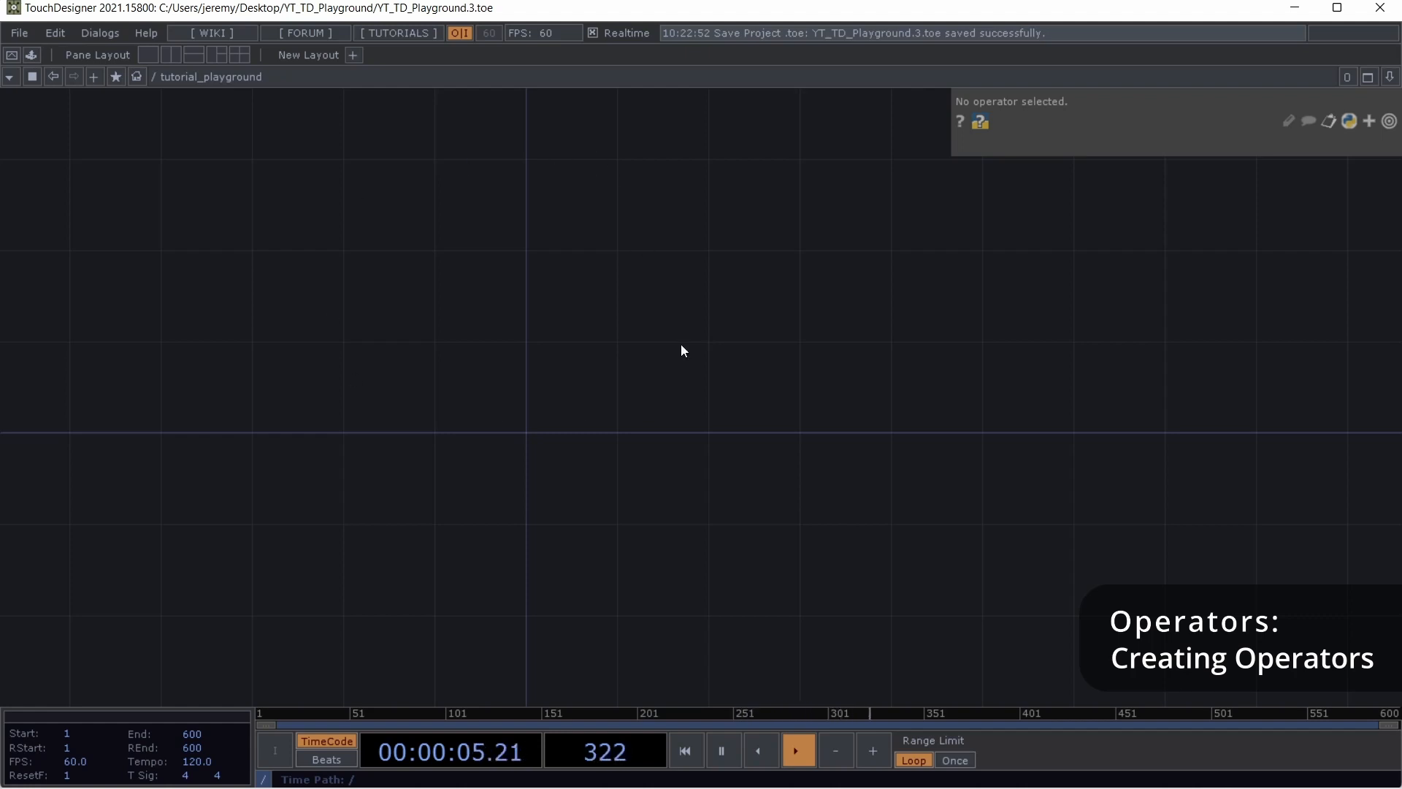
Create a Movie File In TOP in the tutorial_playground network, just above the horizontal origin line
{"action": "double_click", "coordinate": [620, 288]}
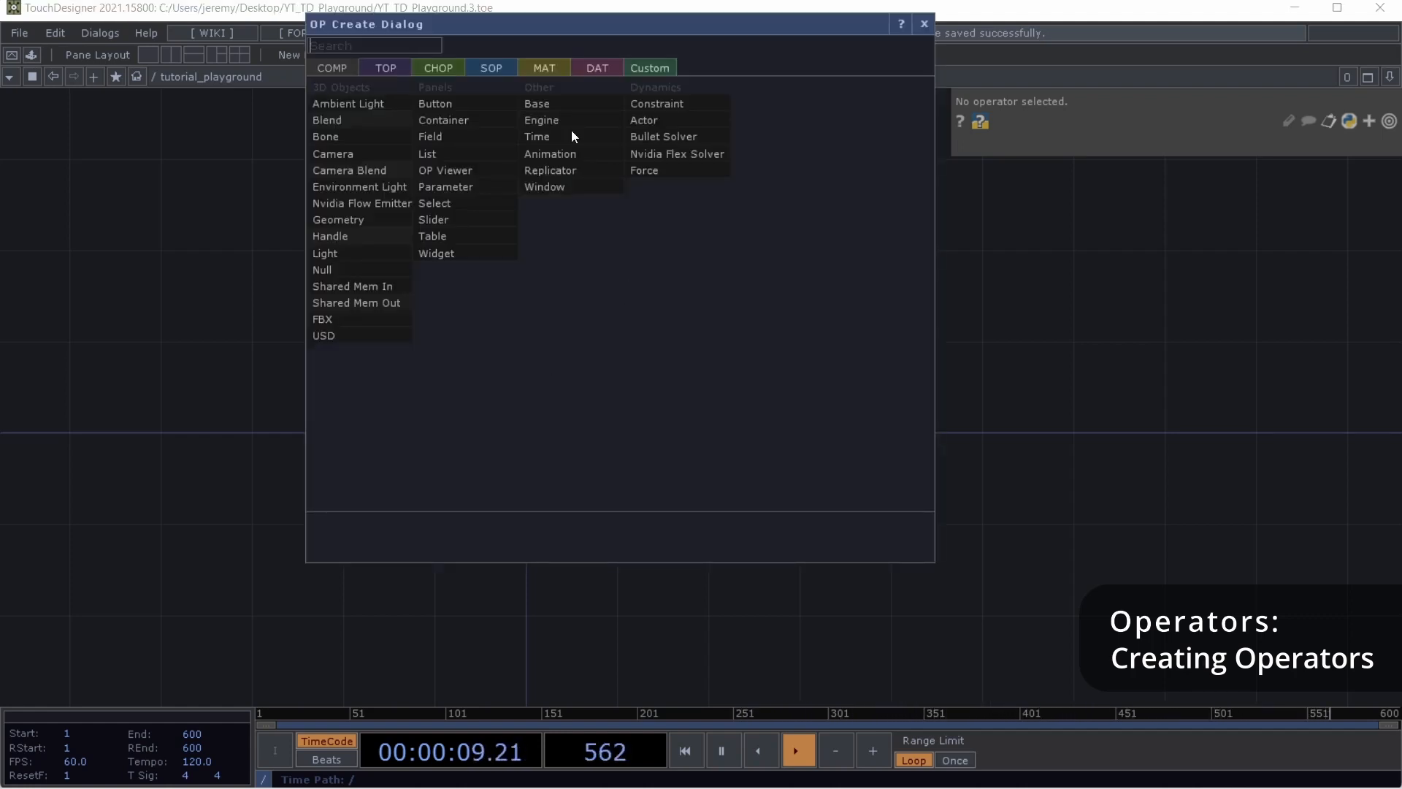
{"action": "left_click_drag", "start_coordinate": [557, 29], "coordinate": [677, 152]}
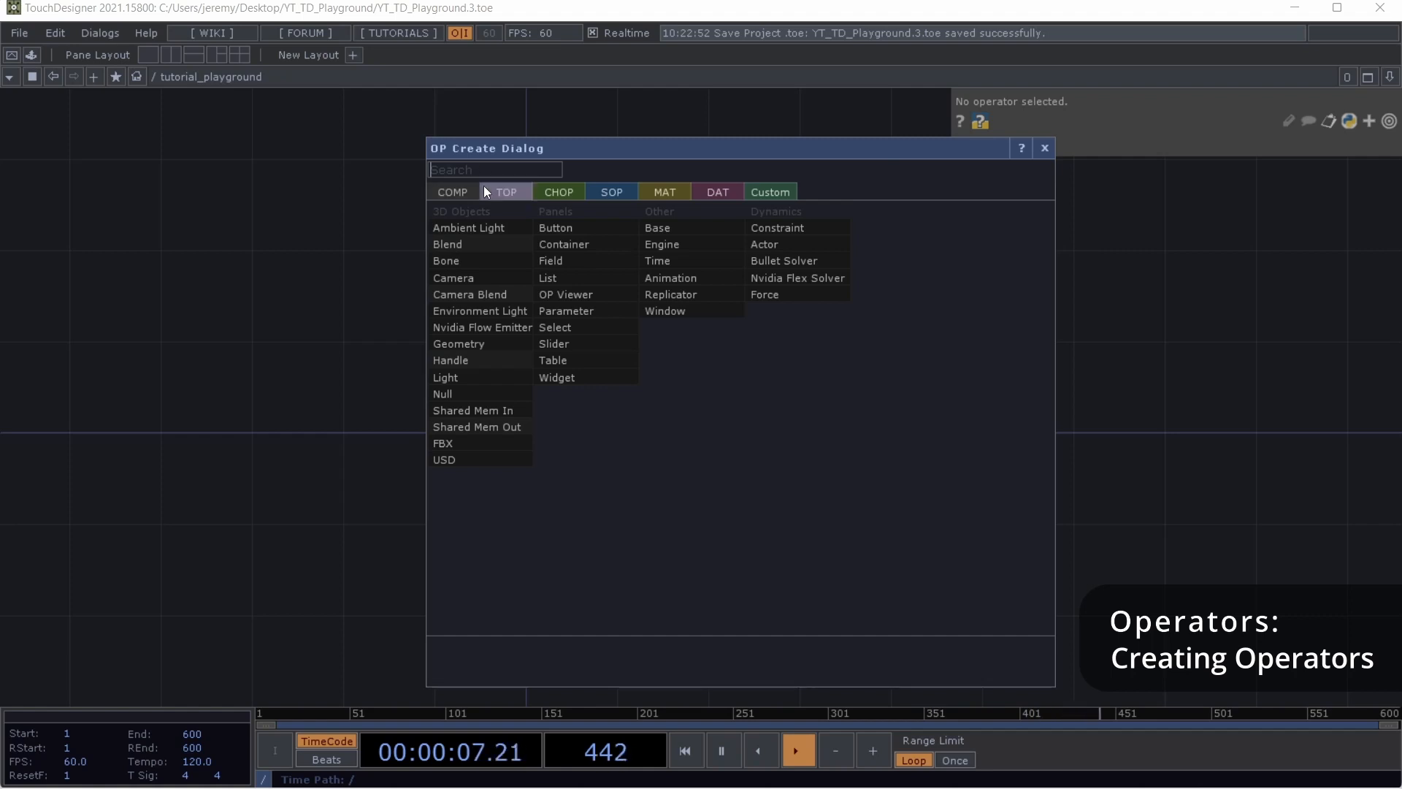
{"action": "left_click", "coordinate": [501, 192]}
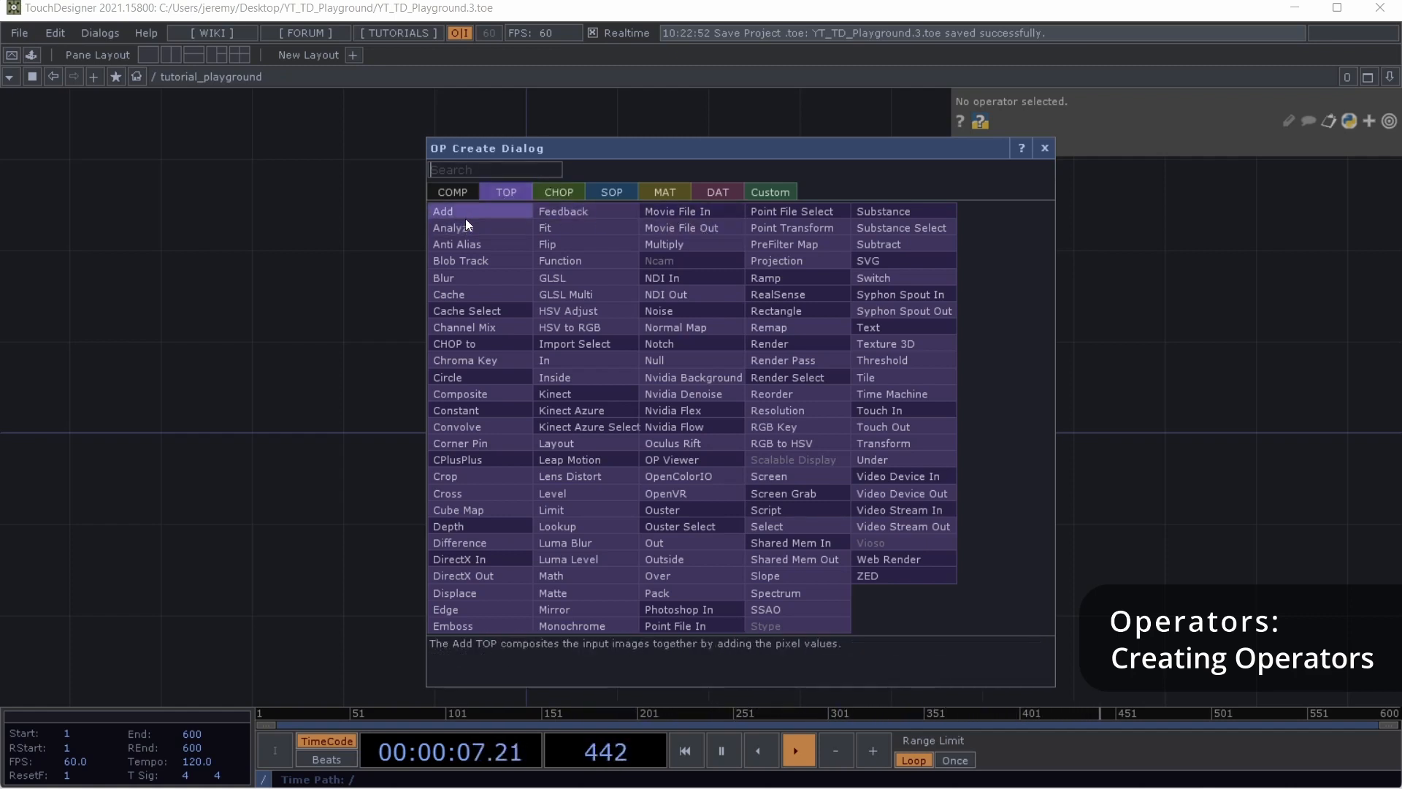
{"action": "left_click", "coordinate": [690, 213]}
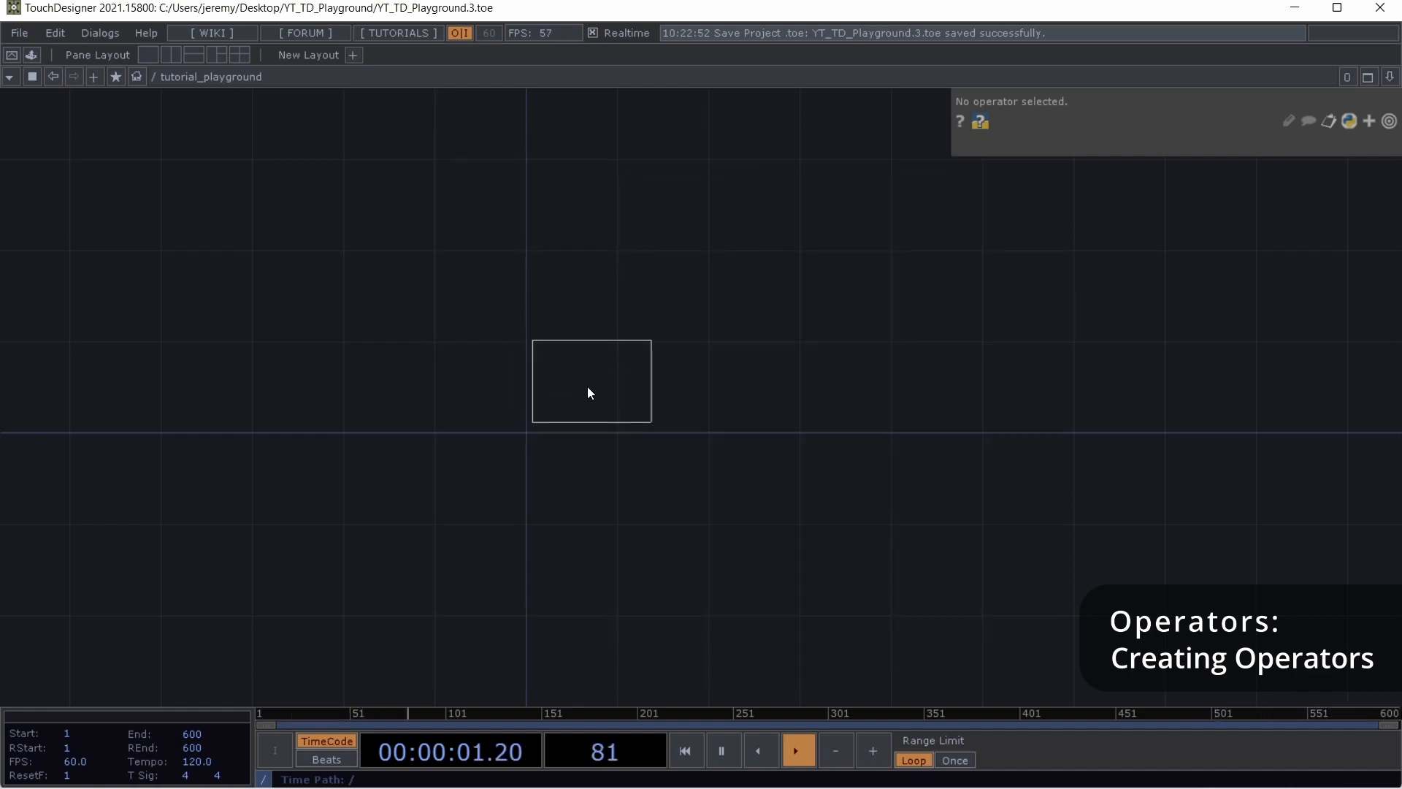
{"action": "left_click", "coordinate": [587, 387]}
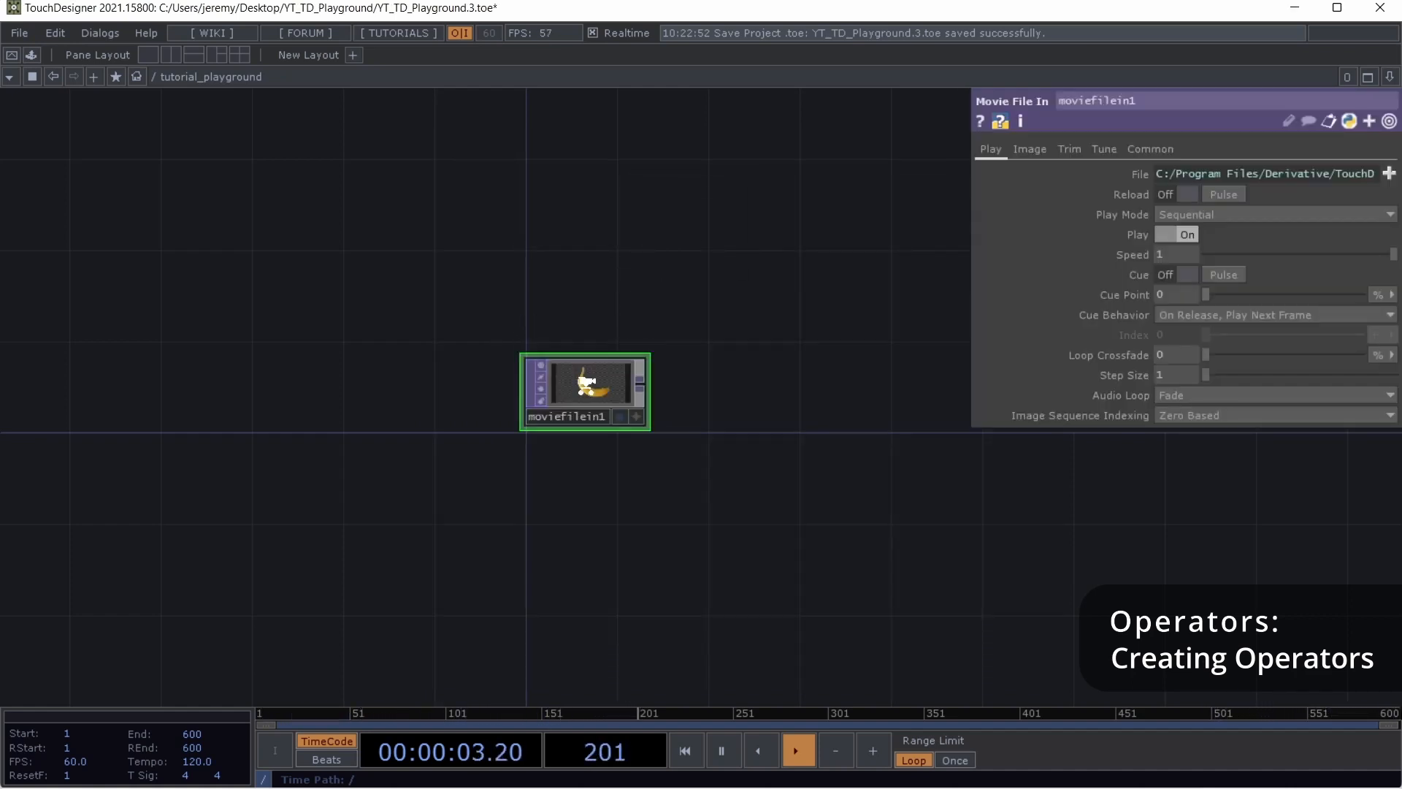
Load Movie.1.mp4 from the Samples/Map/Nature folder as the Movie File In operator's file
{"action": "scroll", "coordinate": [587, 387], "scroll_direction": "up", "scroll_amount": 5}
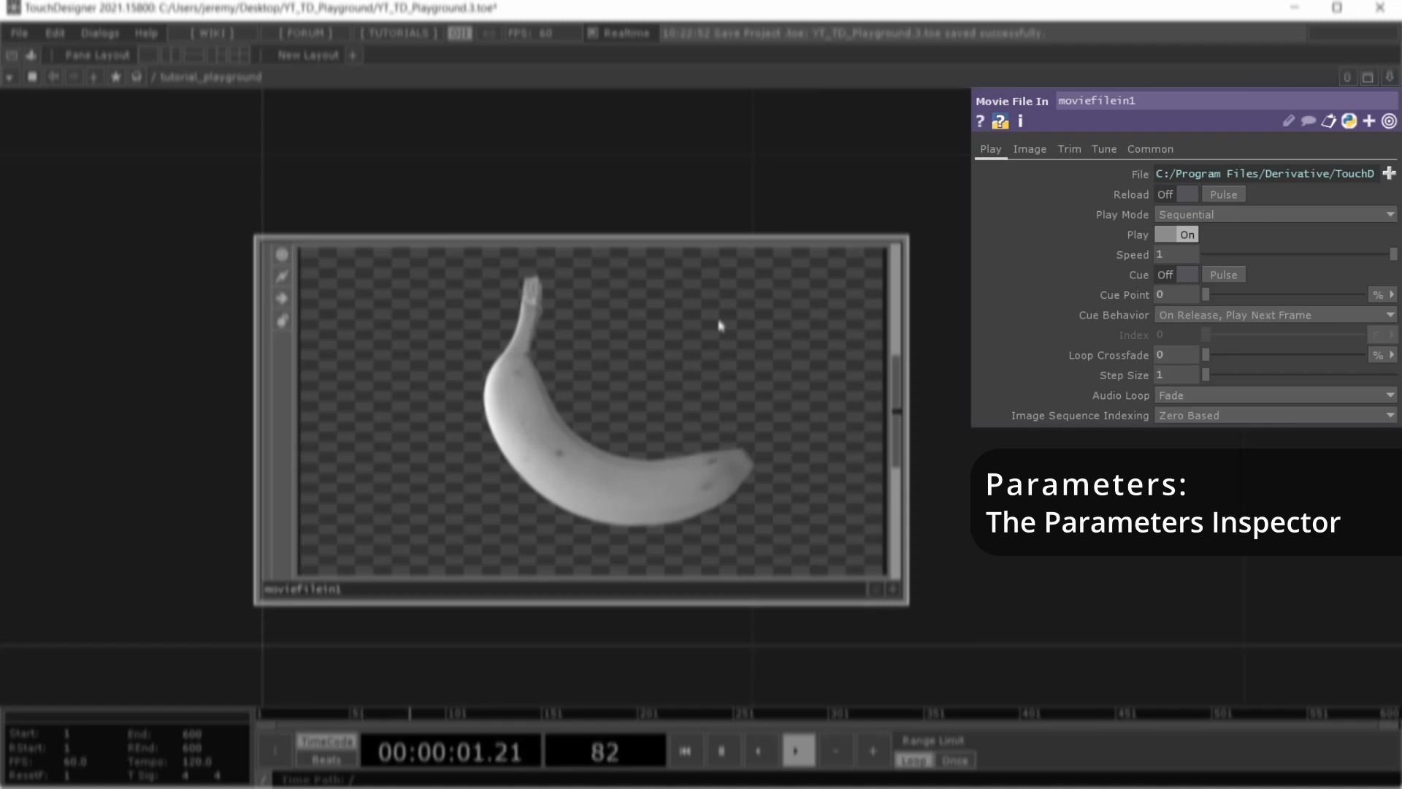
{"action": "scroll", "coordinate": [720, 326], "scroll_direction": "down", "scroll_amount": 2}
{"action": "left_click_drag", "start_coordinate": [960, 462], "coordinate": [753, 463]}
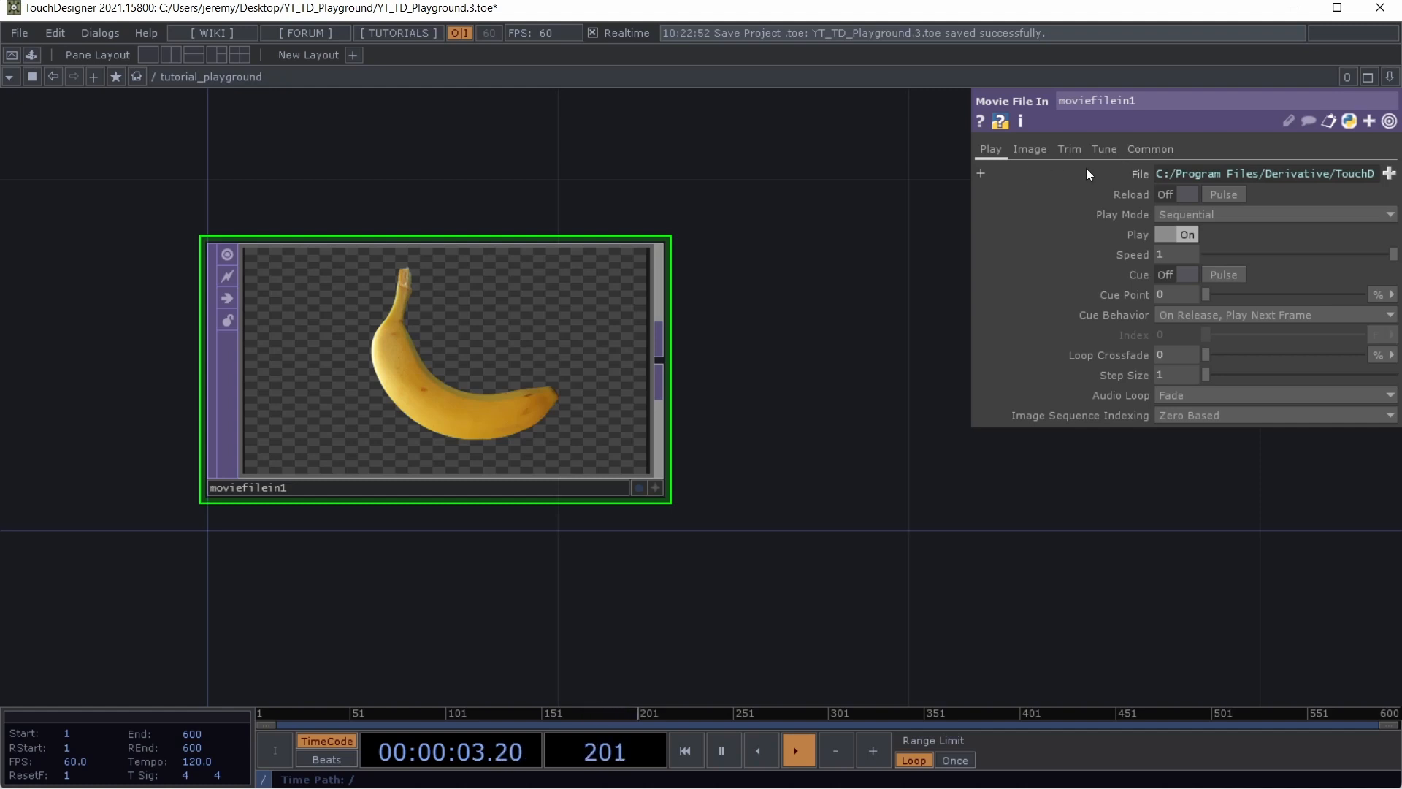
{"action": "left_click", "coordinate": [1389, 174]}
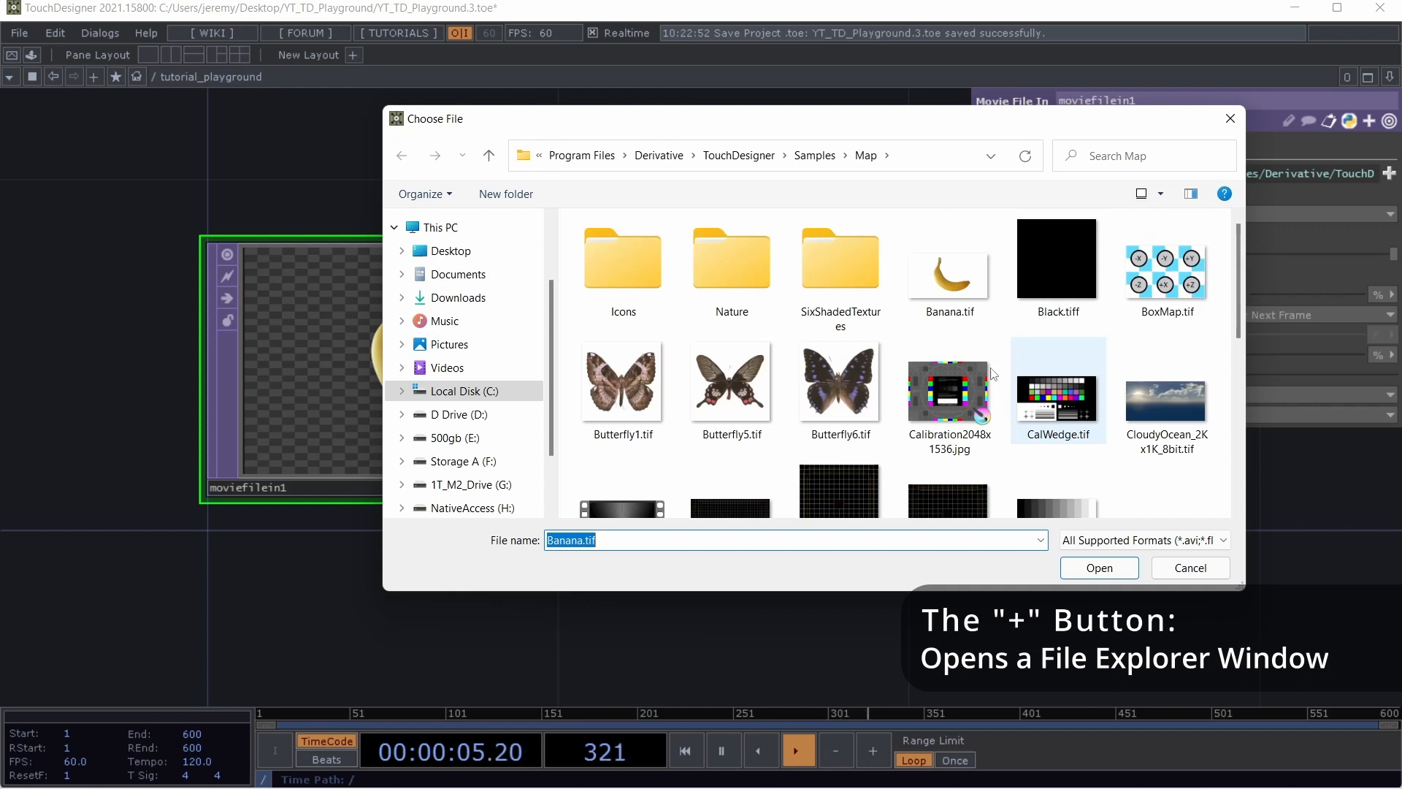
{"action": "double_click", "coordinate": [724, 274]}
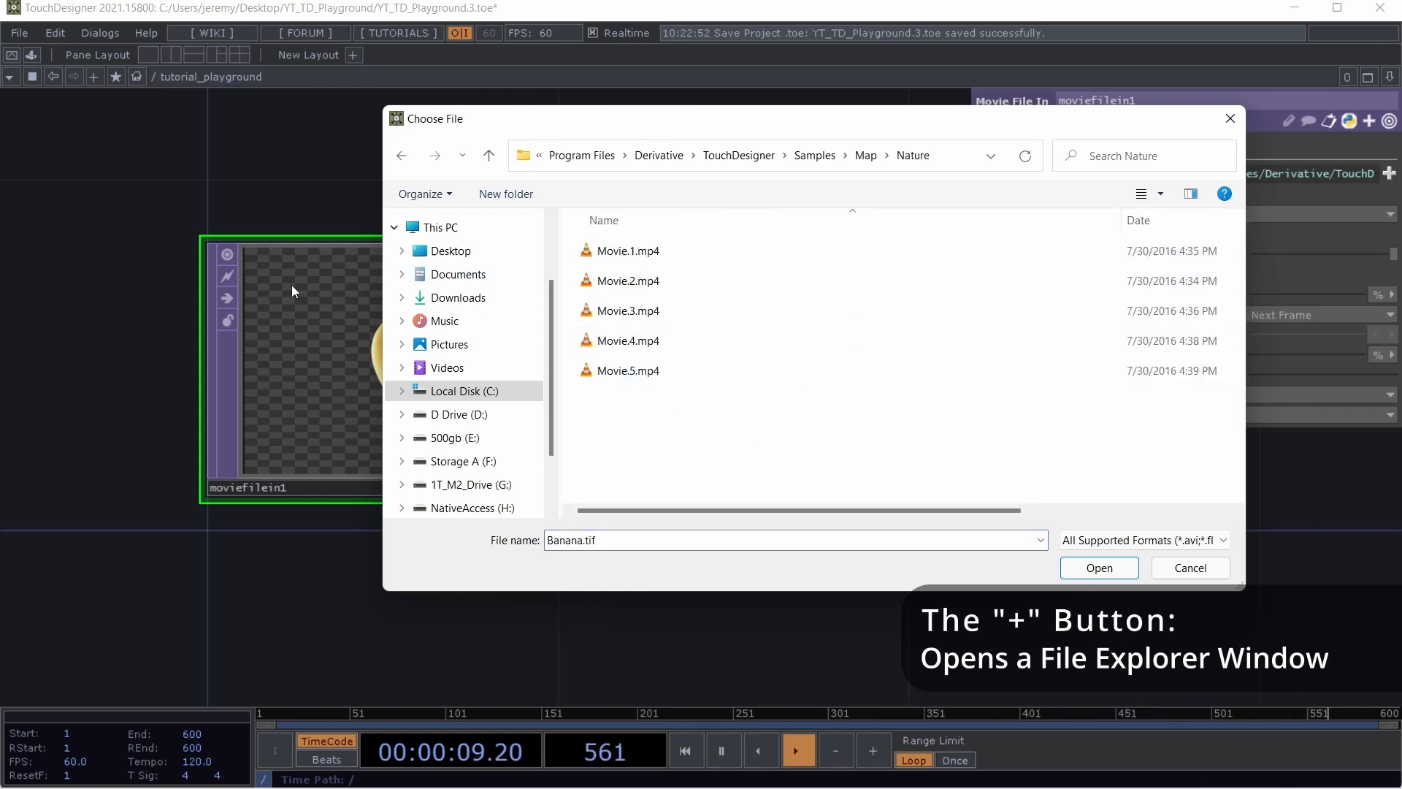
{"action": "left_click", "coordinate": [611, 252]}
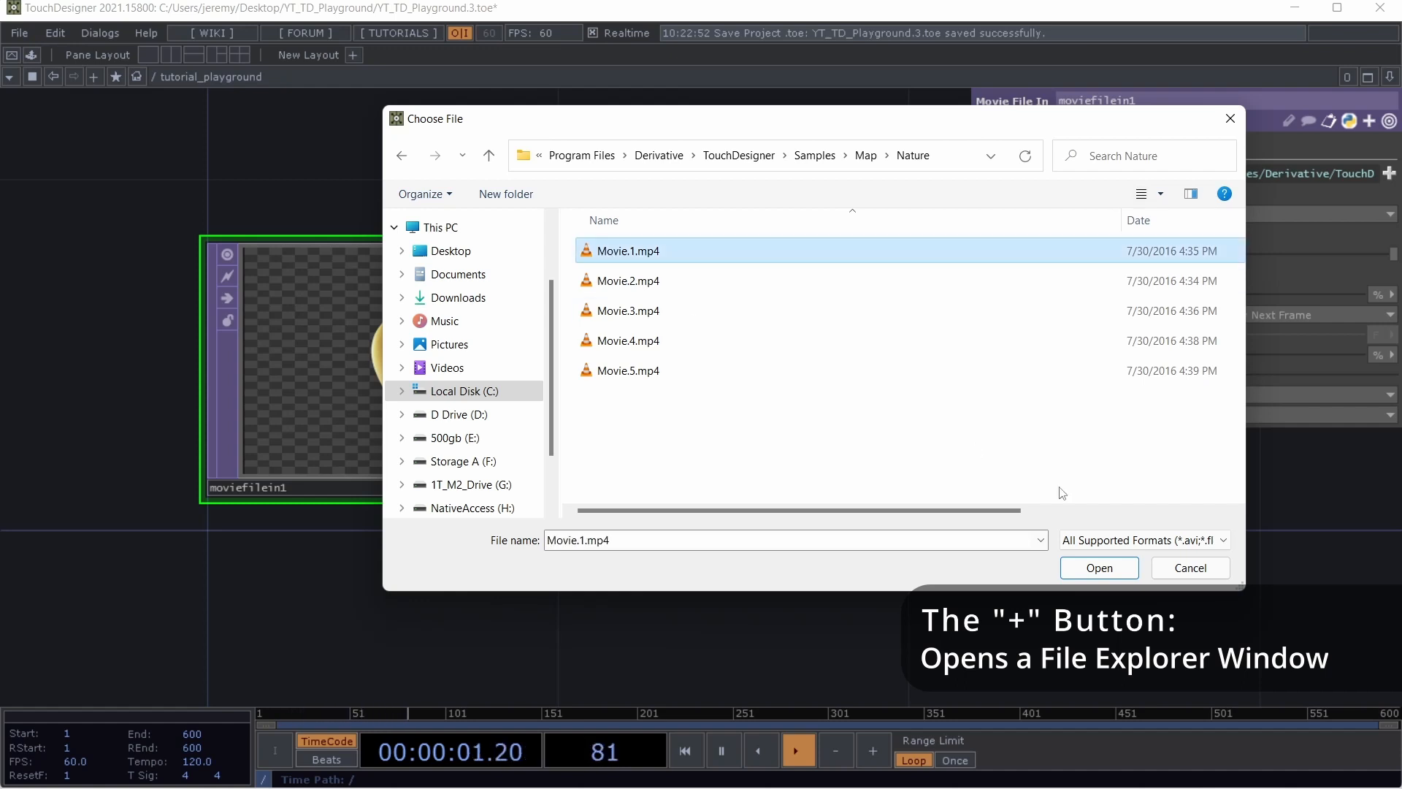
{"action": "left_click", "coordinate": [1101, 571]}
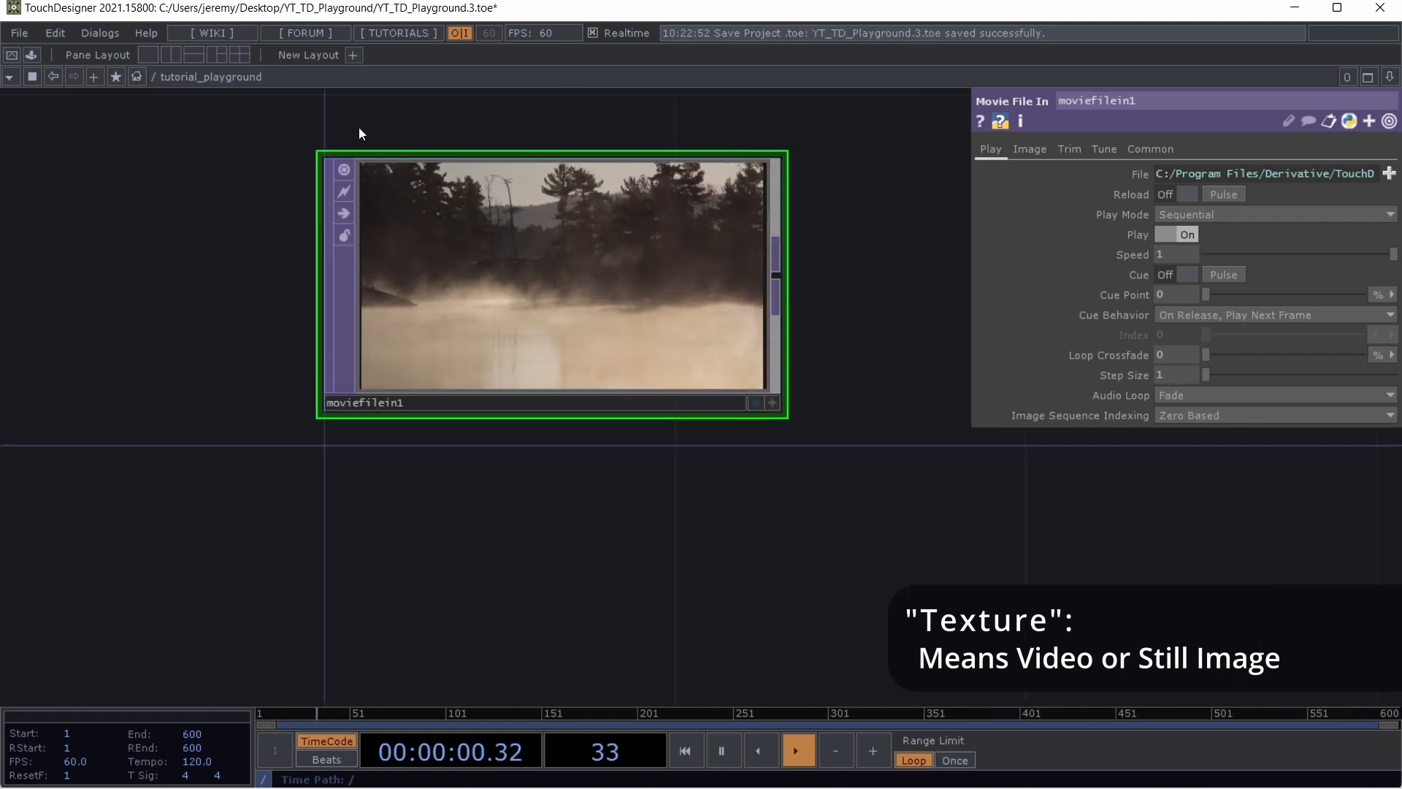
Create a Noise CHOP in the tutorial_playground network, to the right of the Movie File In operator
{"action": "scroll", "coordinate": [808, 285], "scroll_direction": "down", "scroll_amount": 4}
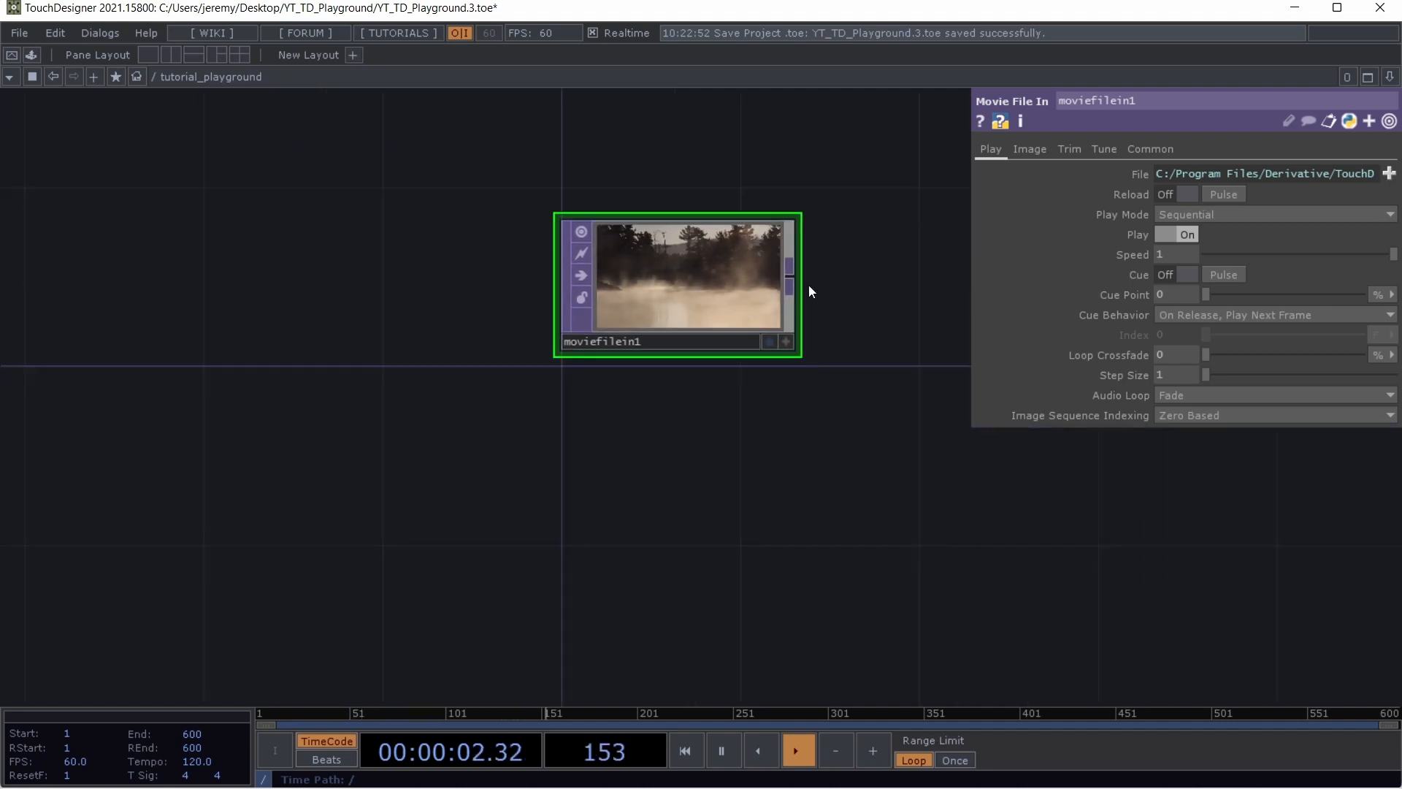
{"action": "left_click_drag", "start_coordinate": [808, 285], "coordinate": [661, 454]}
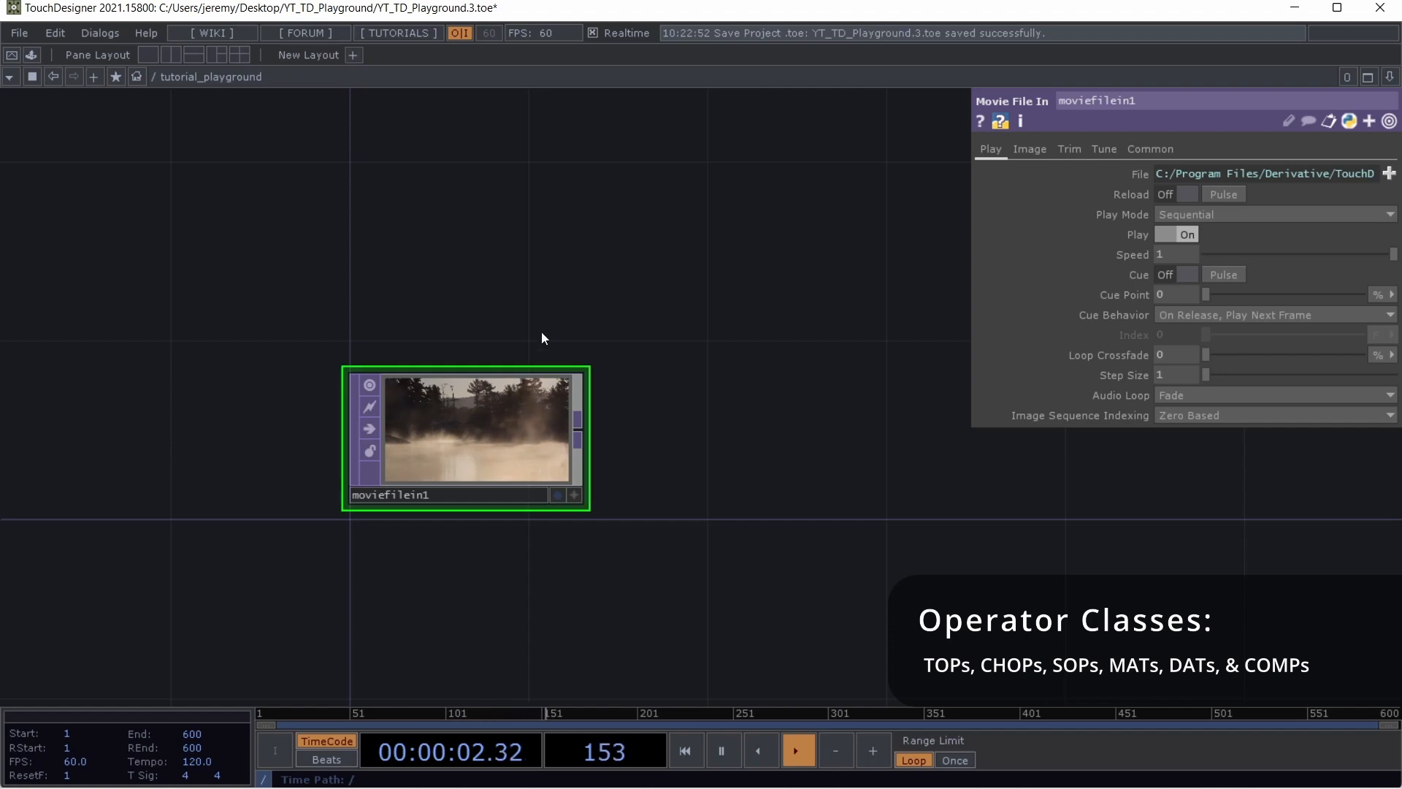
{"action": "key", "text": "Tab"}
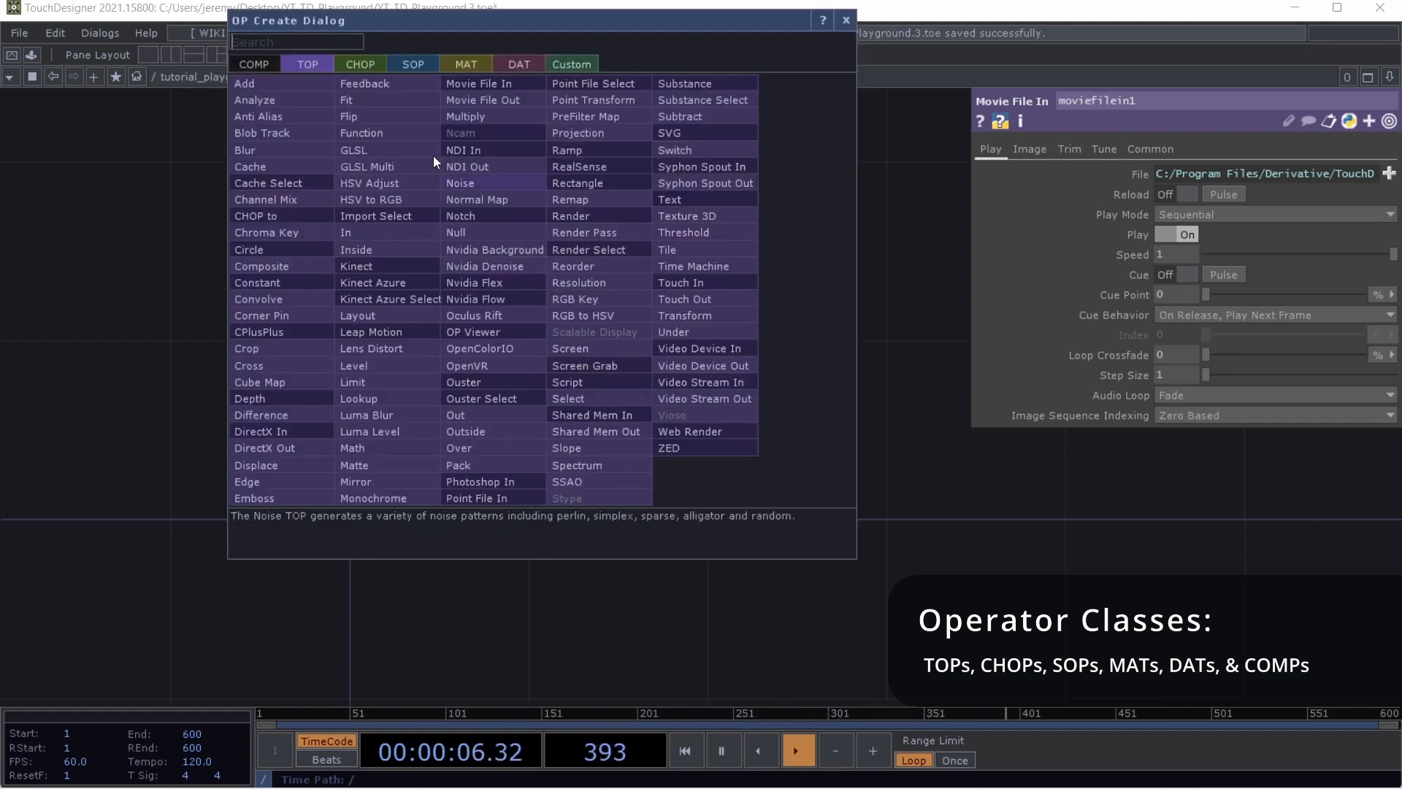
{"action": "left_click_drag", "start_coordinate": [450, 20], "coordinate": [485, 124]}
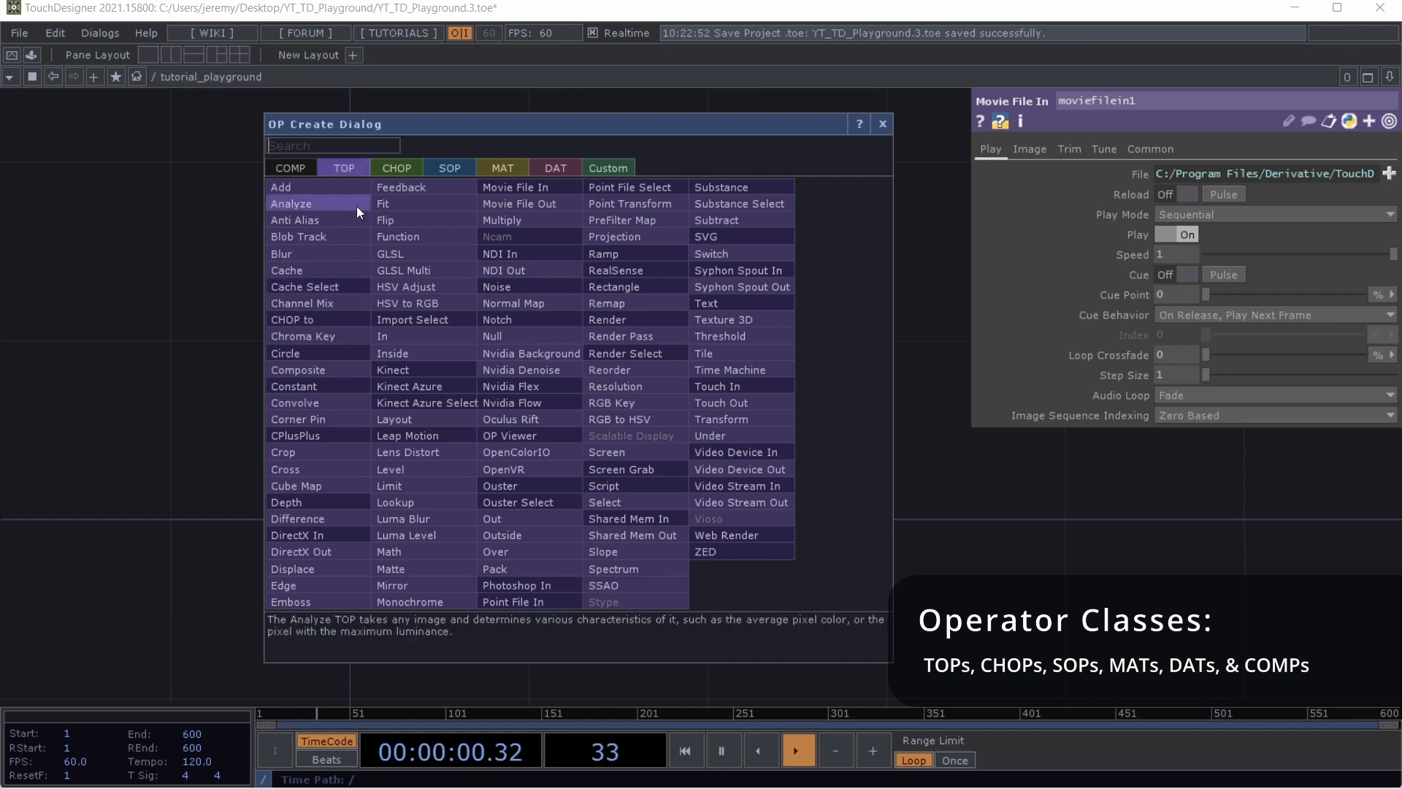
{"action": "left_click", "coordinate": [389, 169]}
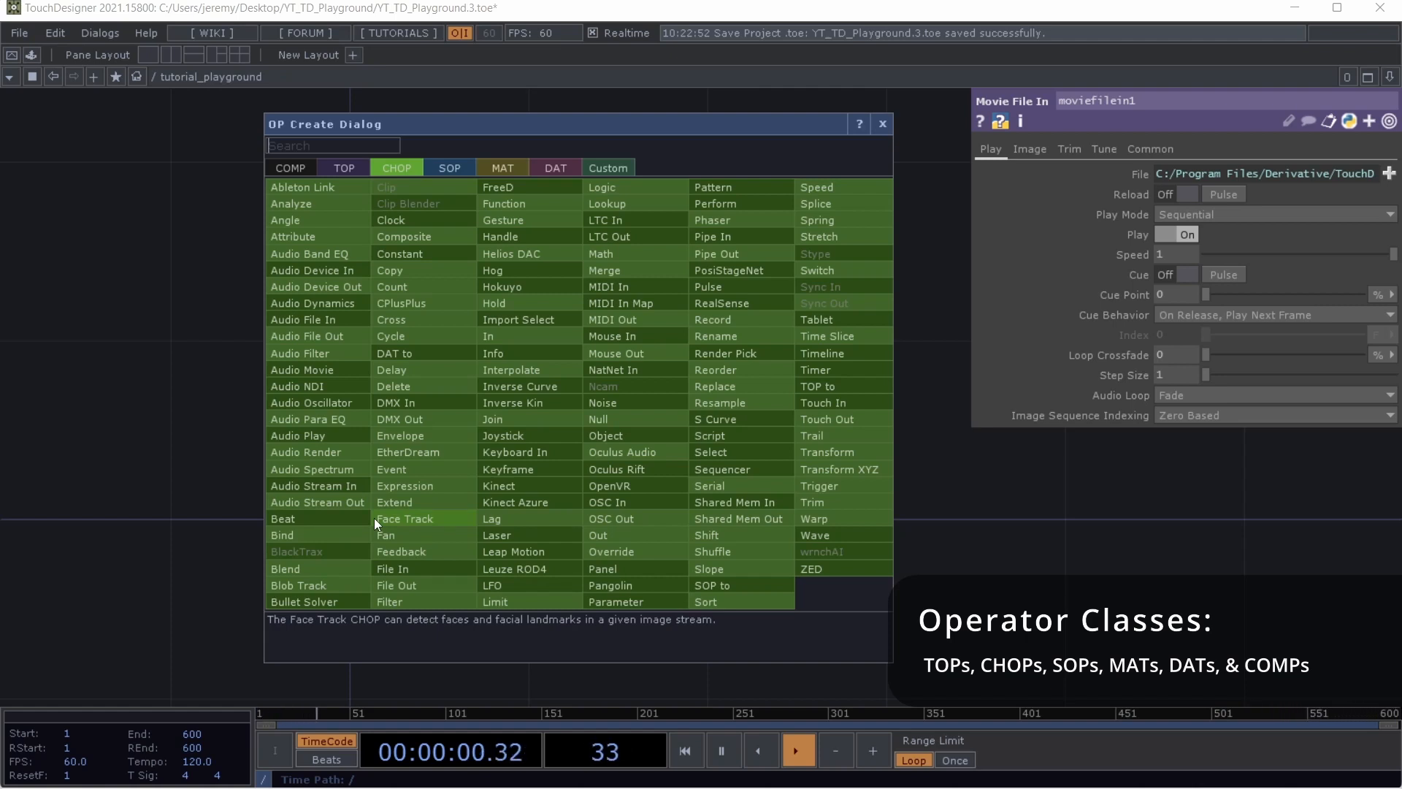
{"action": "type", "text": "noise"}
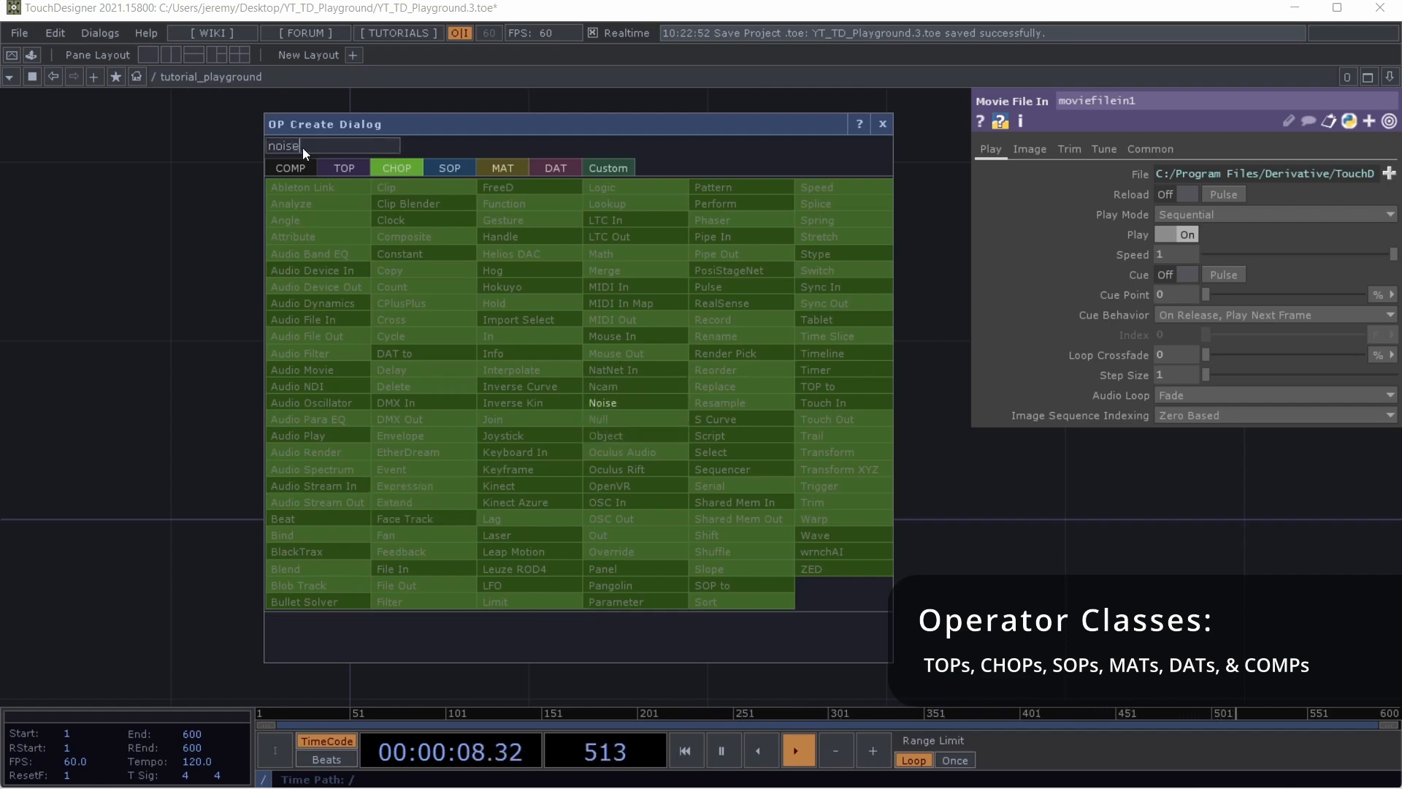
{"action": "left_click", "coordinate": [651, 400]}
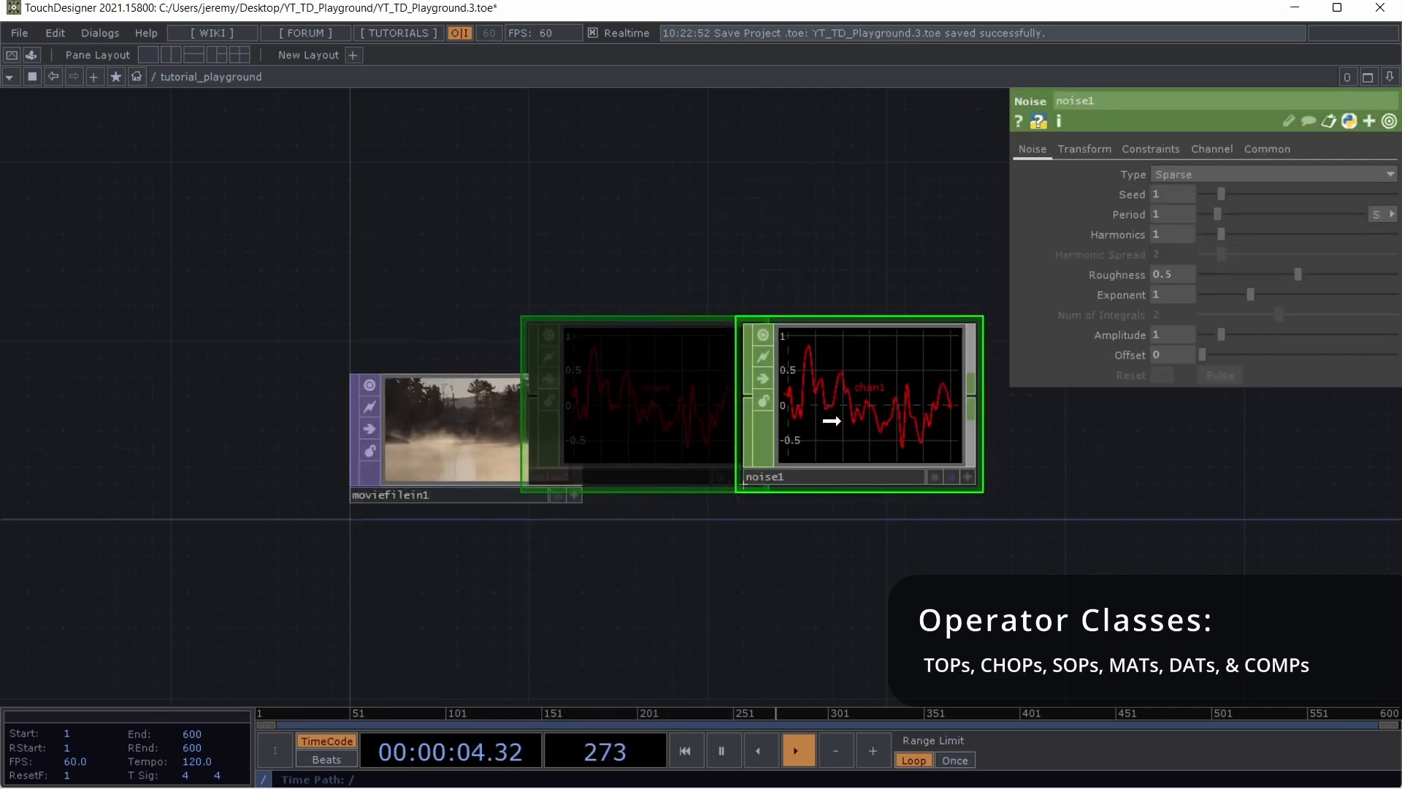
{"action": "left_click", "coordinate": [796, 398]}
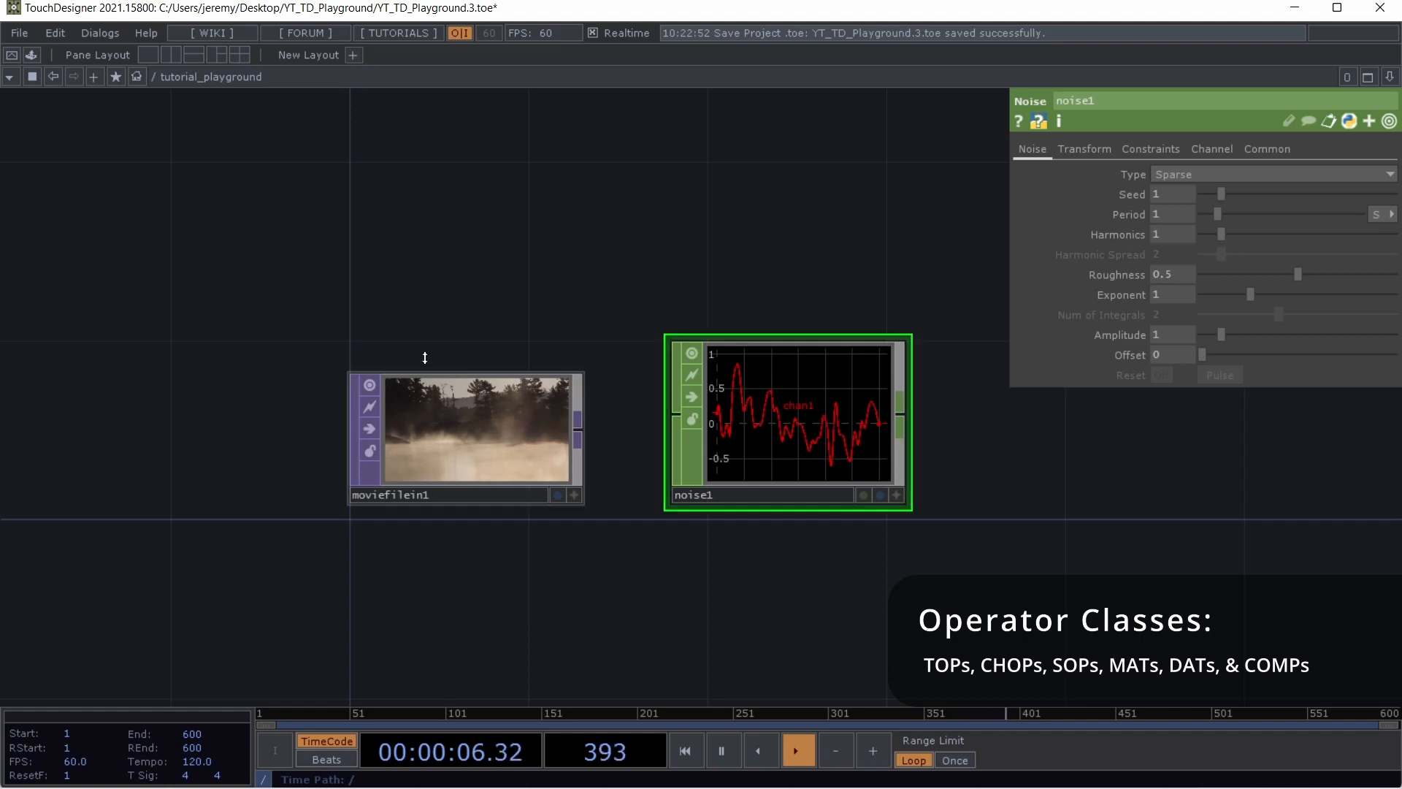
Create a Box SOP in the network, to the right of the Noise CHOP
{"action": "left_click_drag", "start_coordinate": [1007, 507], "coordinate": [720, 460]}
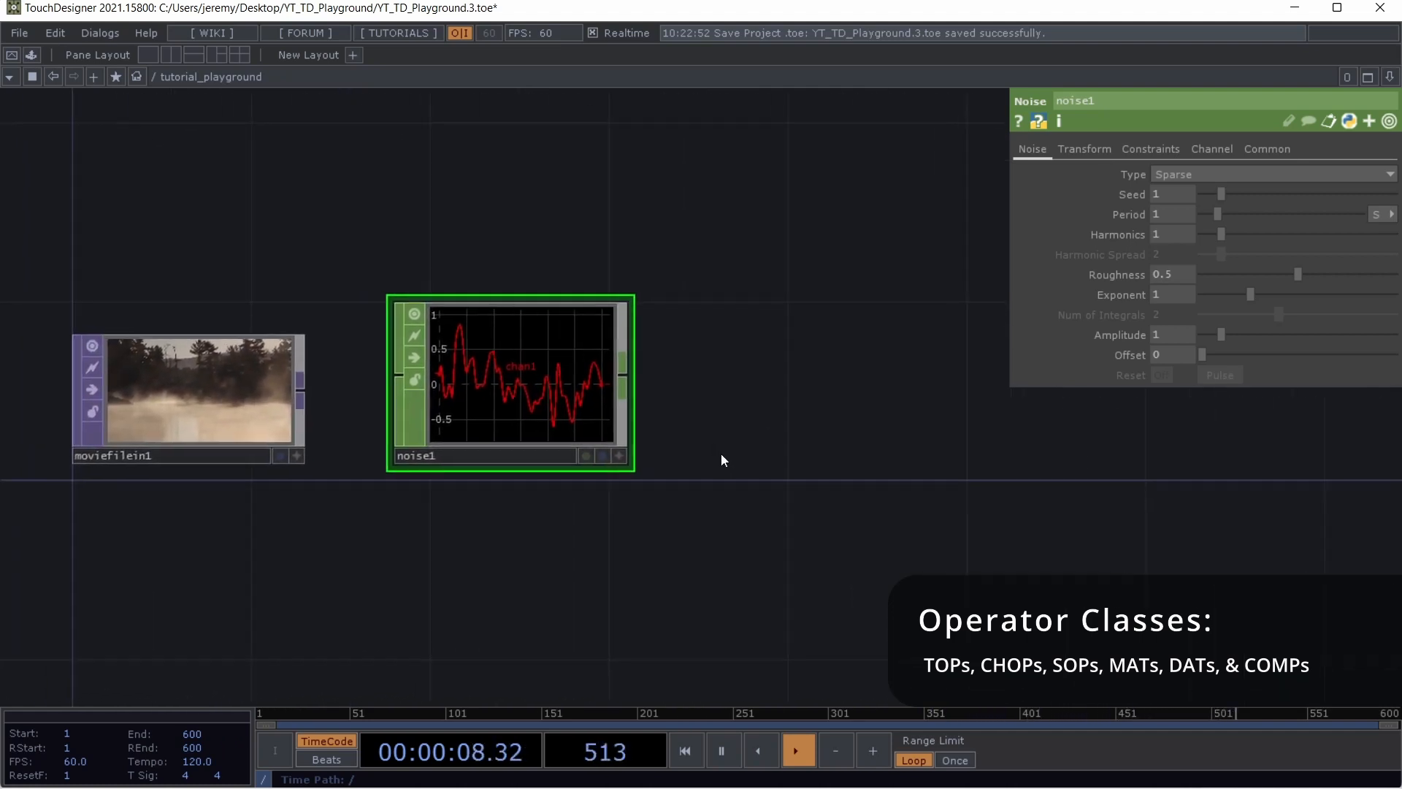
{"action": "key", "text": "Tab"}
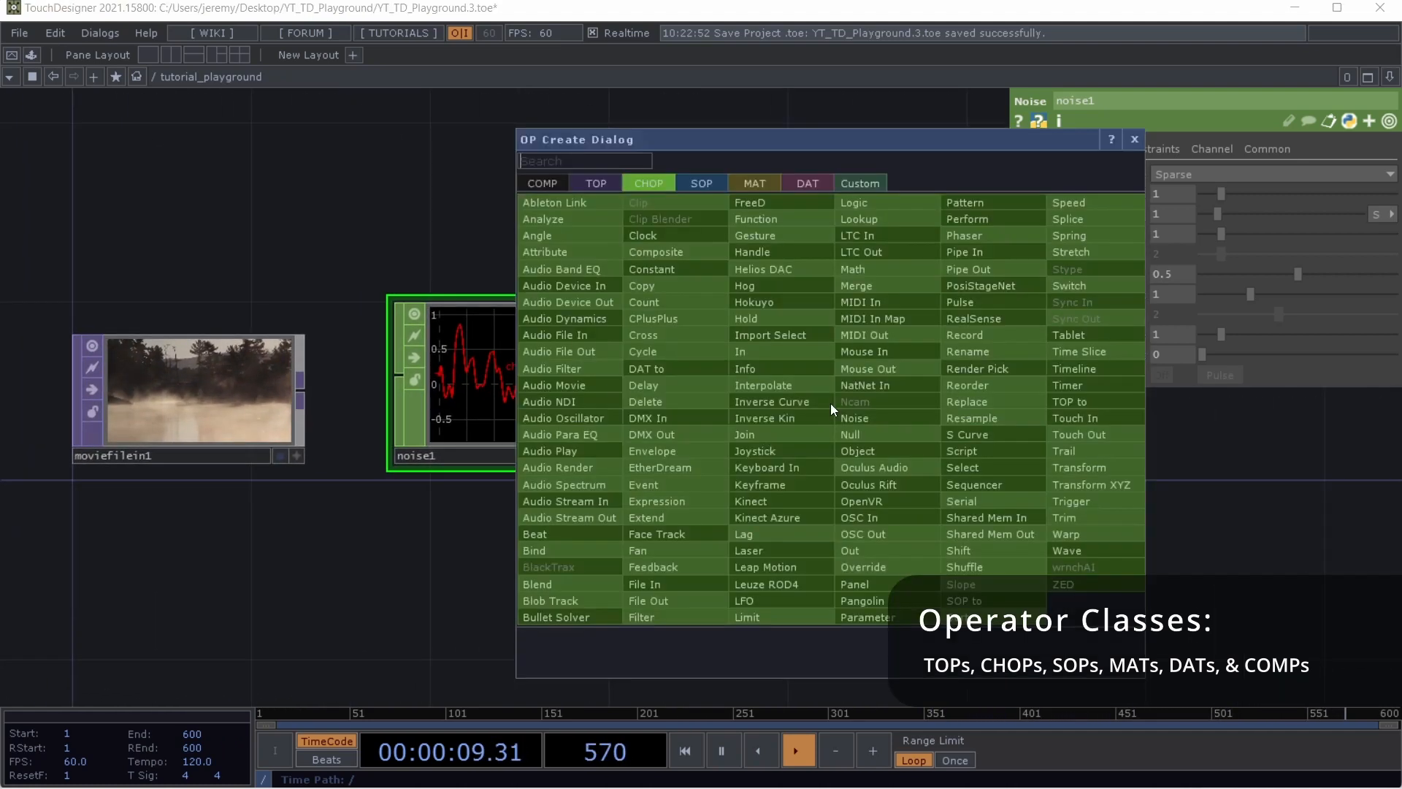
{"action": "left_click", "coordinate": [701, 181]}
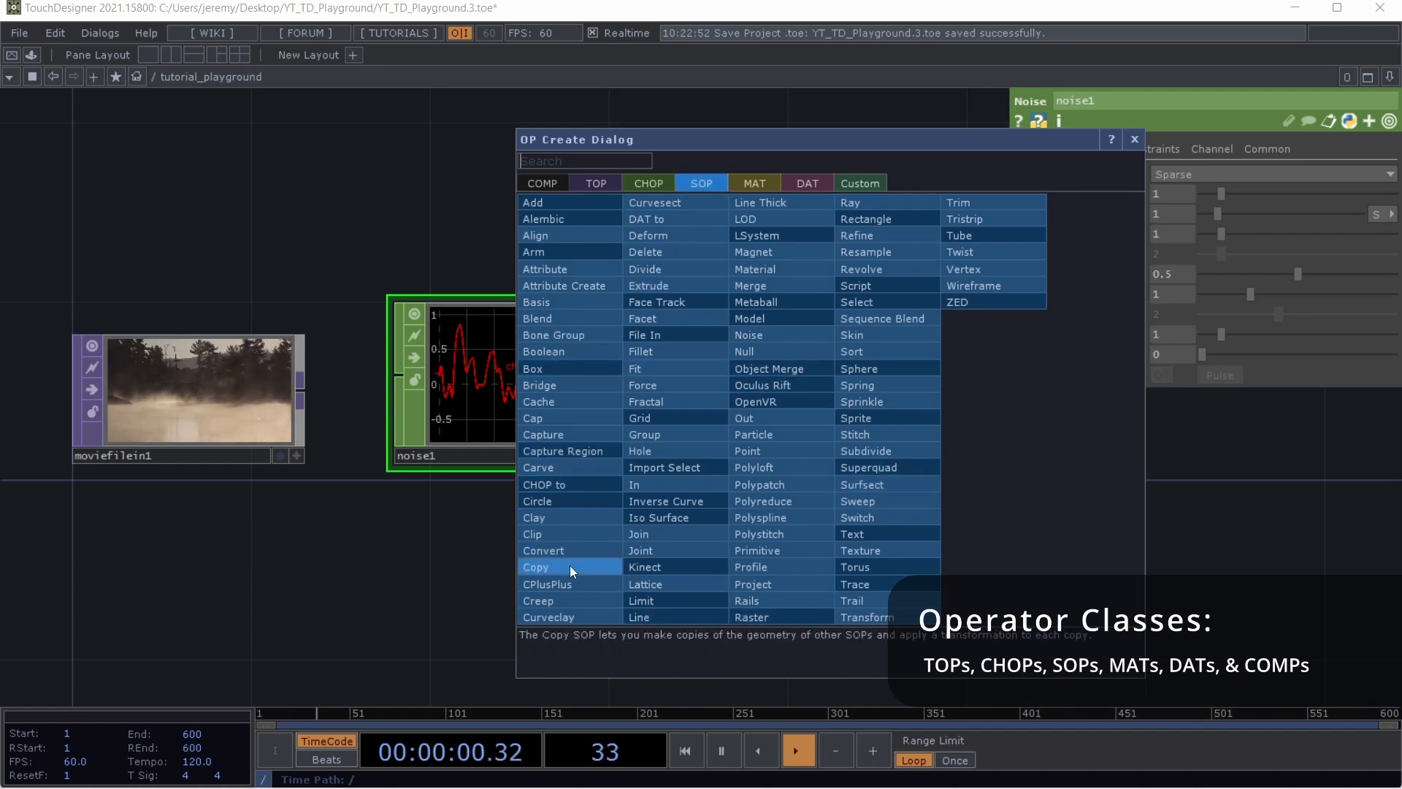
{"action": "left_click", "coordinate": [543, 370]}
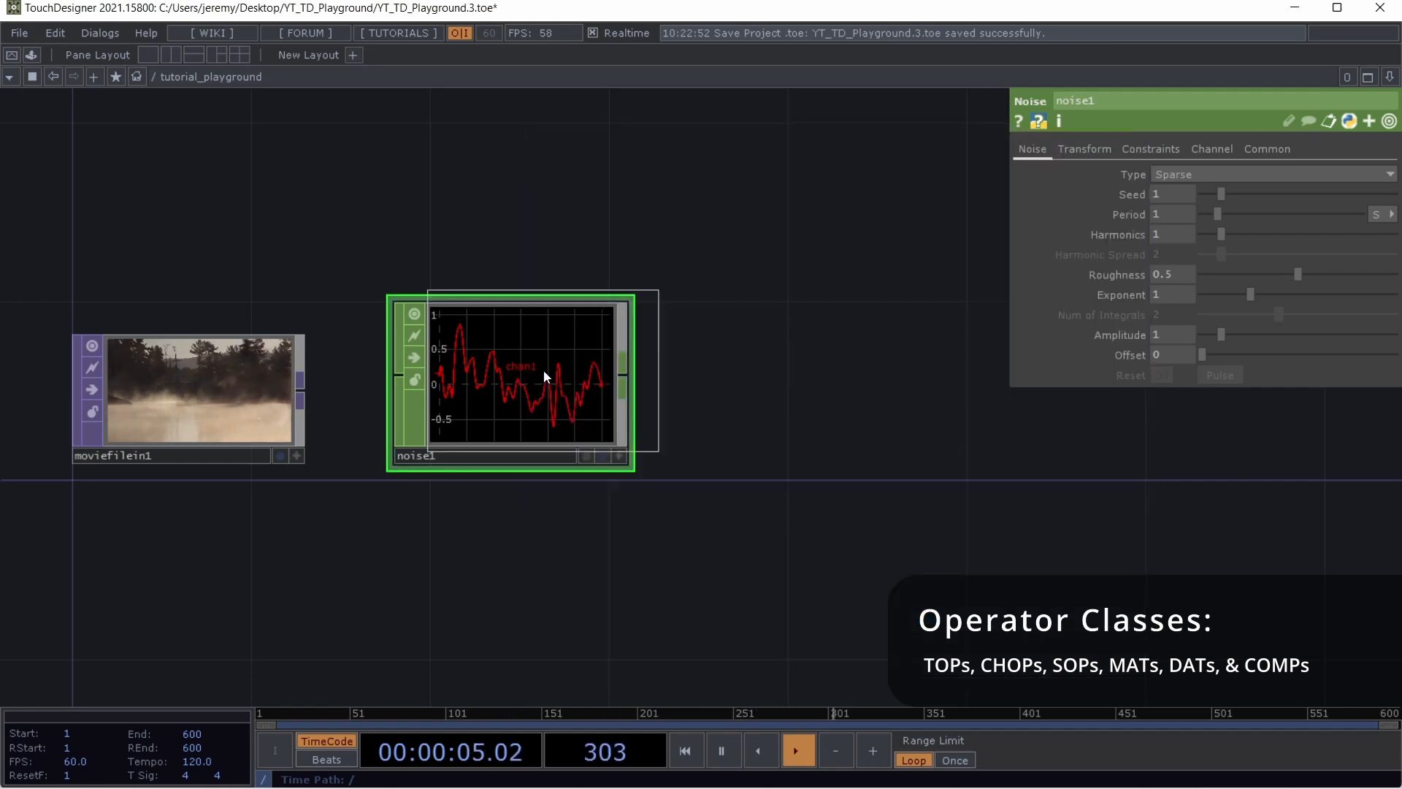
{"action": "left_click", "coordinate": [859, 383]}
Activate the Box SOP's viewer, zoom out and orbit to an angled view of the cube, and deactivate the viewer
{"action": "left_click_drag", "start_coordinate": [755, 509], "coordinate": [548, 494]}
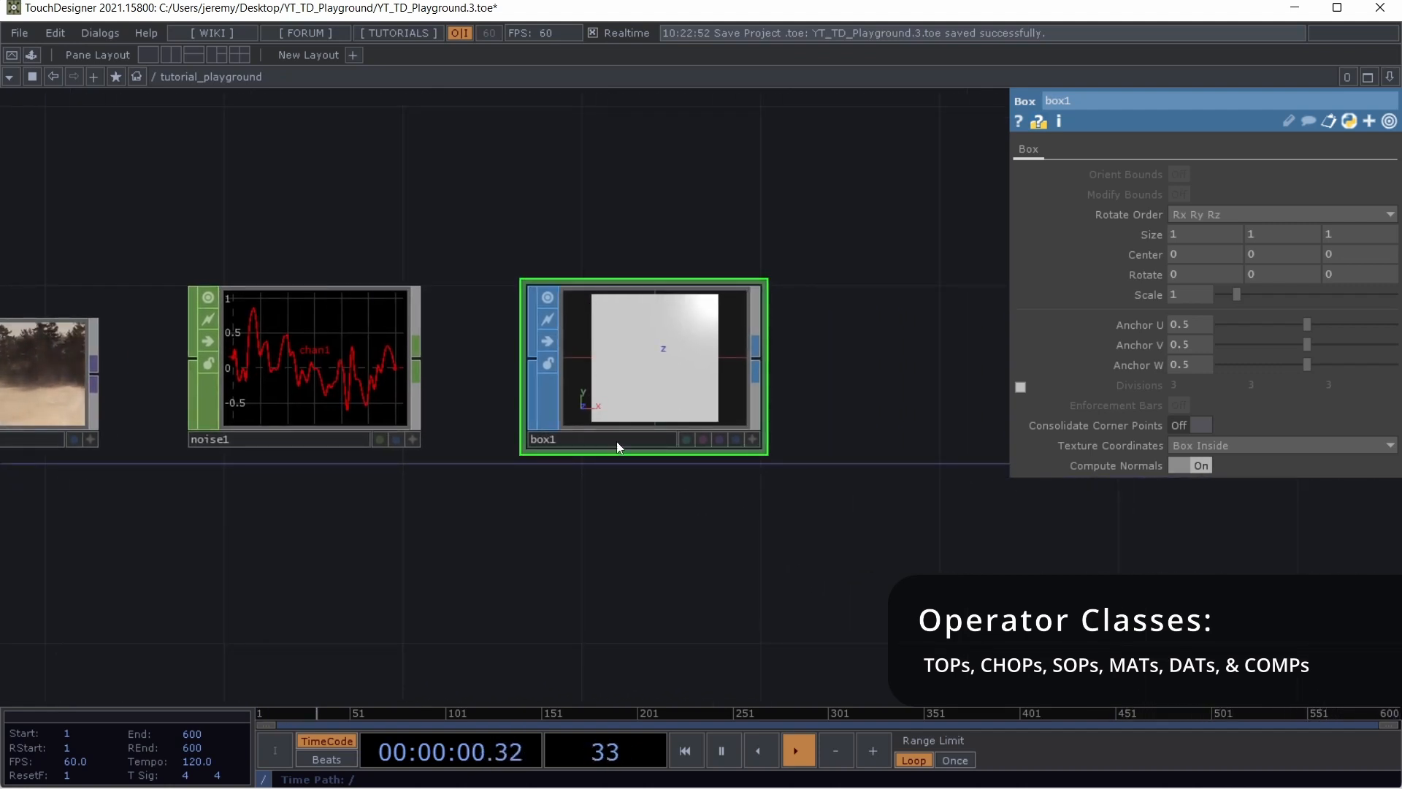
{"action": "left_click", "coordinate": [751, 440]}
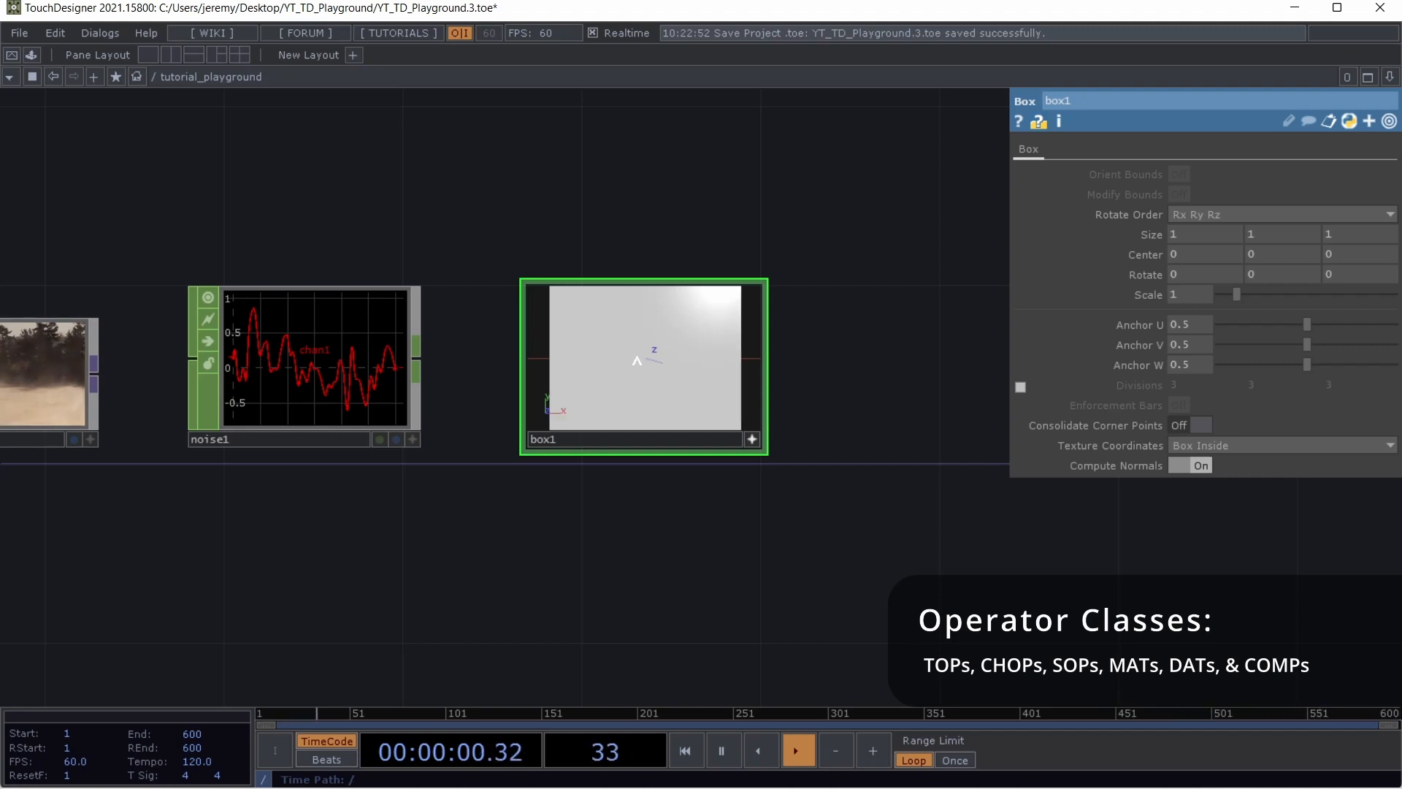
{"action": "scroll", "coordinate": [637, 360], "scroll_direction": "down", "scroll_amount": 5}
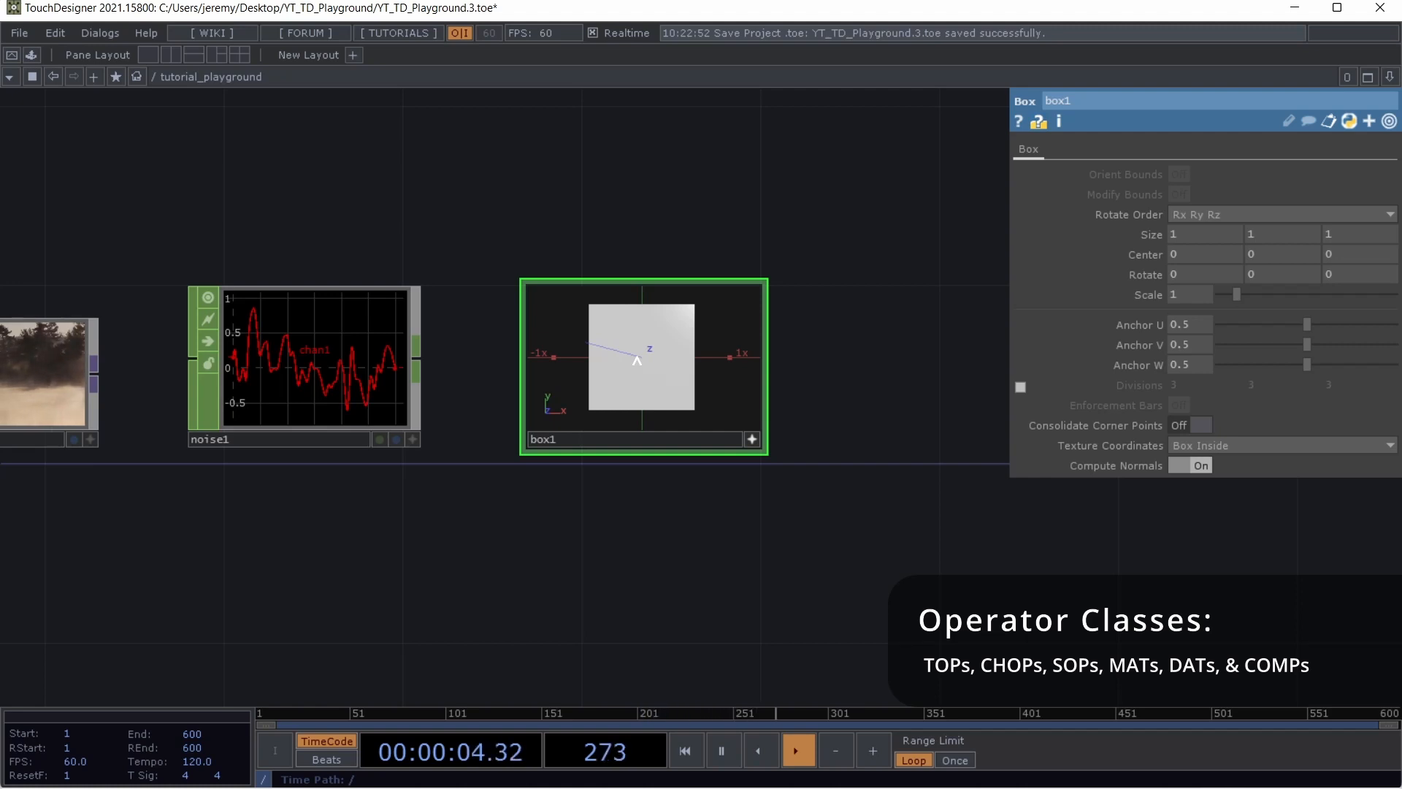
{"action": "scroll", "coordinate": [637, 360], "scroll_direction": "down", "scroll_amount": 2}
{"action": "left_click_drag", "start_coordinate": [620, 338], "coordinate": [645, 346]}
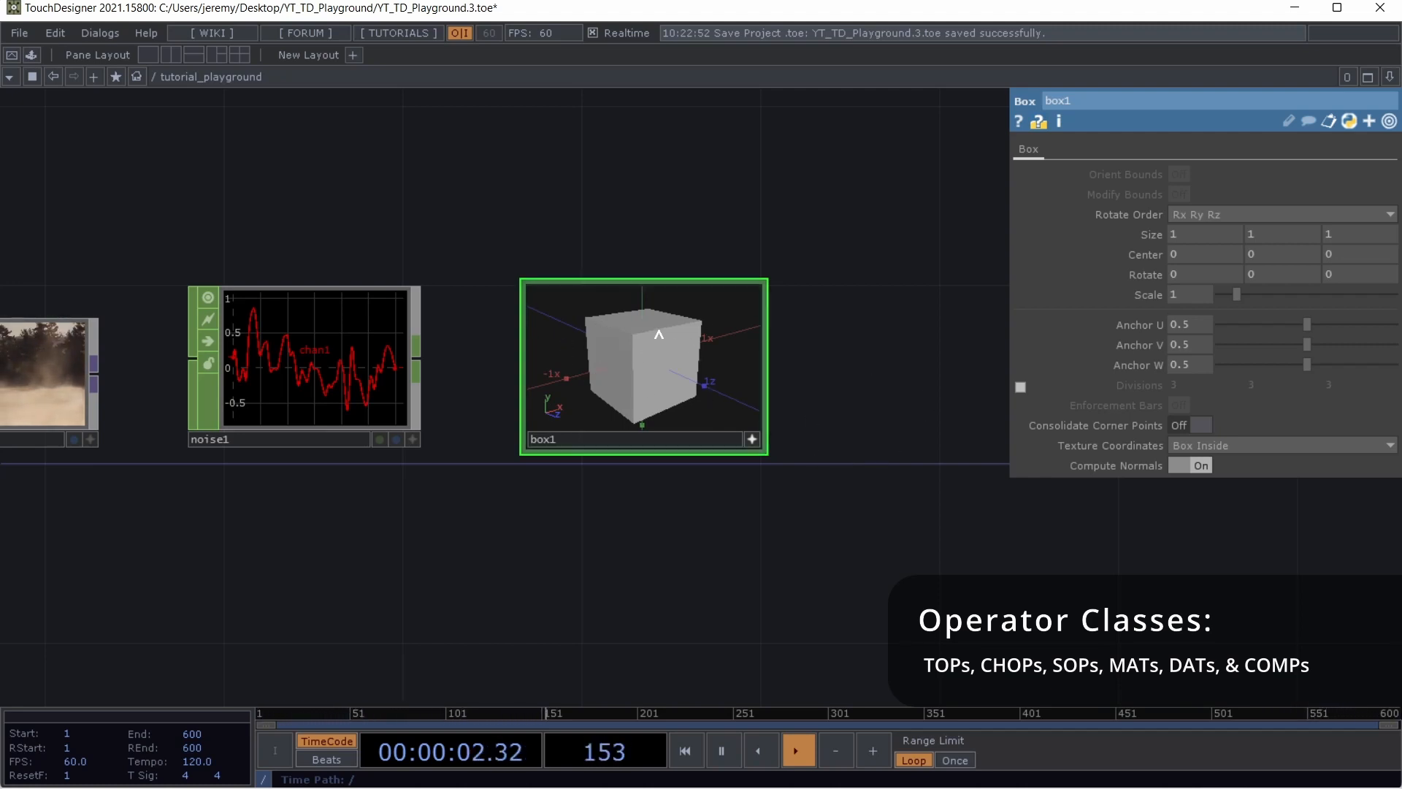
{"action": "left_click", "coordinate": [754, 437]}
Create a Phong MAT in the network, to the right of the Box SOP
{"action": "left_click_drag", "start_coordinate": [622, 538], "coordinate": [654, 492]}
{"action": "left_click_drag", "start_coordinate": [430, 520], "coordinate": [350, 473]}
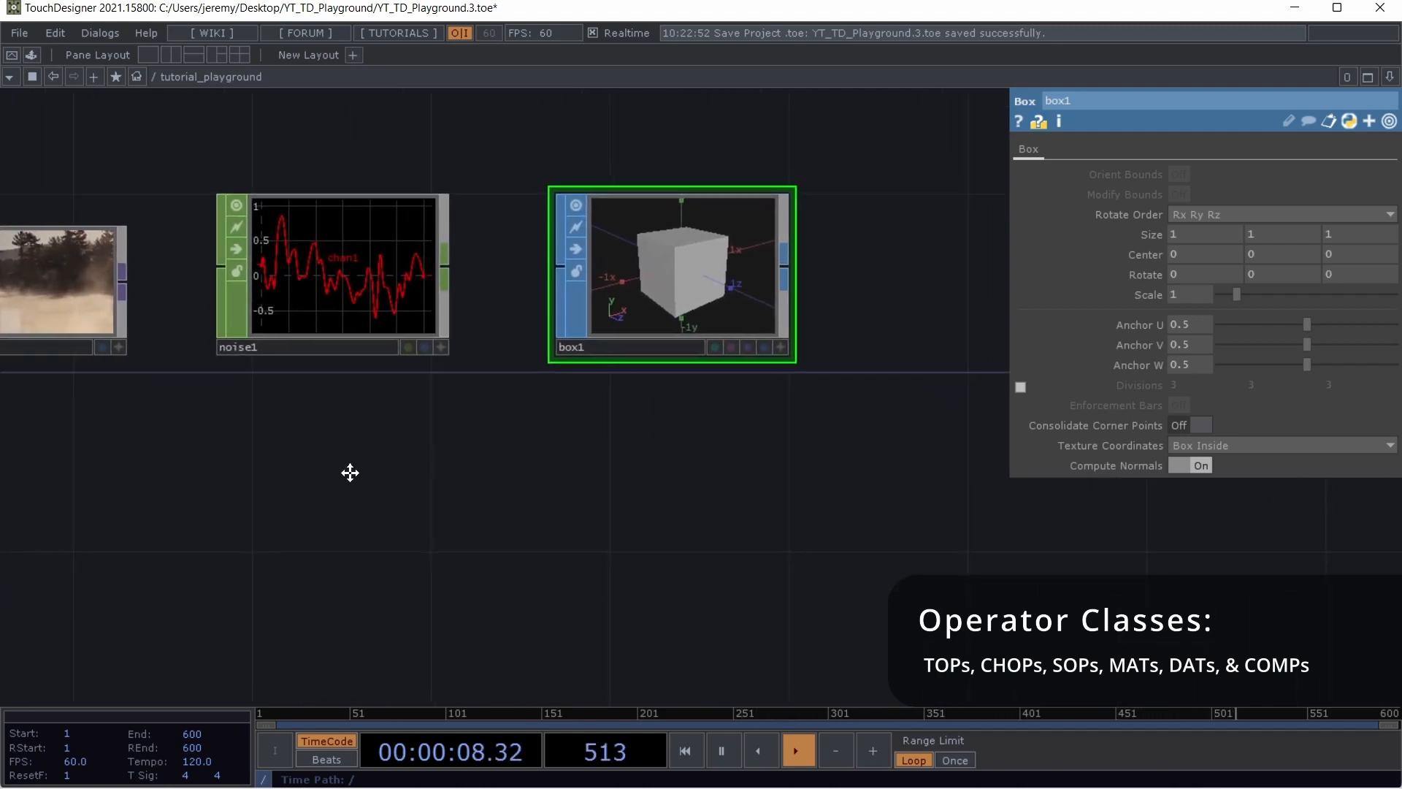
{"action": "key", "text": "Tab"}
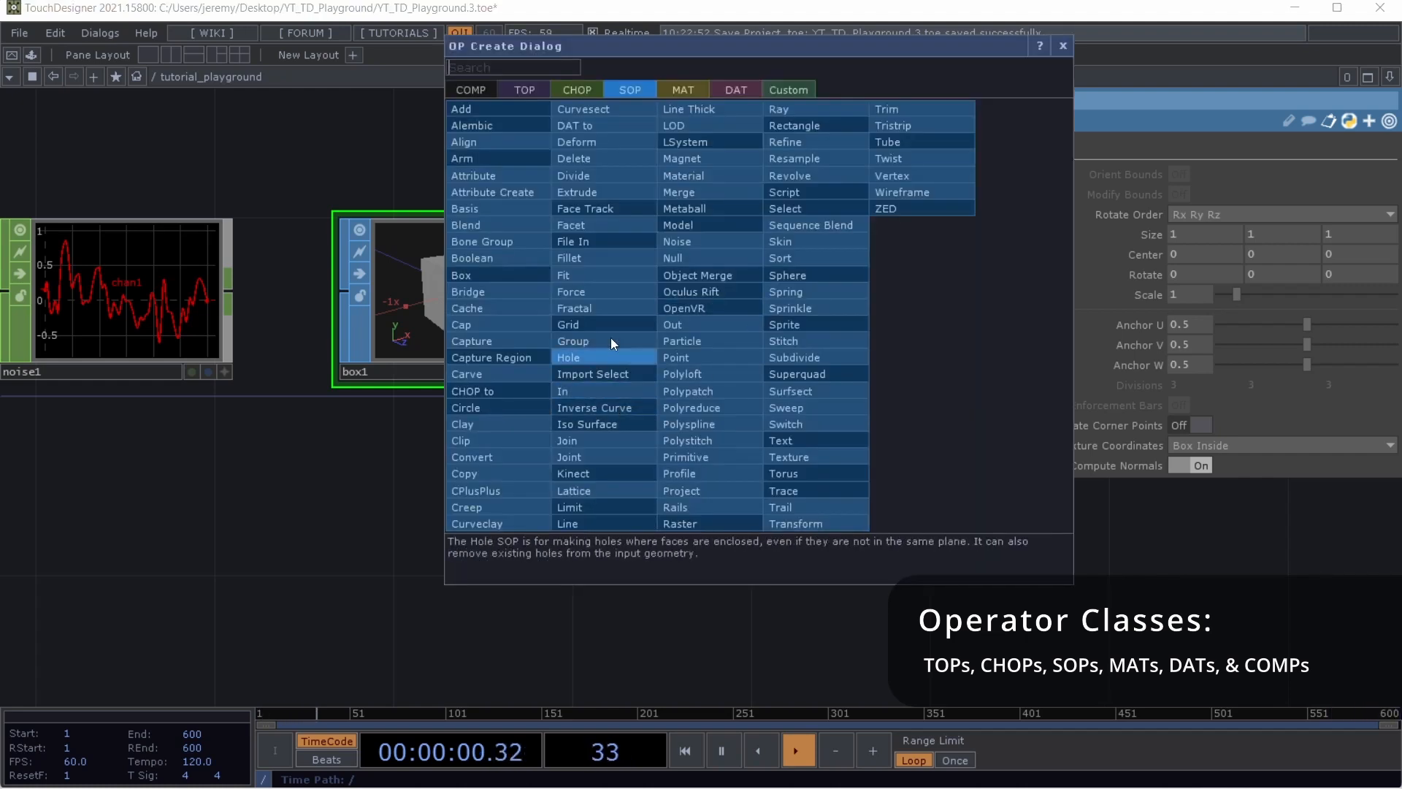
{"action": "left_click", "coordinate": [686, 94]}
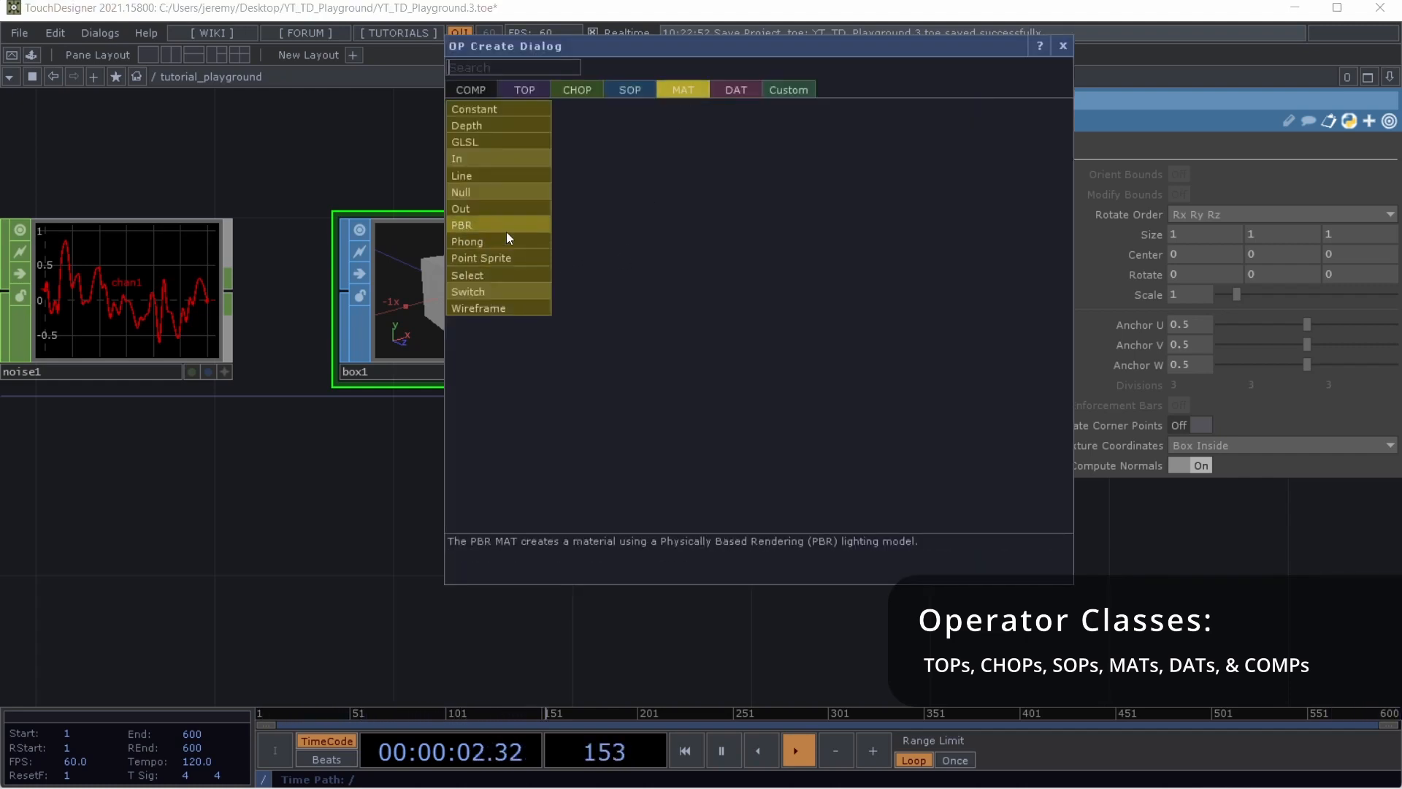
{"action": "left_click", "coordinate": [480, 243]}
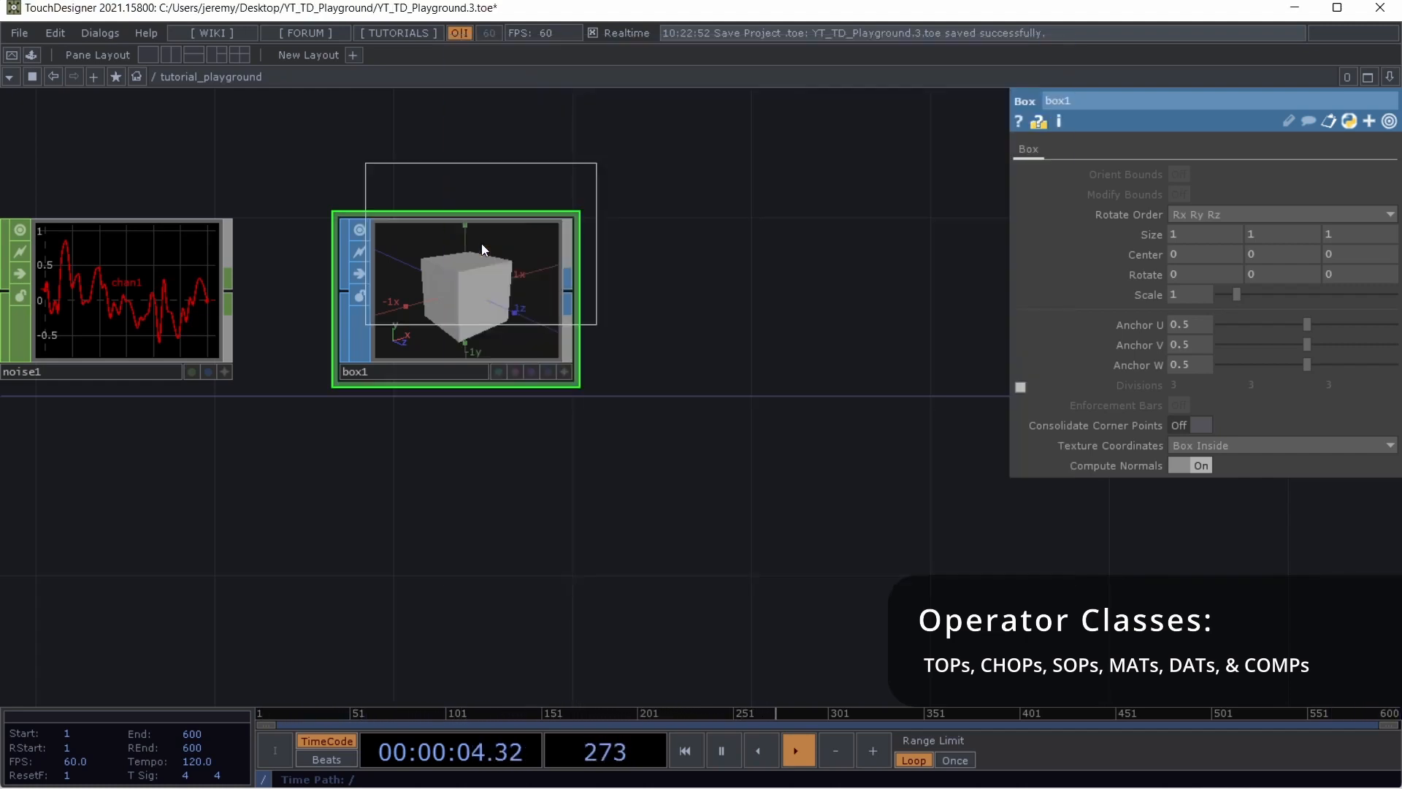
{"action": "left_click", "coordinate": [802, 301]}
Create a Text DAT in the network, to the right of the Phong MAT
{"action": "left_click_drag", "start_coordinate": [685, 445], "coordinate": [515, 445]}
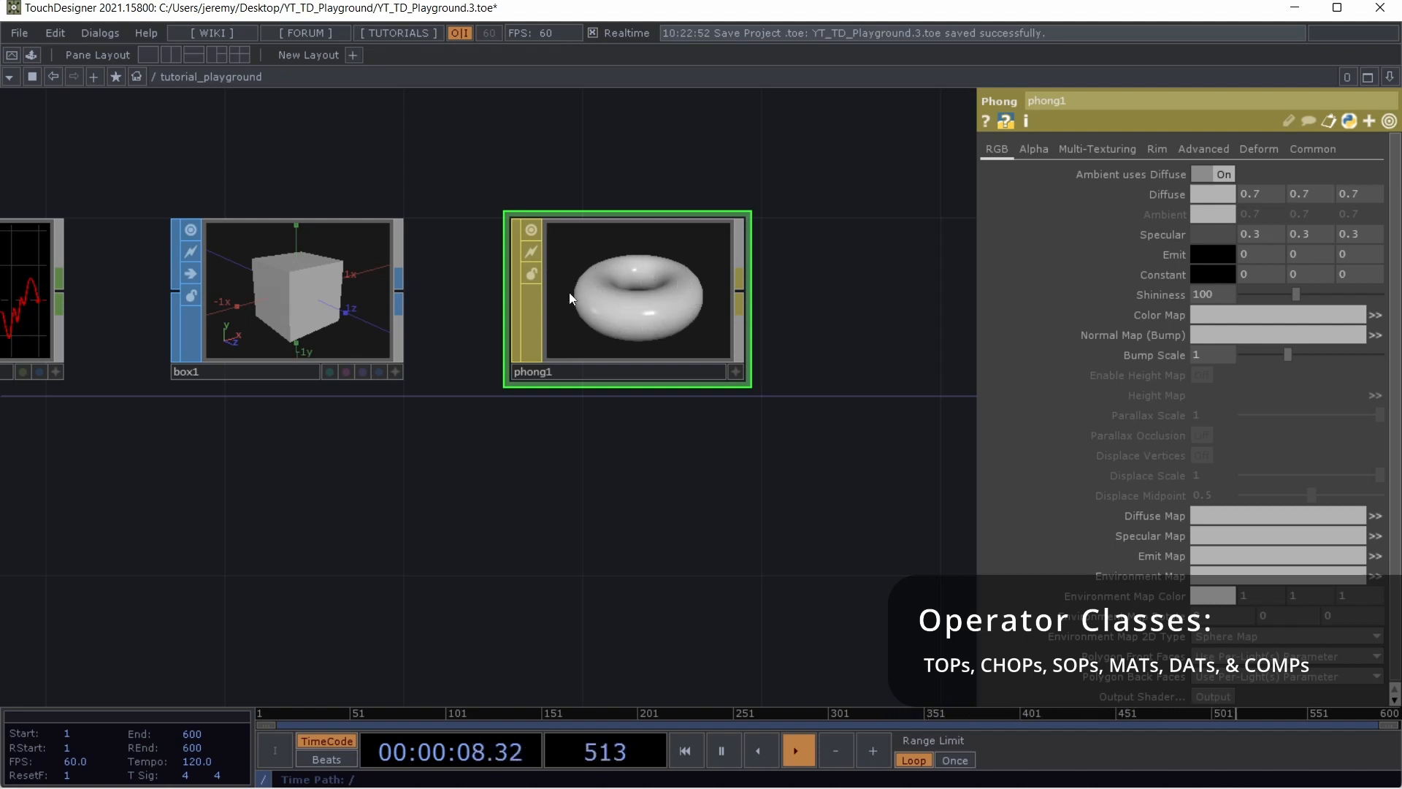
{"action": "left_click_drag", "start_coordinate": [563, 495], "coordinate": [482, 441]}
{"action": "scroll", "coordinate": [704, 419], "scroll_direction": "down", "scroll_amount": 3}
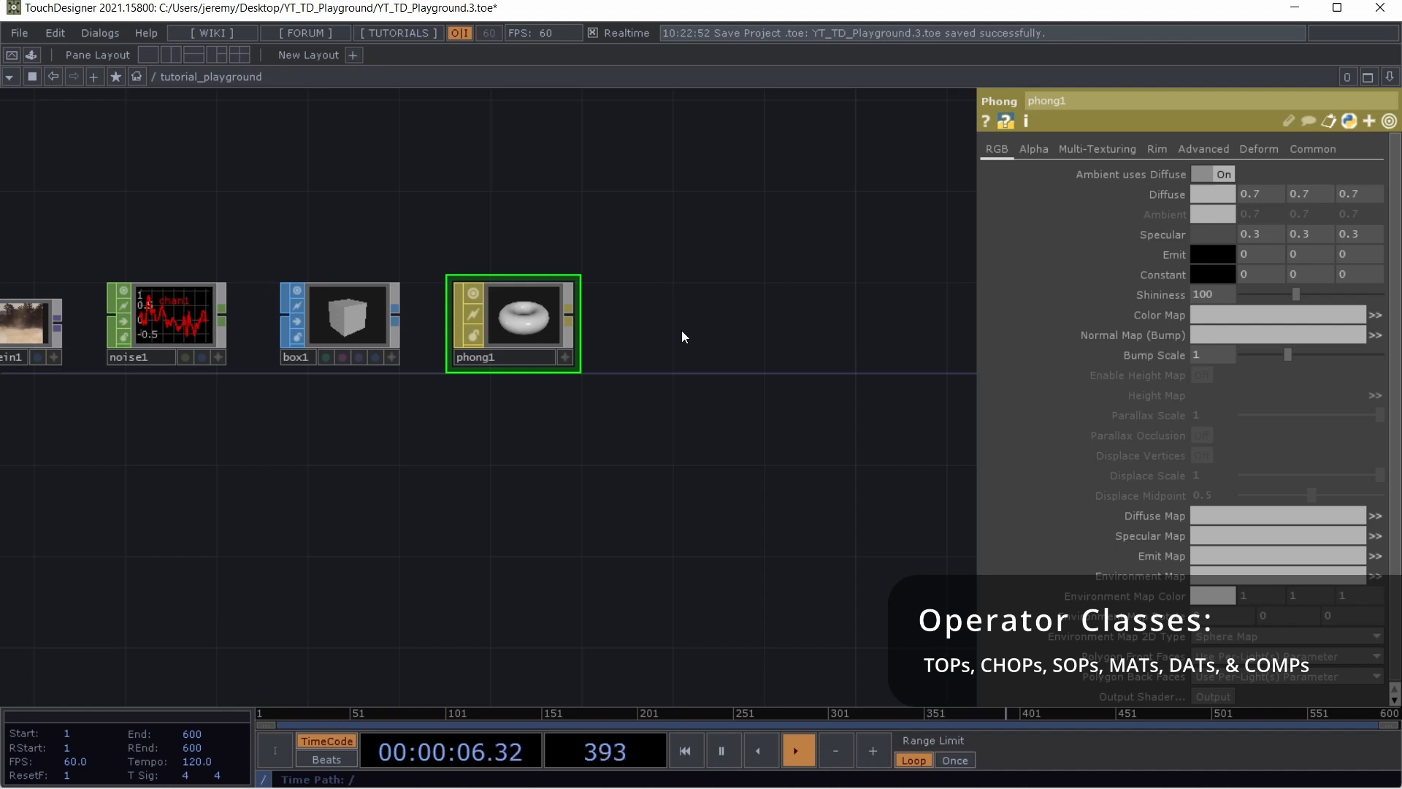
{"action": "key", "text": "Tab"}
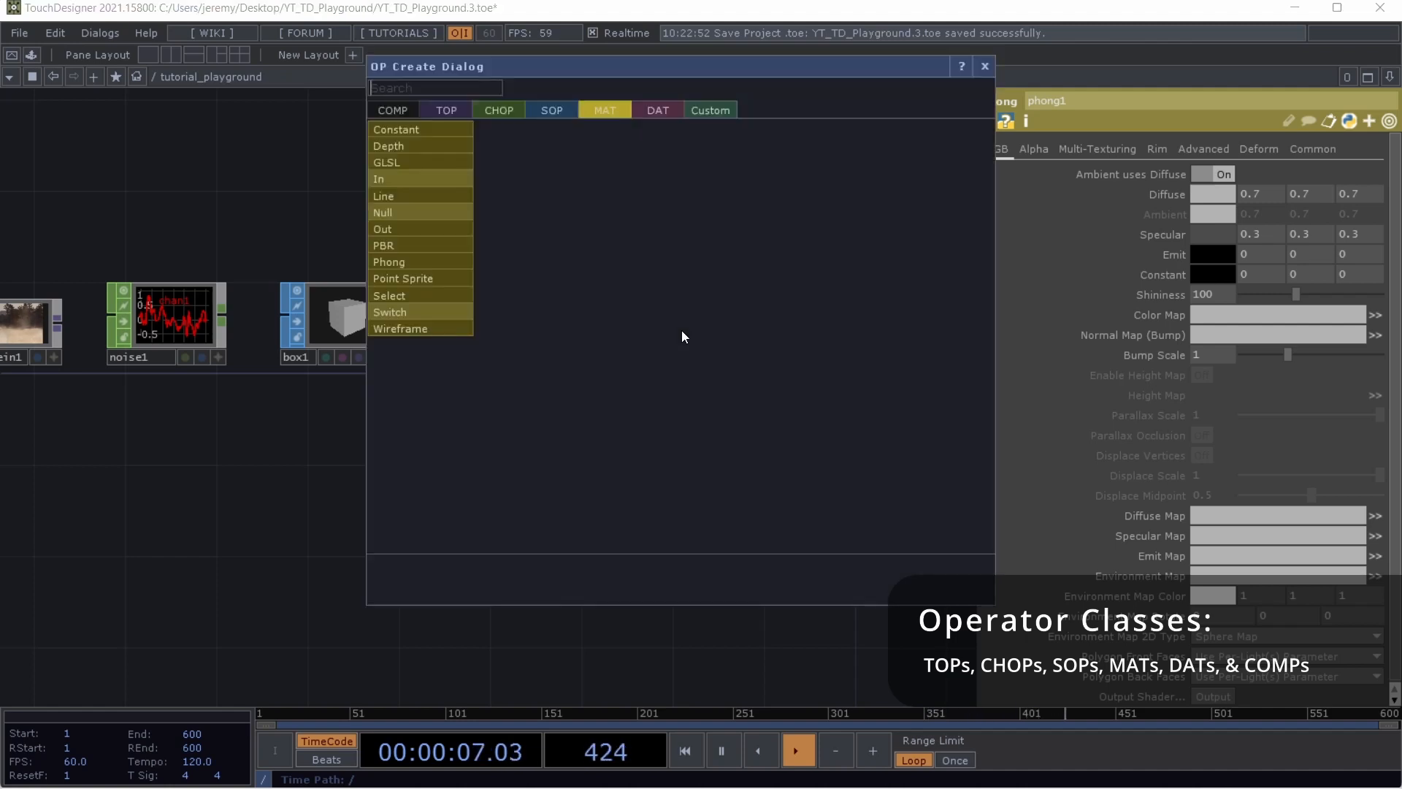
{"action": "left_click", "coordinate": [653, 108]}
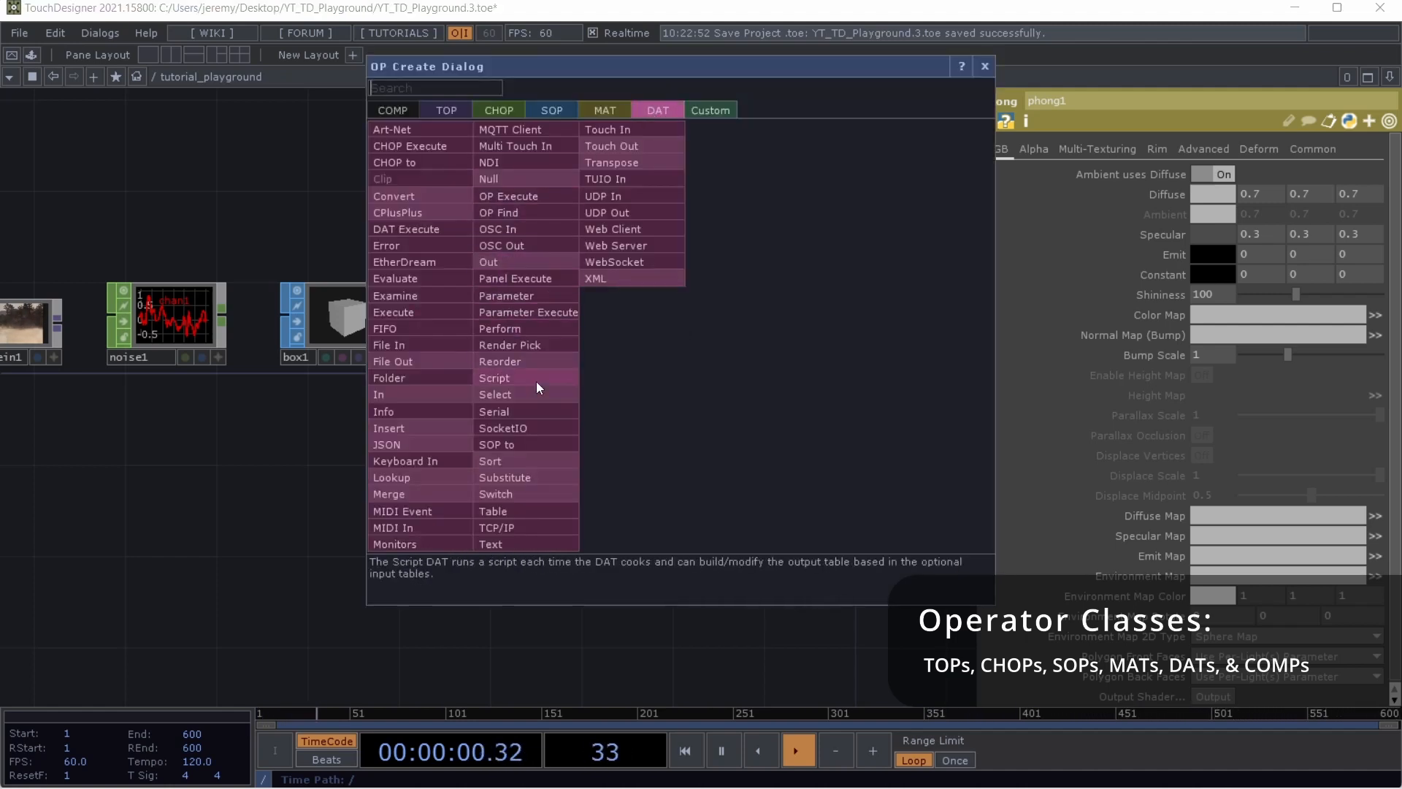
{"action": "left_click", "coordinate": [514, 542]}
{"action": "left_click", "coordinate": [696, 324]}
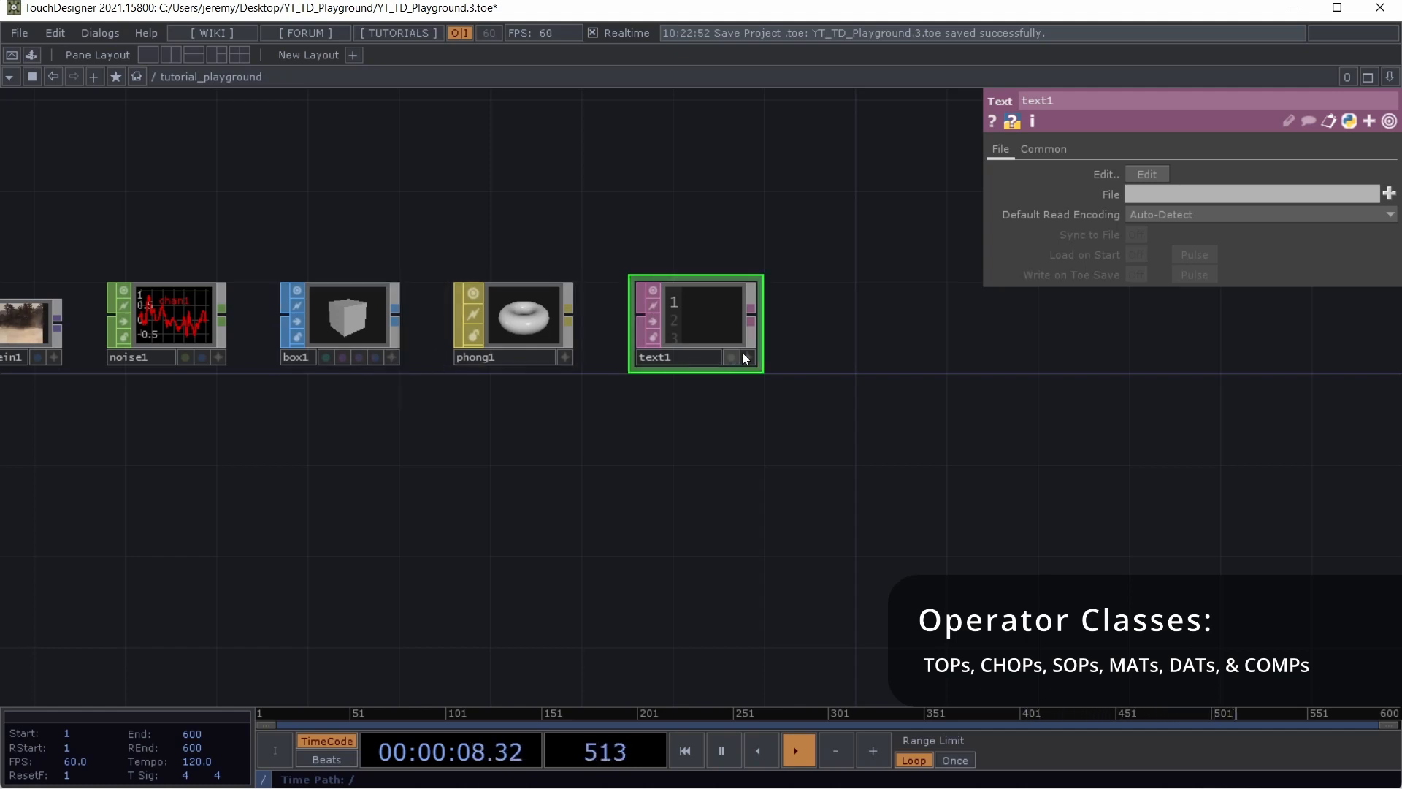
Enter "Hi My Name Is, what slim shady." on the first line of the Text DAT through its active viewer
{"action": "scroll", "coordinate": [717, 384], "scroll_direction": "up", "scroll_amount": 3}
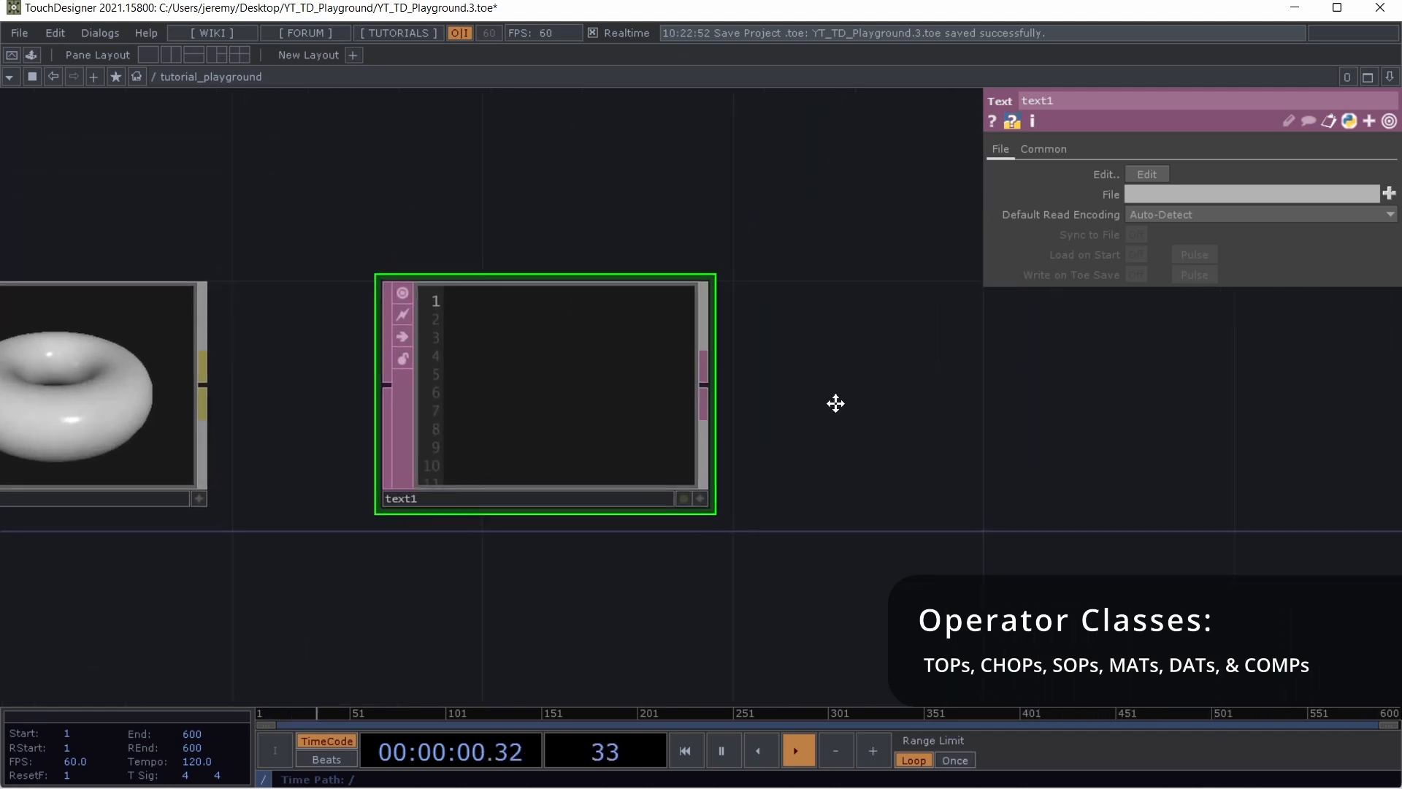
{"action": "left_click_drag", "start_coordinate": [827, 338], "coordinate": [824, 319]}
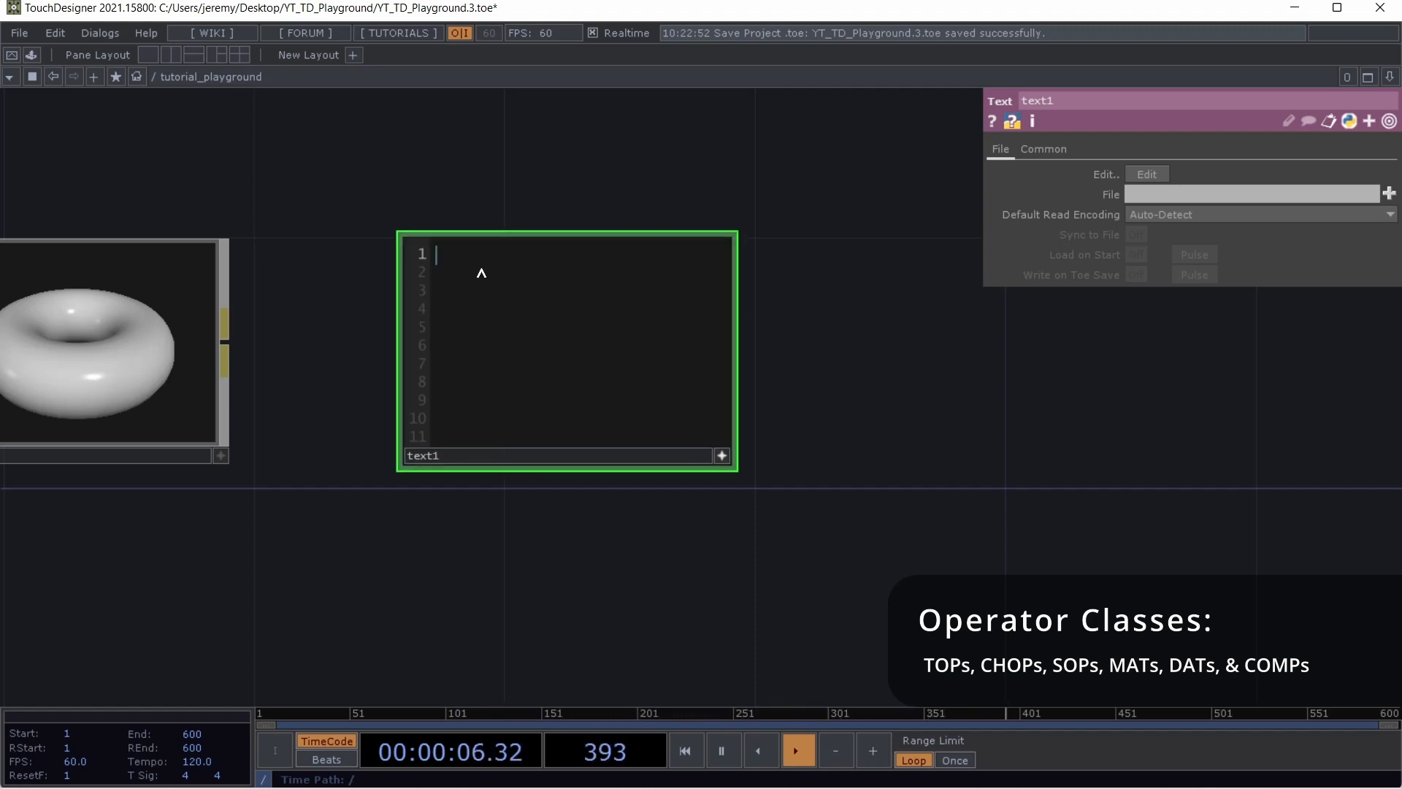
{"action": "type", "text": "Hi My Name Is, what"}
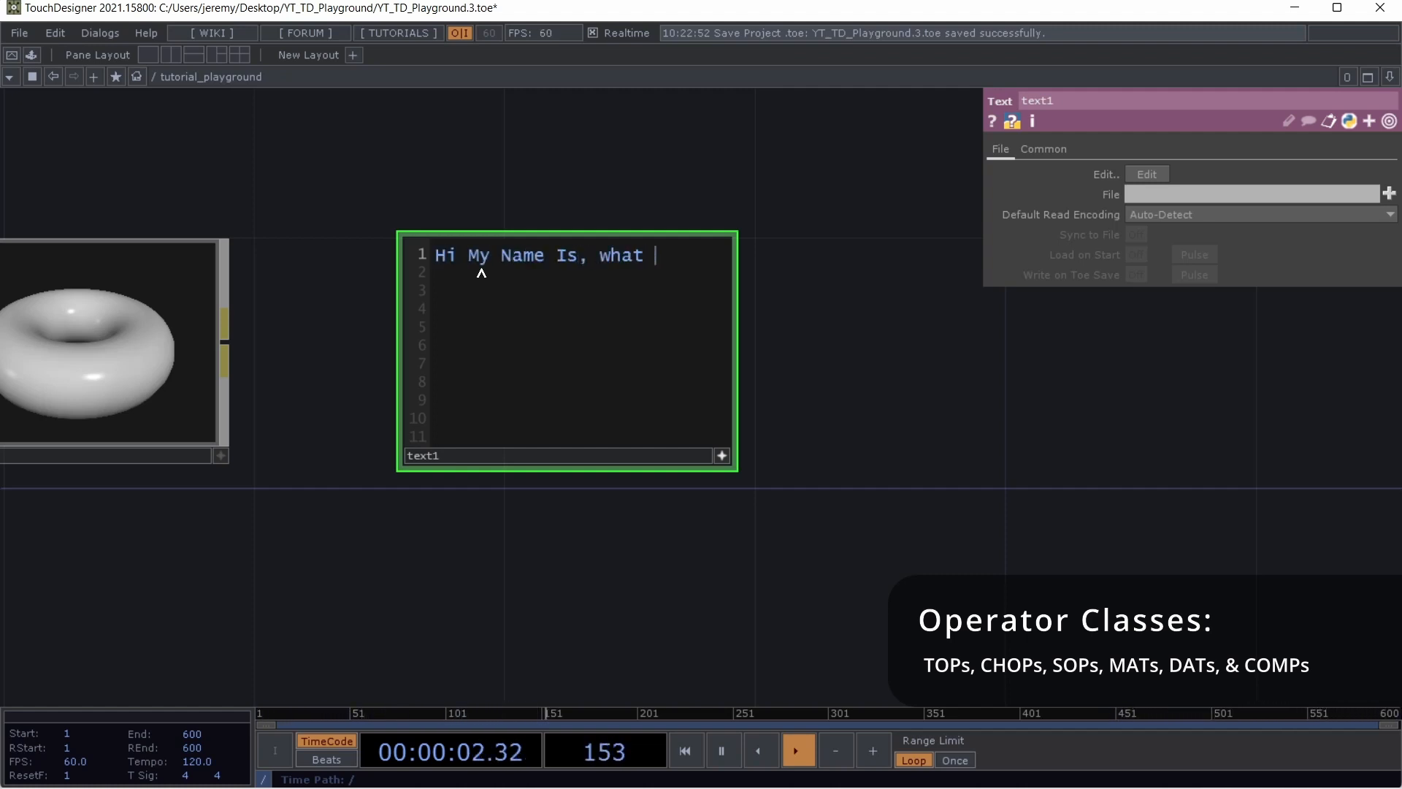
{"action": "type", "text": " slim shady."}
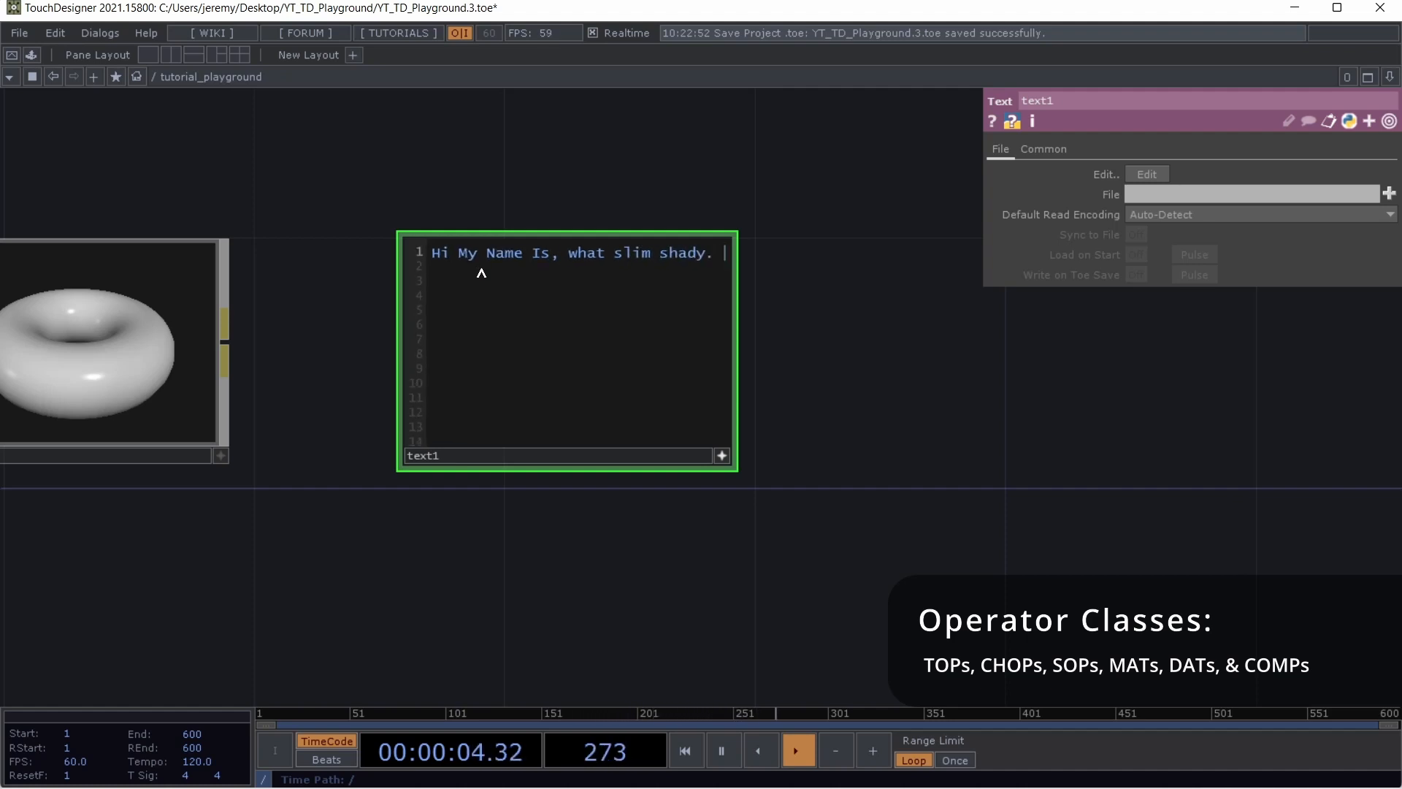
{"action": "left_click", "coordinate": [721, 455]}
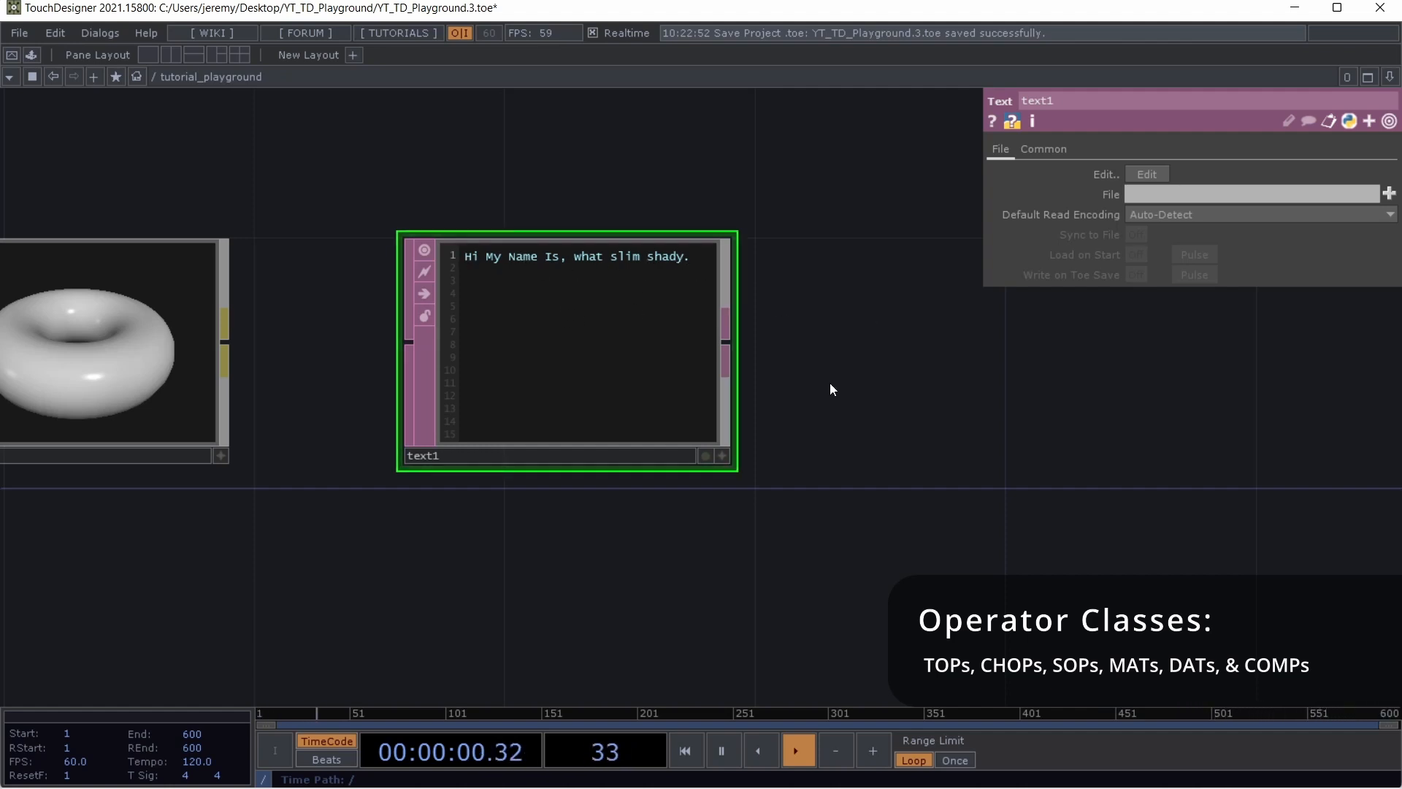
Examine the TOP, CHOP, SOP, MAT and DAT operator lists in the OP Create Dialog
{"action": "left_click_drag", "start_coordinate": [829, 383], "coordinate": [967, 331]}
{"action": "scroll", "coordinate": [901, 330], "scroll_direction": "down", "scroll_amount": 4}
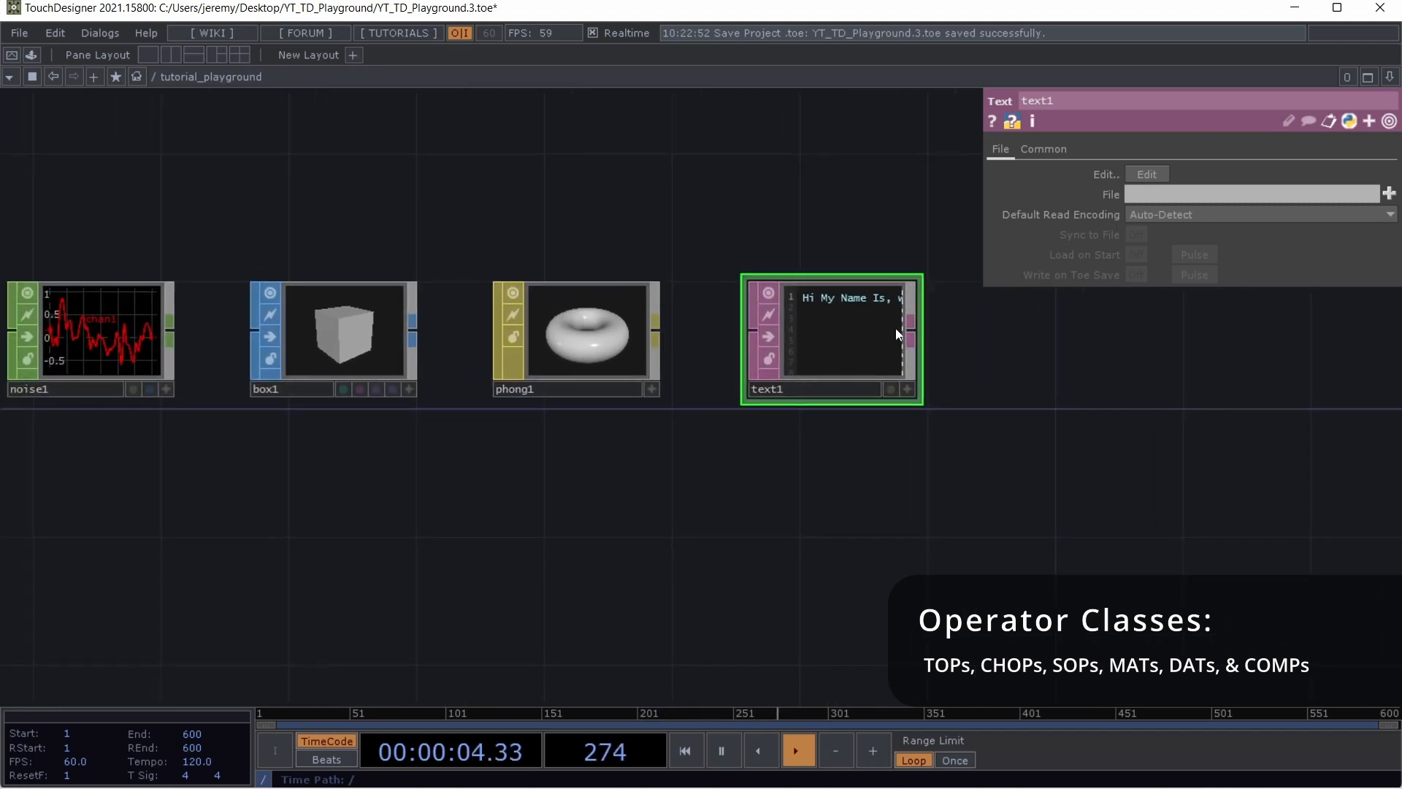
{"action": "scroll", "coordinate": [895, 327], "scroll_direction": "up", "scroll_amount": 3}
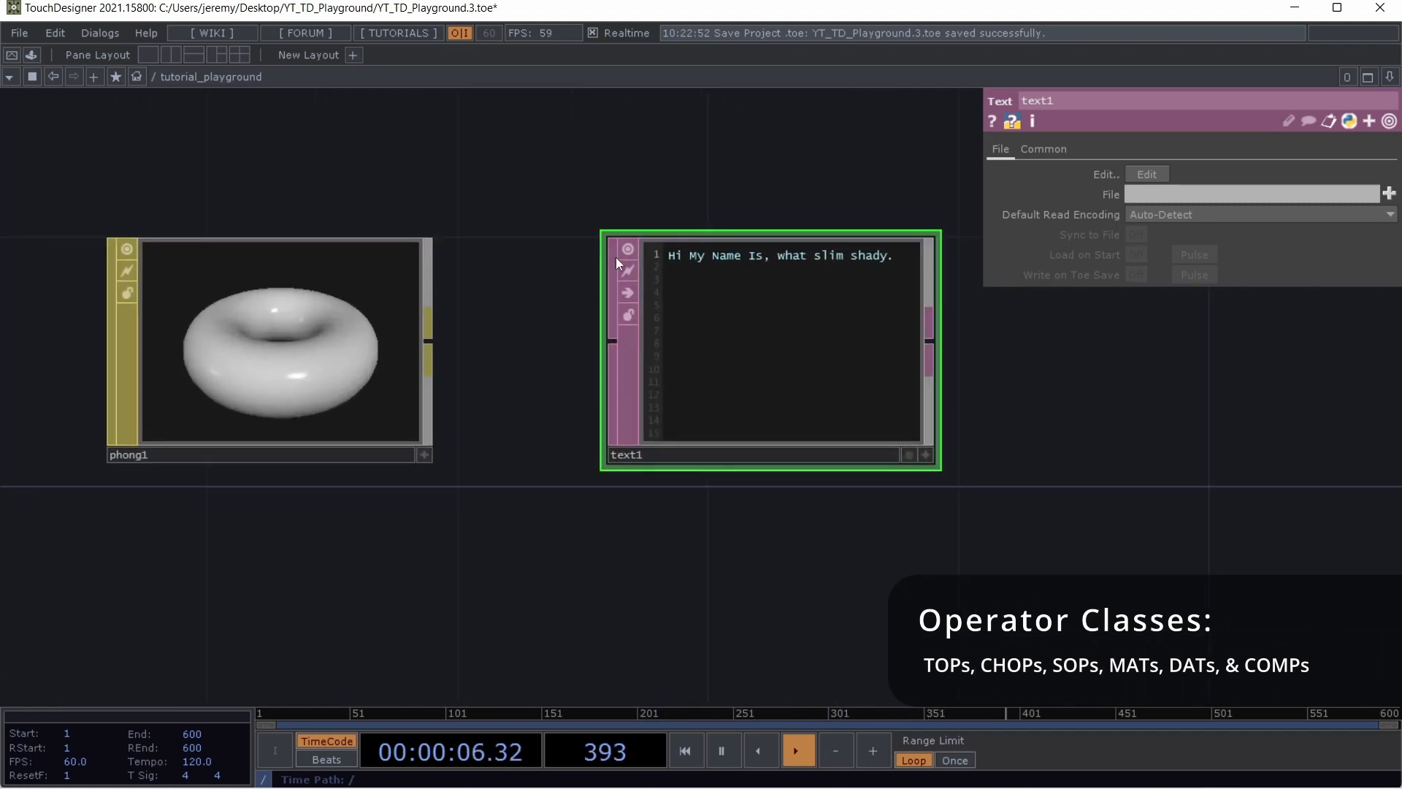
{"action": "left_click_drag", "start_coordinate": [1059, 443], "coordinate": [851, 441]}
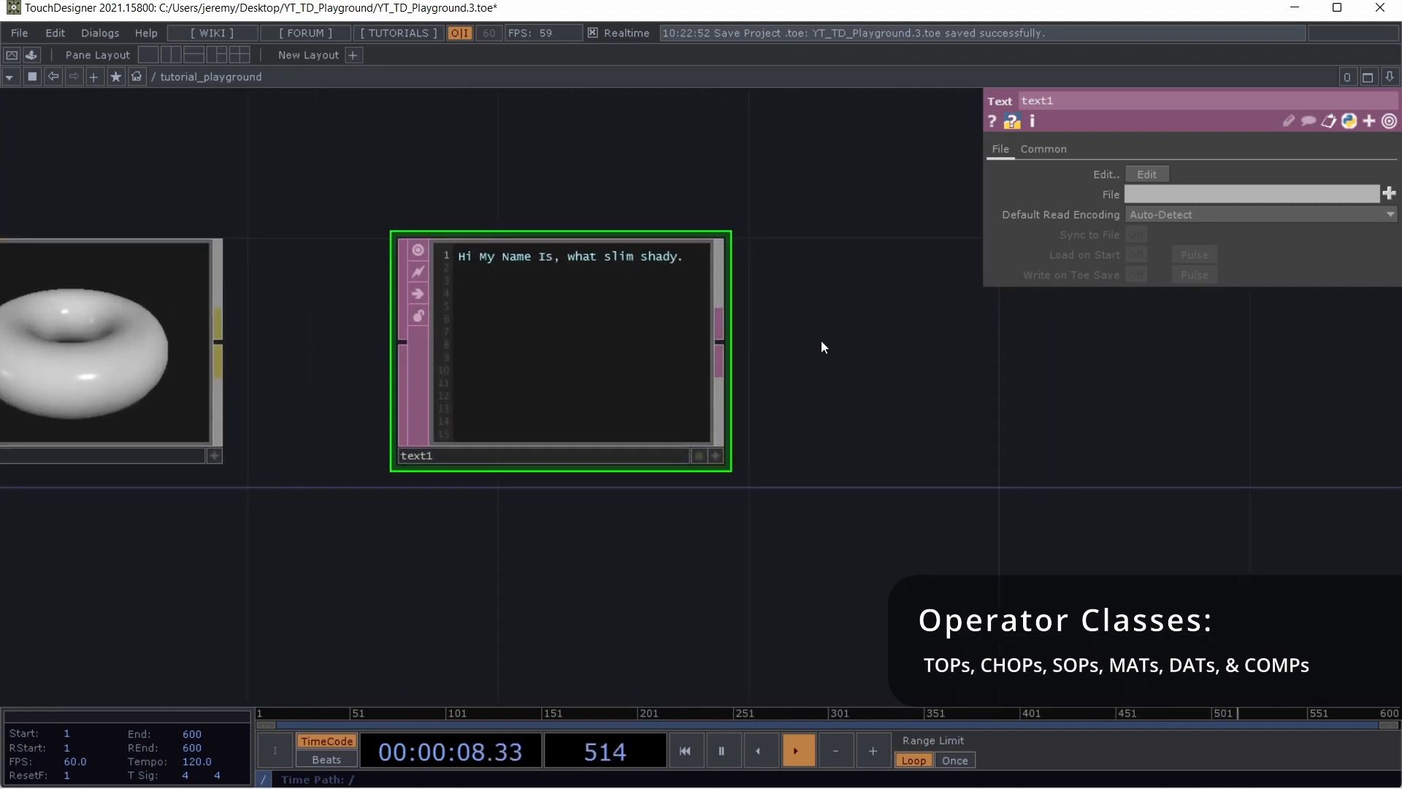
{"action": "key", "text": "Tab"}
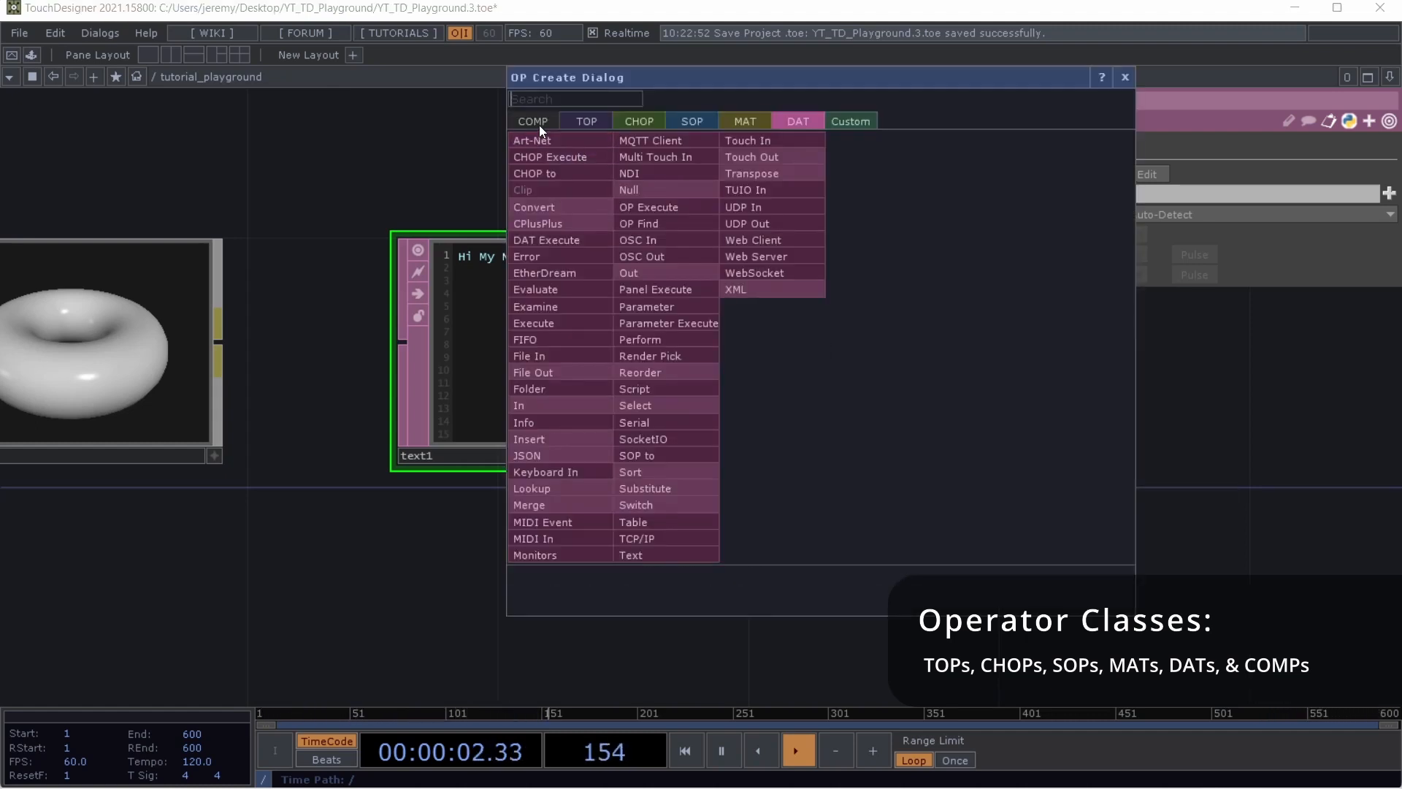
{"action": "left_click", "coordinate": [590, 125]}
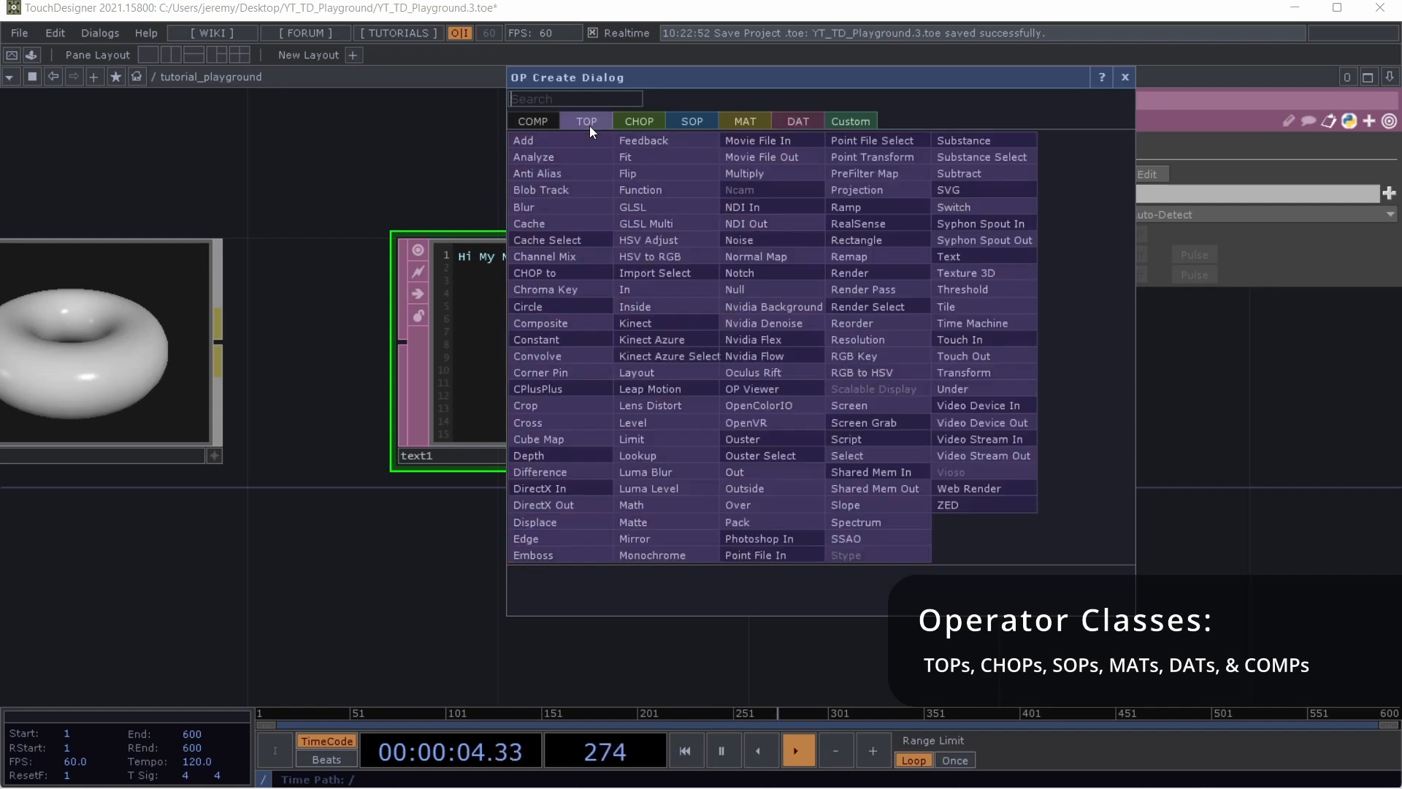
{"action": "left_click", "coordinate": [639, 126]}
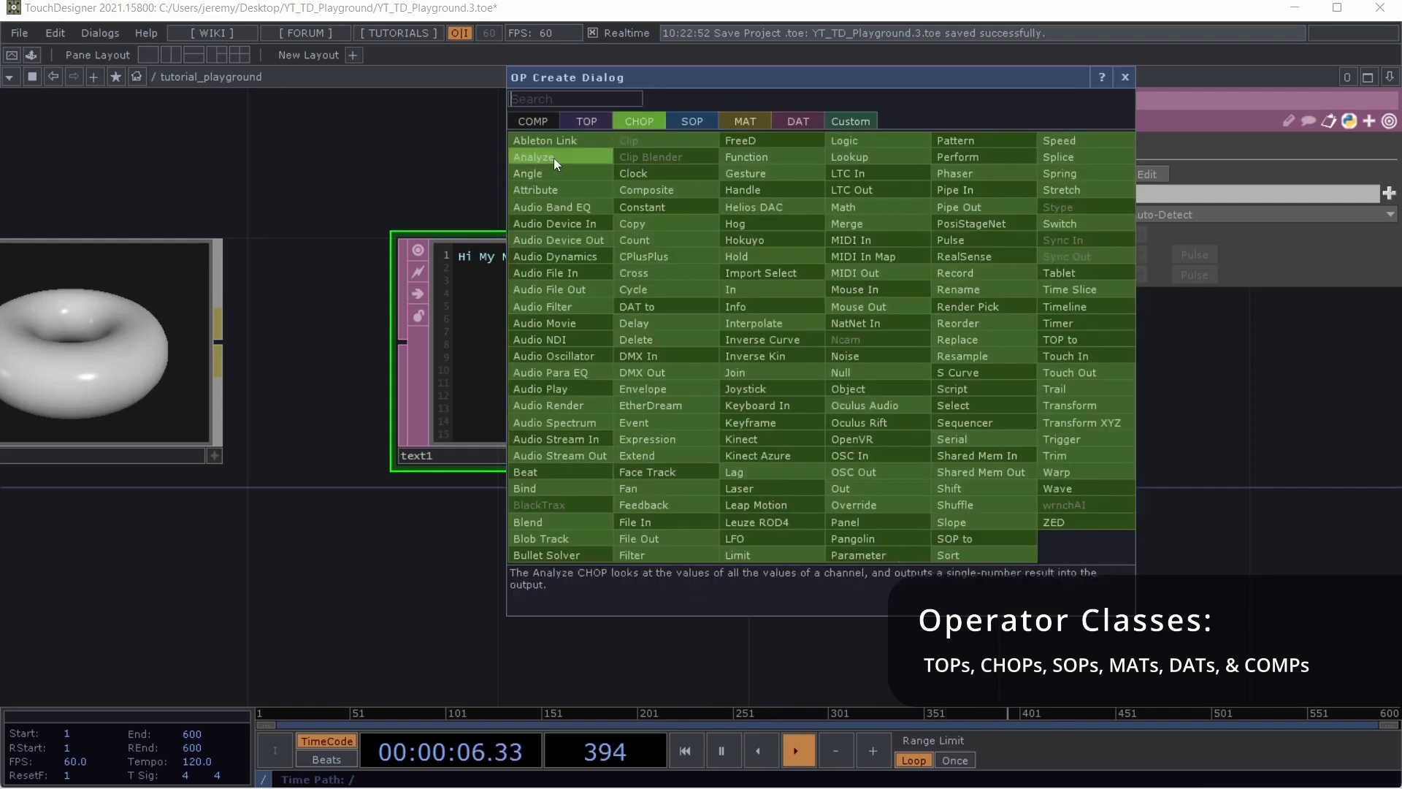
{"action": "left_click", "coordinate": [704, 120]}
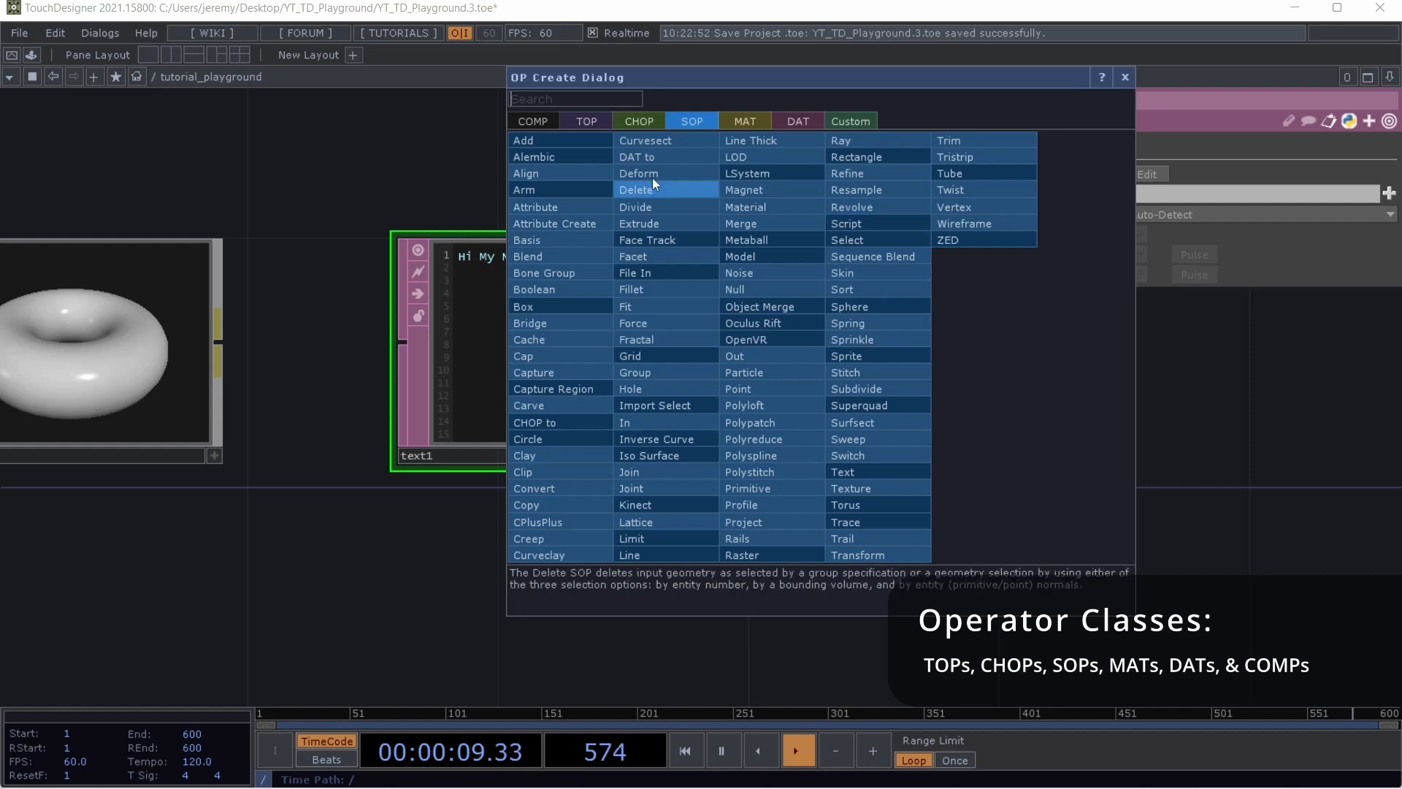
{"action": "left_click", "coordinate": [734, 122]}
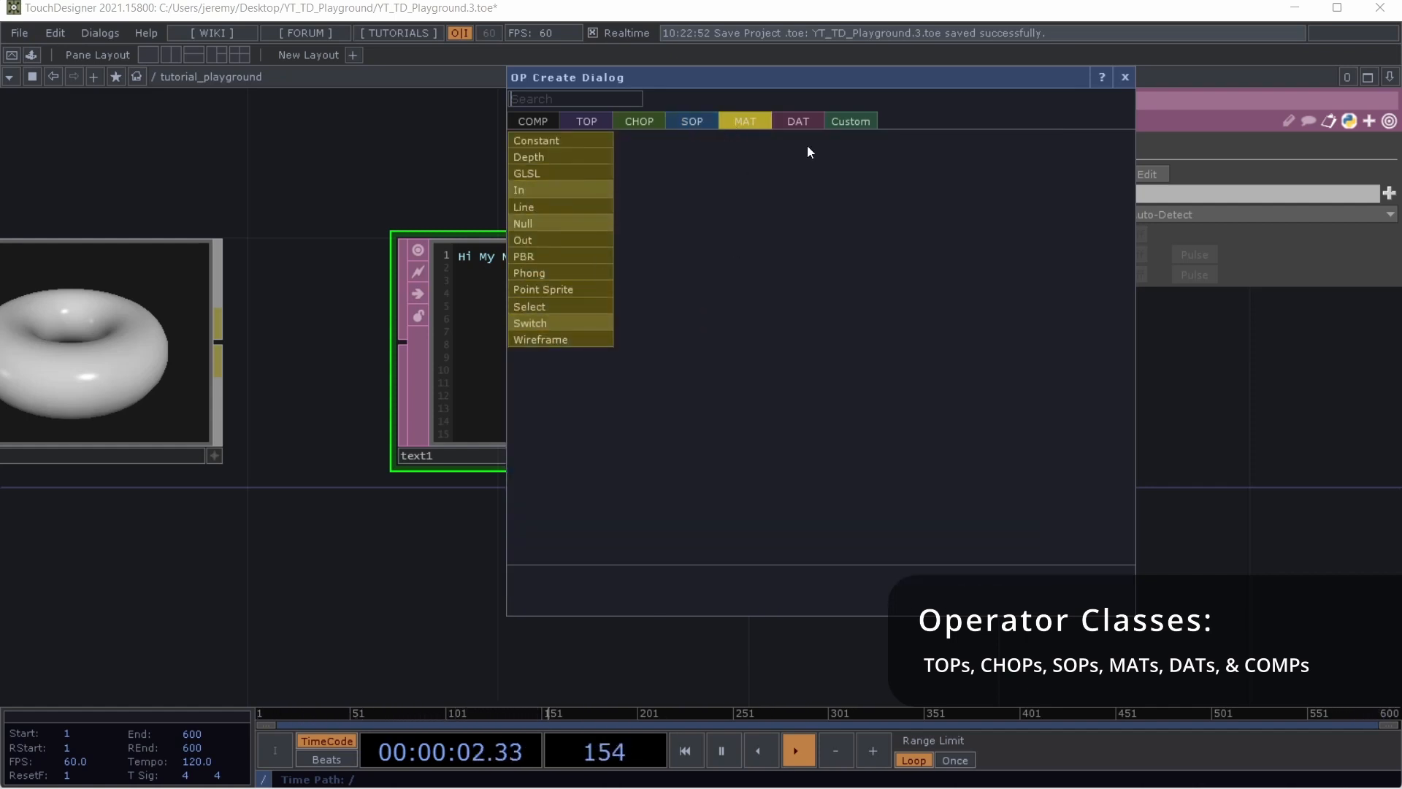
{"action": "left_click", "coordinate": [797, 126]}
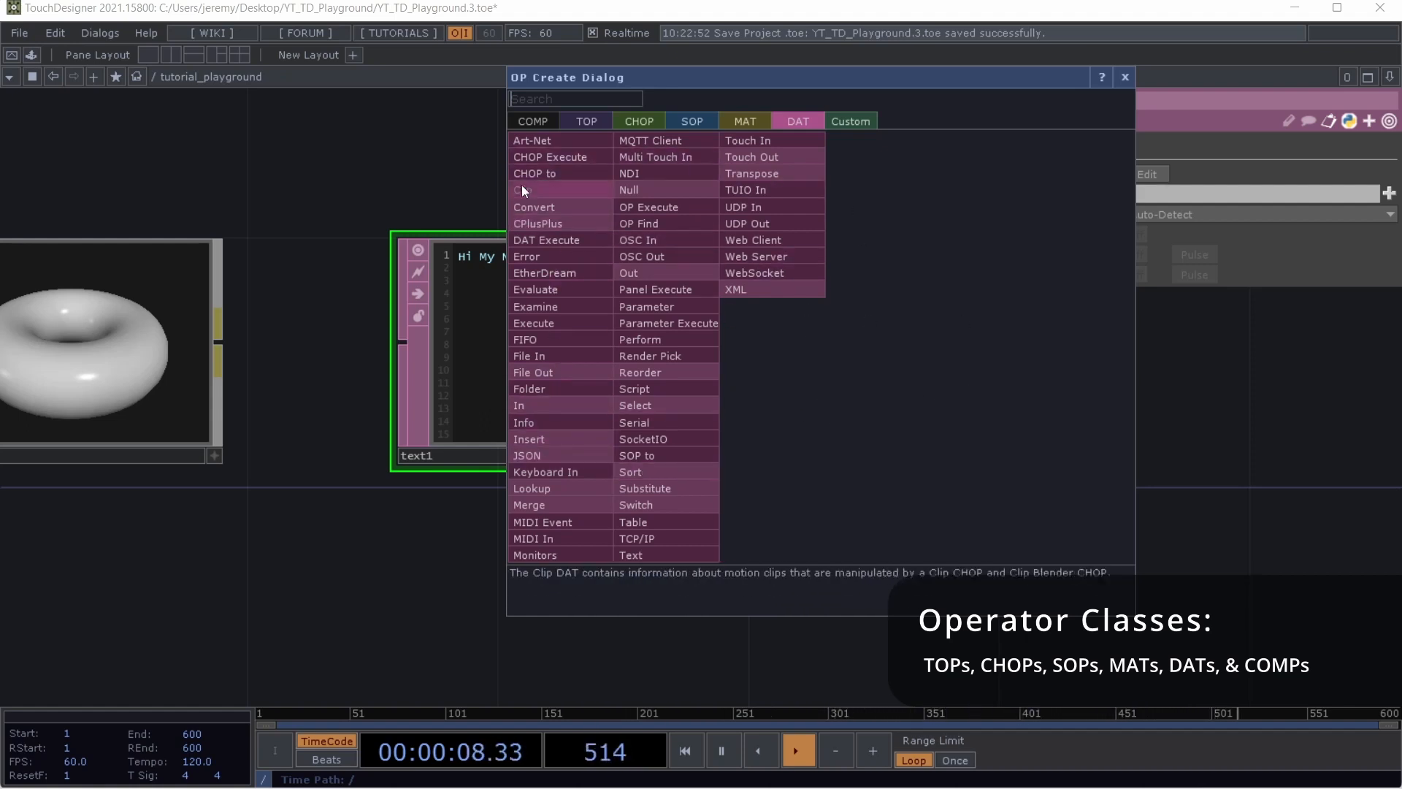
Create a Container COMP in the network, to the right of the Text DAT
{"action": "left_click", "coordinate": [522, 119]}
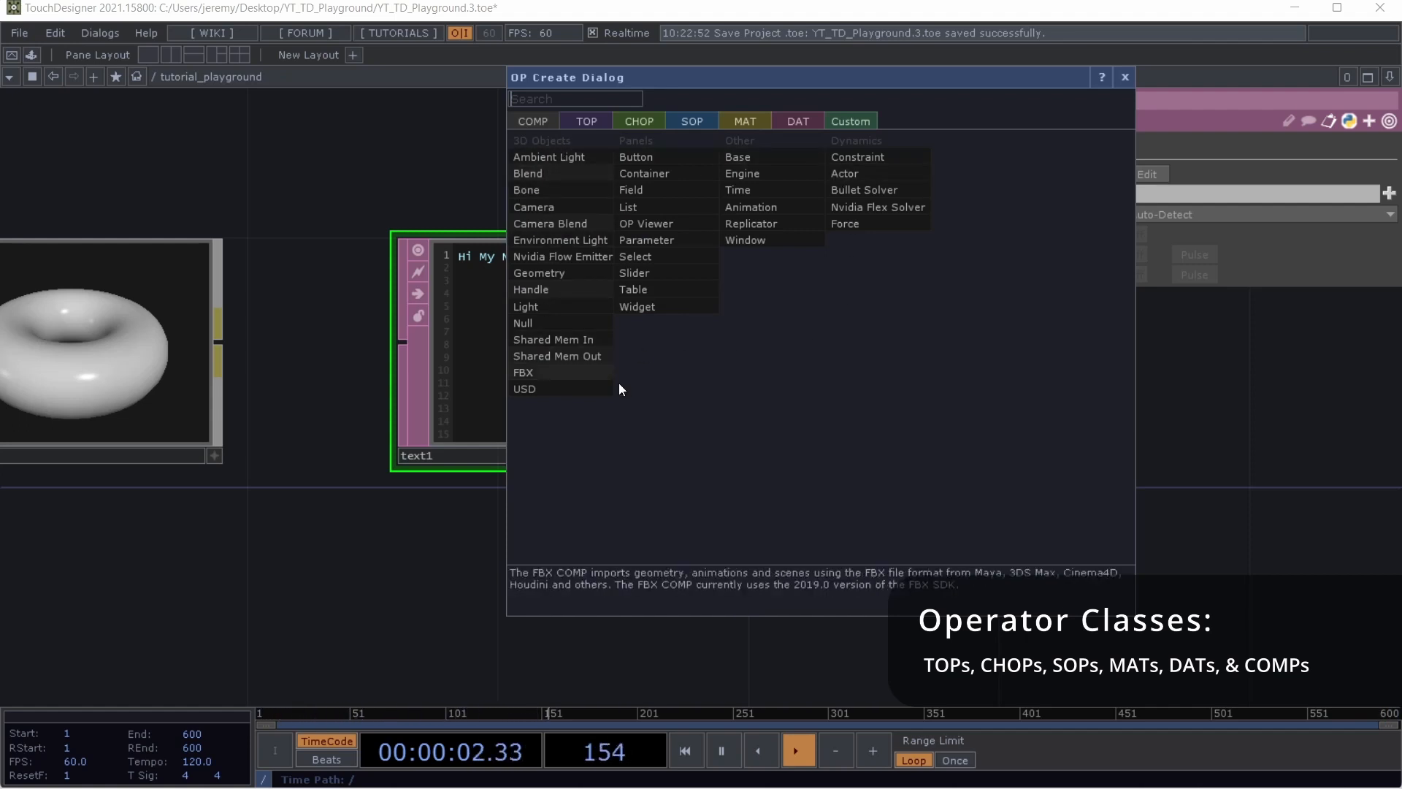
{"action": "left_click", "coordinate": [656, 171]}
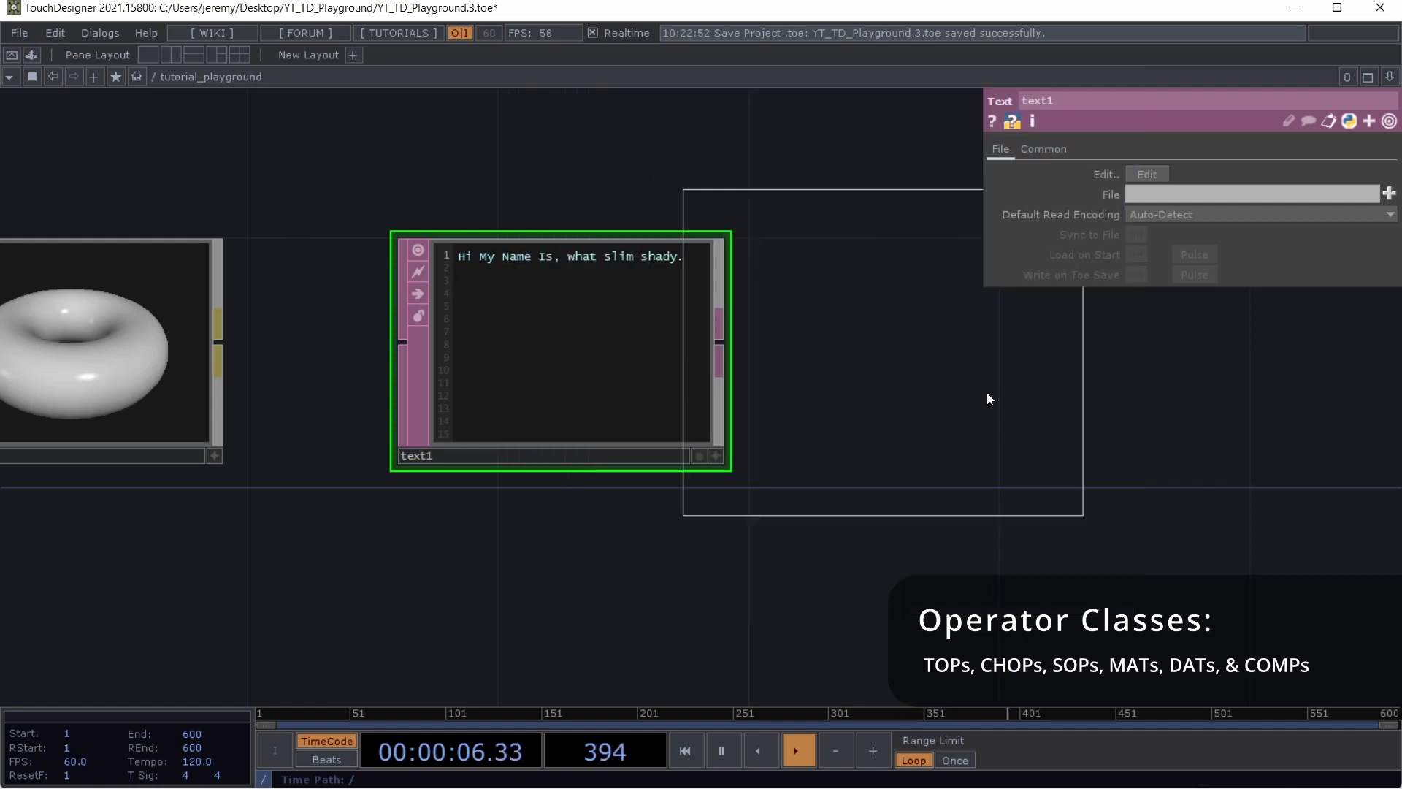
{"action": "left_click", "coordinate": [970, 327]}
Enter the Container COMP's network and create a Noise TOP inside it
{"action": "scroll", "coordinate": [819, 555], "scroll_direction": "down", "scroll_amount": 3}
{"action": "left_click_drag", "start_coordinate": [821, 554], "coordinate": [509, 466]}
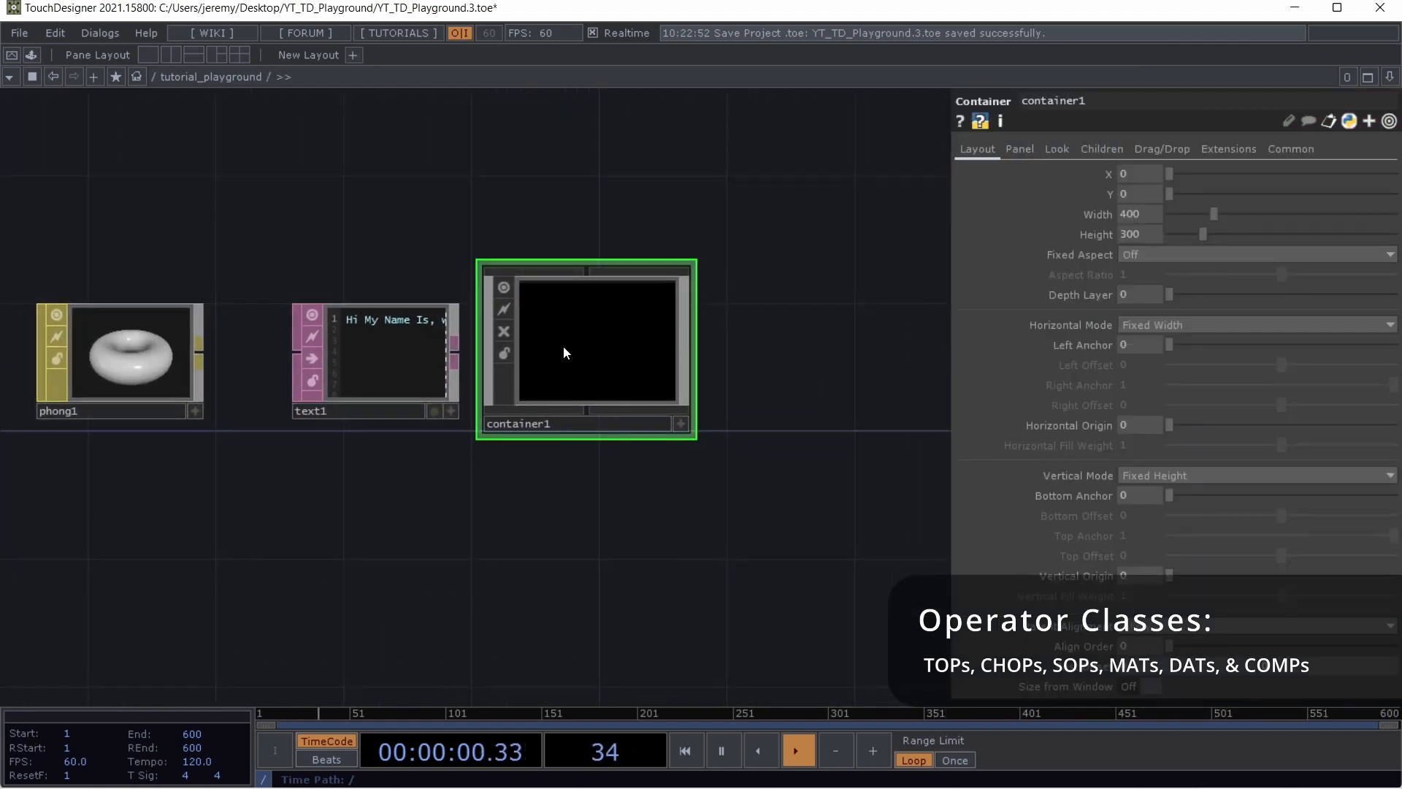
{"action": "key", "text": "i"}
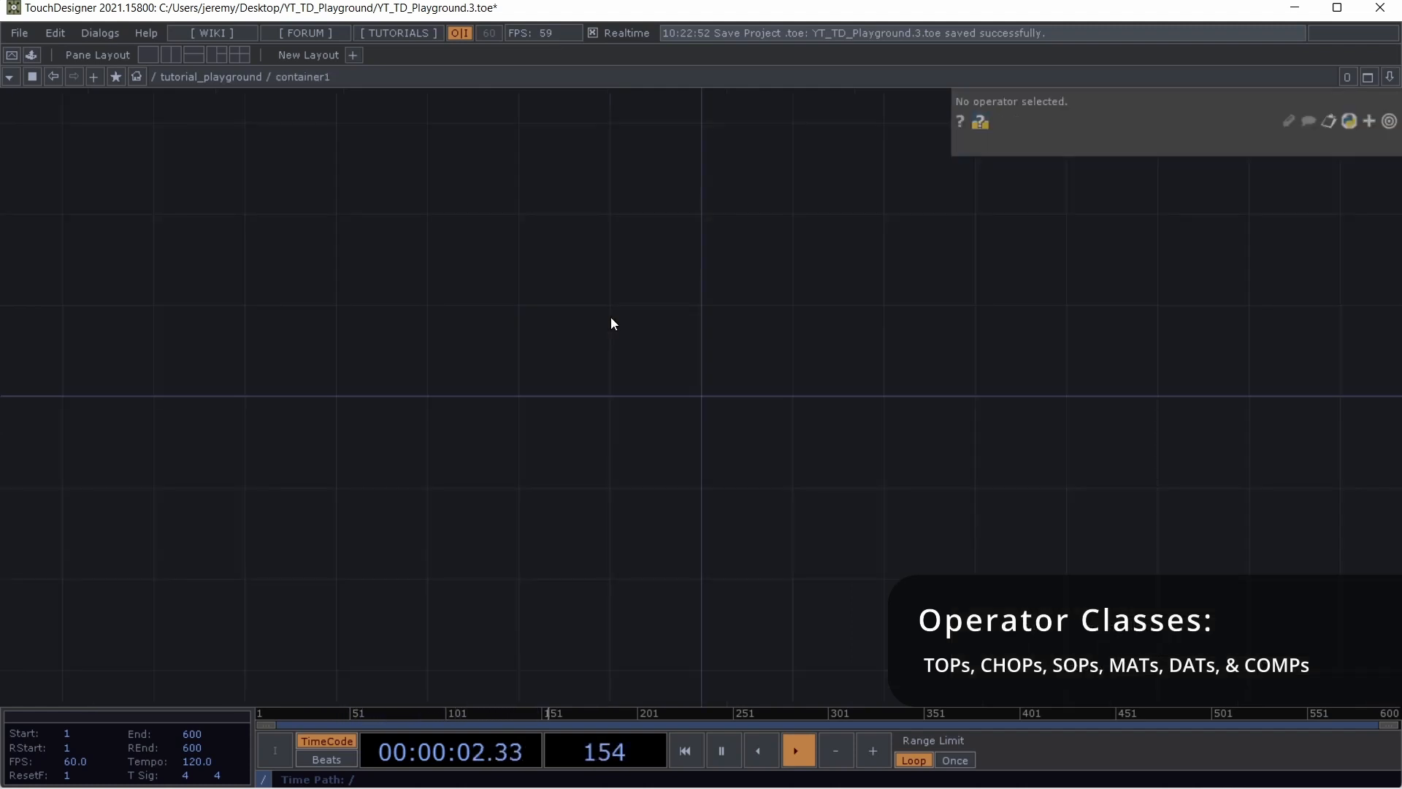
{"action": "key", "text": "Tab"}
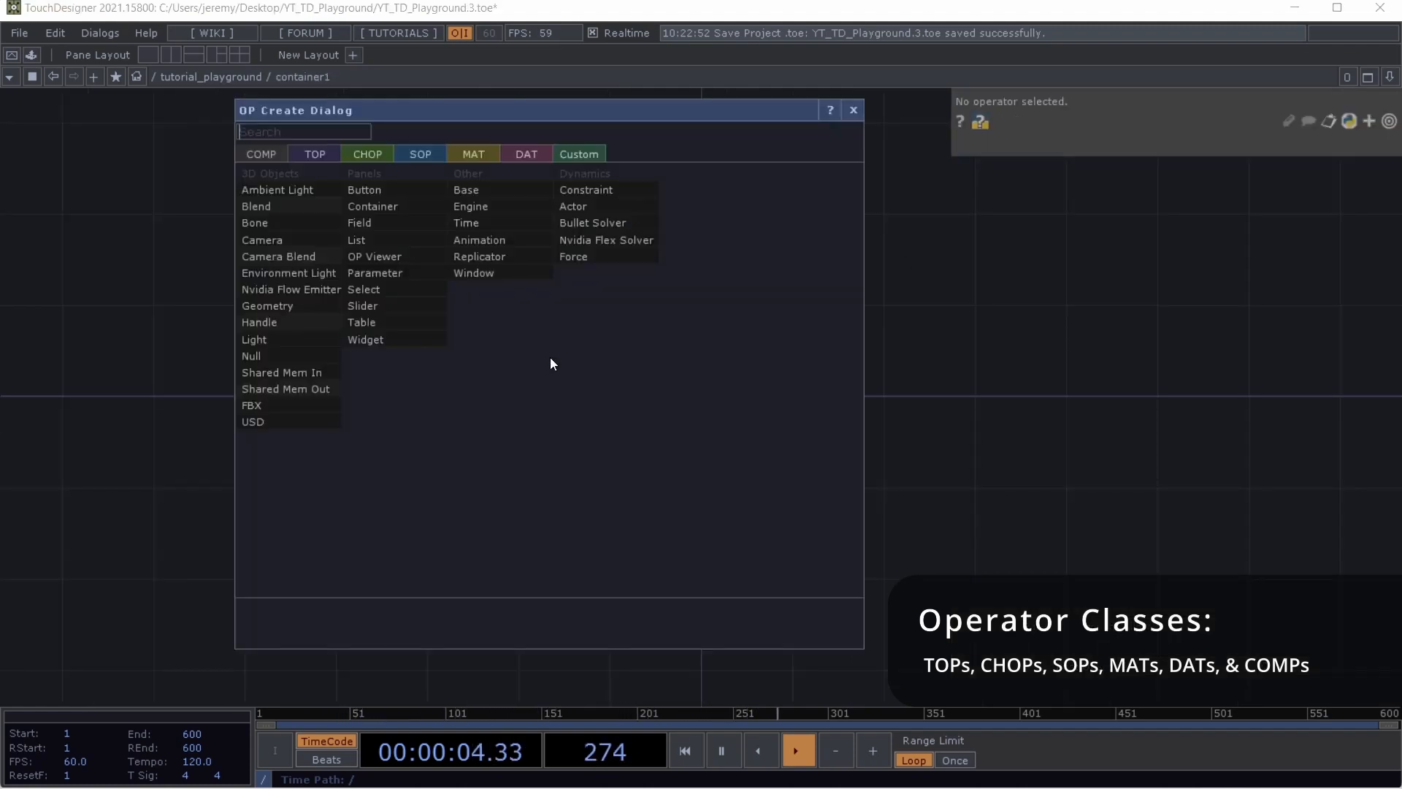
{"action": "left_click", "coordinate": [307, 153]}
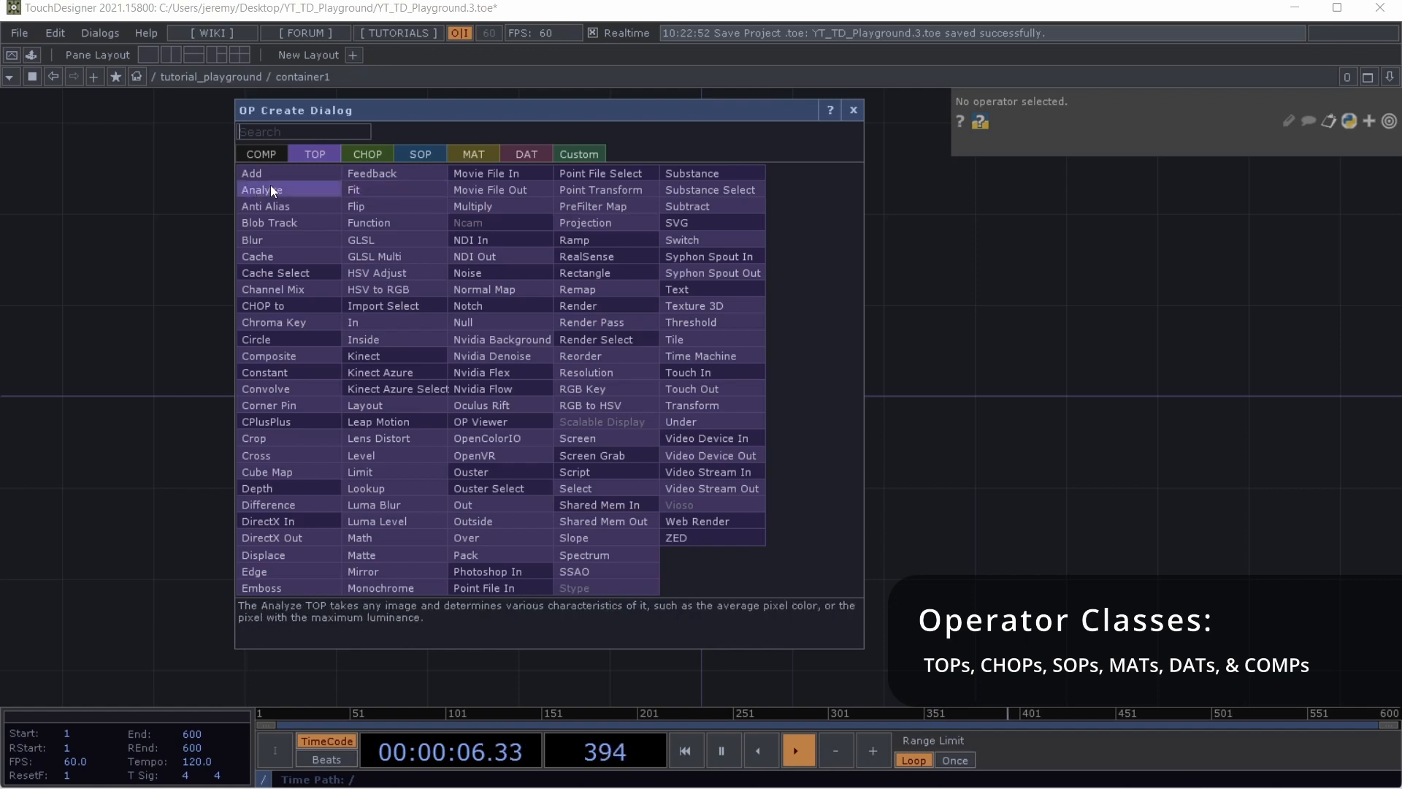
{"action": "type", "text": "noise"}
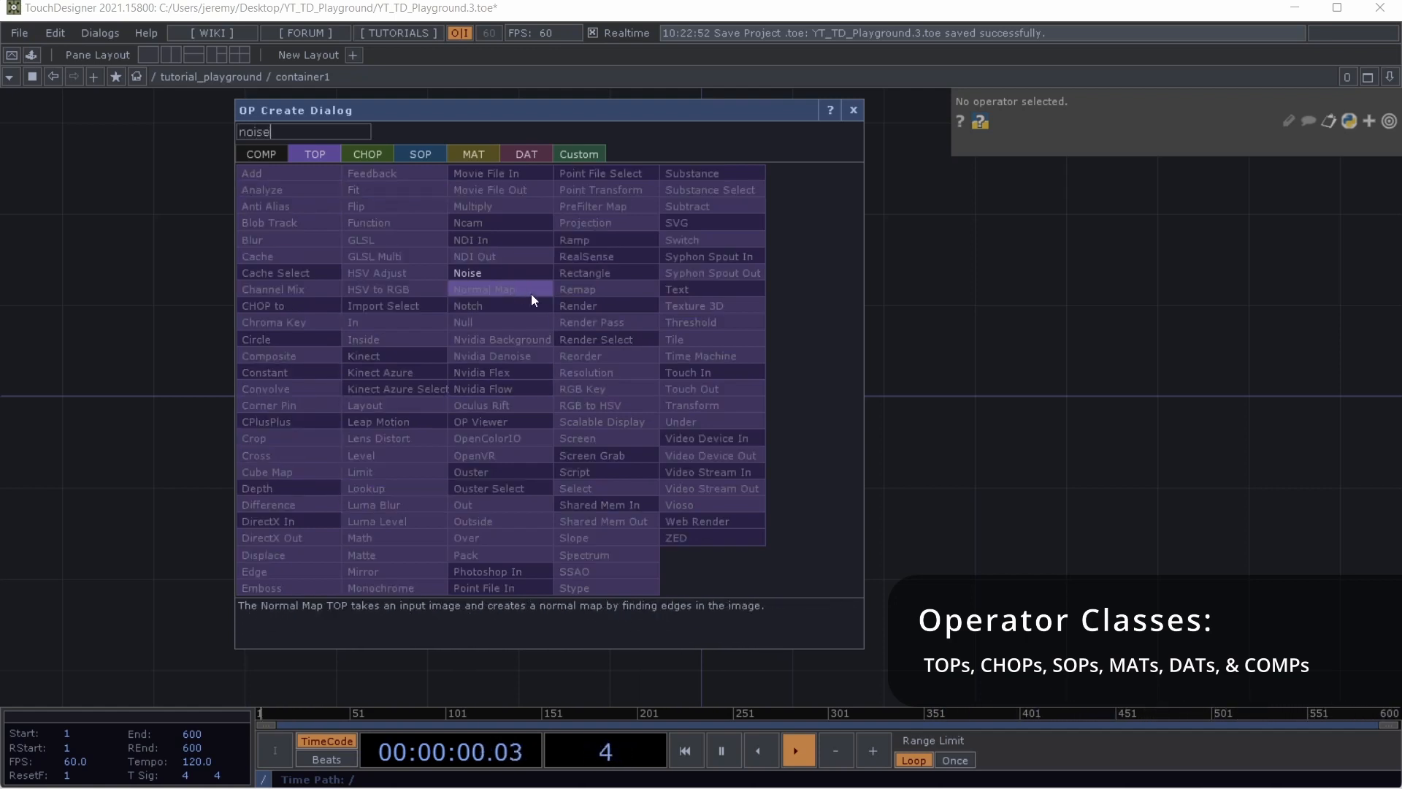
{"action": "left_click", "coordinate": [514, 273]}
{"action": "left_click", "coordinate": [578, 378]}
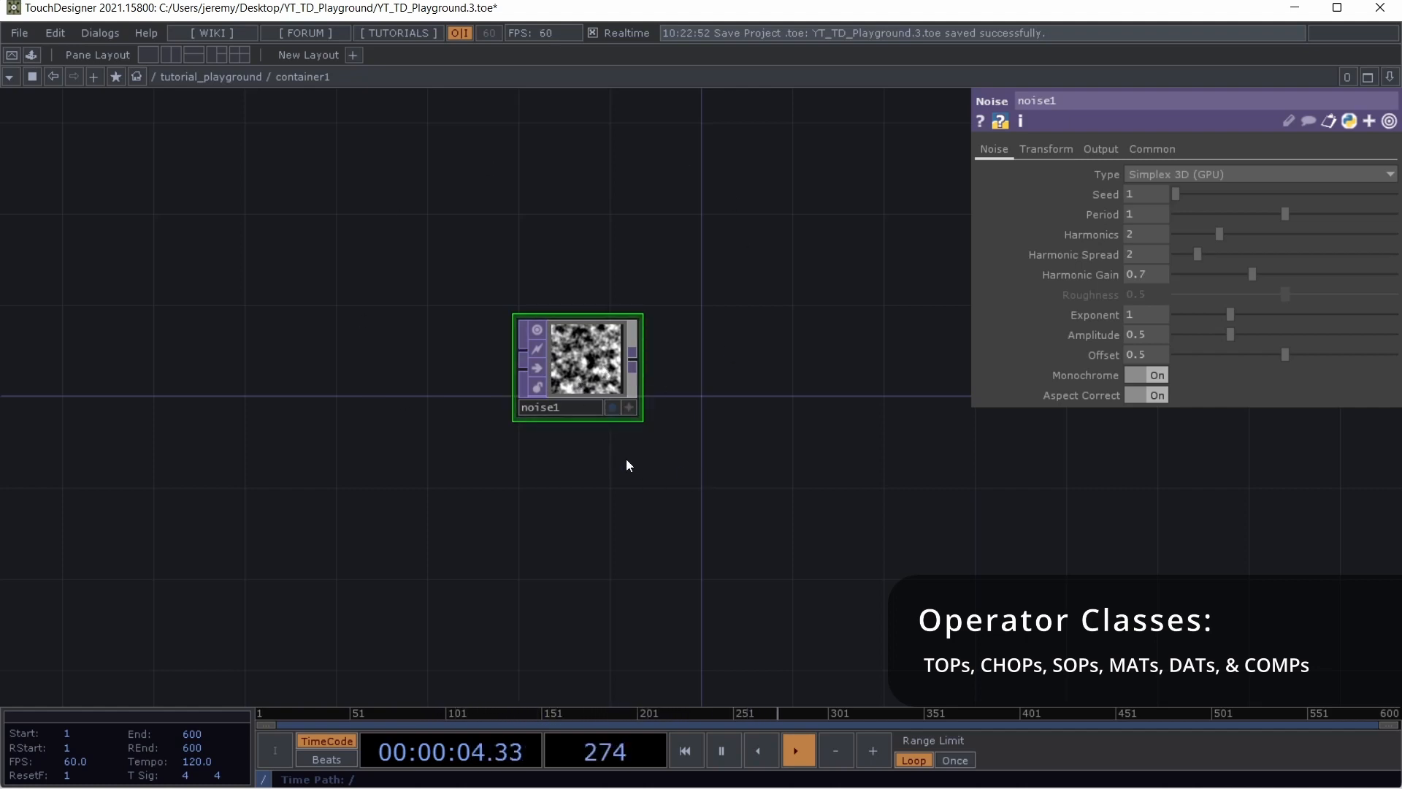
Return to the tutorial_playground network and move the Container COMP to the left of the Movie File In TOP
{"action": "key", "text": "u"}
{"action": "left_click_drag", "start_coordinate": [475, 490], "coordinate": [778, 434]}
{"action": "scroll", "coordinate": [634, 459], "scroll_direction": "down", "scroll_amount": 3}
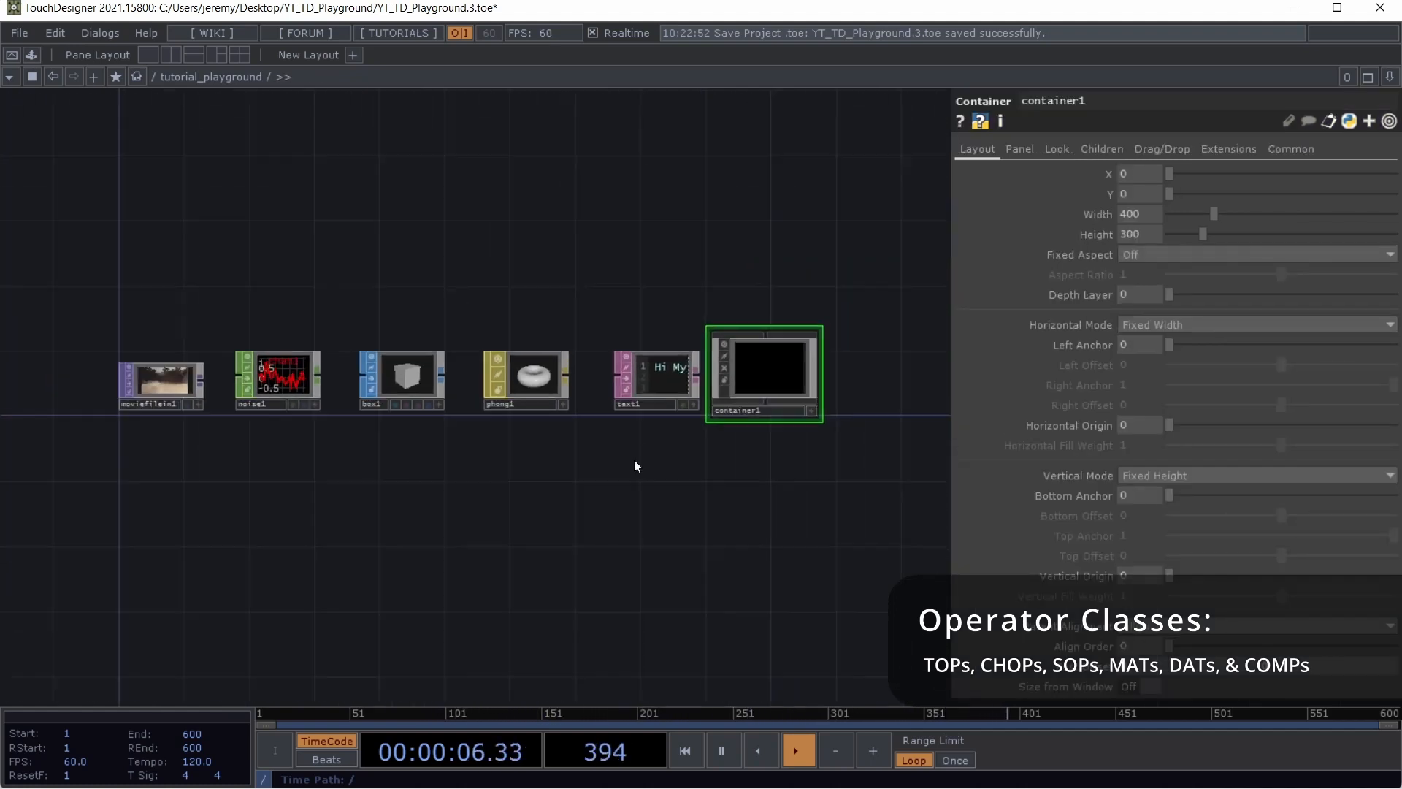
{"action": "left_click_drag", "start_coordinate": [577, 520], "coordinate": [614, 504]}
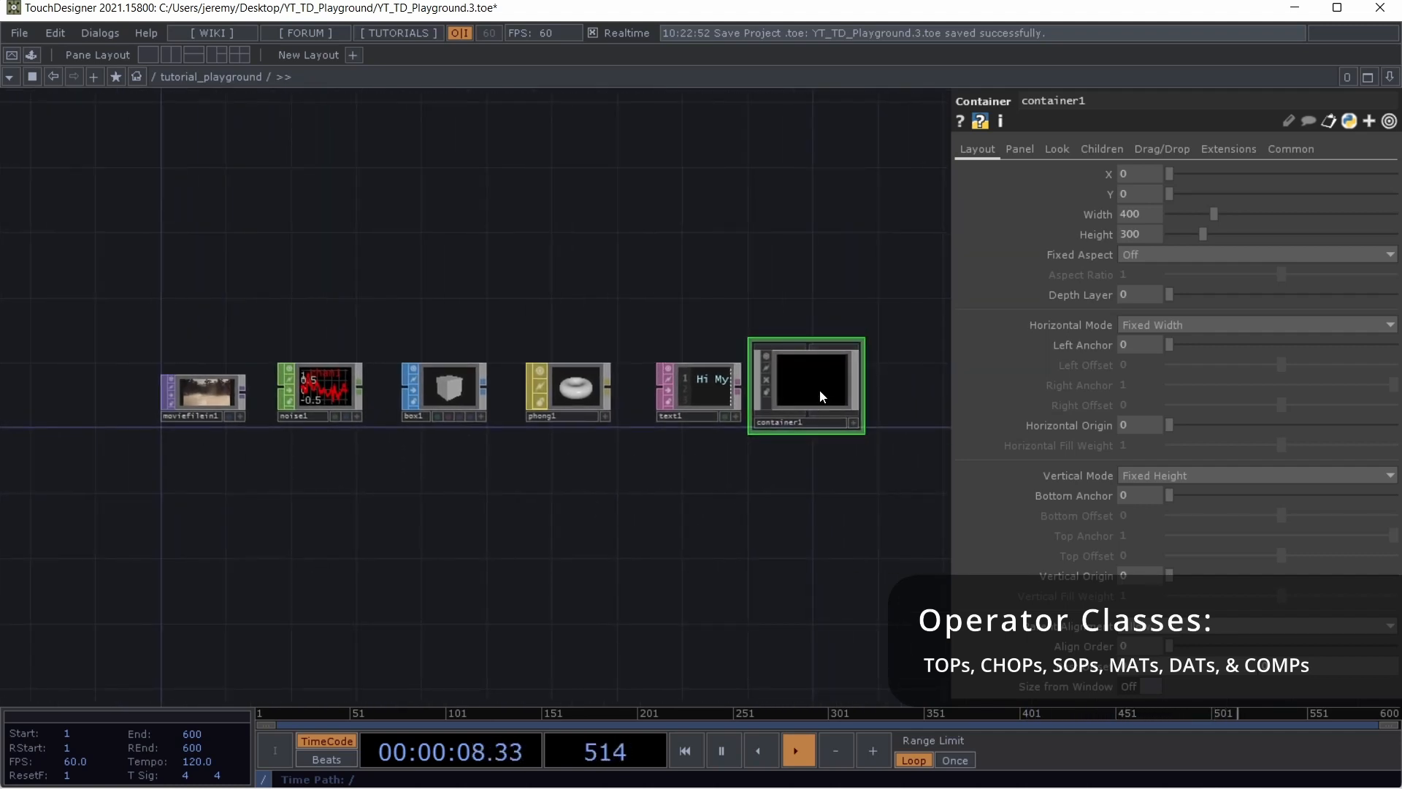
{"action": "left_click_drag", "start_coordinate": [820, 390], "coordinate": [89, 367]}
{"action": "left_click_drag", "start_coordinate": [245, 533], "coordinate": [612, 483]}
{"action": "scroll", "coordinate": [353, 395], "scroll_direction": "up", "scroll_amount": 5}
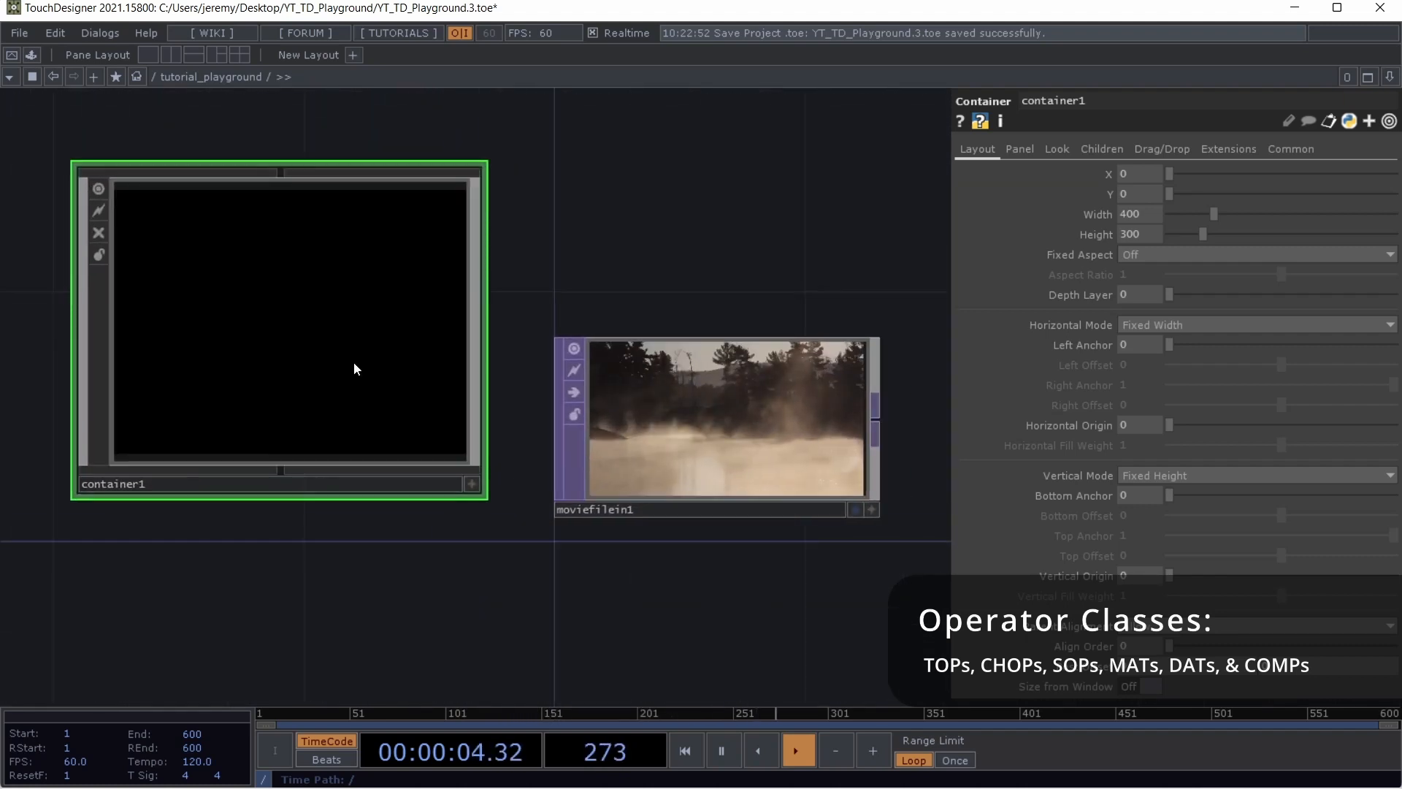
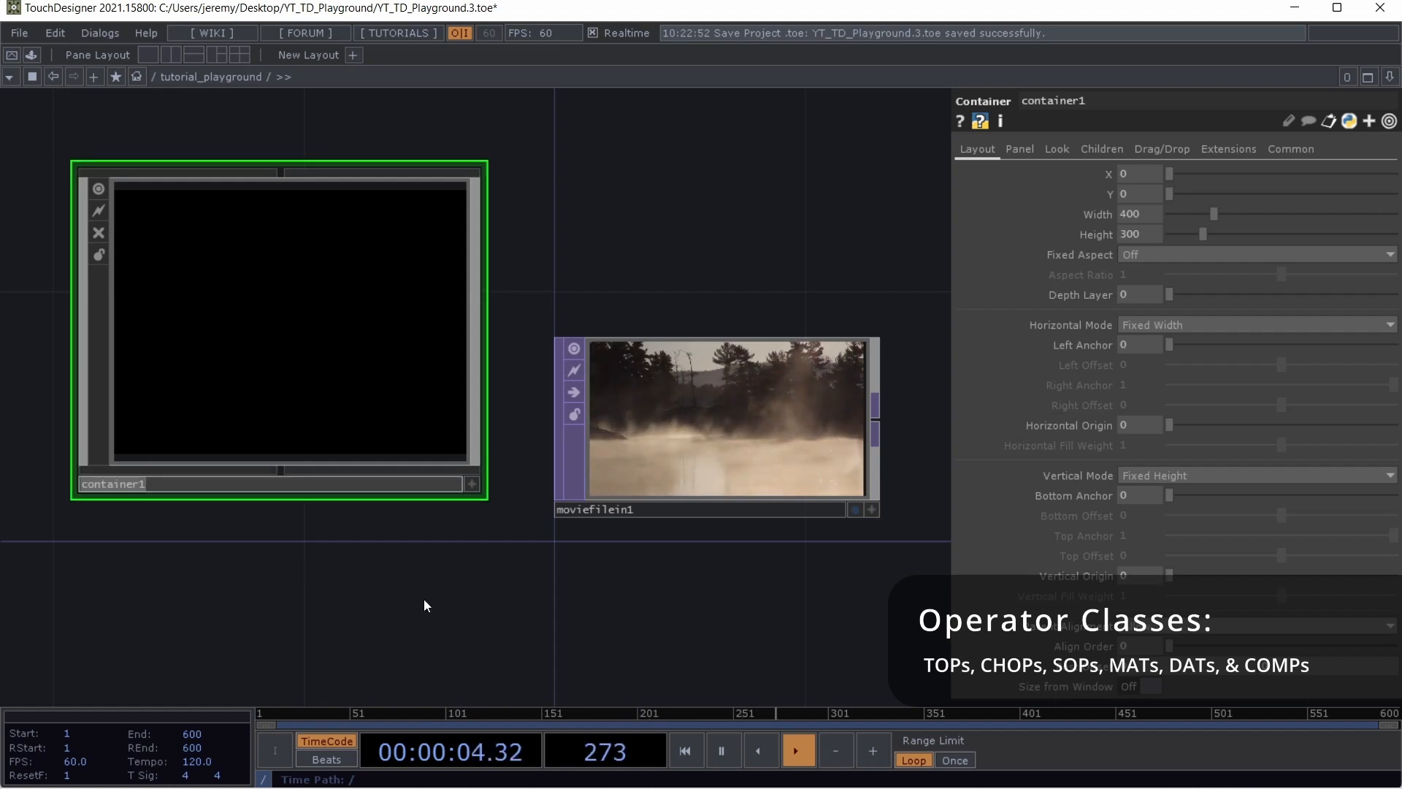
Switch the viewers of the Container COMP and the Movie File In TOP to active and back to inactive
{"action": "left_click", "coordinate": [473, 484]}
{"action": "left_click", "coordinate": [475, 484]}
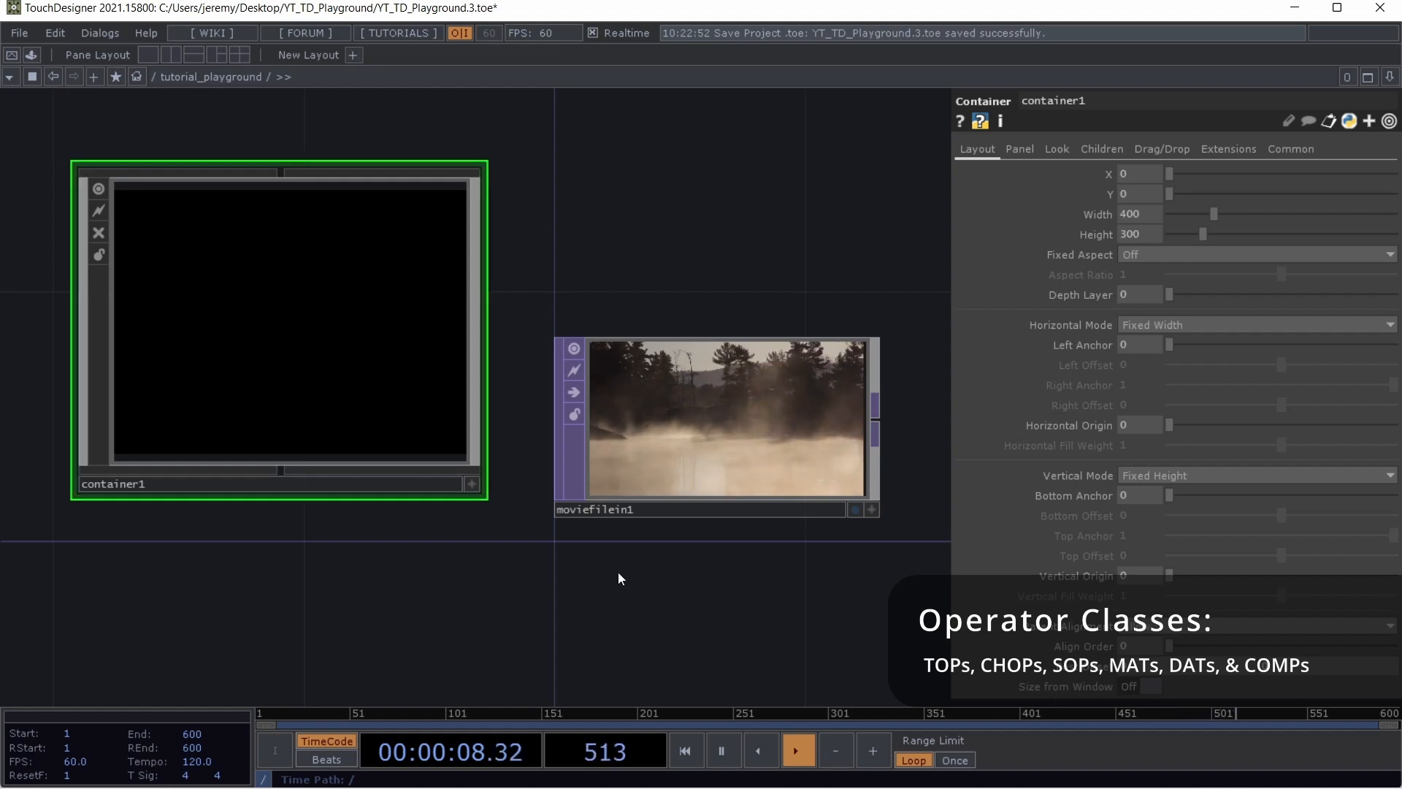
{"action": "left_click_drag", "start_coordinate": [773, 600], "coordinate": [586, 563]}
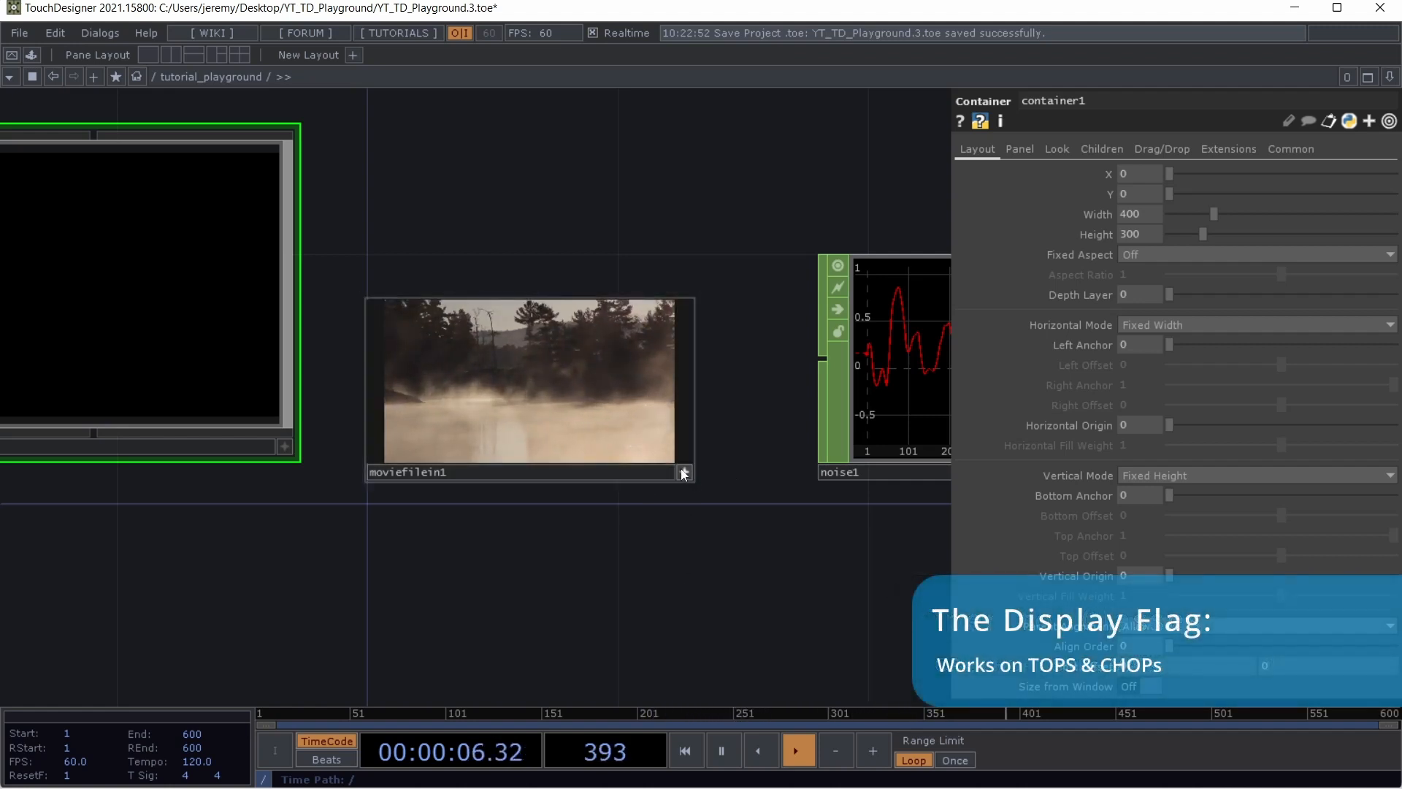
{"action": "left_click", "coordinate": [590, 375]}
{"action": "left_click_drag", "start_coordinate": [893, 546], "coordinate": [828, 564]}
{"action": "left_click", "coordinate": [819, 386]}
Turn on the display flags of the Movie File In TOP and the Noise CHOP to show both in the network background
{"action": "left_click", "coordinate": [530, 400]}
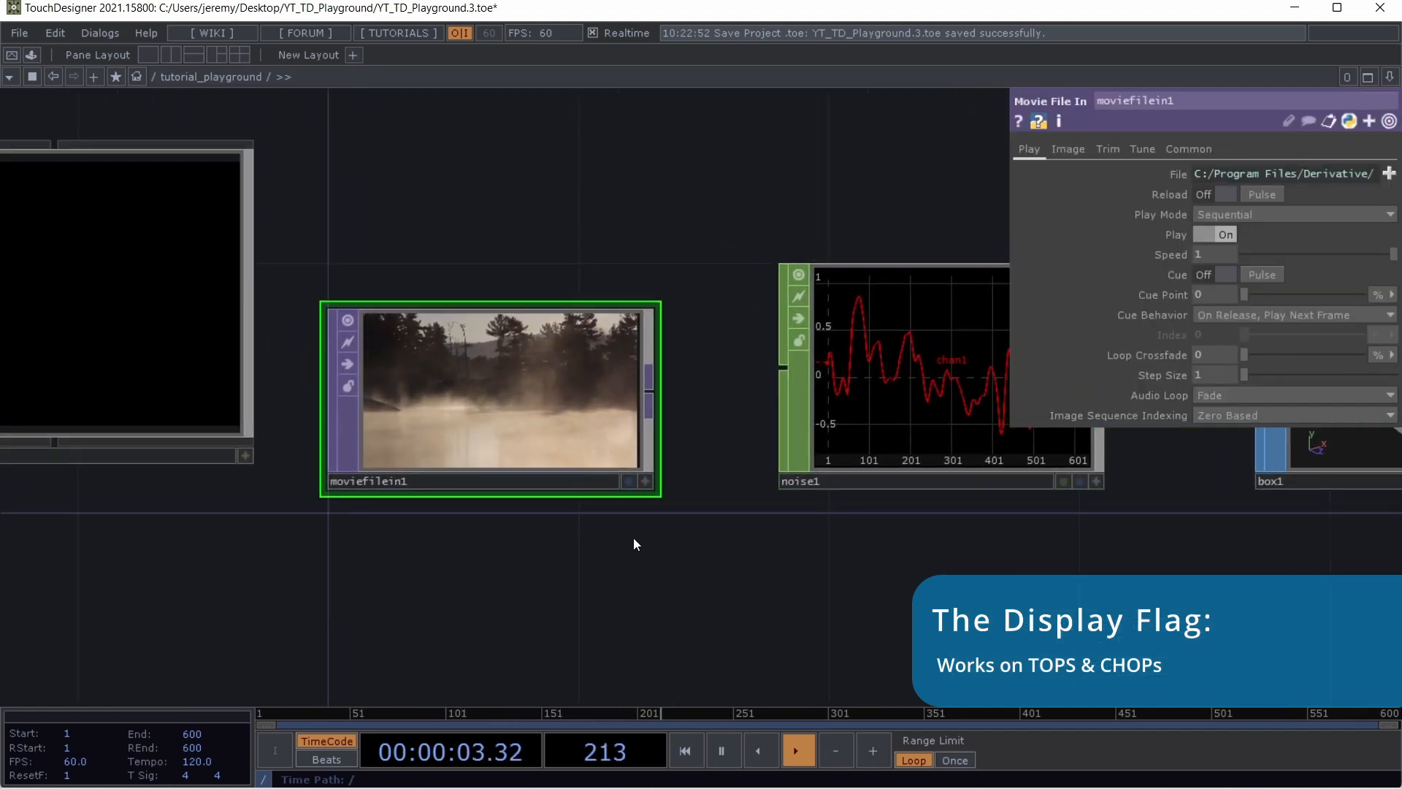
{"action": "left_click", "coordinate": [628, 481]}
{"action": "scroll", "coordinate": [700, 229], "scroll_direction": "down", "scroll_amount": 4}
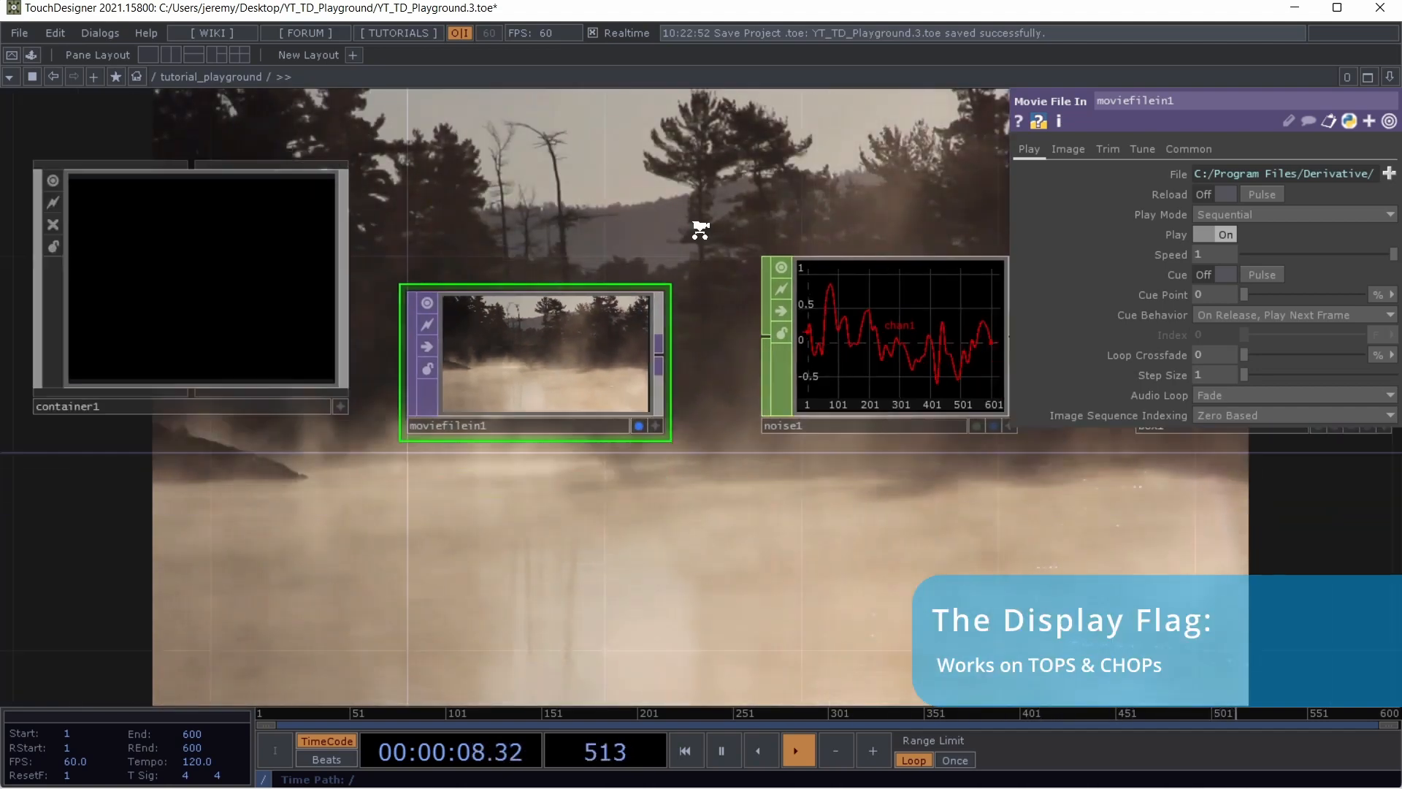
{"action": "middle_click_drag", "start_coordinate": [699, 229], "coordinate": [982, 498]}
{"action": "left_click_drag", "start_coordinate": [983, 497], "coordinate": [526, 497]}
{"action": "scroll", "coordinate": [567, 505], "scroll_direction": "down", "scroll_amount": 6}
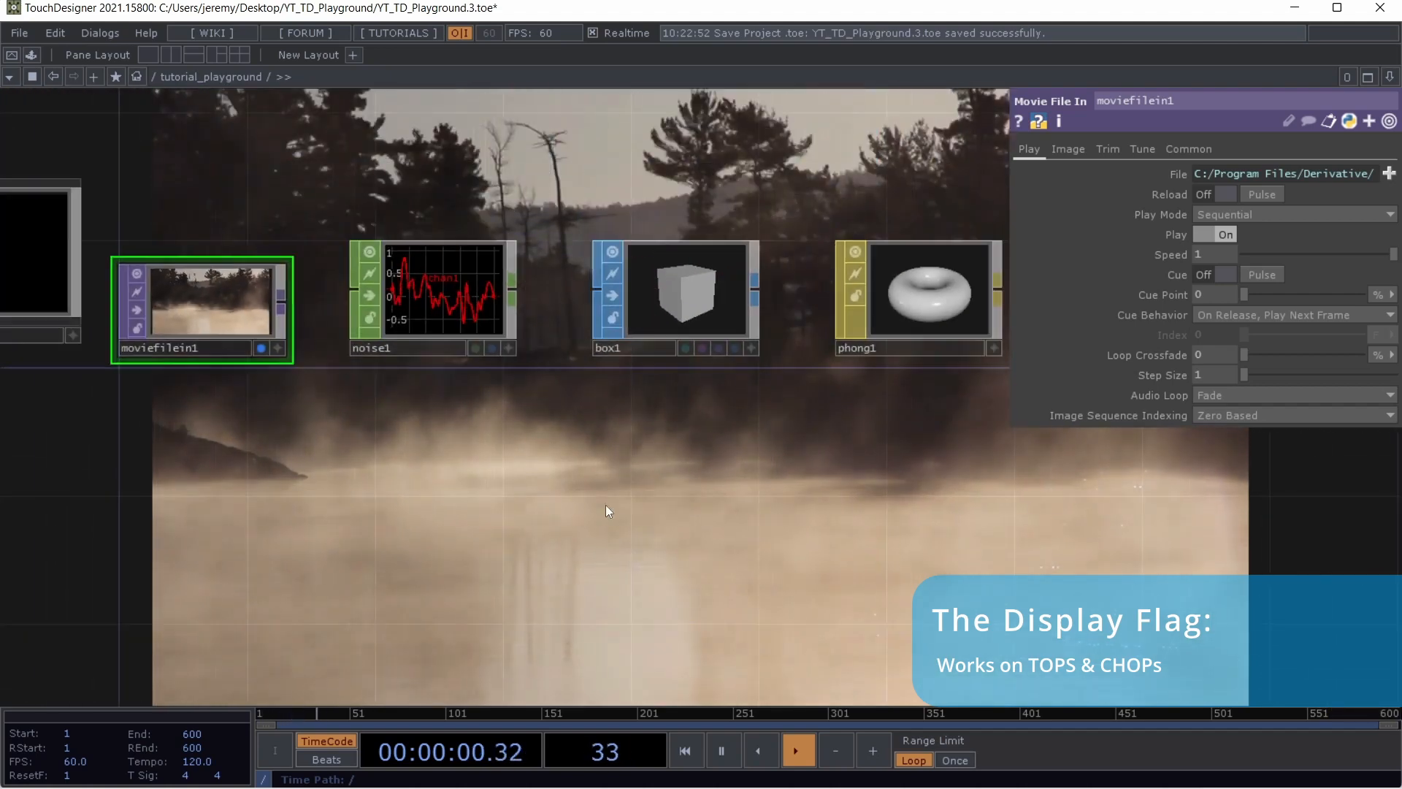
{"action": "mouse_move", "coordinate": [914, 497]}
{"action": "left_mouse_down"}
{"action": "mouse_move", "coordinate": [506, 503]}
{"action": "mouse_move", "coordinate": [667, 463]}
{"action": "left_mouse_up"}
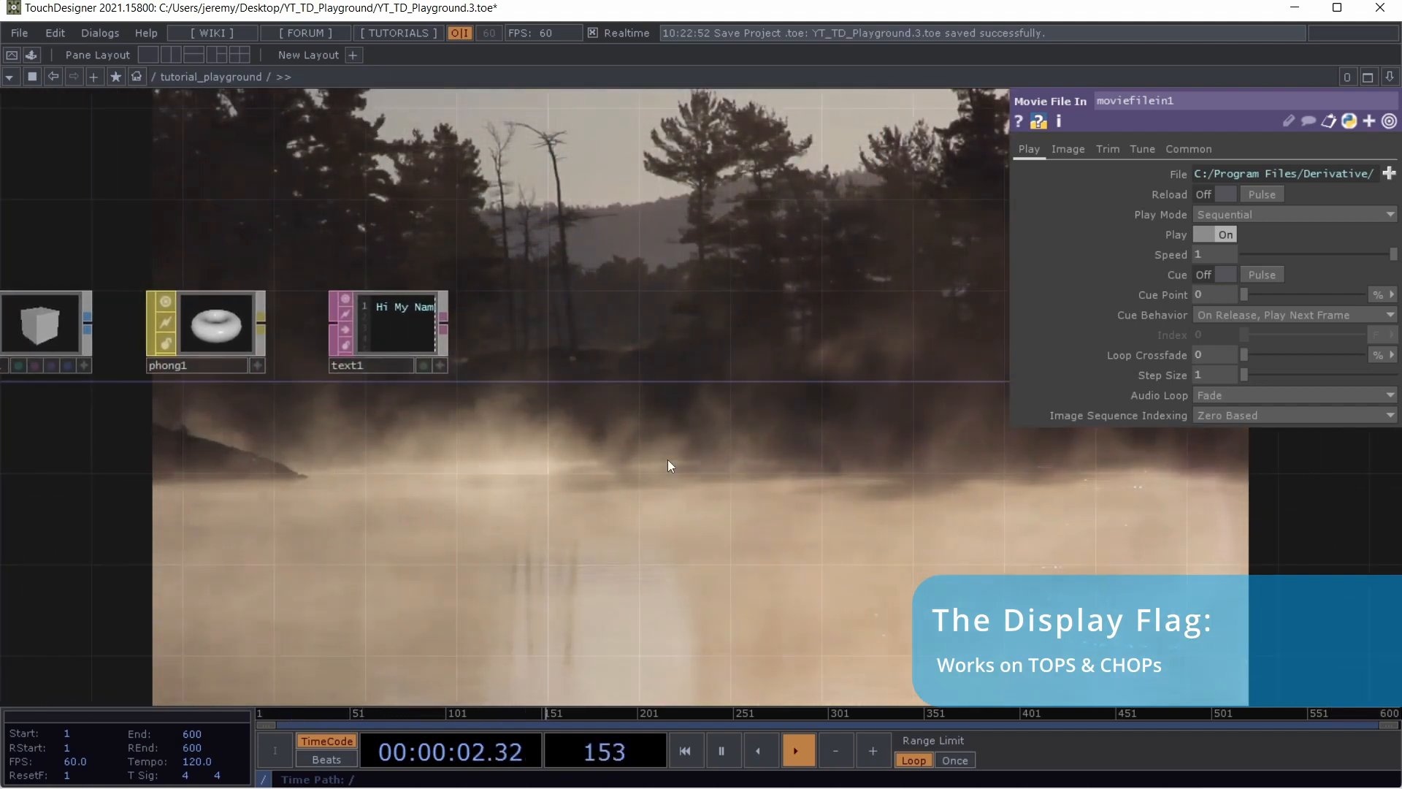
{"action": "left_click_drag", "start_coordinate": [406, 441], "coordinate": [540, 447]}
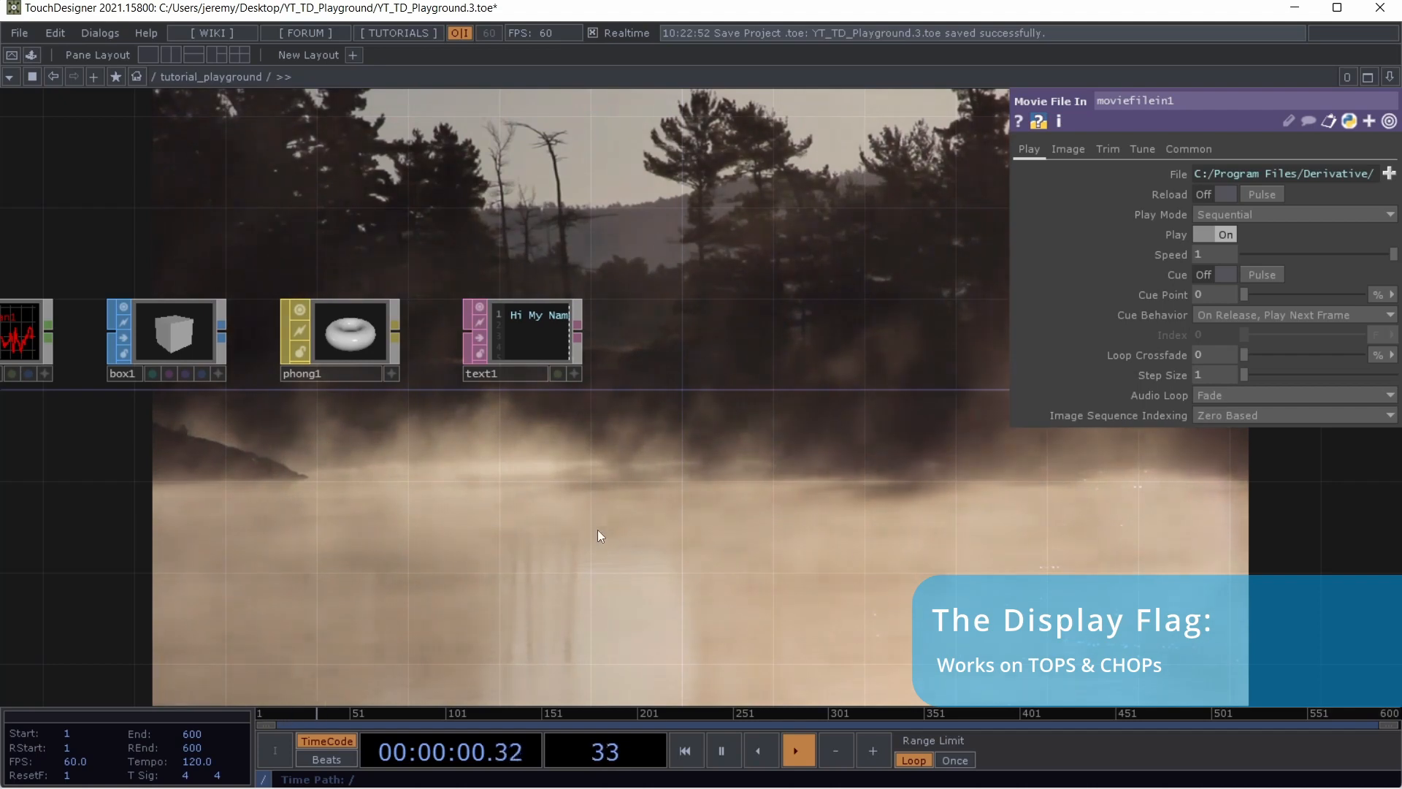
{"action": "left_click_drag", "start_coordinate": [234, 498], "coordinate": [573, 500]}
{"action": "left_click_drag", "start_coordinate": [410, 466], "coordinate": [463, 470]}
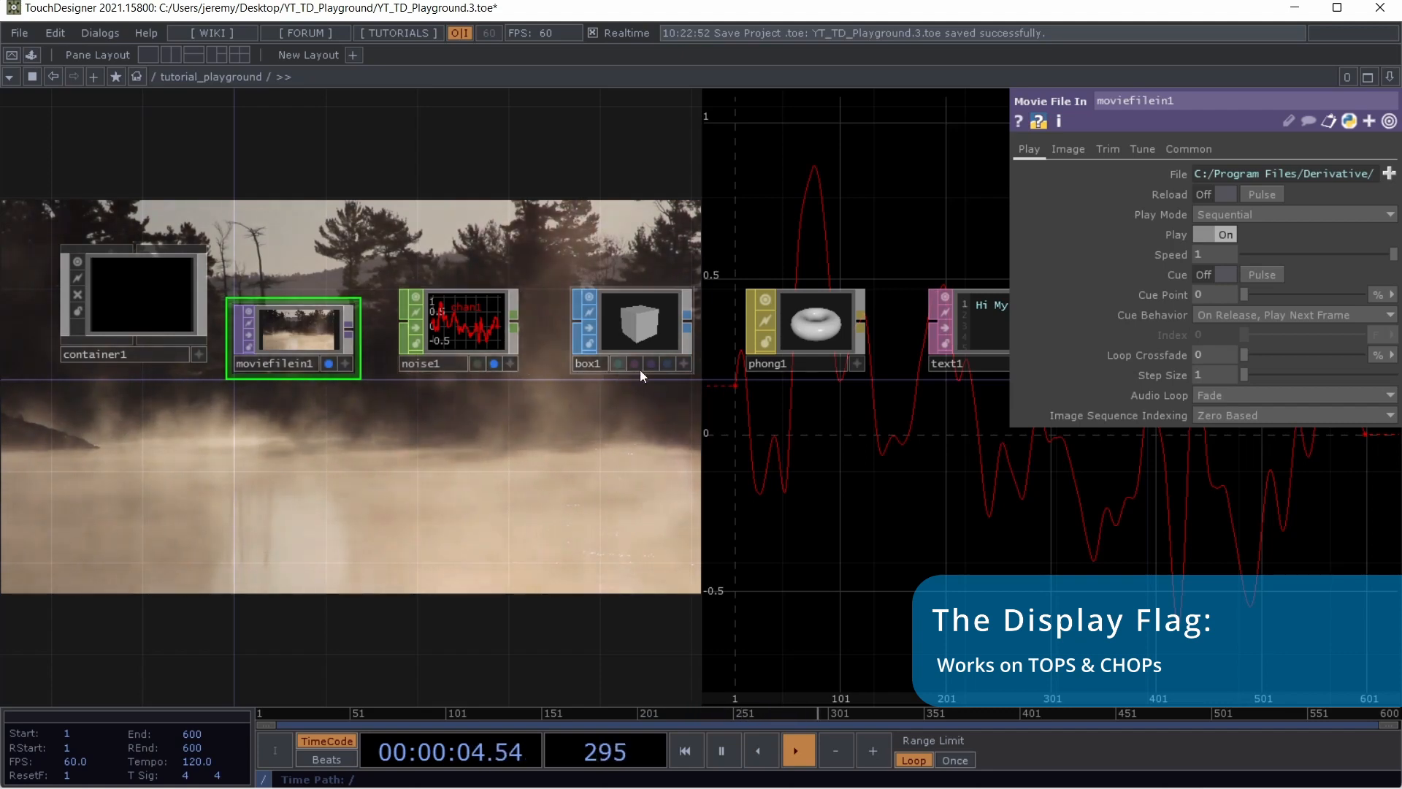
Try the Box SOP's display flag by switching it on and back off
{"action": "left_click", "coordinate": [666, 363]}
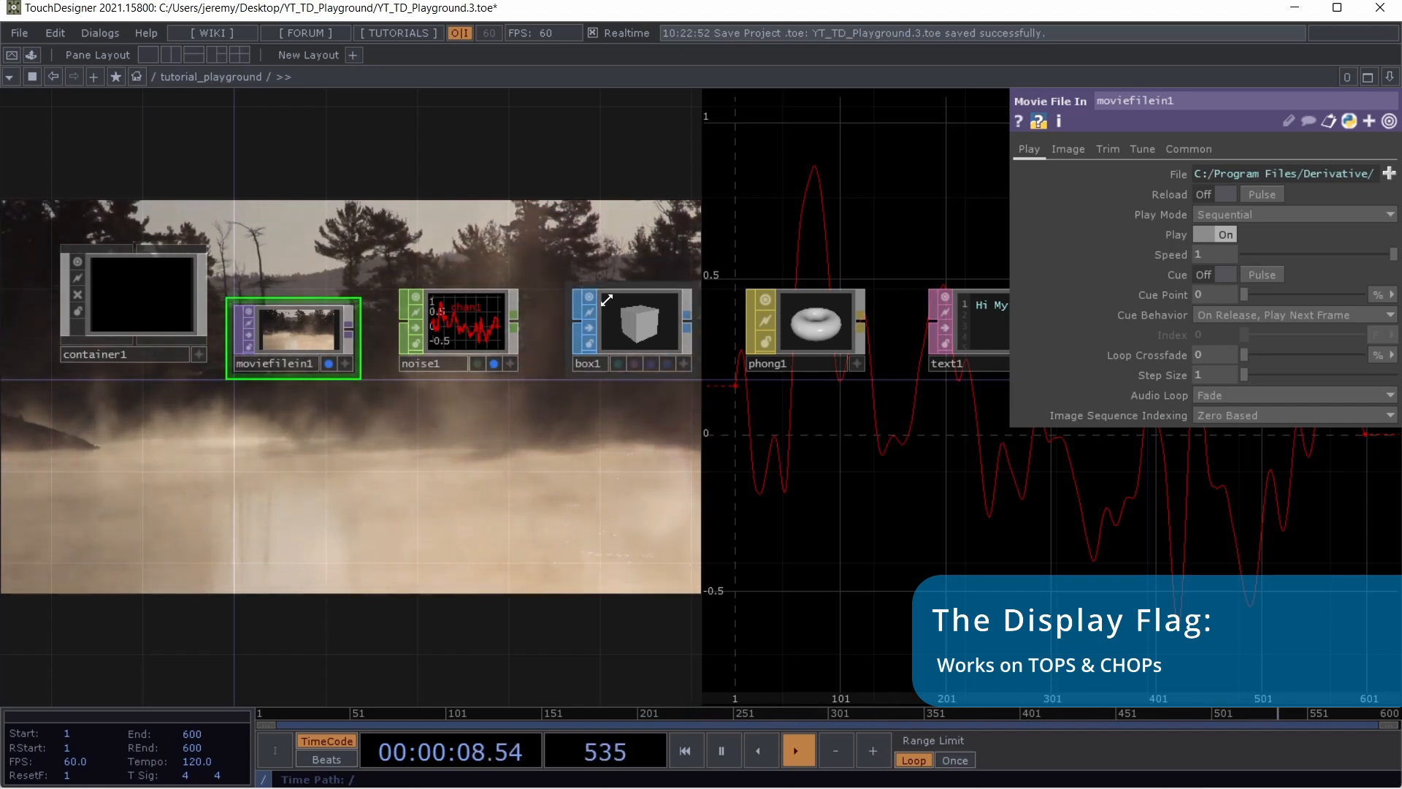
{"action": "left_click", "coordinate": [667, 363]}
{"action": "left_click", "coordinate": [668, 363]}
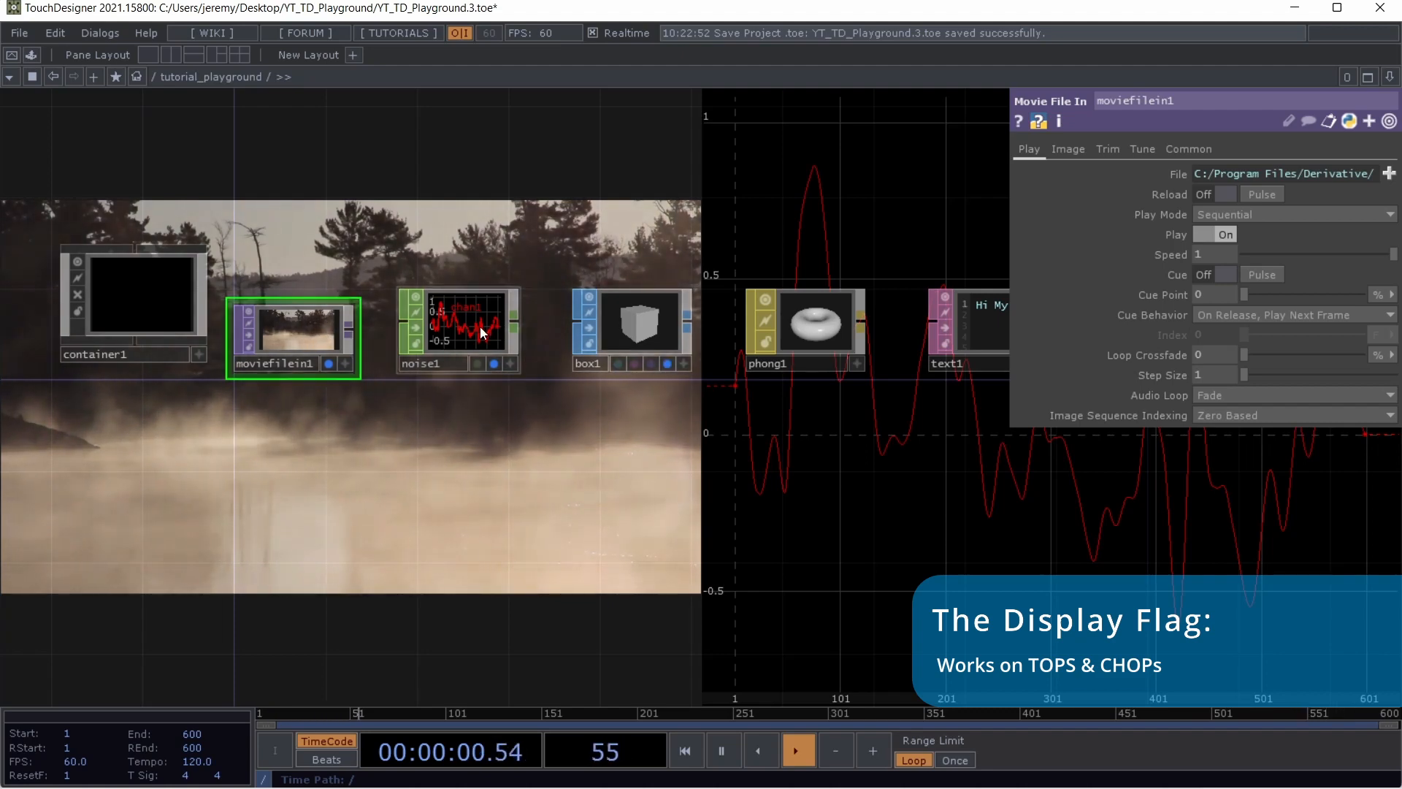
{"action": "left_click", "coordinate": [668, 363]}
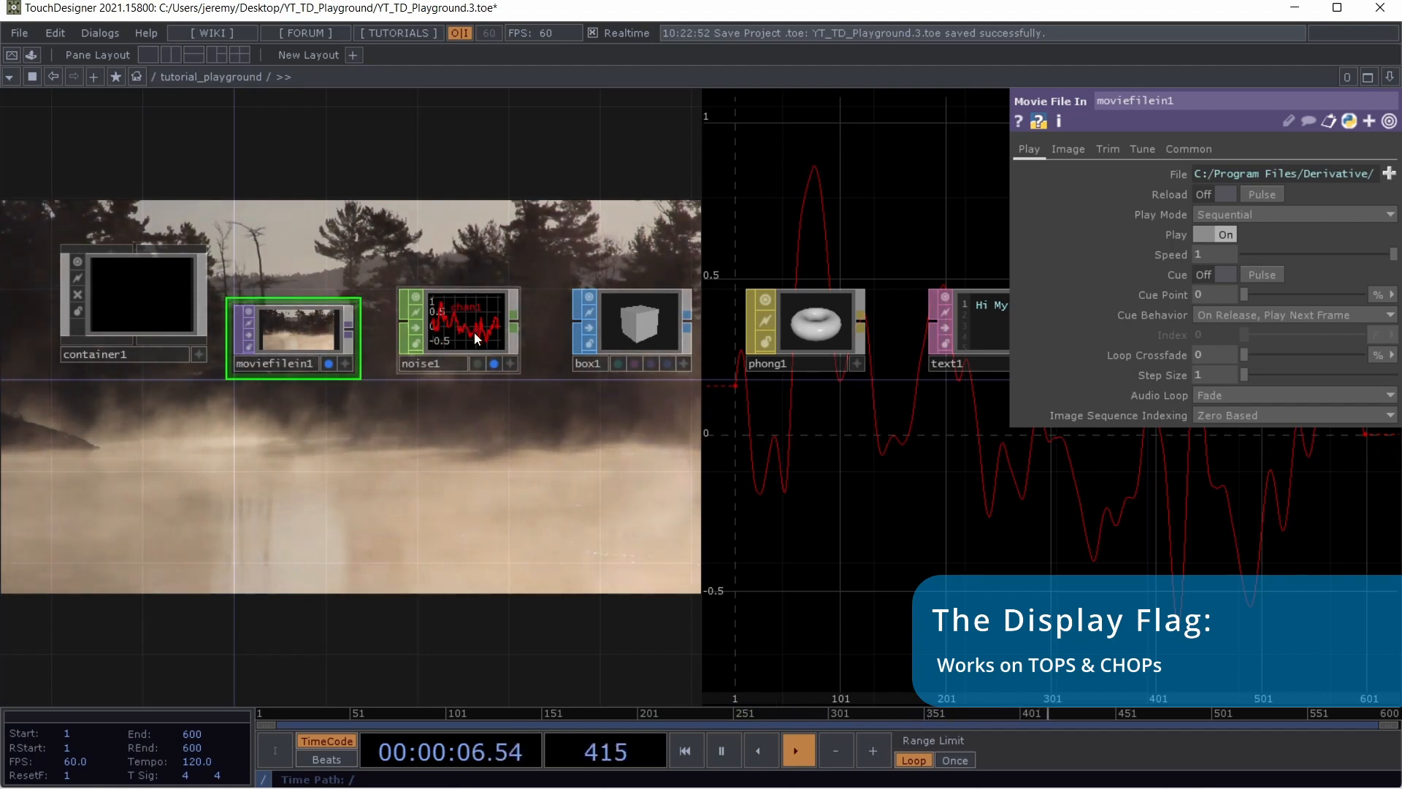
Turn off the Noise CHOP's display flag and toggle the Movie File In TOP's display flag off and back on
{"action": "left_click_drag", "start_coordinate": [632, 418], "coordinate": [435, 418]}
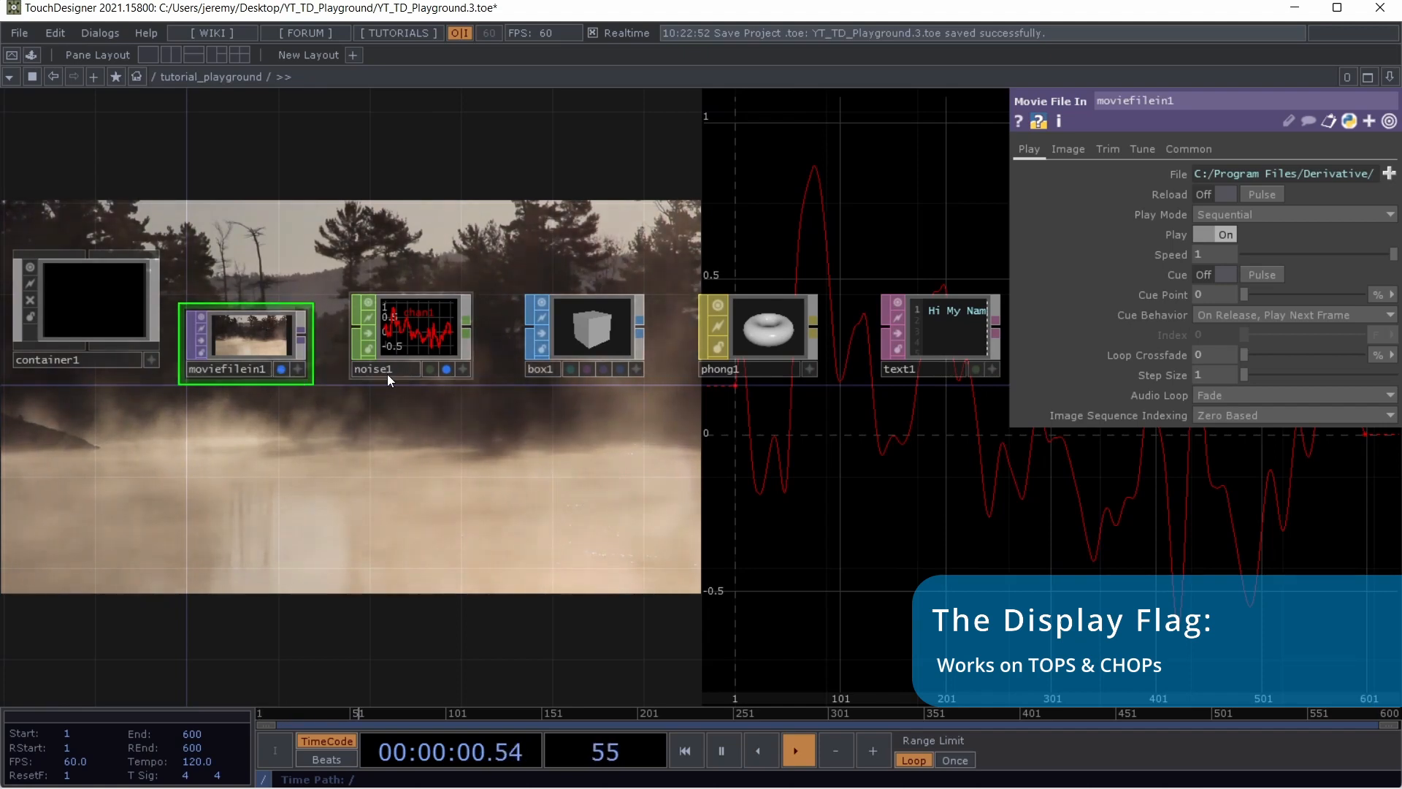
{"action": "left_click", "coordinate": [445, 370]}
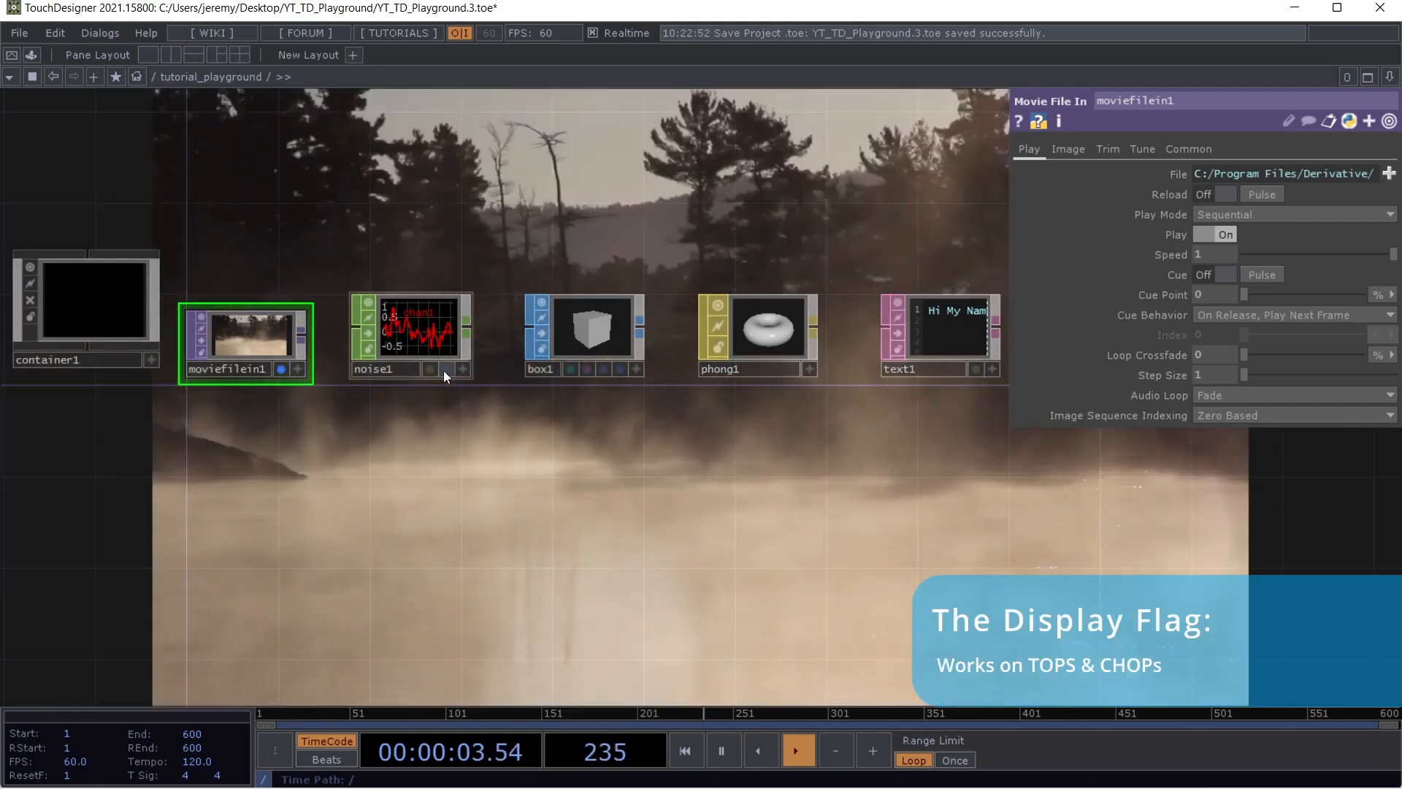
{"action": "left_click", "coordinate": [281, 368]}
{"action": "left_click", "coordinate": [281, 369]}
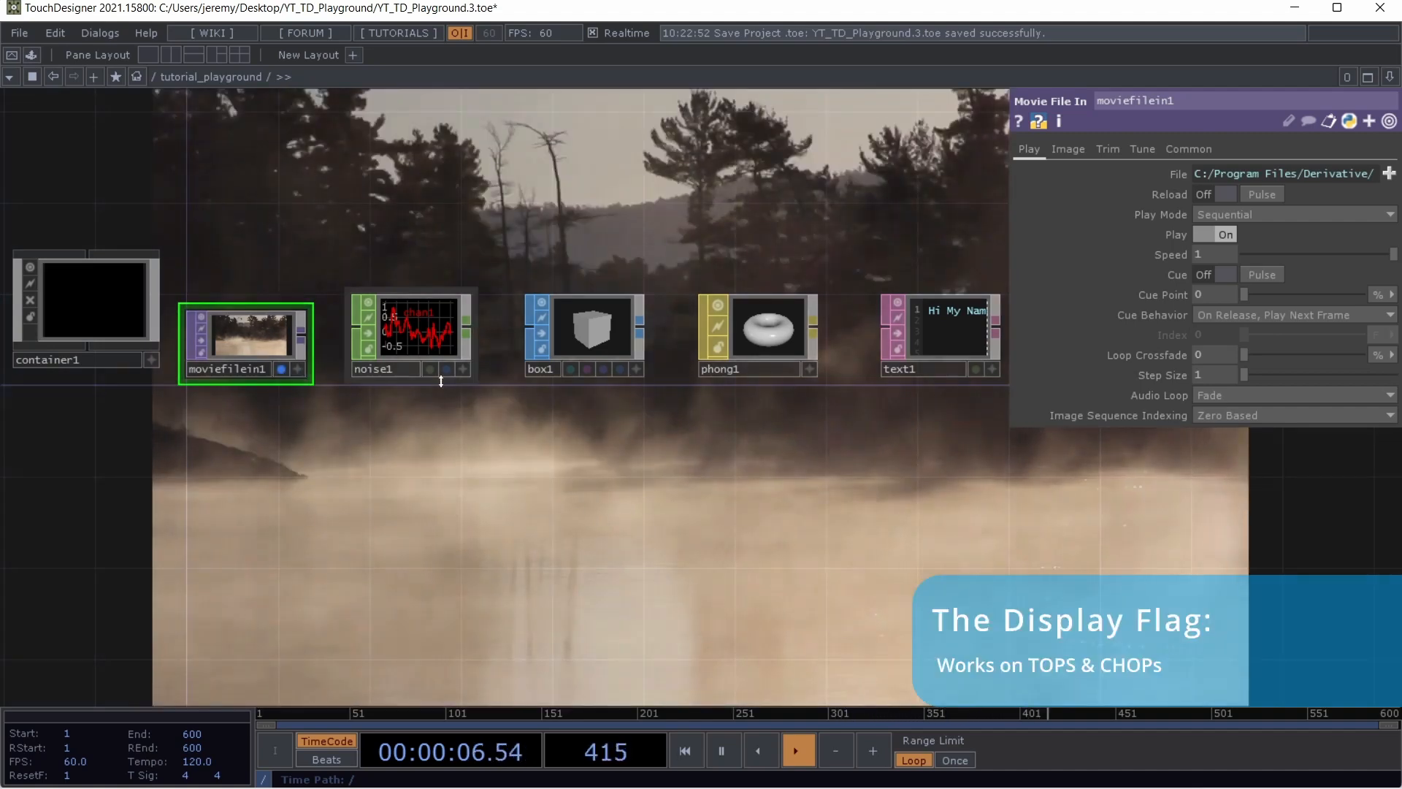
Turn on the Noise CHOP's display flag, then duplicate it into four copies that also show in the network background
{"action": "left_click", "coordinate": [446, 369]}
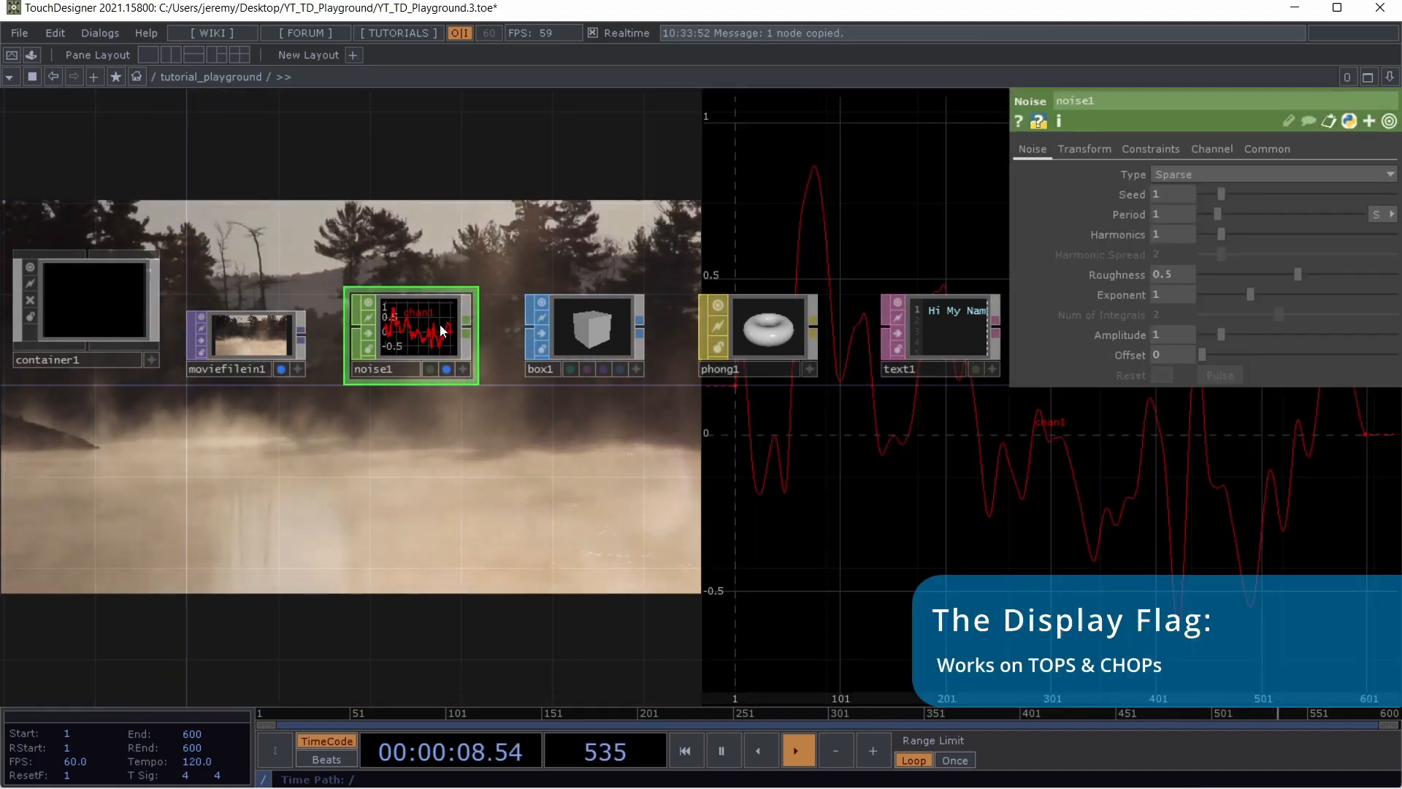
{"action": "key", "text": "ctrl+c"}
{"action": "key", "text": "ctrl+v"}
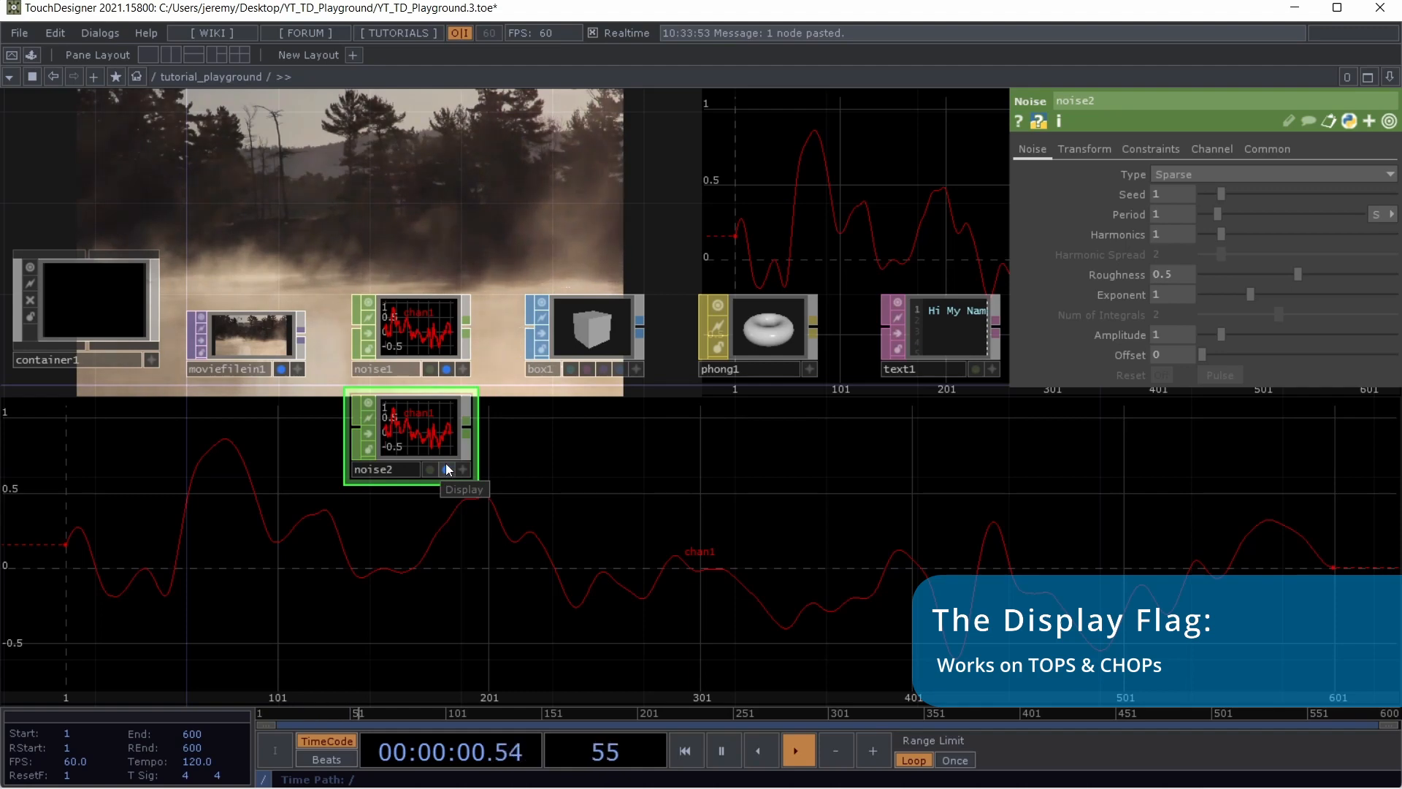
{"action": "key", "text": "ctrl+v"}
{"action": "key", "text": "ctrl+v"}
{"action": "key", "text": "ctrl+v"}
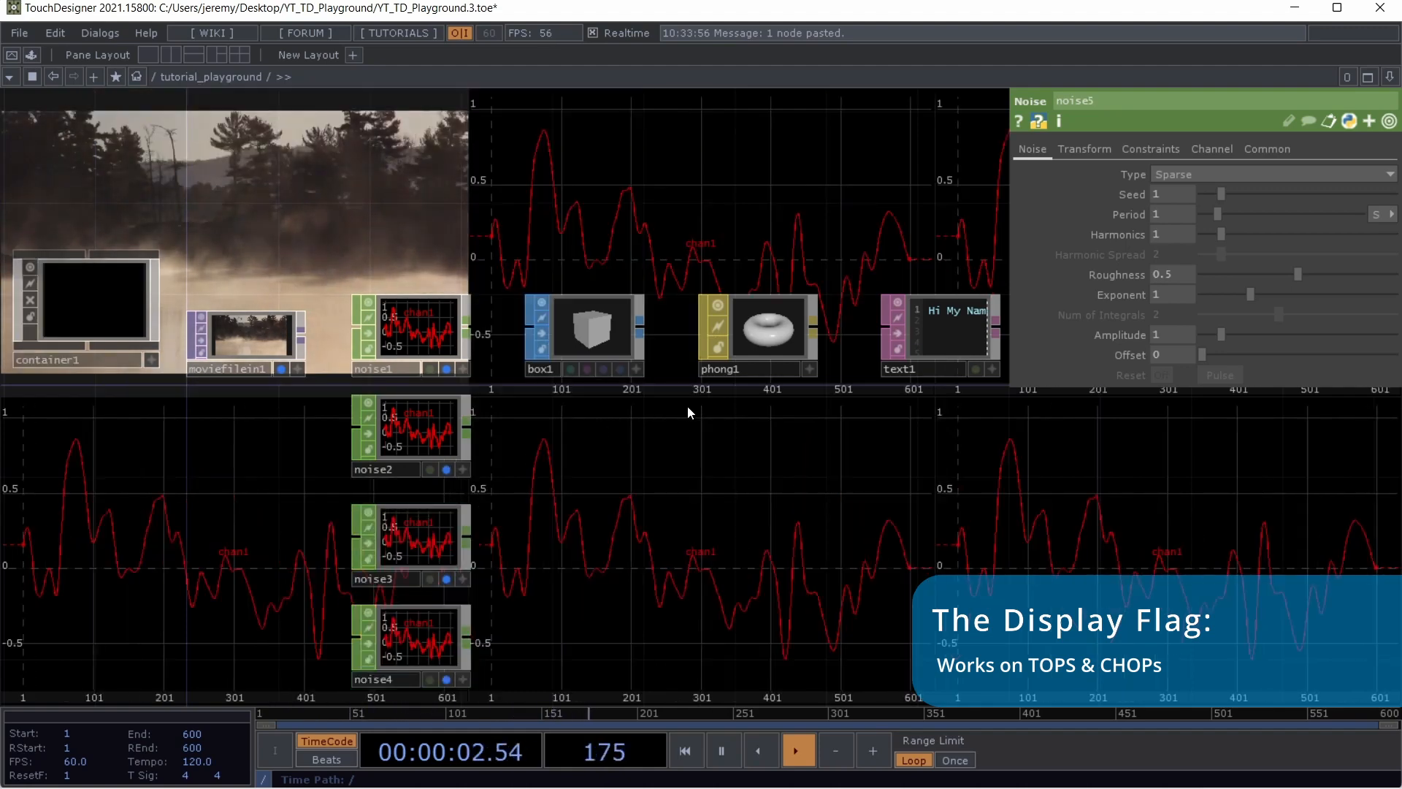
Turn off the display flags of noise4, noise3 and noise2, and delete these three copies
{"action": "left_click", "coordinate": [446, 679]}
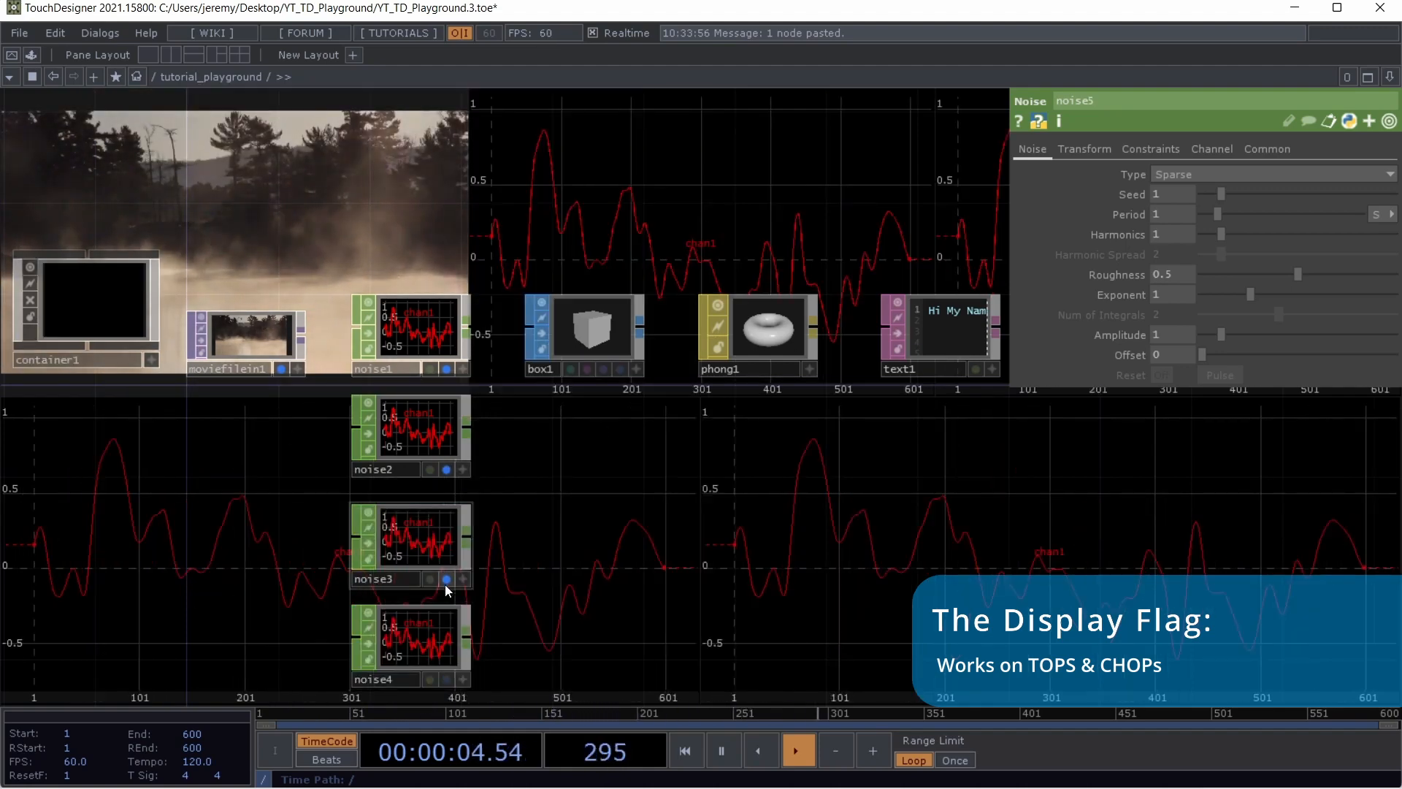
{"action": "left_click", "coordinate": [447, 578]}
{"action": "left_click", "coordinate": [446, 469]}
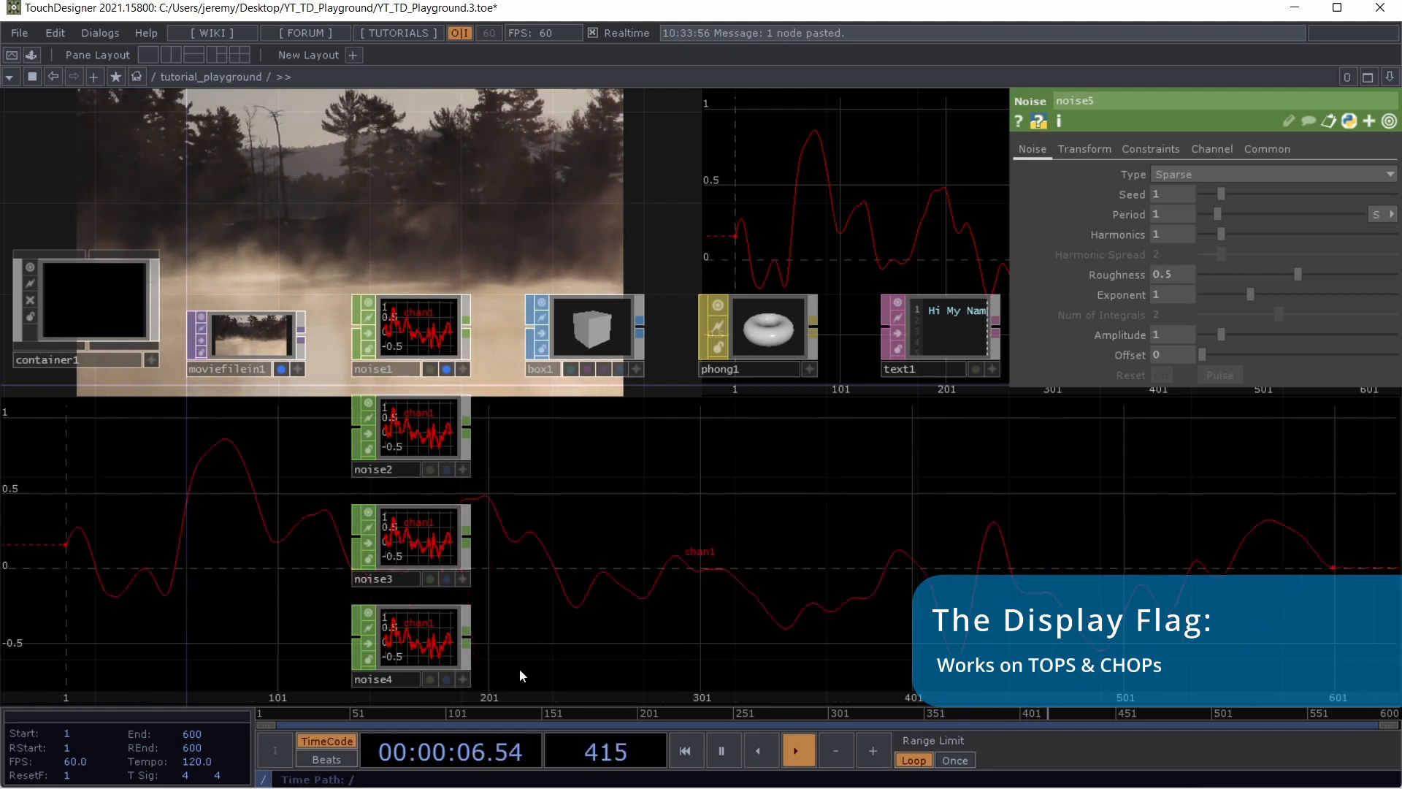
{"action": "left_click_drag", "start_coordinate": [519, 669], "coordinate": [411, 401]}
{"action": "key", "text": "Delete"}
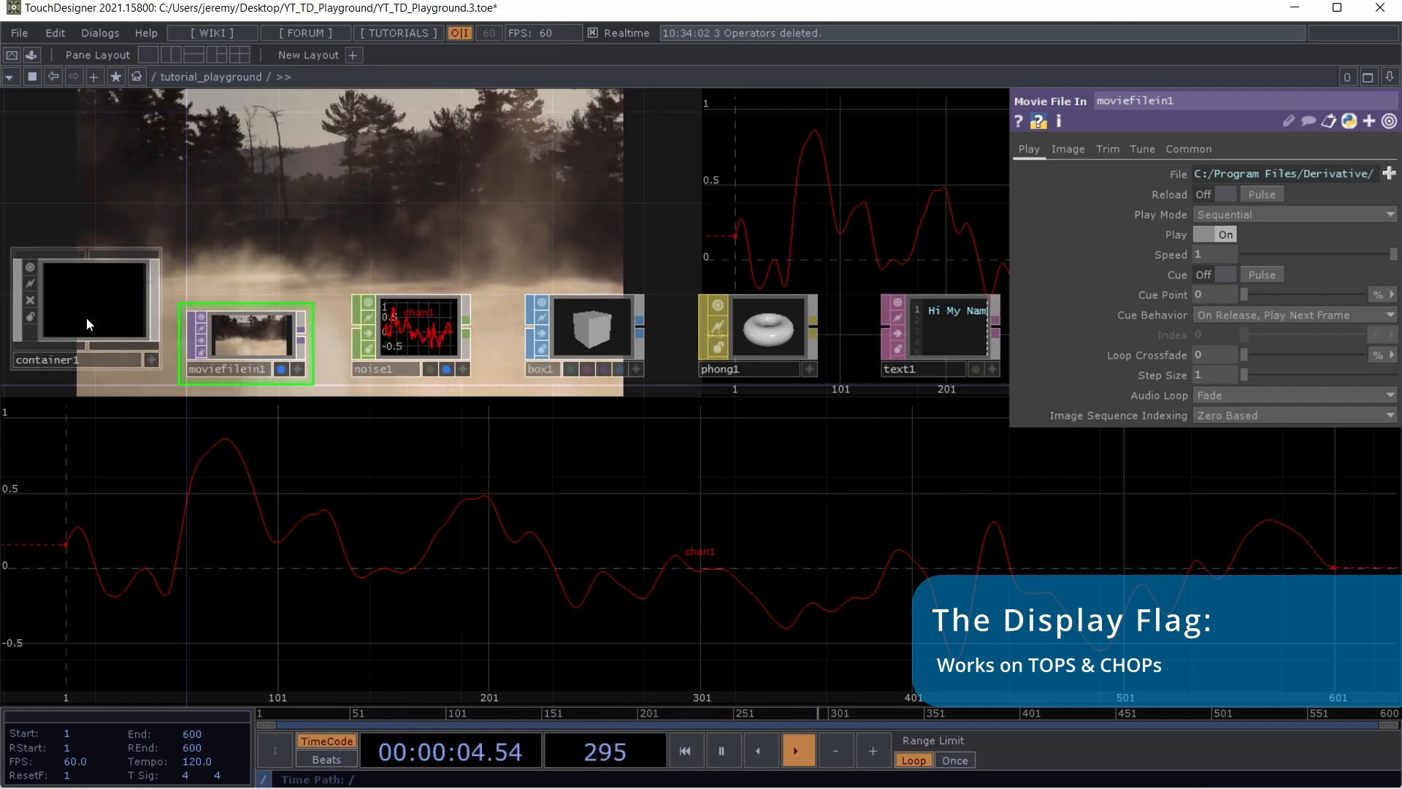
Turn off the display flags of the original Noise CHOP and the Movie File In TOP
{"action": "left_click", "coordinate": [135, 331]}
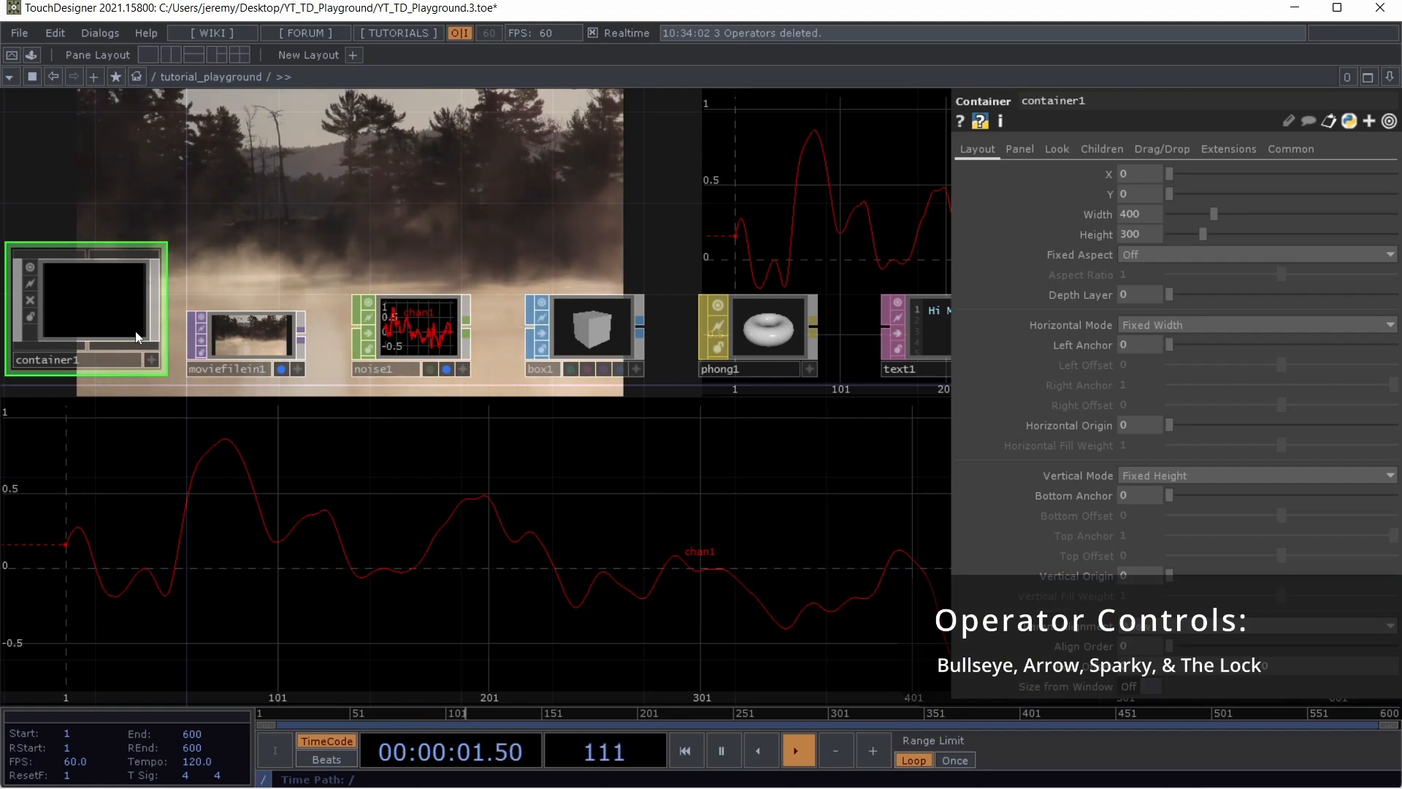
{"action": "left_click", "coordinate": [242, 344]}
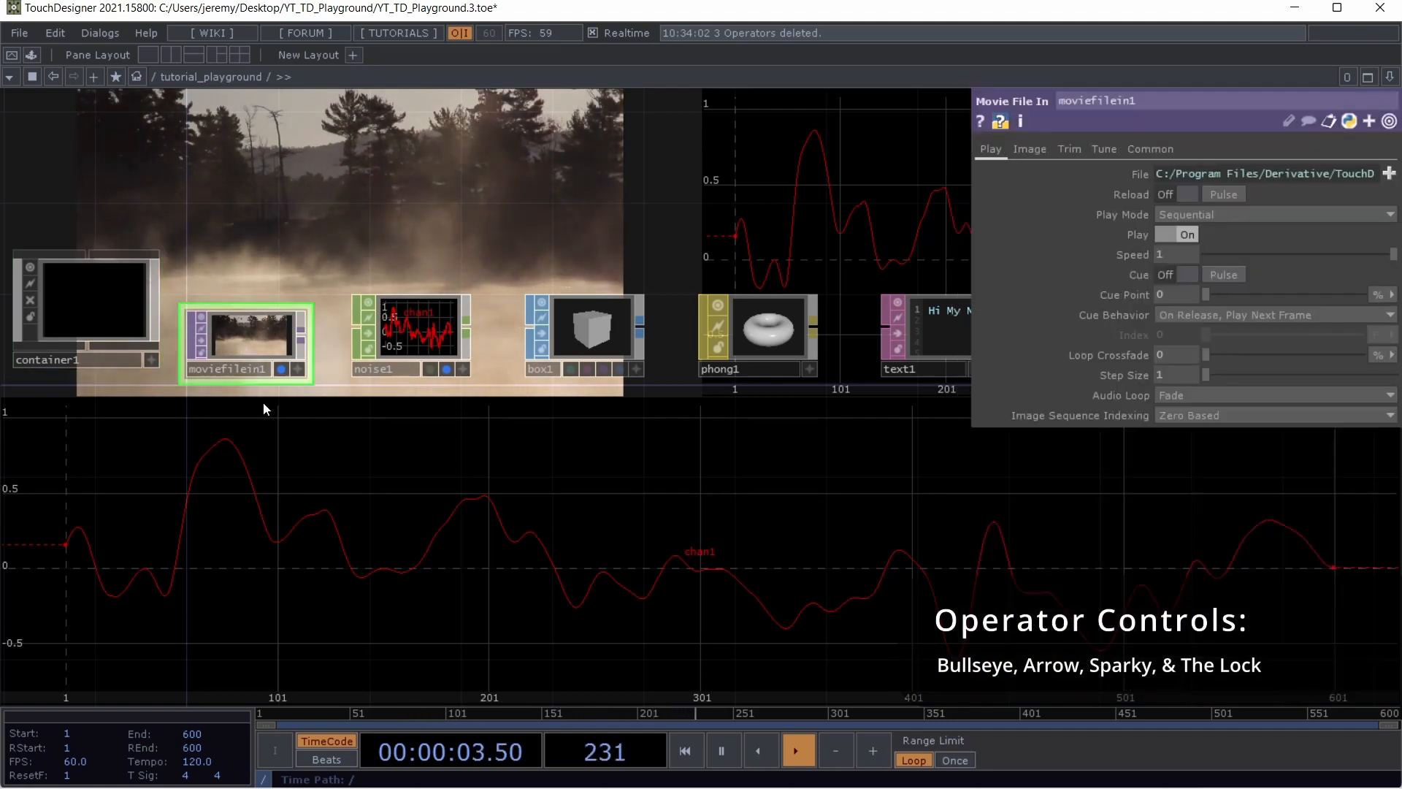
{"action": "left_click", "coordinate": [436, 340]}
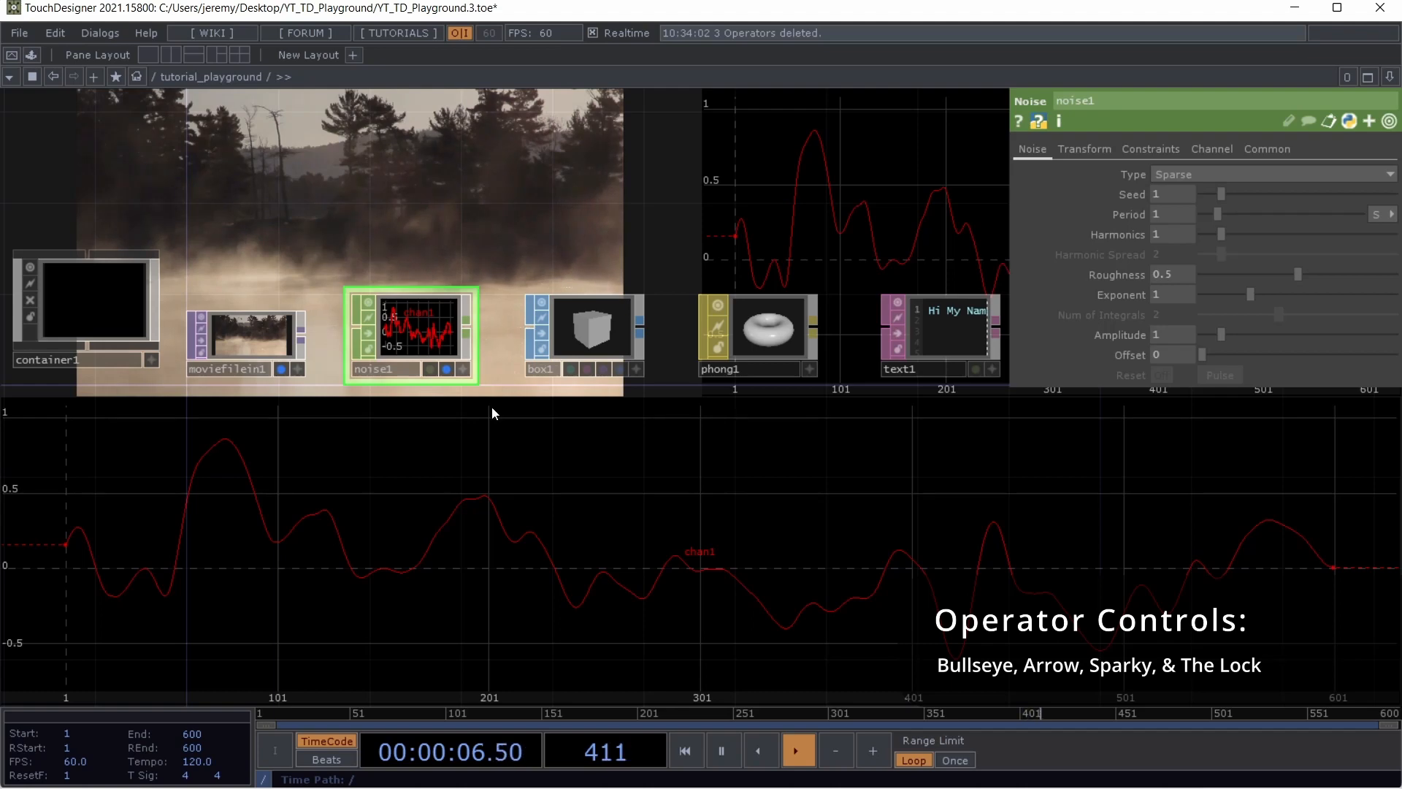
{"action": "left_click", "coordinate": [445, 369]}
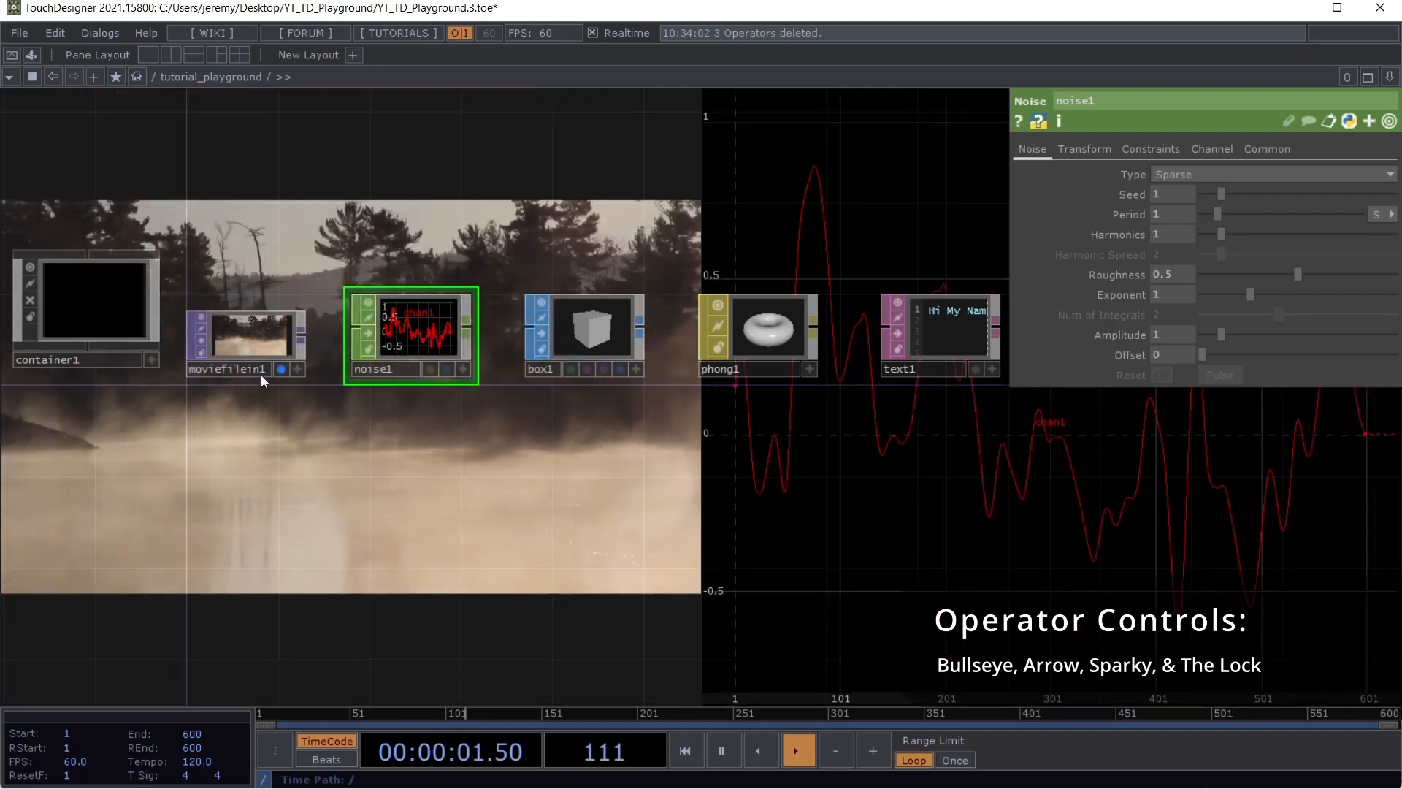
{"action": "left_click", "coordinate": [281, 369]}
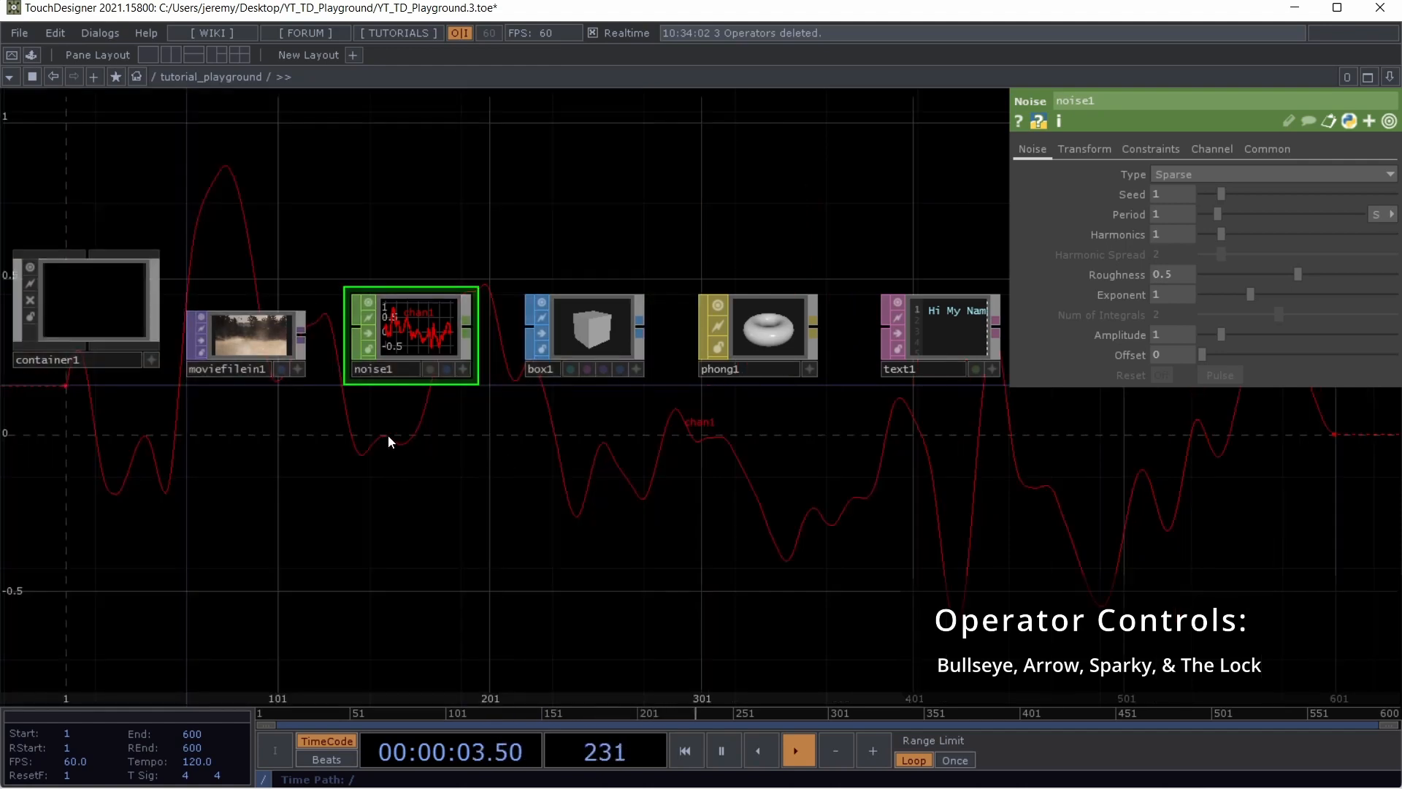
Delete the leftover copy of the Noise CHOP lying below the row of operators
{"action": "scroll", "coordinate": [388, 436], "scroll_direction": "down", "scroll_amount": 2}
{"action": "scroll", "coordinate": [388, 435], "scroll_direction": "down", "scroll_amount": 1}
{"action": "left_click", "coordinate": [409, 592]}
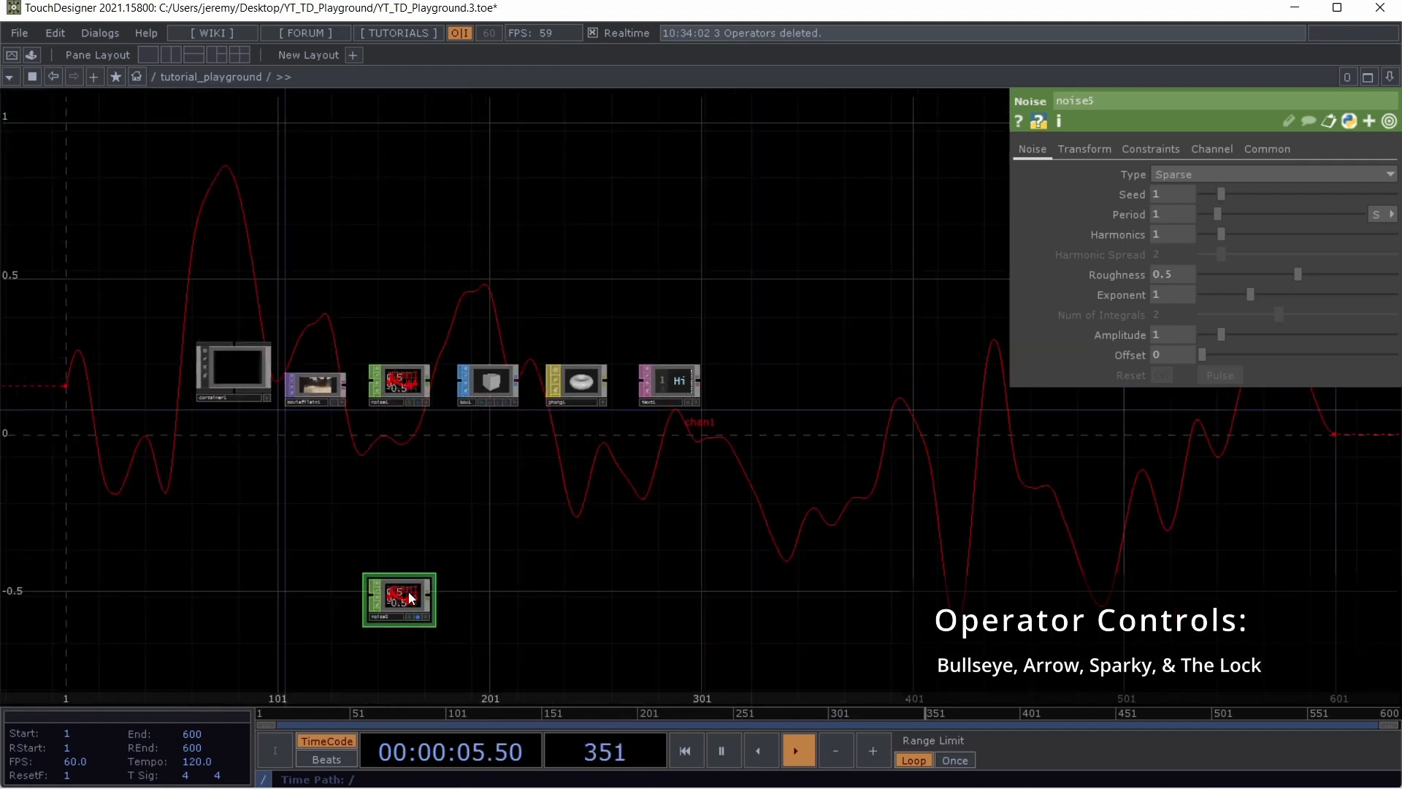
{"action": "key", "text": "Delete"}
{"action": "scroll", "coordinate": [366, 417], "scroll_direction": "up", "scroll_amount": 3}
Select the Noise CHOP, Movie File In TOP and Container COMP in turn to compare their controls and parameters
{"action": "left_click", "coordinate": [442, 361]}
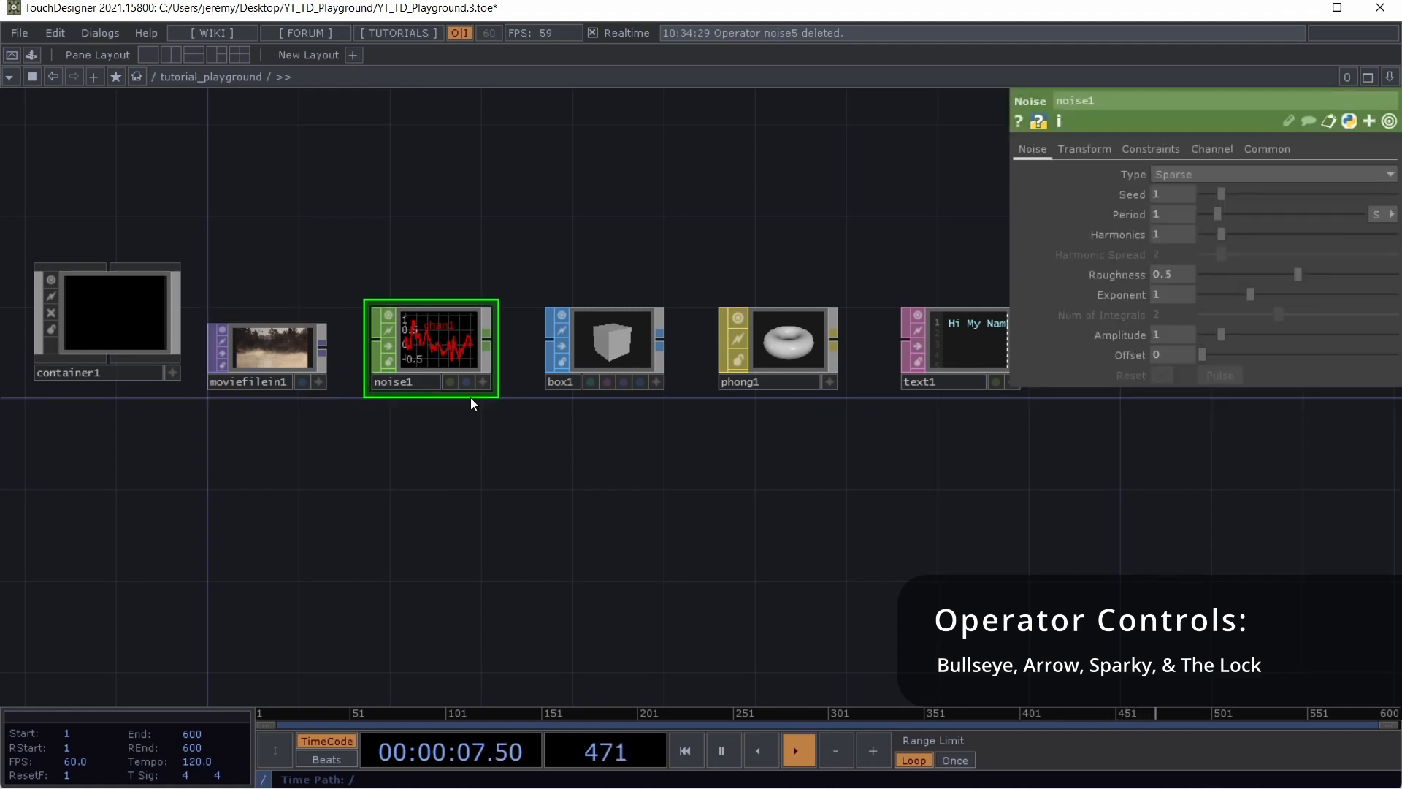
{"action": "left_click", "coordinate": [269, 355]}
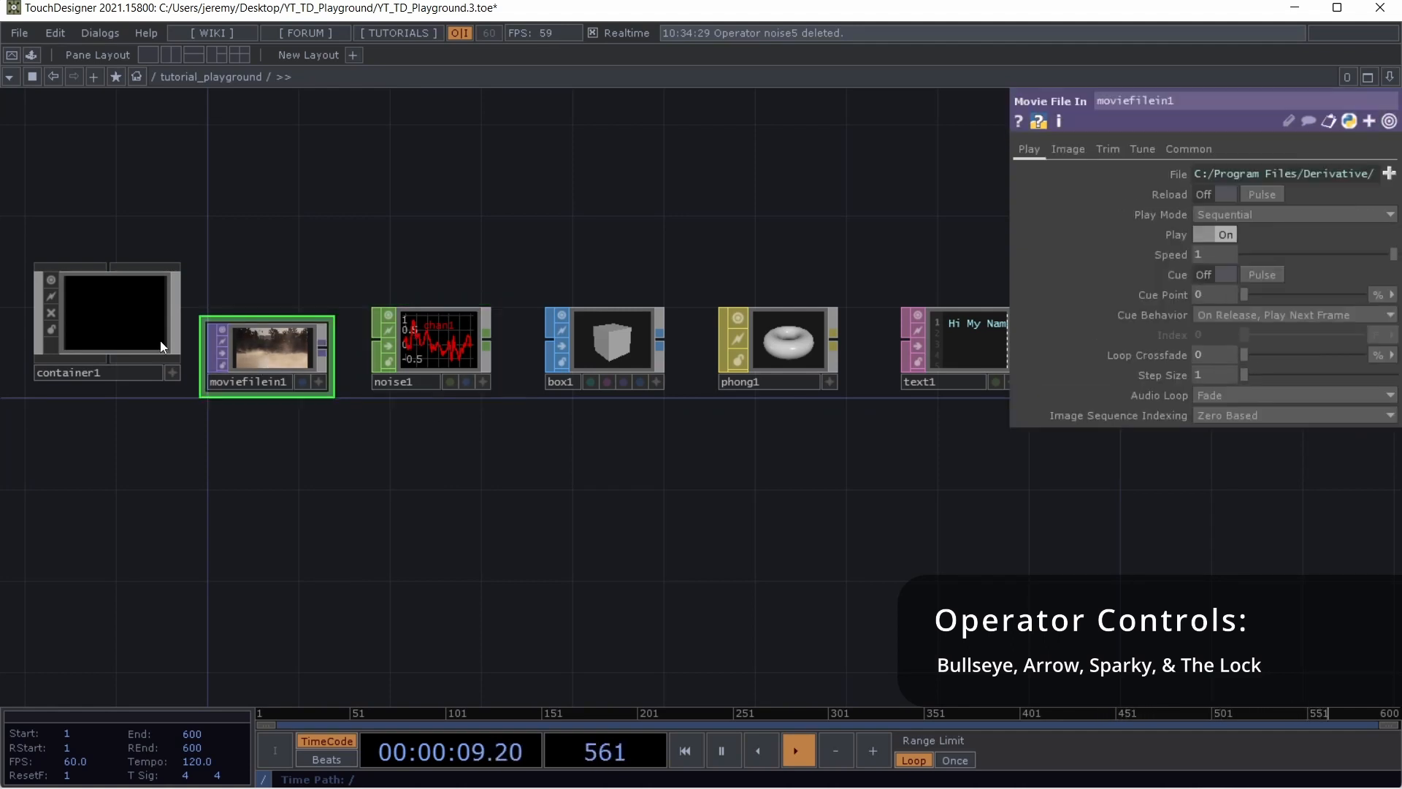
{"action": "left_click", "coordinate": [428, 344]}
{"action": "left_click", "coordinate": [110, 314]}
{"action": "left_click", "coordinate": [238, 361]}
{"action": "left_click", "coordinate": [409, 349]}
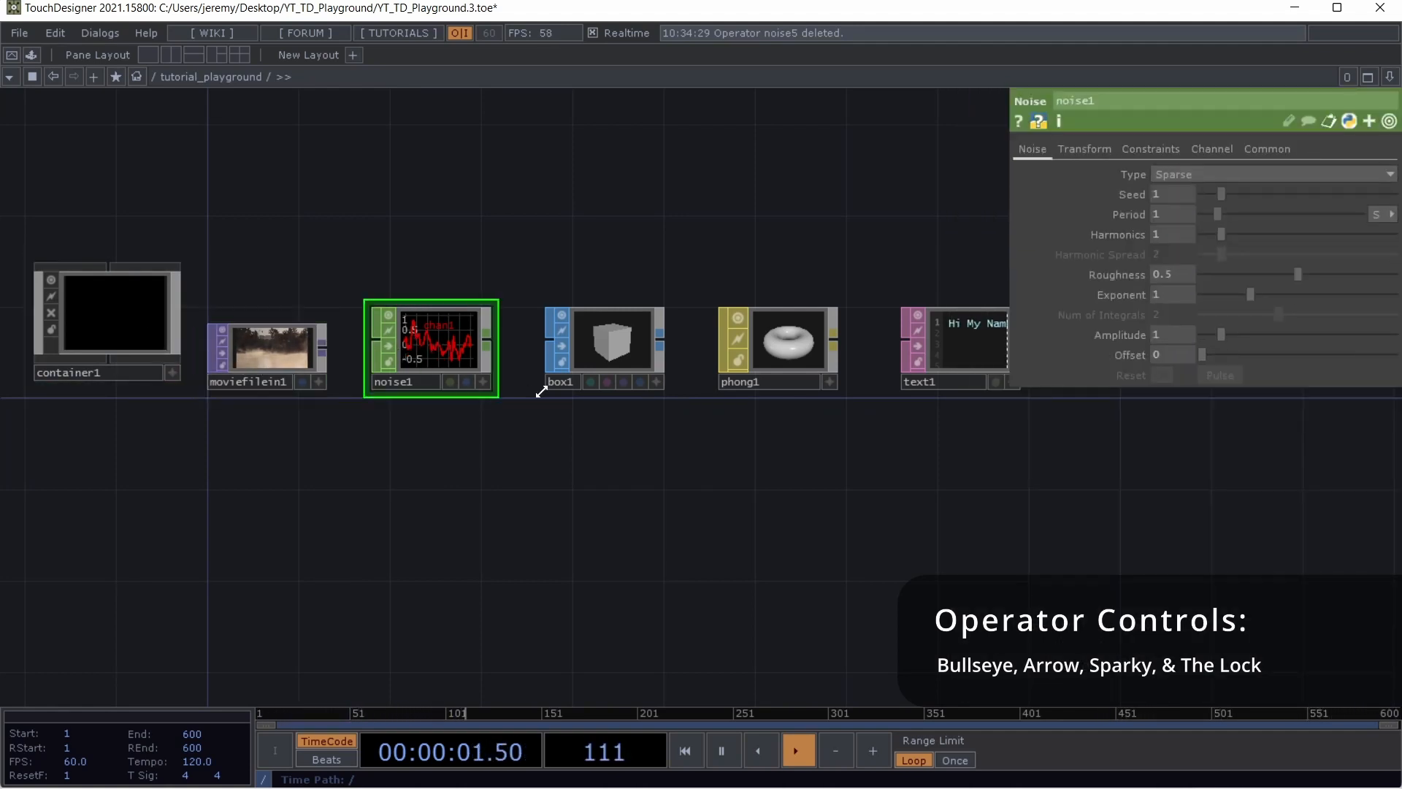
Switch the Box SOP's viewer to active and back to inactive, and examine its flags up close
{"action": "left_click", "coordinate": [632, 353]}
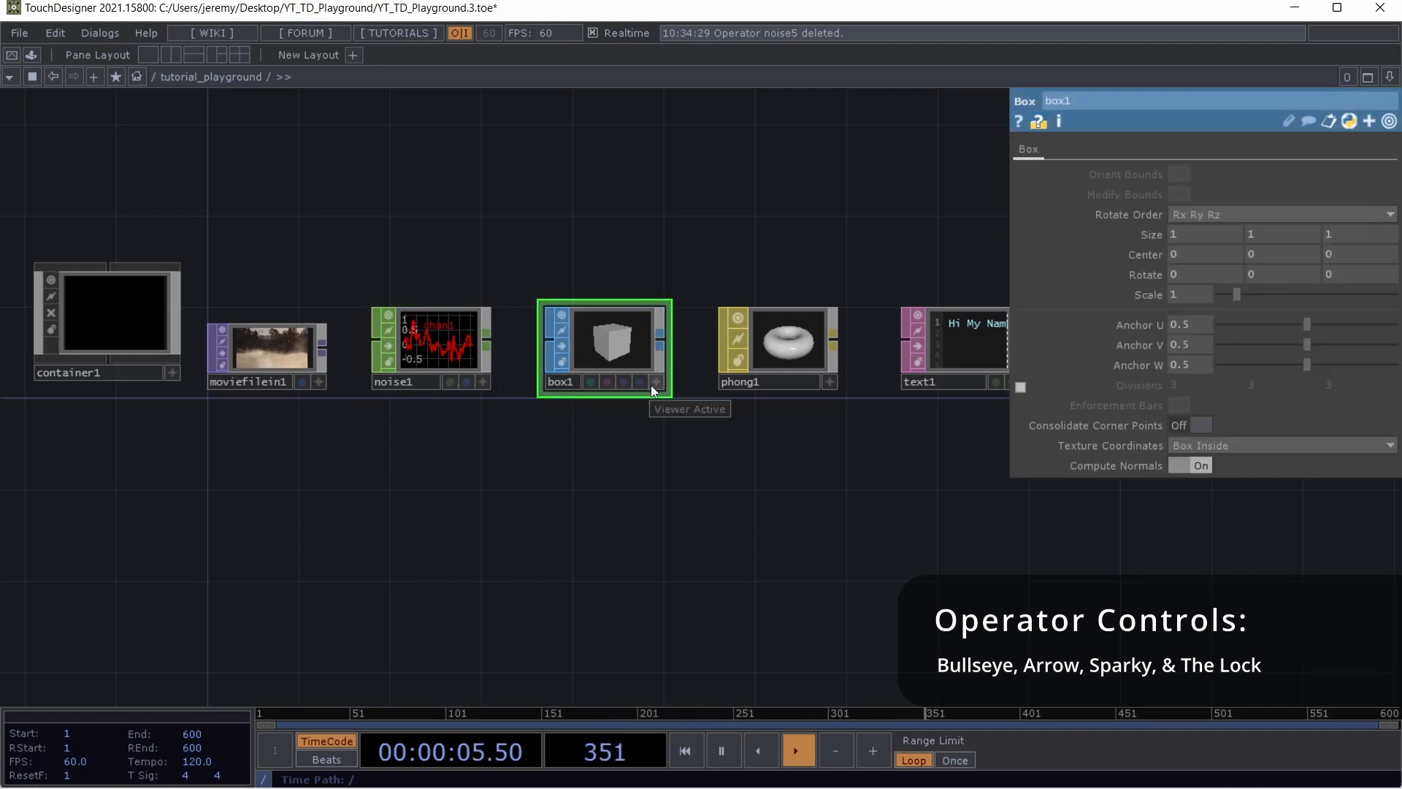
{"action": "left_click", "coordinate": [659, 379]}
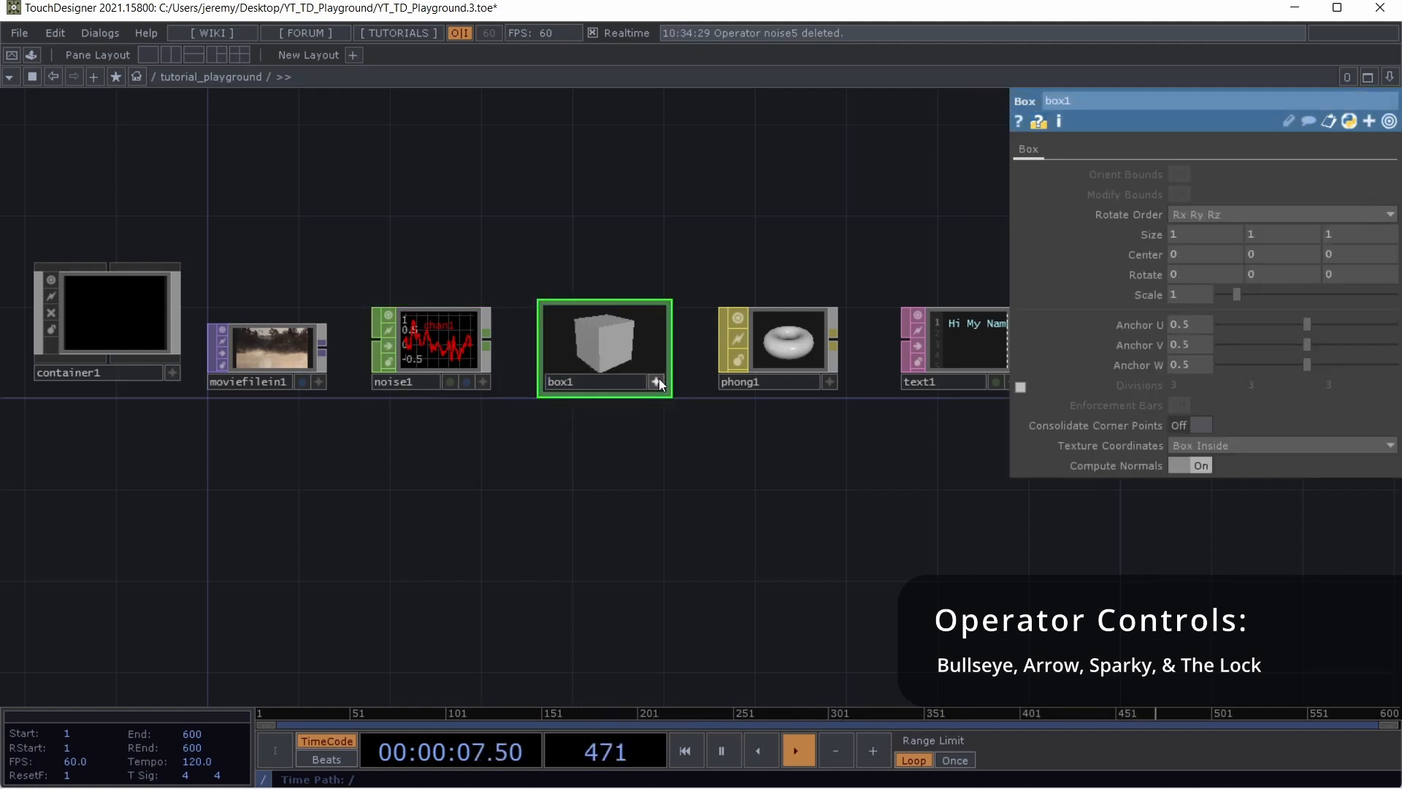
{"action": "left_click", "coordinate": [658, 379]}
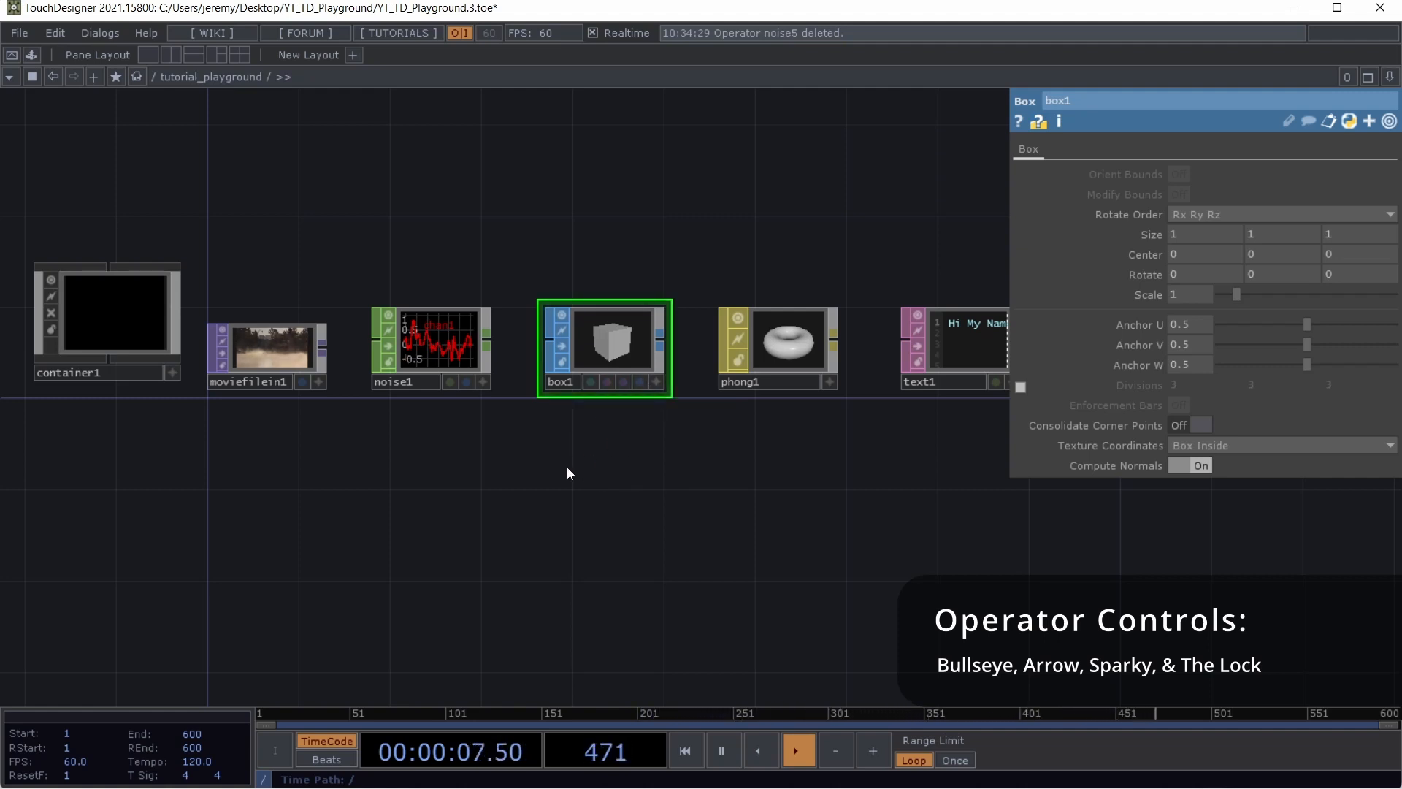
{"action": "scroll", "coordinate": [567, 467], "scroll_direction": "down", "scroll_amount": 3}
{"action": "left_click_drag", "start_coordinate": [739, 457], "coordinate": [640, 437]}
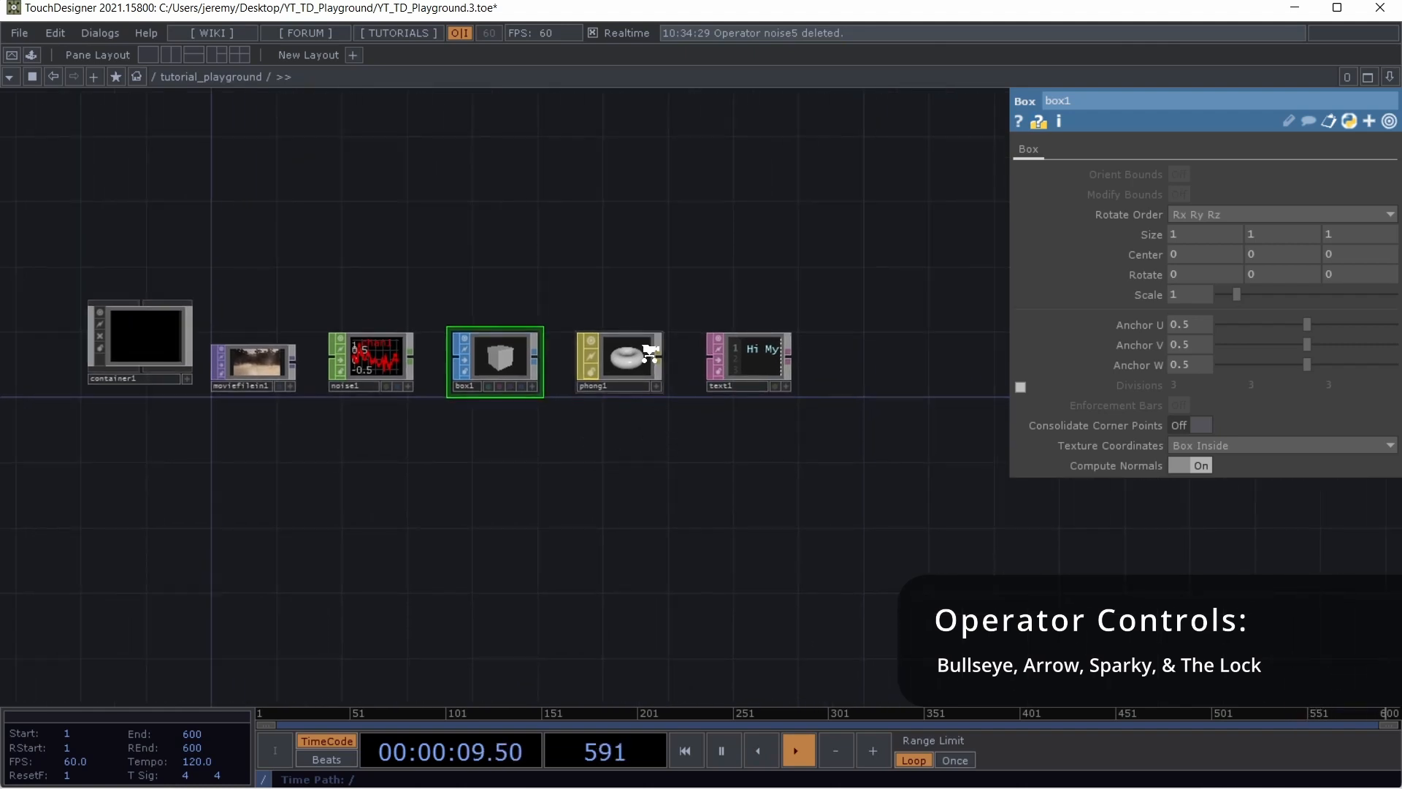
{"action": "scroll", "coordinate": [649, 354], "scroll_direction": "up", "scroll_amount": 3}
{"action": "scroll", "coordinate": [398, 541], "scroll_direction": "down", "scroll_amount": 1}
{"action": "scroll", "coordinate": [398, 542], "scroll_direction": "up", "scroll_amount": 3}
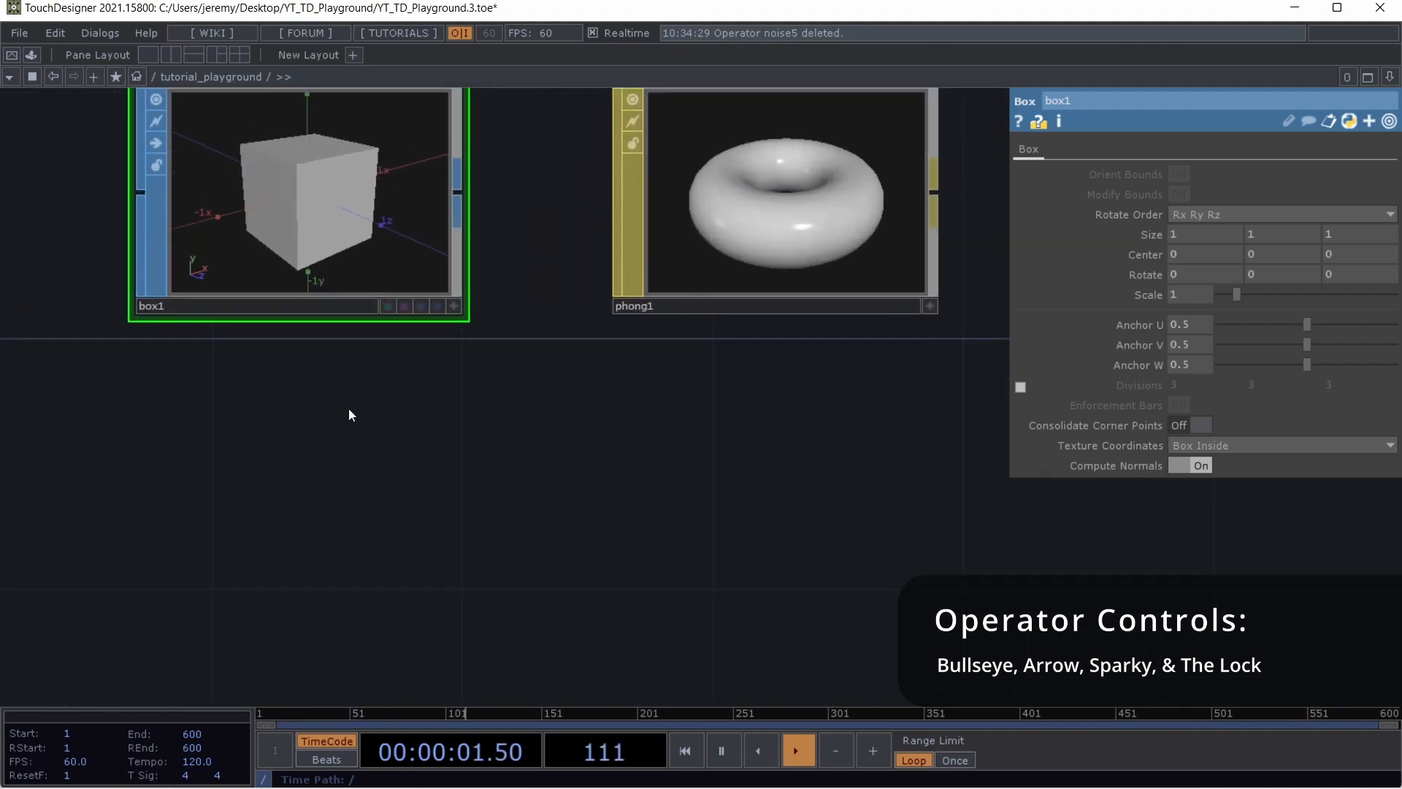
{"action": "left_click_drag", "start_coordinate": [349, 415], "coordinate": [401, 544]}
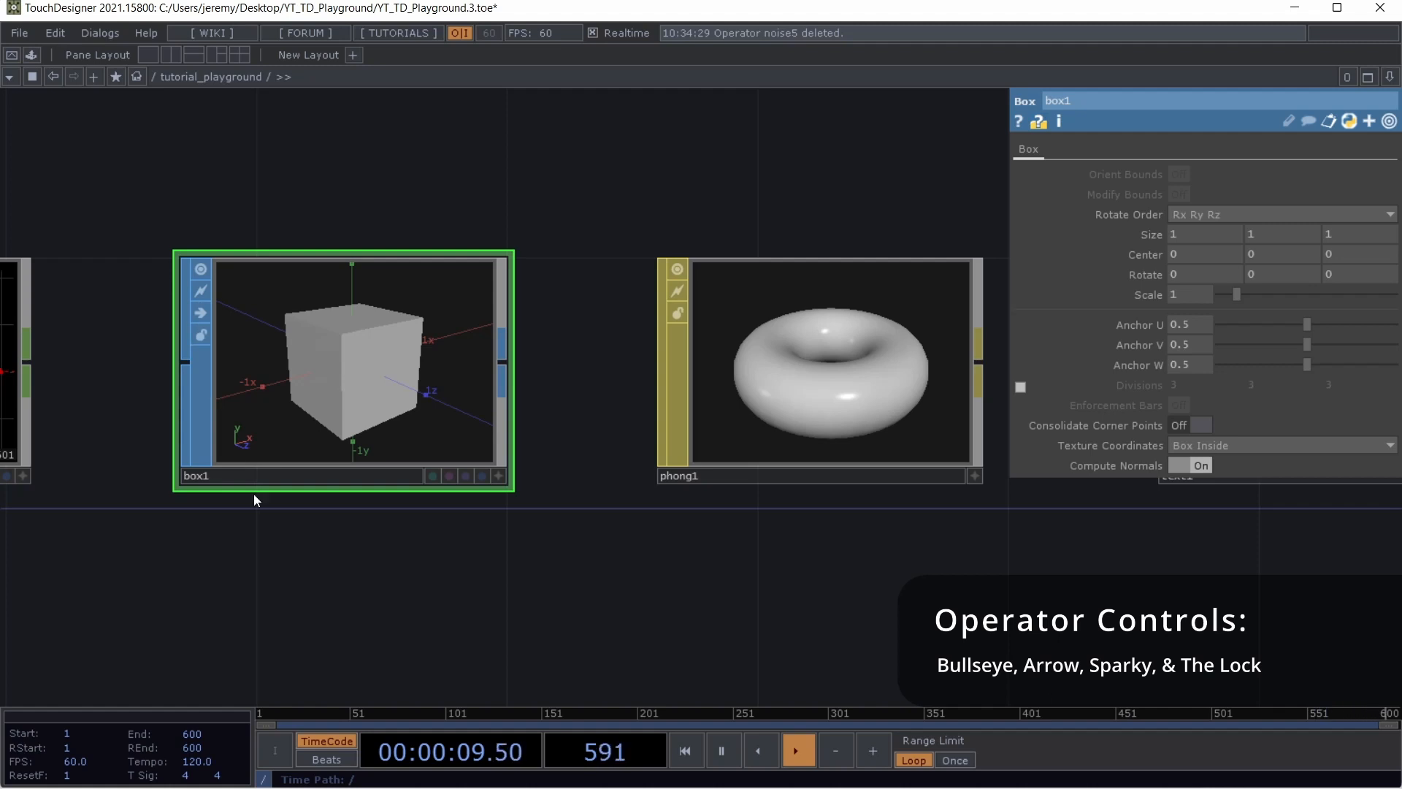
{"action": "left_click", "coordinate": [497, 478]}
{"action": "left_click", "coordinate": [498, 478]}
Select the Phong MAT to view its controls and move the Text DAT slightly closer to it
{"action": "left_click_drag", "start_coordinate": [693, 587], "coordinate": [382, 603]}
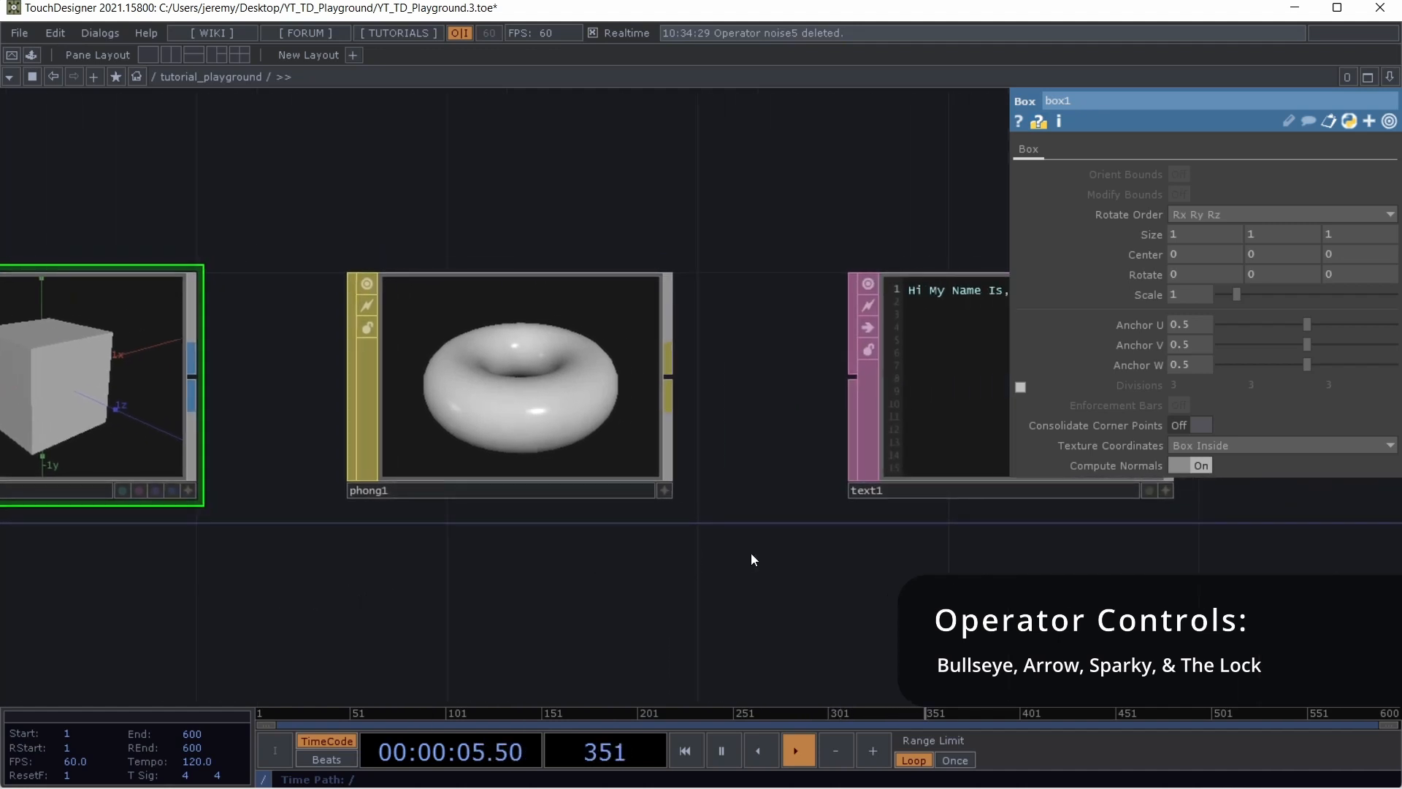
{"action": "left_click", "coordinate": [536, 360]}
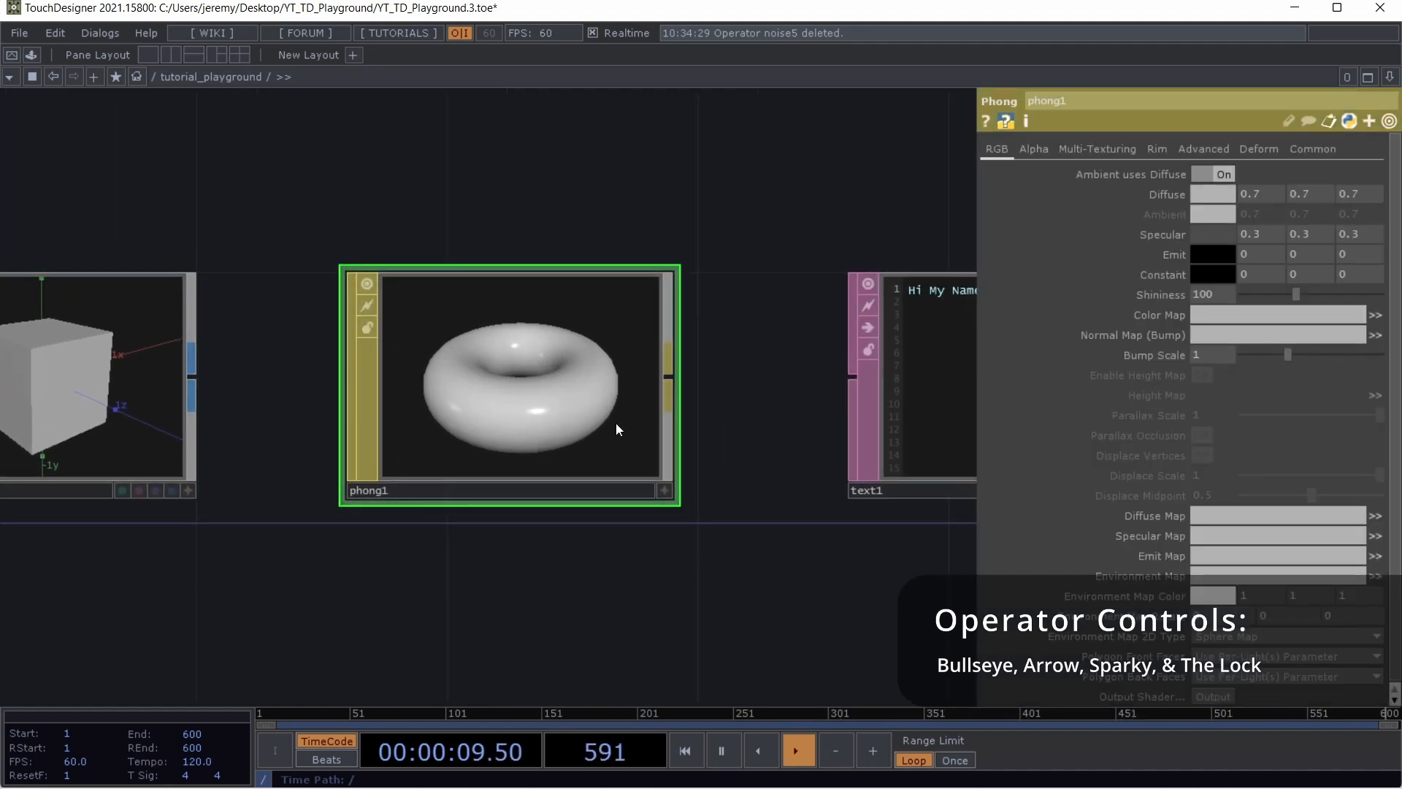
{"action": "left_click_drag", "start_coordinate": [693, 415], "coordinate": [339, 381]}
{"action": "left_click_drag", "start_coordinate": [456, 299], "coordinate": [618, 295]}
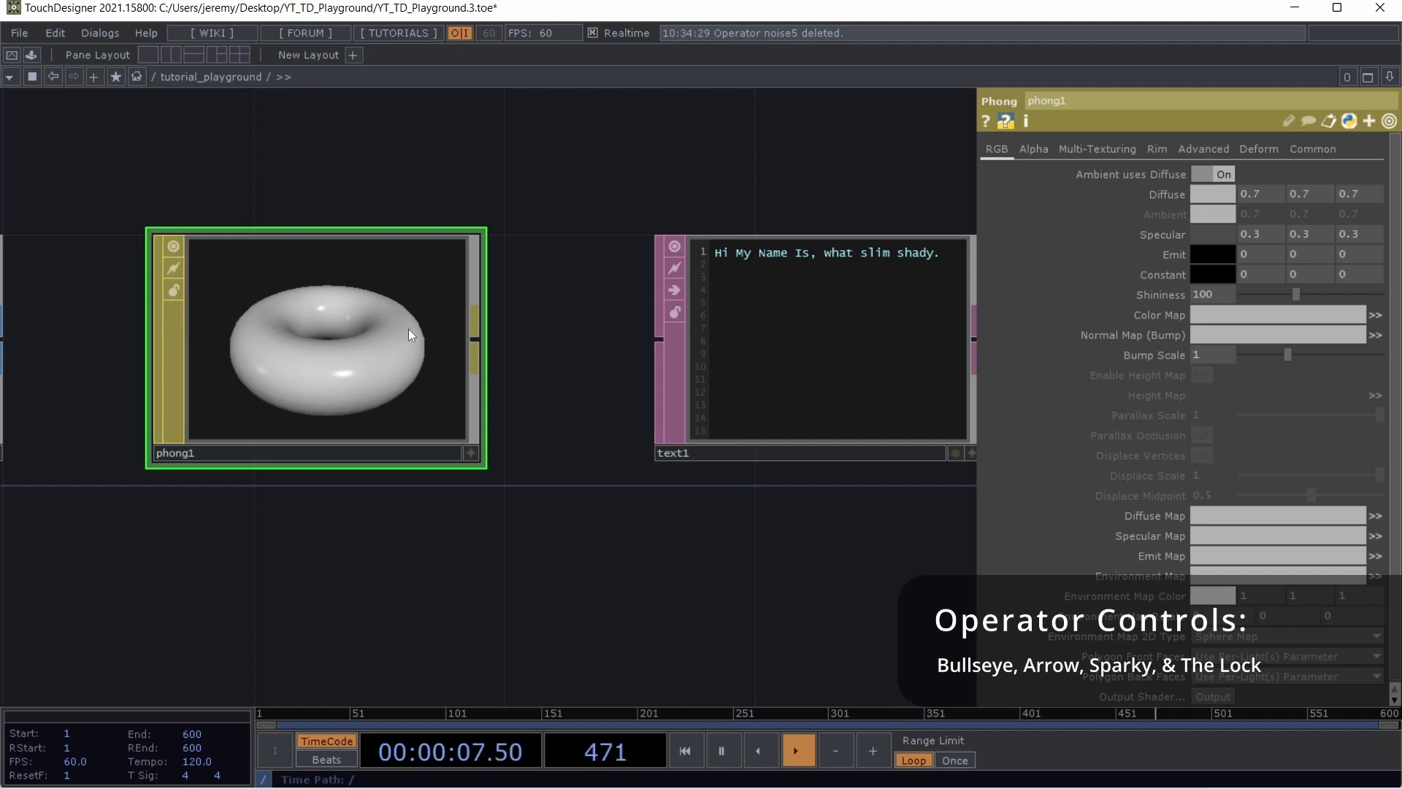
{"action": "left_click_drag", "start_coordinate": [595, 351], "coordinate": [451, 376]}
{"action": "left_click_drag", "start_coordinate": [762, 340], "coordinate": [663, 363]}
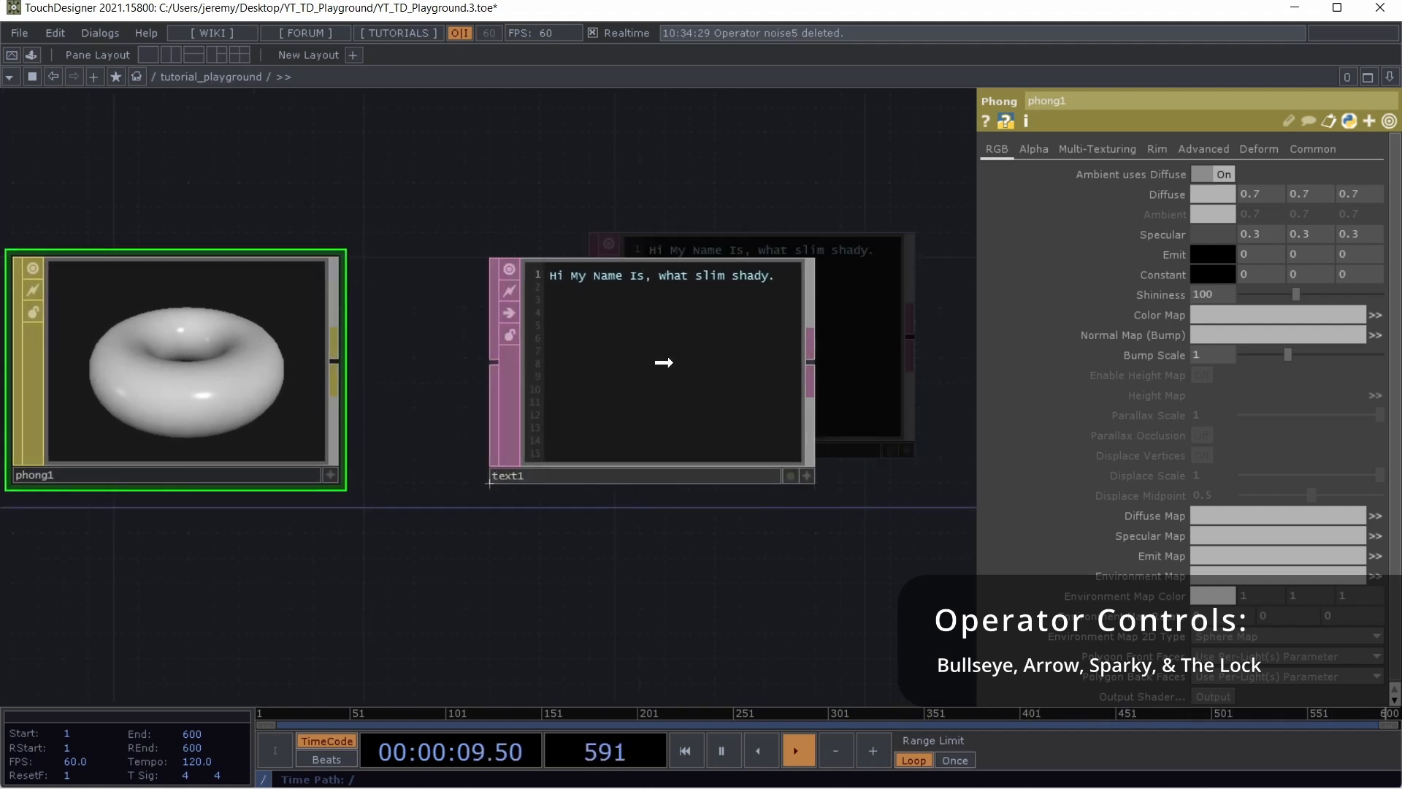
Add the second line "My name is who? Slim shady." to the Text DAT through its active viewer, leaving the viewer inactive
{"action": "left_click", "coordinate": [663, 330]}
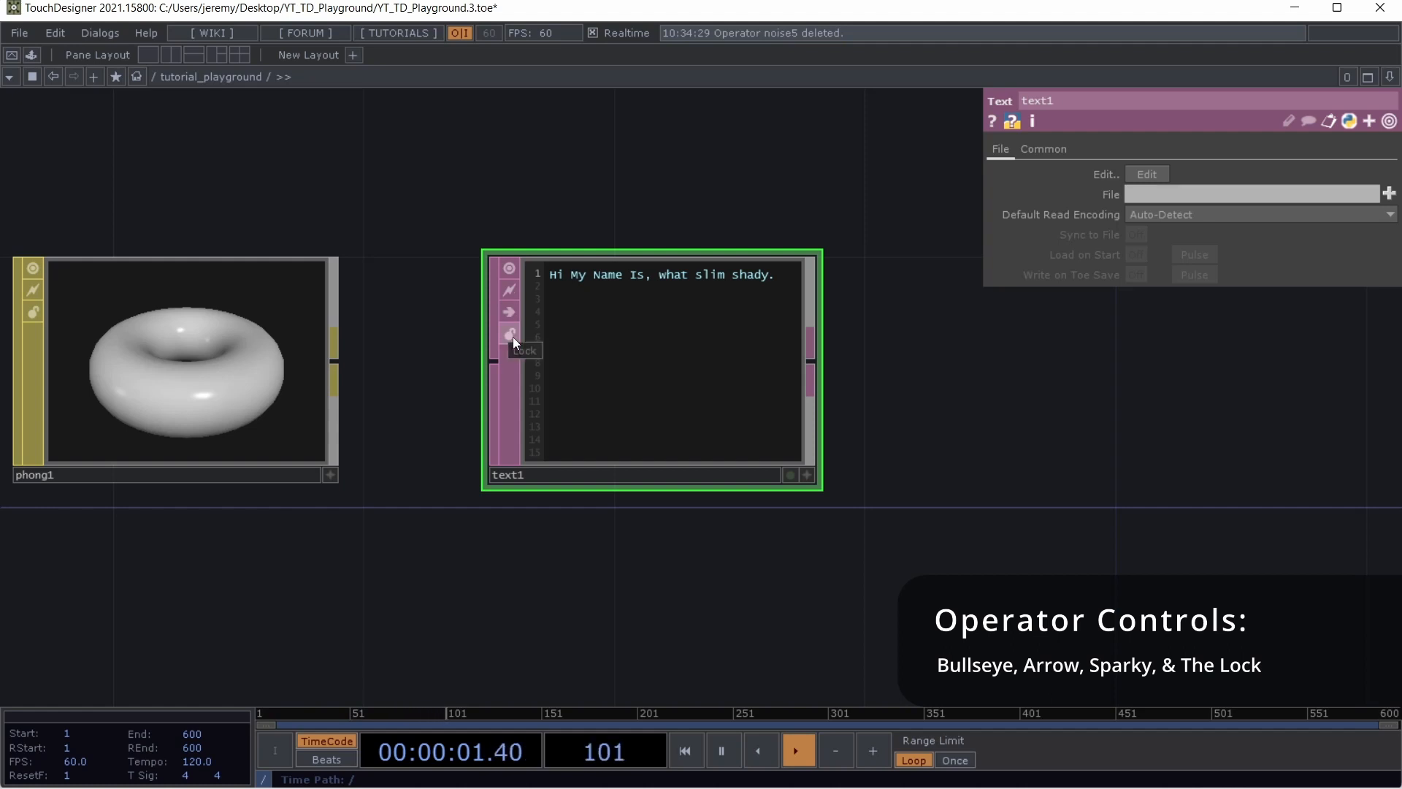
{"action": "left_click", "coordinate": [806, 473]}
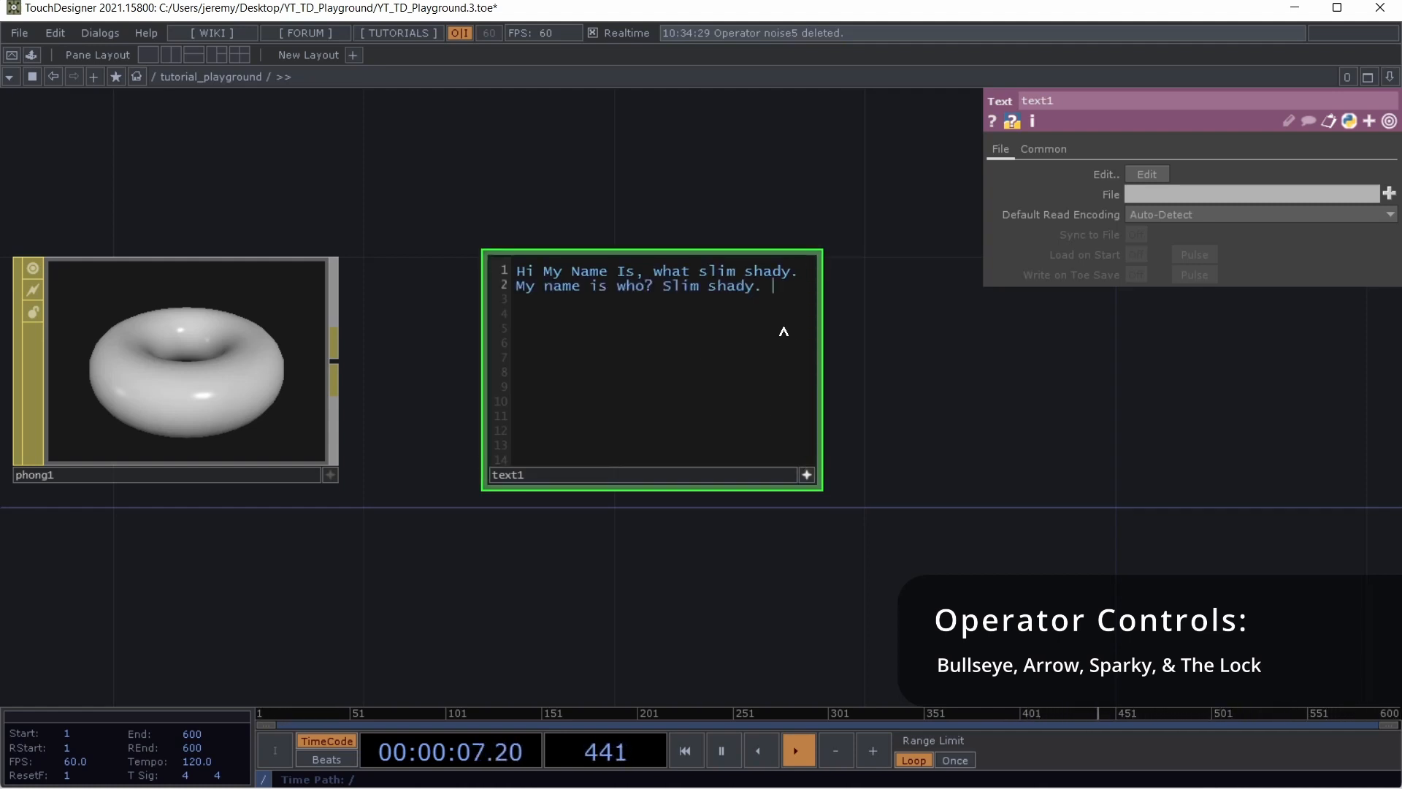
{"action": "left_click", "coordinate": [806, 476]}
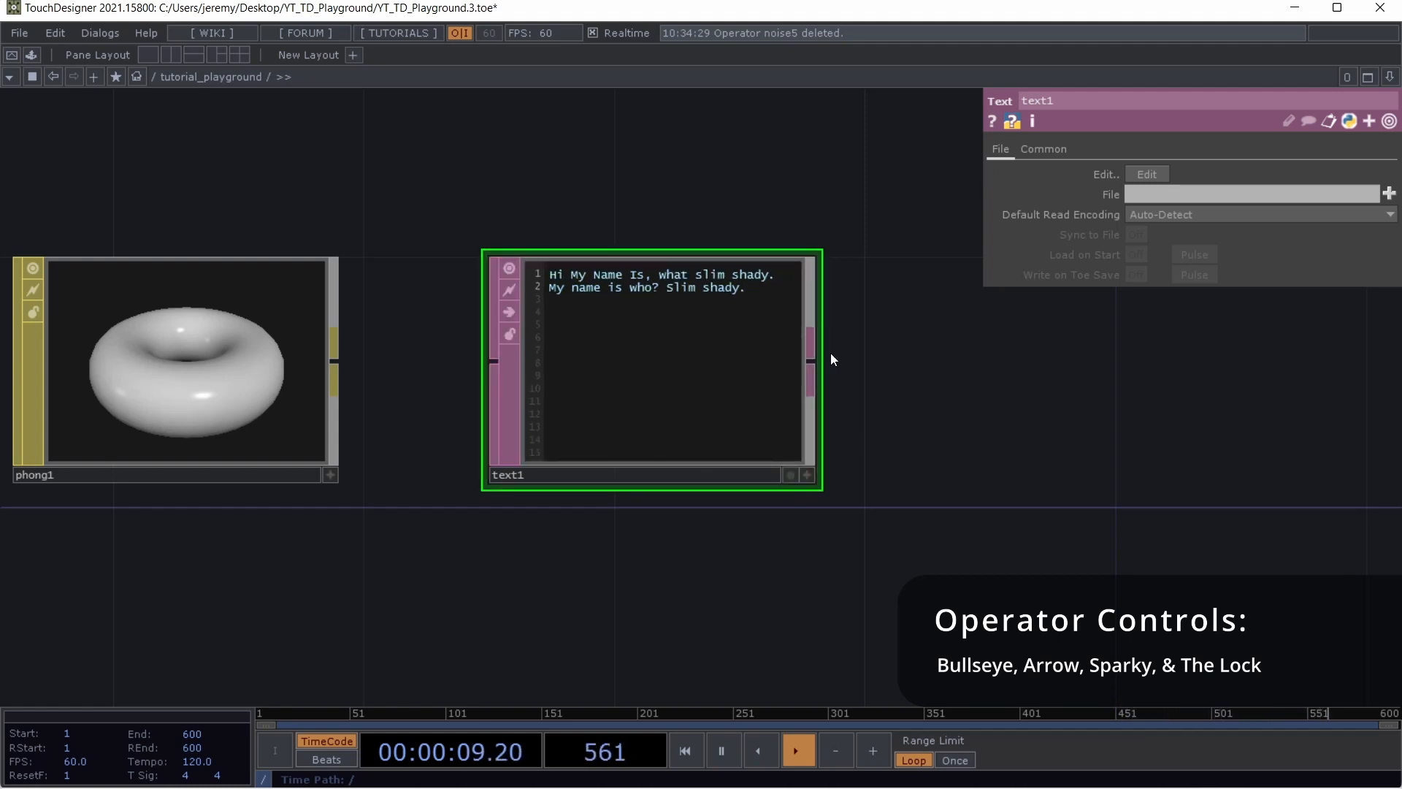
{"action": "left_click", "coordinate": [807, 475]}
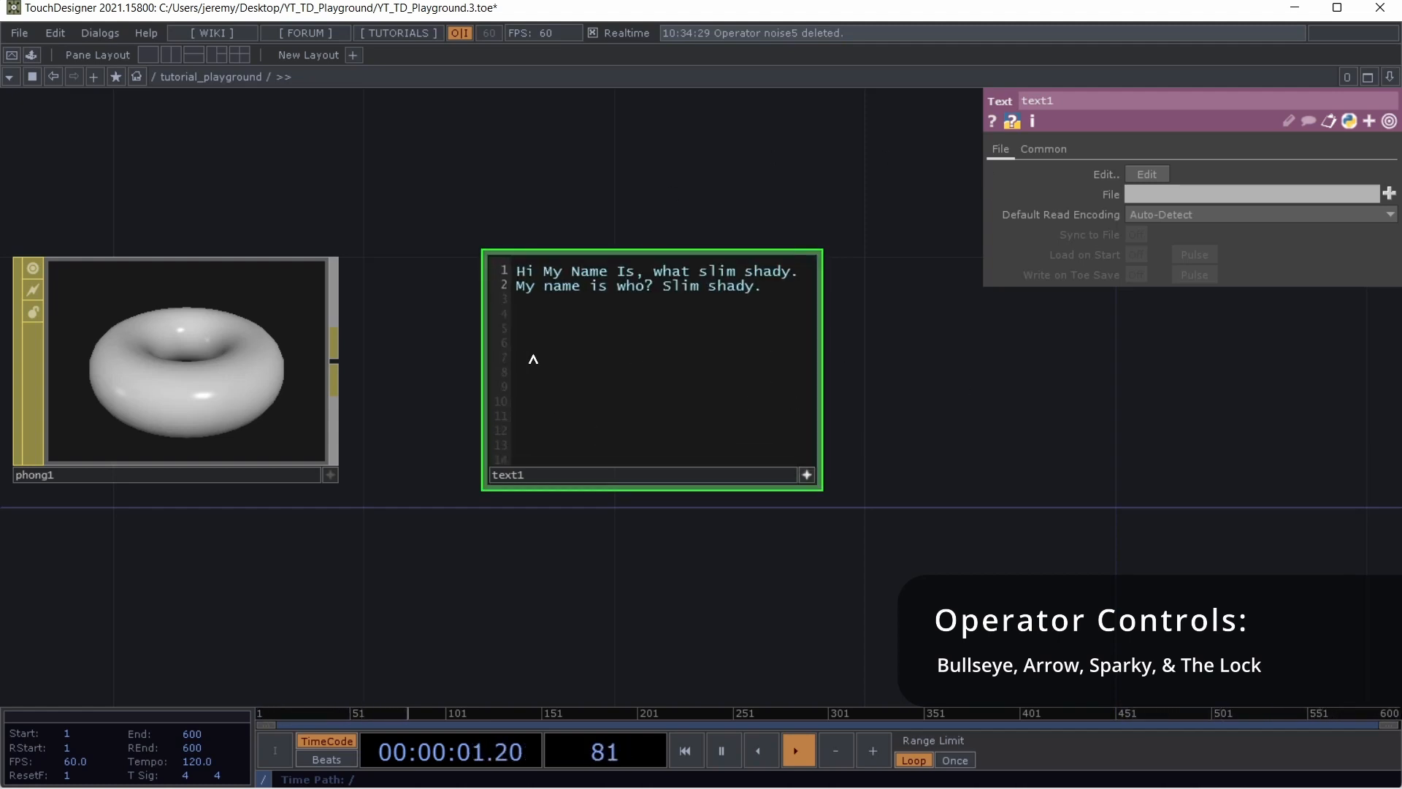
{"action": "left_click", "coordinate": [806, 476]}
Move the Container COMP up and away from the others, and stack the Movie File In, Noise, Box, Phong and Text operators in one column
{"action": "left_click_drag", "start_coordinate": [927, 568], "coordinate": [945, 563]}
{"action": "scroll", "coordinate": [752, 554], "scroll_direction": "down", "scroll_amount": 5}
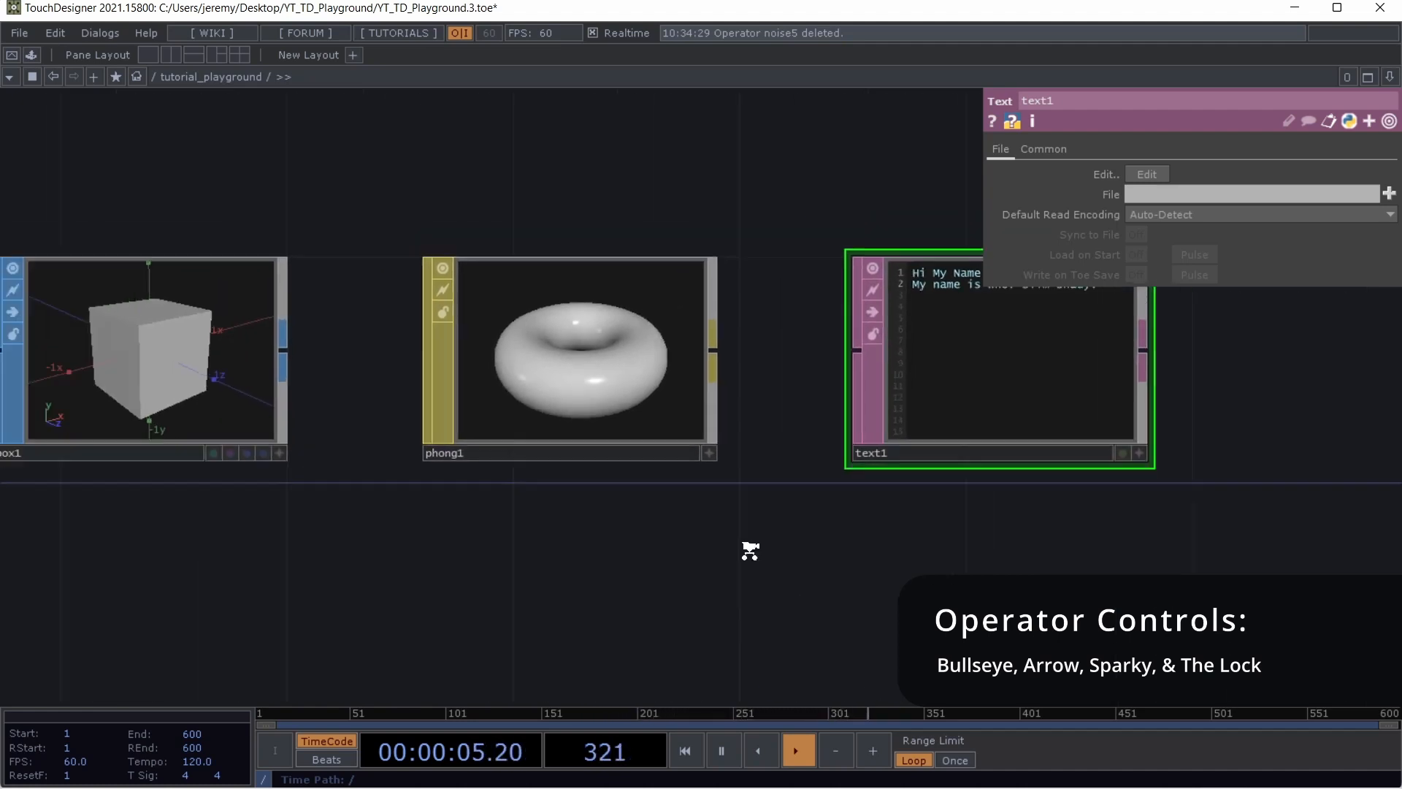
{"action": "middle_click_drag", "start_coordinate": [750, 551], "coordinate": [726, 601]}
{"action": "left_click_drag", "start_coordinate": [726, 601], "coordinate": [1125, 562]}
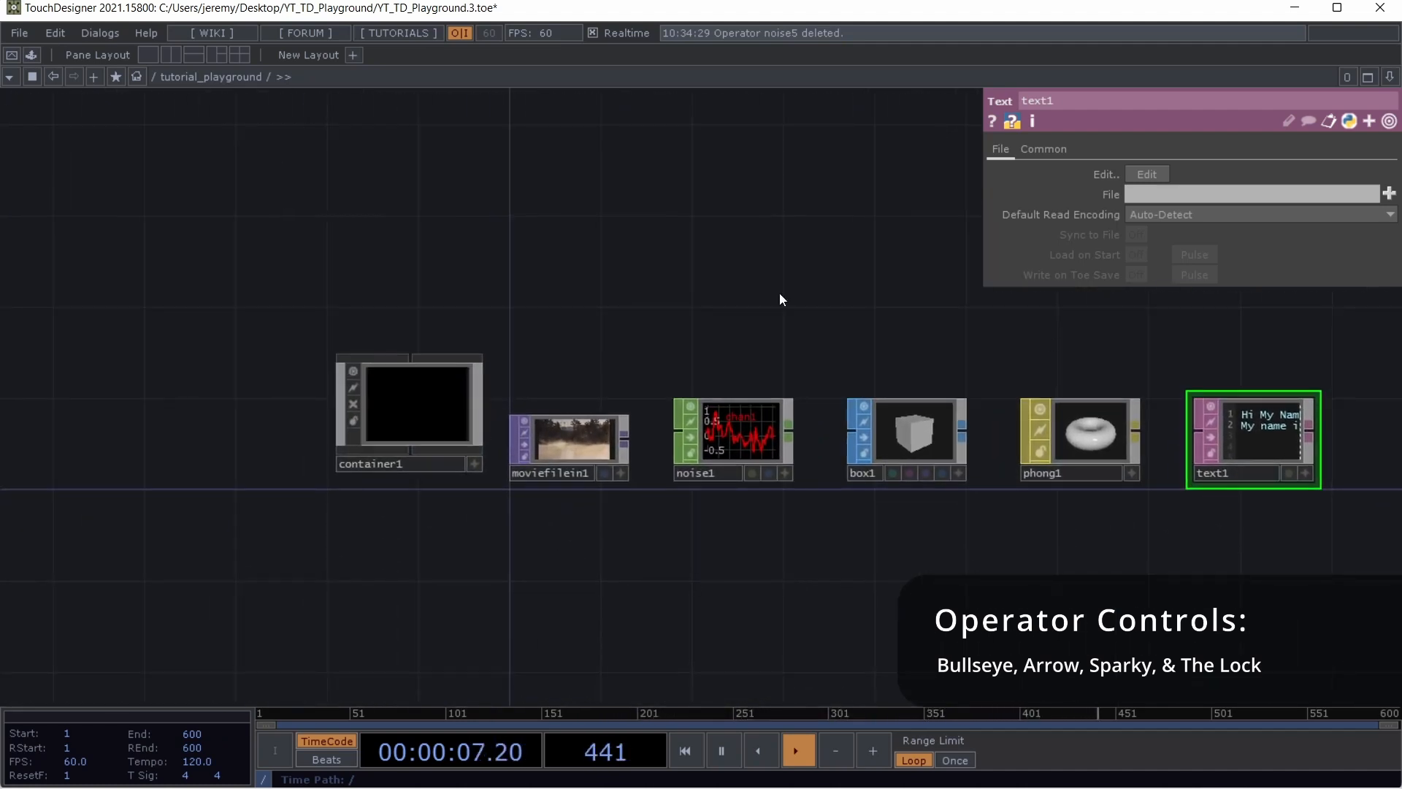
{"action": "left_click_drag", "start_coordinate": [454, 410], "coordinate": [308, 173]}
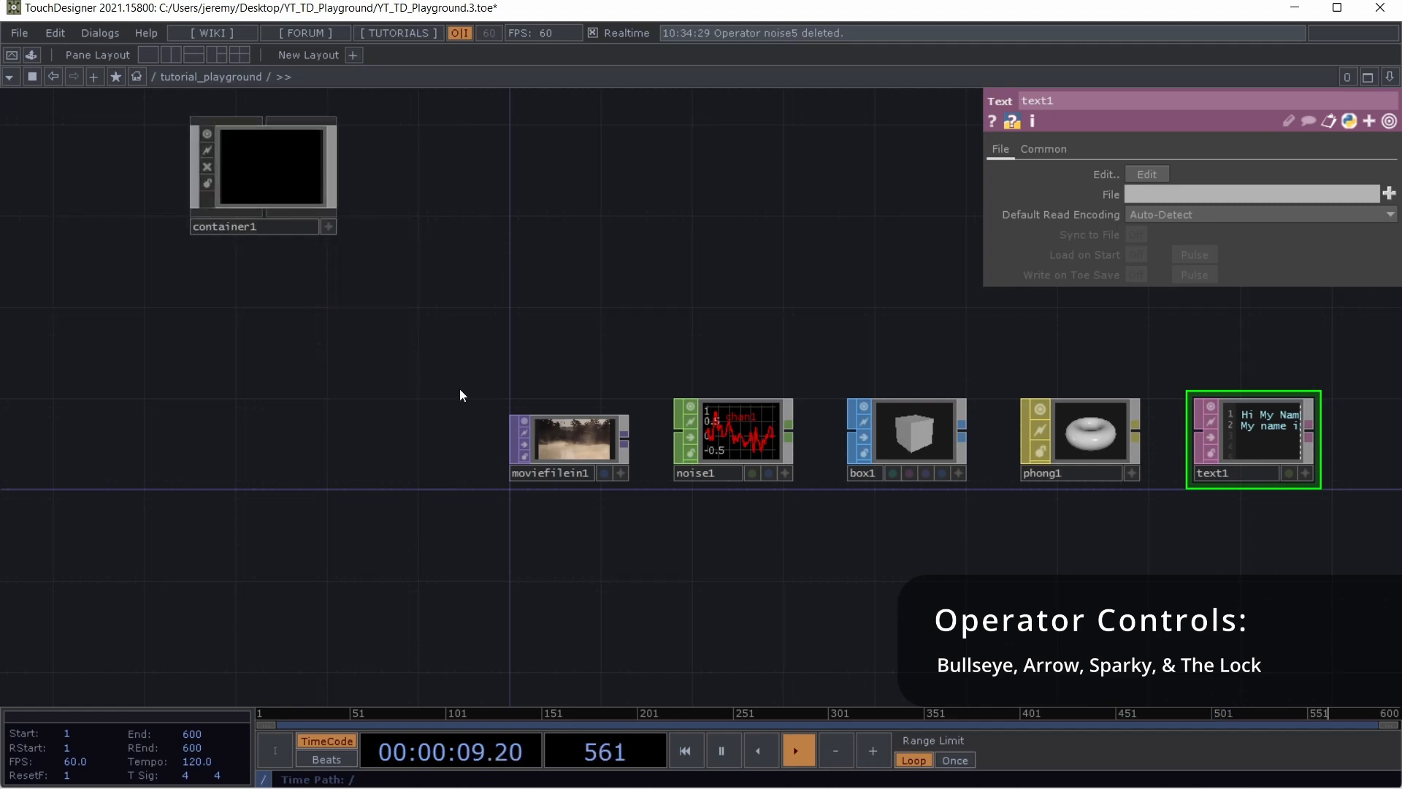
{"action": "left_click_drag", "start_coordinate": [584, 445], "coordinate": [557, 288]}
{"action": "left_click_drag", "start_coordinate": [751, 444], "coordinate": [549, 361]}
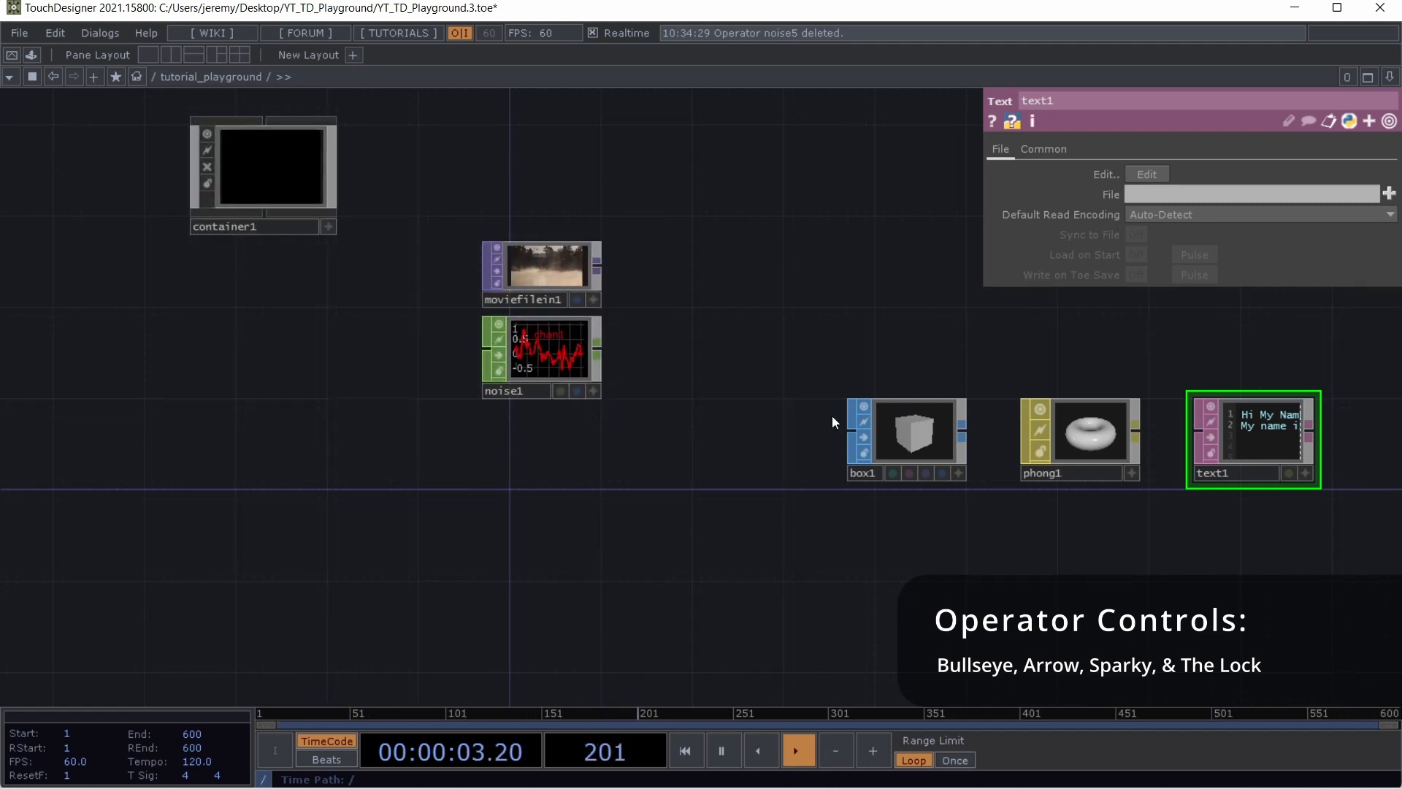
{"action": "left_click_drag", "start_coordinate": [888, 428], "coordinate": [523, 437]}
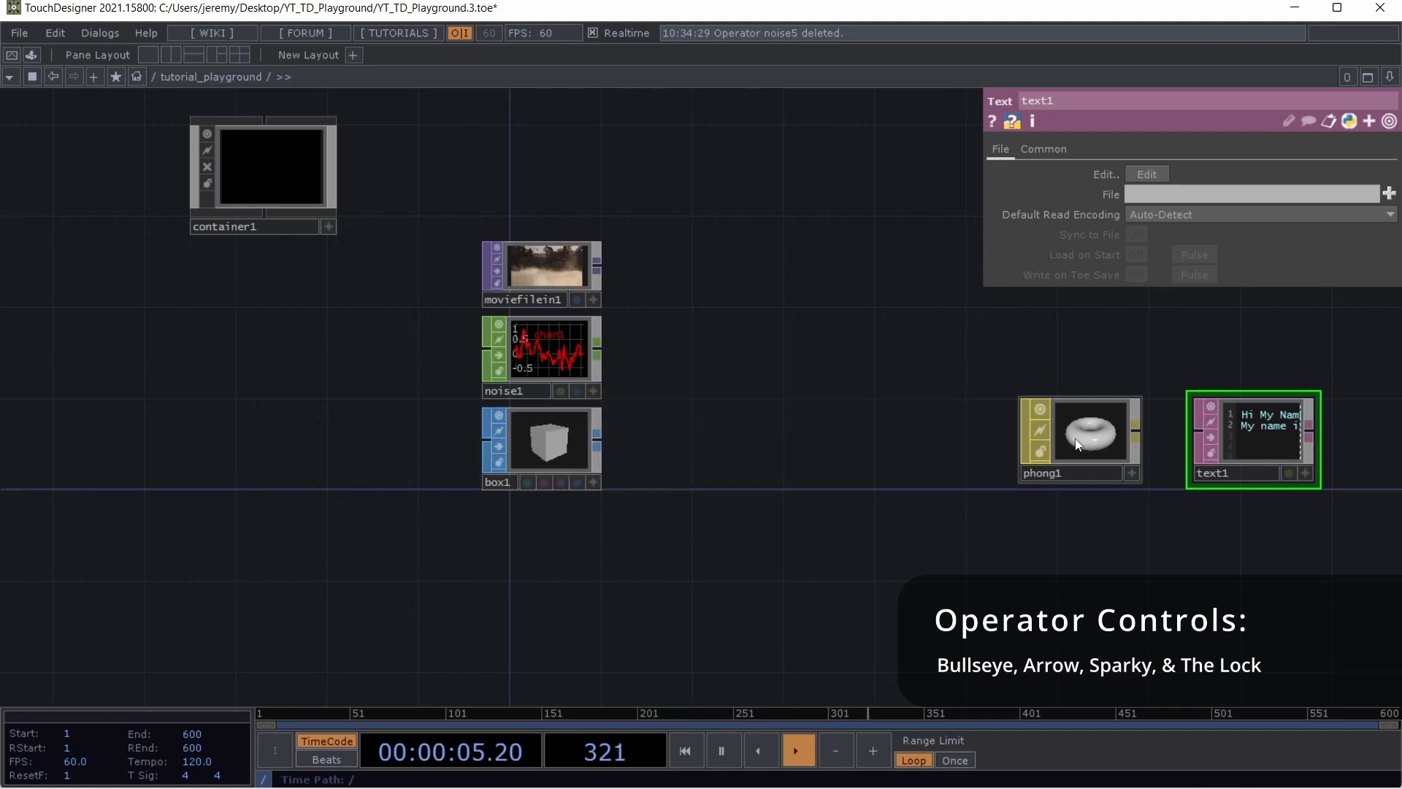
{"action": "left_click_drag", "start_coordinate": [1077, 443], "coordinate": [539, 543]}
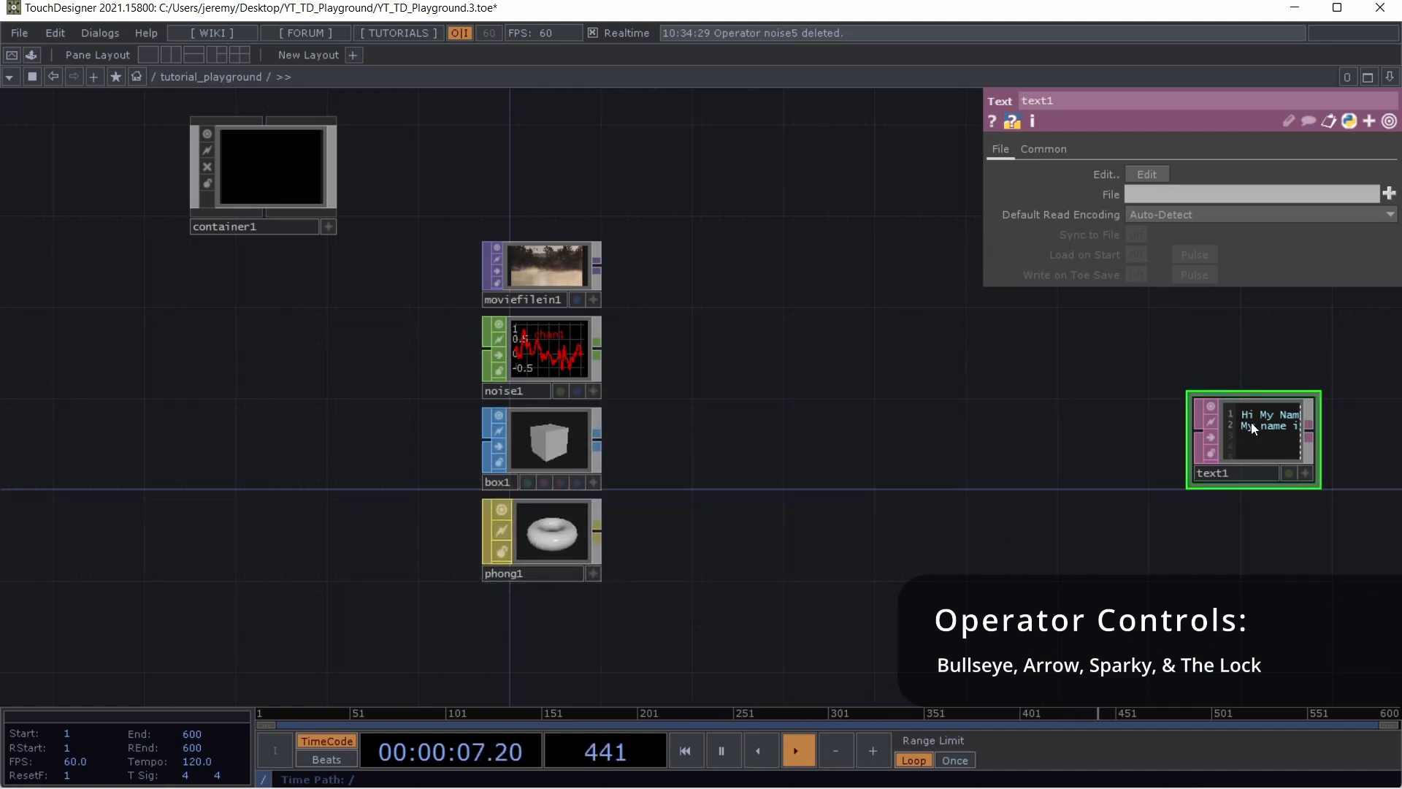
{"action": "left_click_drag", "start_coordinate": [1250, 422], "coordinate": [542, 622]}
Turn off the viewer display of the Movie File In TOP
{"action": "scroll", "coordinate": [666, 304], "scroll_direction": "up", "scroll_amount": 5}
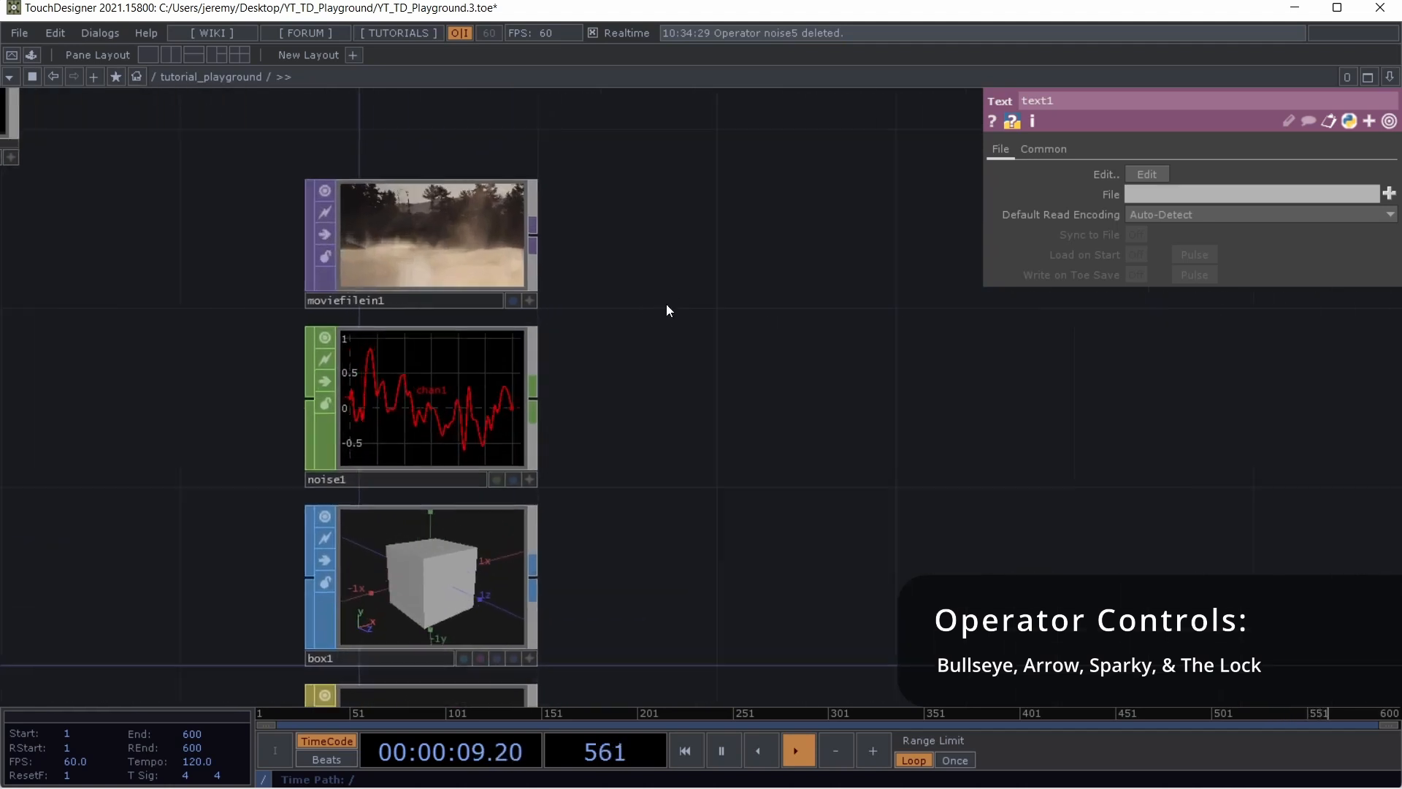
{"action": "left_click_drag", "start_coordinate": [666, 310], "coordinate": [786, 392]}
{"action": "scroll", "coordinate": [786, 313], "scroll_direction": "up", "scroll_amount": 5}
{"action": "left_click_drag", "start_coordinate": [785, 314], "coordinate": [1122, 382]}
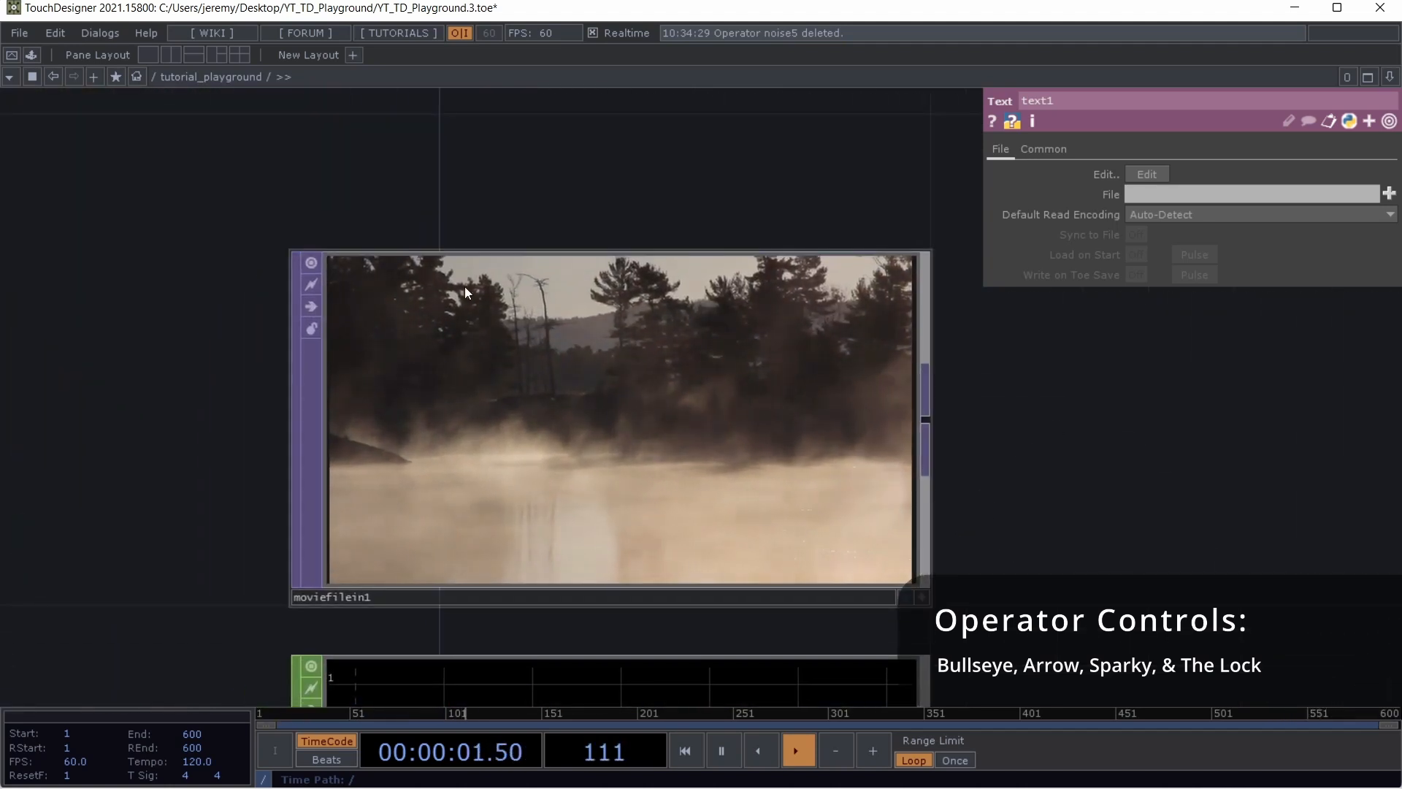
{"action": "left_click", "coordinate": [311, 264]}
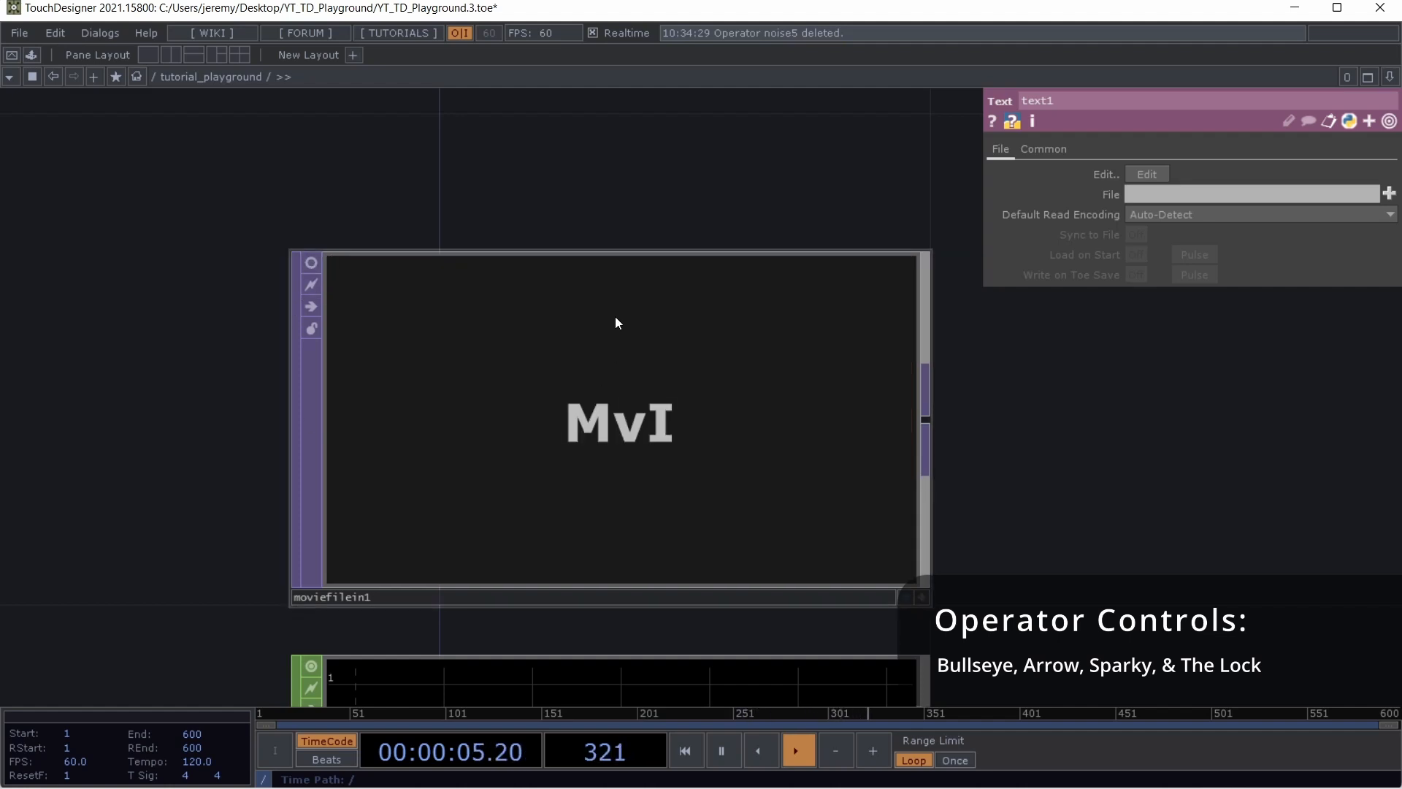
Add a Null TOP wired to the output of the Movie File In TOP and place it beside that operator
{"action": "scroll", "coordinate": [1055, 444], "scroll_direction": "down", "scroll_amount": 3}
{"action": "left_click_drag", "start_coordinate": [923, 413], "coordinate": [606, 405]}
{"action": "left_click", "coordinate": [537, 392]}
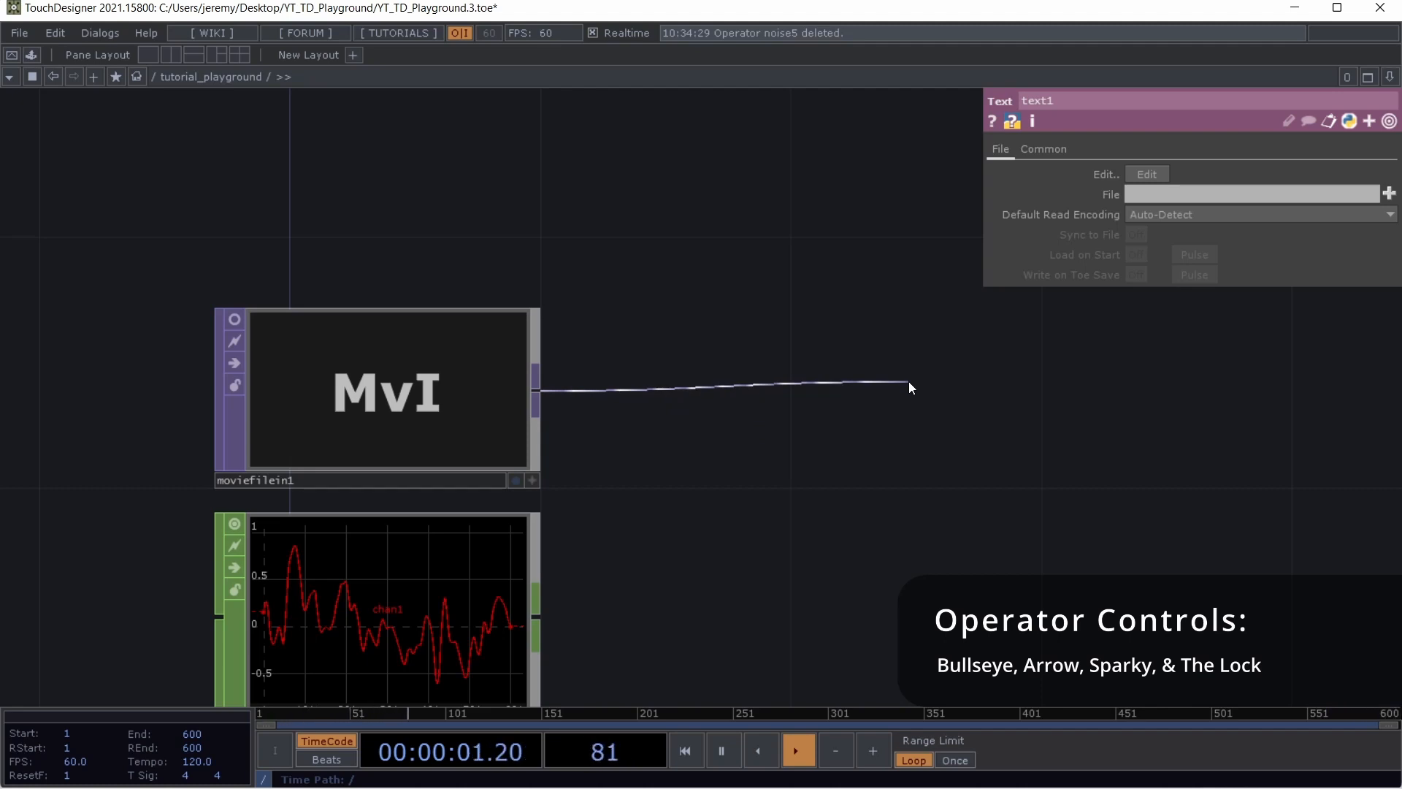
{"action": "left_click", "coordinate": [909, 381]}
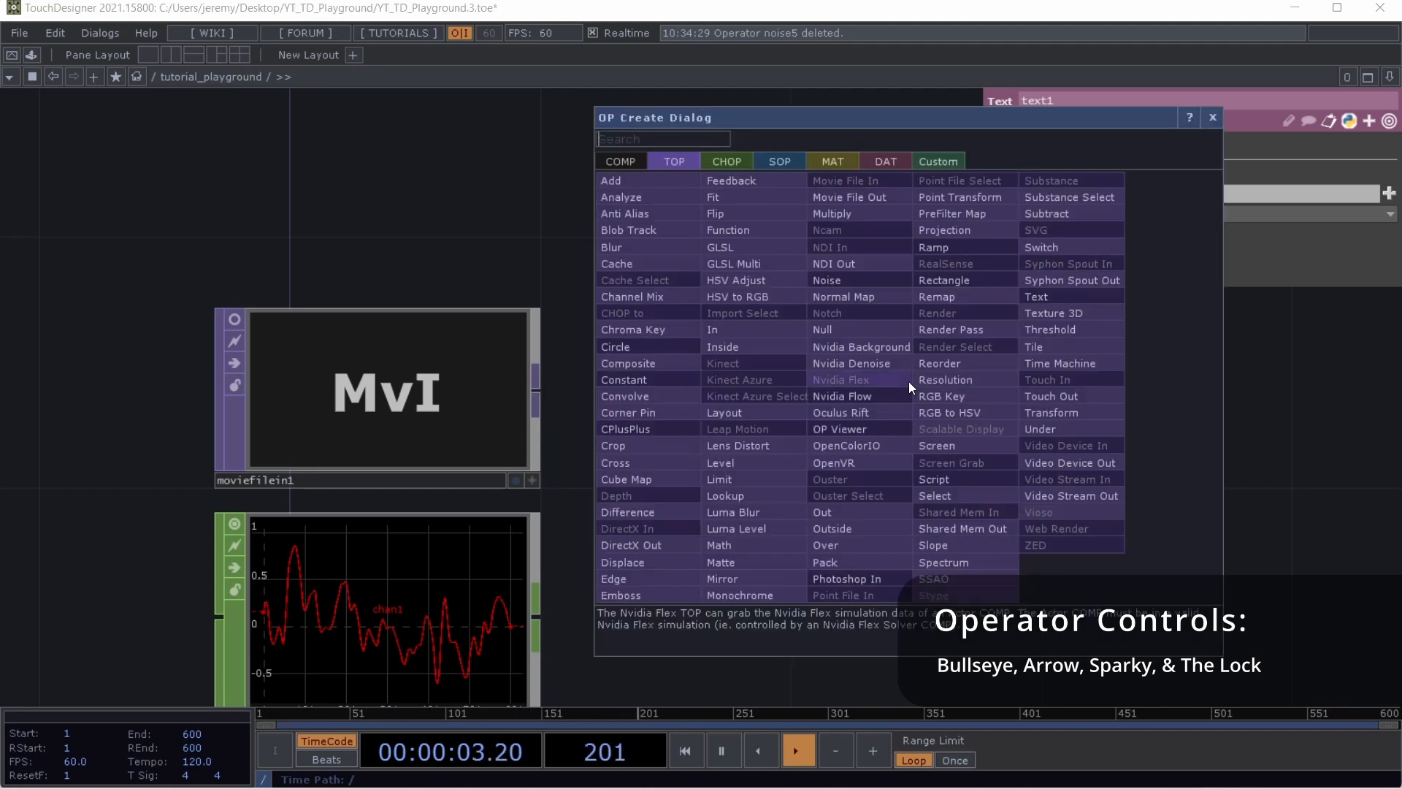
{"action": "type", "text": "nul"}
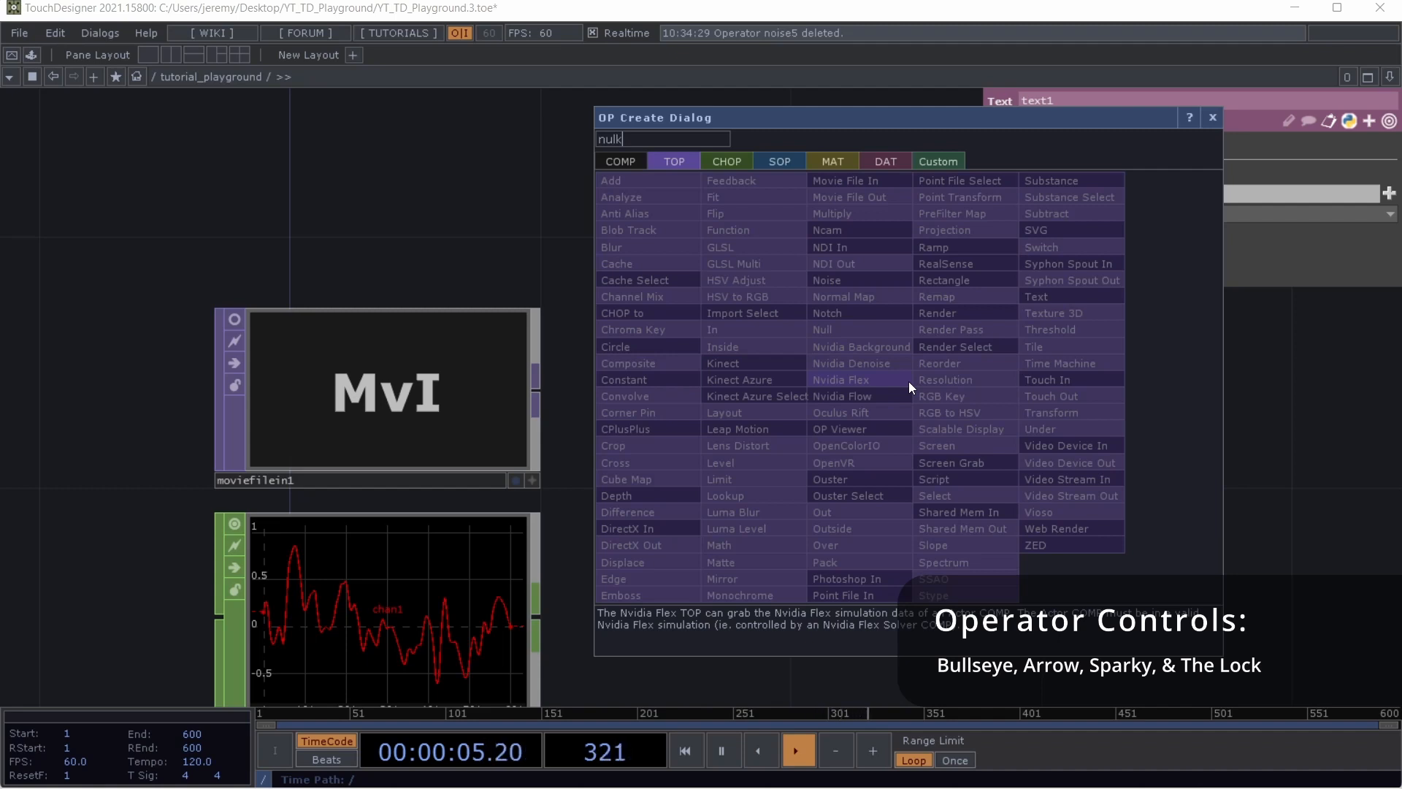
{"action": "key", "text": "Return"}
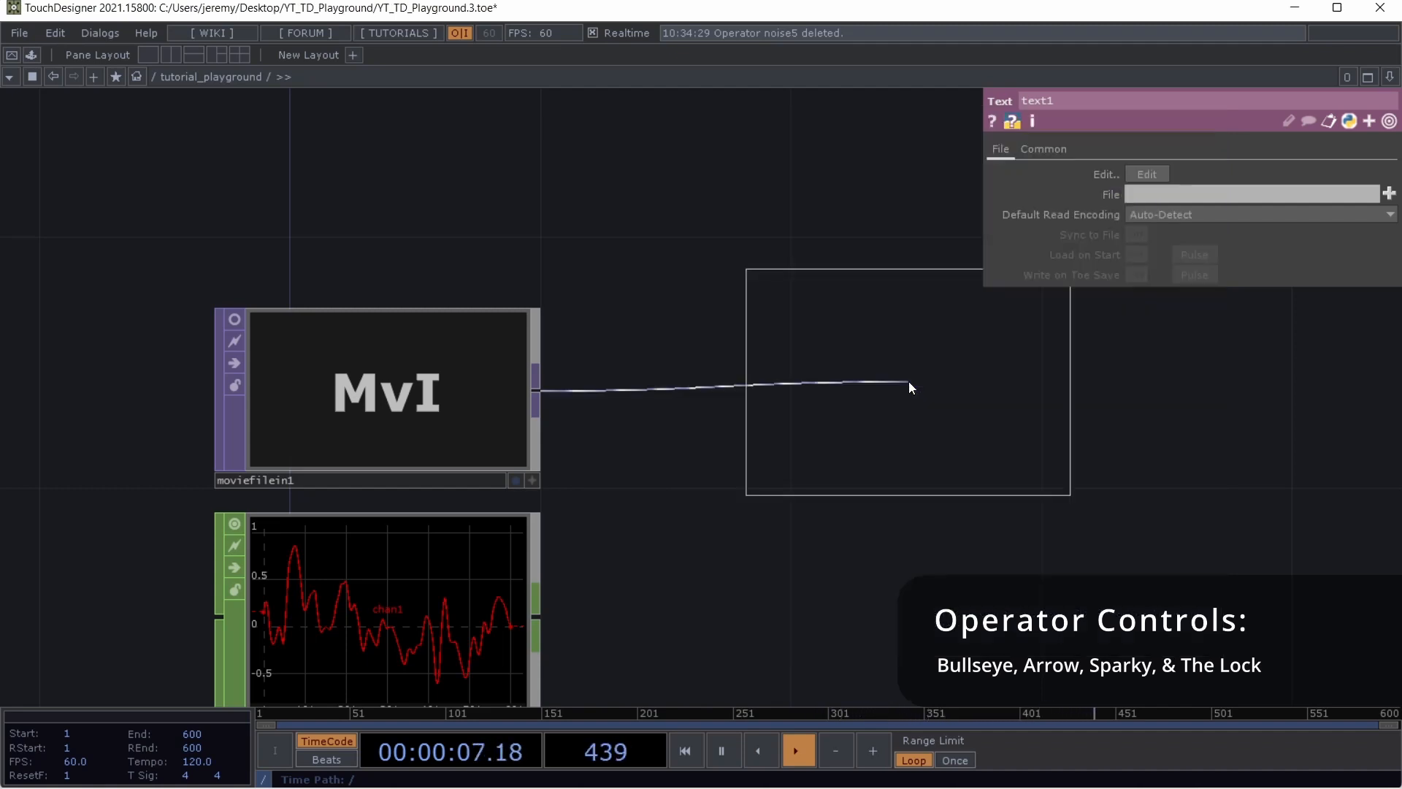
{"action": "left_click", "coordinate": [908, 381]}
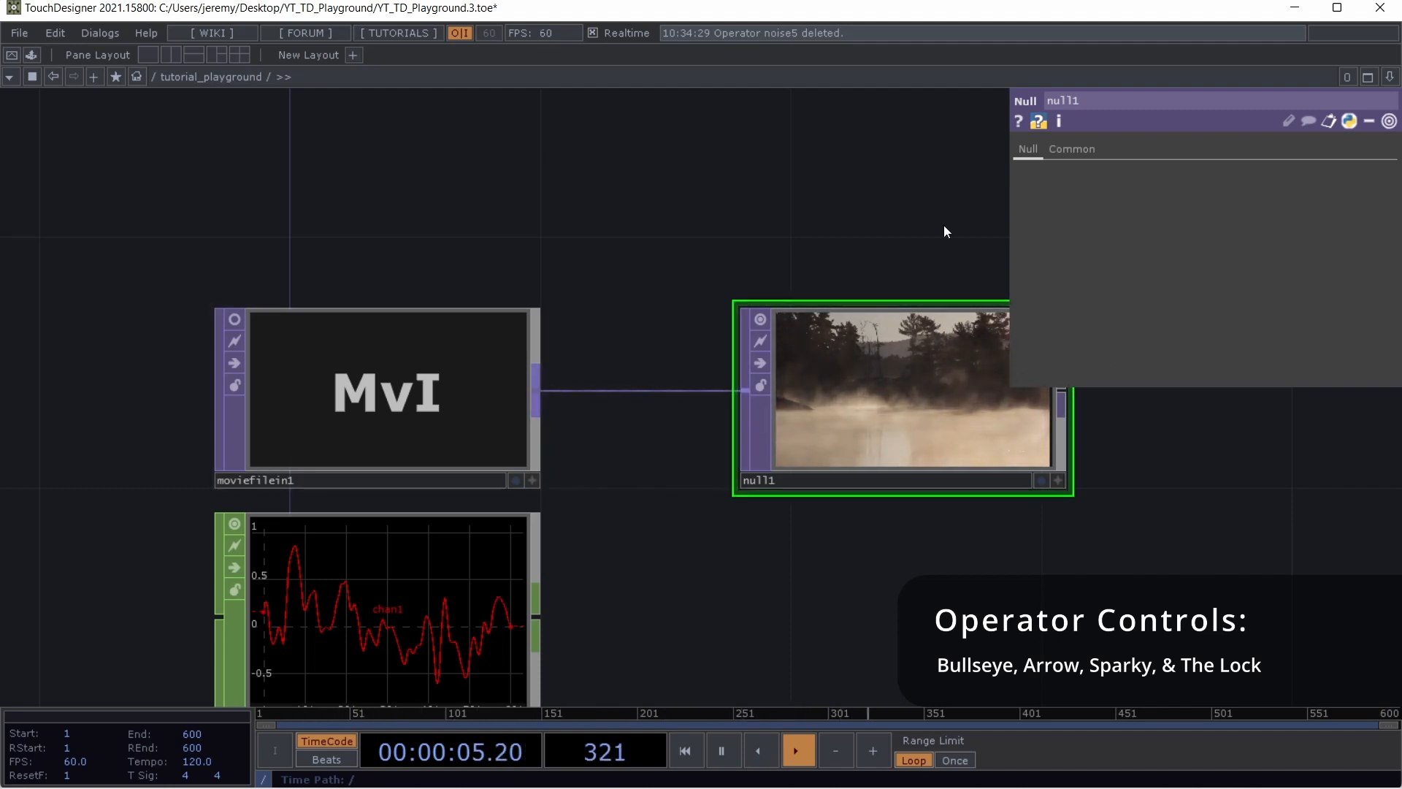
Move the Null TOP farther away from the Movie File In TOP, lengthening the wire between them
{"action": "left_click_drag", "start_coordinate": [986, 584], "coordinate": [736, 579]}
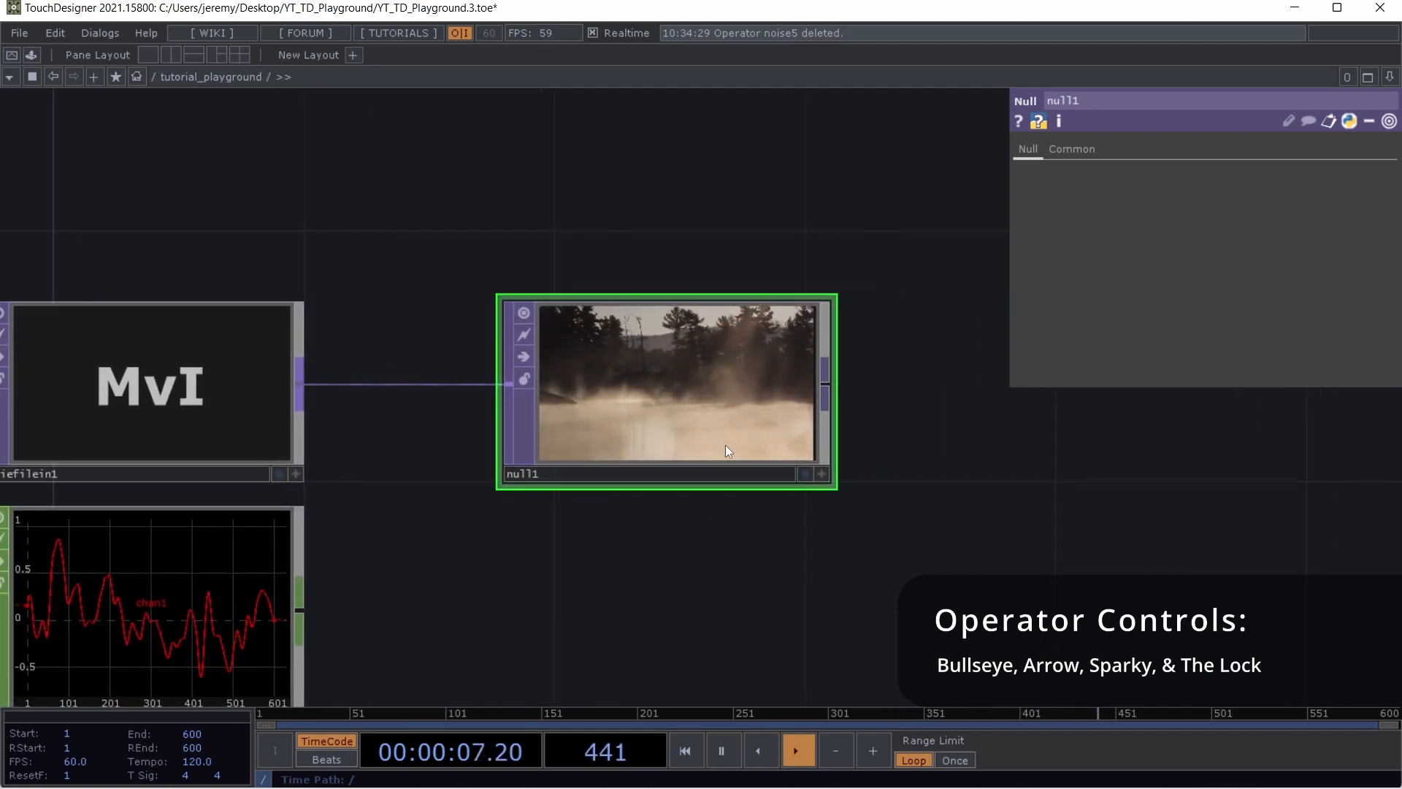
{"action": "left_click_drag", "start_coordinate": [774, 378], "coordinate": [1123, 377]}
{"action": "left_click_drag", "start_coordinate": [1142, 590], "coordinate": [765, 601]}
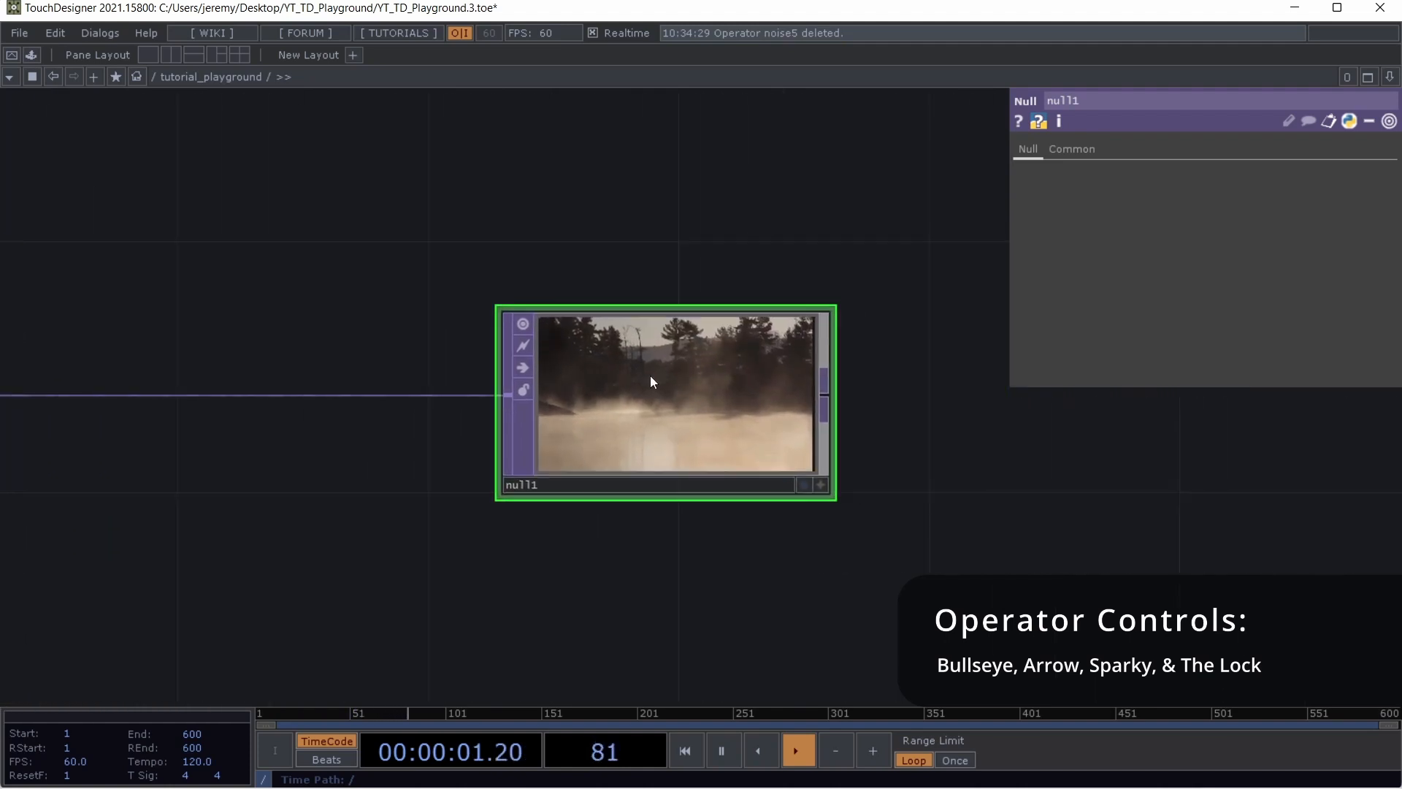
Switch the Movie File In TOP's viewer on, off and on again, comparing it with the Null TOP's image
{"action": "left_click_drag", "start_coordinate": [351, 352], "coordinate": [507, 366]}
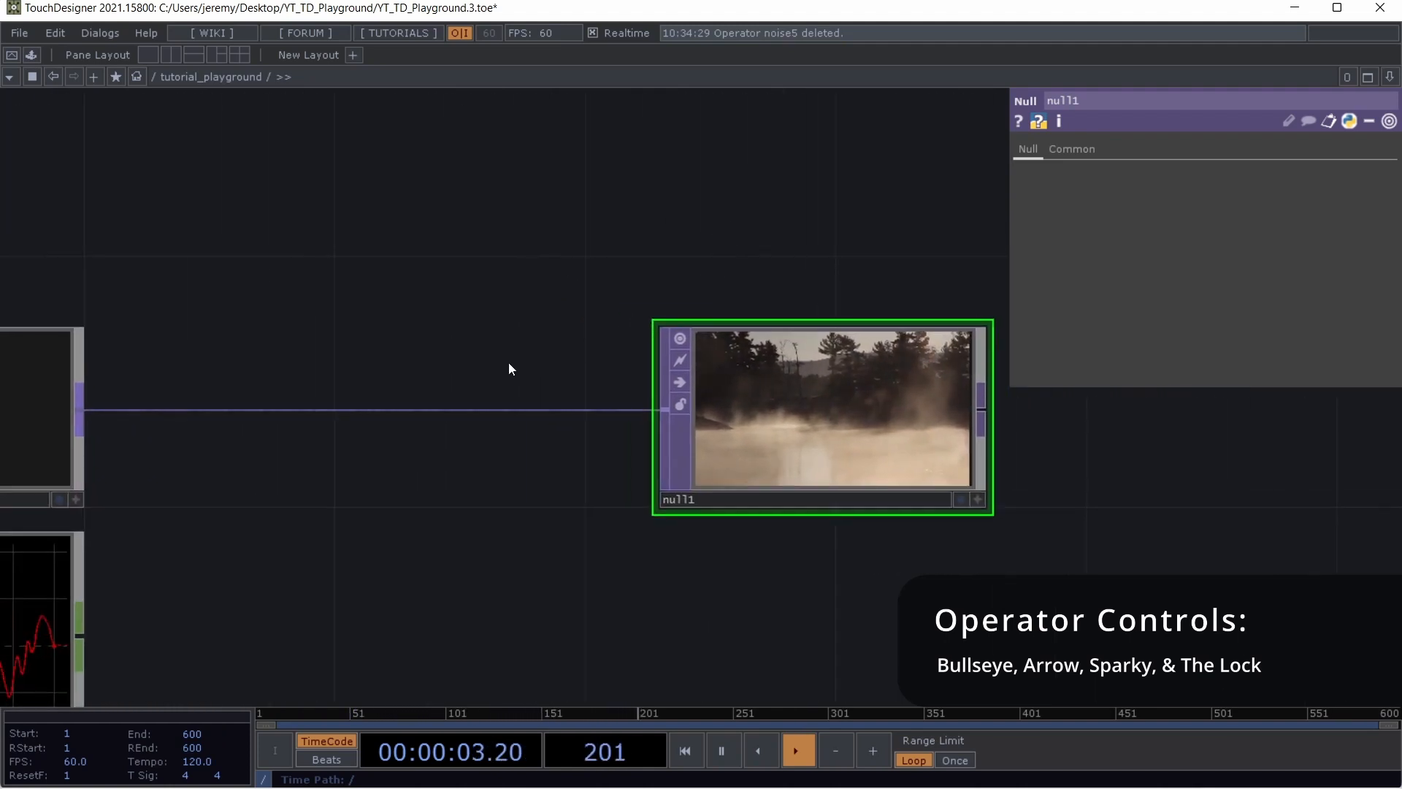
{"action": "left_click_drag", "start_coordinate": [544, 319], "coordinate": [848, 294]}
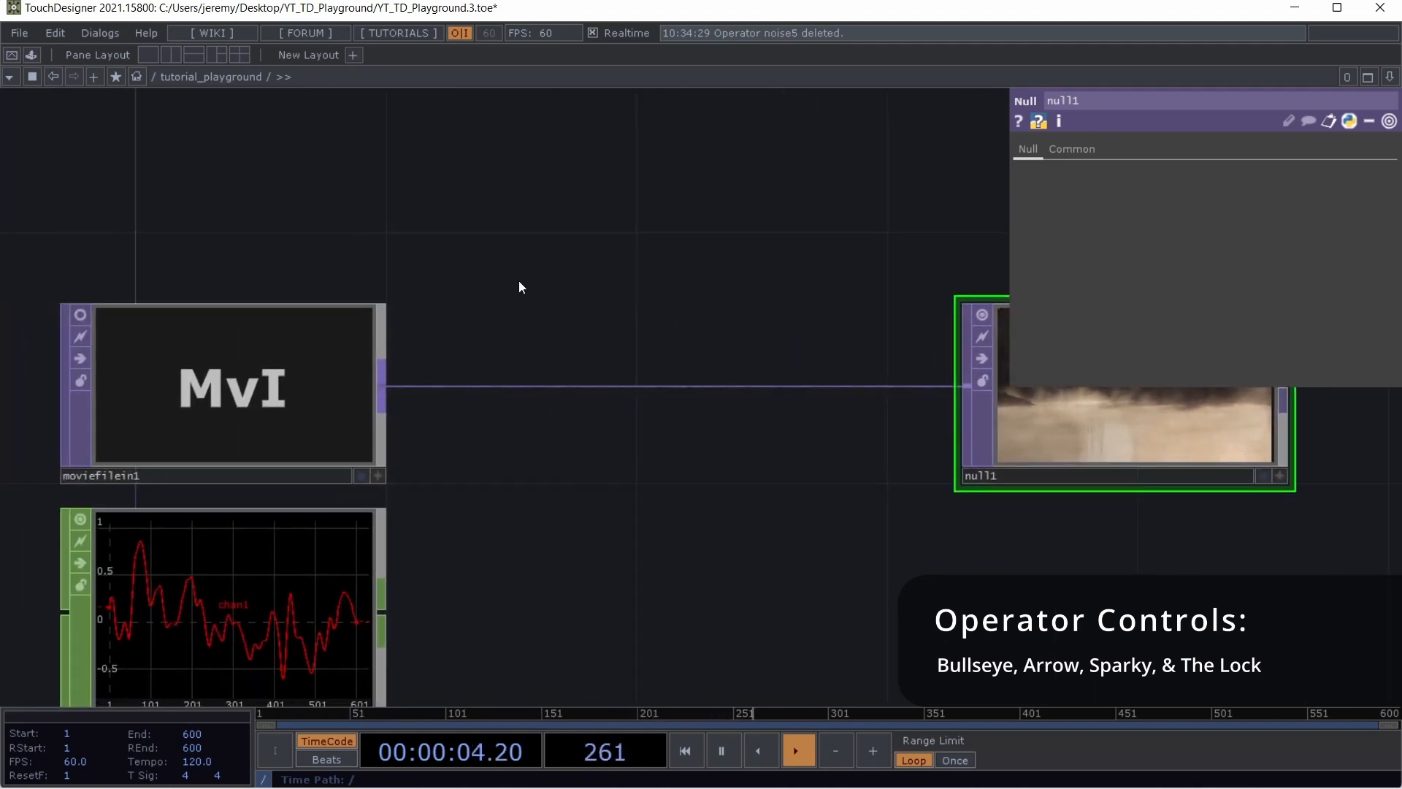
{"action": "left_click", "coordinate": [80, 316]}
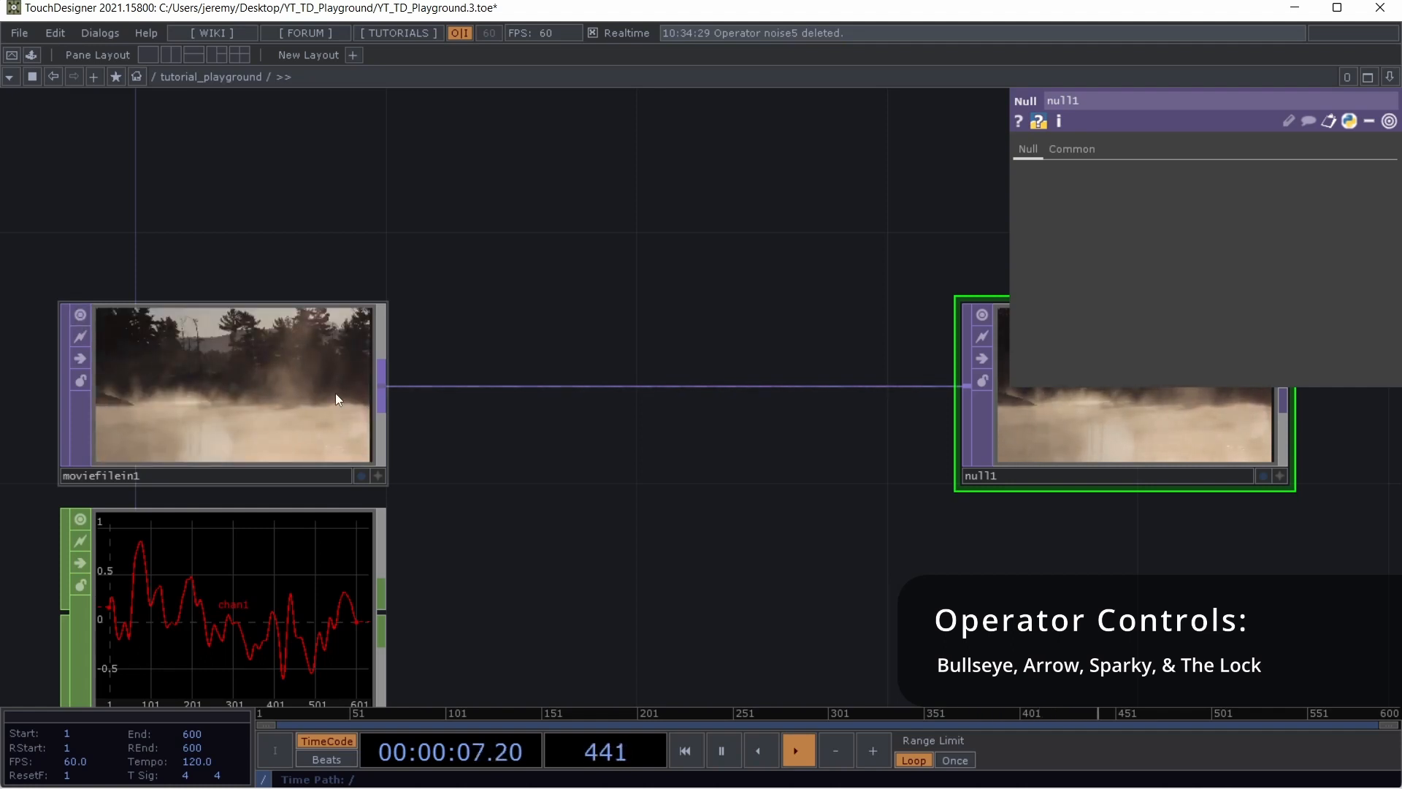
{"action": "left_click", "coordinate": [80, 315]}
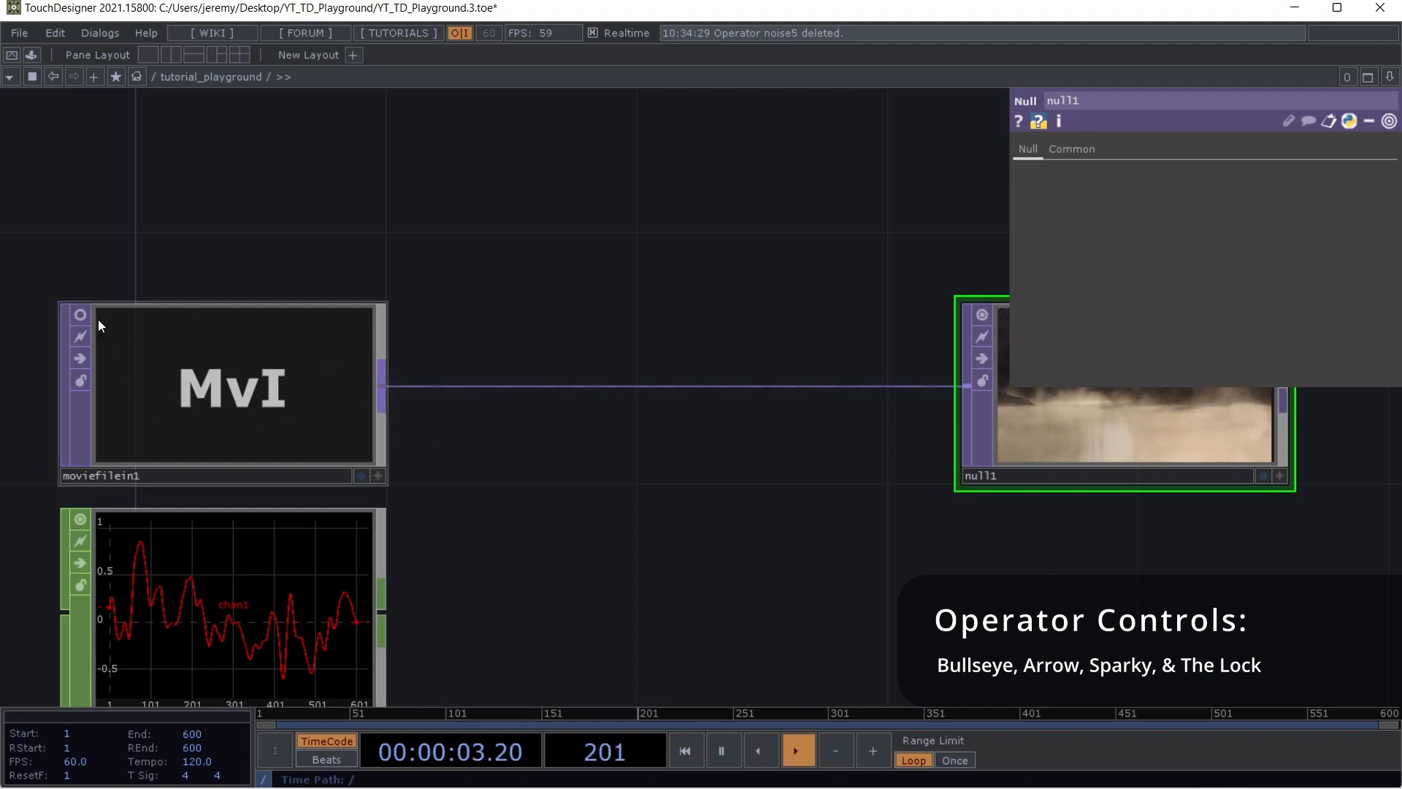
{"action": "left_click", "coordinate": [80, 315]}
Turn off the viewers of both the Movie File In TOP and the connected Null TOP
{"action": "scroll", "coordinate": [416, 439], "scroll_direction": "down", "scroll_amount": 4}
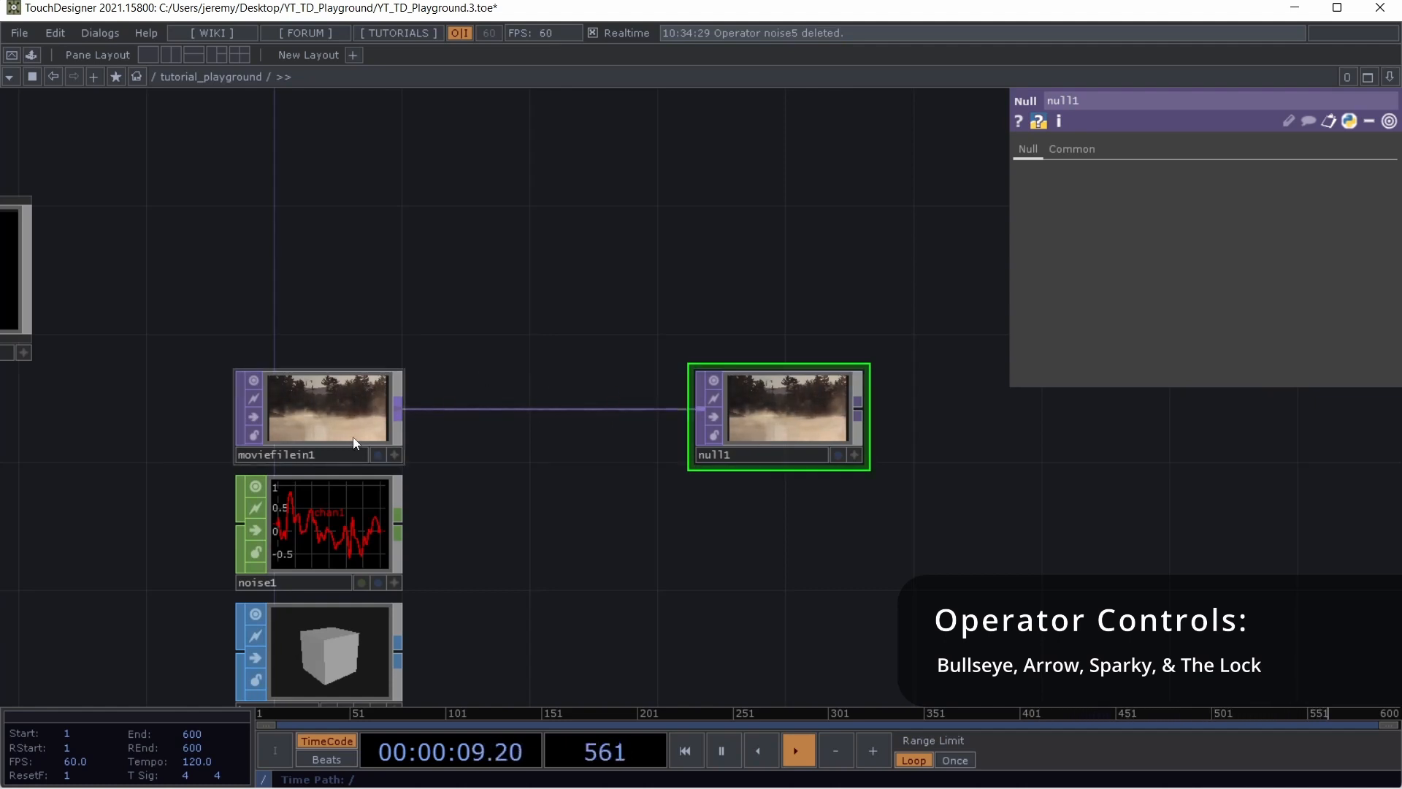
{"action": "left_click", "coordinate": [254, 382]}
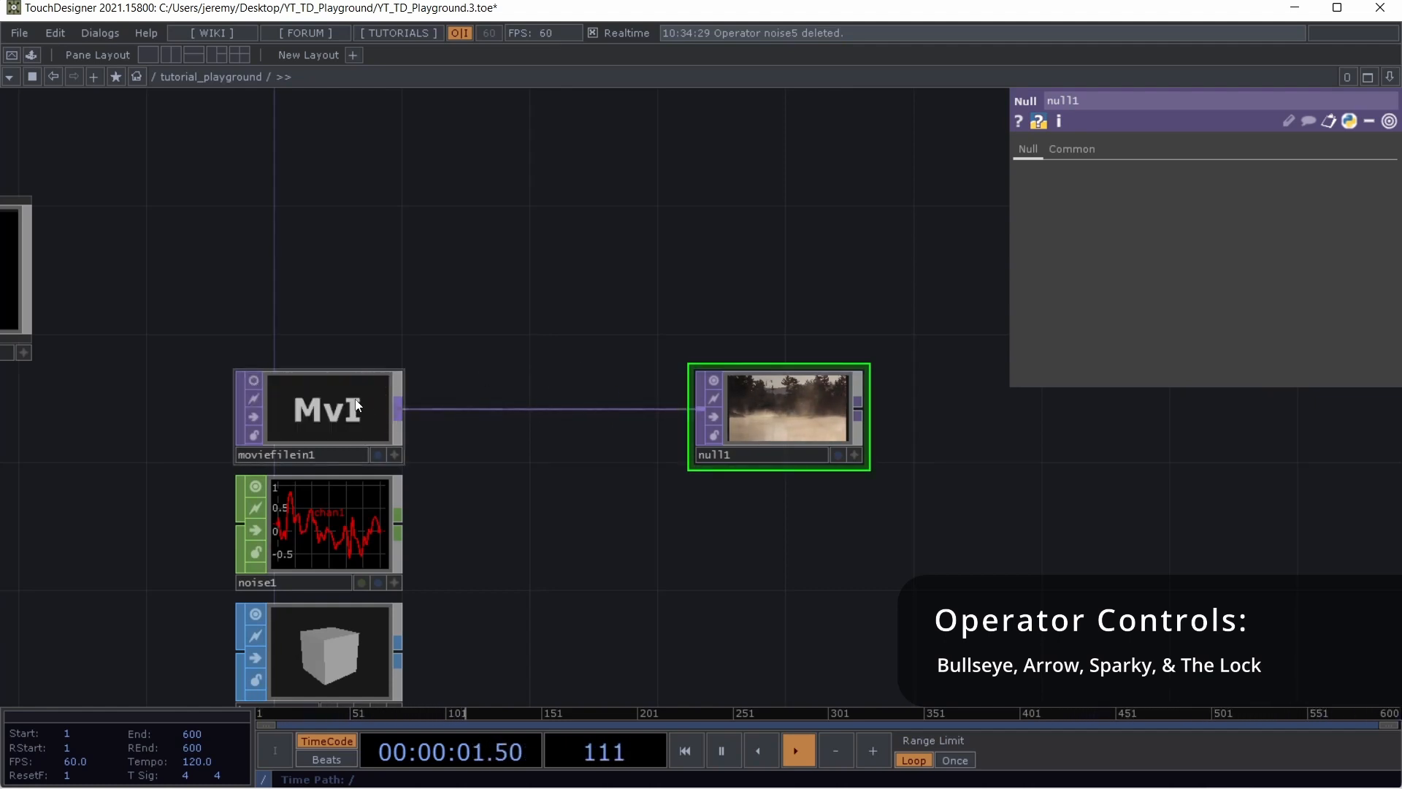
{"action": "left_click", "coordinate": [715, 381]}
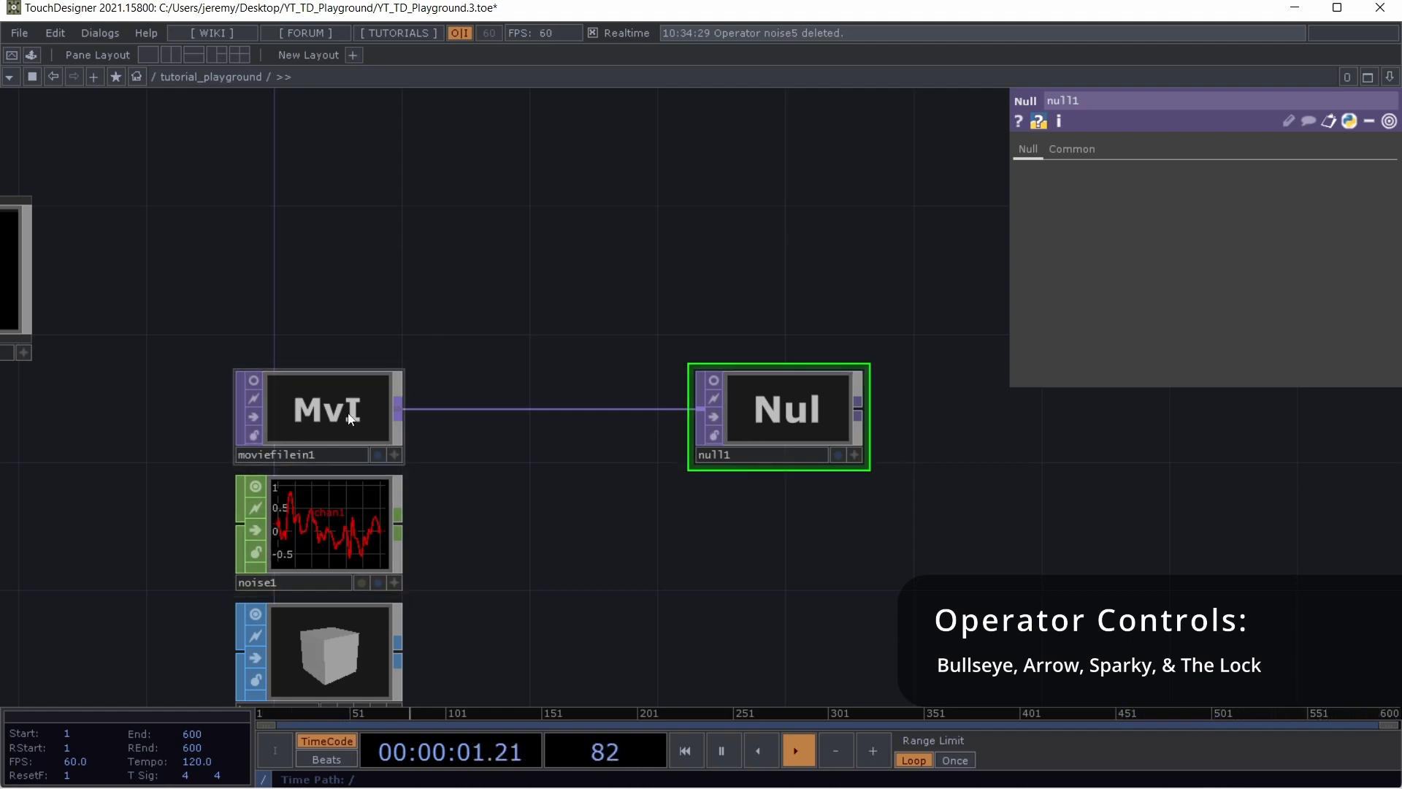
Turn on the viewers of null1 and moviefilein1 so both nodes display their images
{"action": "left_click", "coordinate": [714, 380]}
{"action": "left_click", "coordinate": [253, 380]}
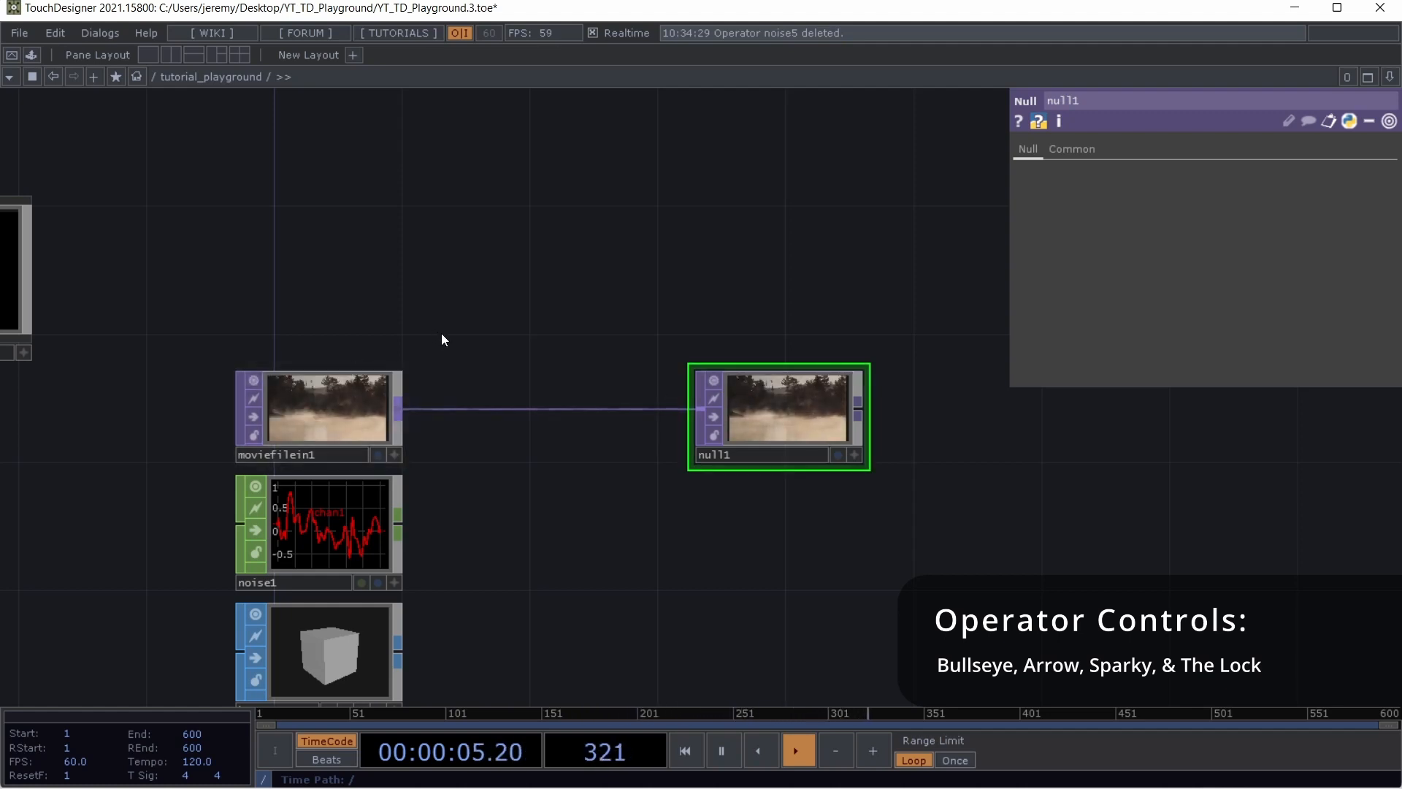
{"action": "left_click_drag", "start_coordinate": [546, 324], "coordinate": [763, 222]}
{"action": "scroll", "coordinate": [582, 329], "scroll_direction": "up", "scroll_amount": 5}
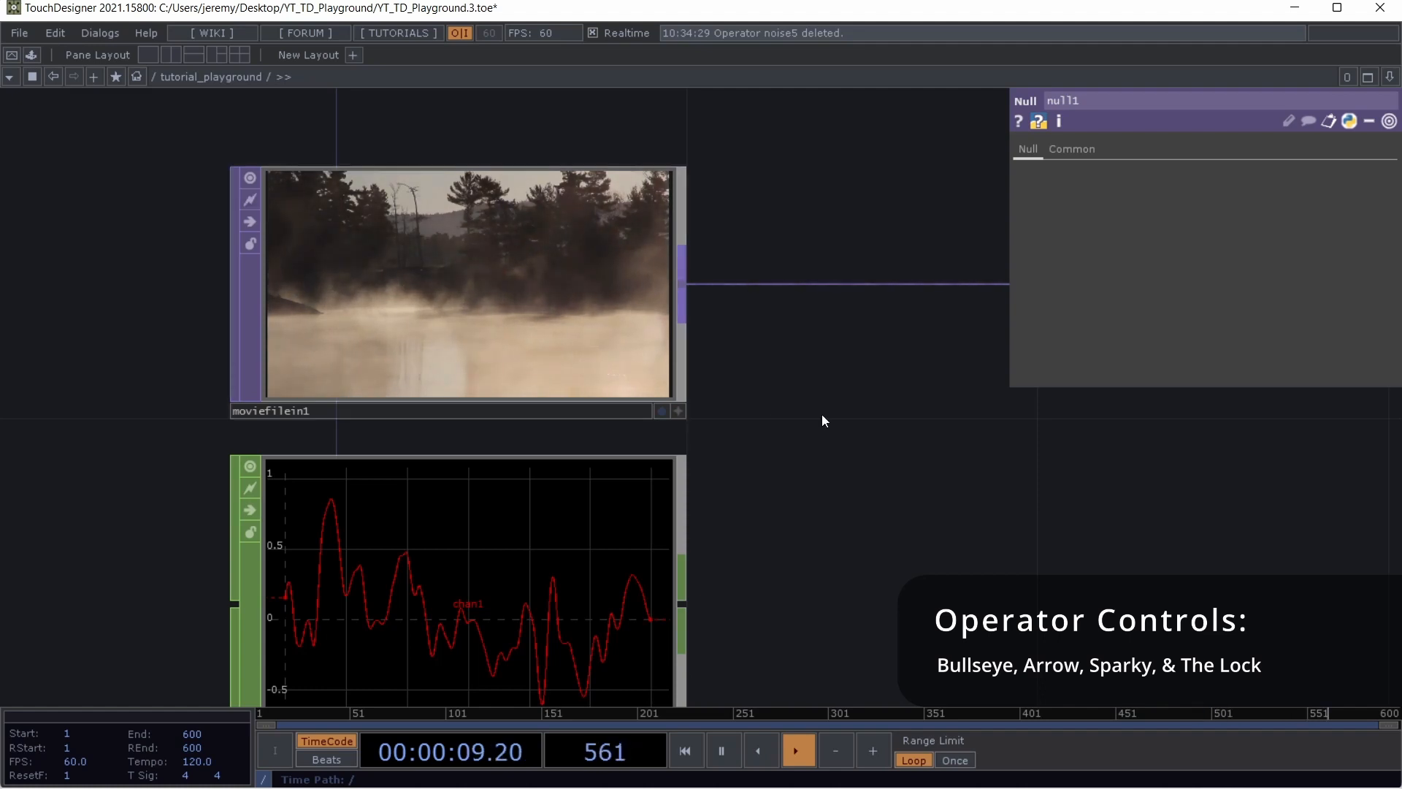
Add a second Movie File In TOP directly above moviefilein1
{"action": "scroll", "coordinate": [822, 414], "scroll_direction": "down", "scroll_amount": 5}
{"action": "left_click_drag", "start_coordinate": [997, 371], "coordinate": [722, 361]}
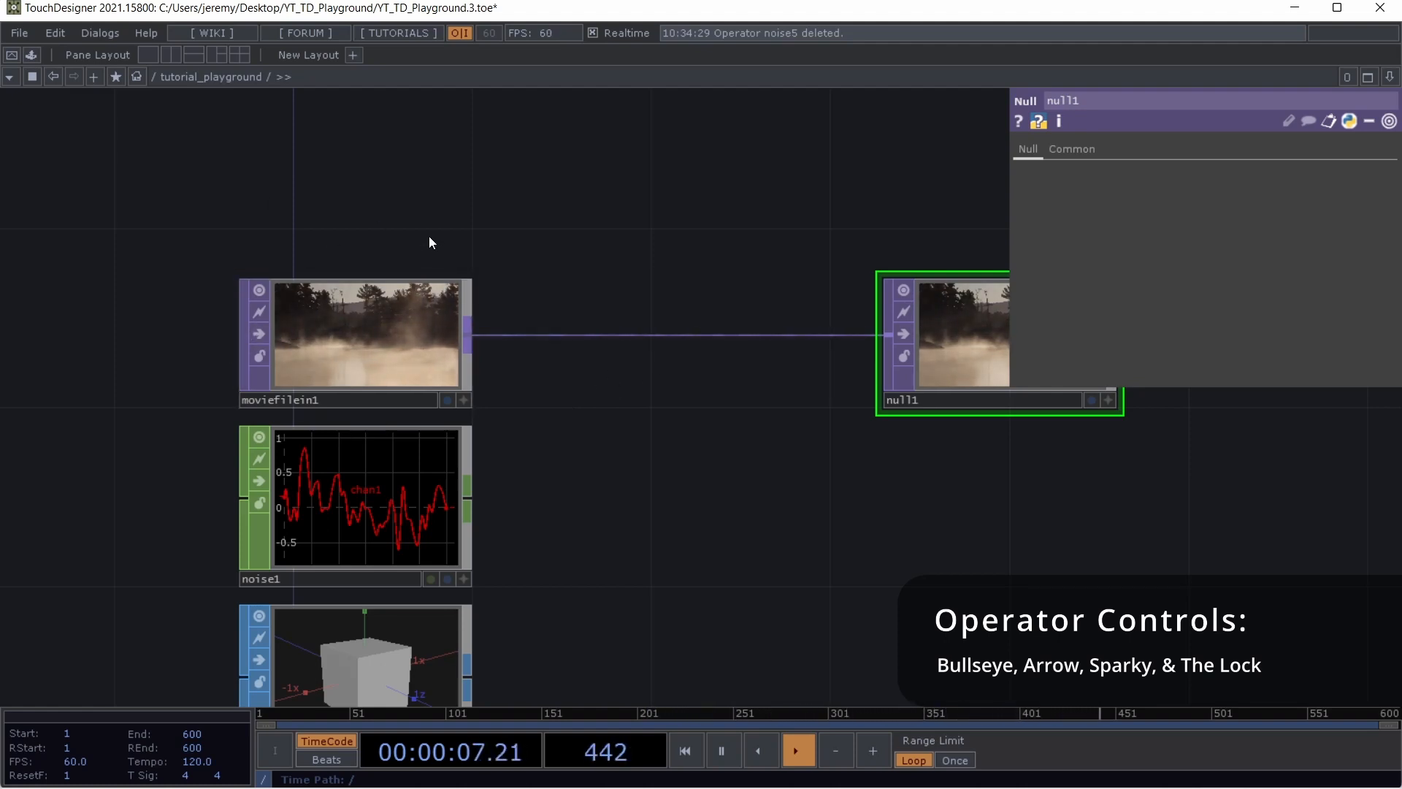
{"action": "scroll", "coordinate": [427, 235], "scroll_direction": "down", "scroll_amount": 3}
{"action": "left_click_drag", "start_coordinate": [560, 426], "coordinate": [604, 611]}
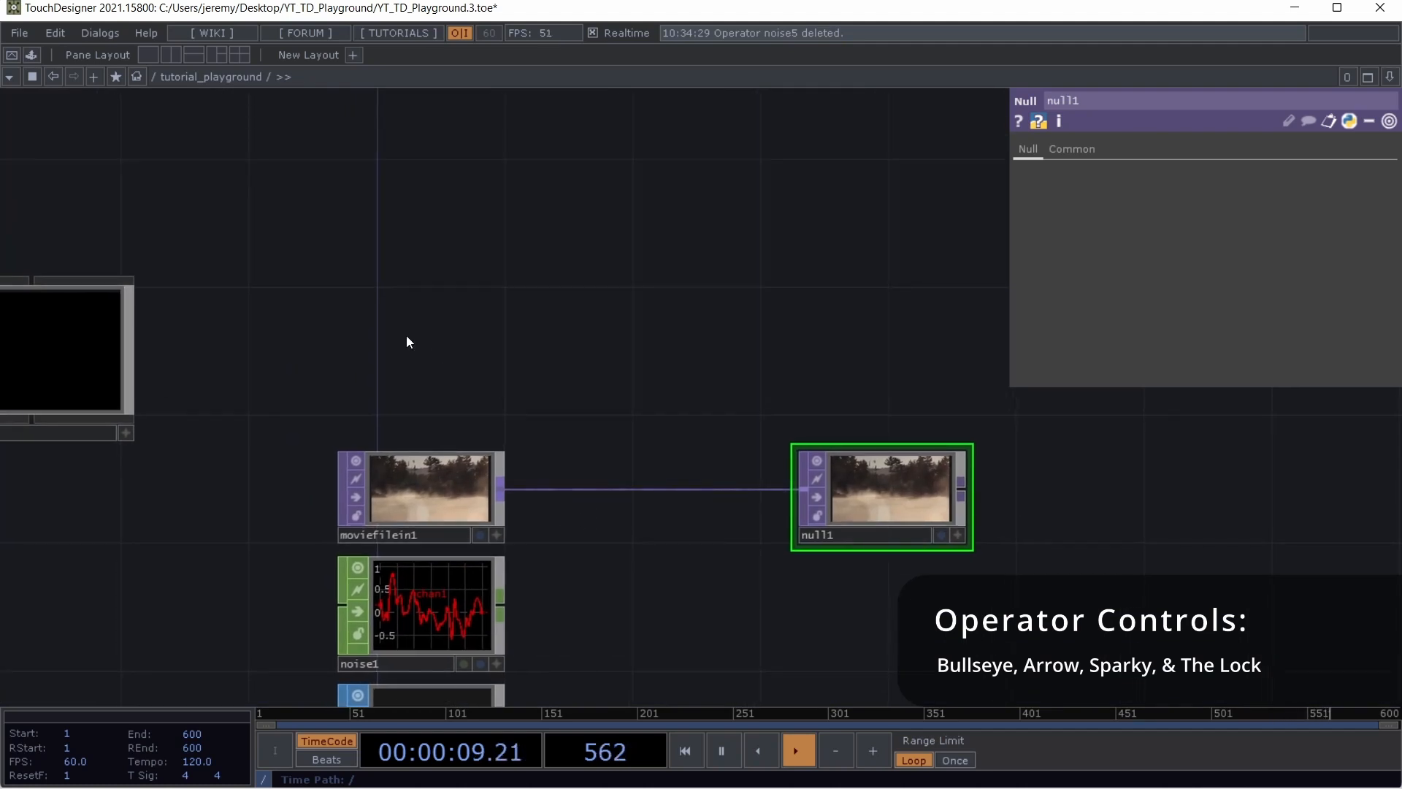
{"action": "key", "text": "Tab"}
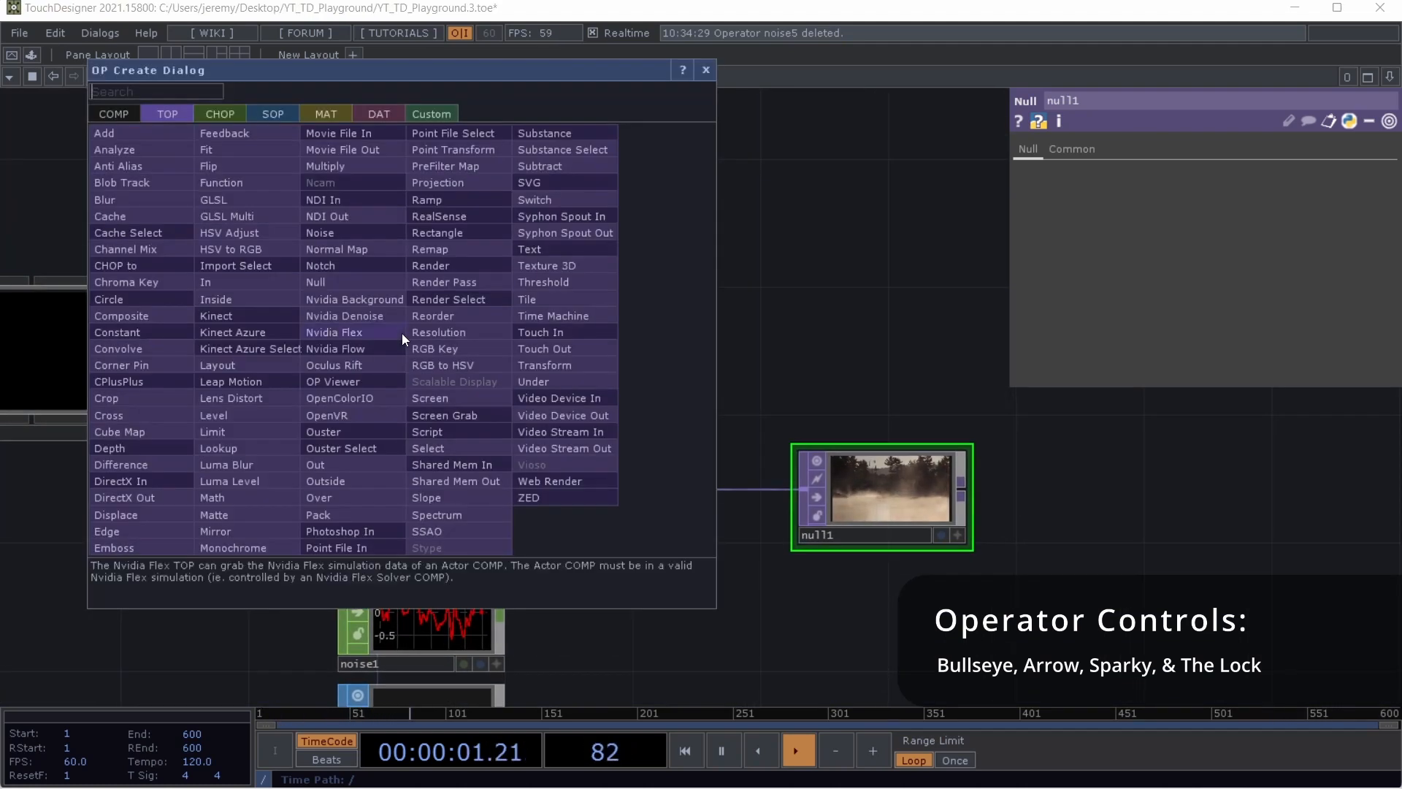
{"action": "left_click", "coordinate": [361, 135]}
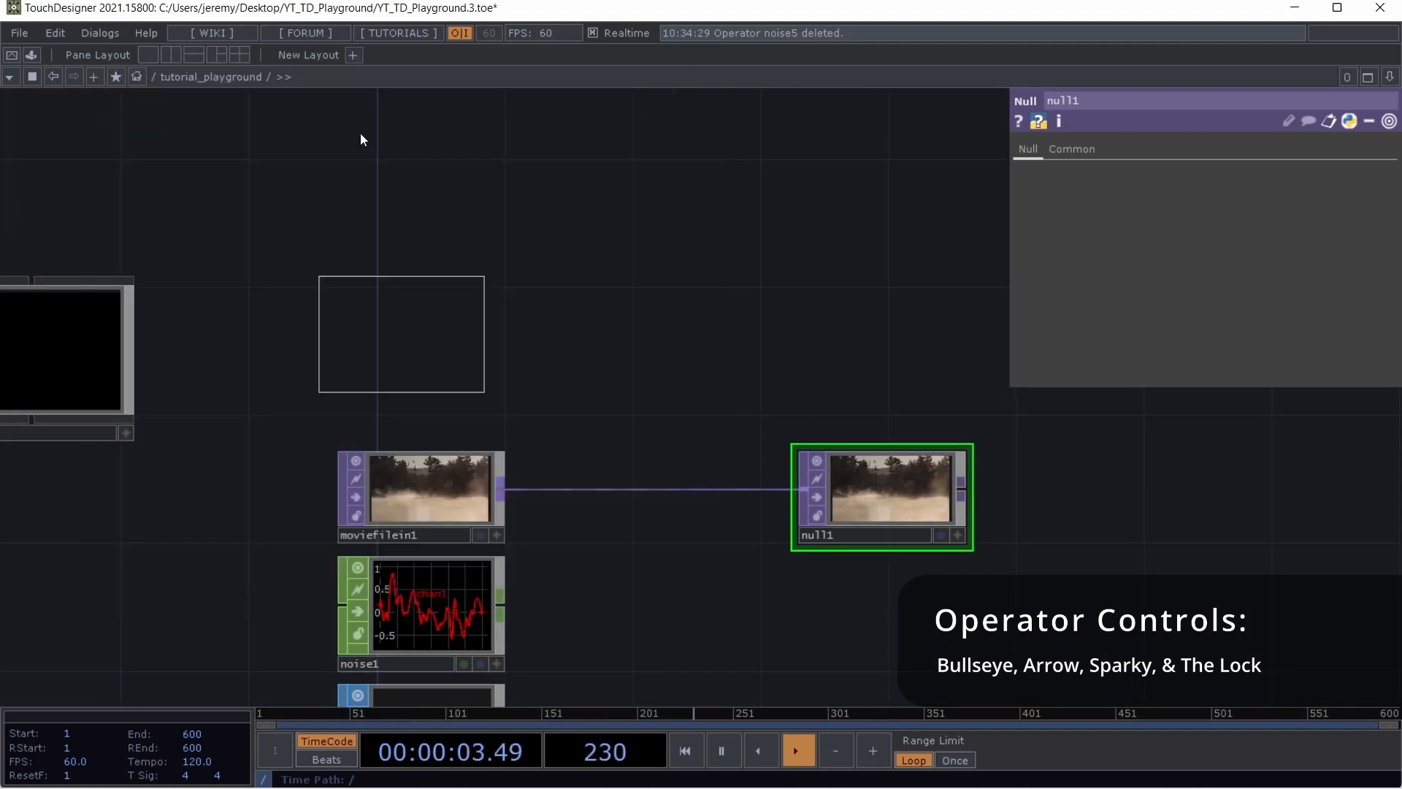
{"action": "left_click", "coordinate": [423, 374]}
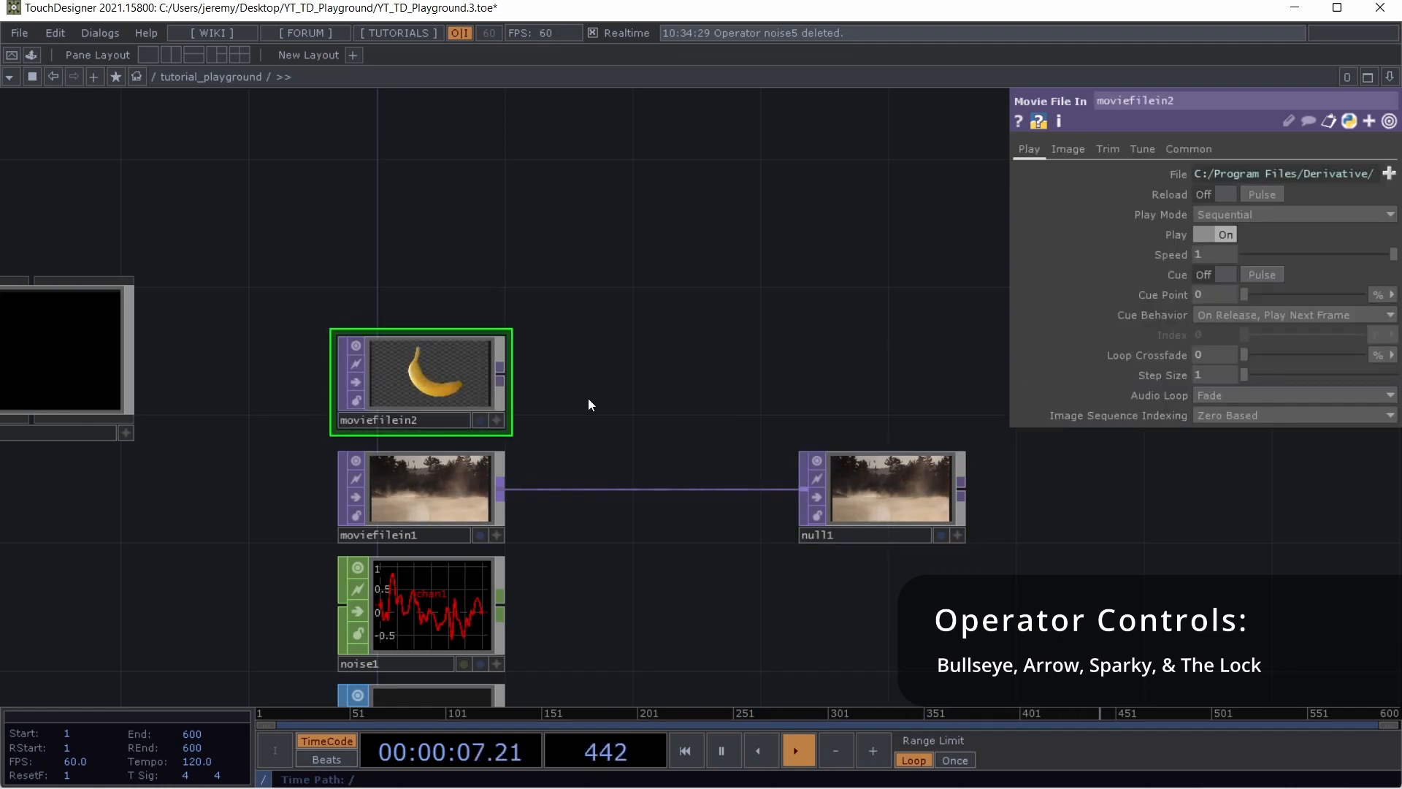
Add a Switch TOP fed by moviefilein2 and connect moviefilein1 as its second input
{"action": "left_click", "coordinate": [503, 377]}
{"action": "left_click", "coordinate": [719, 366]}
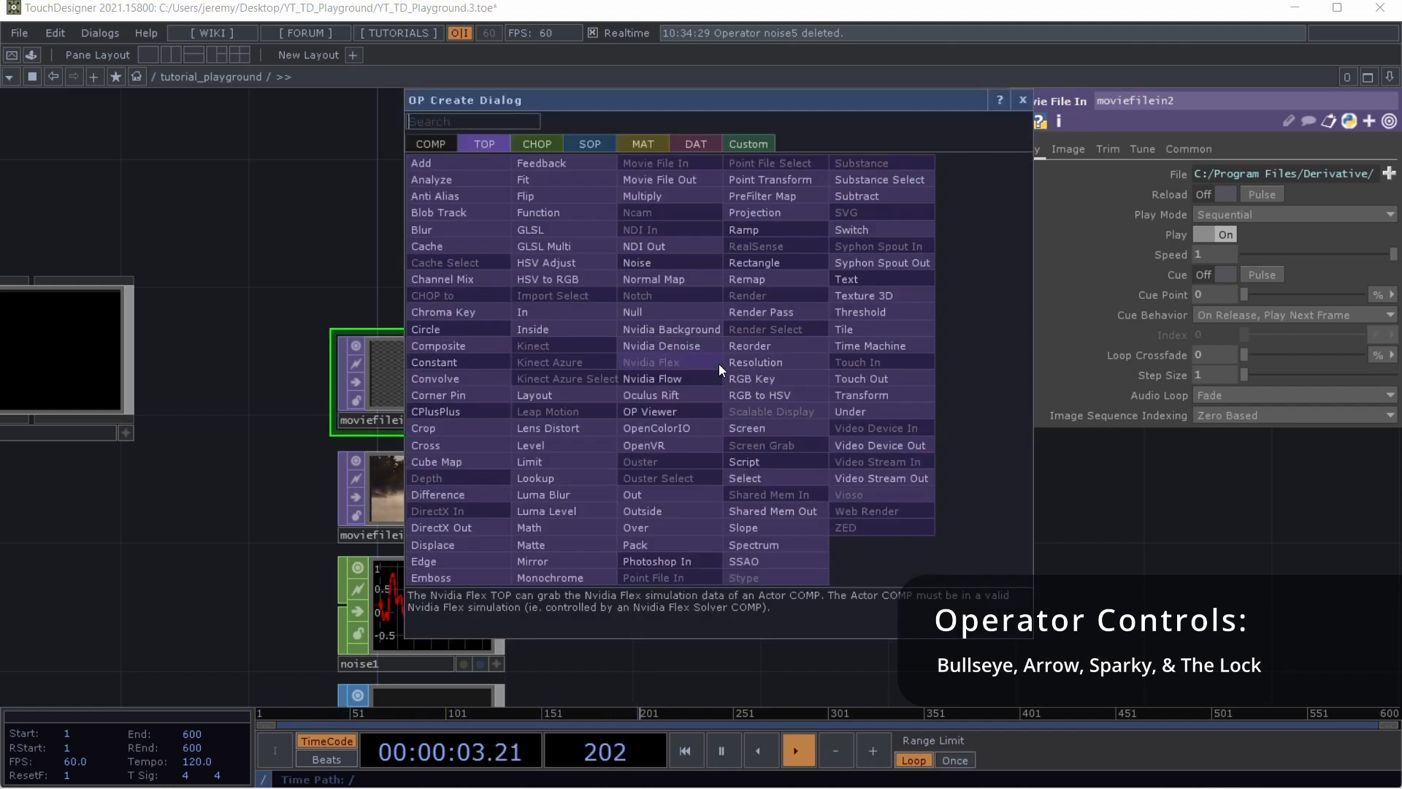
{"action": "type", "text": "swit"}
{"action": "key", "text": "Return"}
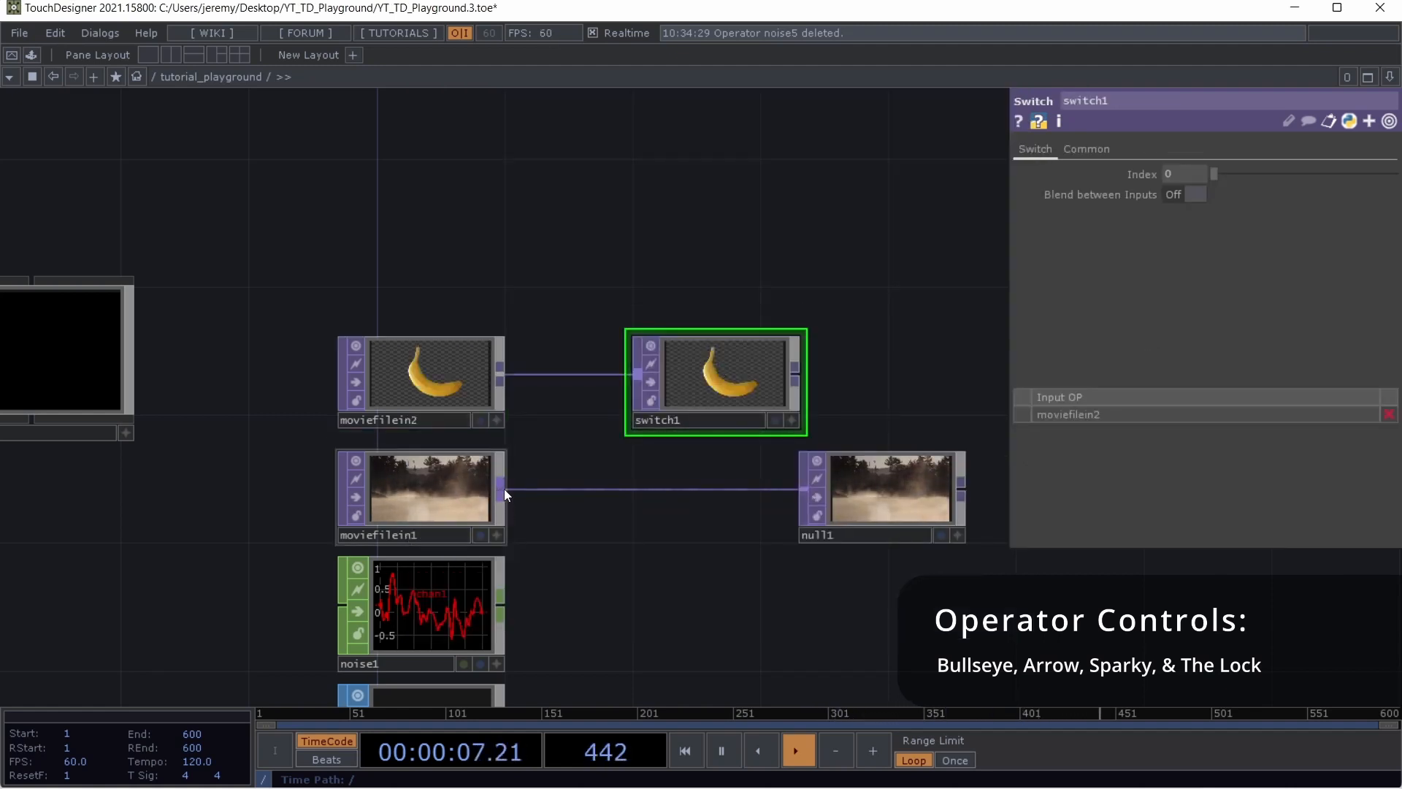
{"action": "left_click_drag", "start_coordinate": [504, 488], "coordinate": [639, 393]}
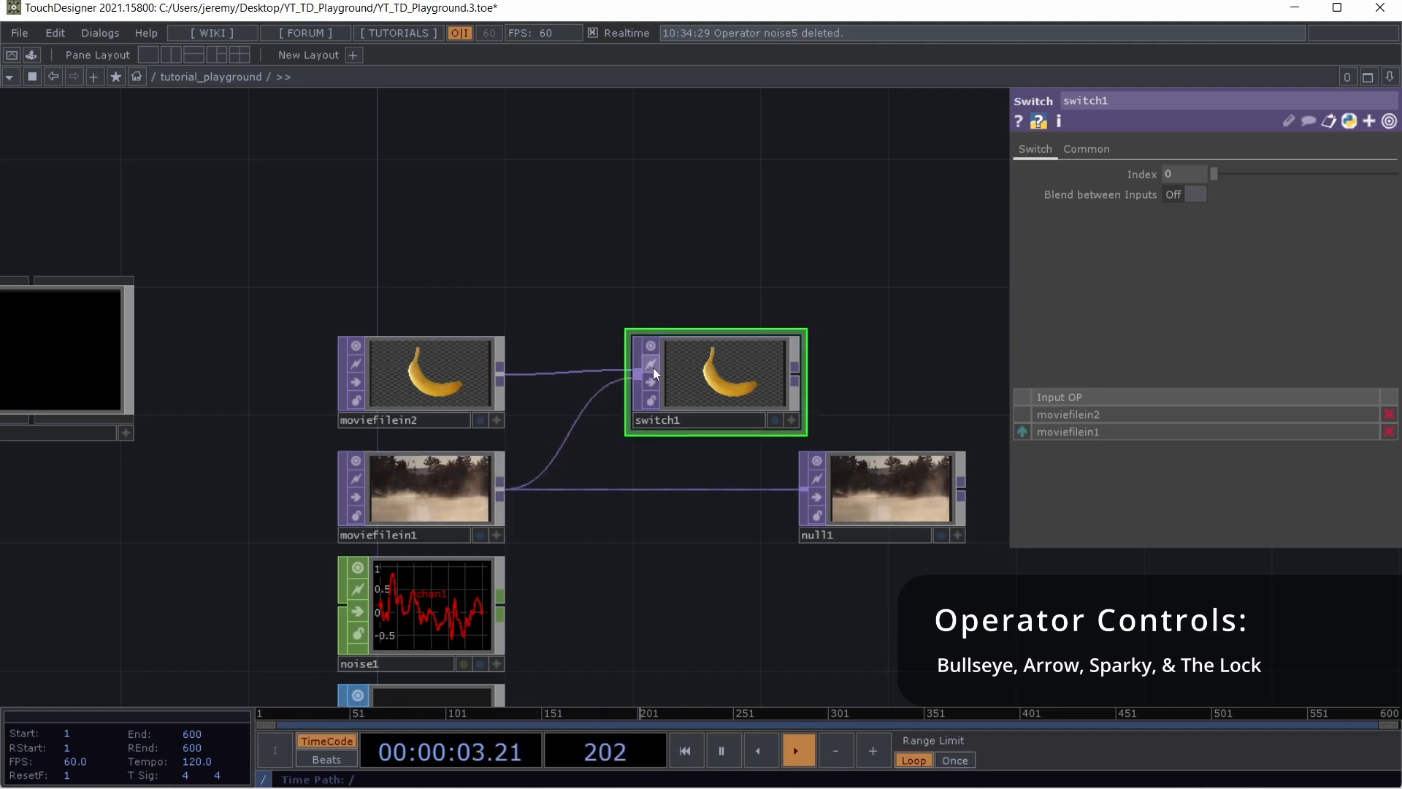
Connect switch1's output to null1 in place of moviefilein1 and arrange the two nodes in a row
{"action": "left_click", "coordinate": [801, 376]}
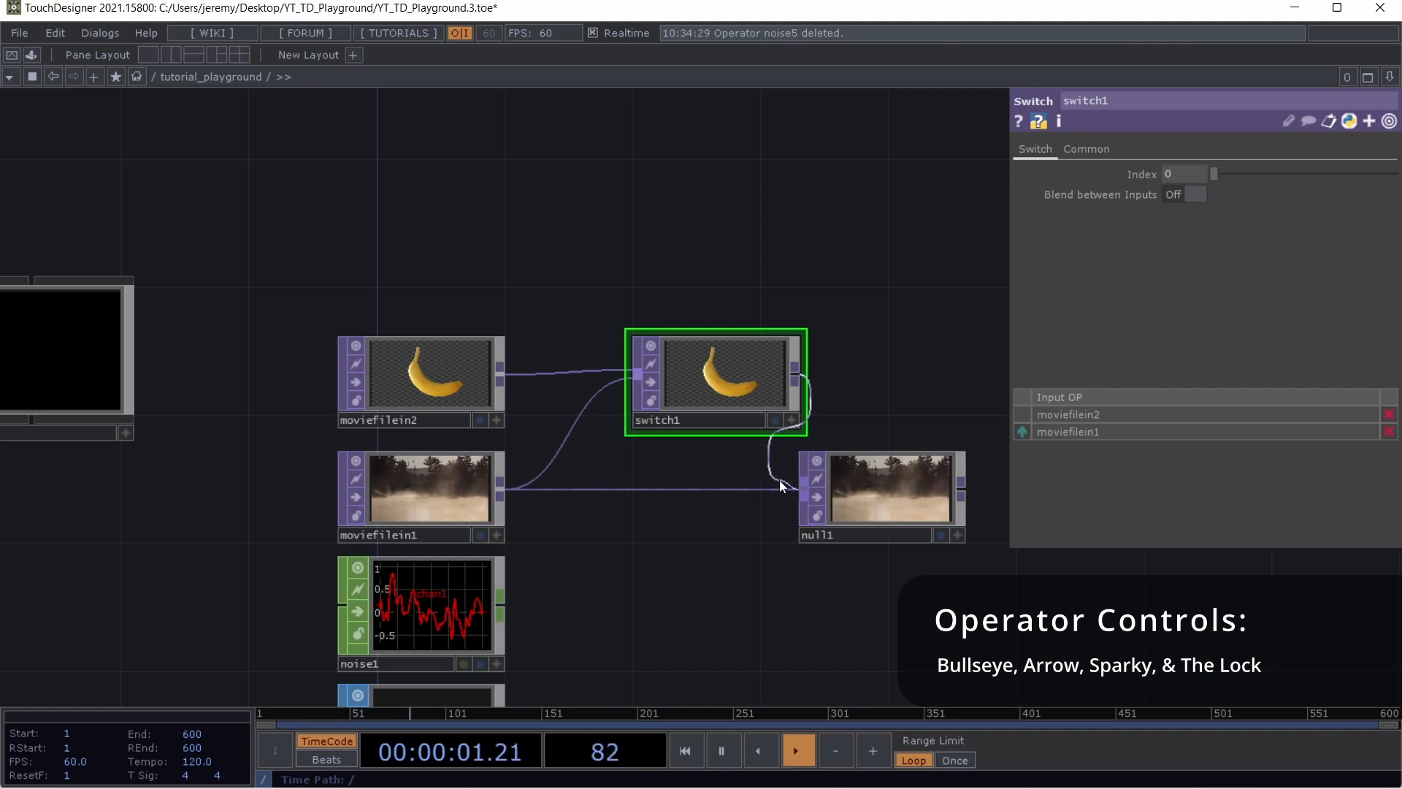
{"action": "left_click", "coordinate": [778, 482]}
{"action": "left_click_drag", "start_coordinate": [720, 371], "coordinate": [656, 409]}
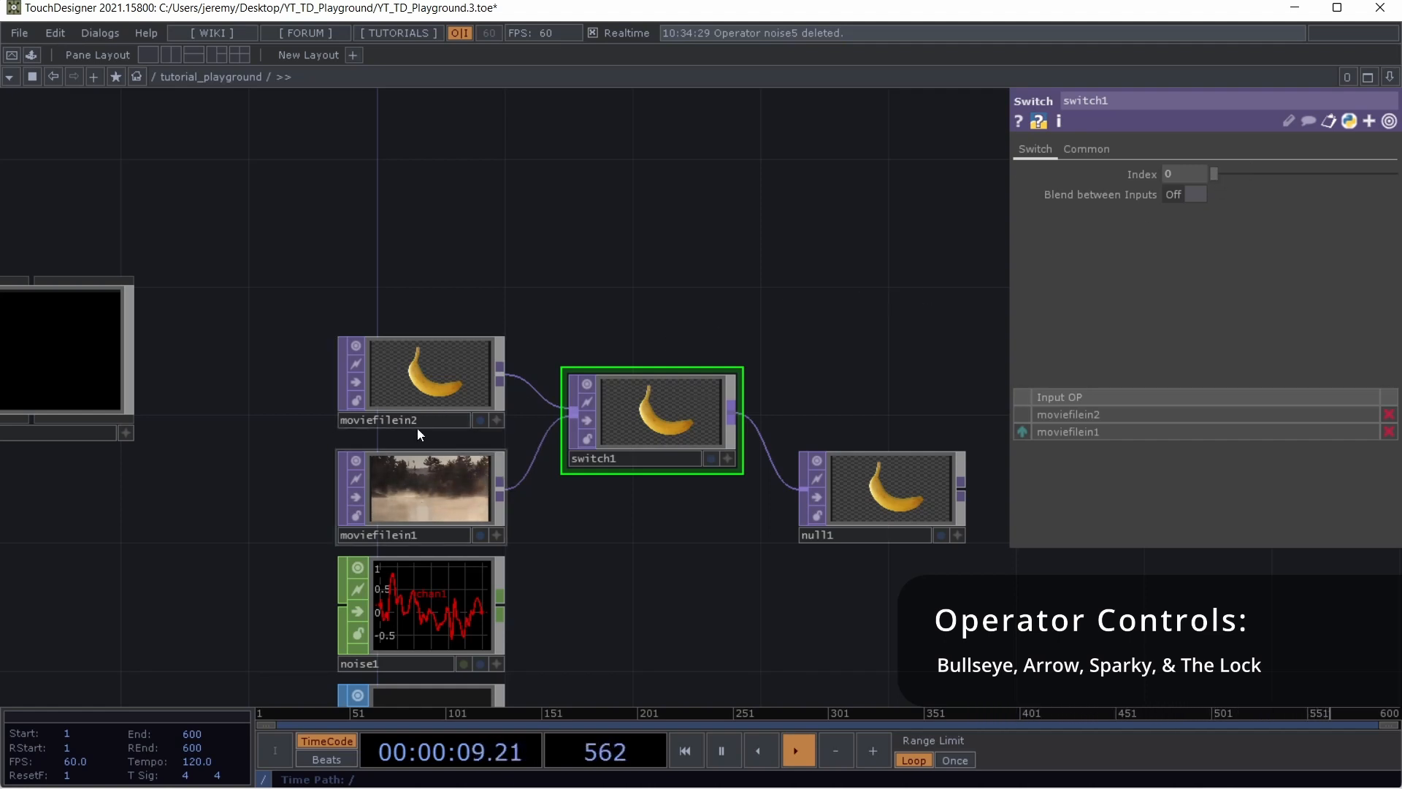
{"action": "left_click", "coordinate": [422, 382]}
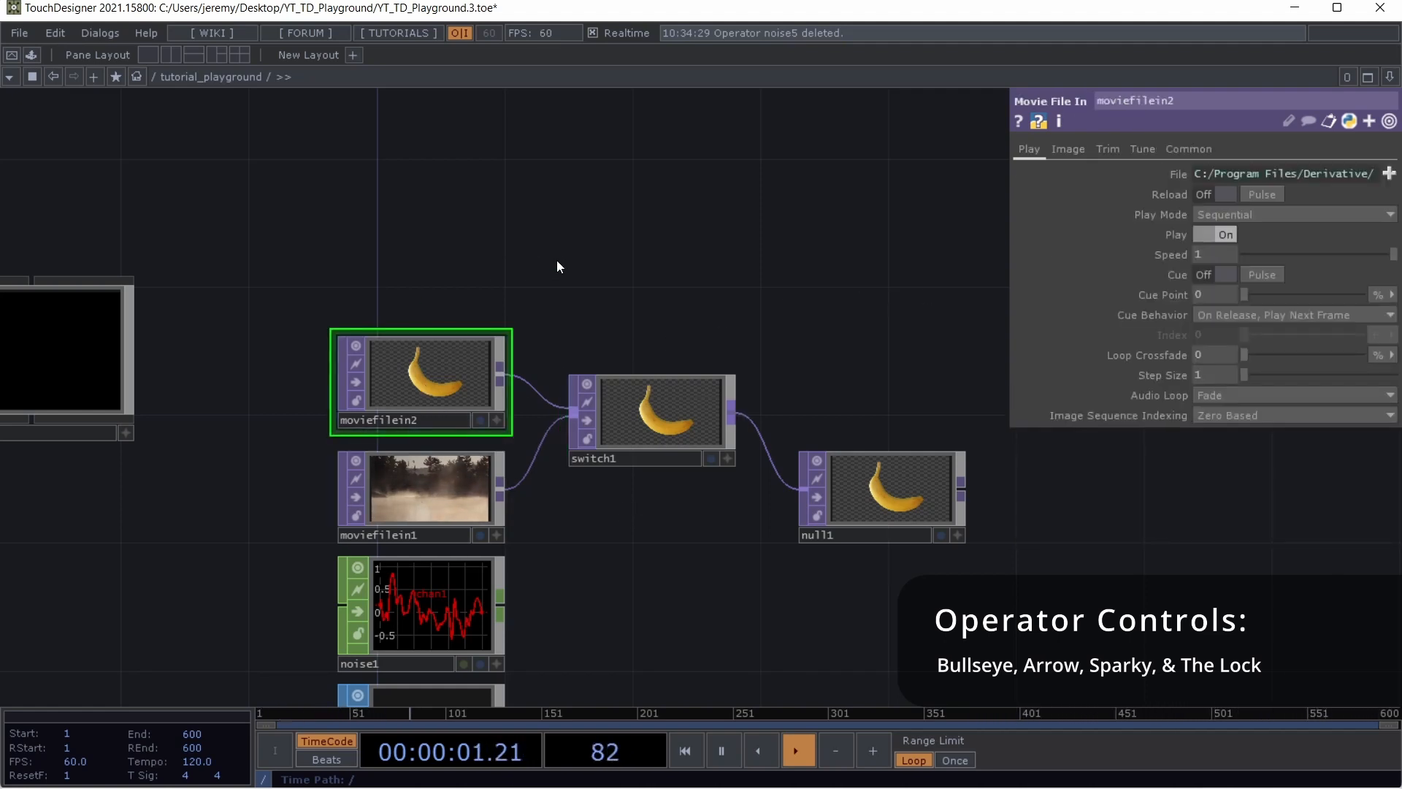
{"action": "left_click", "coordinate": [607, 409]}
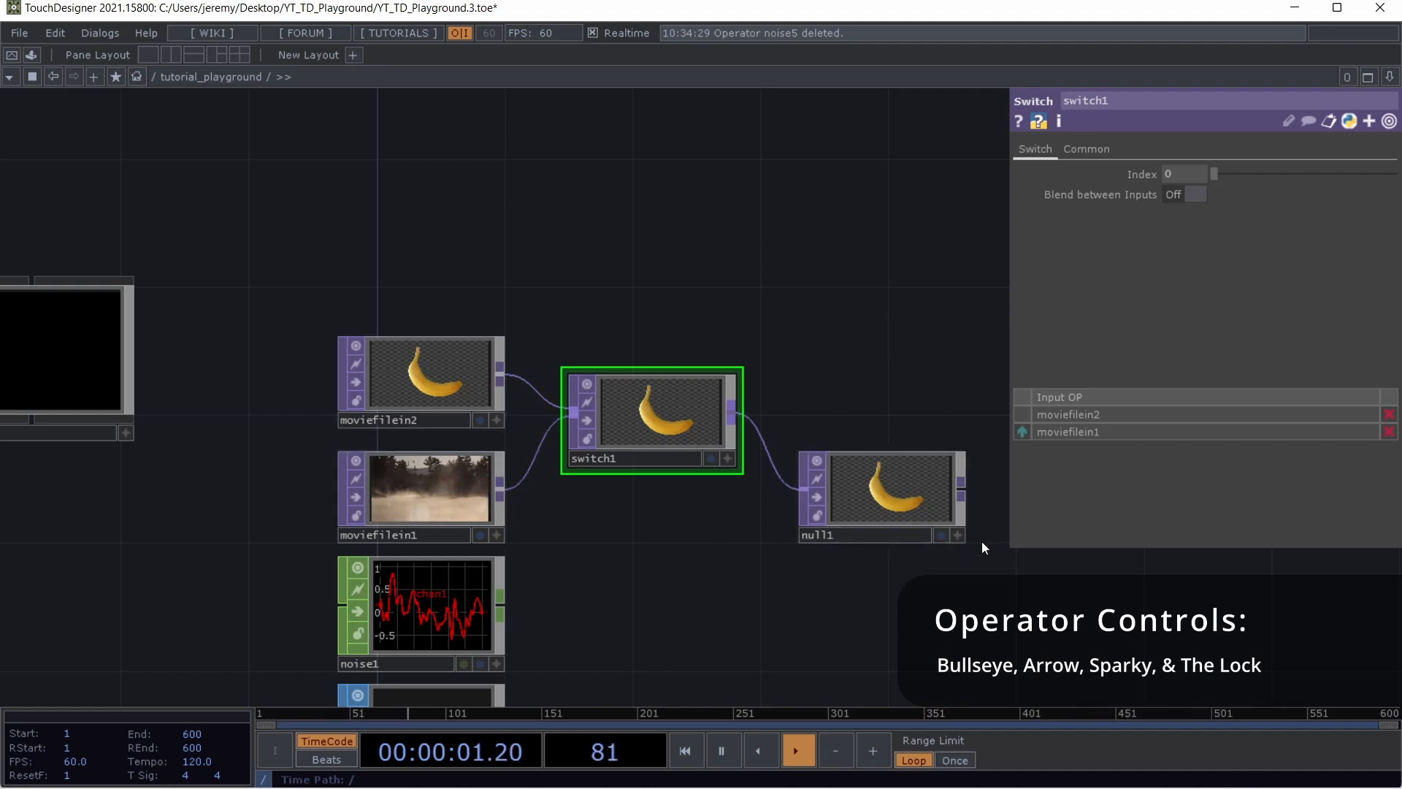
{"action": "left_click_drag", "start_coordinate": [865, 514], "coordinate": [876, 435]}
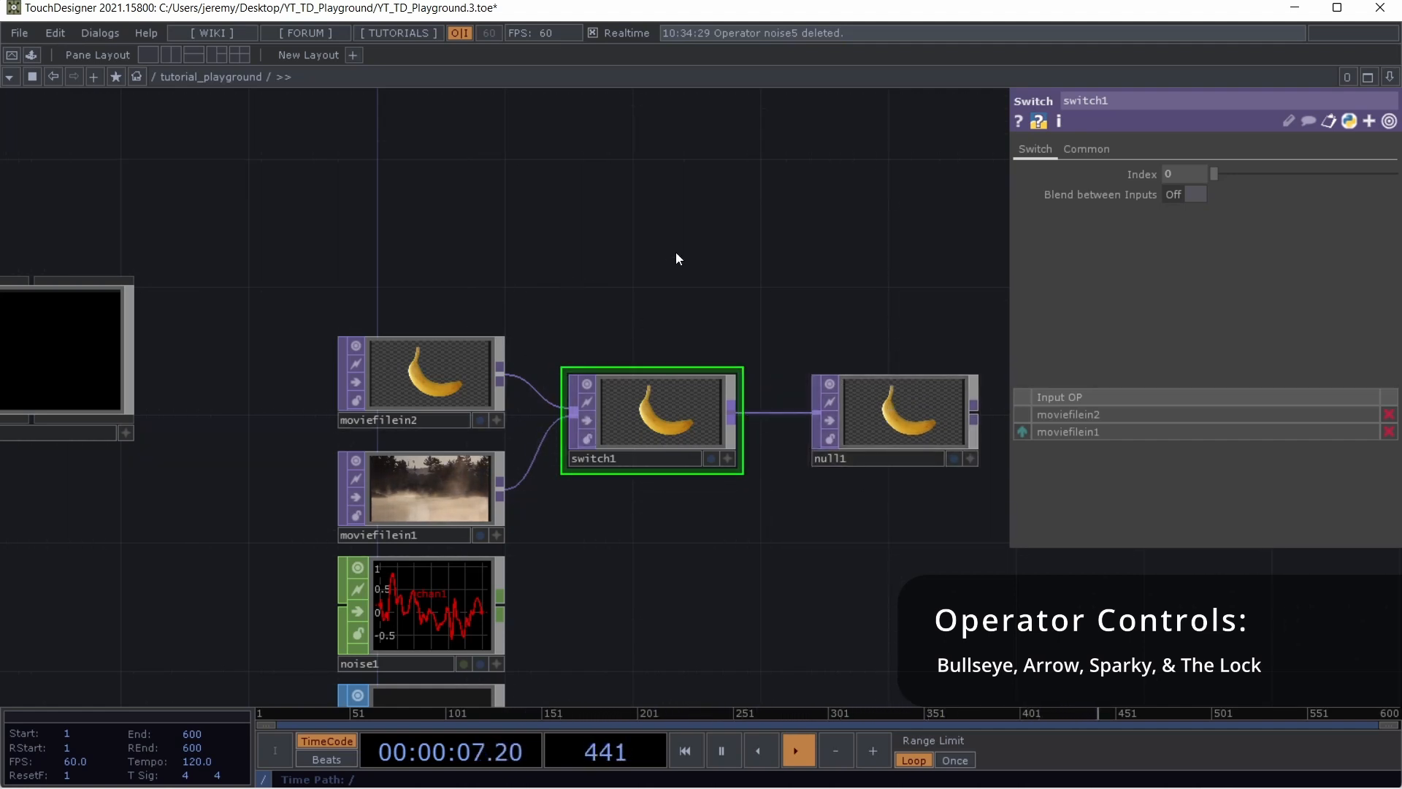
Toggle the bypass and the viewer of moviefilein2 on and off to compare their effect on switch1 and null1
{"action": "left_click", "coordinate": [355, 381]}
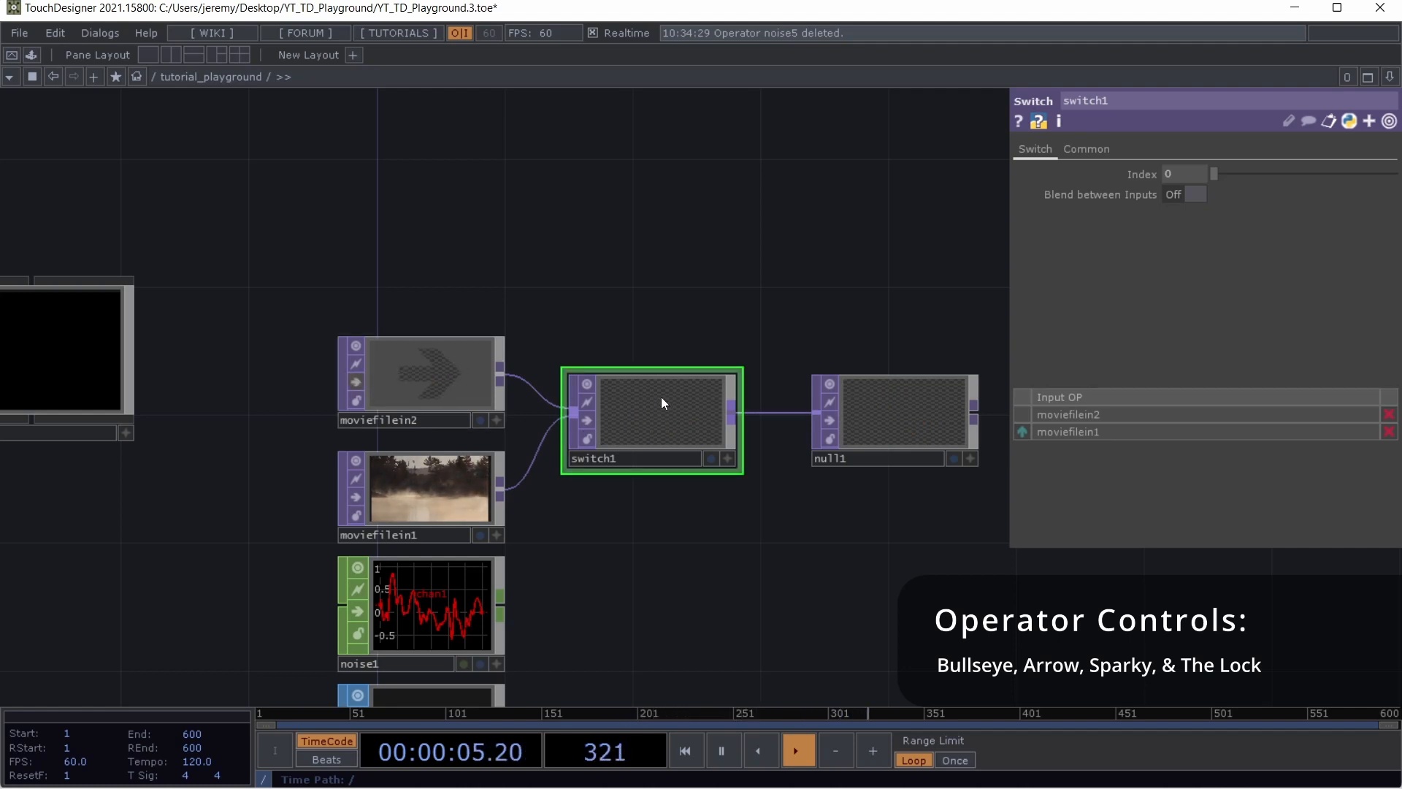
{"action": "left_click", "coordinate": [357, 380]}
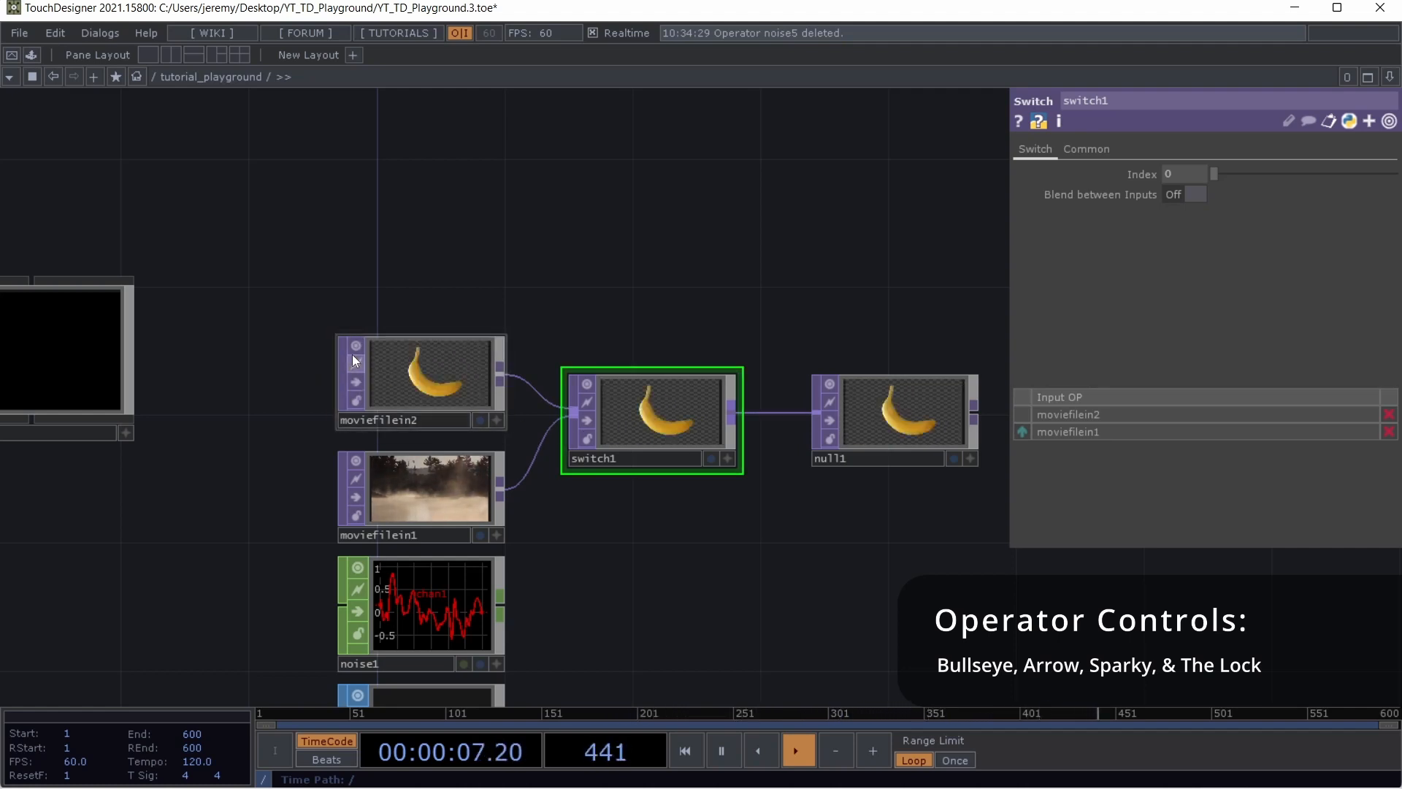
{"action": "left_click", "coordinate": [356, 346]}
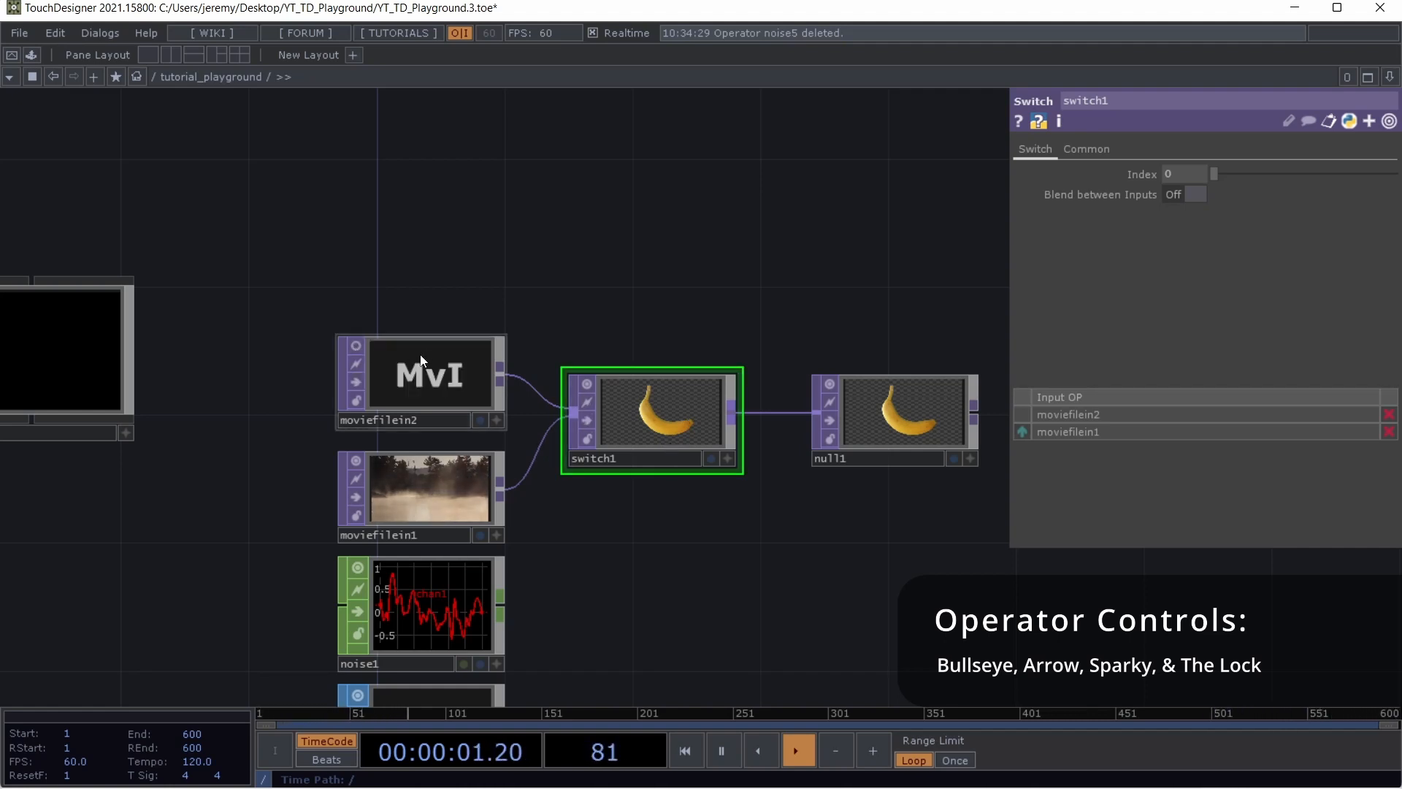
{"action": "left_click", "coordinate": [357, 347]}
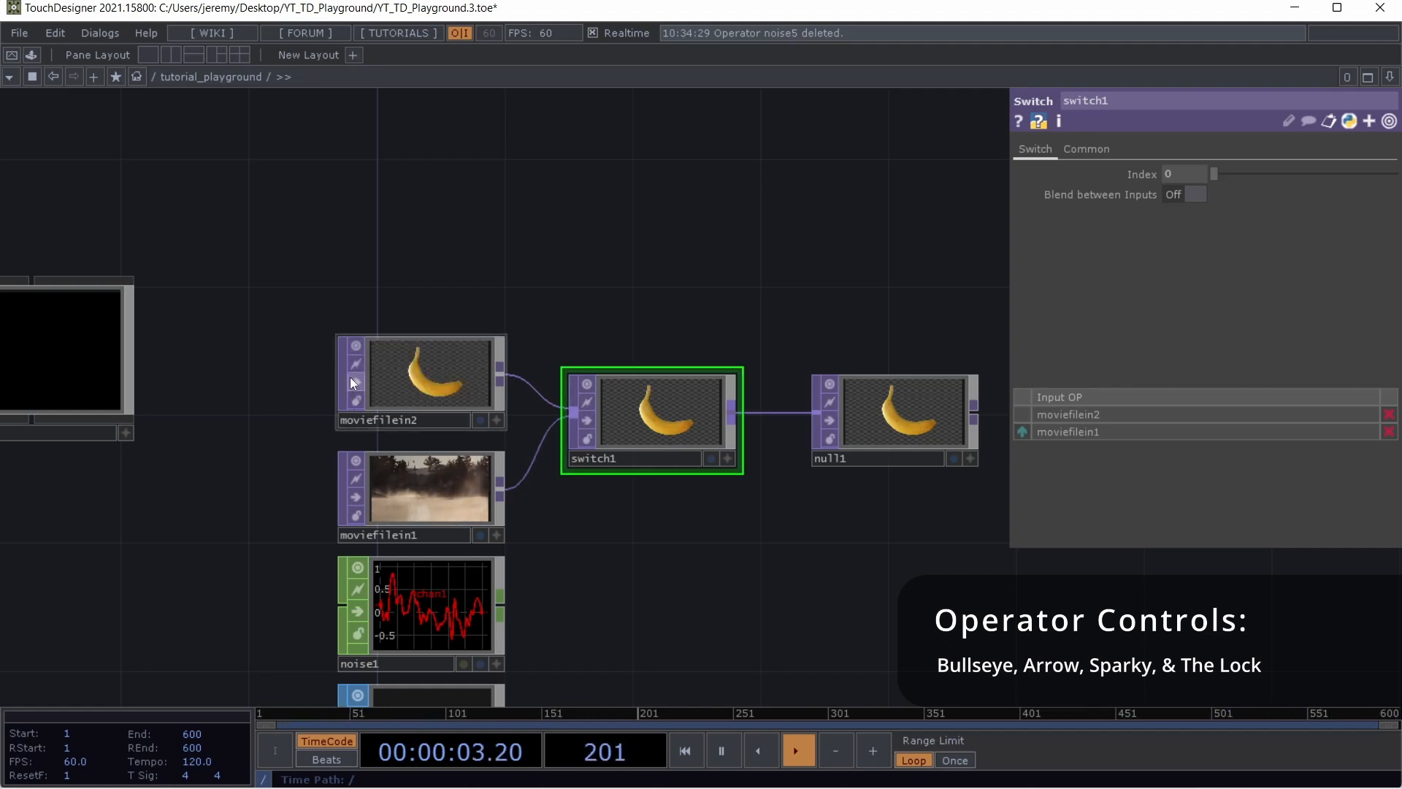
{"action": "left_click", "coordinate": [356, 380]}
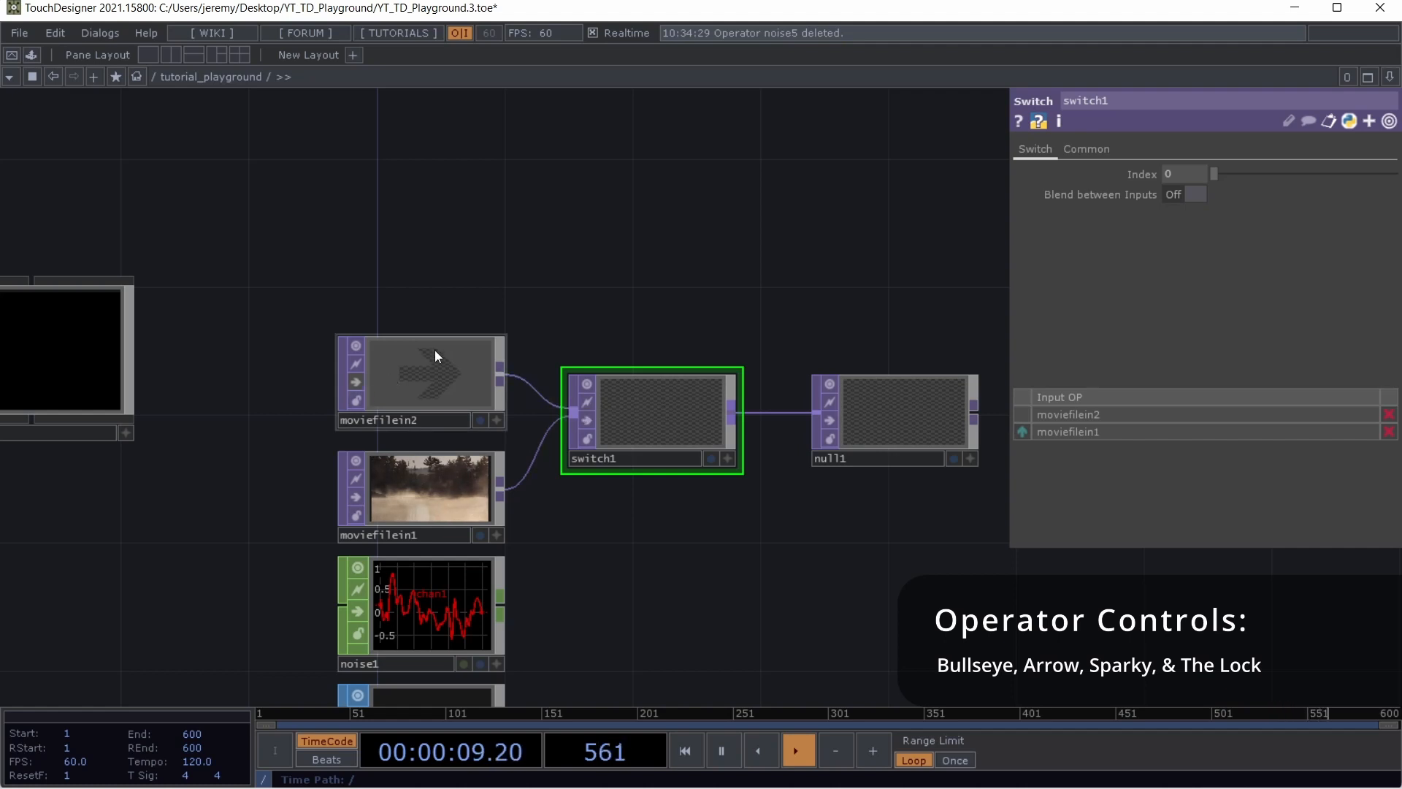
{"action": "left_click", "coordinate": [356, 381]}
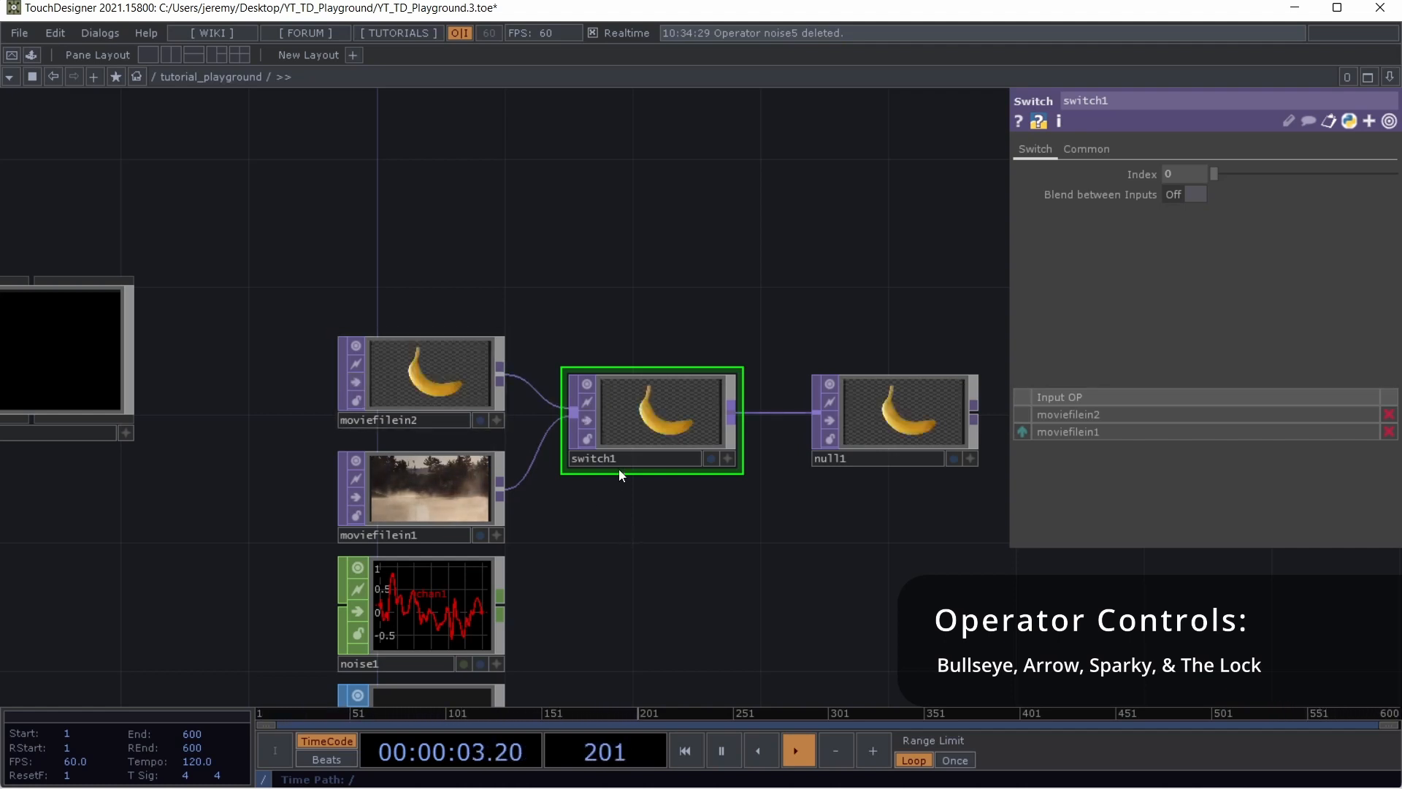
Try out the Index of switch1, then set it to 1 to pass moviefilein1 through
{"action": "left_click", "coordinate": [584, 422]}
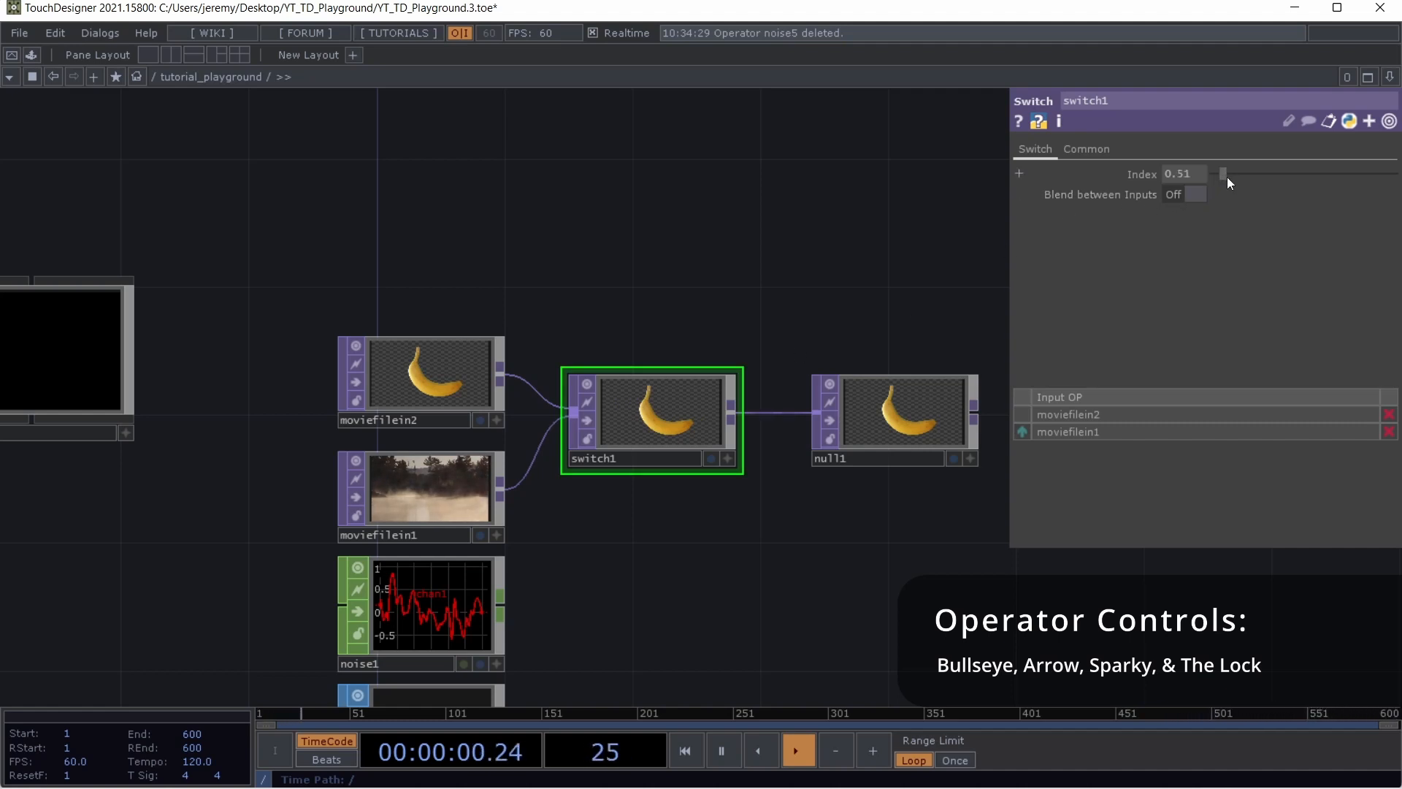
{"action": "left_click_drag", "start_coordinate": [1215, 175], "coordinate": [1128, 181]}
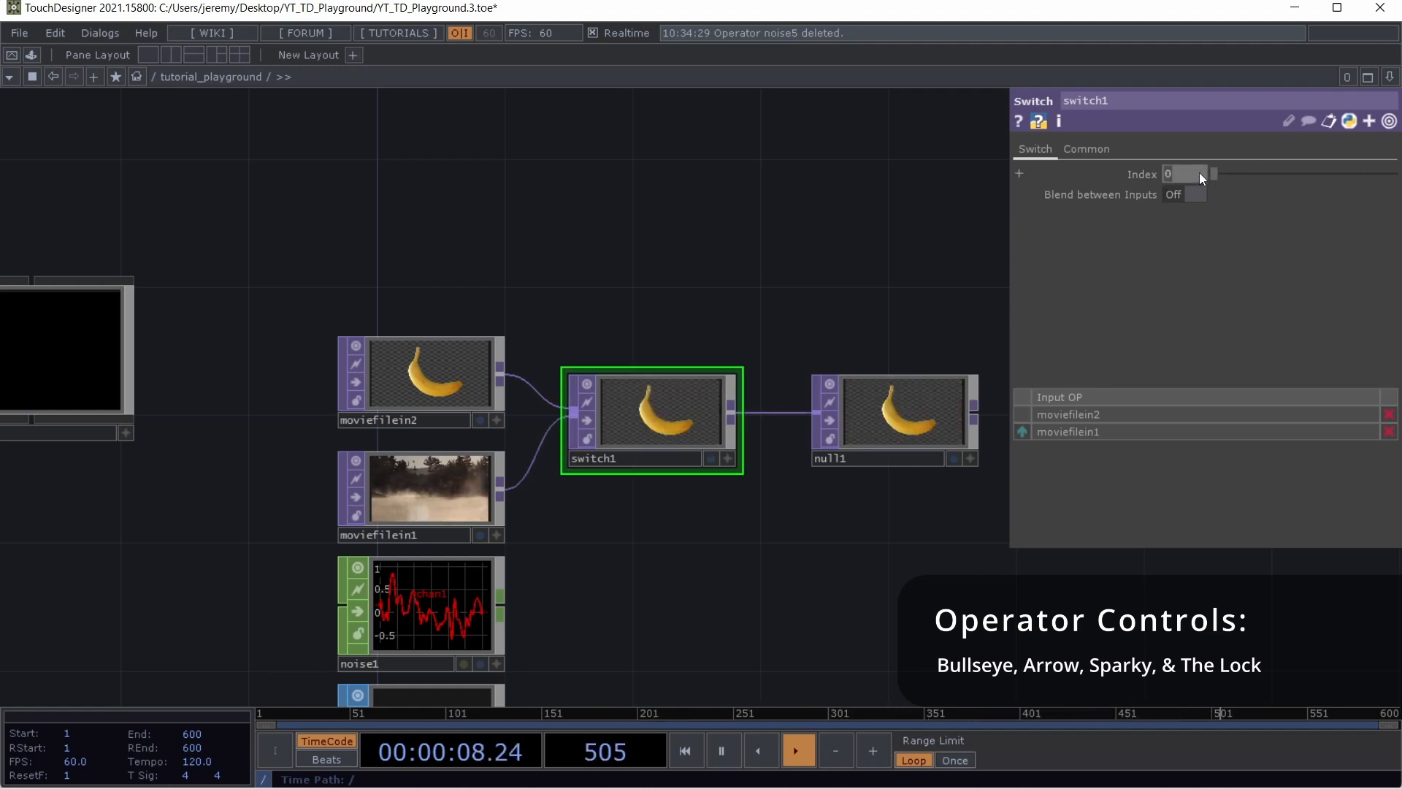
{"action": "type", "text": "1"}
{"action": "key", "text": "Return"}
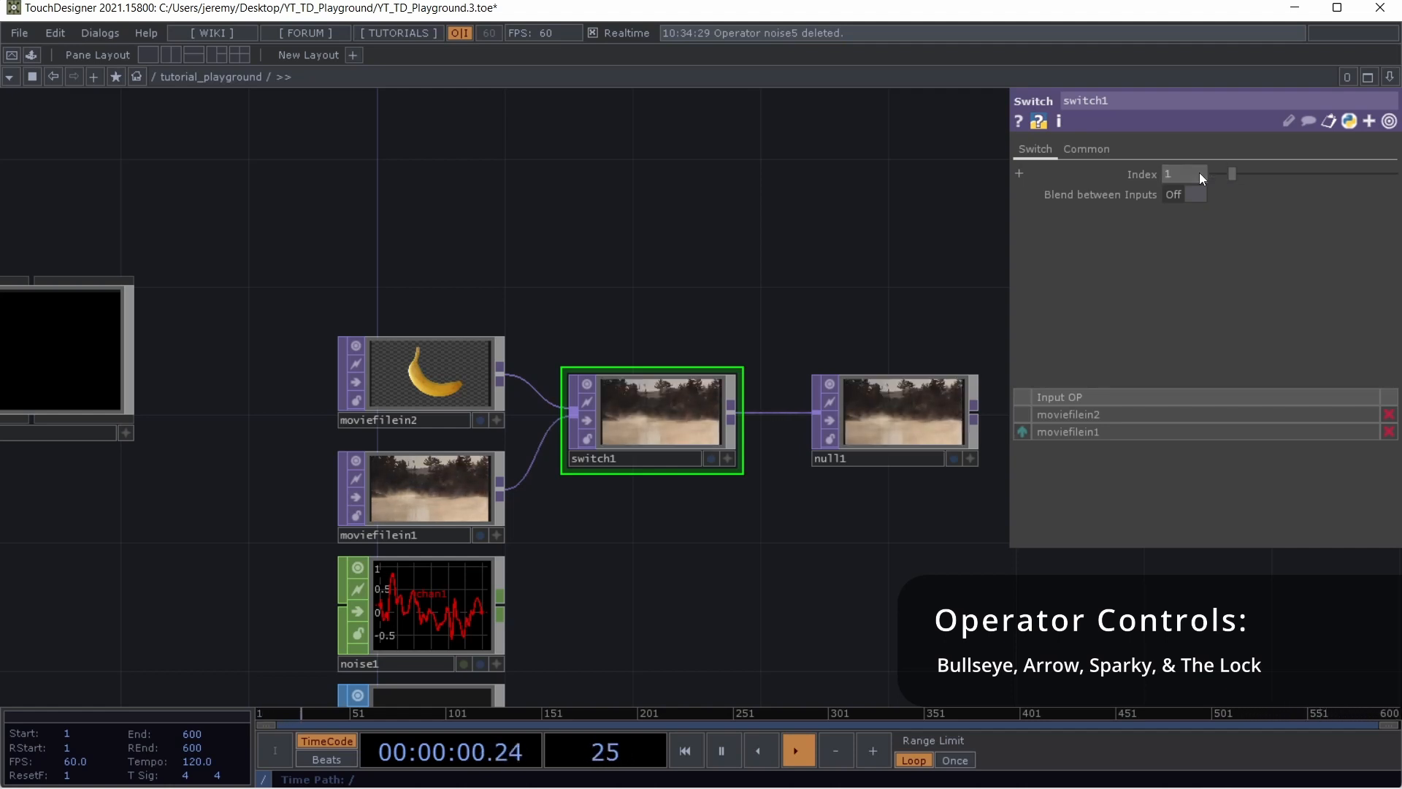
Toggle the bypass of switch1 on and off to compare which input reaches null1
{"action": "left_click", "coordinate": [591, 419]}
{"action": "left_click", "coordinate": [592, 419]}
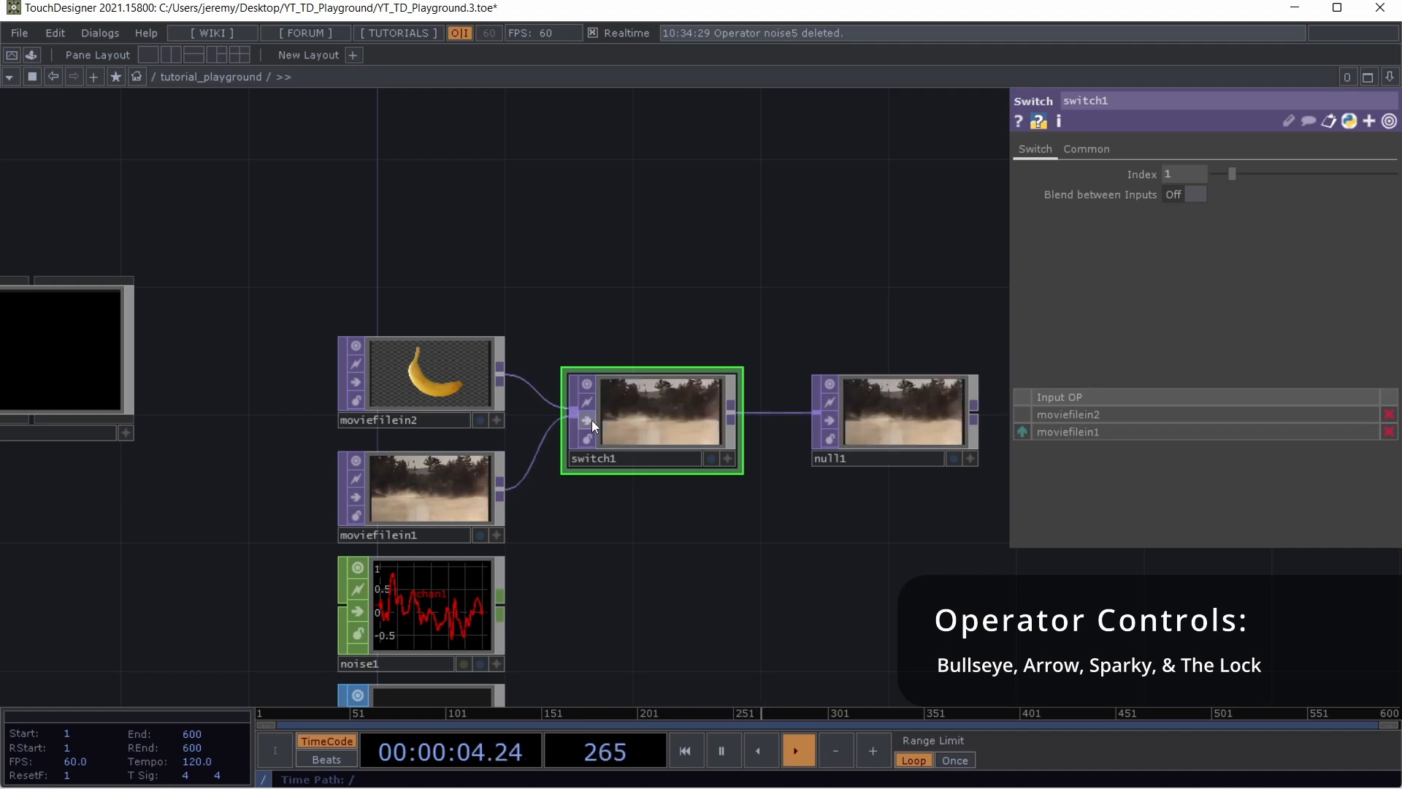
{"action": "left_click", "coordinate": [591, 420]}
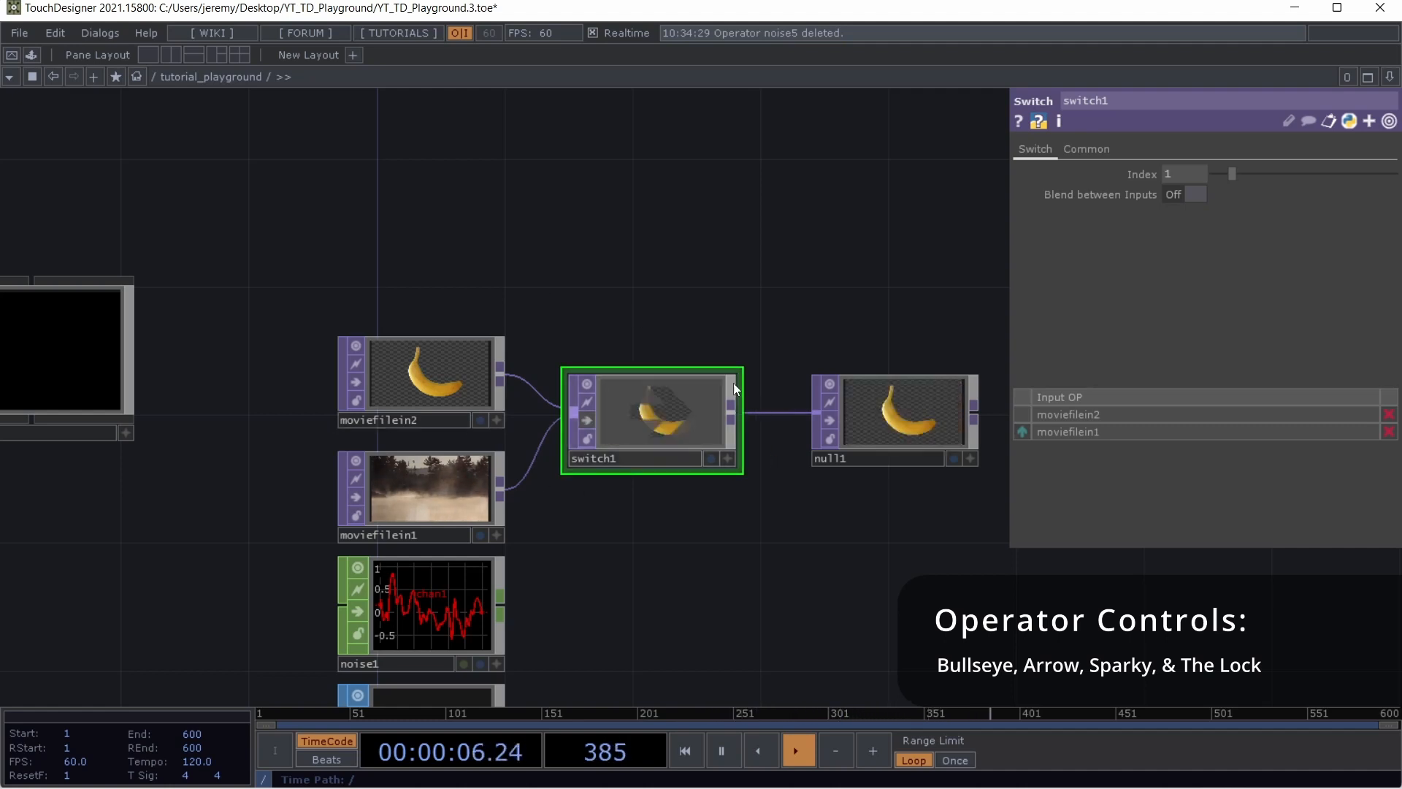
{"action": "left_click", "coordinate": [586, 423]}
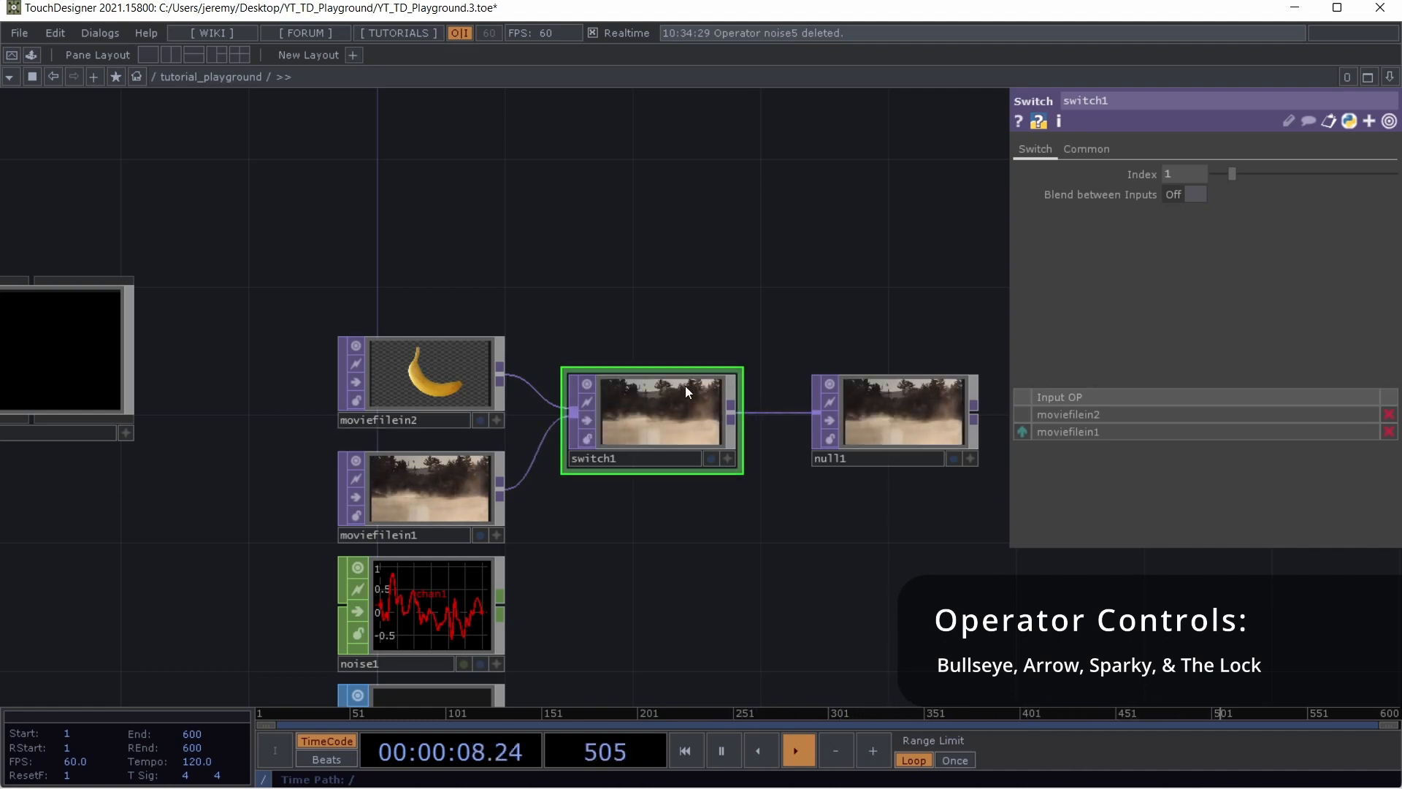
Delete switch1 and add a Level TOP in the empty area above the remaining connection
{"action": "key", "text": "Delete"}
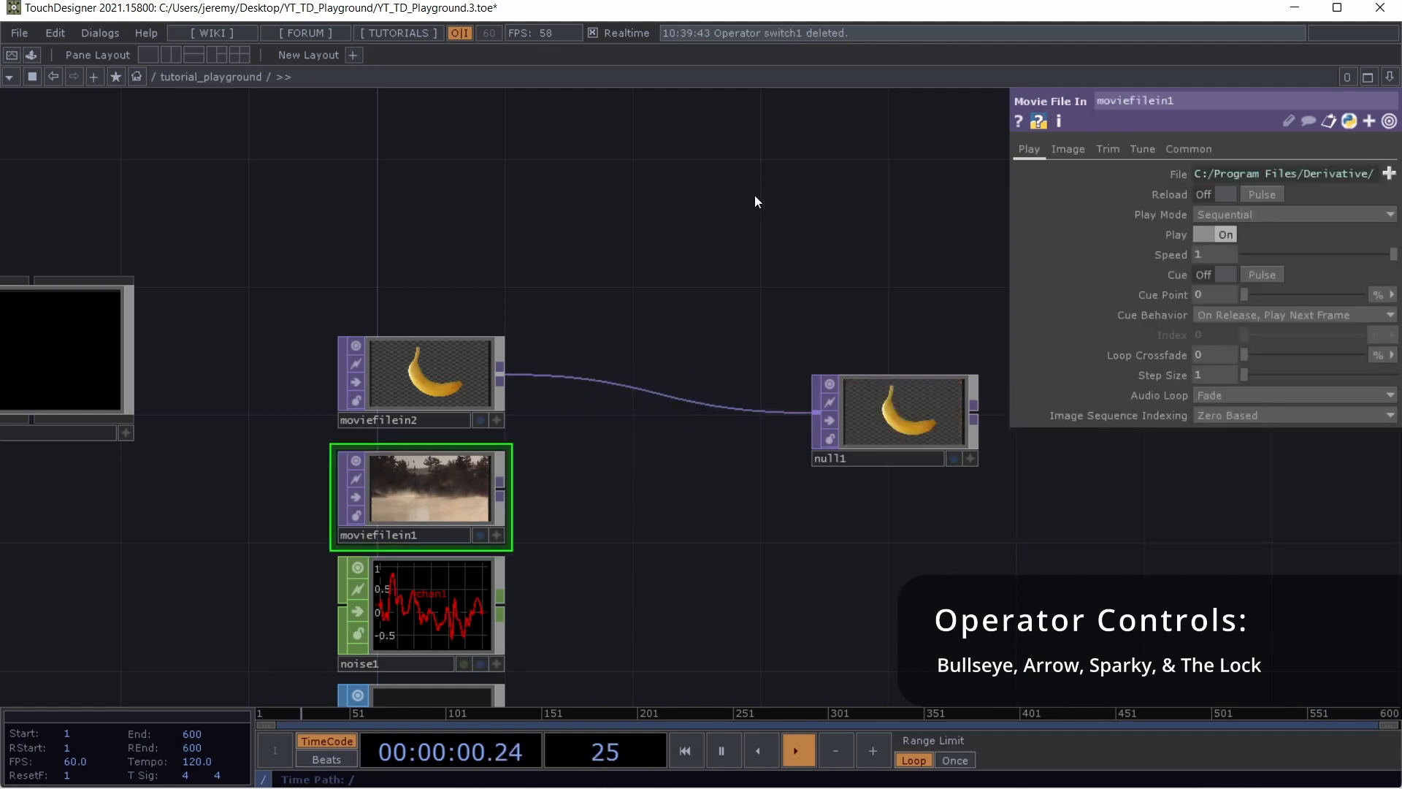
{"action": "key", "text": "Tab"}
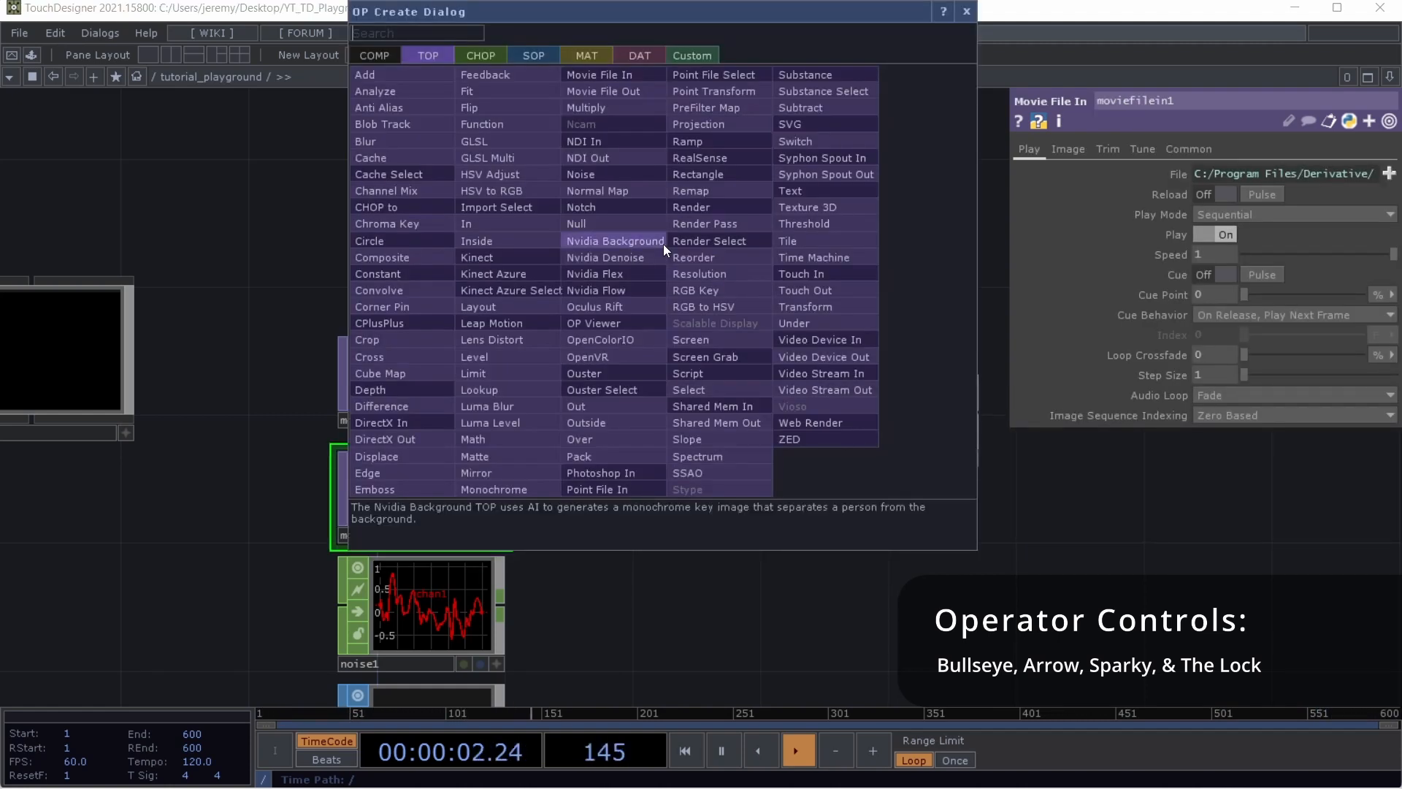
{"action": "type", "text": "lv"}
{"action": "key", "text": "BackSpace"}
{"action": "type", "text": "evel"}
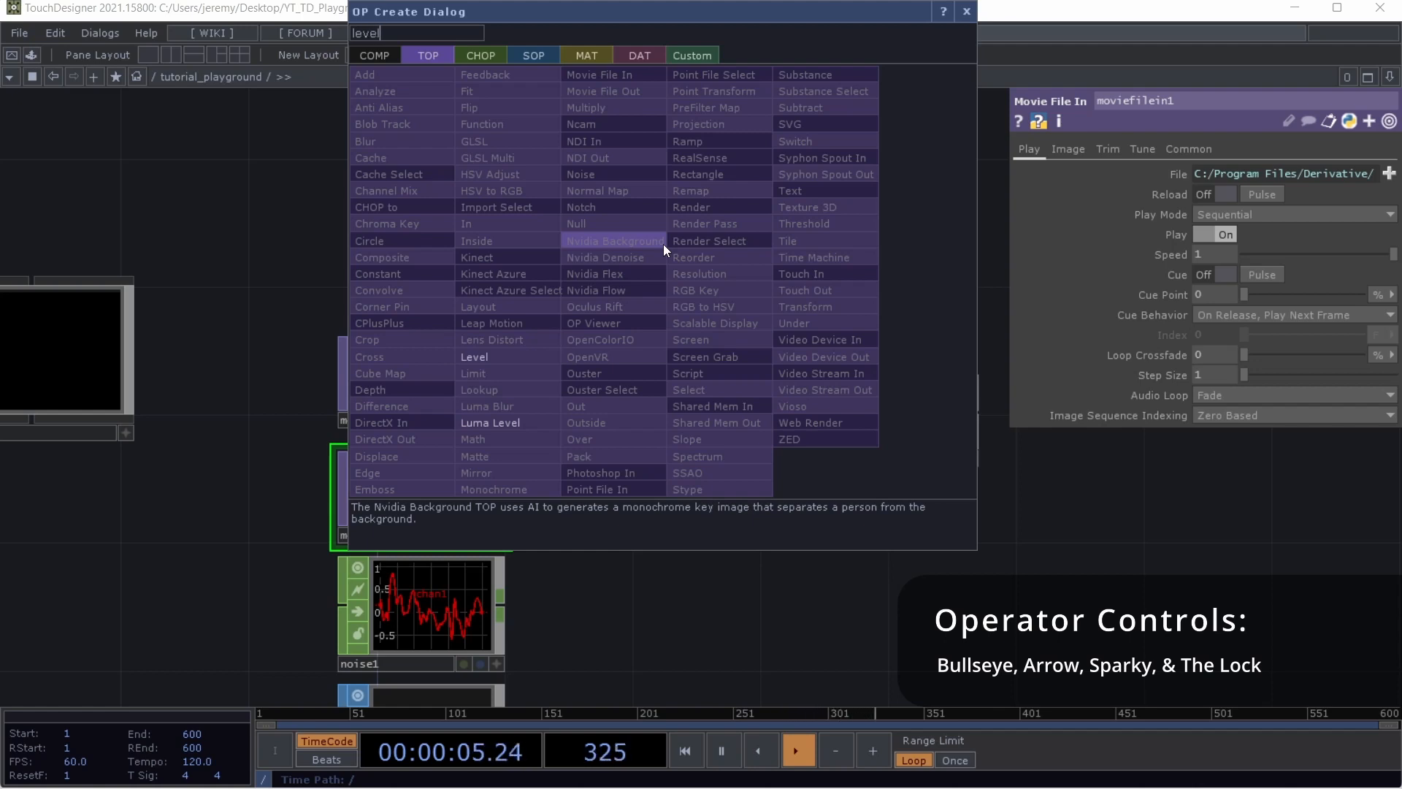
{"action": "key", "text": "Return"}
{"action": "left_click", "coordinate": [663, 244]}
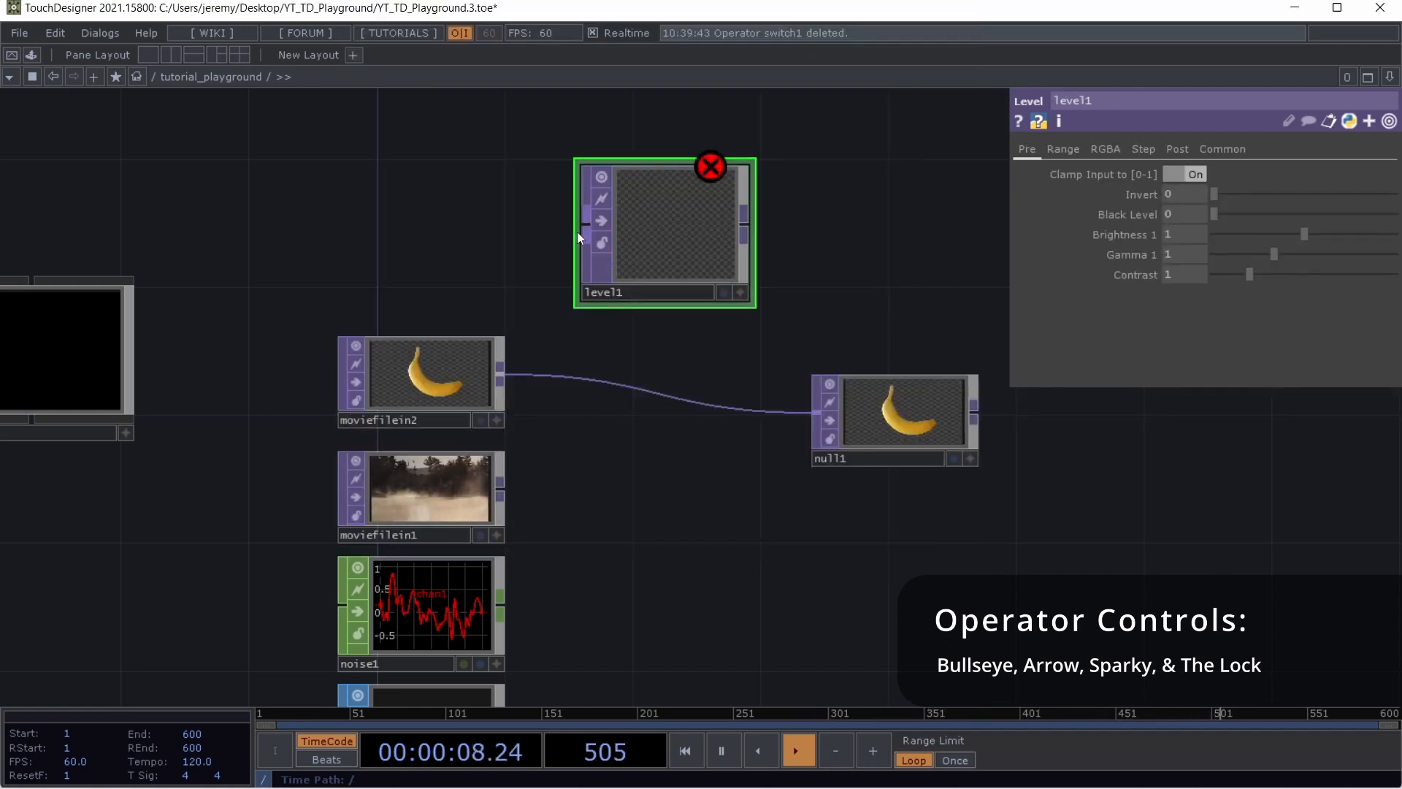
Wire level1 between moviefilein2 and null1 and place it in line between them
{"action": "left_click_drag", "start_coordinate": [501, 372], "coordinate": [588, 219]}
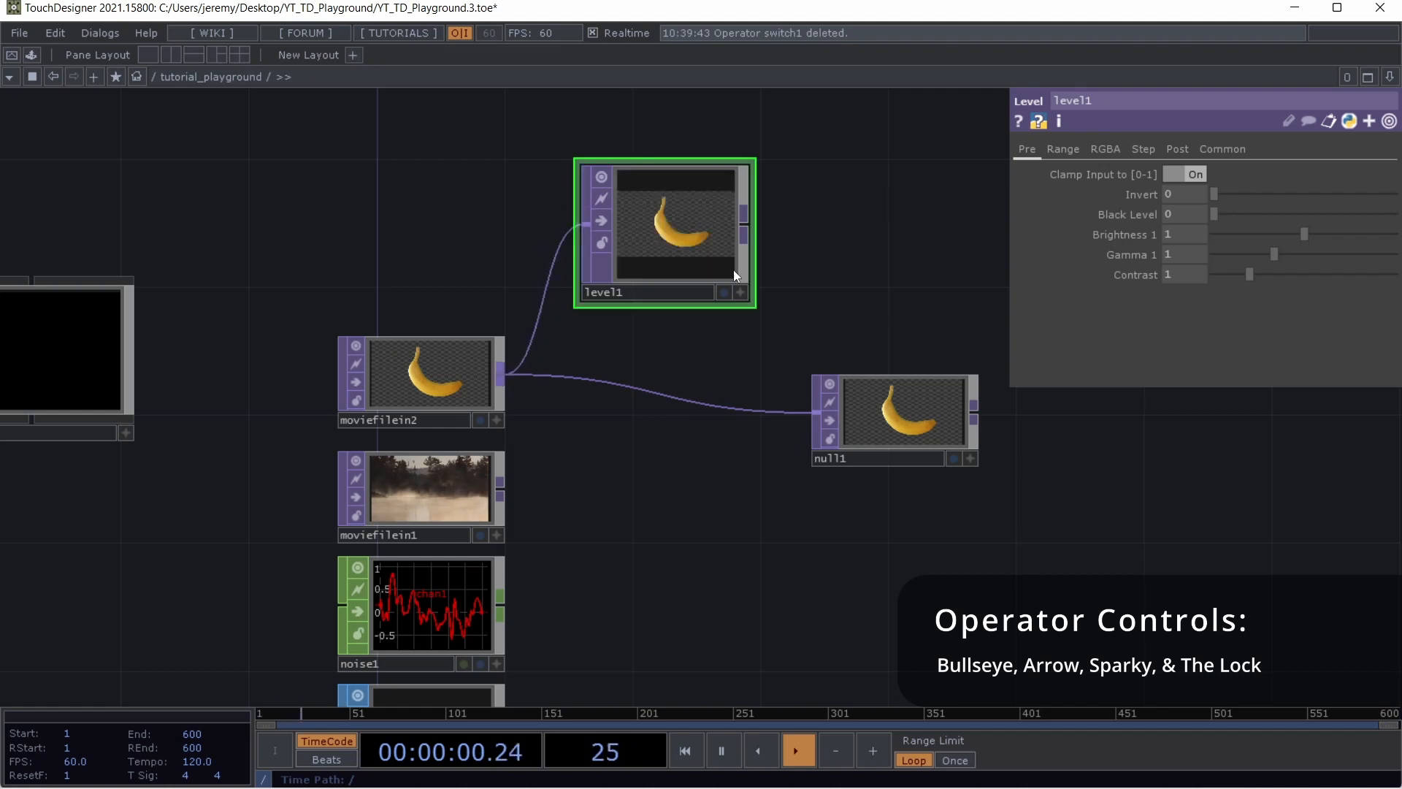
{"action": "left_click_drag", "start_coordinate": [744, 219], "coordinate": [813, 413]}
{"action": "left_click_drag", "start_coordinate": [685, 278], "coordinate": [685, 468]}
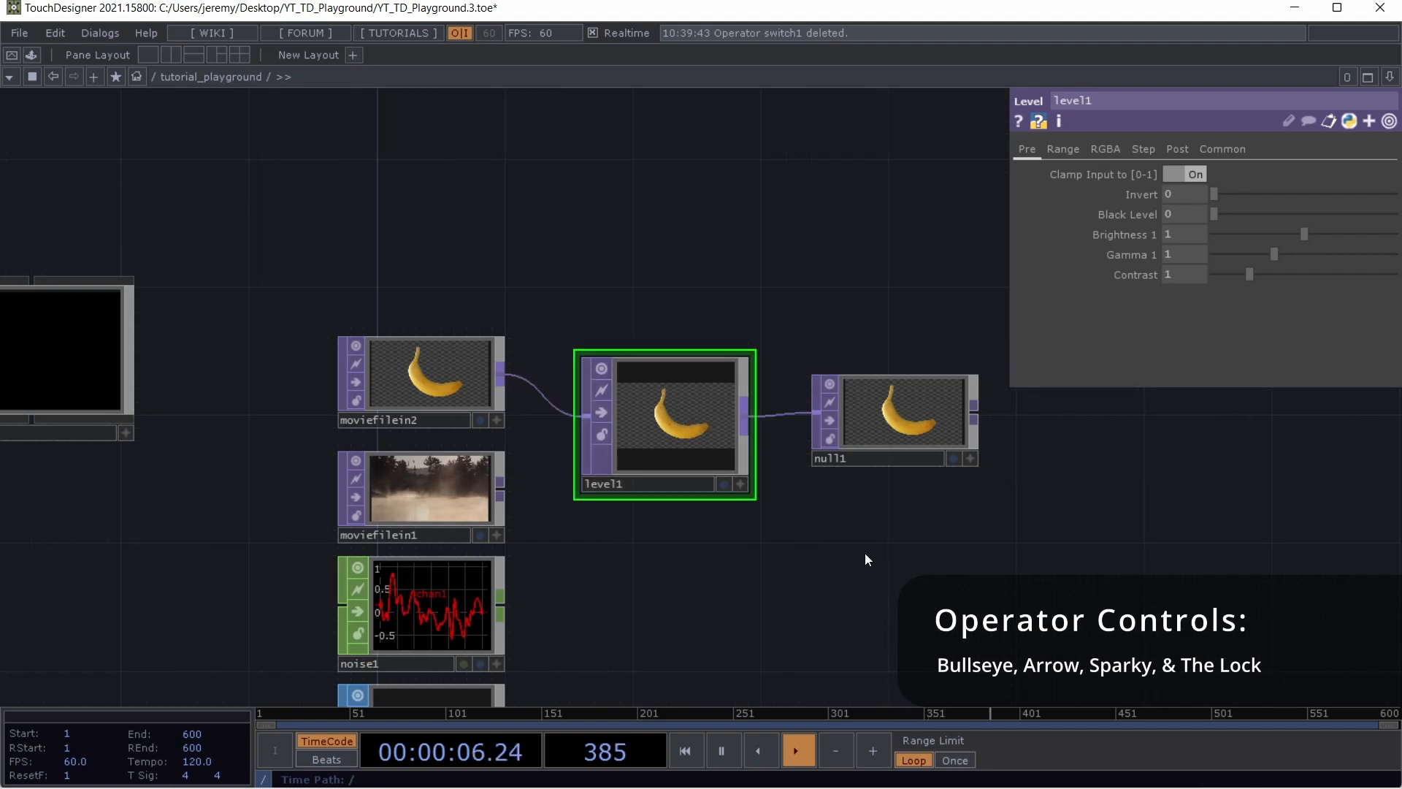
Raise level1's Brightness 1 to 2
{"action": "scroll", "coordinate": [668, 440], "scroll_direction": "up", "scroll_amount": 3}
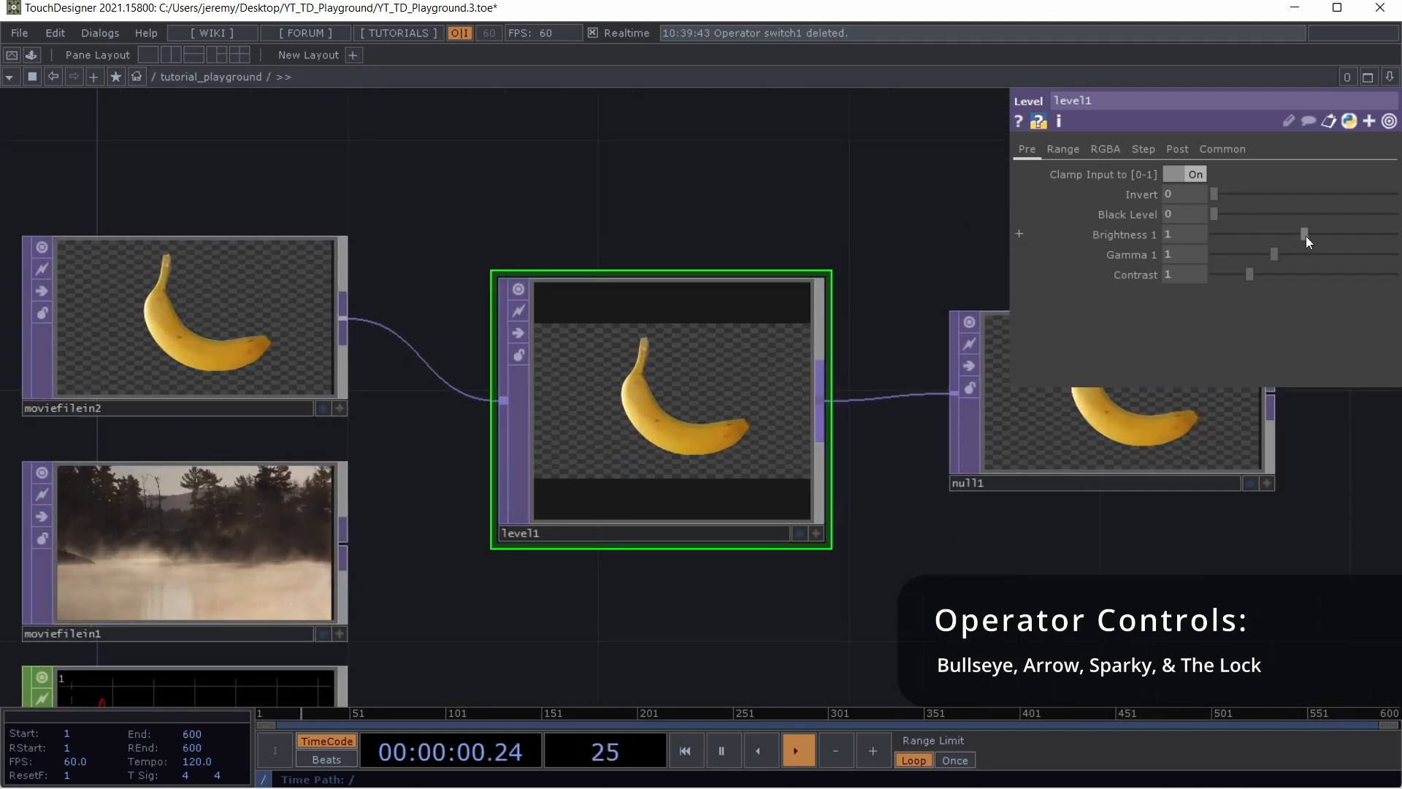
{"action": "left_click_drag", "start_coordinate": [1306, 235], "coordinate": [1399, 232]}
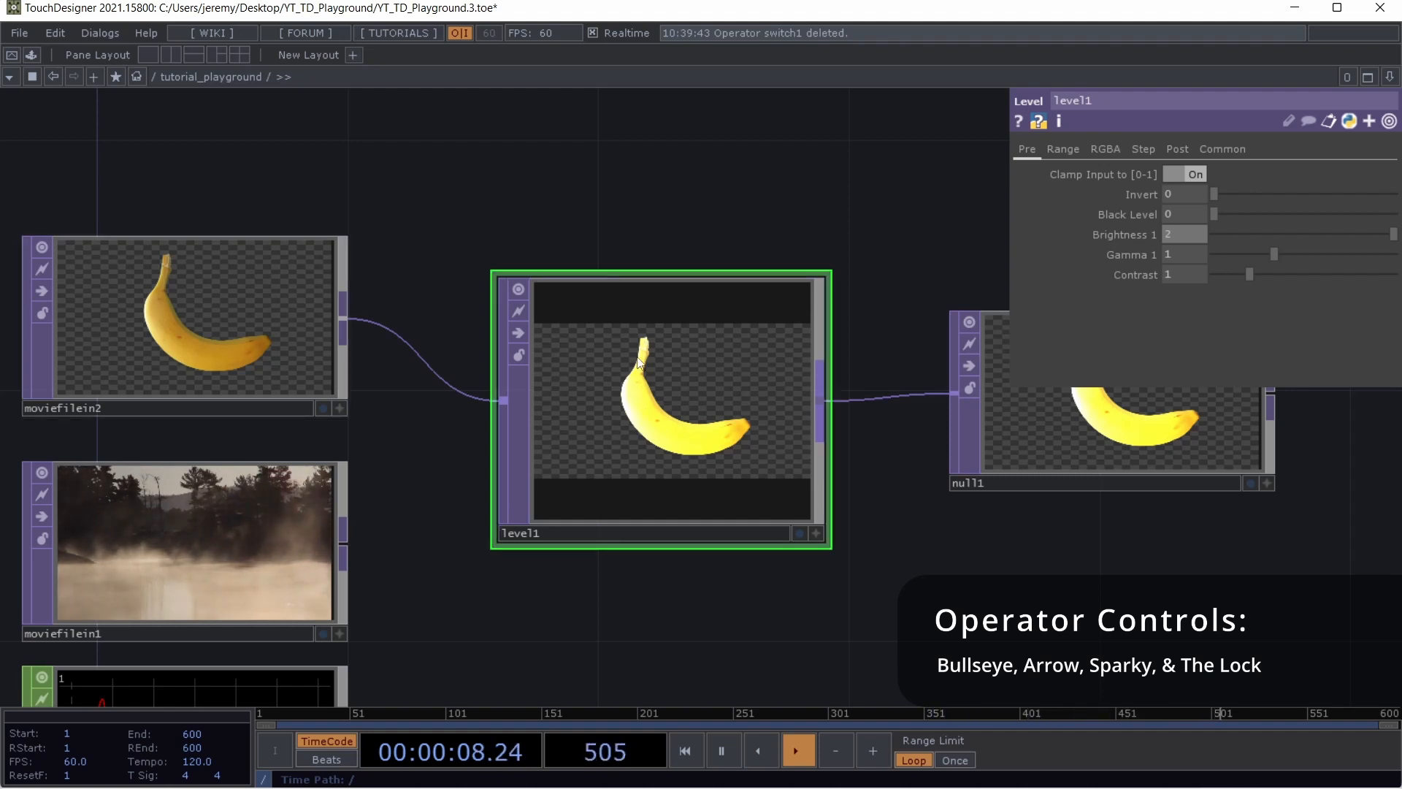
Toggle the bypass of level1 on and off to compare the original and brightened image at null1
{"action": "left_click", "coordinate": [517, 333]}
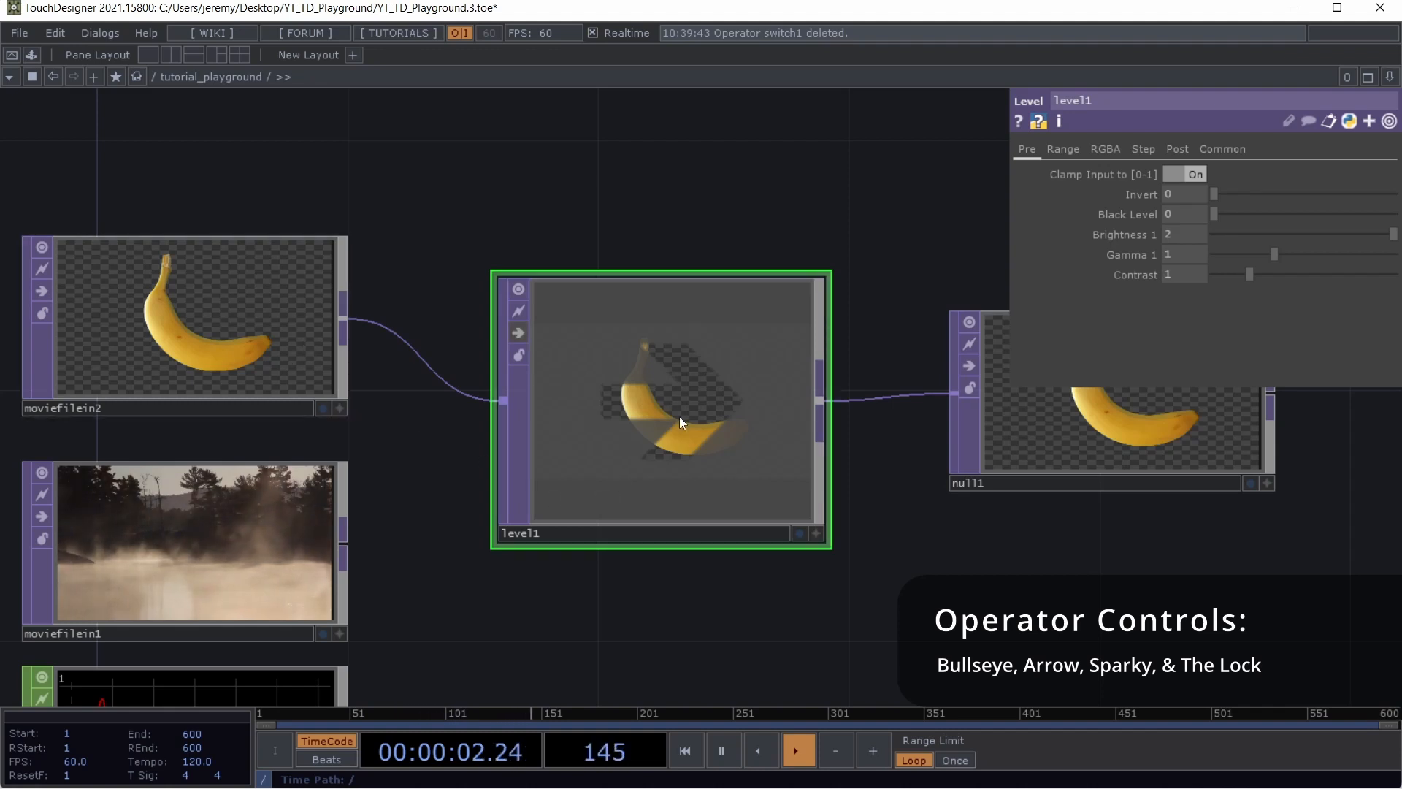
{"action": "scroll", "coordinate": [982, 482], "scroll_direction": "down", "scroll_amount": 5}
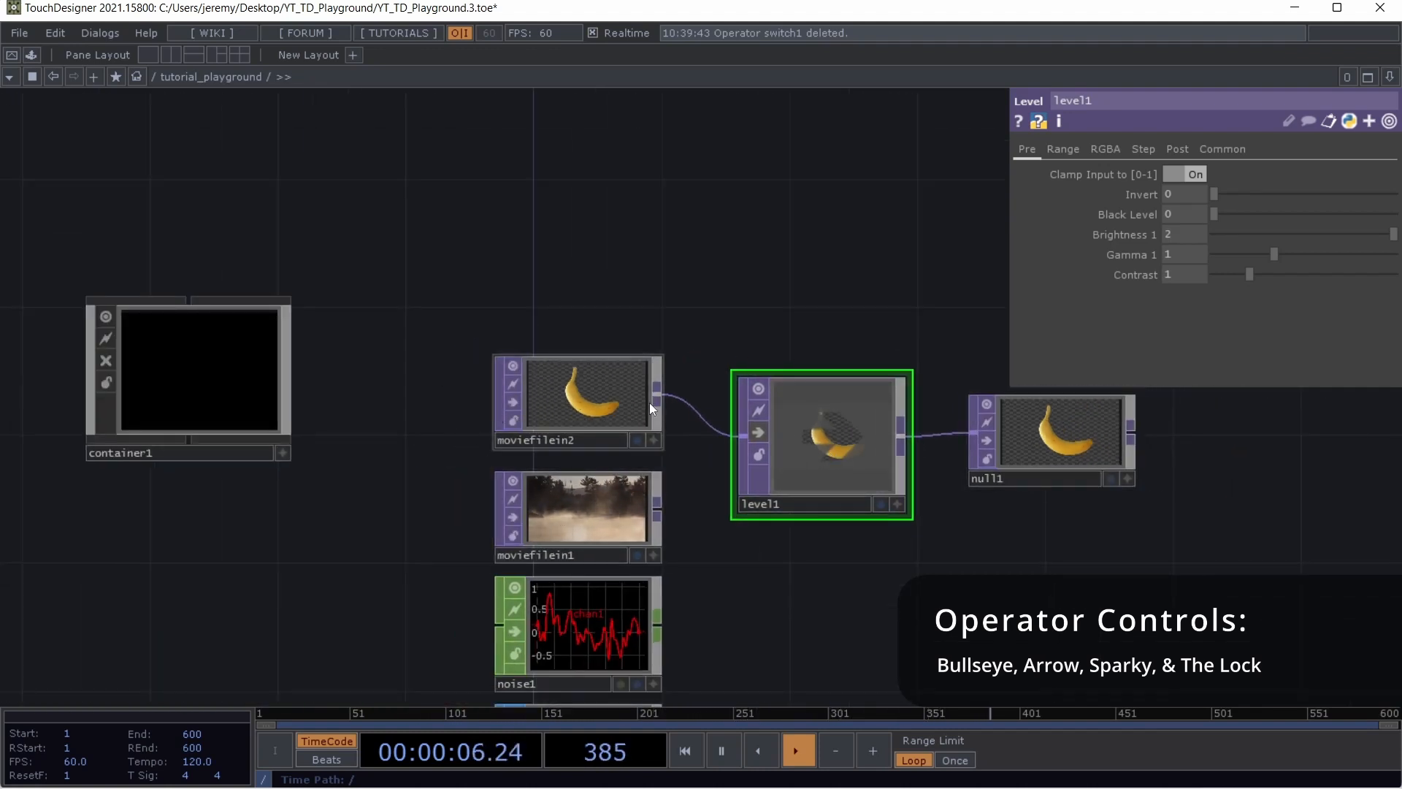
{"action": "left_click", "coordinate": [760, 432]}
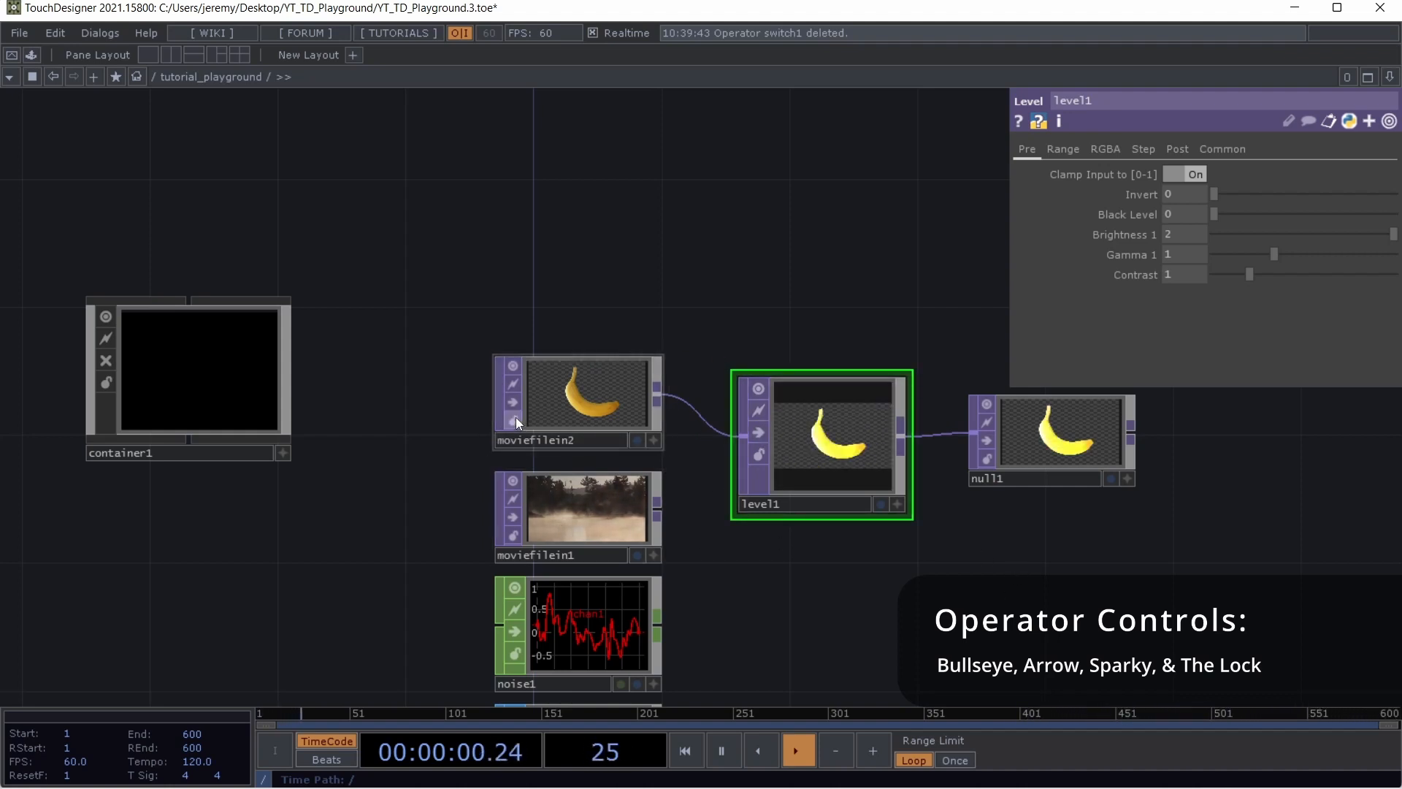
Connect moviefilein1 to level1 in place of moviefilein2 and delete moviefilein2
{"action": "scroll", "coordinate": [782, 532], "scroll_direction": "down", "scroll_amount": 1}
{"action": "scroll", "coordinate": [590, 308], "scroll_direction": "up", "scroll_amount": 5}
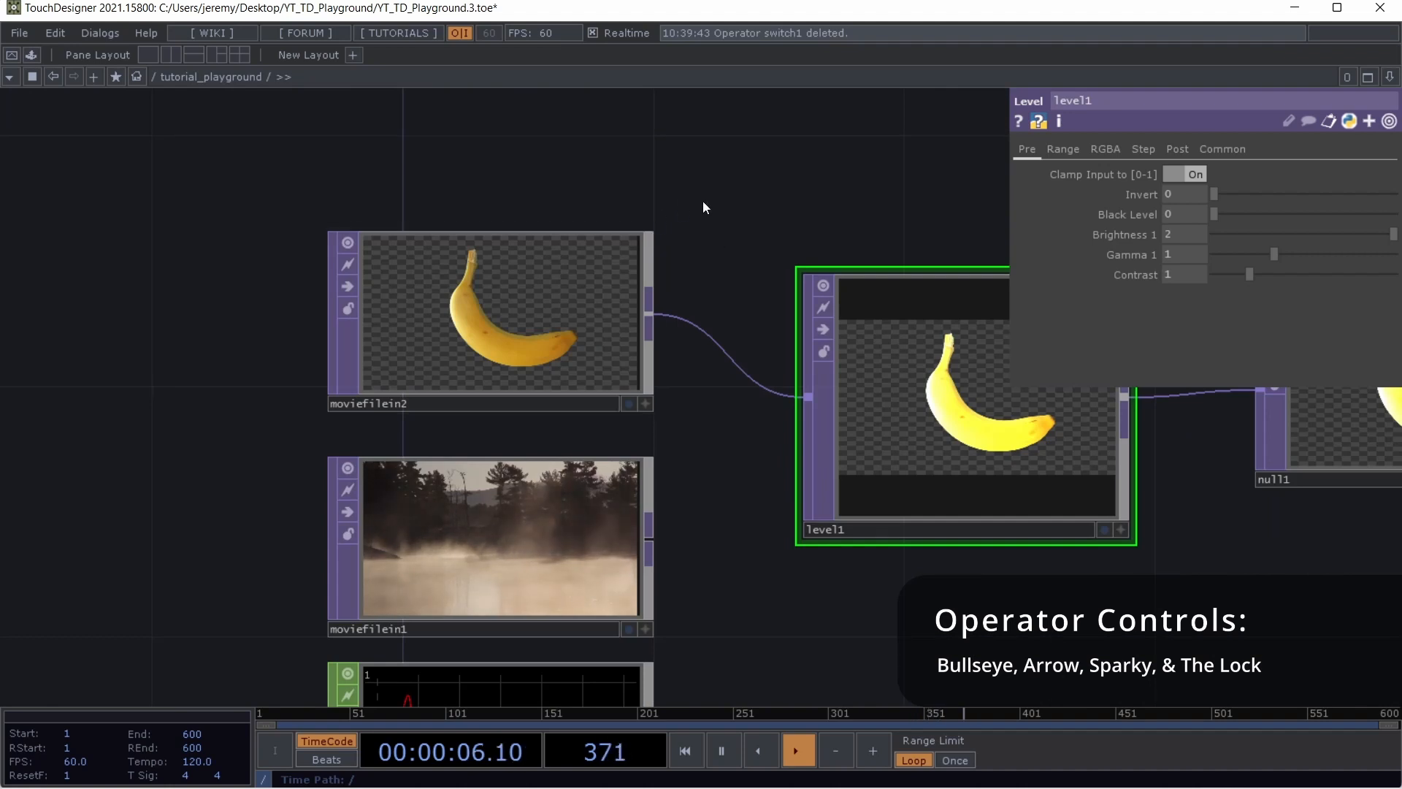
{"action": "left_click_drag", "start_coordinate": [715, 239], "coordinate": [689, 253]}
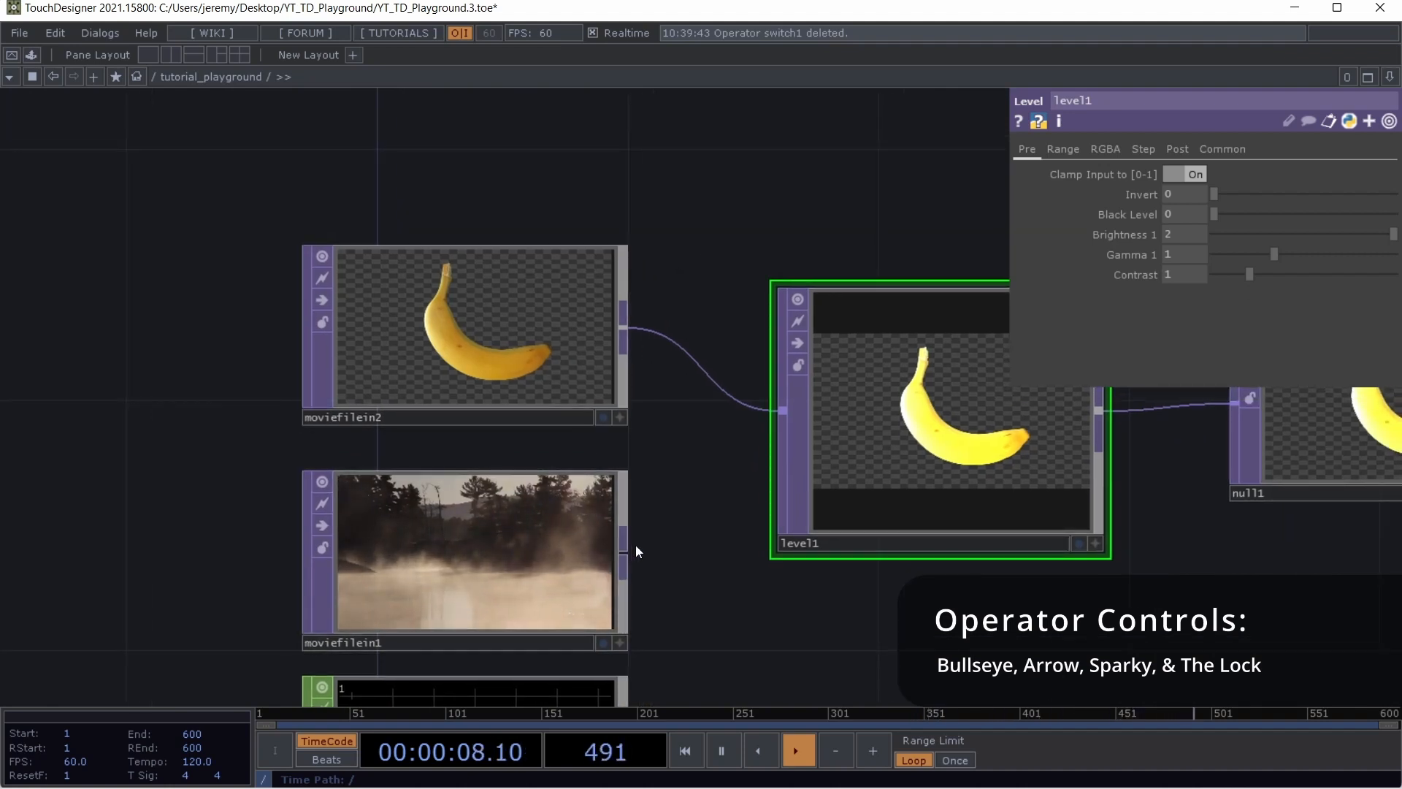
{"action": "left_click_drag", "start_coordinate": [625, 552], "coordinate": [782, 410]}
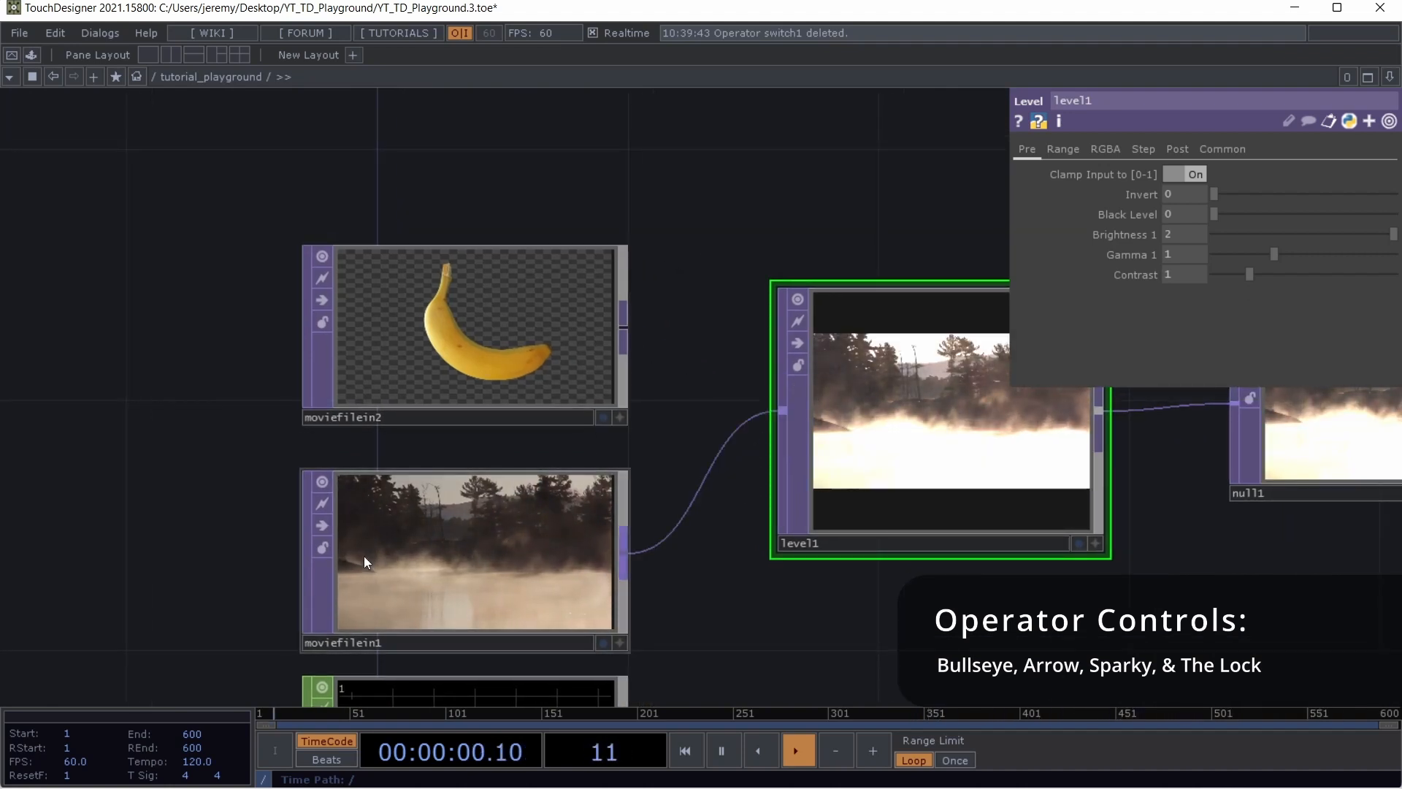
{"action": "left_click", "coordinate": [449, 337]}
{"action": "key", "text": "Delete"}
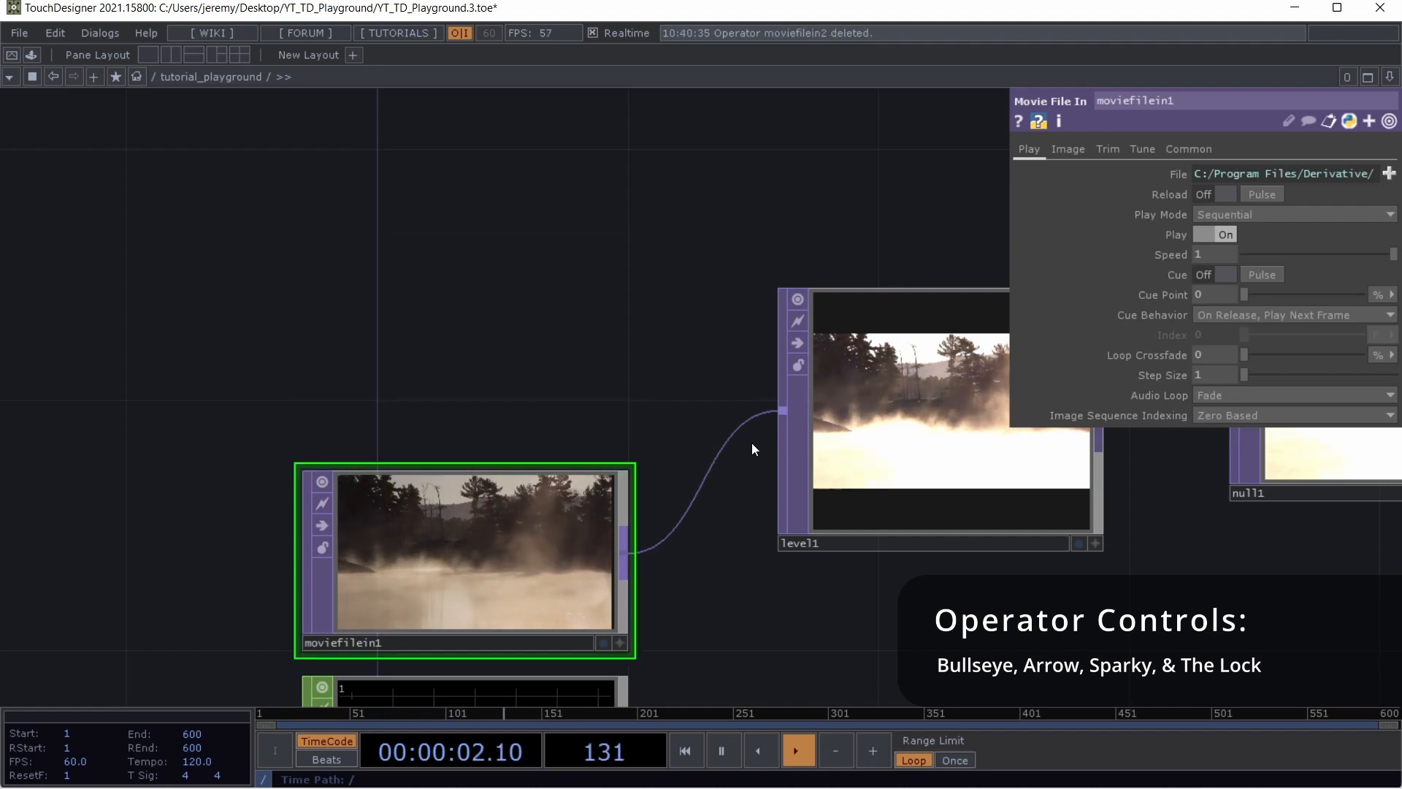
Move moviefilein1 up so it sits in line with level1
{"action": "scroll", "coordinate": [751, 443], "scroll_direction": "down", "scroll_amount": 2}
{"action": "left_click_drag", "start_coordinate": [1057, 581], "coordinate": [984, 538]}
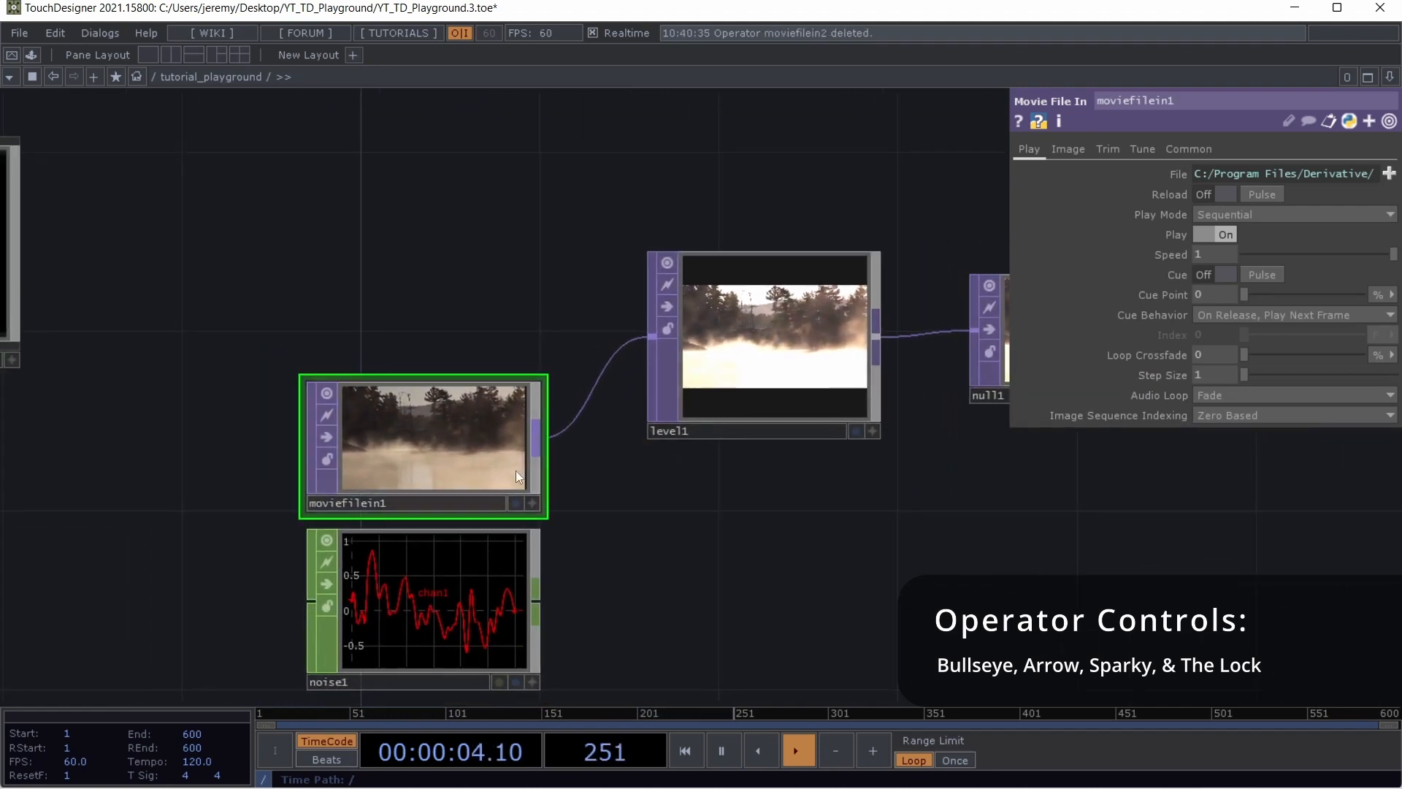
{"action": "left_click_drag", "start_coordinate": [469, 521], "coordinate": [390, 329]}
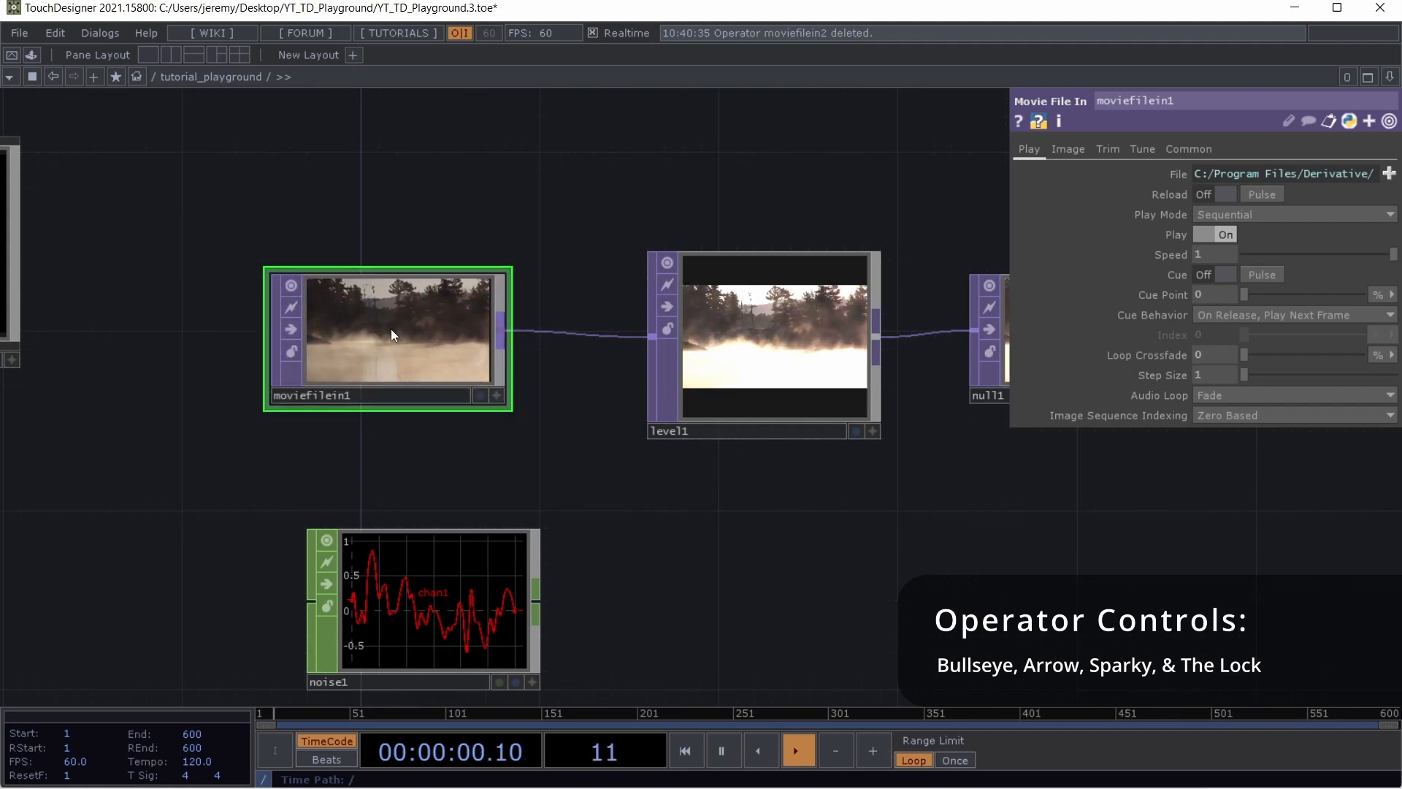
Lock moviefilein1 to freeze its current frame and examine the frozen image up close
{"action": "left_click", "coordinate": [292, 355]}
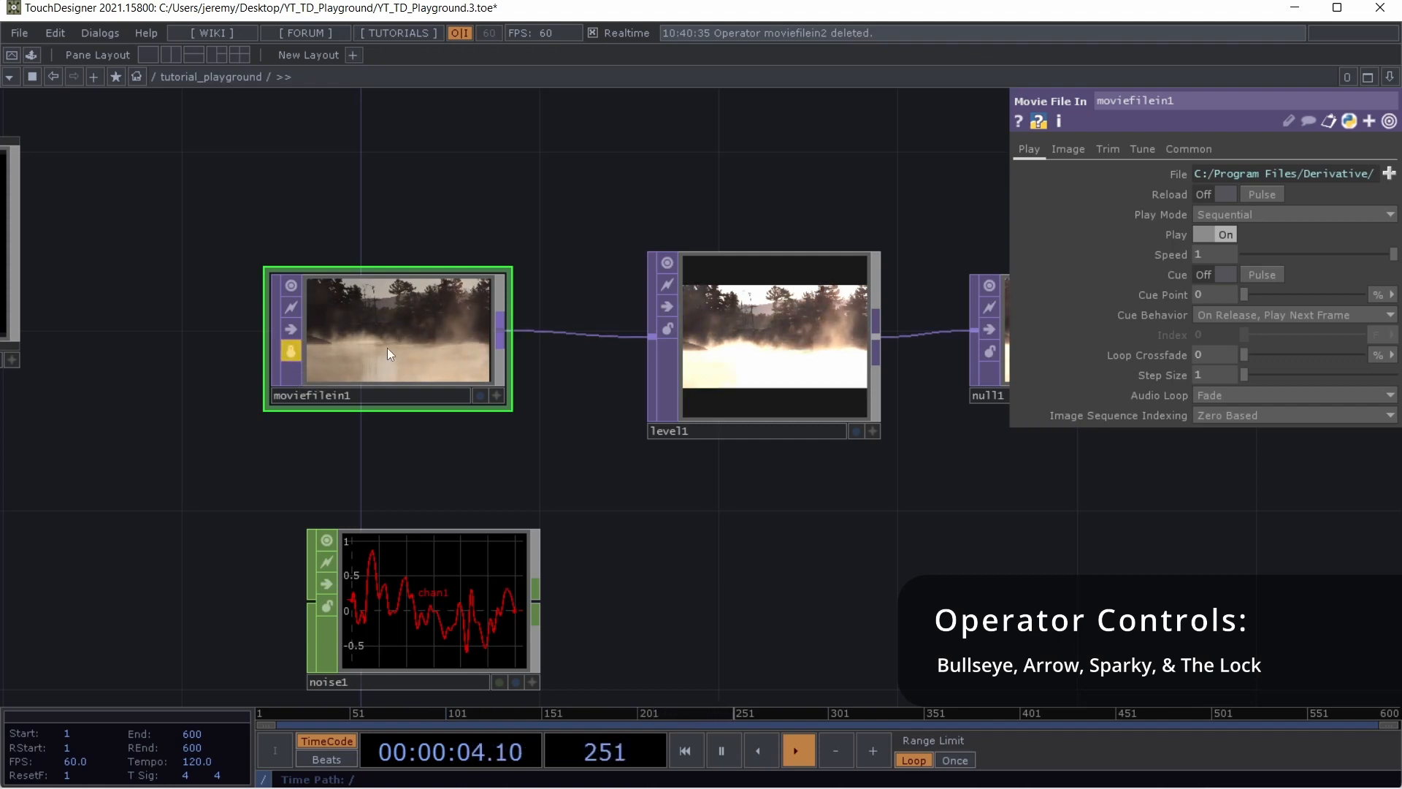
{"action": "scroll", "coordinate": [388, 351], "scroll_direction": "up", "scroll_amount": 8}
{"action": "scroll", "coordinate": [398, 285], "scroll_direction": "down", "scroll_amount": 5}
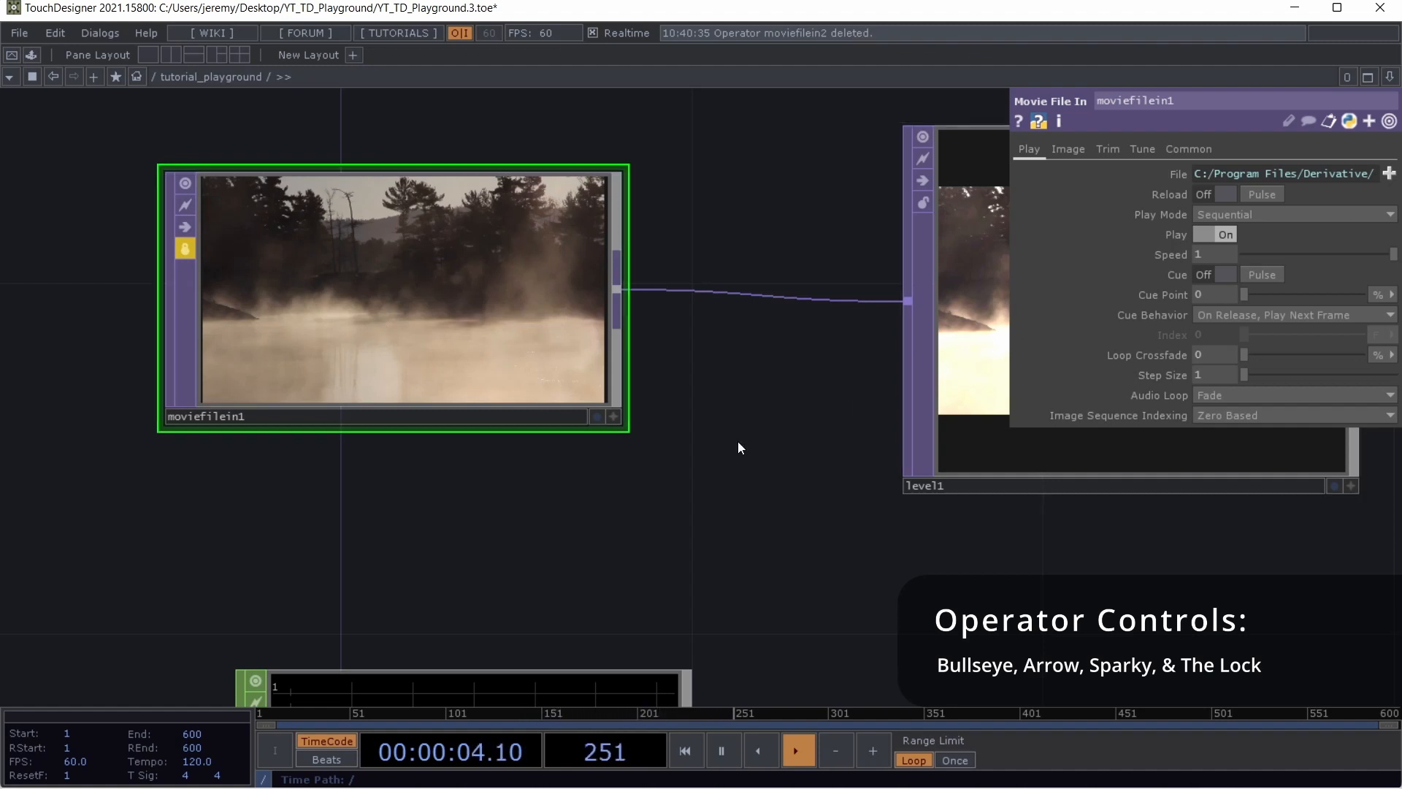
Delete level1 from the chain and move moviefilein1 closer to null1
{"action": "scroll", "coordinate": [738, 441], "scroll_direction": "down", "scroll_amount": 4}
{"action": "left_click_drag", "start_coordinate": [988, 552], "coordinate": [750, 498]}
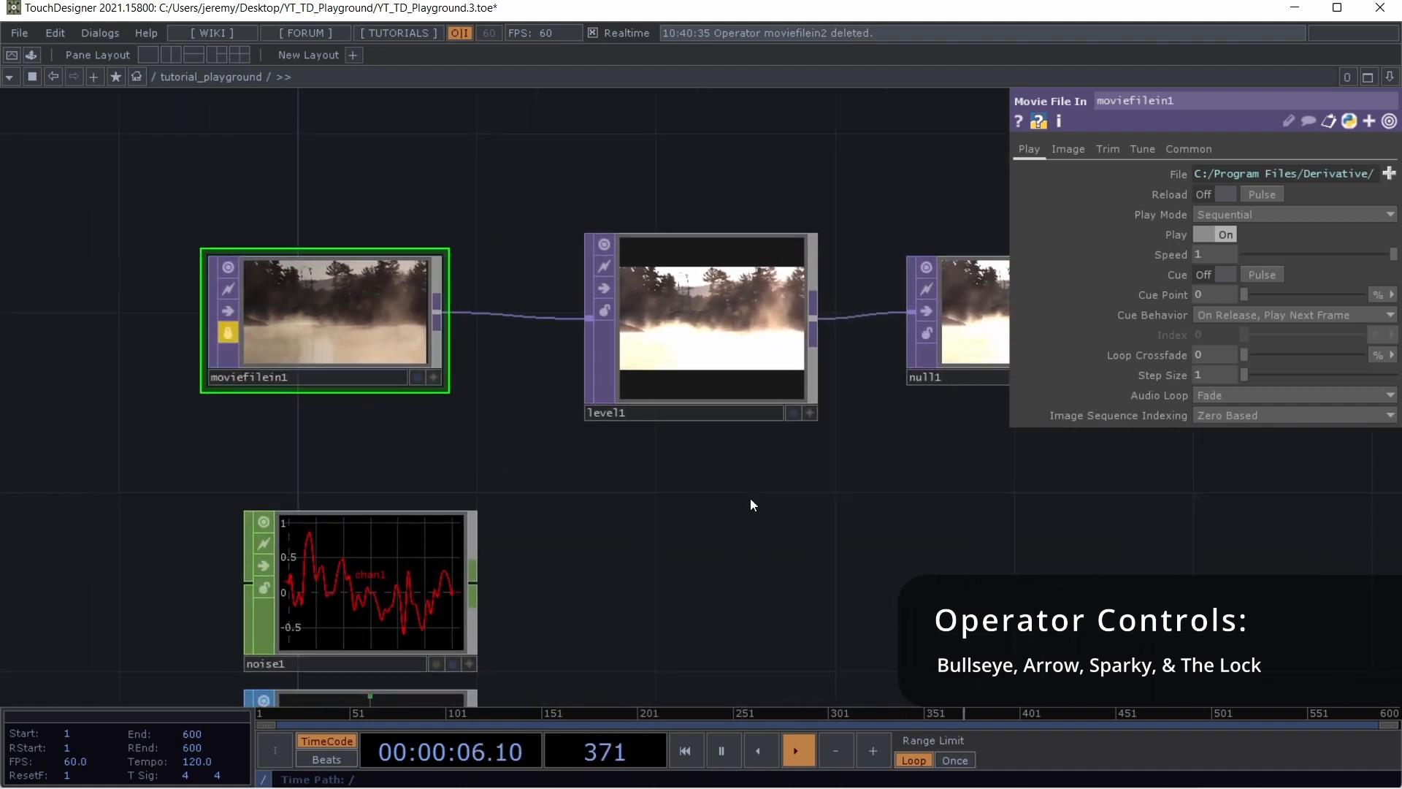
{"action": "left_click", "coordinate": [781, 413]}
{"action": "key", "text": "Delete"}
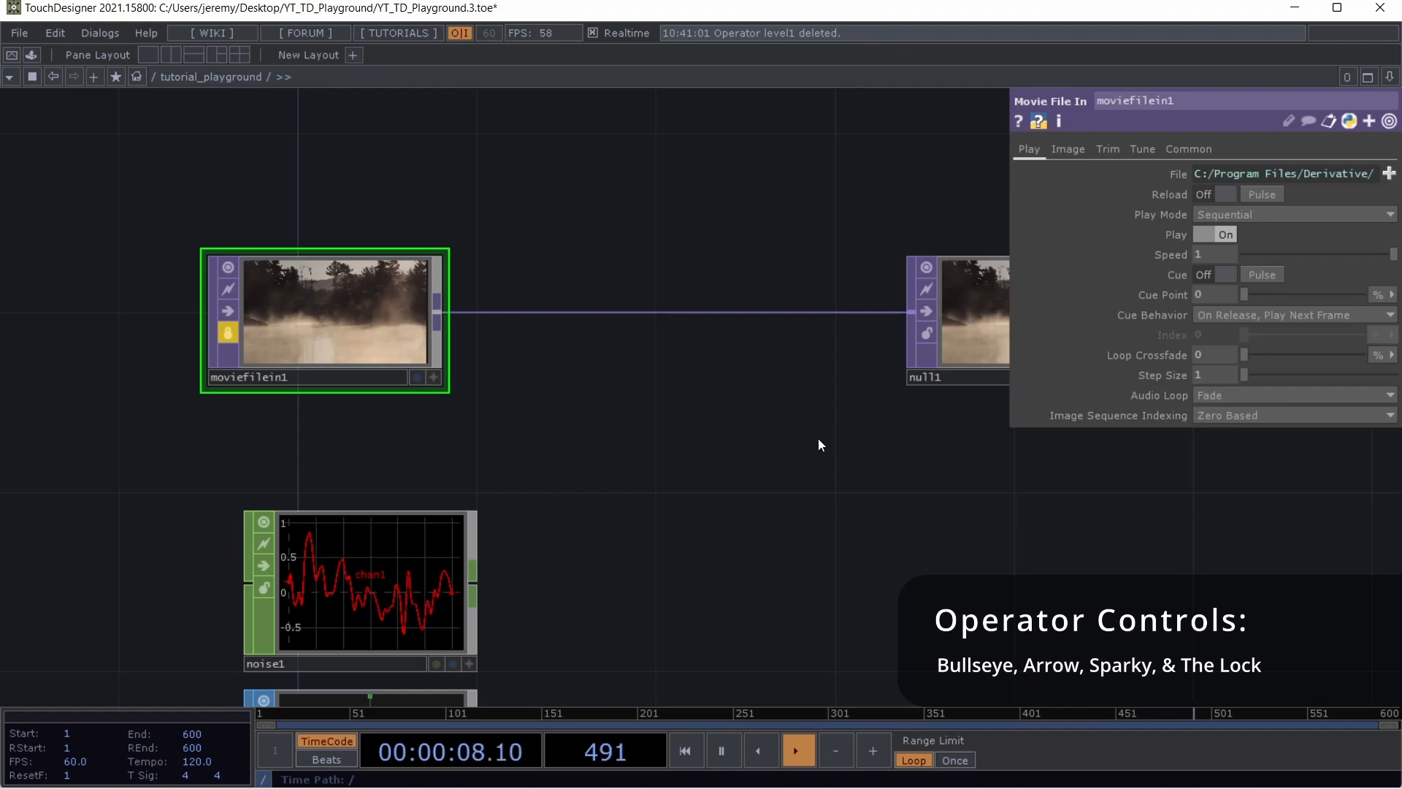
{"action": "left_click_drag", "start_coordinate": [720, 366], "coordinate": [554, 385]}
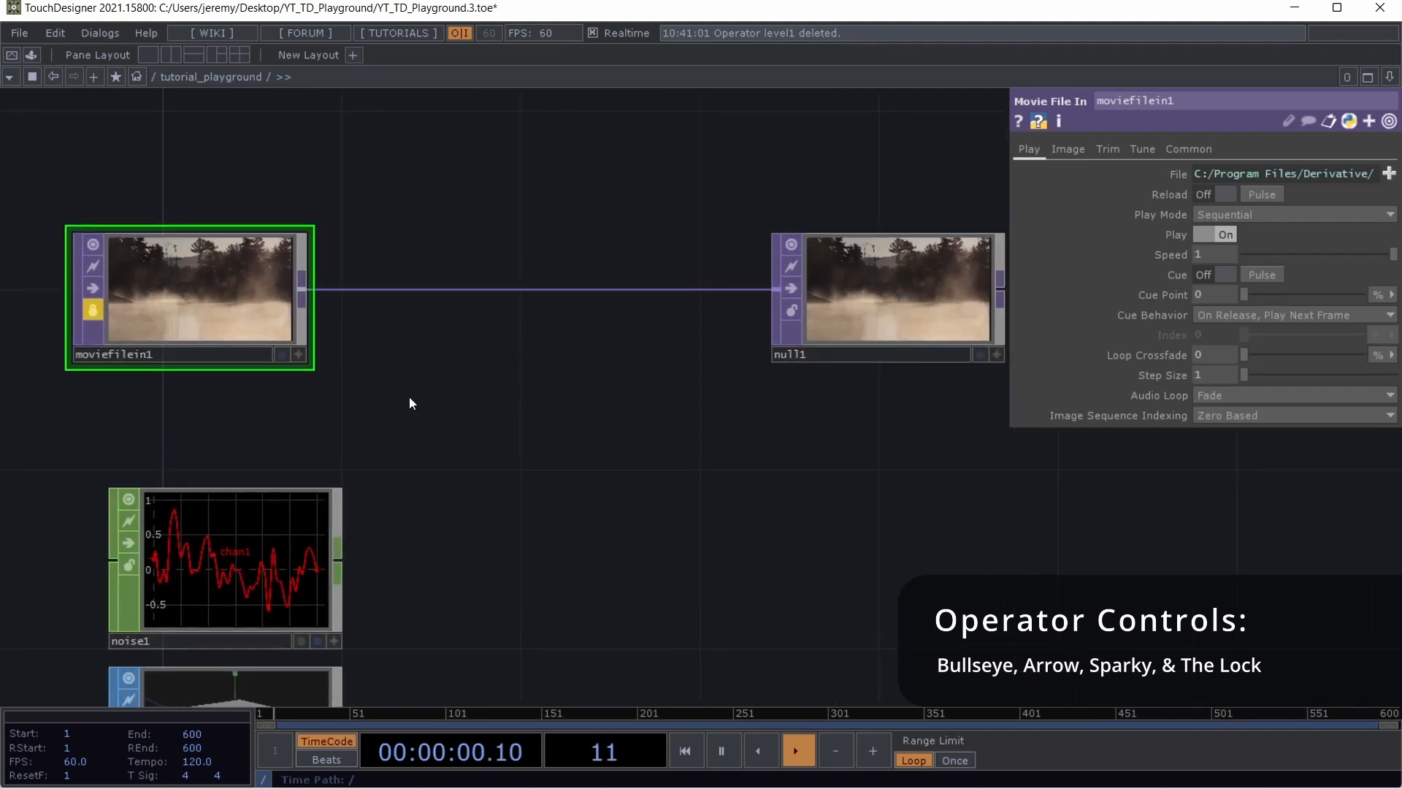
{"action": "left_click_drag", "start_coordinate": [191, 292], "coordinate": [478, 310]}
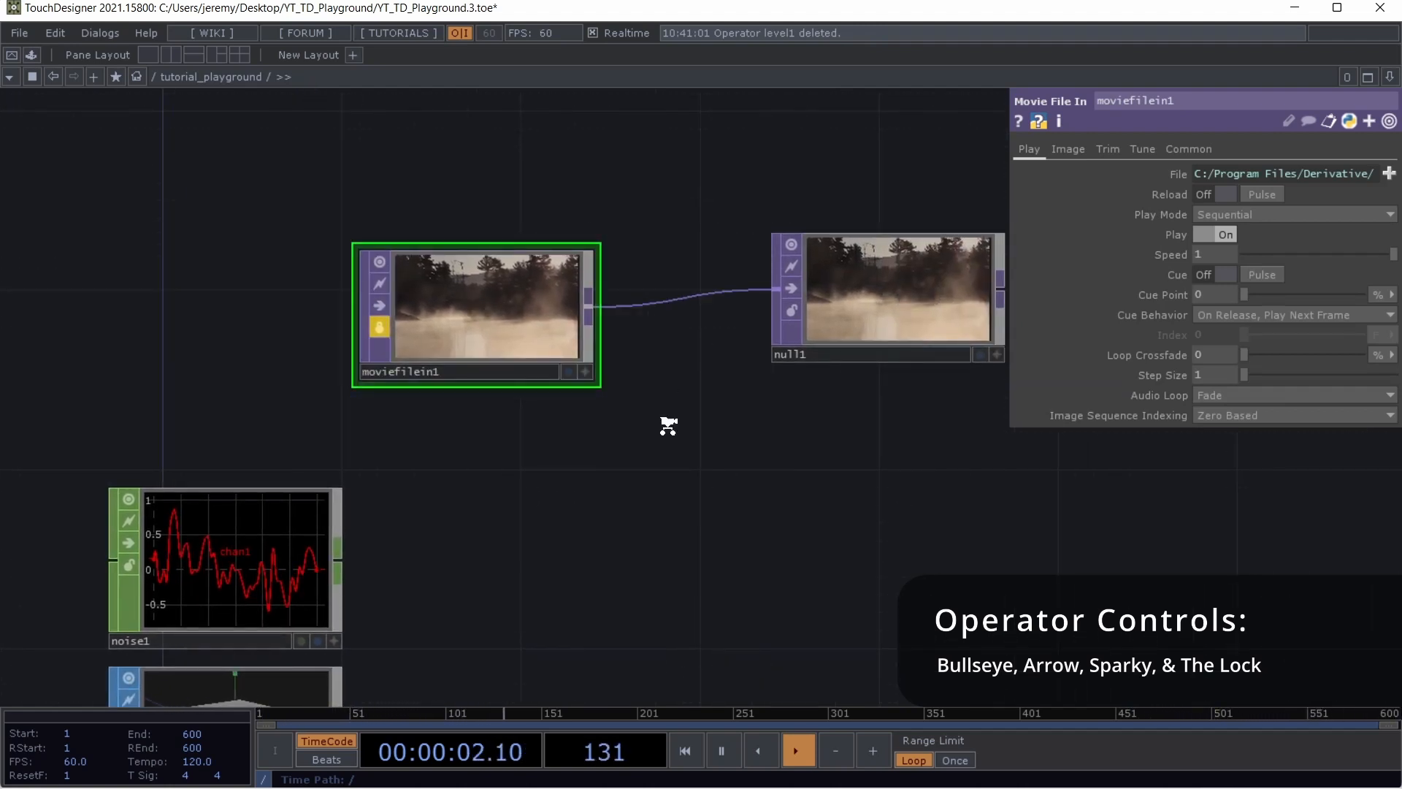
Move moviefilein1 farther away from null1 and rename it avengers_infinity_war
{"action": "scroll", "coordinate": [667, 426], "scroll_direction": "down", "scroll_amount": 3}
{"action": "left_click_drag", "start_coordinate": [584, 368], "coordinate": [443, 368]}
{"action": "double_click", "coordinate": [396, 384]}
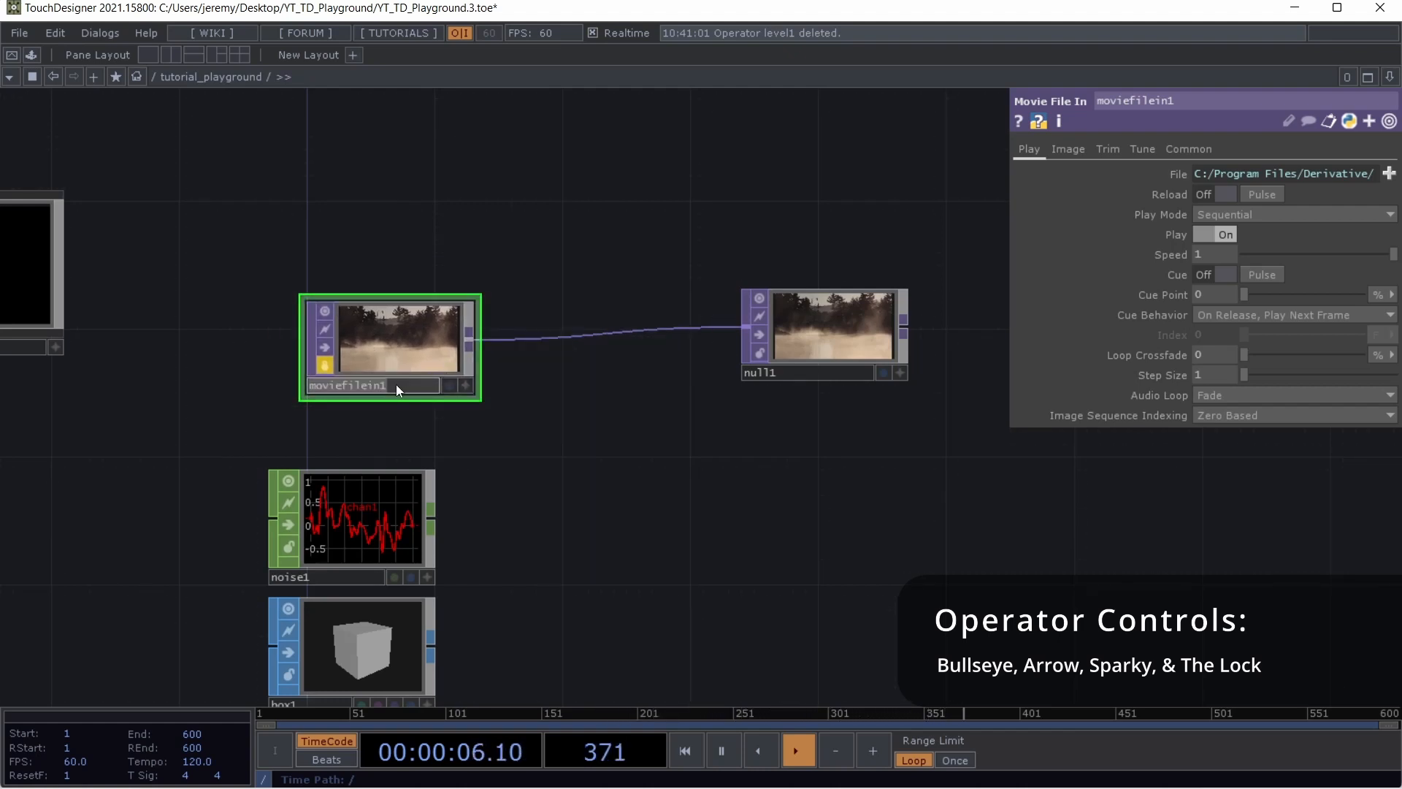
{"action": "type", "text": "avang"}
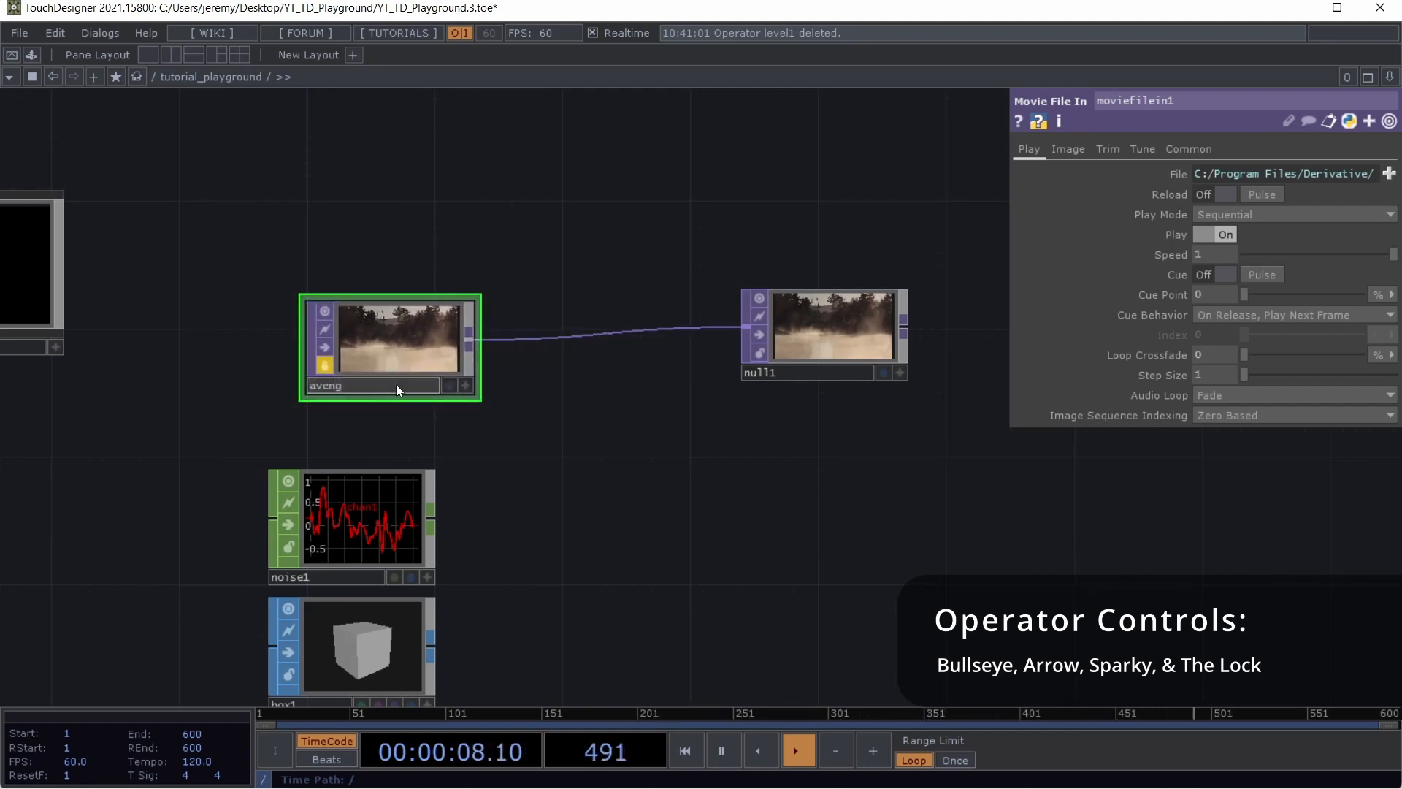
{"action": "type", "text": "ers_infinity_war"}
{"action": "key", "text": "Return"}
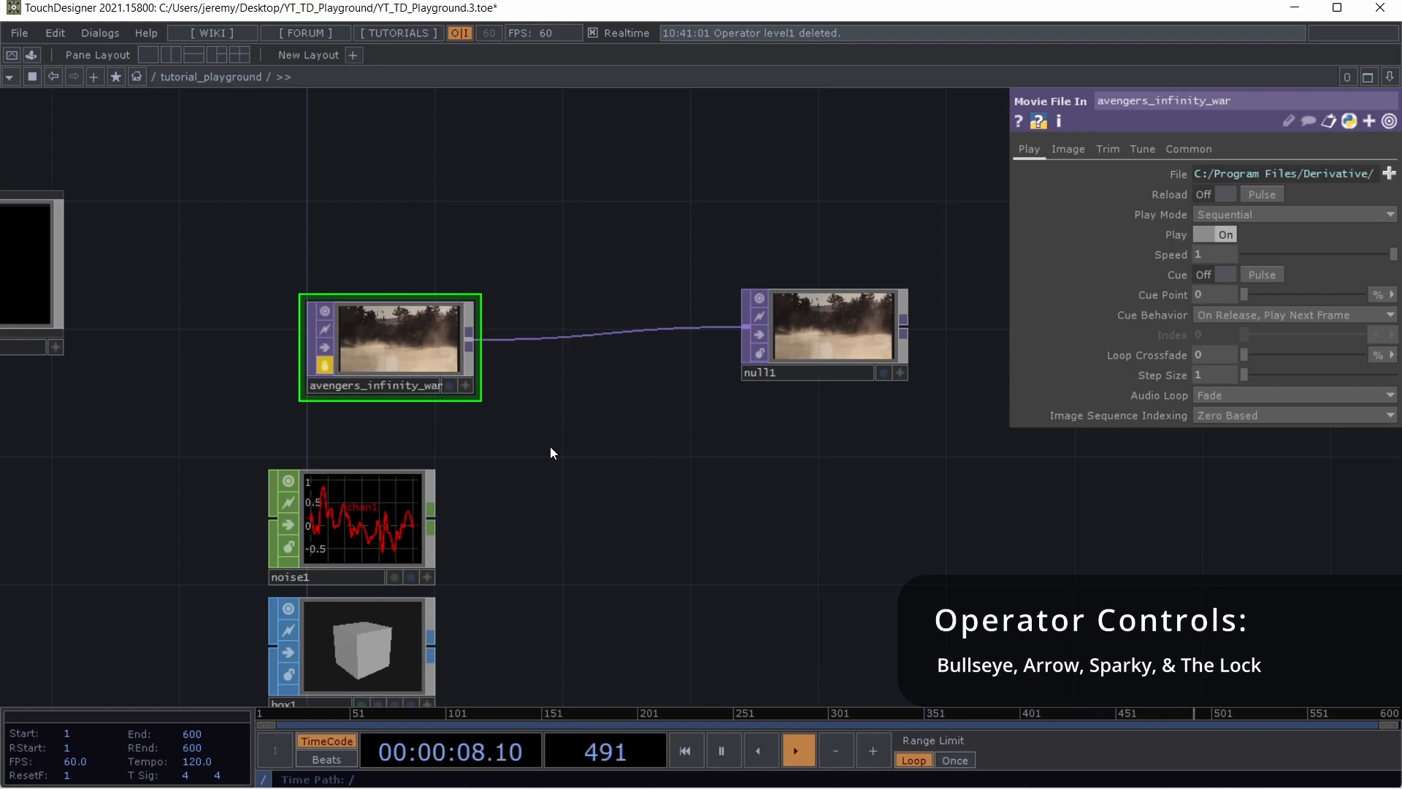
Line up avengers_infinity_war level with null1 and examine its locked frame up close
{"action": "scroll", "coordinate": [558, 396], "scroll_direction": "up", "scroll_amount": 3}
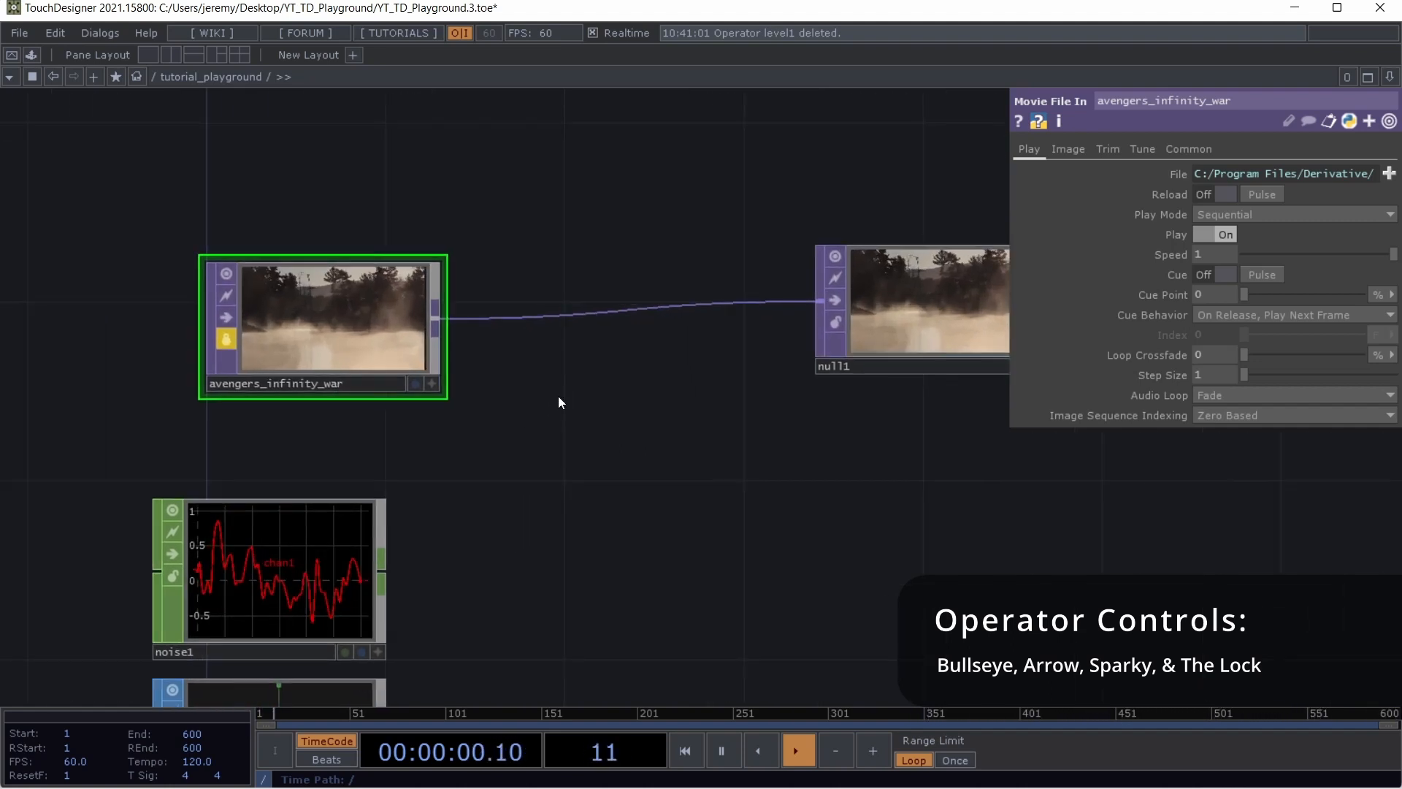
{"action": "scroll", "coordinate": [557, 396], "scroll_direction": "down", "scroll_amount": 2}
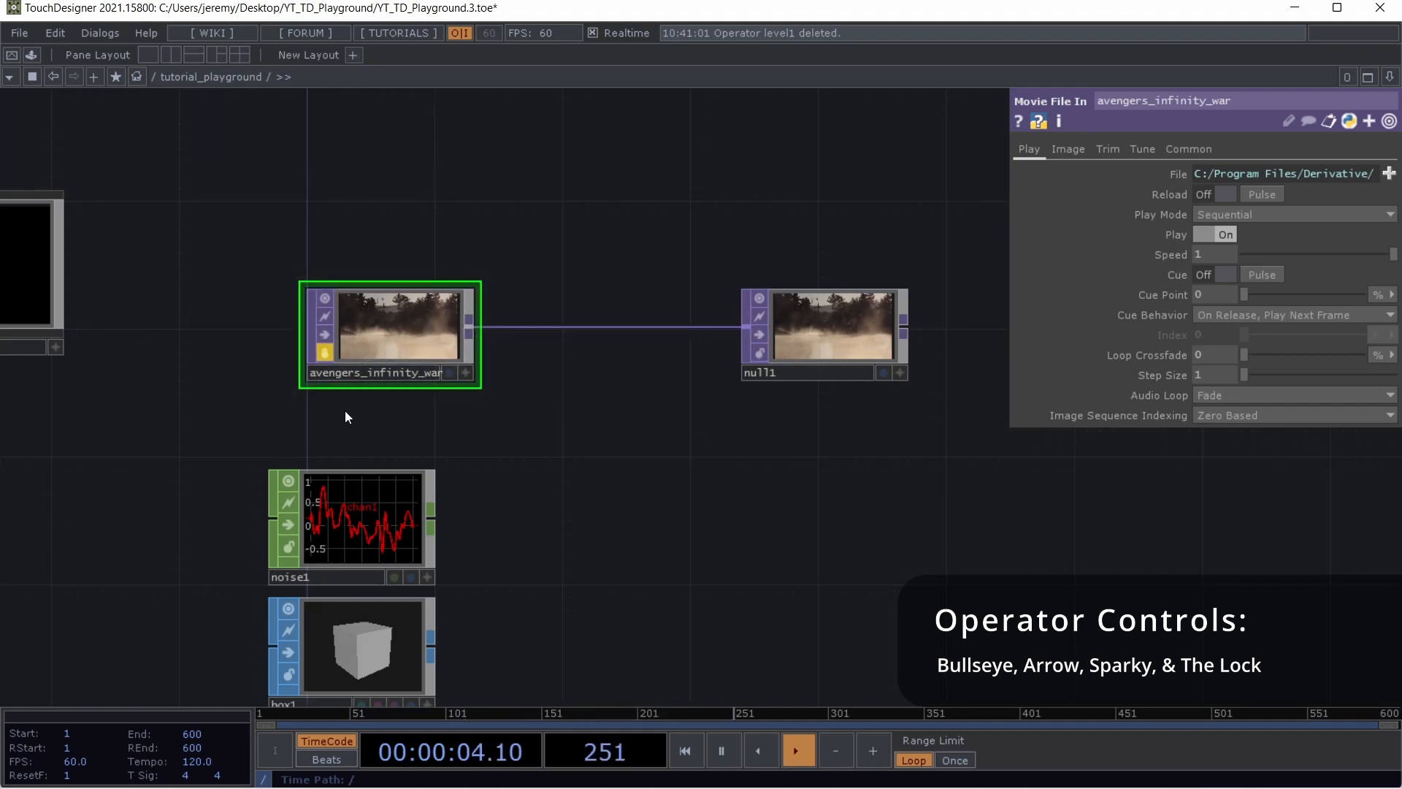
{"action": "left_click", "coordinate": [326, 355]}
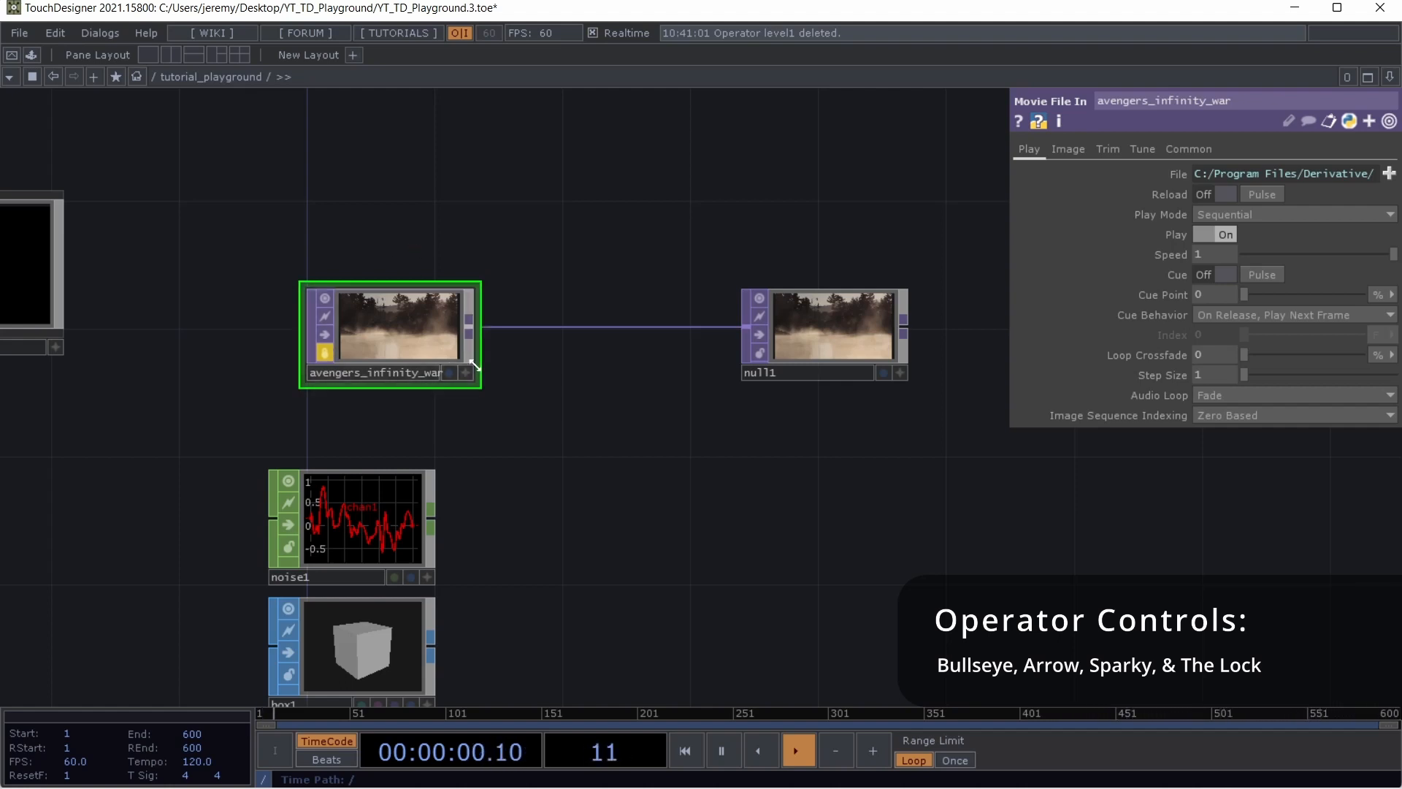
{"action": "scroll", "coordinate": [511, 344], "scroll_direction": "up", "scroll_amount": 5}
{"action": "scroll", "coordinate": [461, 291], "scroll_direction": "up", "scroll_amount": 3}
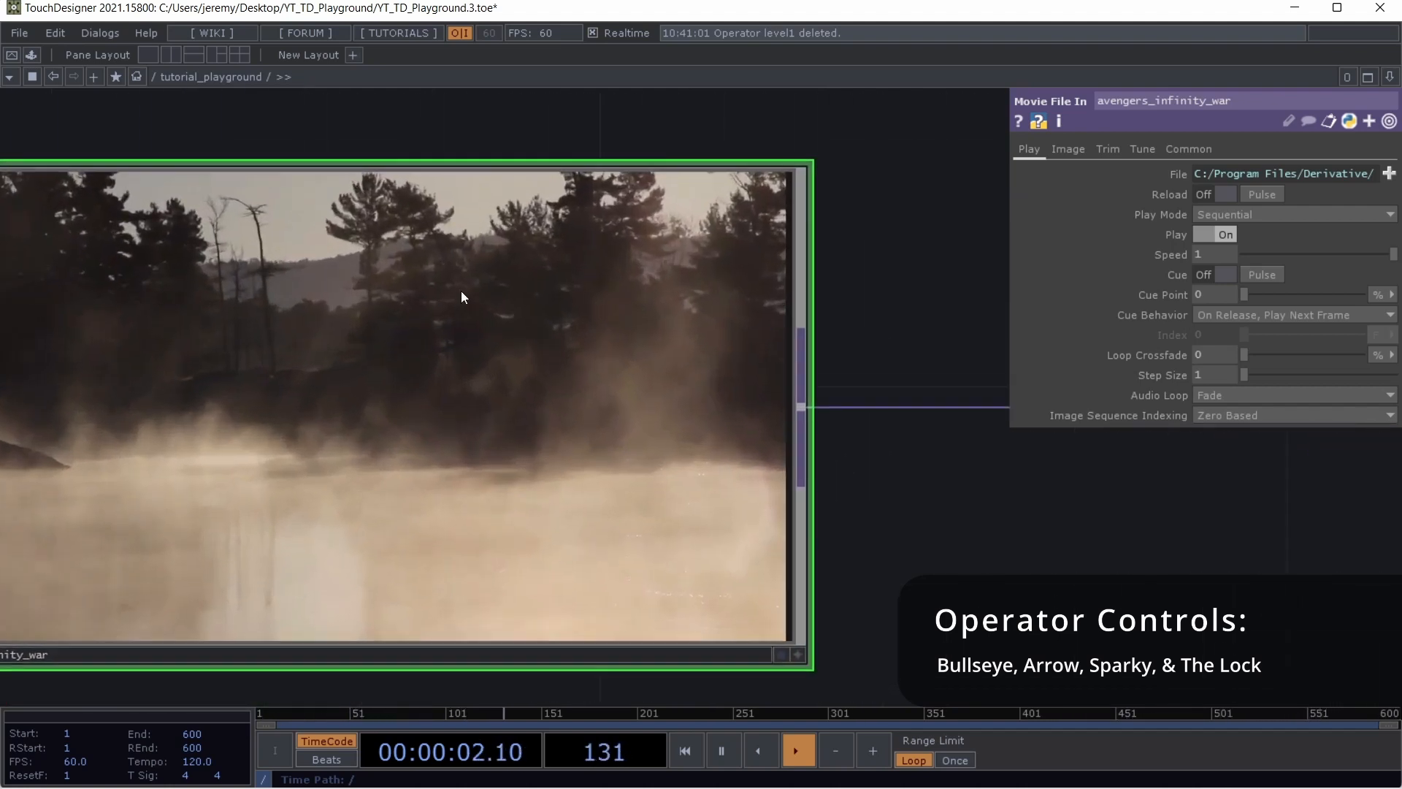
{"action": "scroll", "coordinate": [462, 291], "scroll_direction": "down", "scroll_amount": 5}
{"action": "scroll", "coordinate": [620, 410], "scroll_direction": "down", "scroll_amount": 6}
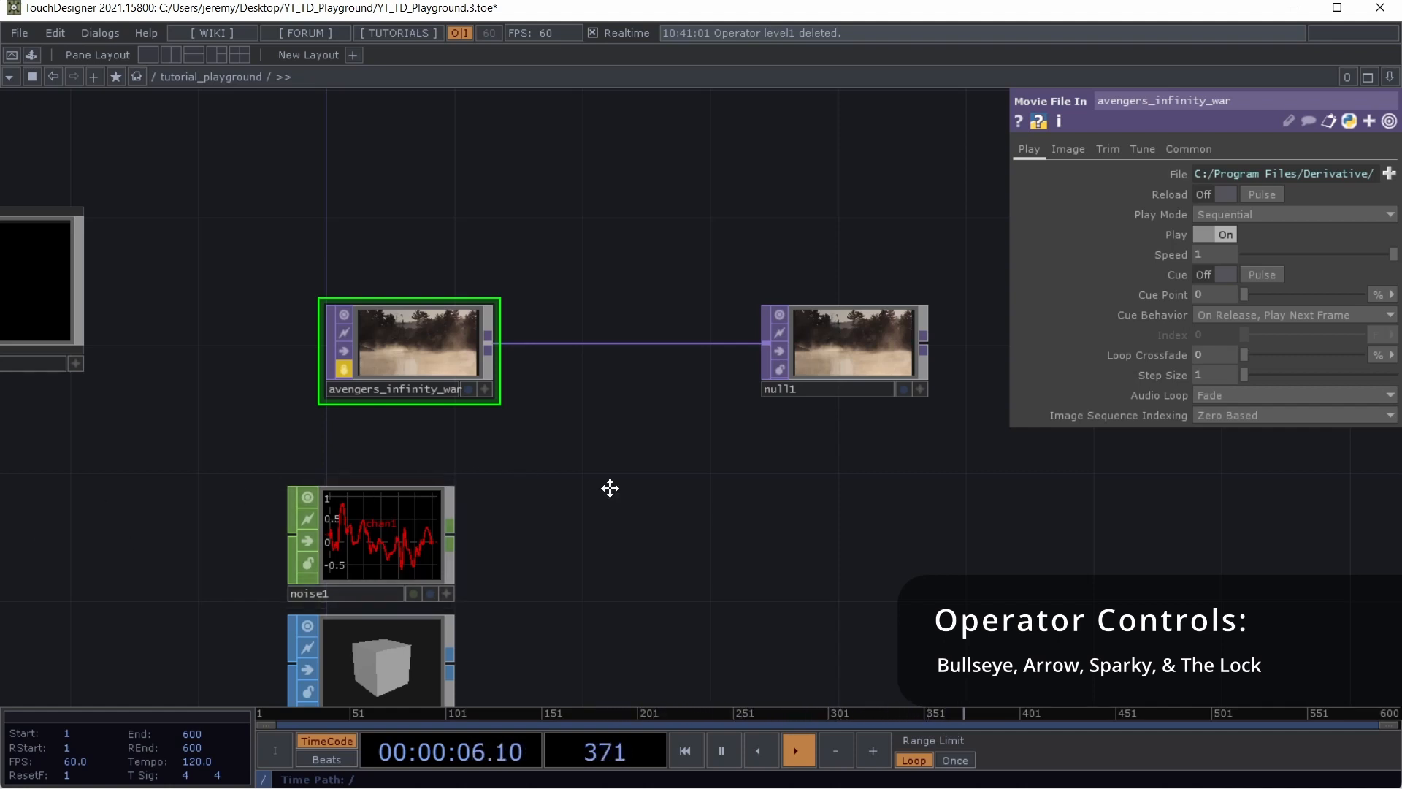
{"action": "left_click_drag", "start_coordinate": [610, 488], "coordinate": [742, 519]}
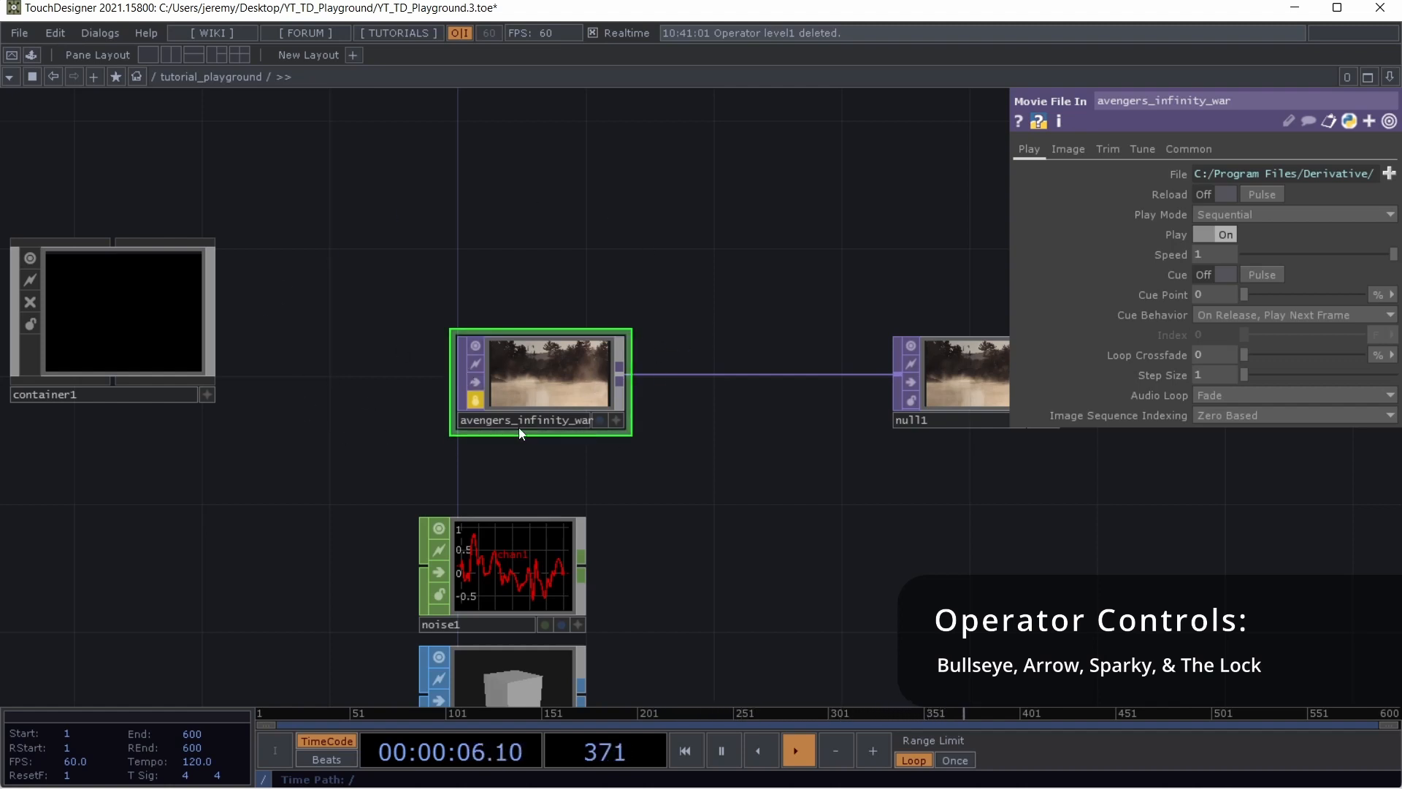
Try unlocking avengers_infinity_war with its locked changes discarded, and undo the unlocking
{"action": "left_click", "coordinate": [475, 401]}
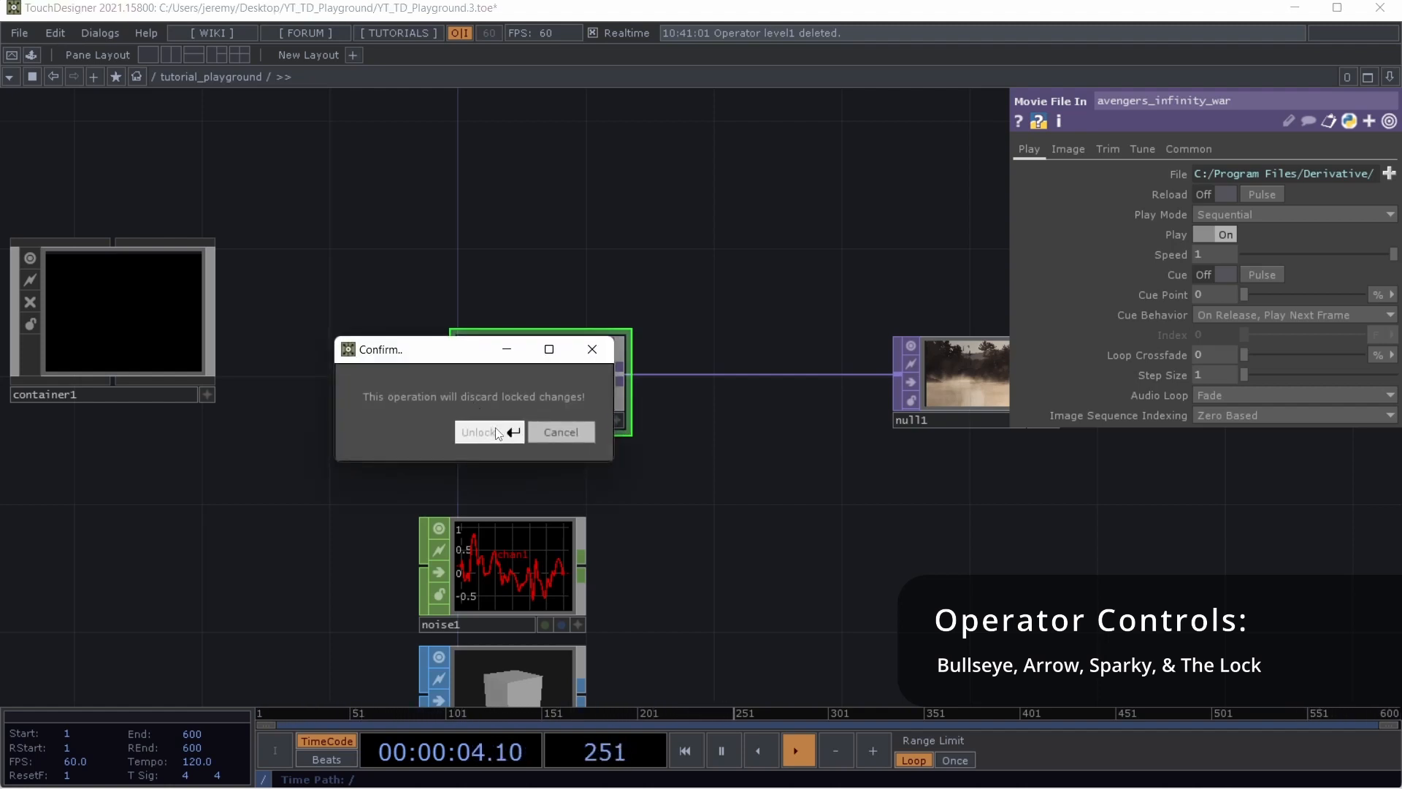
{"action": "left_click", "coordinate": [496, 428]}
{"action": "left_click", "coordinate": [498, 435]}
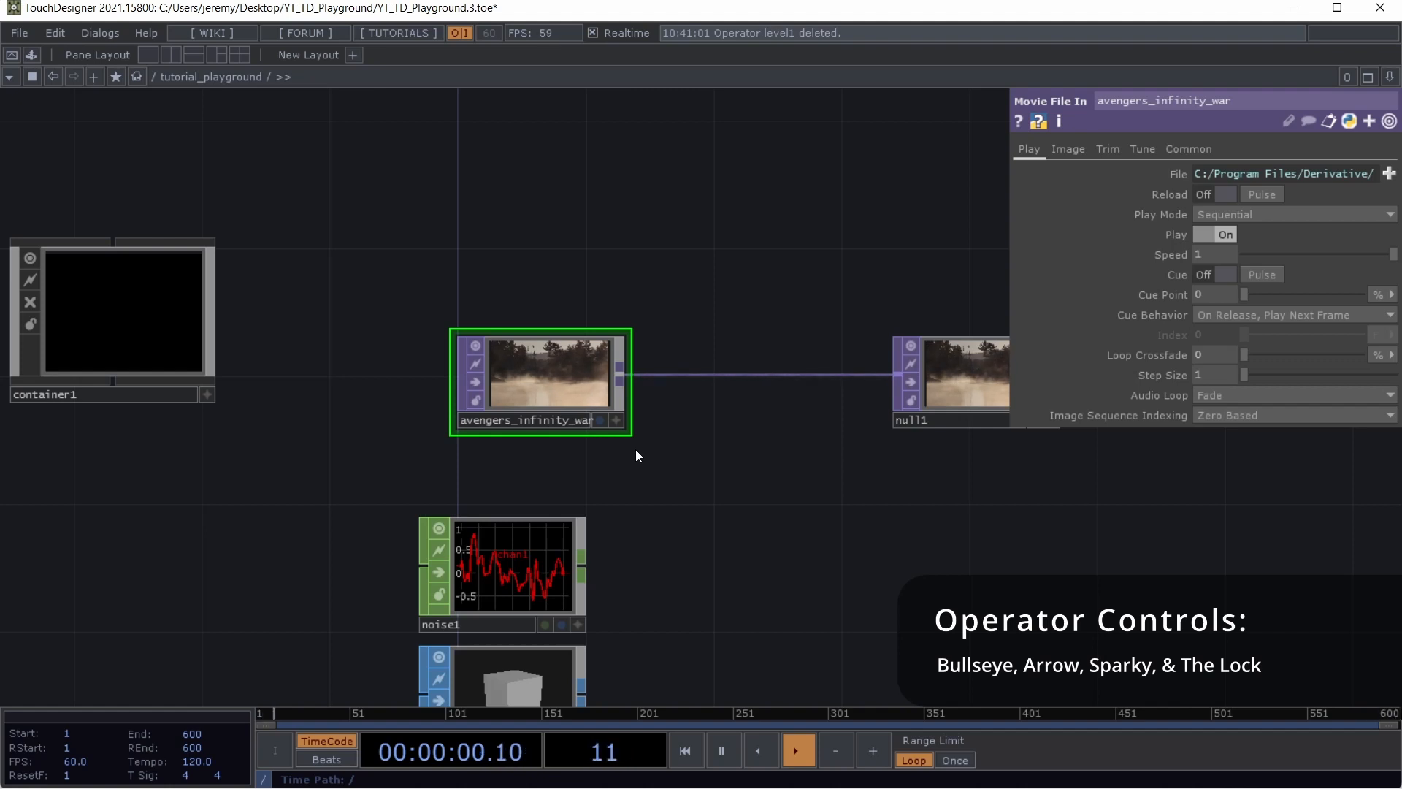
{"action": "key", "text": "ctrl+z"}
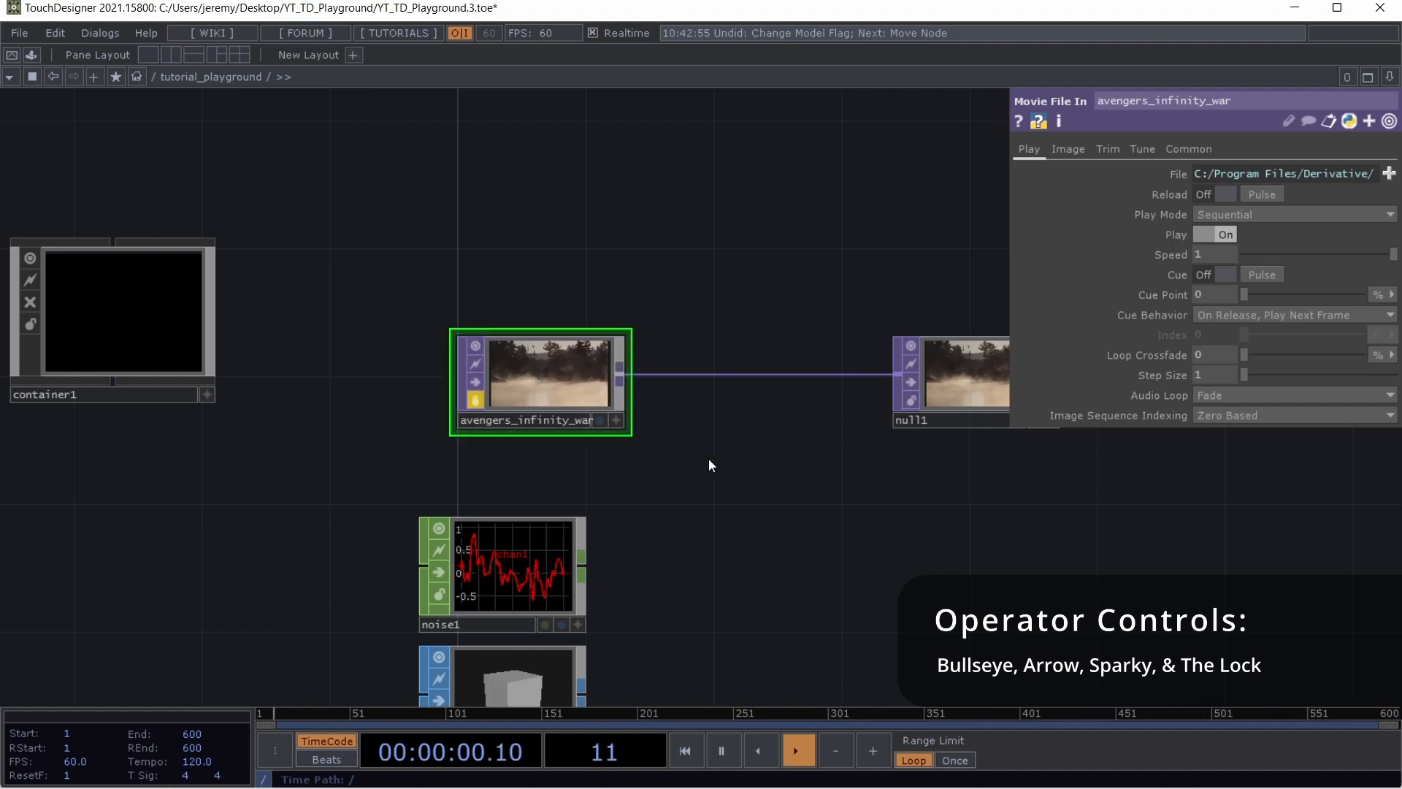
Unlock avengers_infinity_war and discard its locked changes
{"action": "left_click", "coordinate": [475, 402]}
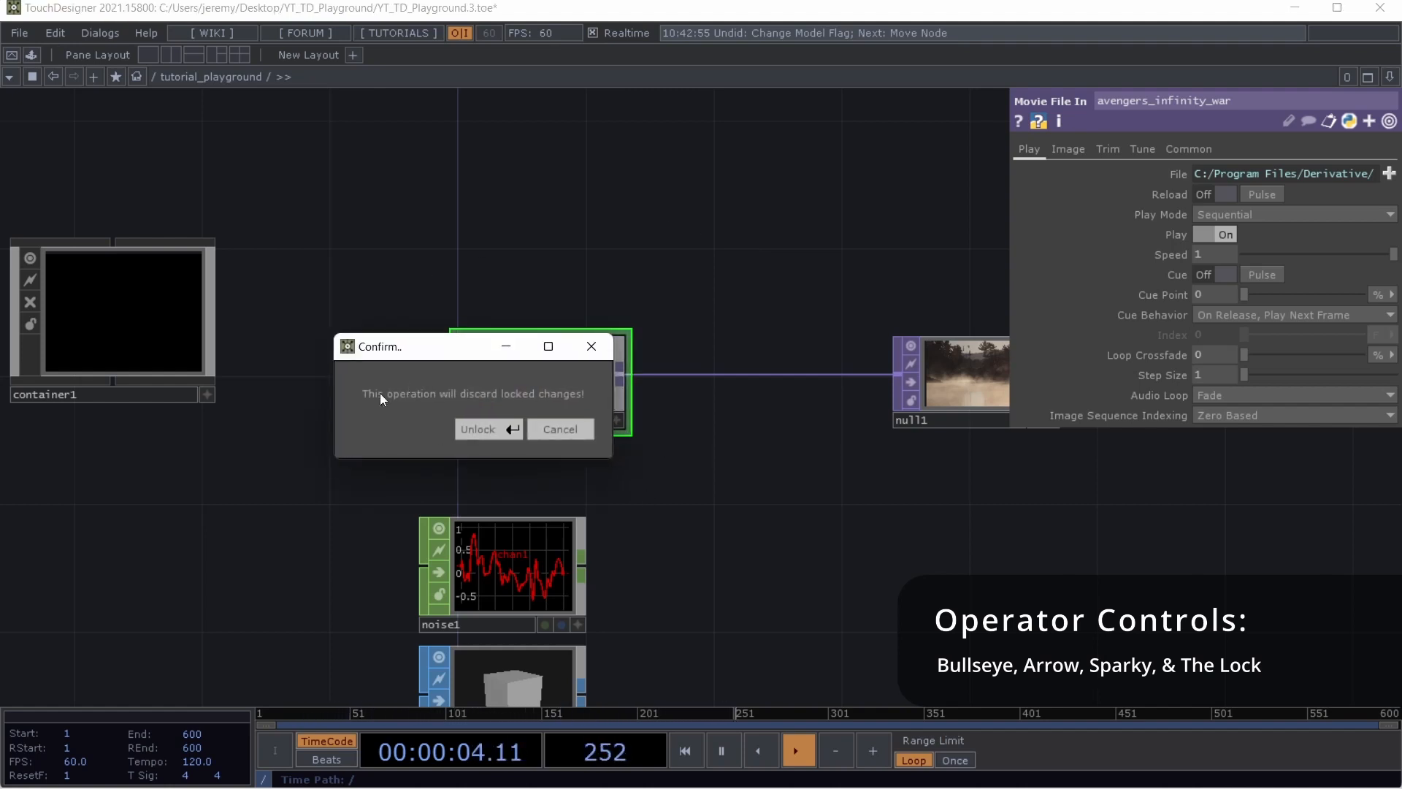
{"action": "left_click", "coordinate": [501, 432]}
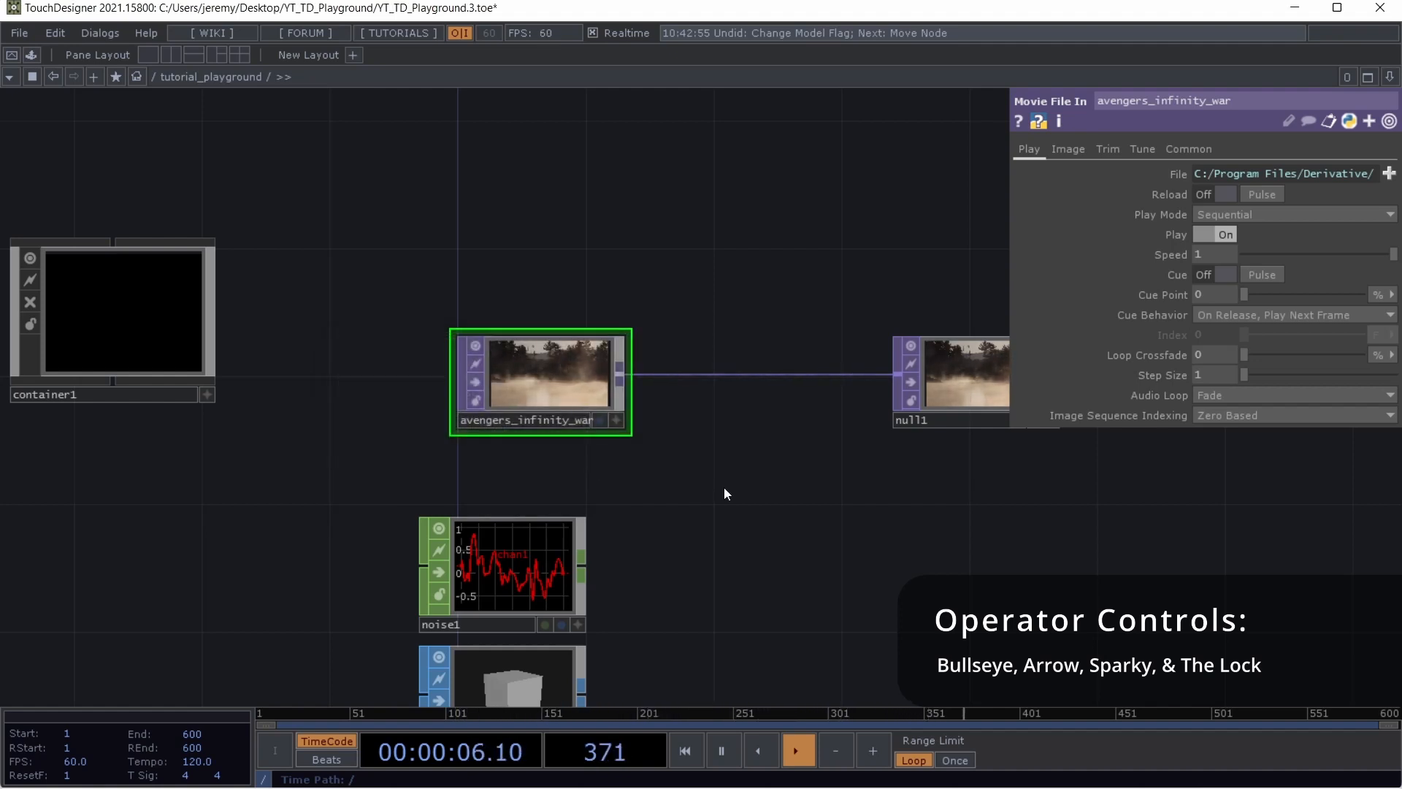
Move avengers_infinity_war and null1 up together in one row to clear space above noise1
{"action": "left_click_drag", "start_coordinate": [681, 458], "coordinate": [516, 435]}
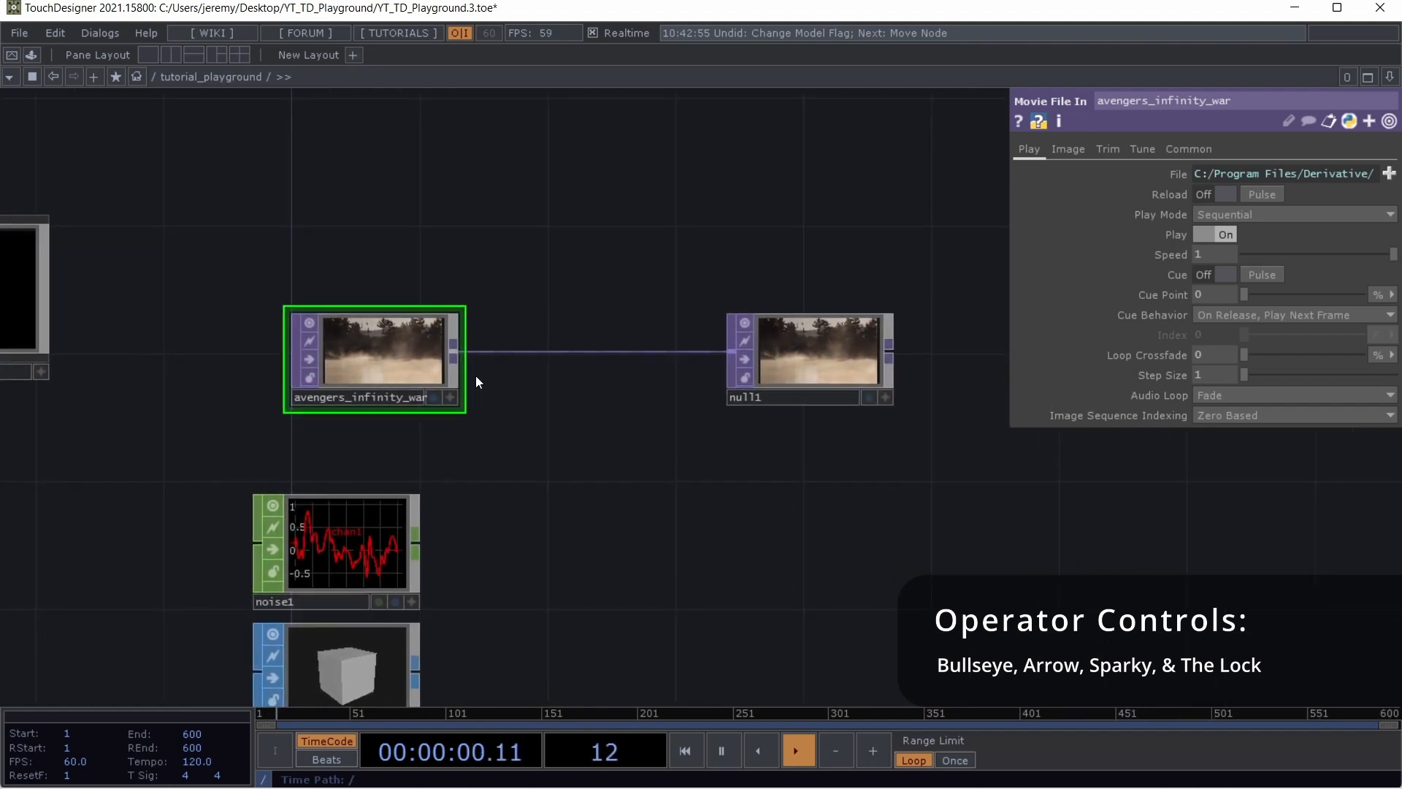
{"action": "left_click_drag", "start_coordinate": [387, 356], "coordinate": [465, 203]}
{"action": "left_click_drag", "start_coordinate": [821, 366], "coordinate": [822, 208]}
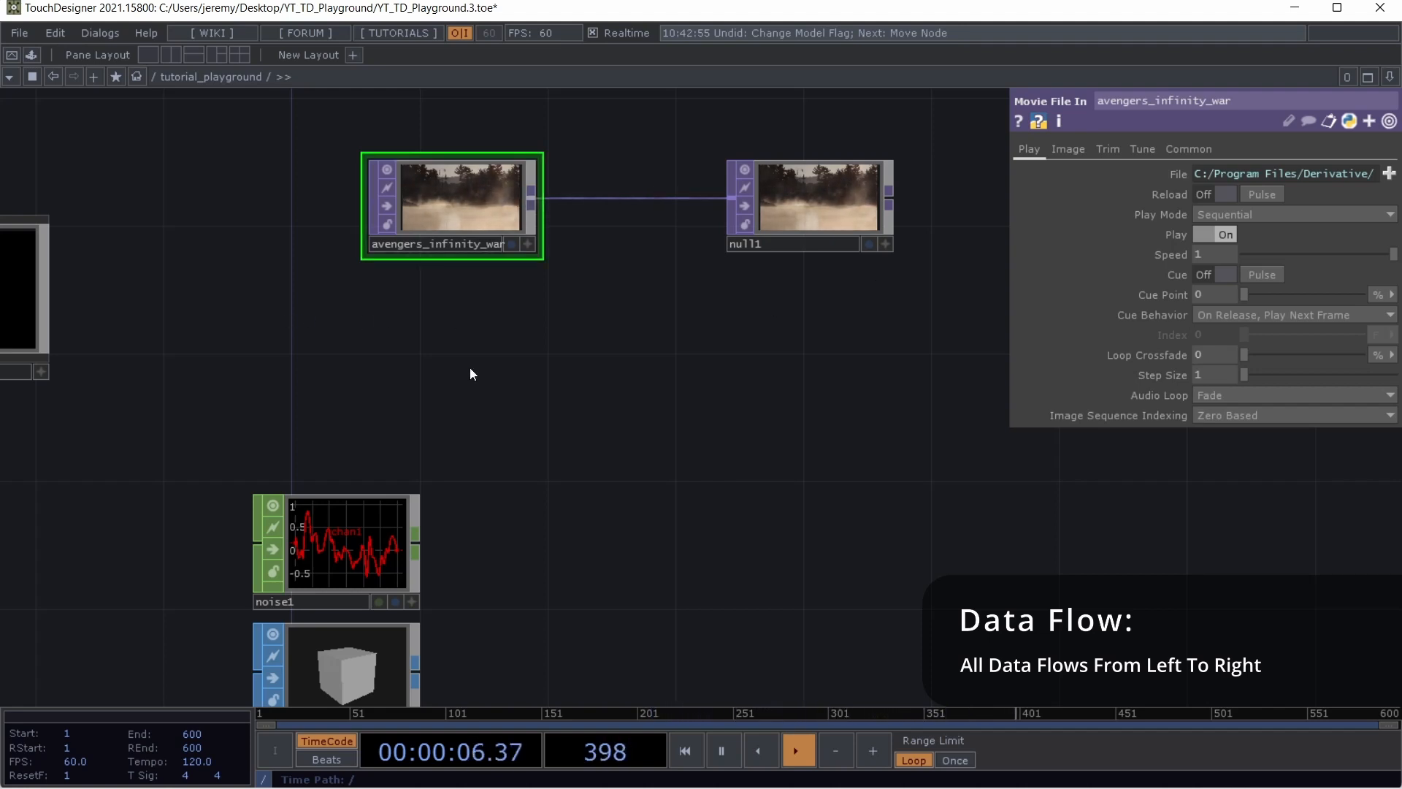
Add a Noise TOP directly below avengers_infinity_war
{"action": "key", "text": "Tab"}
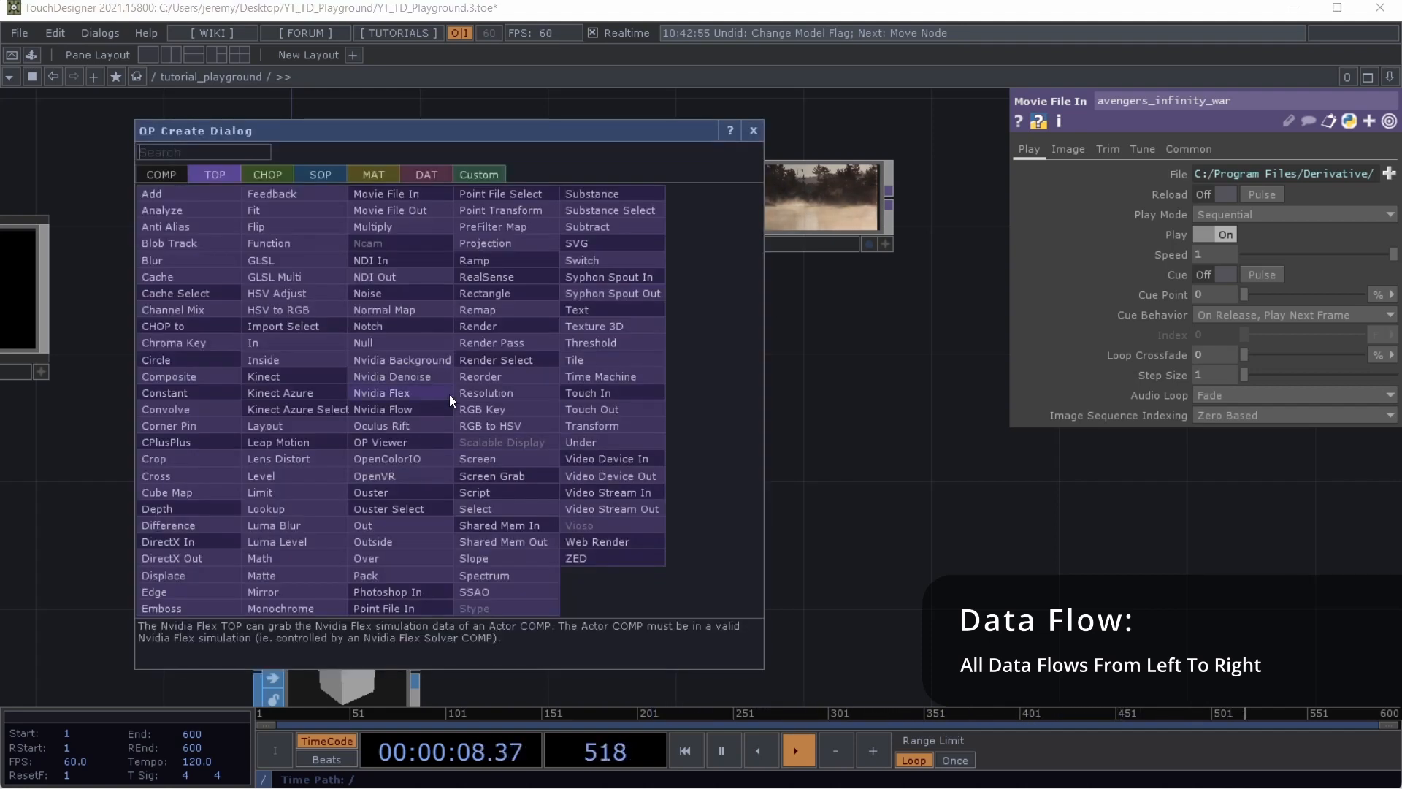
{"action": "type", "text": "noise"}
{"action": "key", "text": "Return"}
{"action": "left_click", "coordinate": [449, 395]}
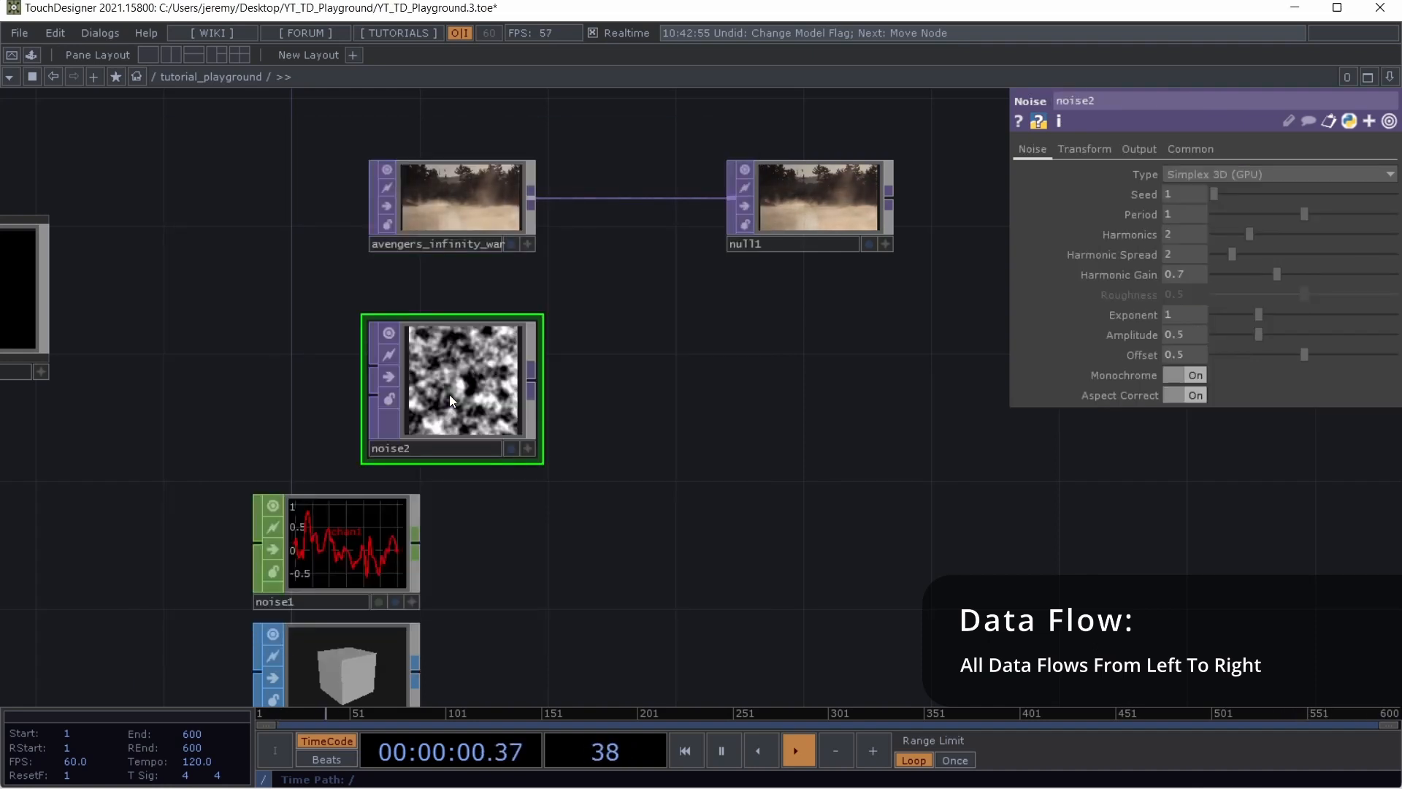
Add a Null TOP fed by noise2's output, and connect avengers_infinity_war to noise2's first input
{"action": "left_click", "coordinate": [531, 381]}
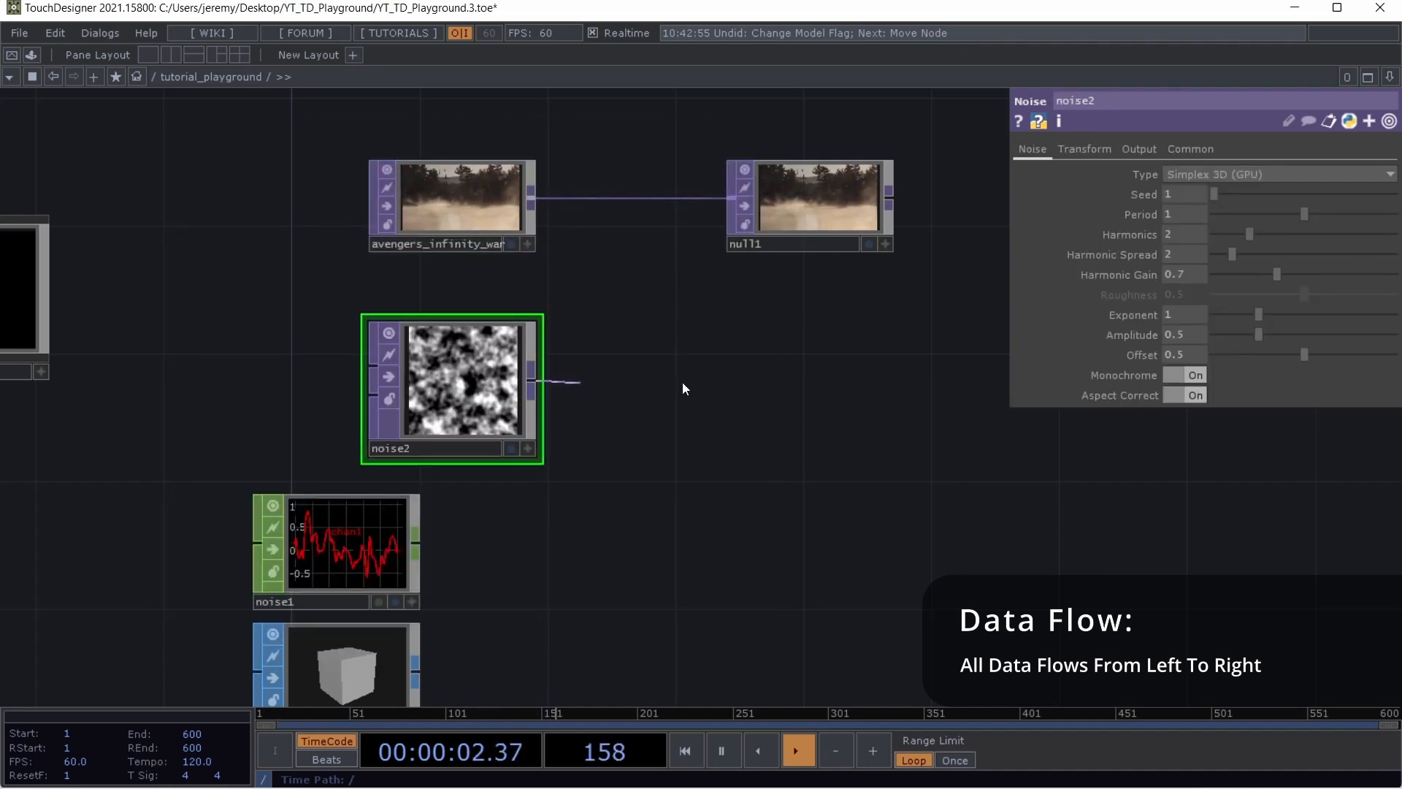
{"action": "left_click", "coordinate": [813, 387]}
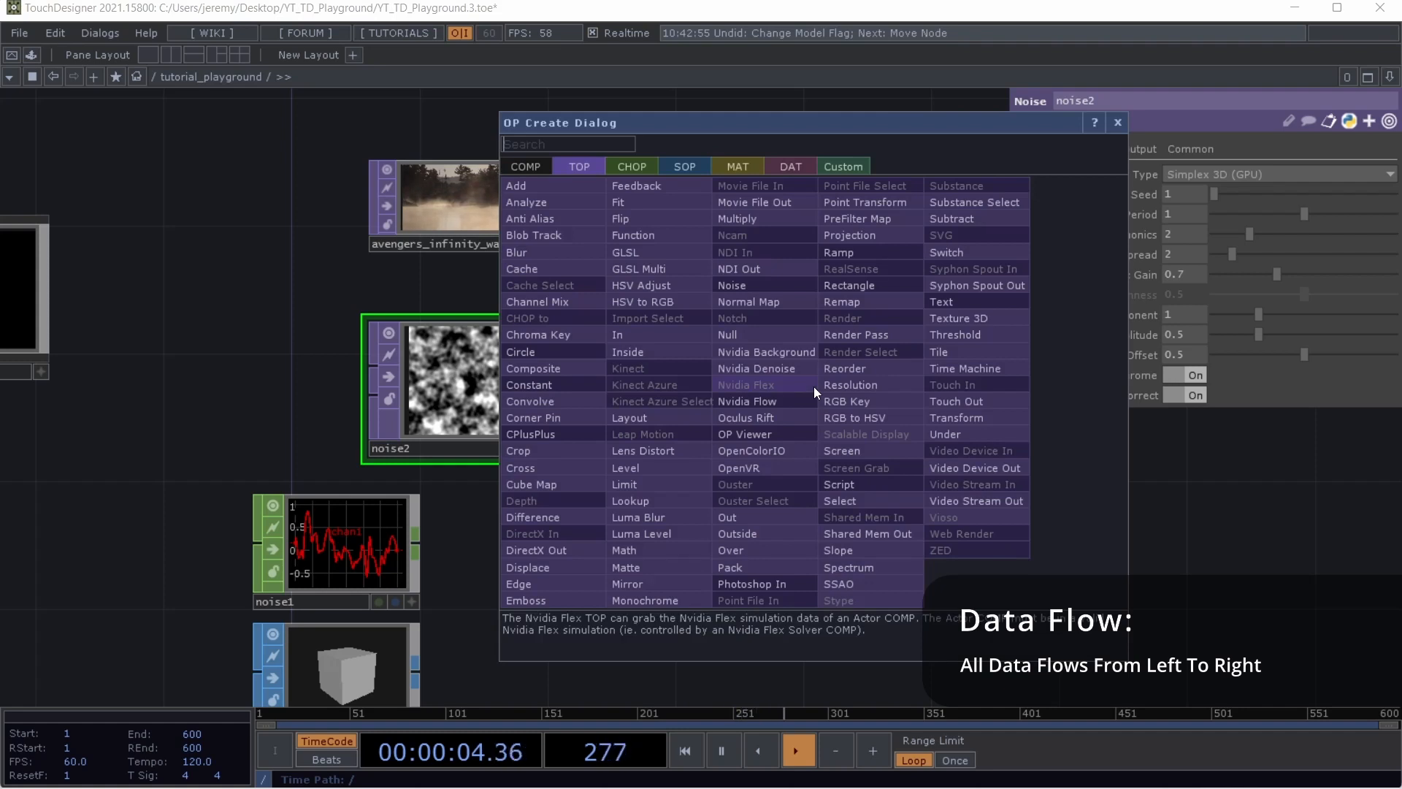
{"action": "type", "text": "null"}
{"action": "key", "text": "Return"}
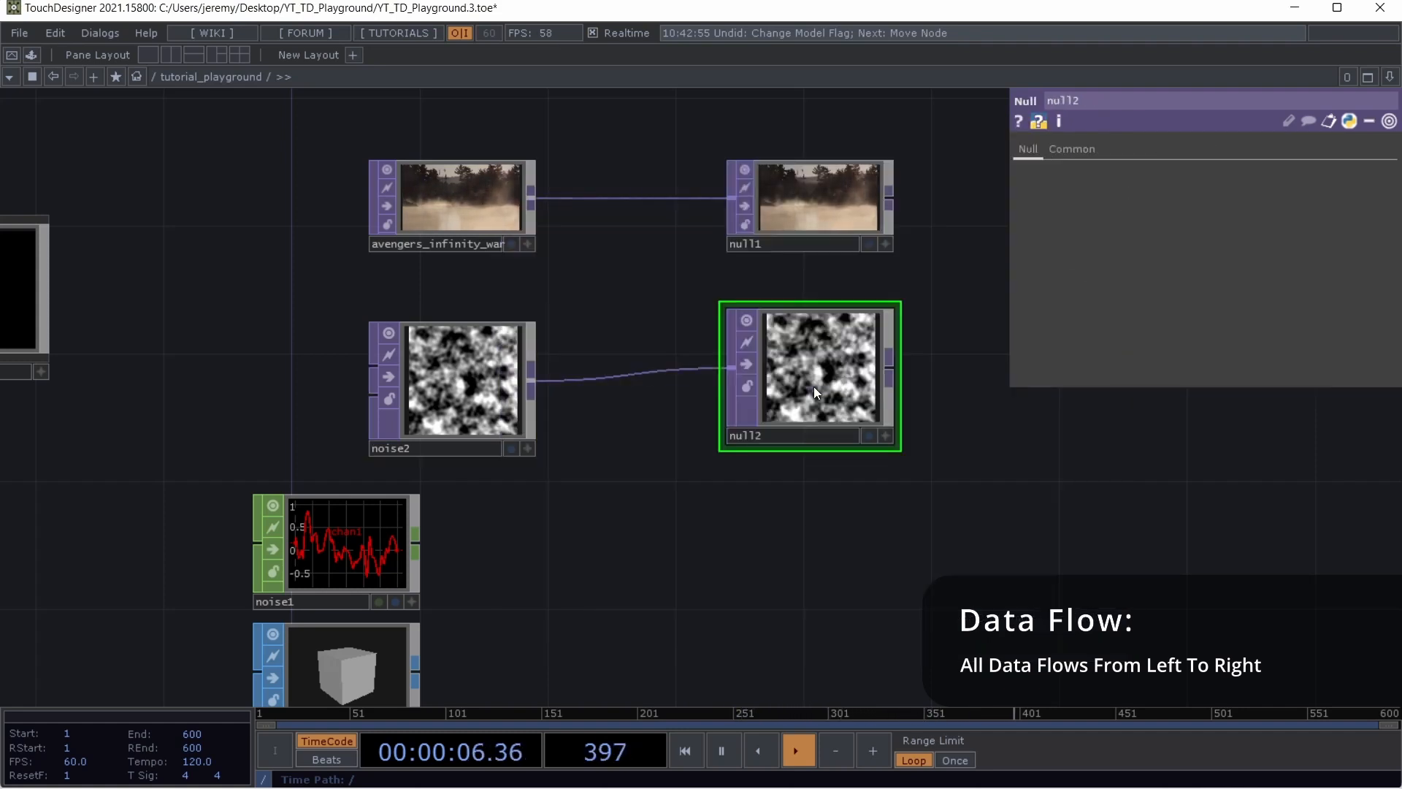
{"action": "left_click", "coordinate": [530, 196]}
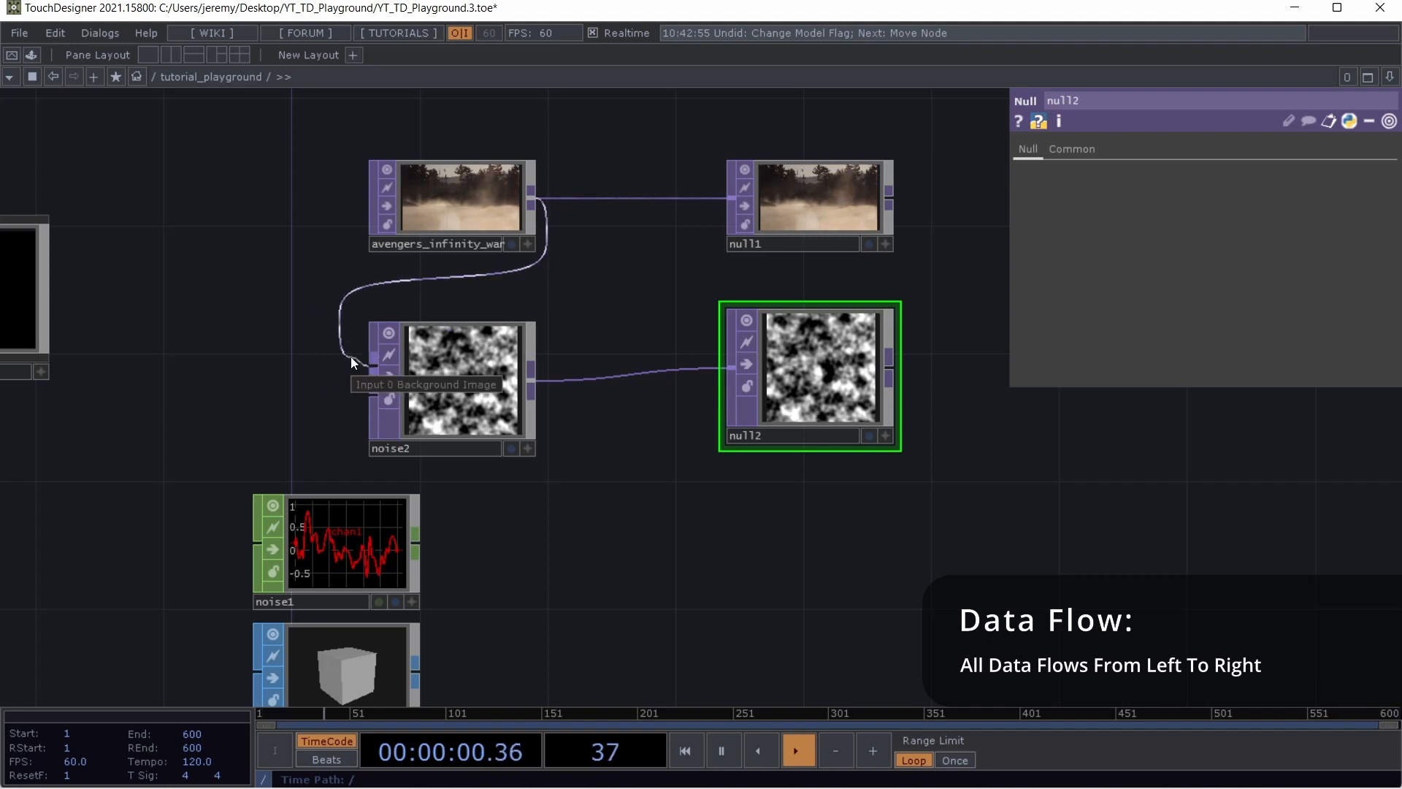
{"action": "left_click", "coordinate": [350, 357]}
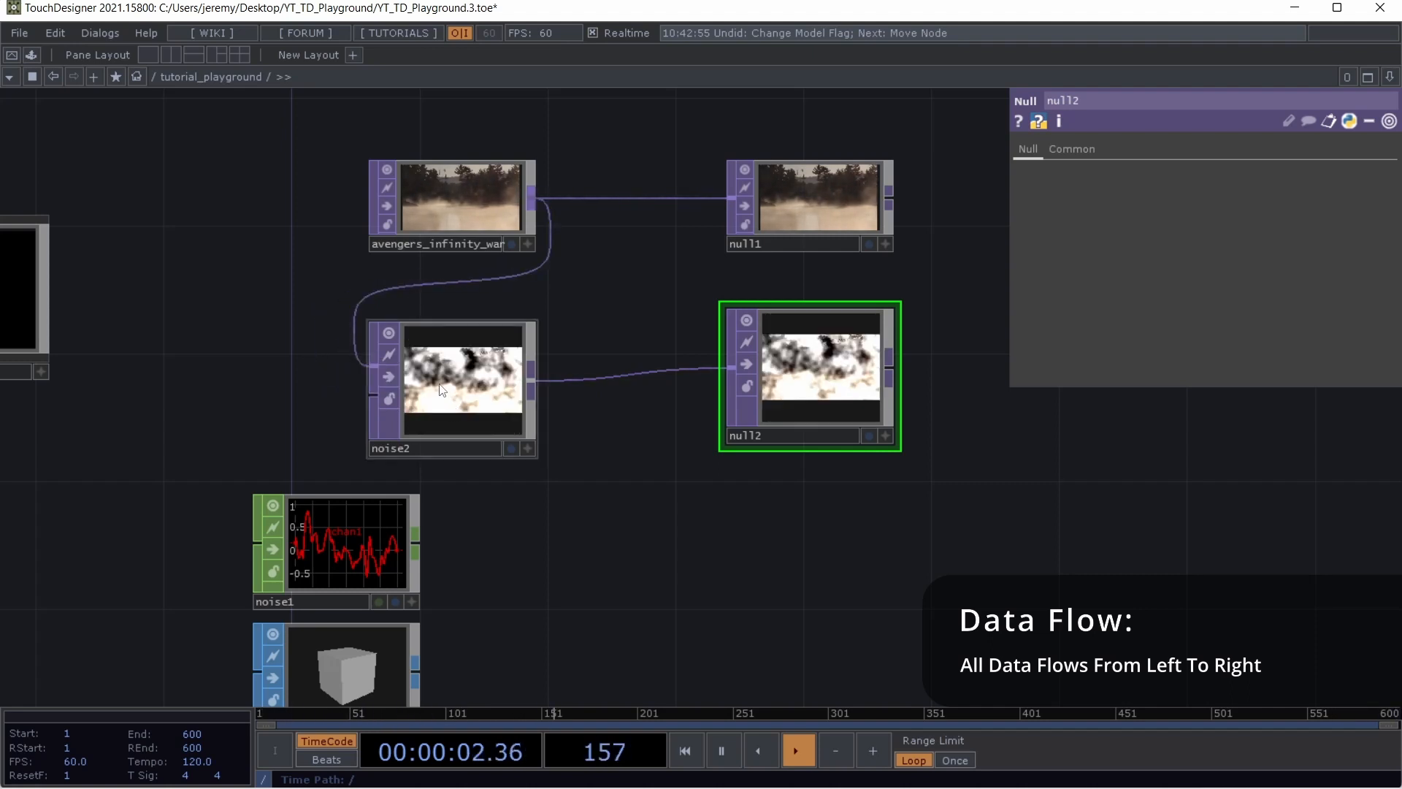
Disconnect null1 from avengers_infinity_war and delete null1
{"action": "mouse_move", "coordinate": [690, 195]}
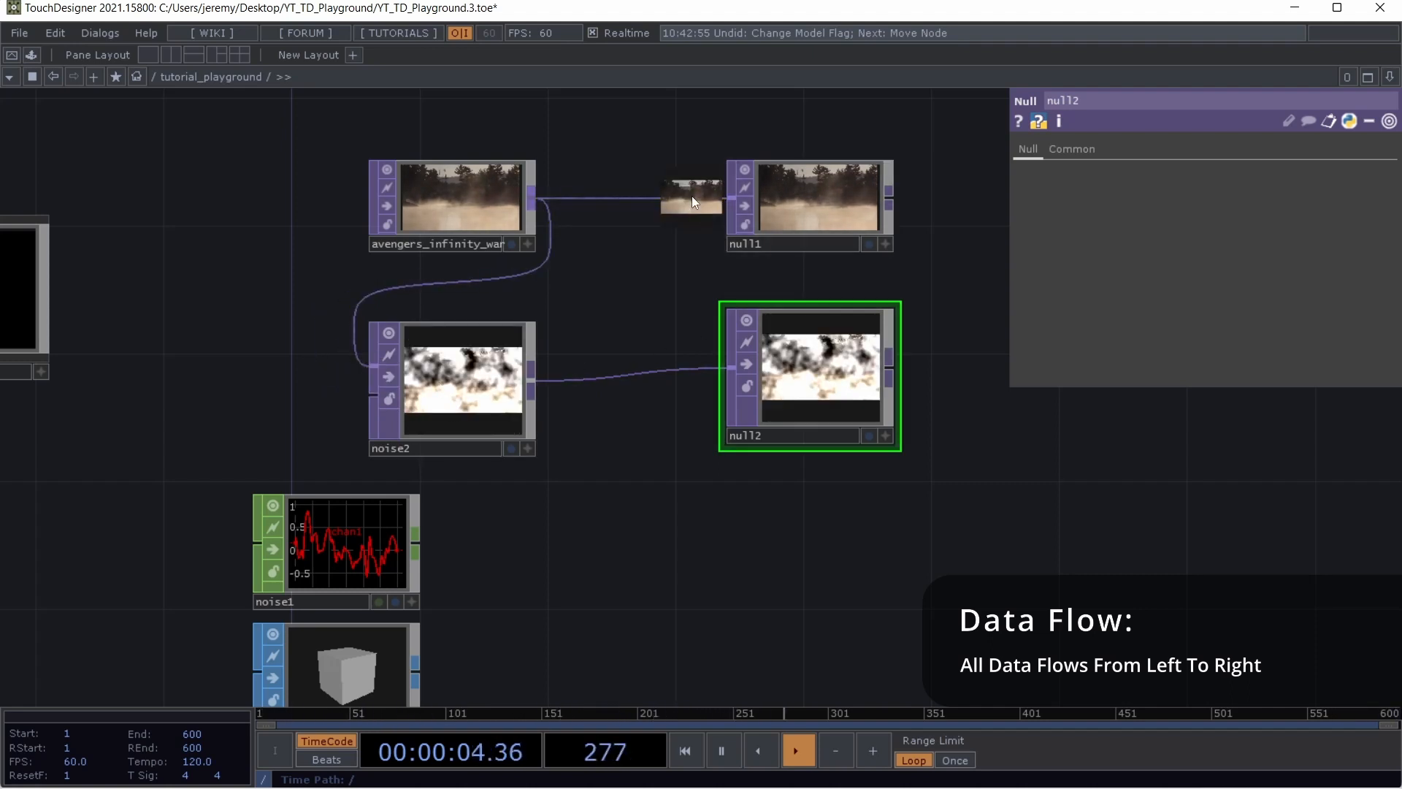
{"action": "right_click", "coordinate": [650, 196]}
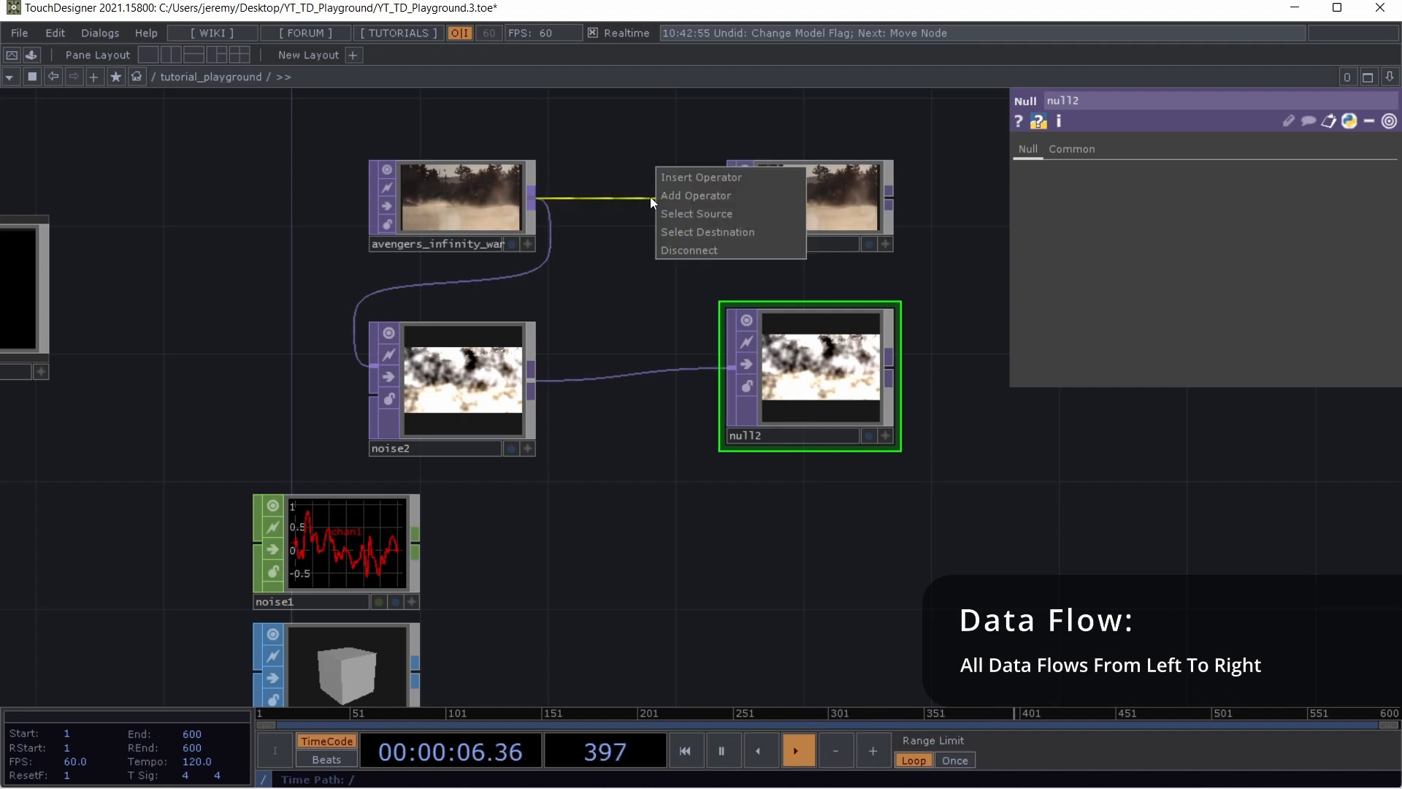
{"action": "left_click", "coordinate": [690, 251]}
{"action": "left_click", "coordinate": [777, 234]}
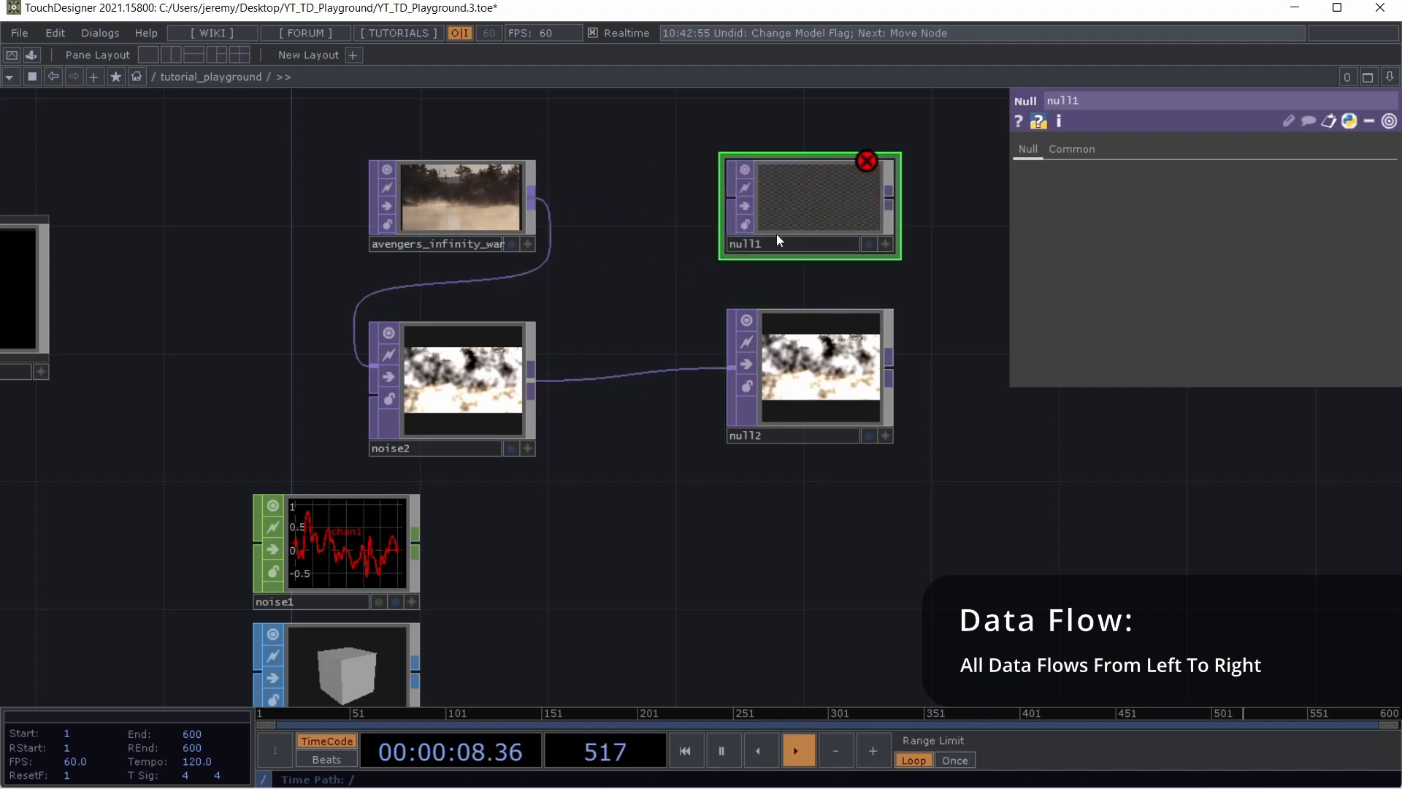
{"action": "key", "text": "Delete"}
Arrange avengers_infinity_war and noise2 in a left-to-right row leading into null2
{"action": "left_click_drag", "start_coordinate": [491, 203], "coordinate": [245, 391]}
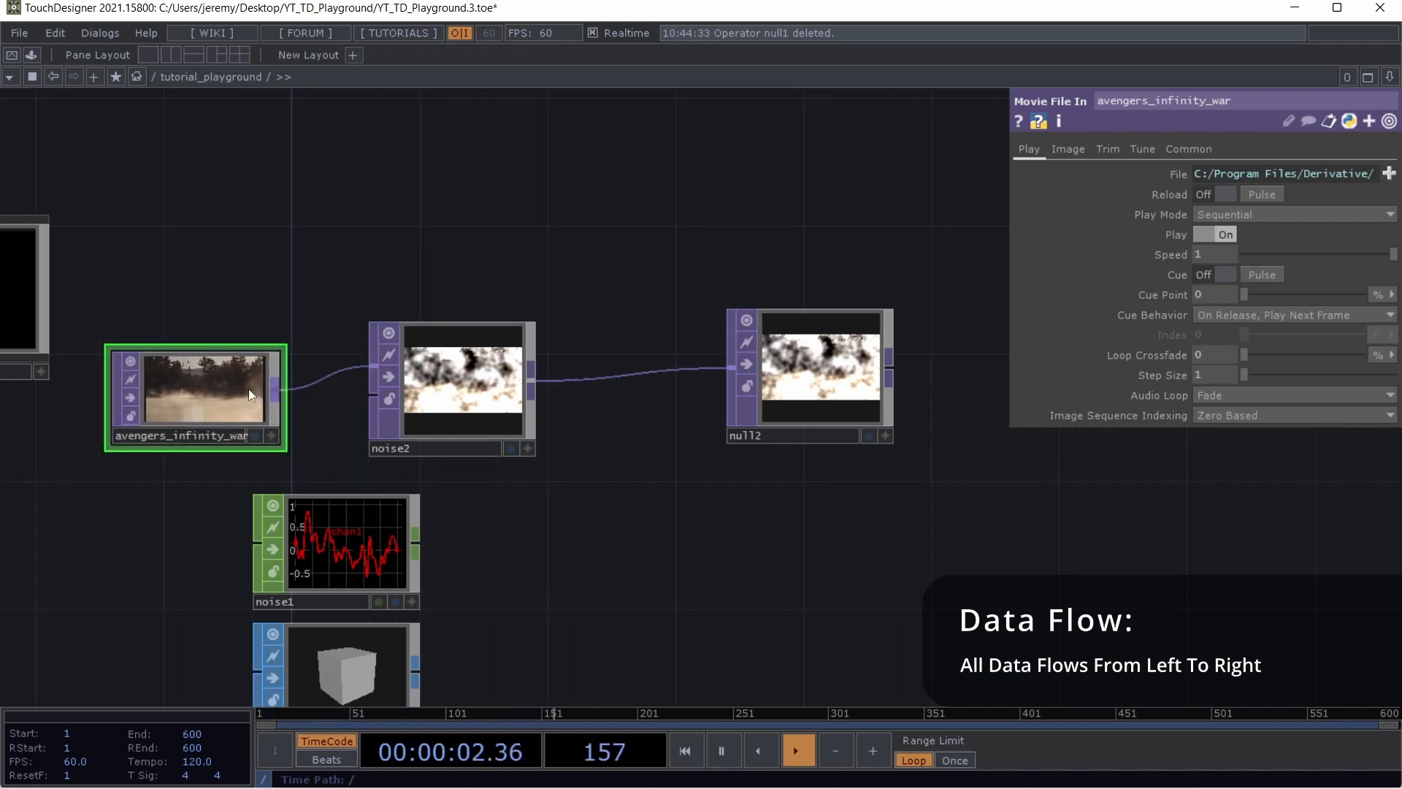
{"action": "left_click_drag", "start_coordinate": [230, 393], "coordinate": [223, 381]}
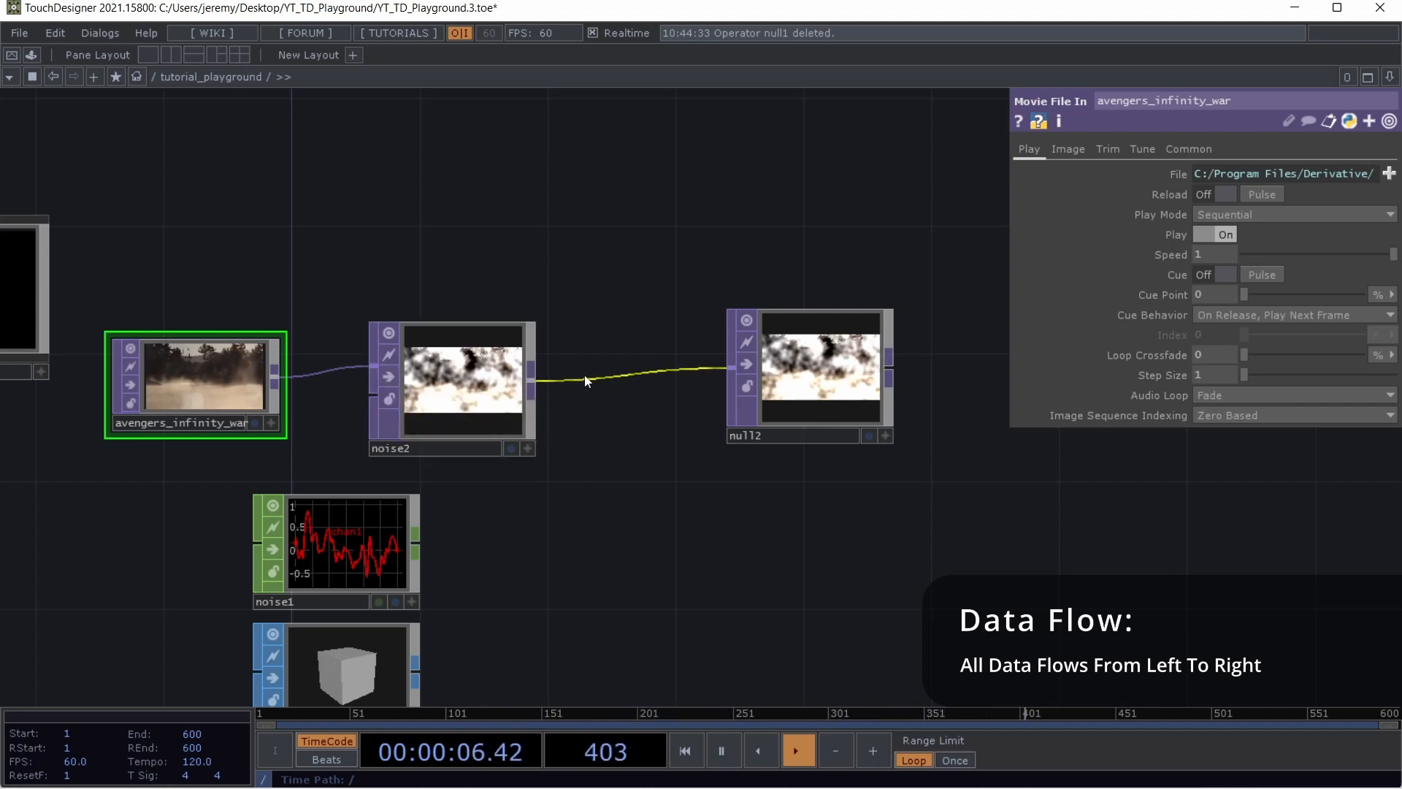
{"action": "left_click_drag", "start_coordinate": [471, 412], "coordinate": [586, 400]}
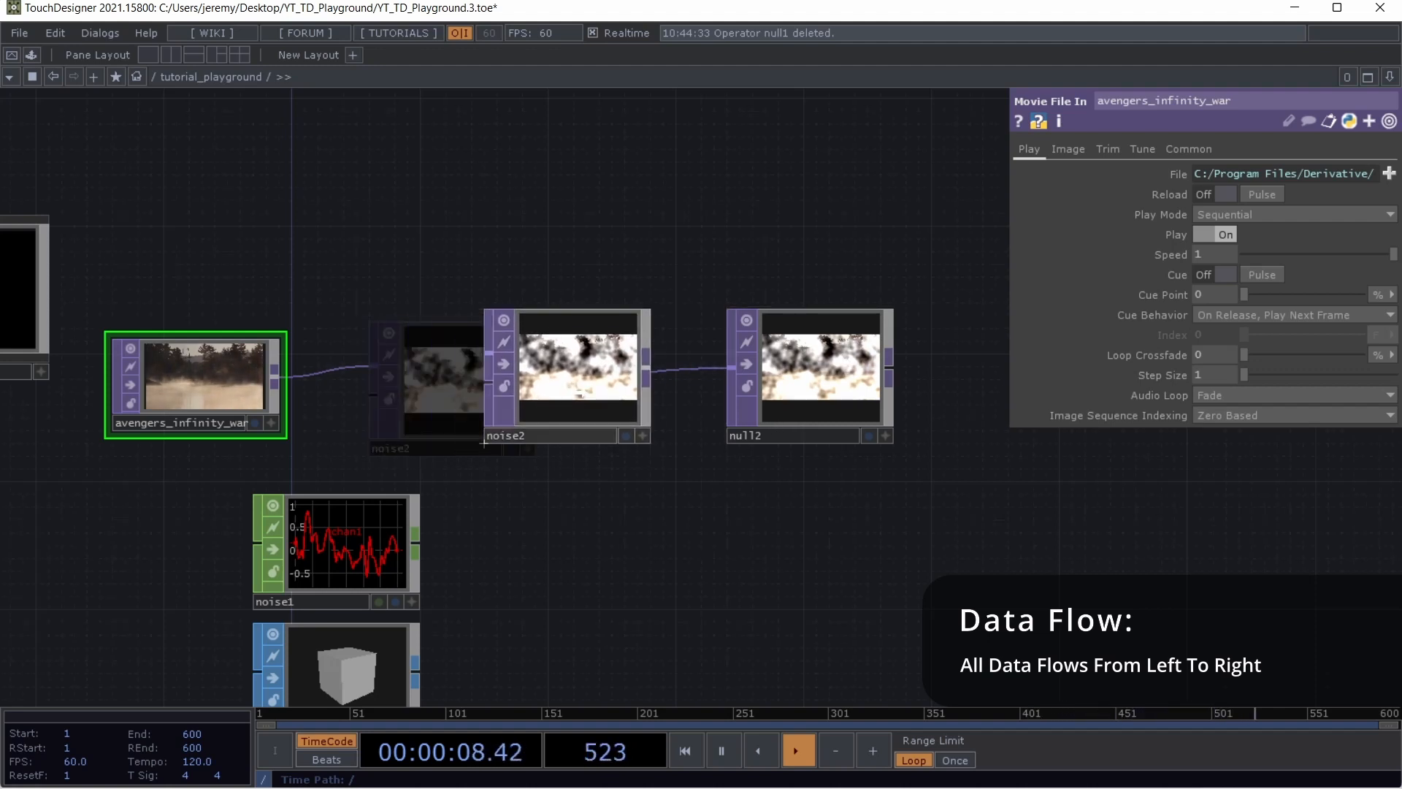
{"action": "left_click_drag", "start_coordinate": [237, 395], "coordinate": [358, 363]}
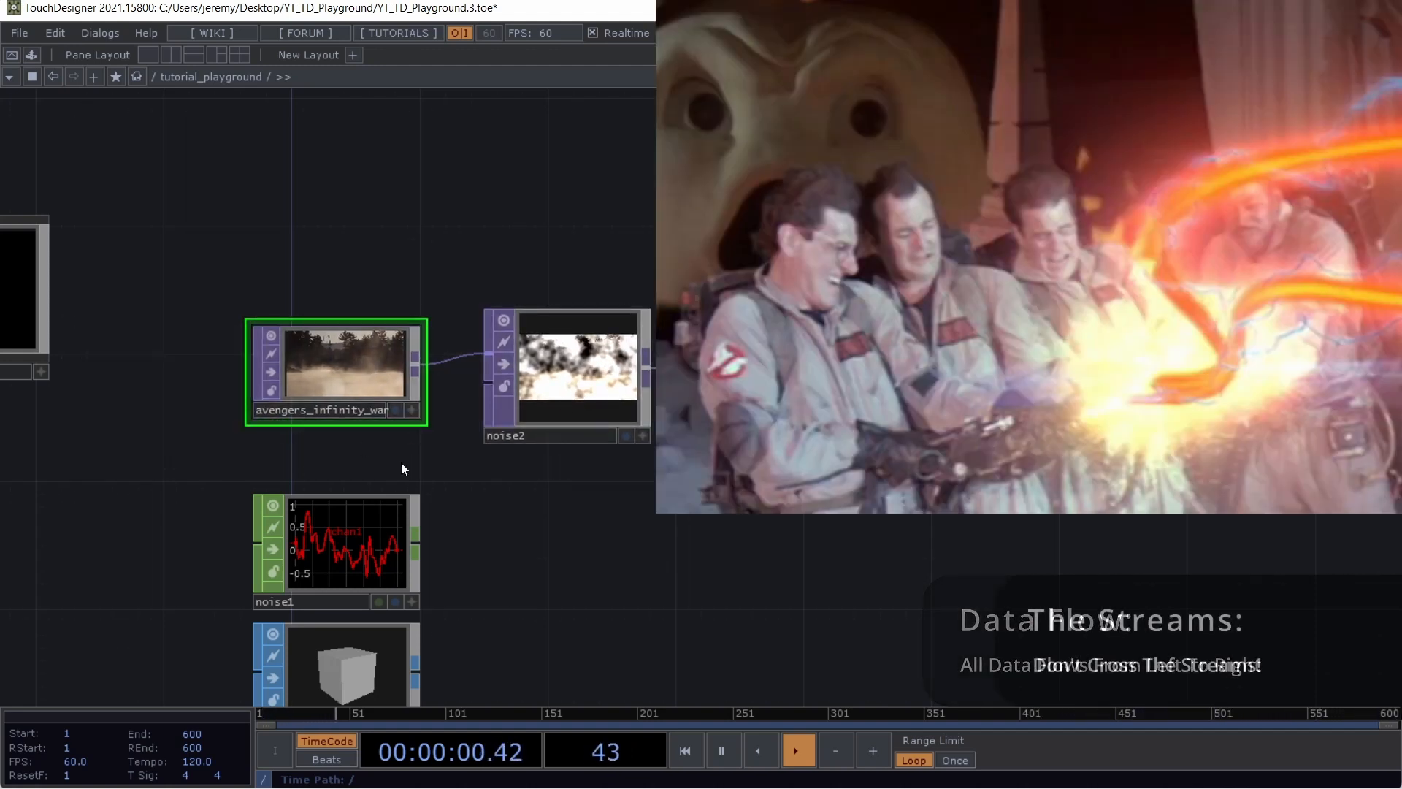
{"action": "left_click", "coordinate": [544, 374]}
Add a Null CHOP to the right of the noise1 CHOP, fed by noise1's output
{"action": "left_click_drag", "start_coordinate": [485, 573], "coordinate": [423, 367]}
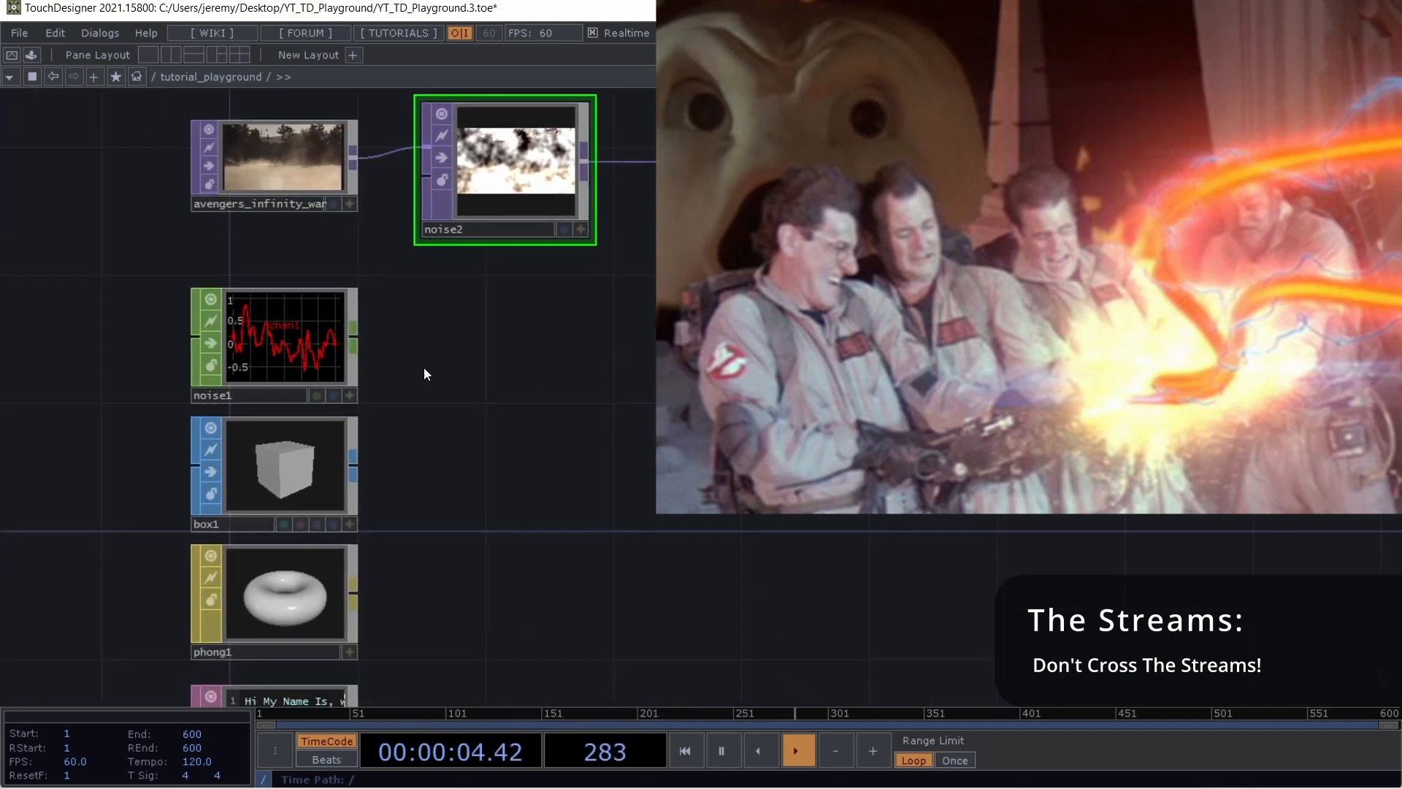
{"action": "left_click", "coordinate": [354, 338]}
{"action": "left_click", "coordinate": [527, 343]}
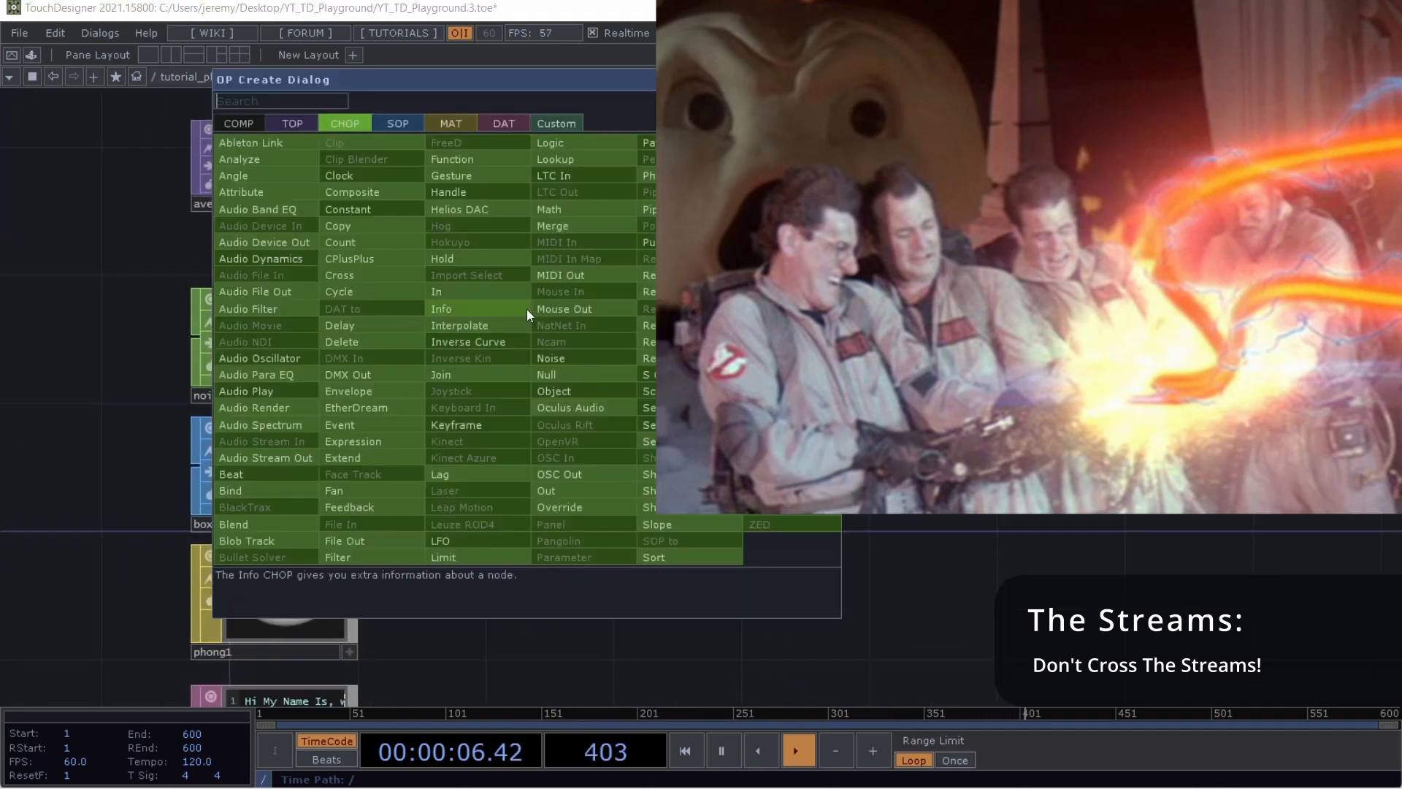
{"action": "left_click", "coordinate": [566, 369]}
{"action": "left_click", "coordinate": [653, 333]}
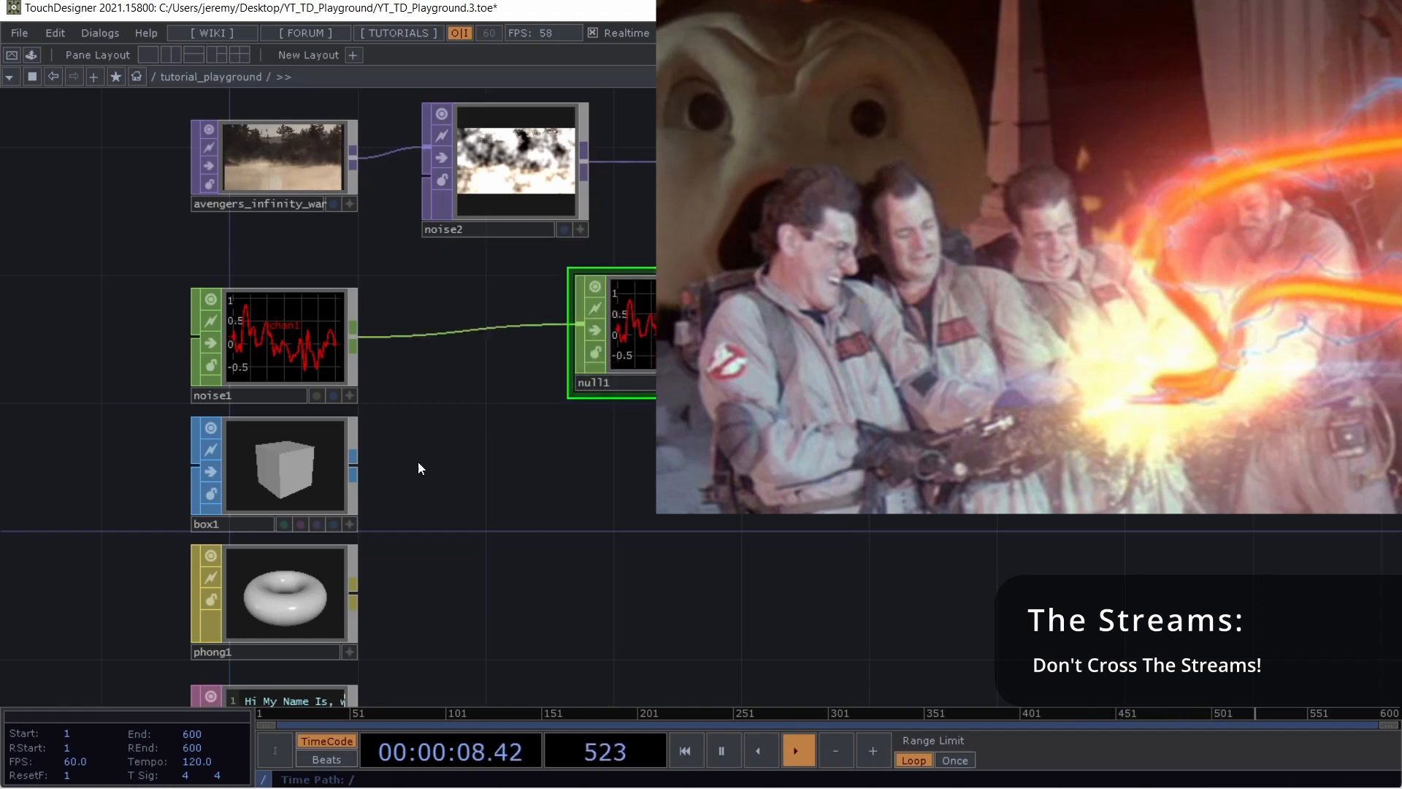
Add a Null SOP to the right of box1, fed by box1's output
{"action": "left_click", "coordinate": [353, 464]}
{"action": "left_click", "coordinate": [584, 480]}
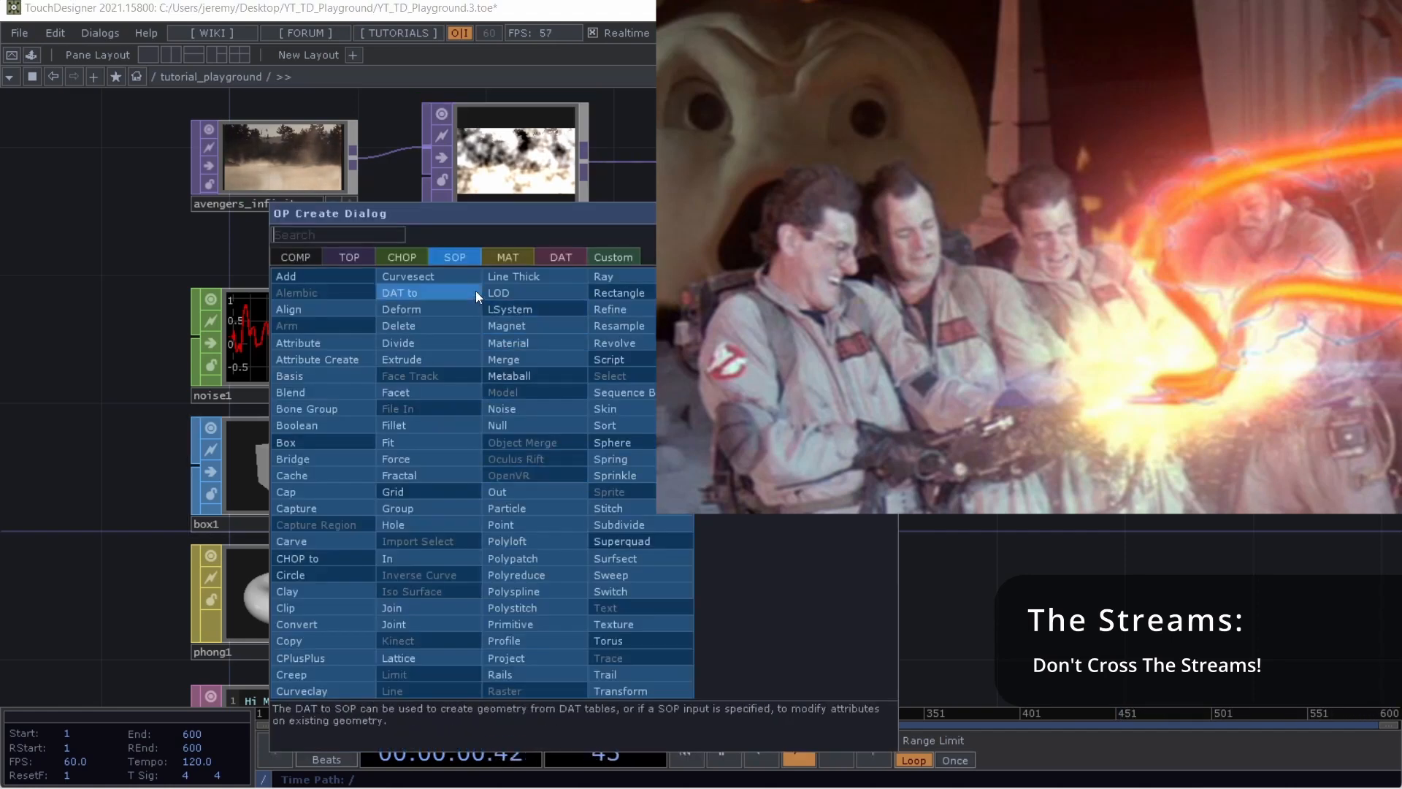
{"action": "left_click", "coordinate": [510, 419]}
{"action": "left_click", "coordinate": [660, 482]}
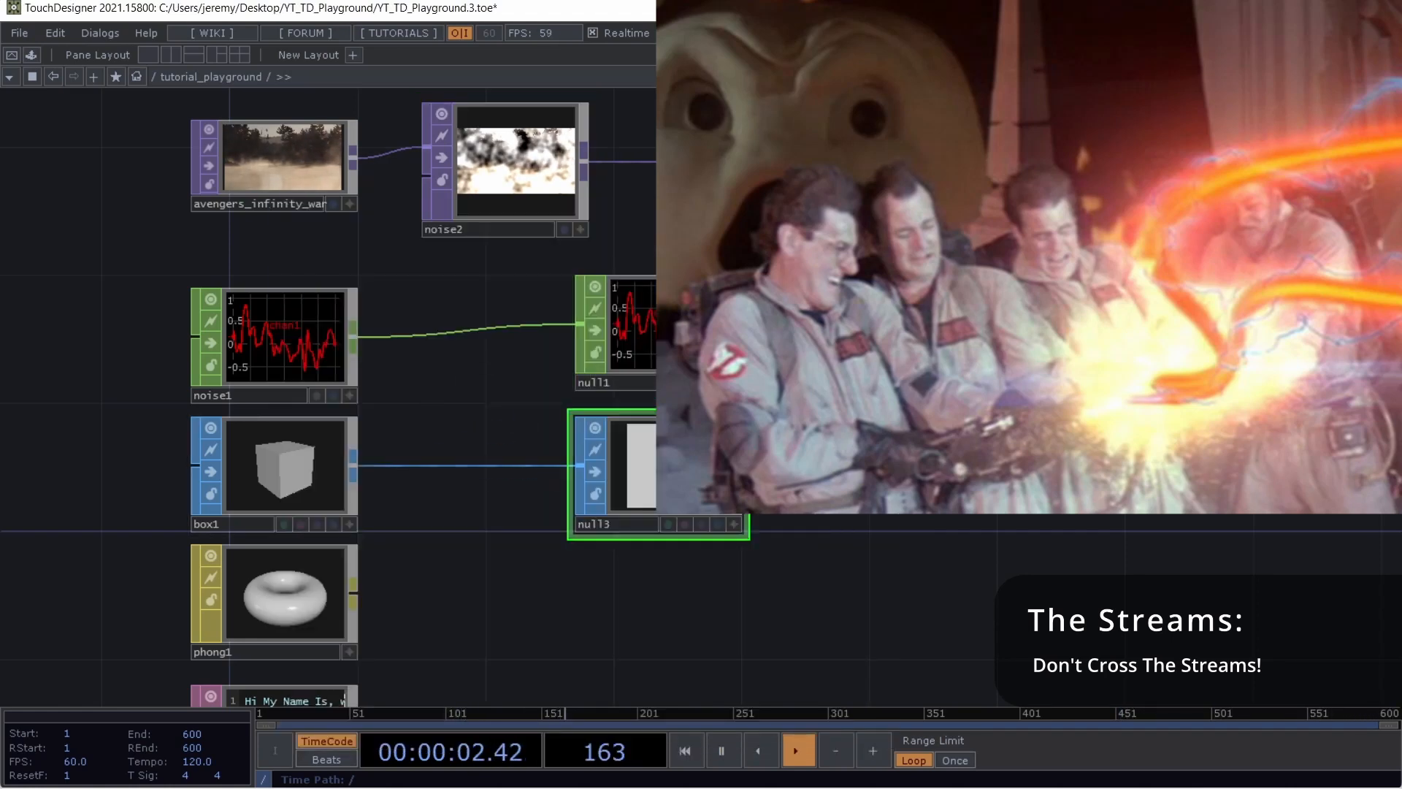
Add a Null MAT to the right of phong1, fed by phong1's output
{"action": "left_click_drag", "start_coordinate": [623, 545], "coordinate": [530, 338]}
{"action": "left_click", "coordinate": [261, 395]}
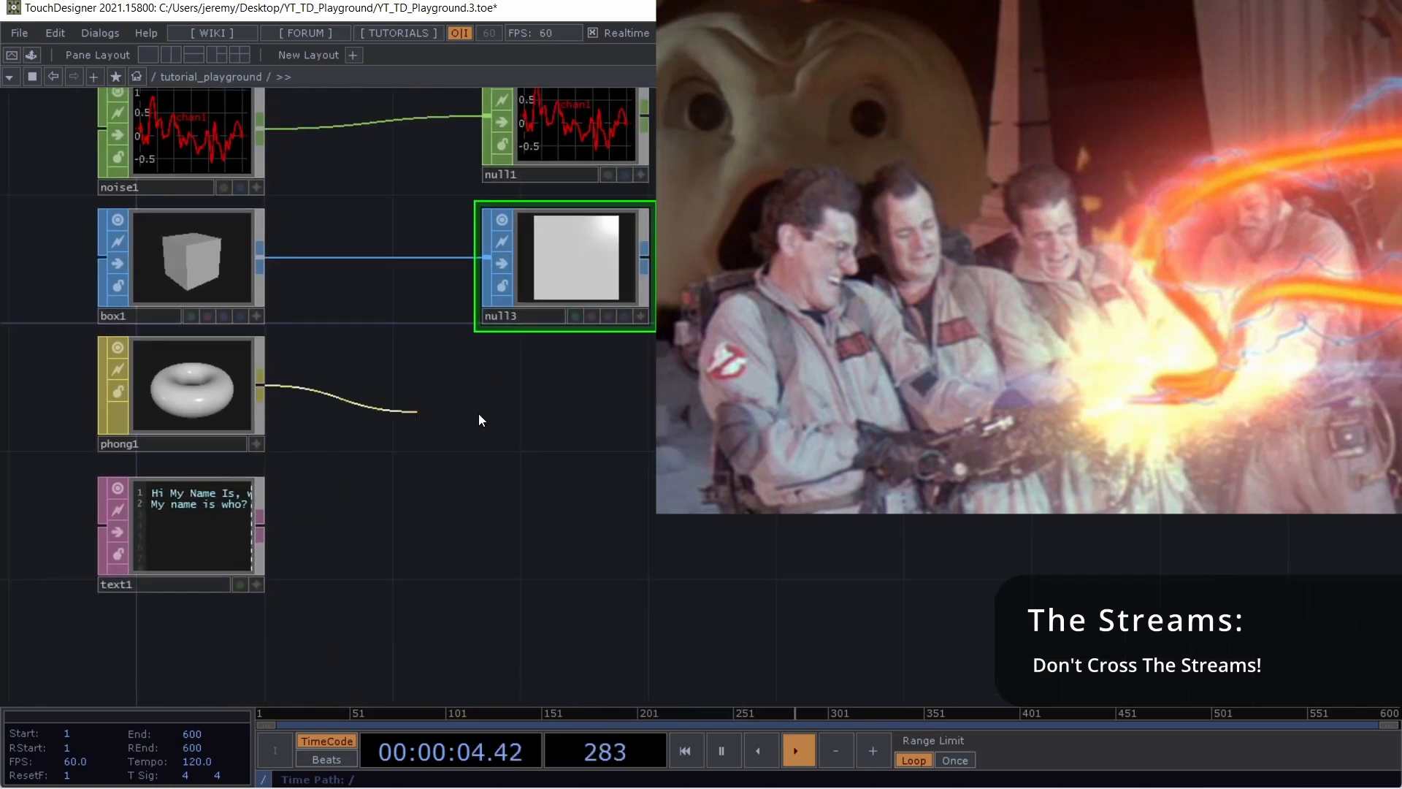
{"action": "left_click", "coordinate": [479, 412]}
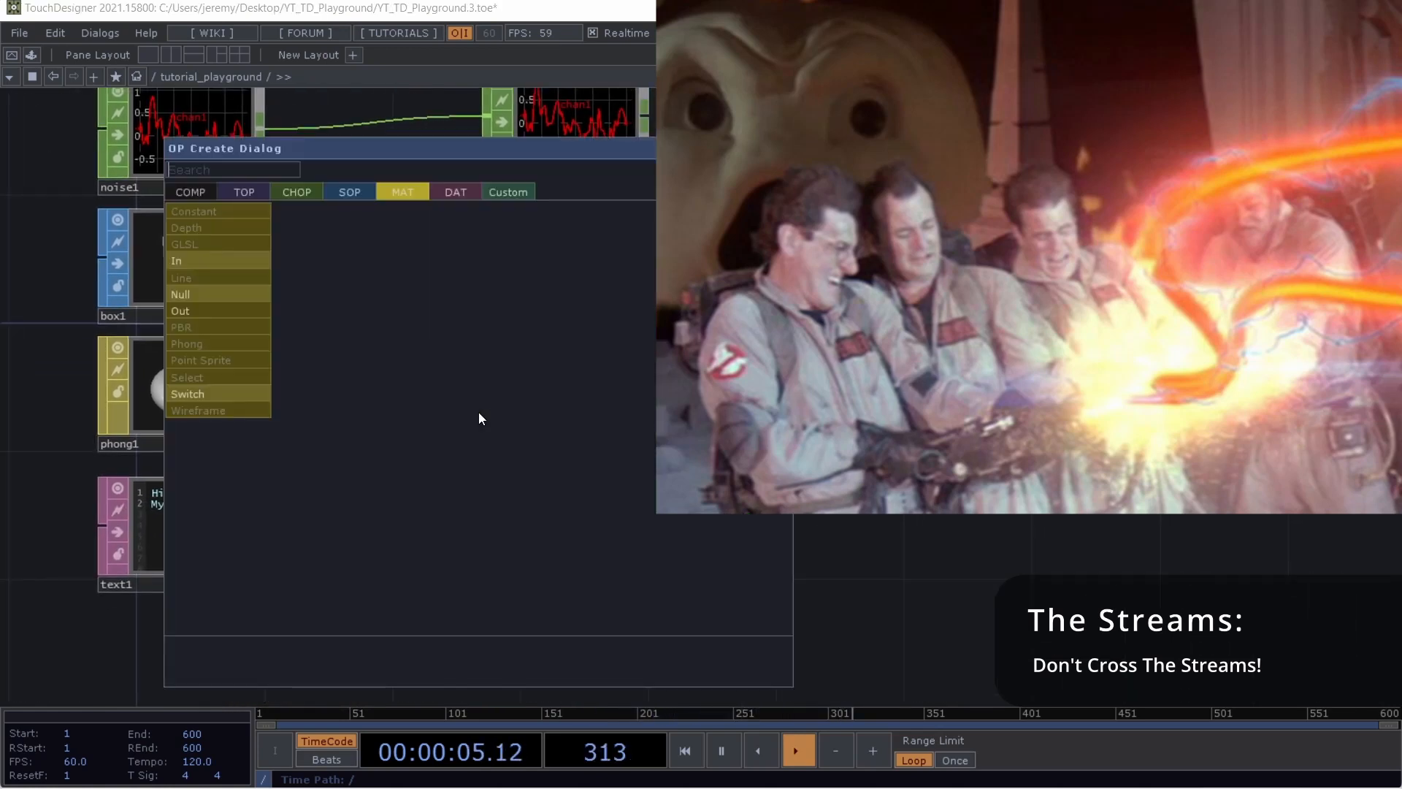
{"action": "left_click", "coordinate": [222, 296]}
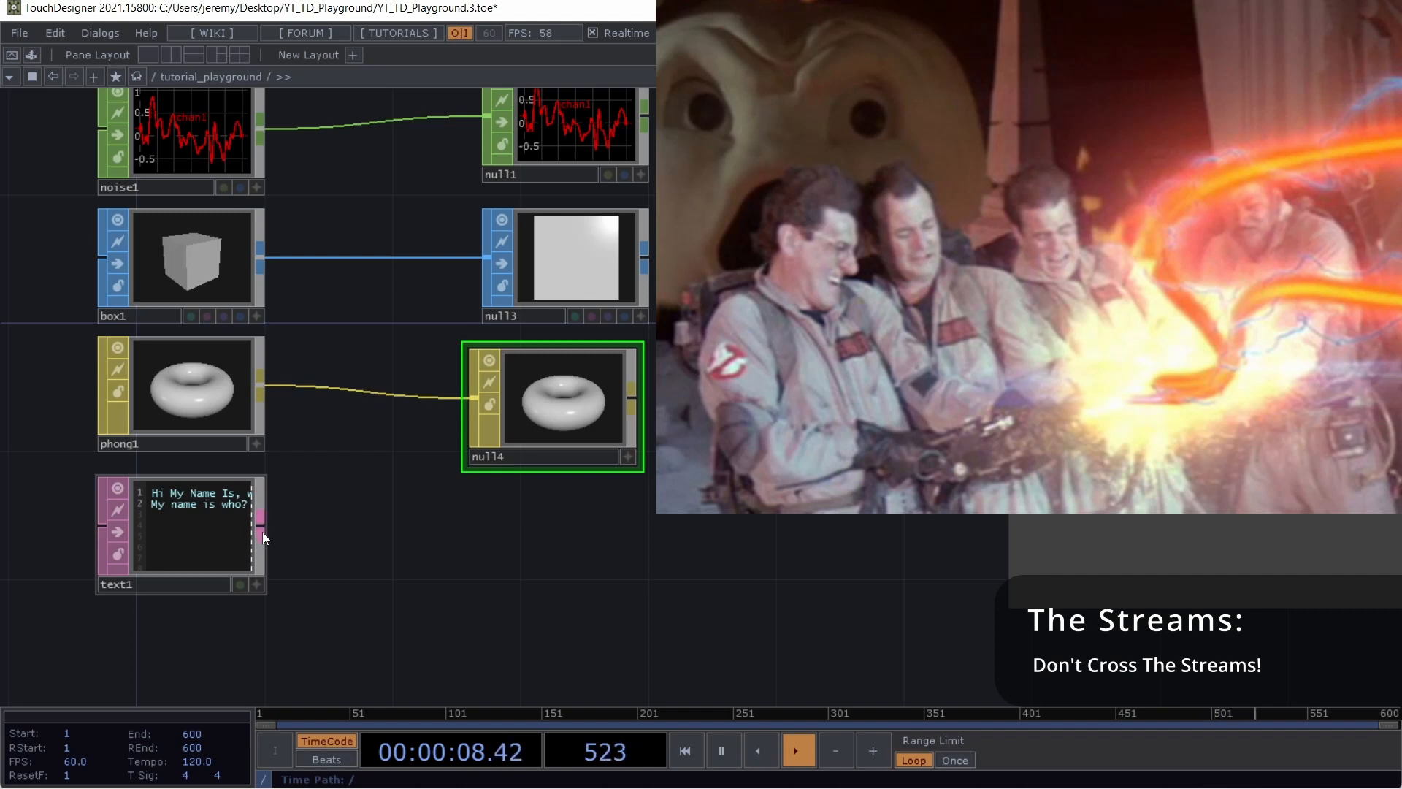
Add a Null DAT fed by text1, and try to connect text1's output to the Null CHOP's input
{"action": "left_click_drag", "start_coordinate": [260, 527], "coordinate": [567, 536]}
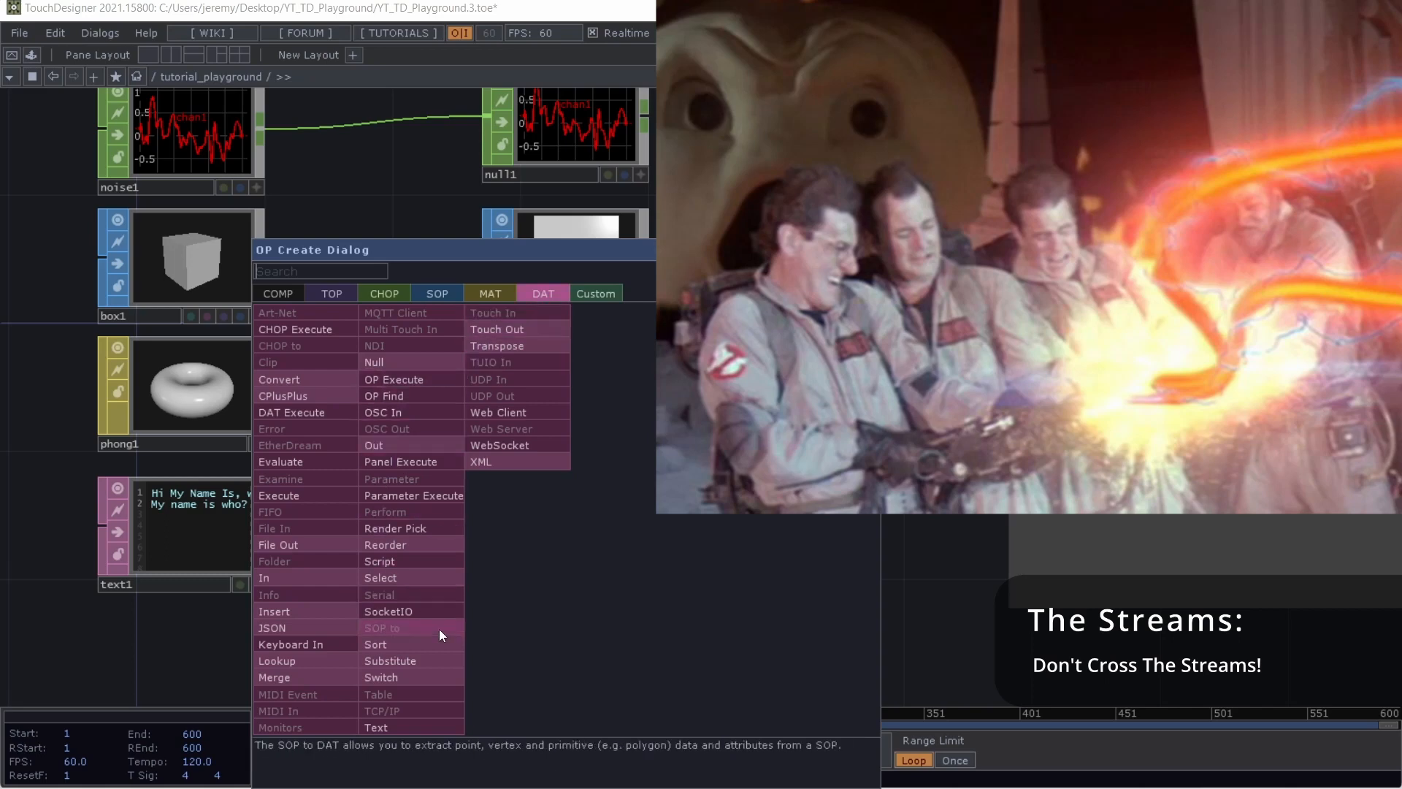
{"action": "left_click", "coordinate": [402, 362]}
{"action": "left_click", "coordinate": [525, 560]}
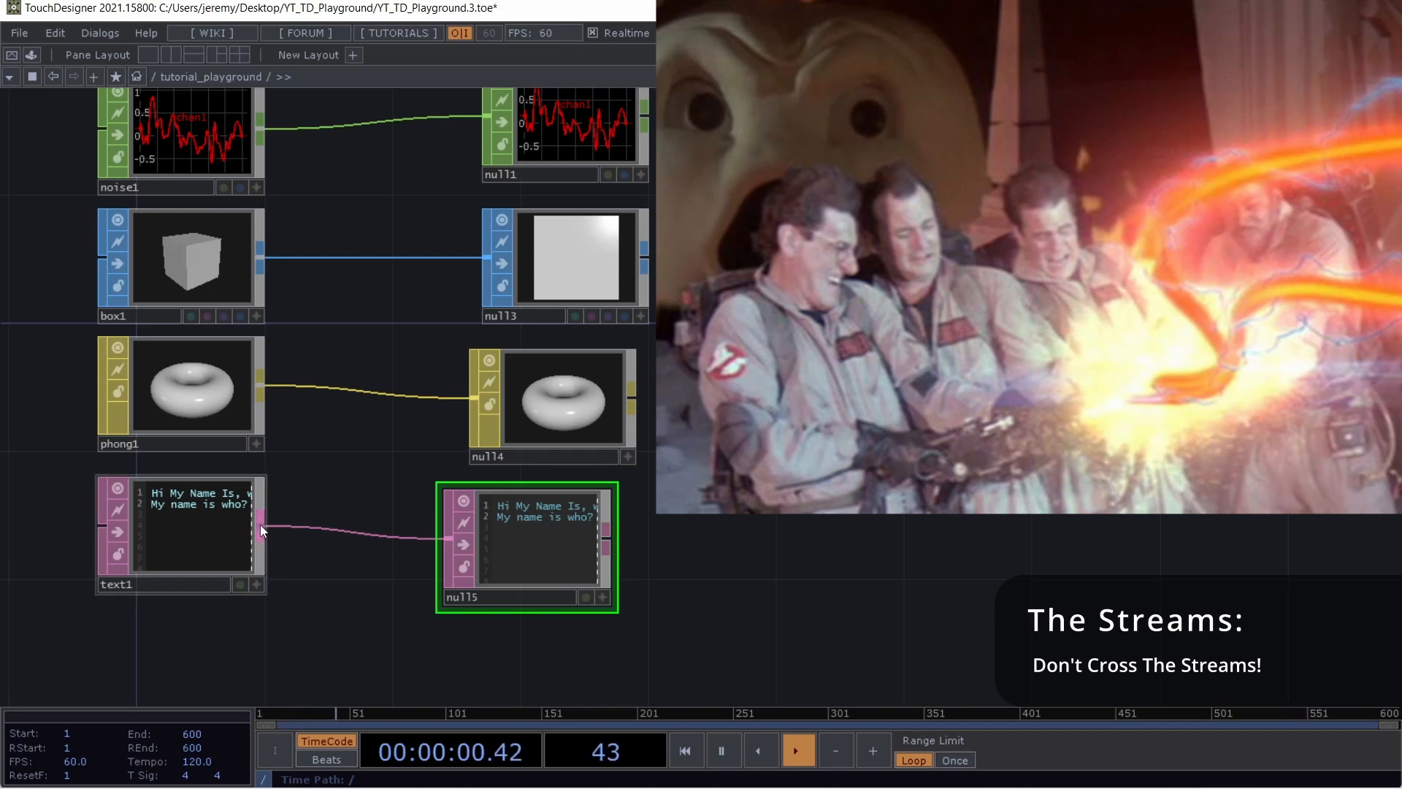
{"action": "left_click_drag", "start_coordinate": [260, 524], "coordinate": [488, 116]}
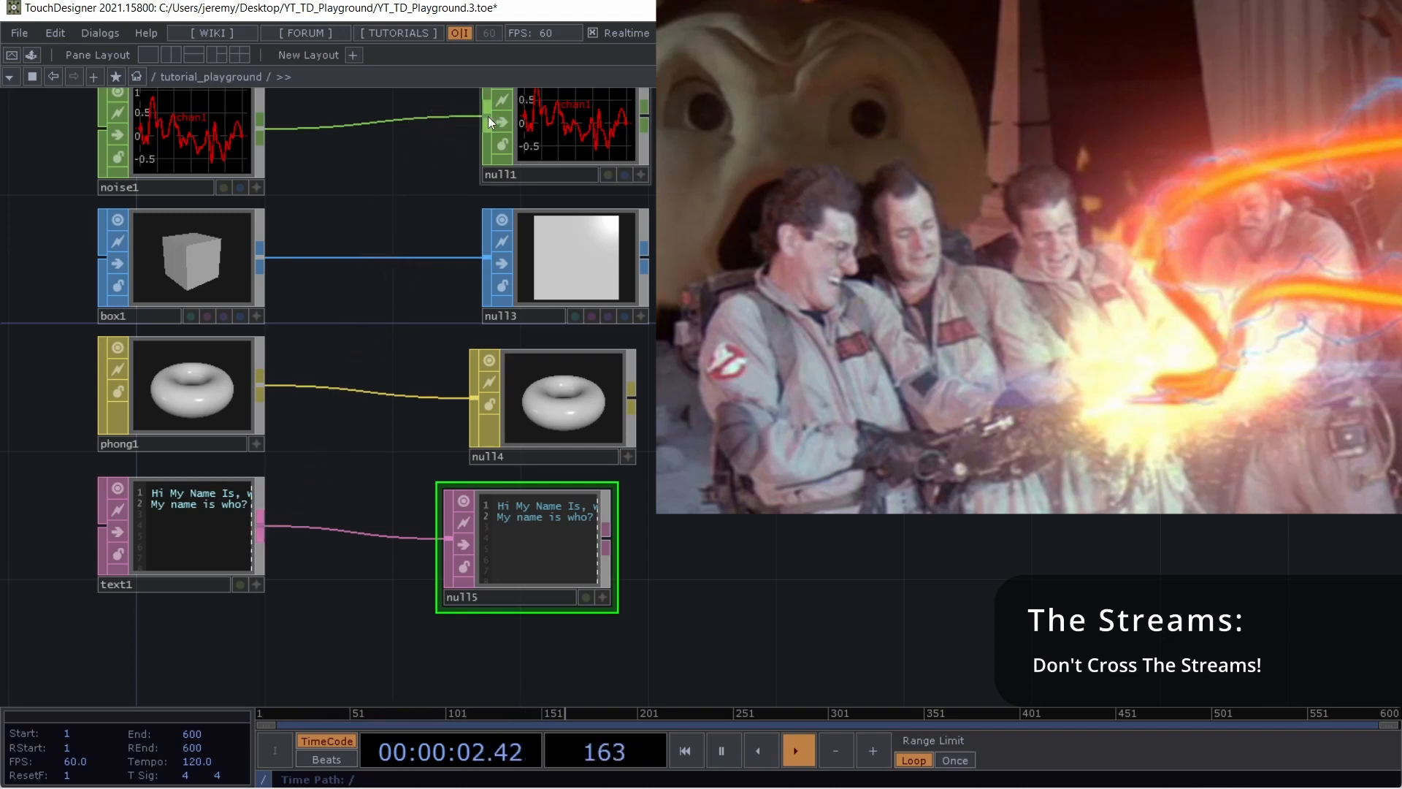
Select every operator in the tutorial_playground network and delete them all
{"action": "scroll", "coordinate": [756, 328], "scroll_direction": "down", "scroll_amount": 5}
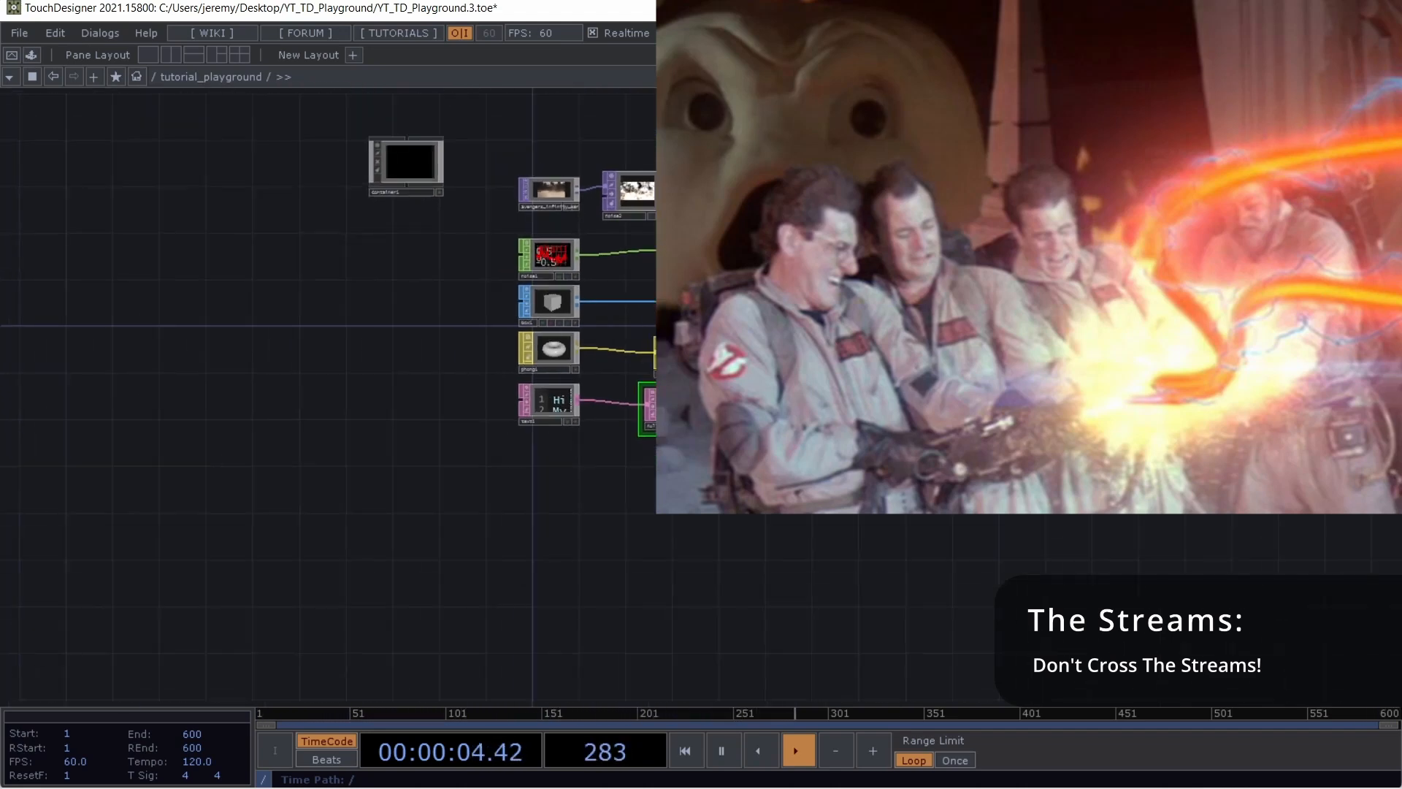
{"action": "left_click_drag", "start_coordinate": [803, 205], "coordinate": [859, 307]}
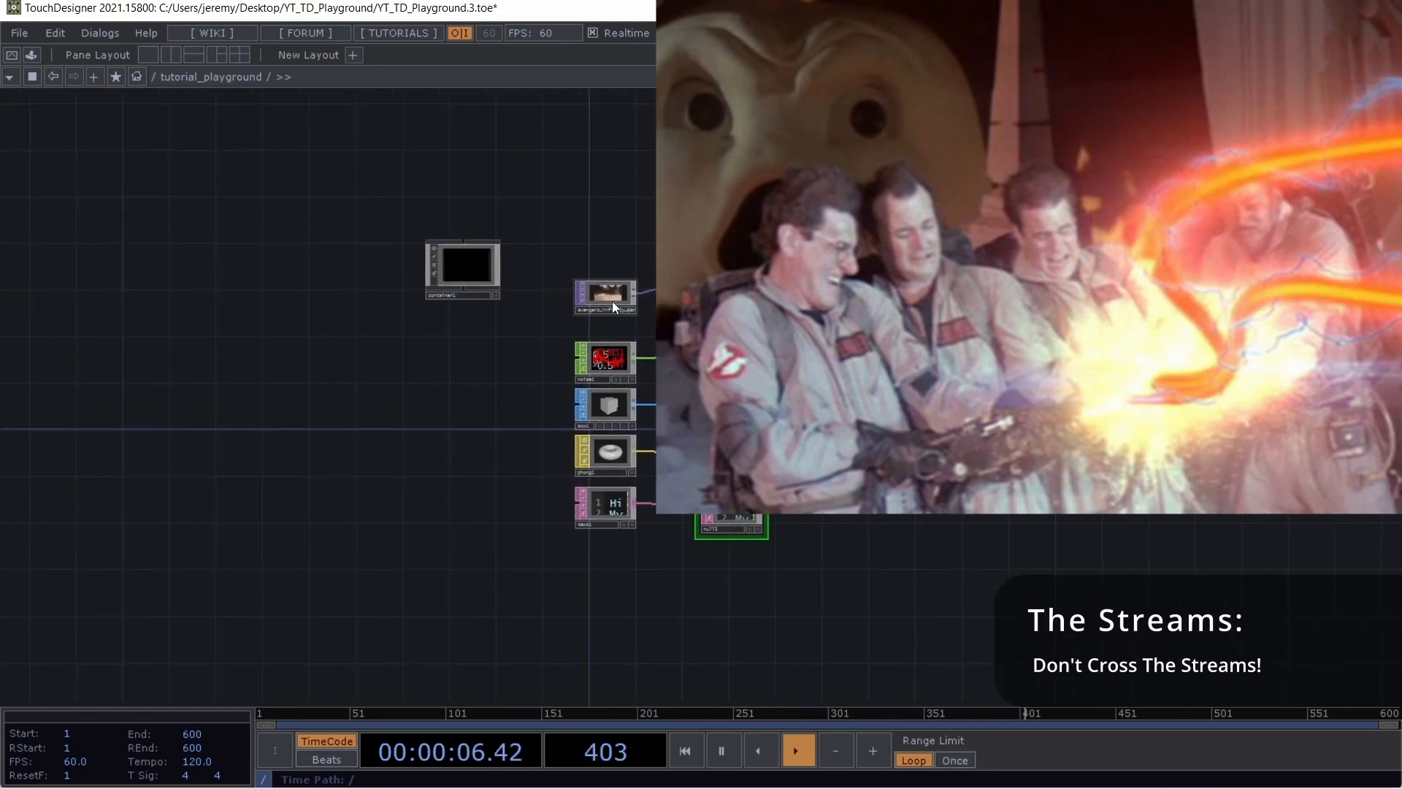
{"action": "left_click_drag", "start_coordinate": [908, 626], "coordinate": [352, 115]}
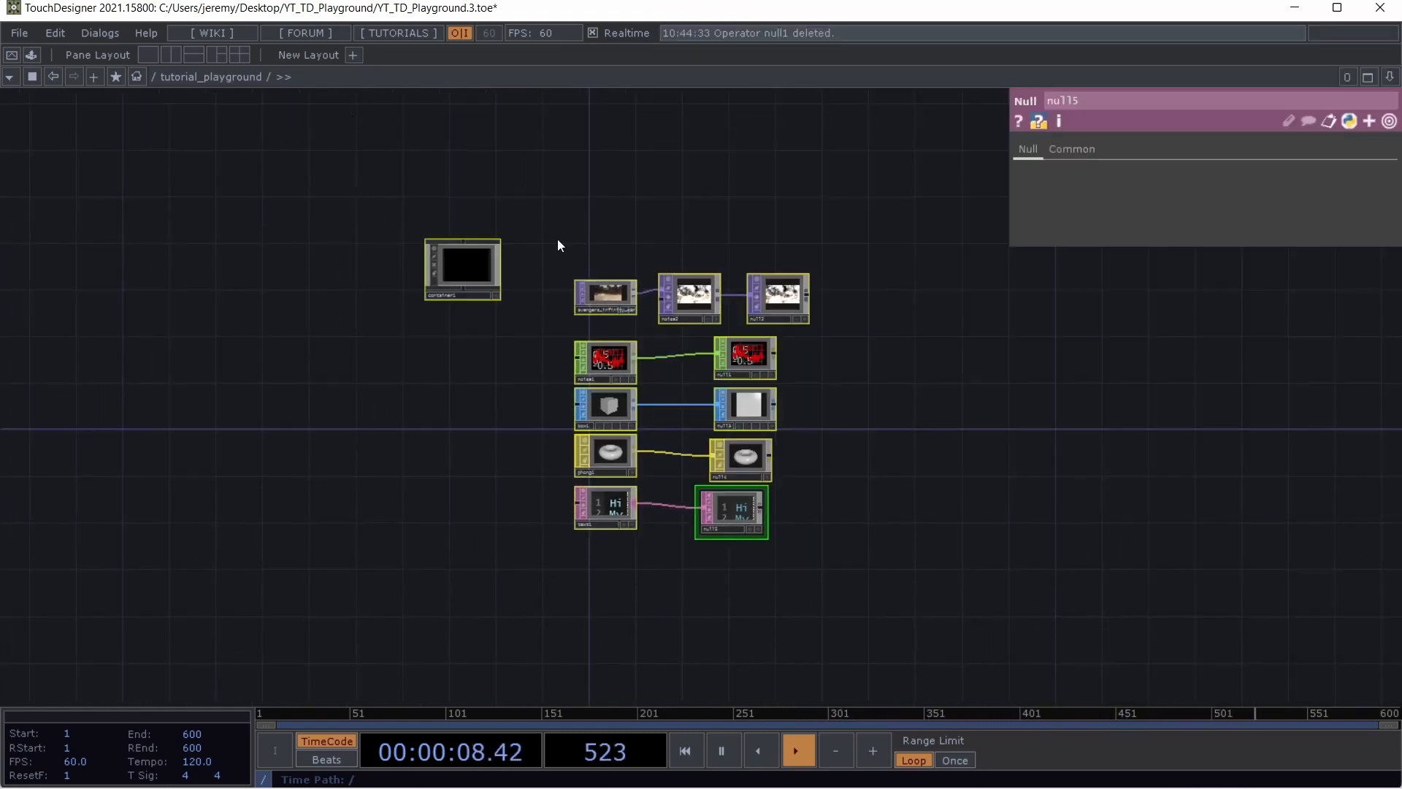
{"action": "key", "text": "Delete"}
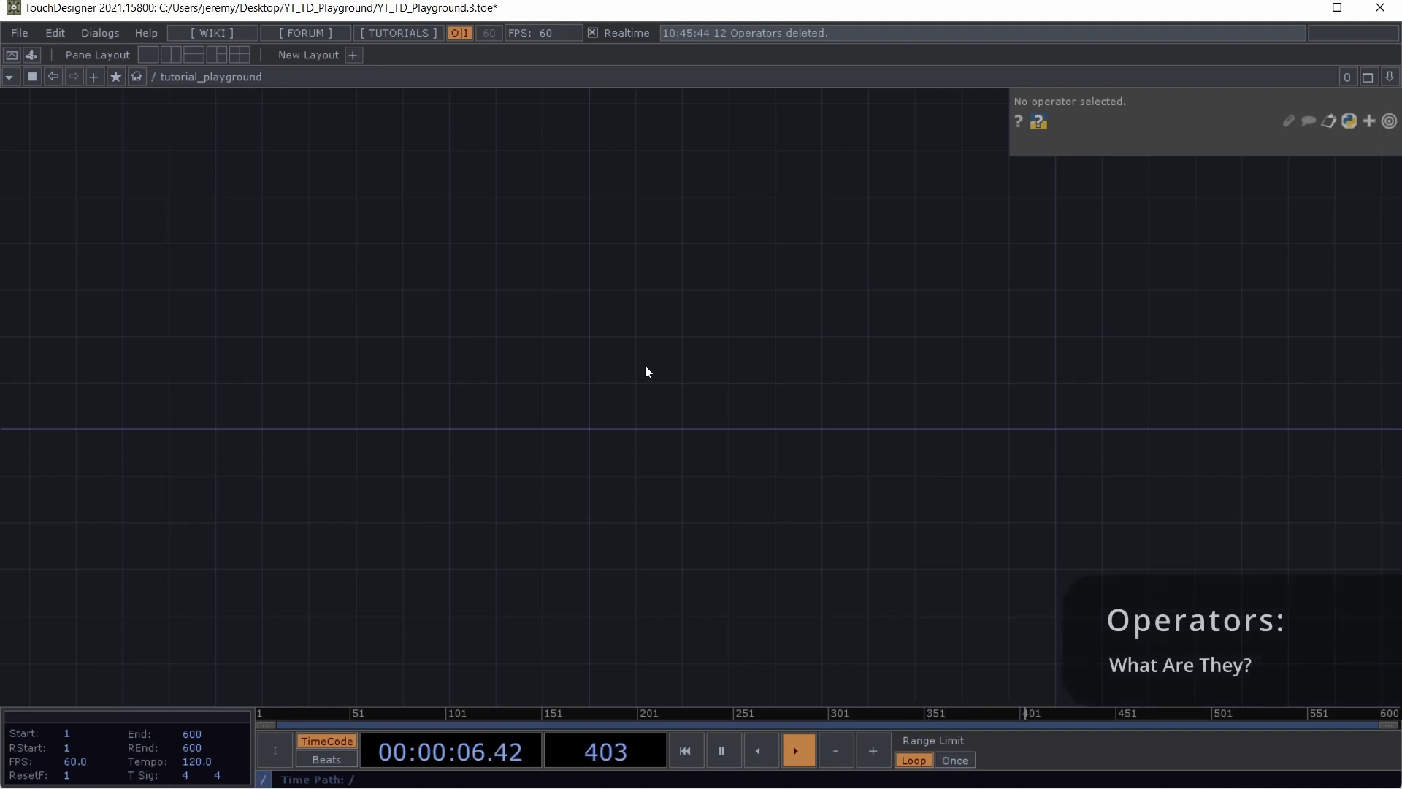
Add a Noise TOP to the empty network
{"action": "key", "text": "Tab"}
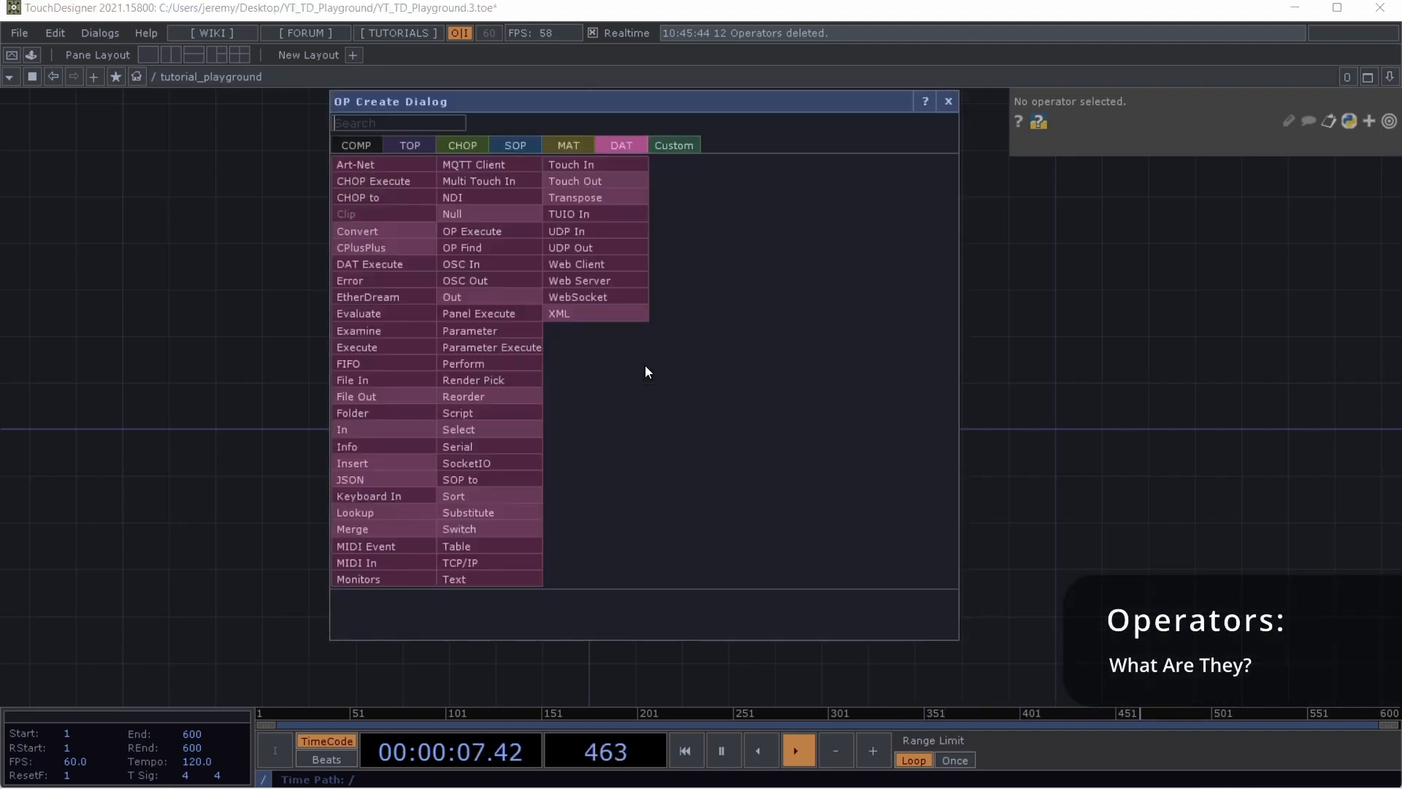
{"action": "left_click", "coordinate": [409, 142]}
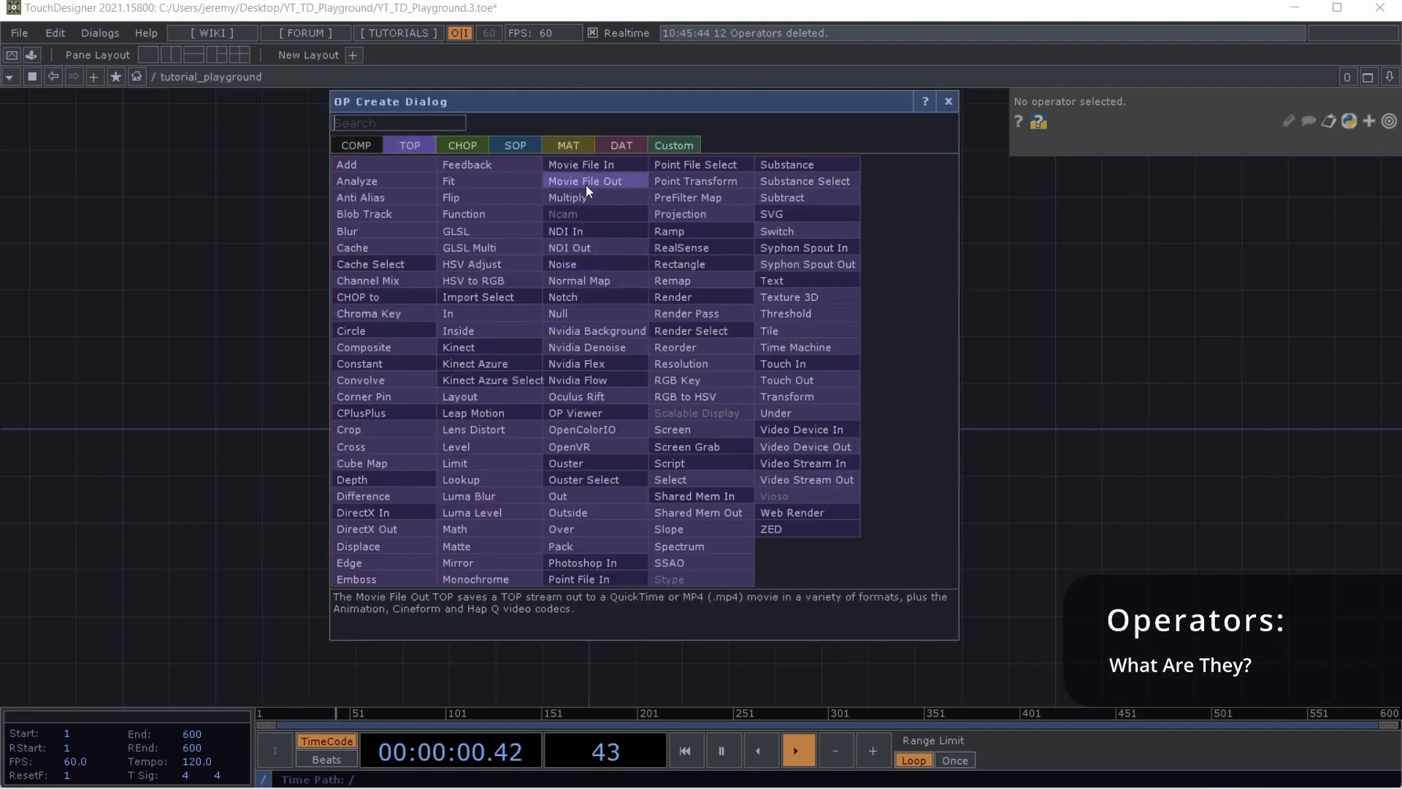
{"action": "left_click", "coordinate": [594, 265]}
{"action": "left_click", "coordinate": [711, 375]}
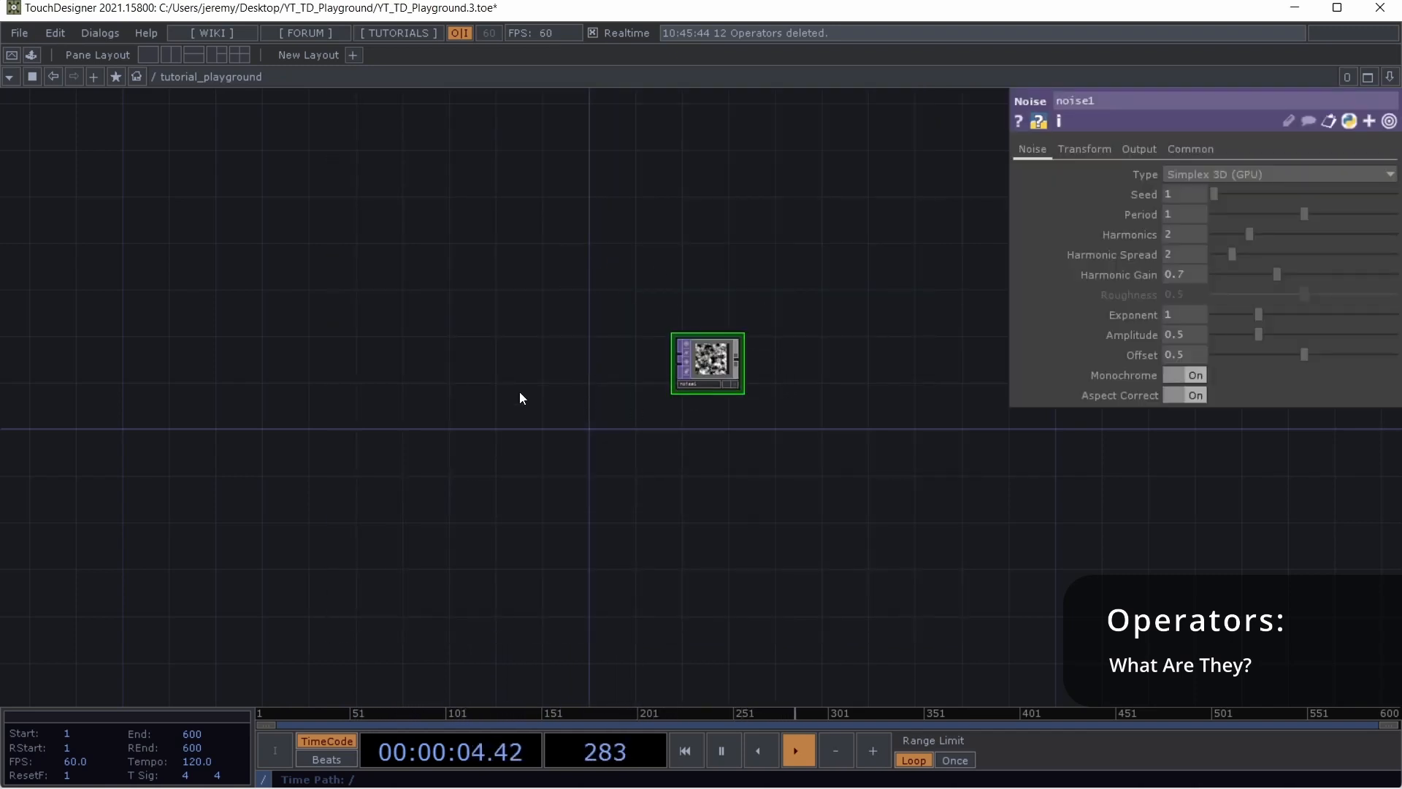
{"action": "scroll", "coordinate": [781, 365], "scroll_direction": "up", "scroll_amount": 5}
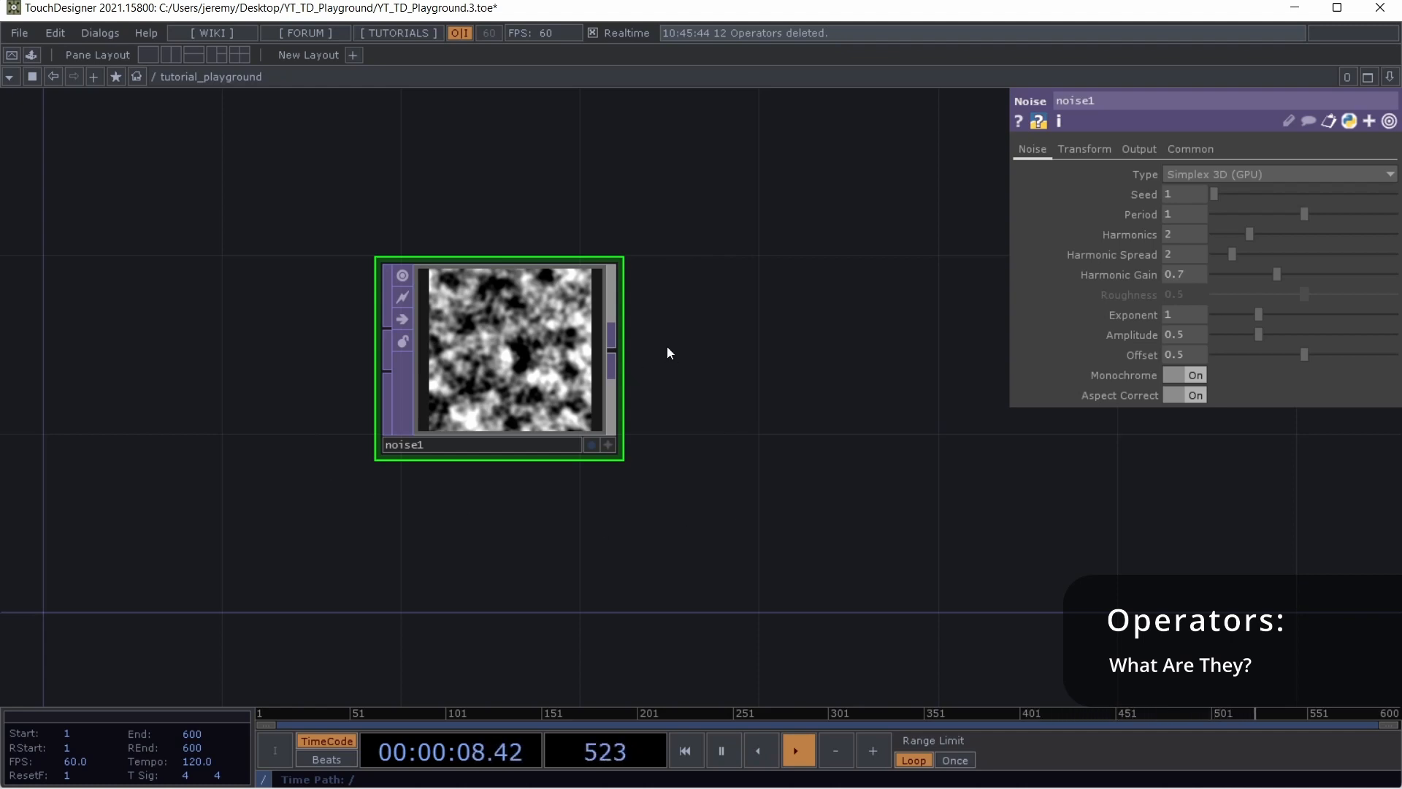
Add a Movie File In TOP directly above noise1, then select noise1
{"action": "key", "text": "Tab"}
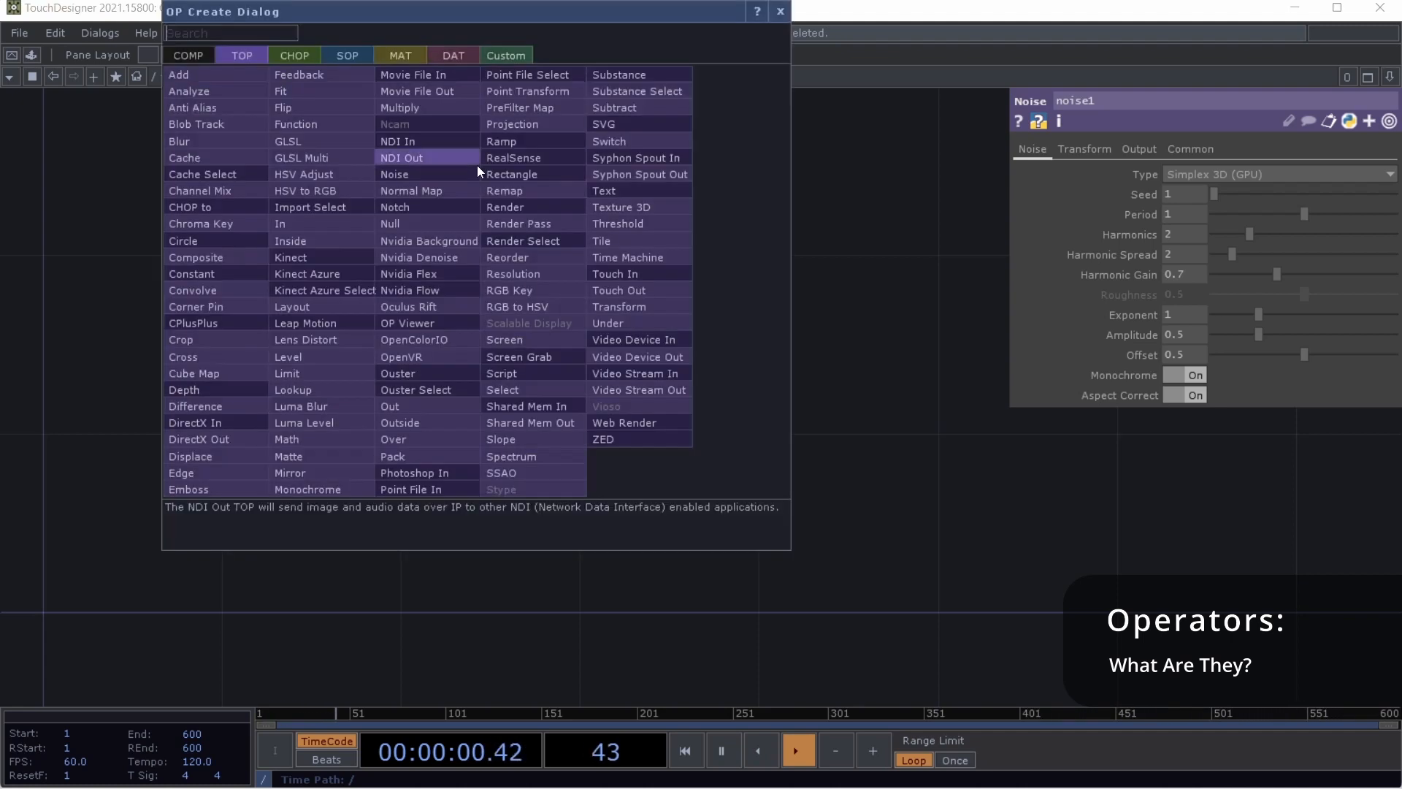
{"action": "left_click", "coordinate": [486, 73]}
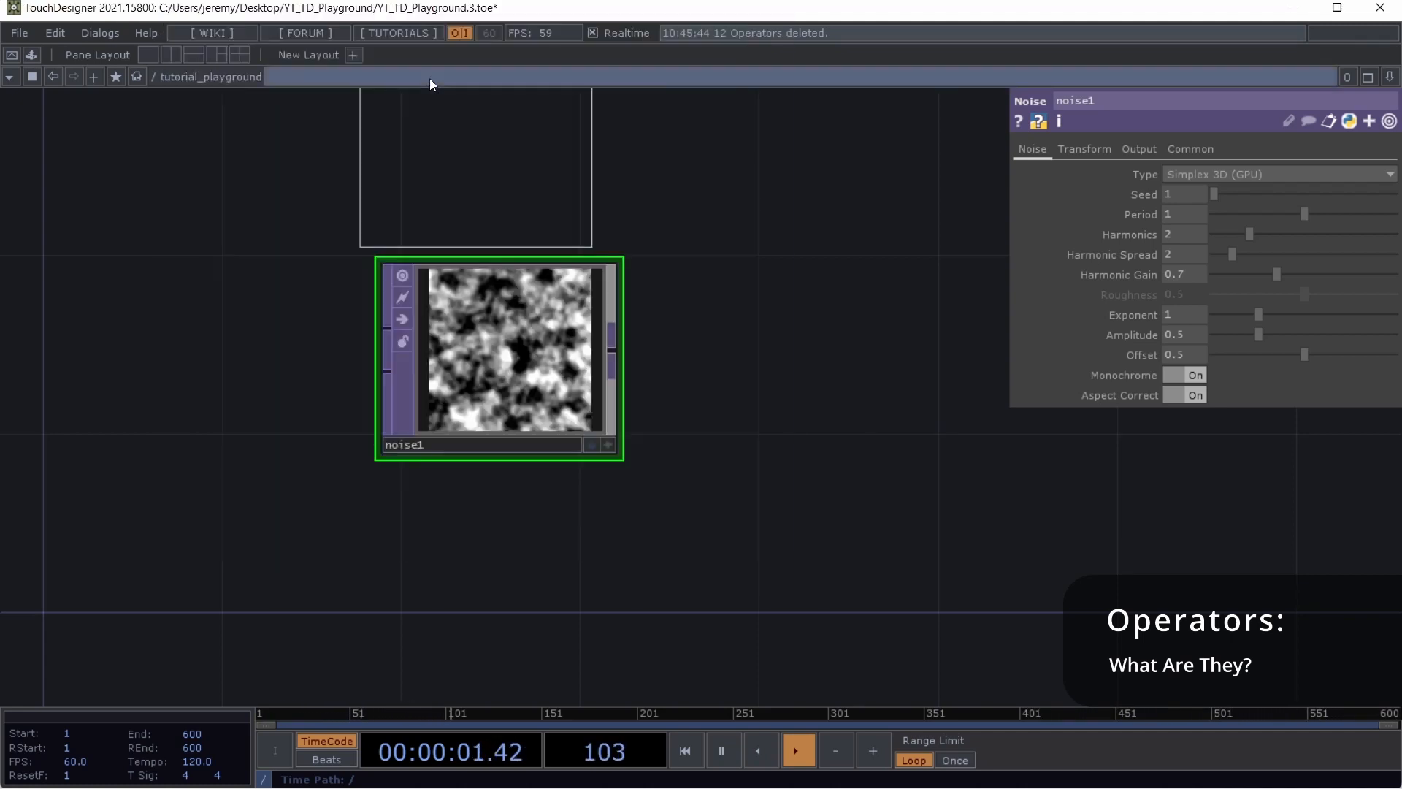
{"action": "left_click", "coordinate": [497, 165]}
{"action": "left_click_drag", "start_coordinate": [704, 259], "coordinate": [623, 391]}
{"action": "left_click_drag", "start_coordinate": [462, 299], "coordinate": [437, 275]}
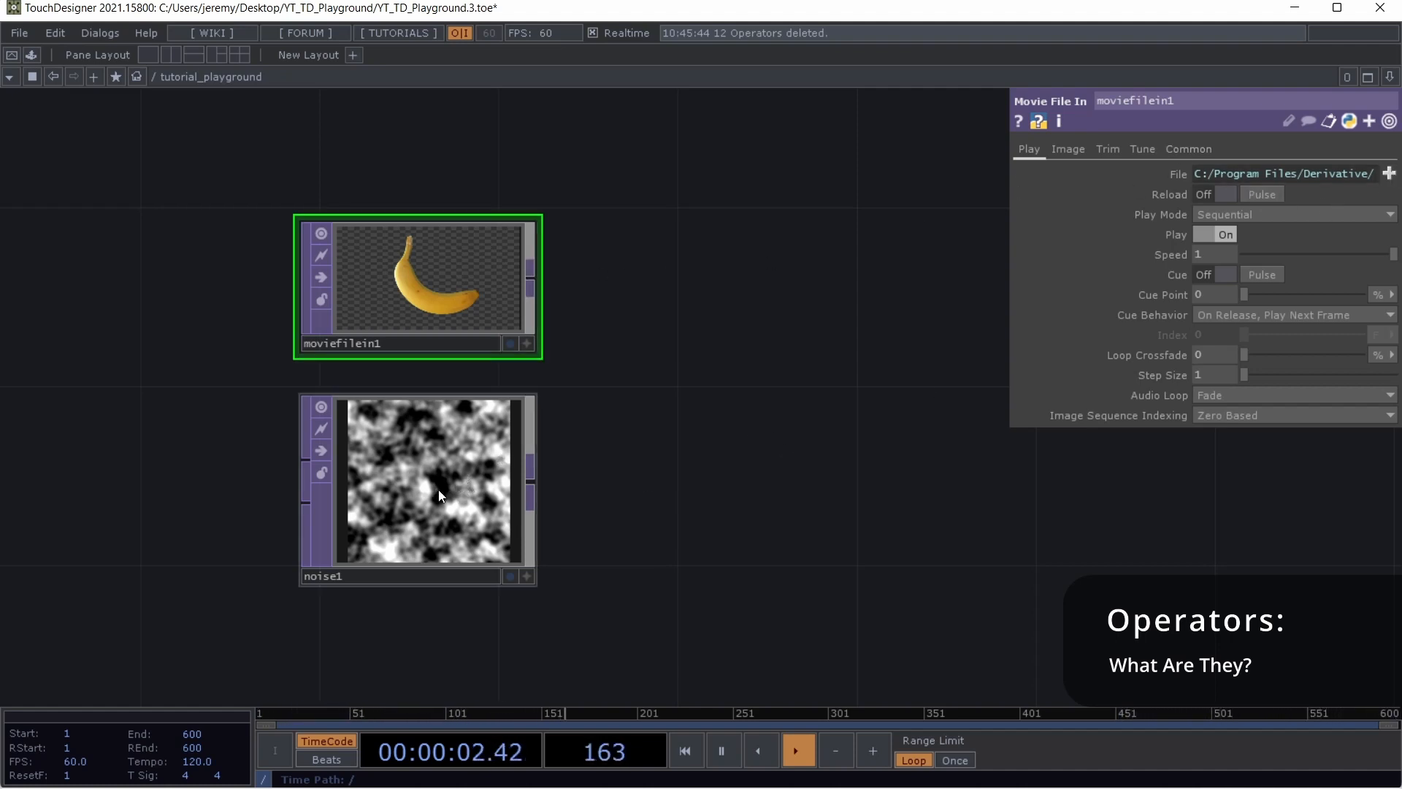
{"action": "left_click", "coordinate": [406, 485]}
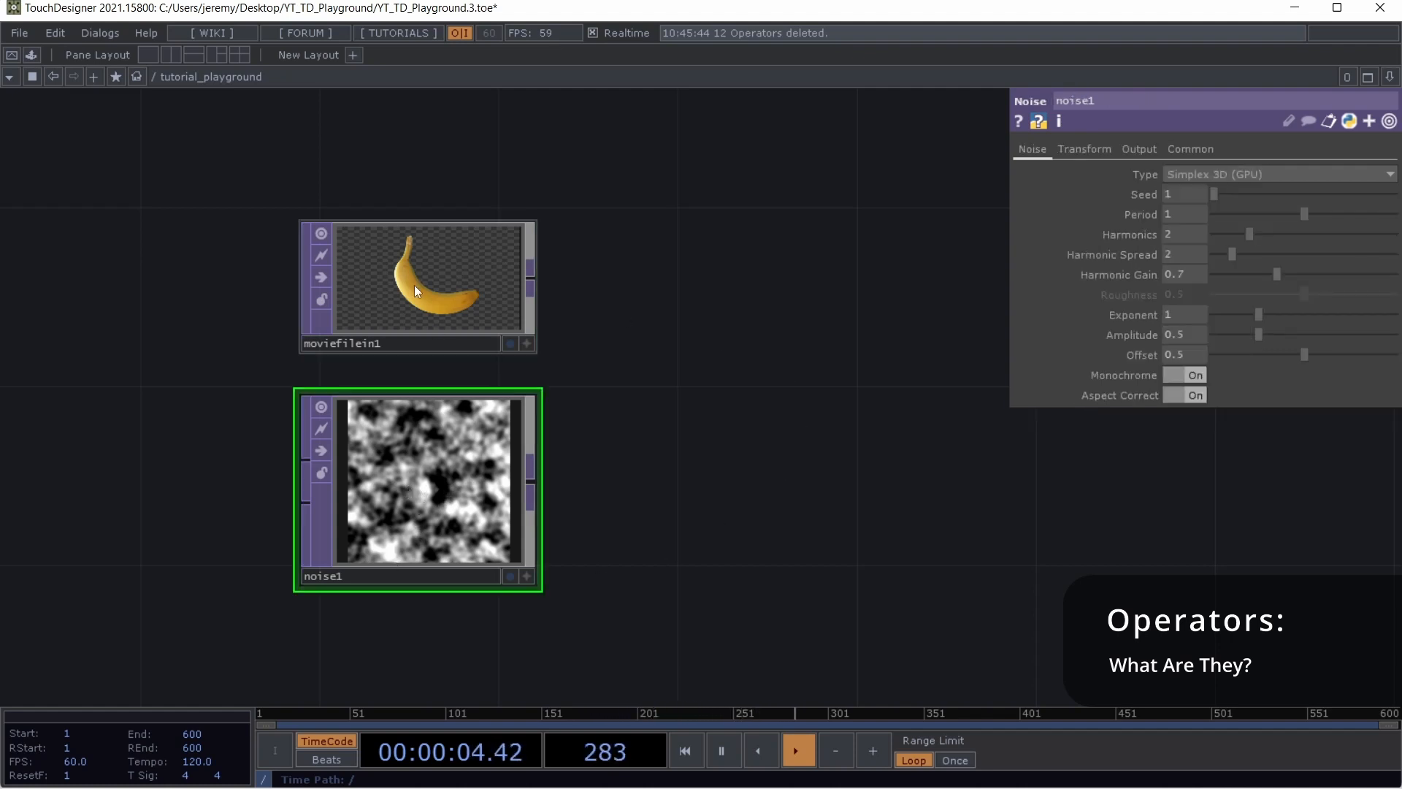
Move moviefilein1 farther above noise1 to leave open space between the two nodes
{"action": "left_click_drag", "start_coordinate": [414, 285], "coordinate": [481, 205]}
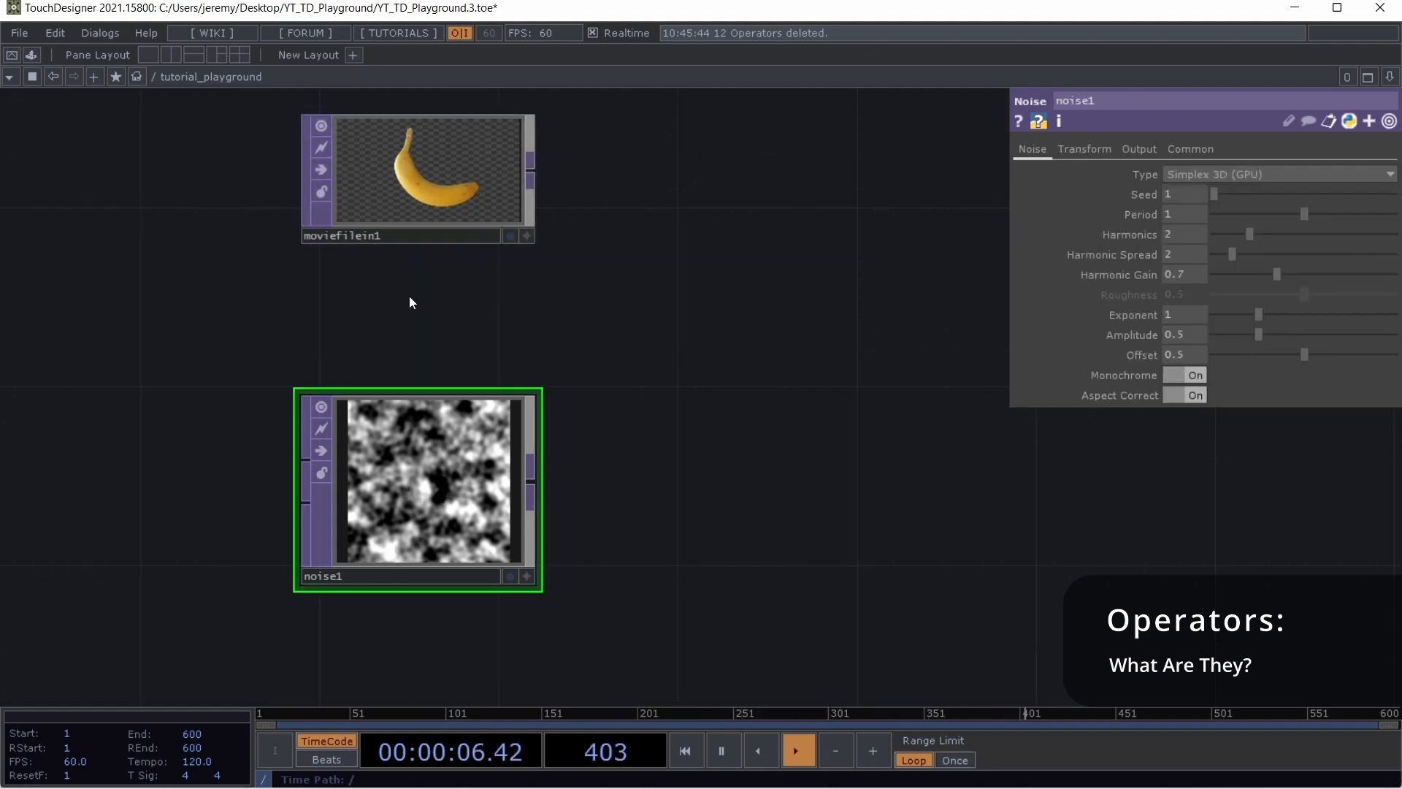
{"action": "left_click_drag", "start_coordinate": [257, 438], "coordinate": [466, 410]}
{"action": "left_click_drag", "start_coordinate": [615, 155], "coordinate": [597, 173]}
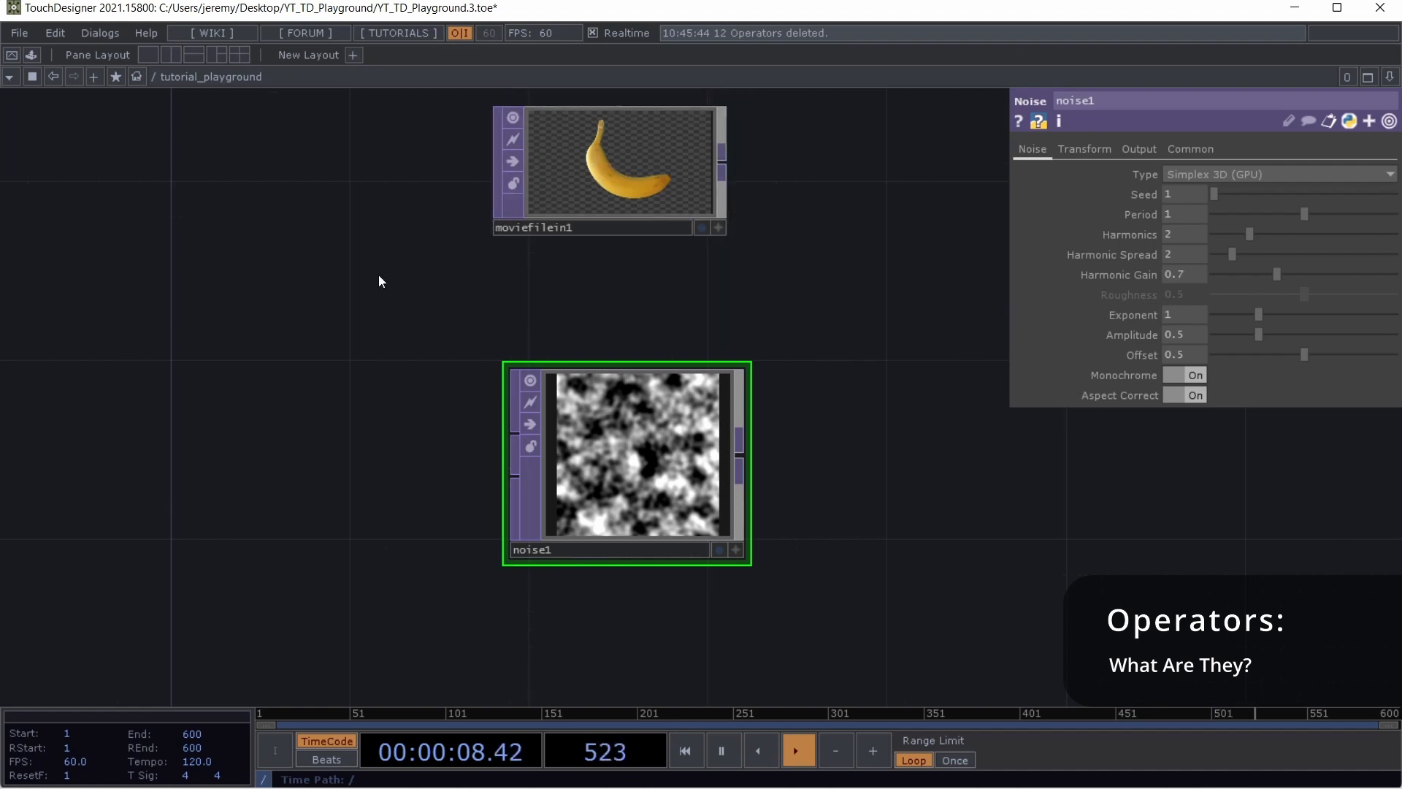
{"action": "left_click_drag", "start_coordinate": [952, 364], "coordinate": [764, 354]}
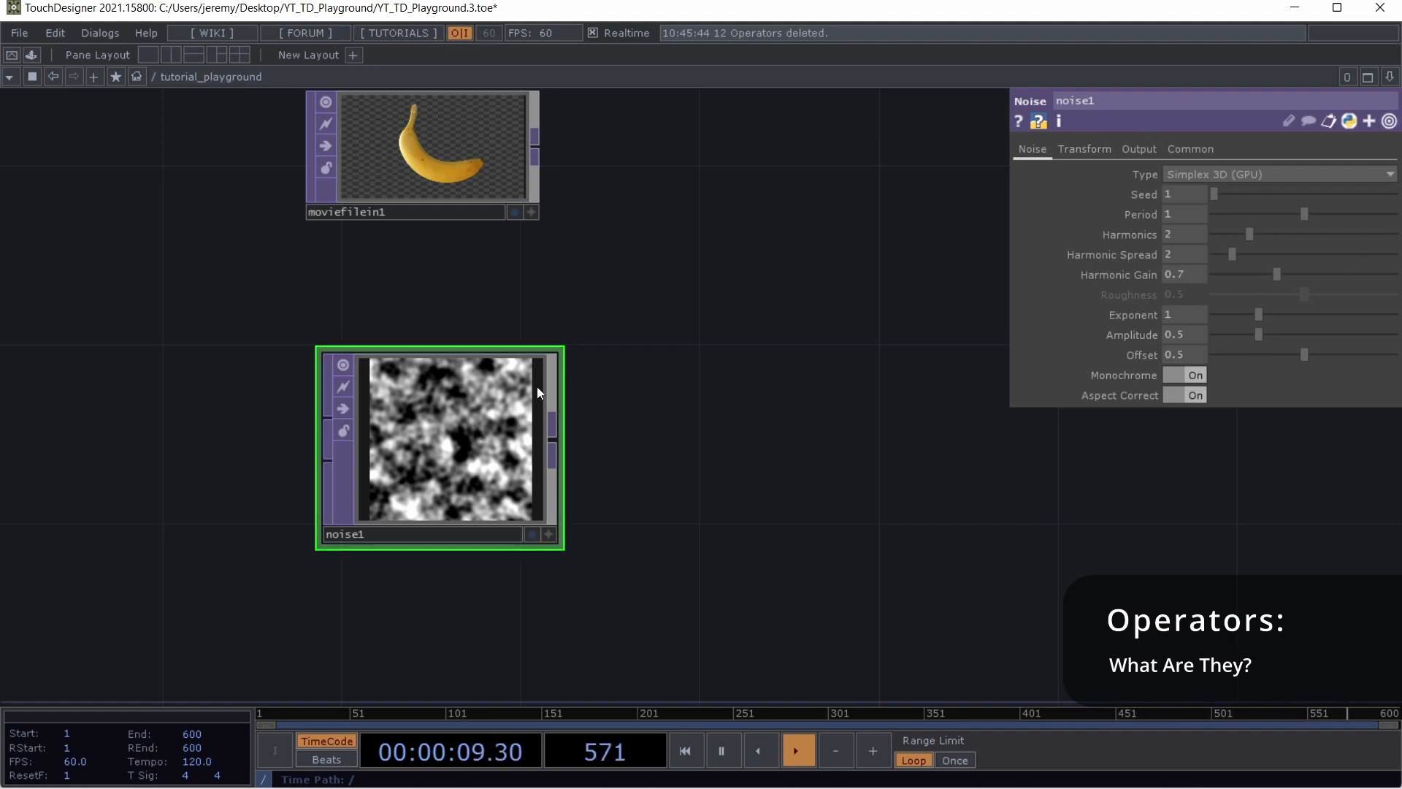
Add a Null TOP fed by noise1's output, and spread noise1 and the Null farther apart
{"action": "right_click", "coordinate": [553, 440]}
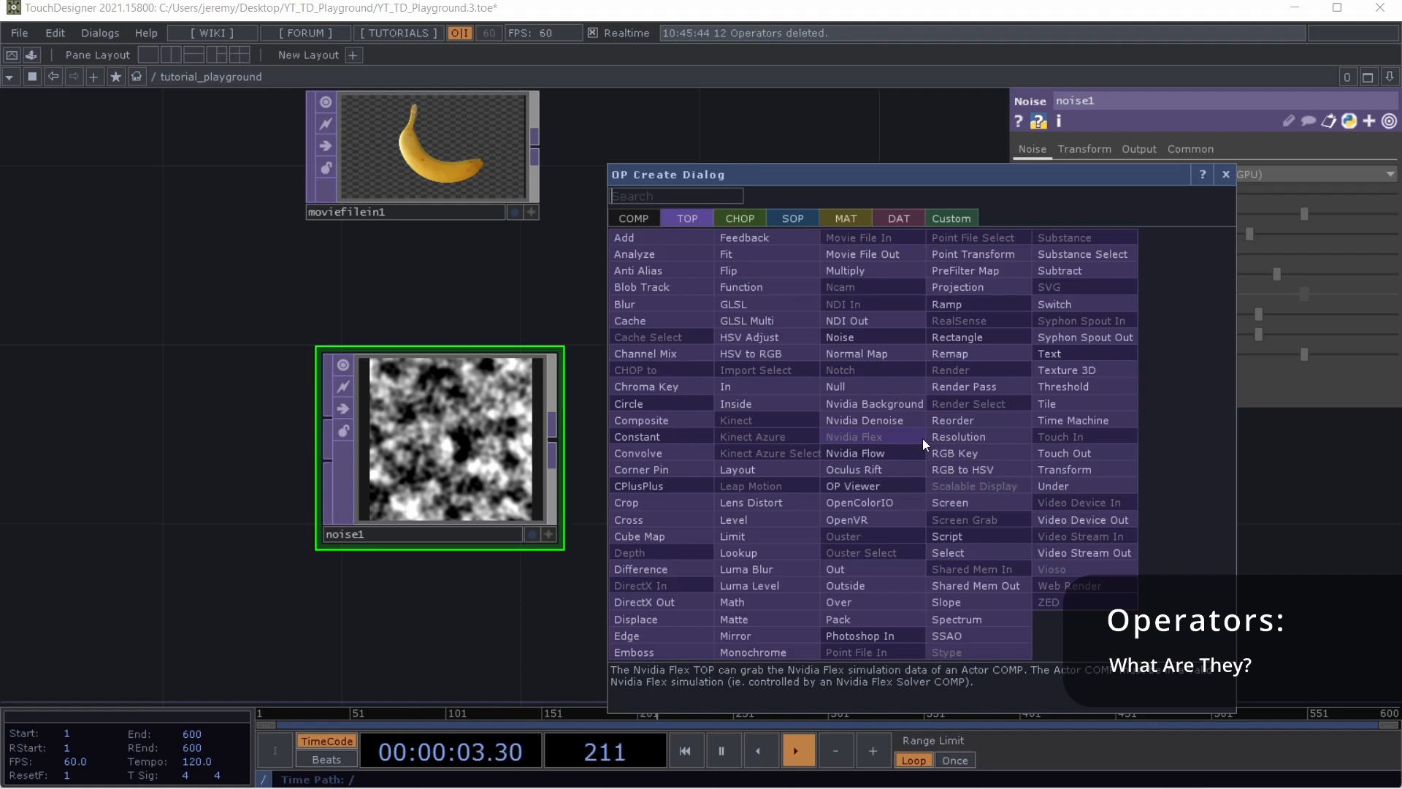
{"action": "type", "text": "no"}
{"action": "key", "text": "BackSpace"}
{"action": "key", "text": "BackSpace"}
{"action": "type", "text": "nul"}
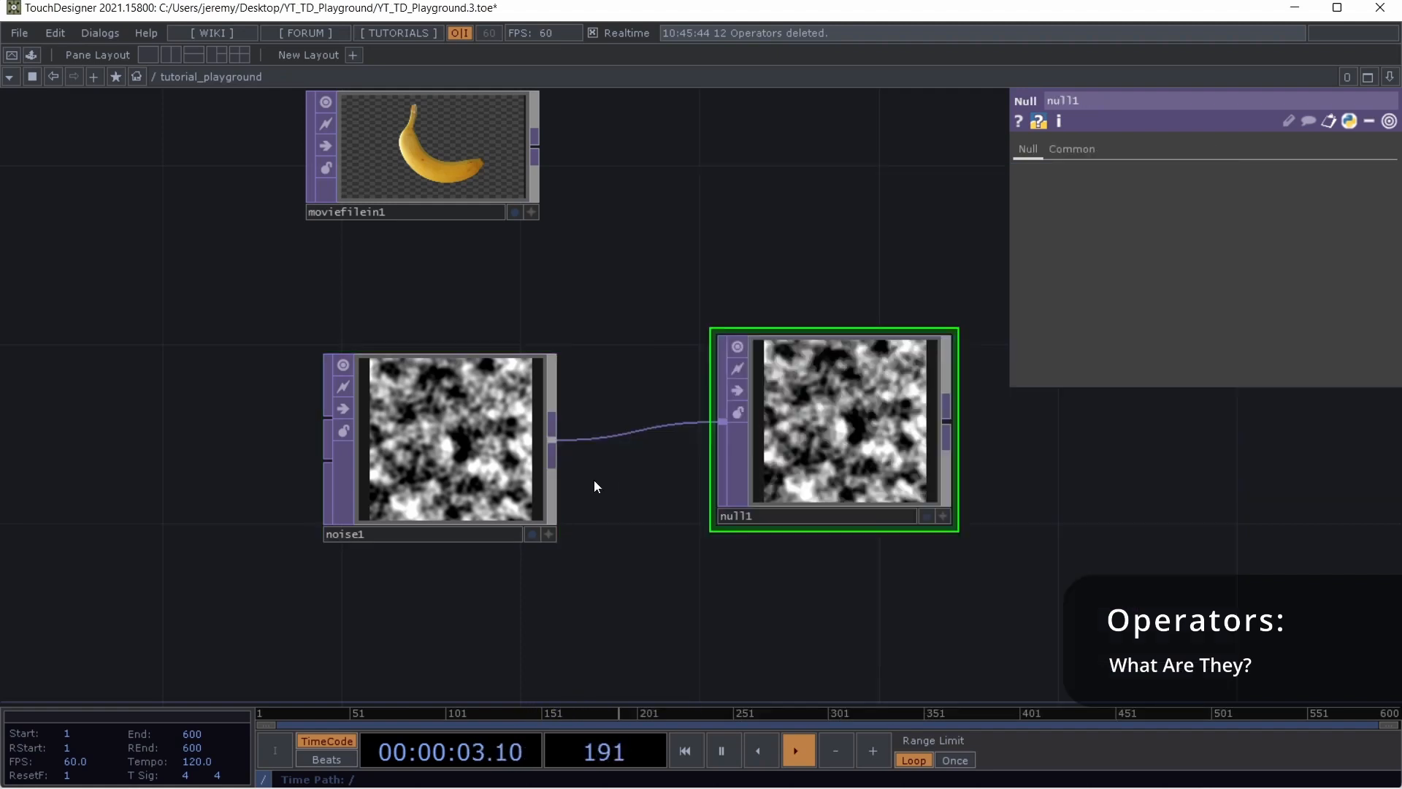
{"action": "left_click_drag", "start_coordinate": [511, 467], "coordinate": [386, 467]}
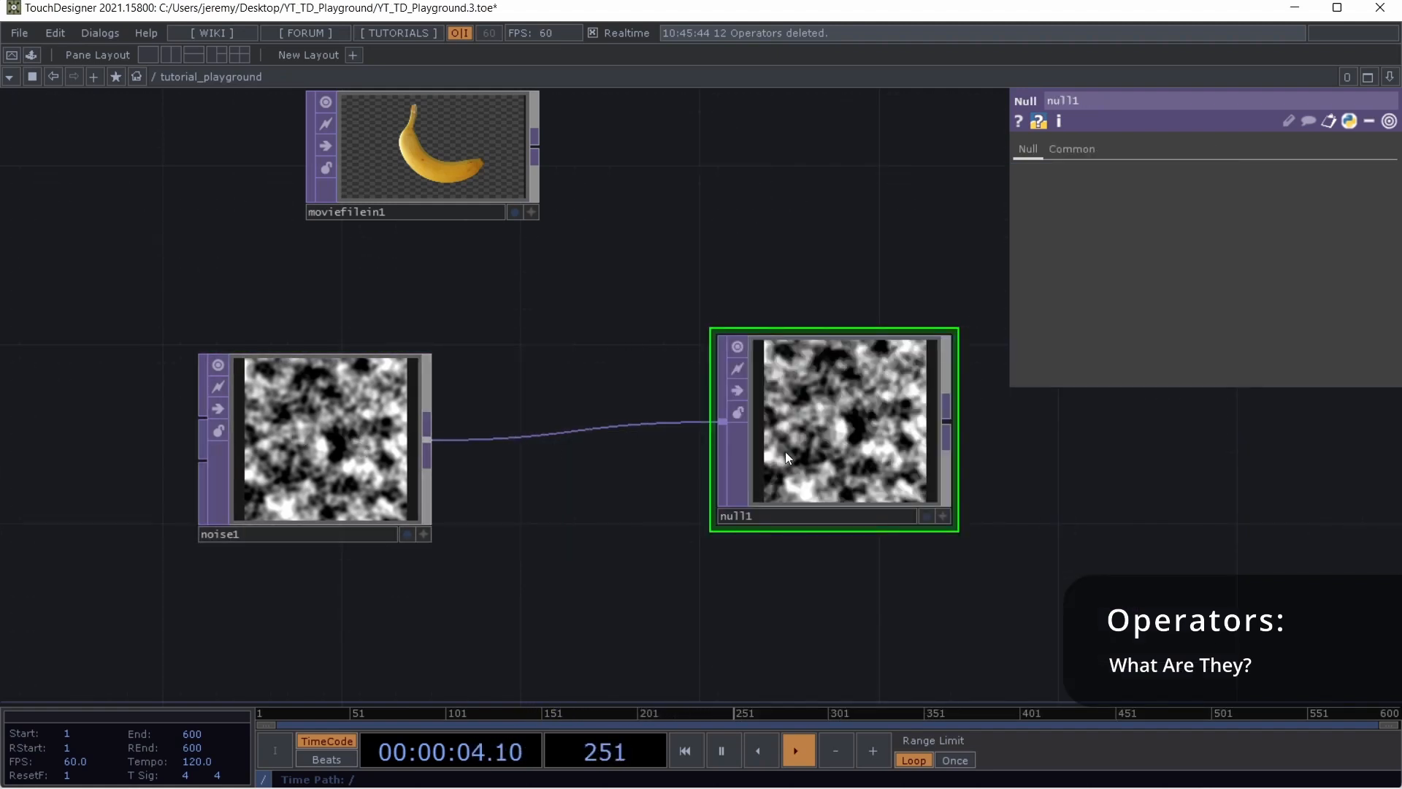
{"action": "left_click_drag", "start_coordinate": [786, 451], "coordinate": [858, 451]}
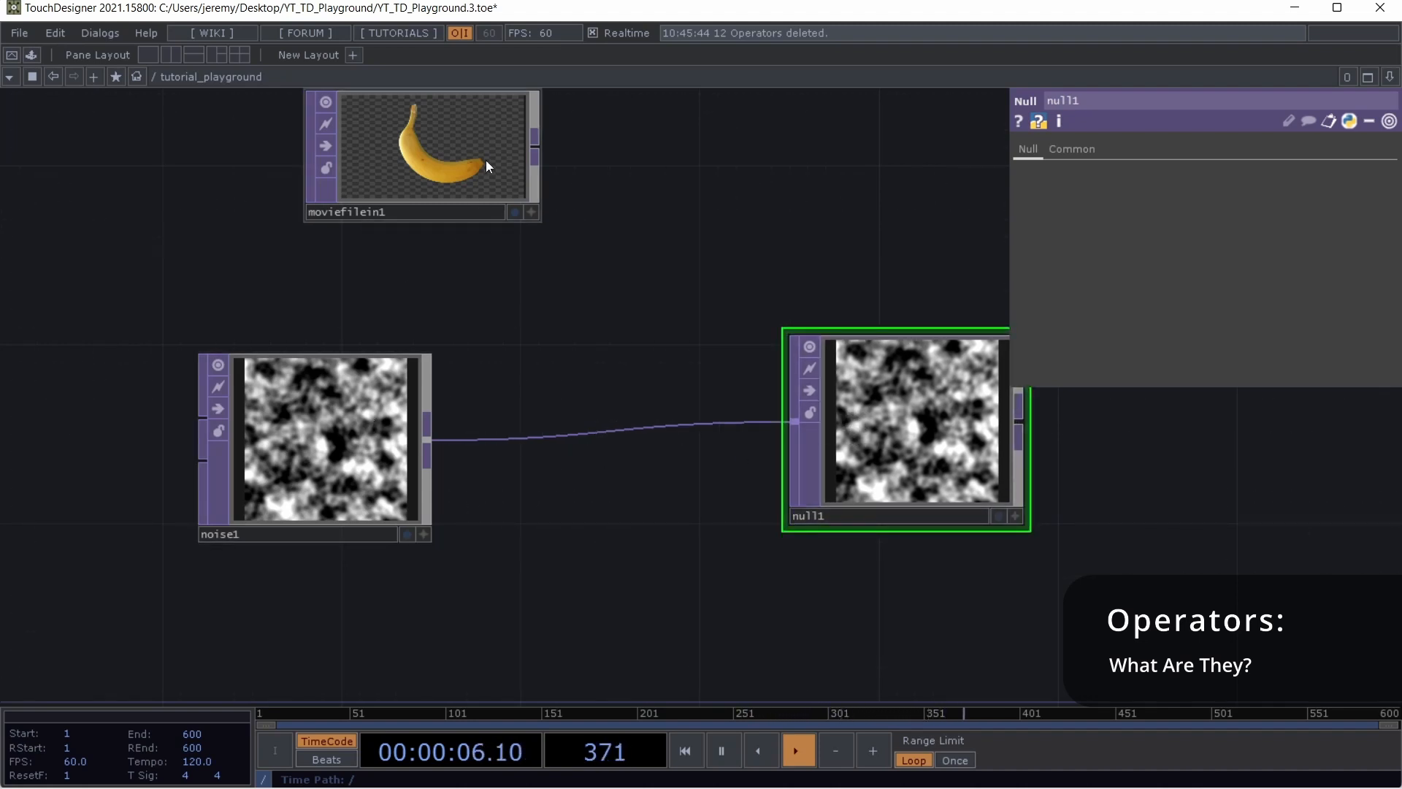
Place moviefilein1 to the left of noise1 and connect its output to noise1's first input
{"action": "left_click_drag", "start_coordinate": [484, 160], "coordinate": [193, 262]}
{"action": "left_click_drag", "start_coordinate": [449, 254], "coordinate": [748, 290]}
{"action": "left_click_drag", "start_coordinate": [661, 429], "coordinate": [768, 303]}
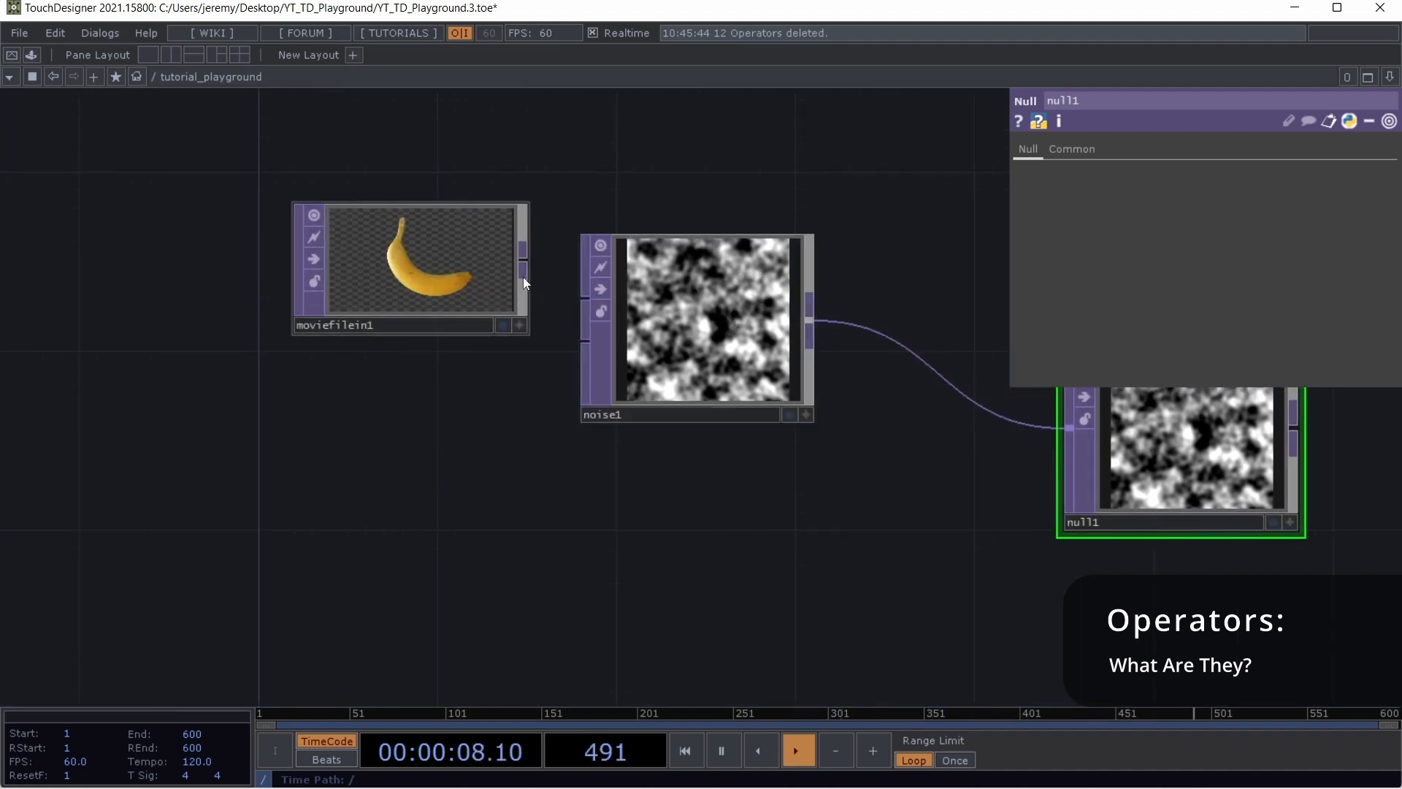
{"action": "left_click_drag", "start_coordinate": [526, 260], "coordinate": [595, 325]}
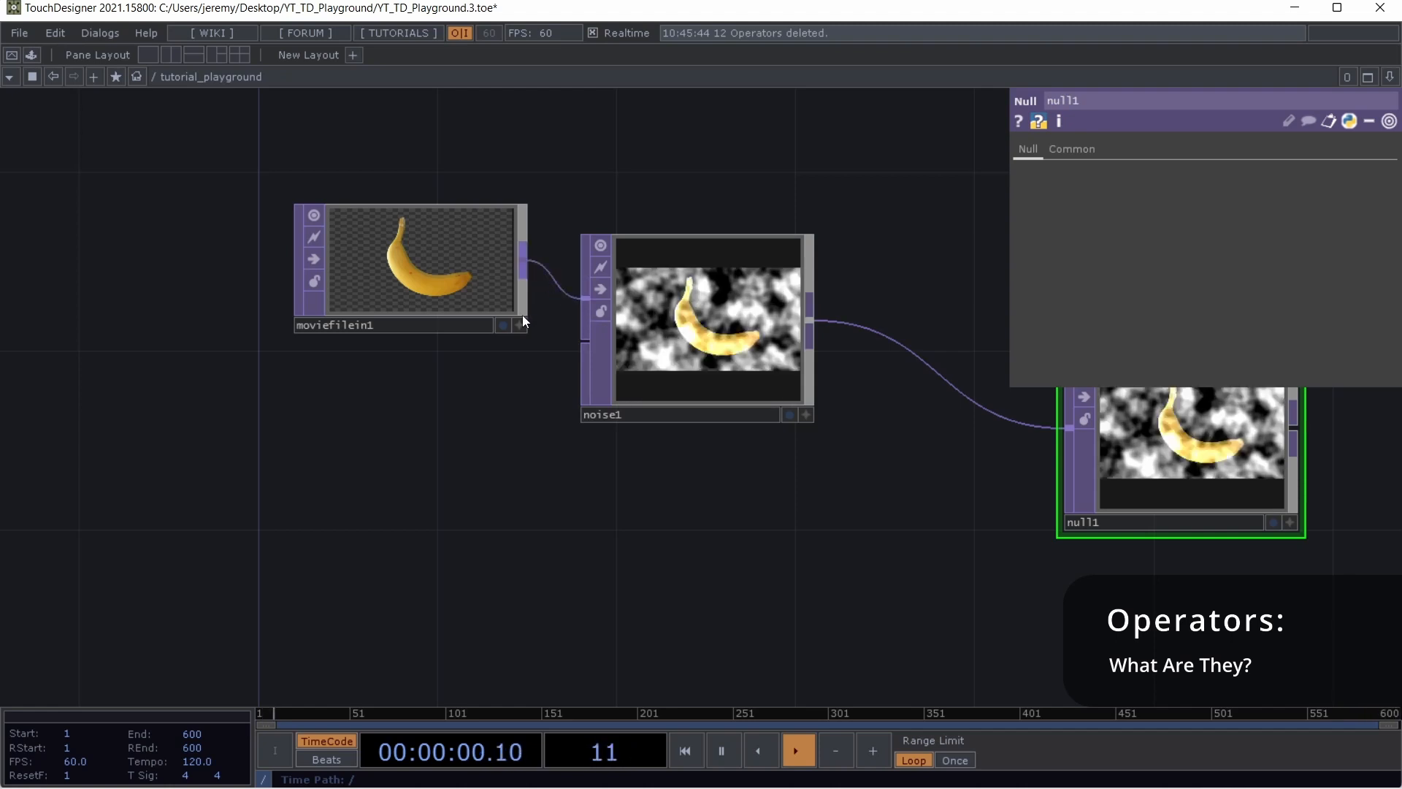
Arrange moviefilein1 and noise1 in one horizontal row with null1, in left-to-right order
{"action": "left_click_drag", "start_coordinate": [468, 270], "coordinate": [362, 412]}
{"action": "left_click_drag", "start_coordinate": [680, 334], "coordinate": [627, 389]}
{"action": "left_click_drag", "start_coordinate": [332, 404], "coordinate": [276, 403]}
{"action": "left_click_drag", "start_coordinate": [587, 387], "coordinate": [596, 444]}
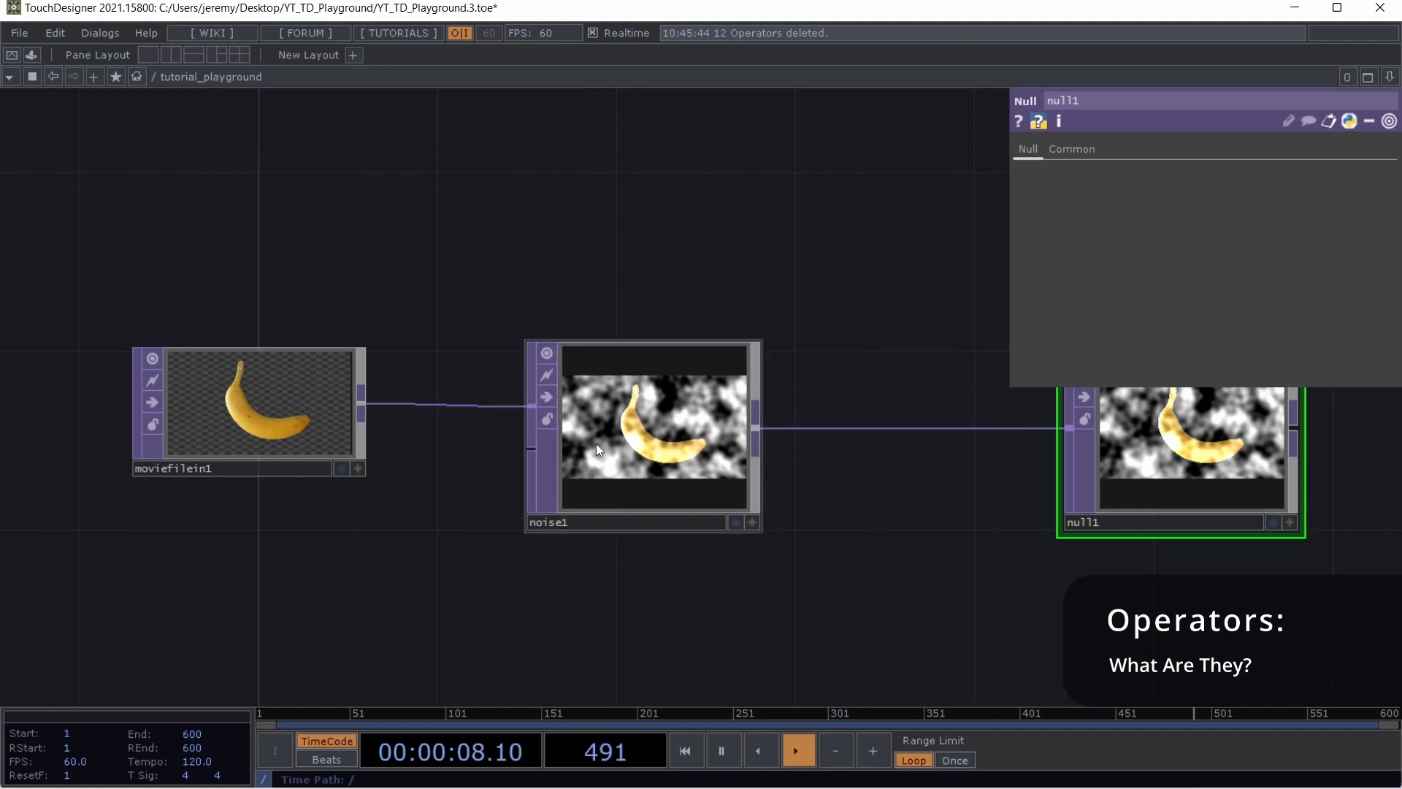
{"action": "middle_click_drag", "start_coordinate": [931, 525], "coordinate": [906, 395]}
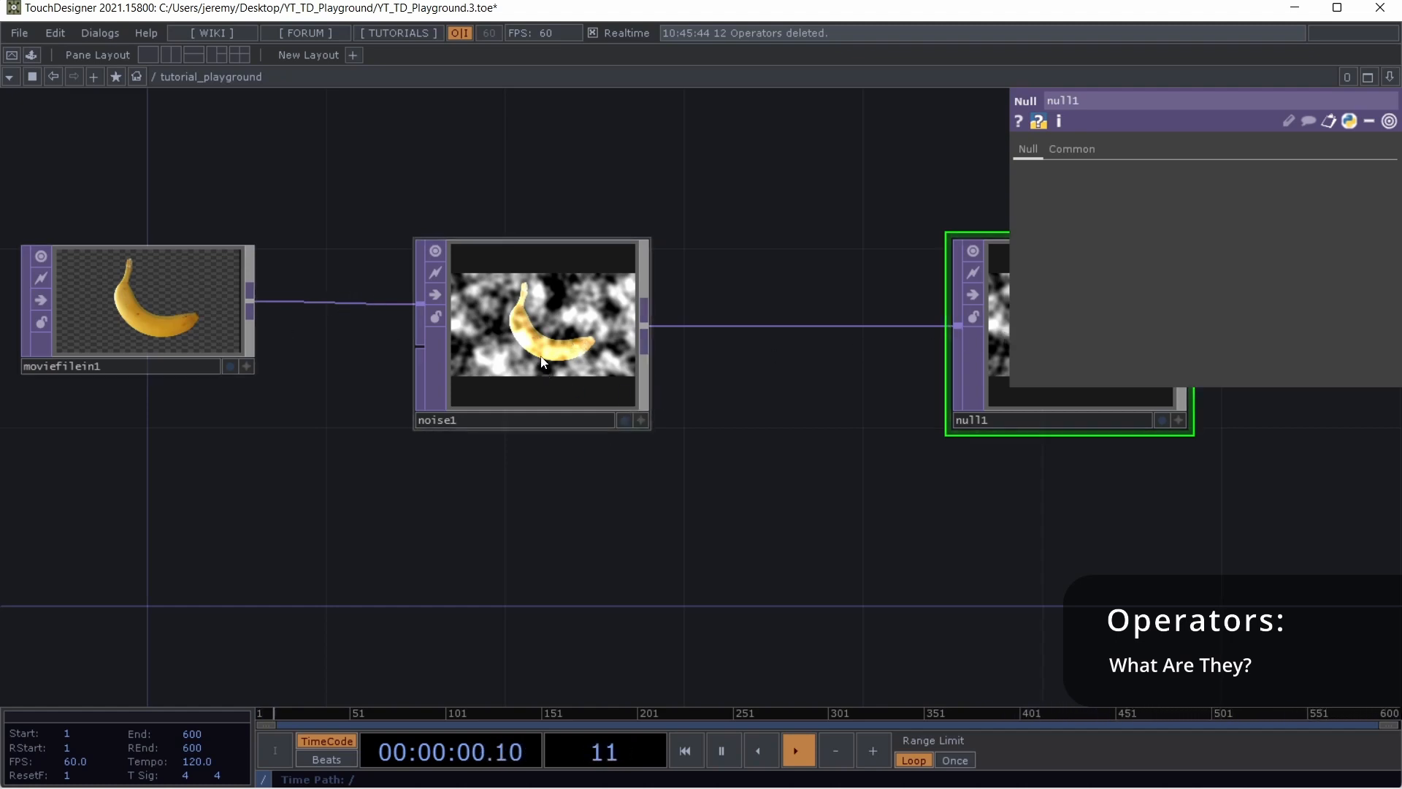
Delete null1 and moviefilein1, keeping only noise1 in the network
{"action": "scroll", "coordinate": [592, 483], "scroll_direction": "down", "scroll_amount": 8}
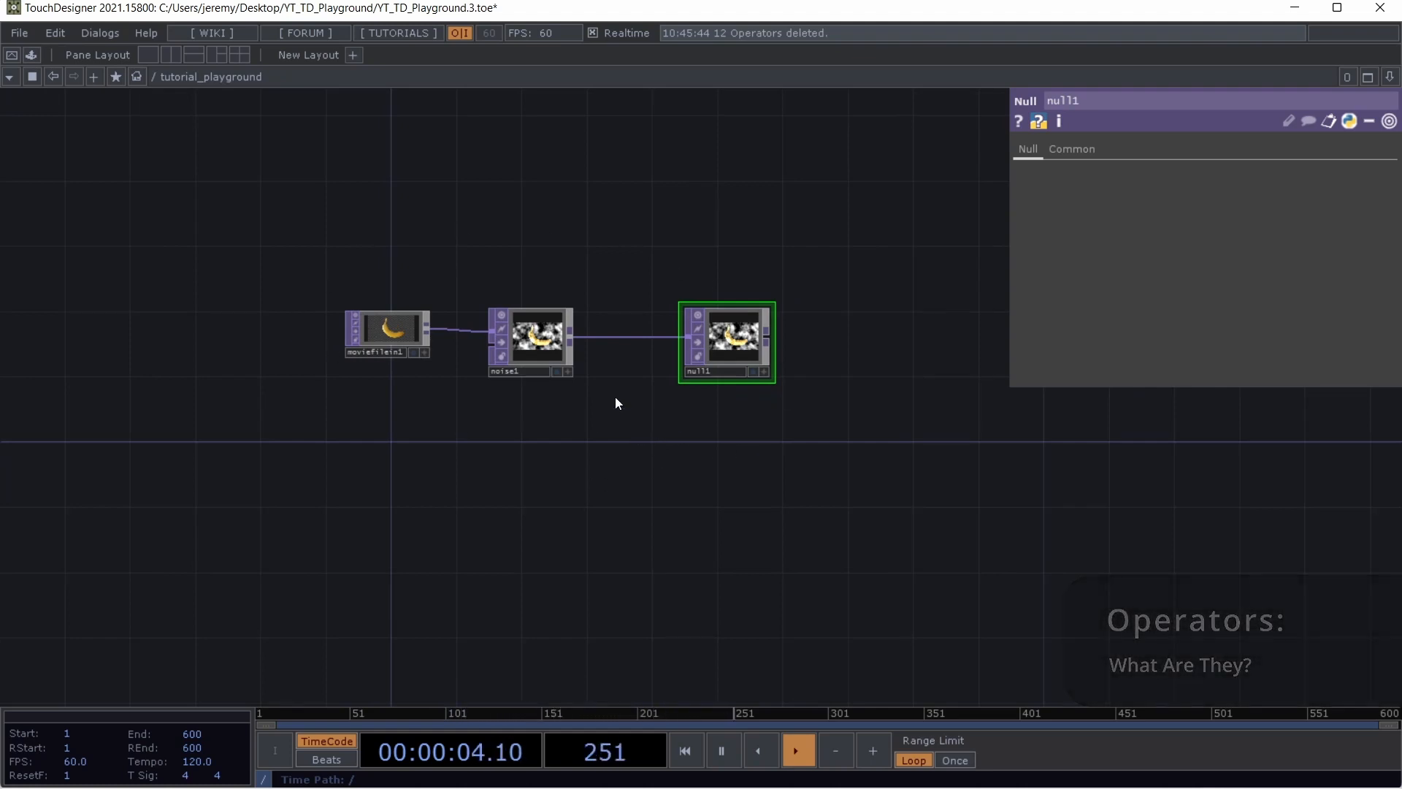
{"action": "key", "text": "Delete"}
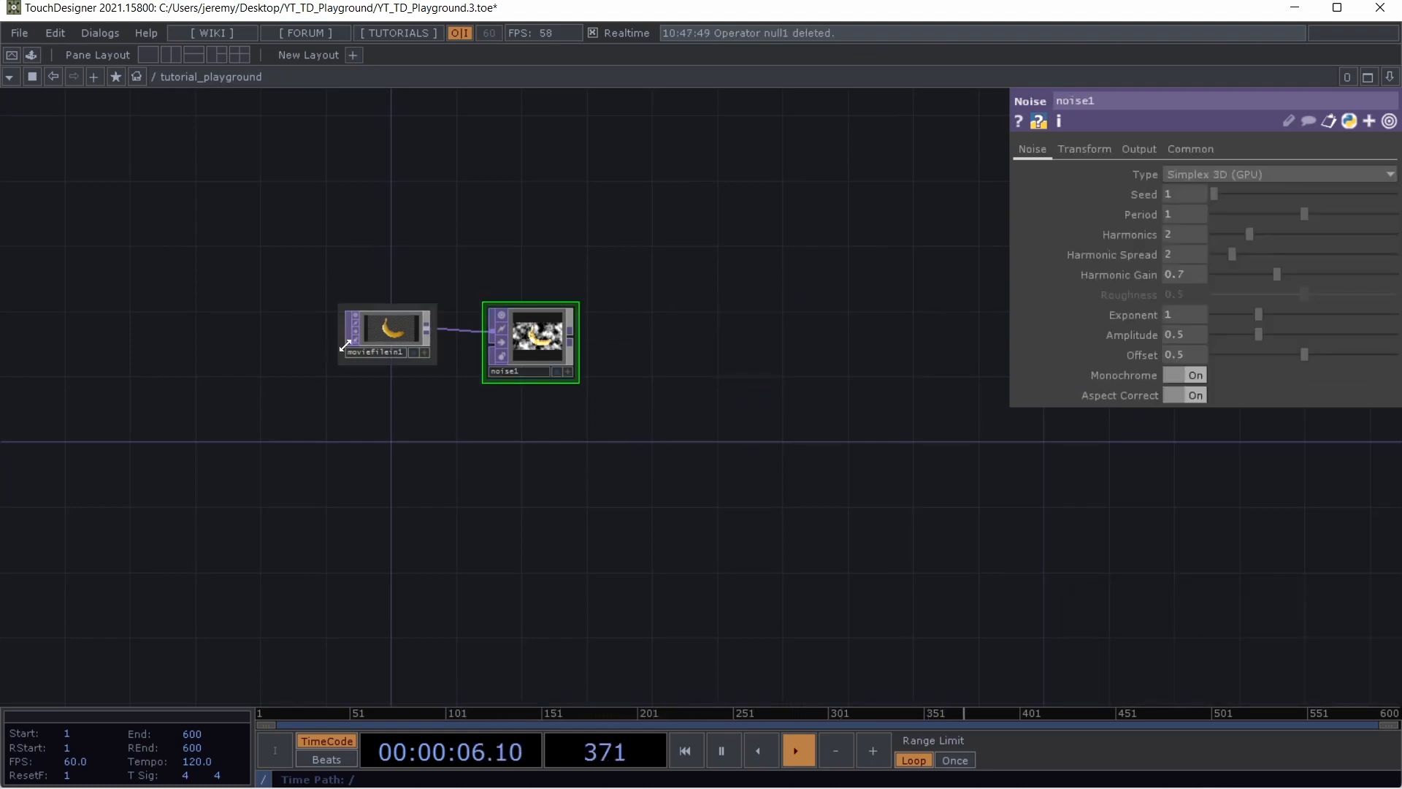
{"action": "left_click", "coordinate": [405, 328]}
{"action": "key", "text": "Delete"}
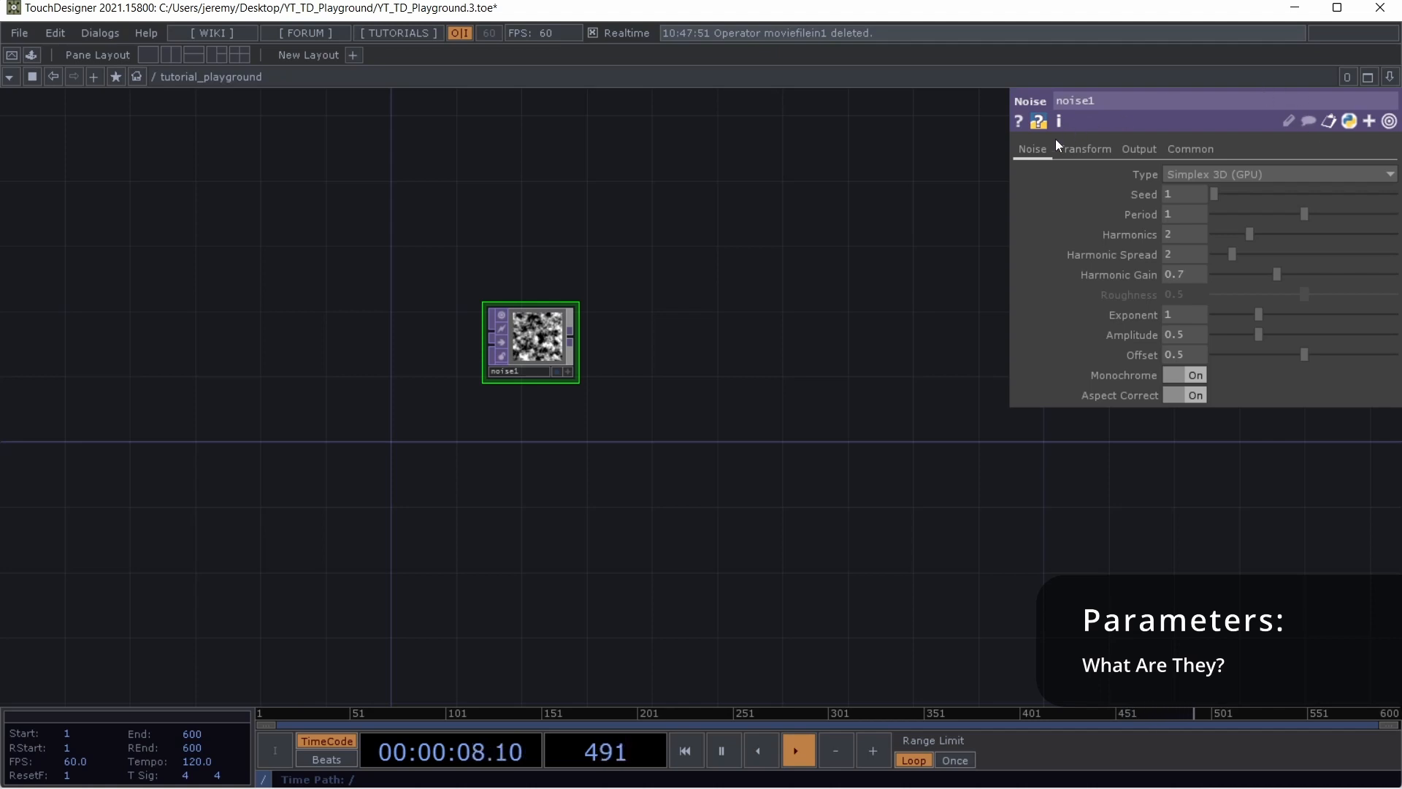
Examine the noise1 node's image up close alongside its Noise parameters
{"action": "middle_click_drag", "start_coordinate": [1088, 413], "coordinate": [1164, 277]}
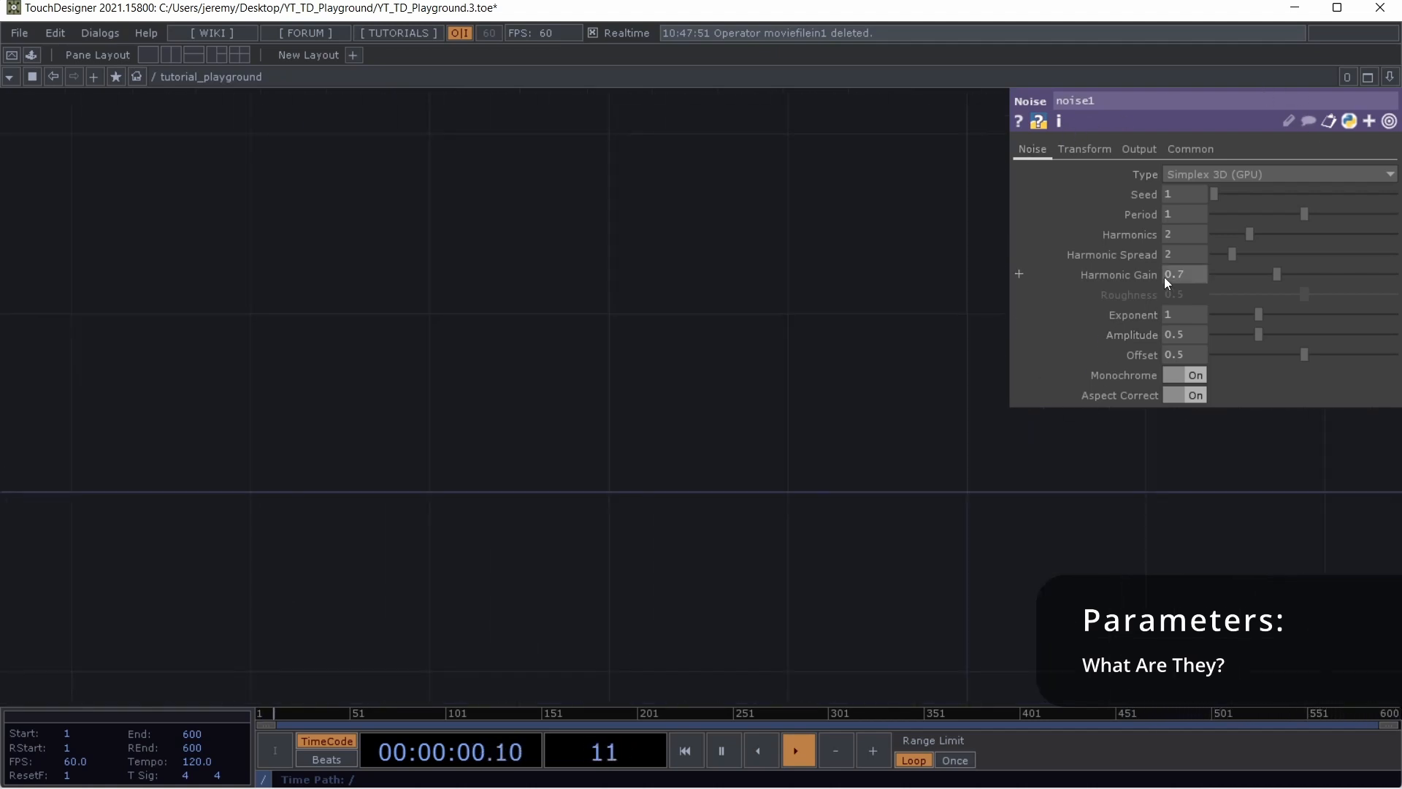
{"action": "middle_click_drag", "start_coordinate": [834, 359], "coordinate": [607, 362]}
{"action": "left_click_drag", "start_coordinate": [687, 336], "coordinate": [1112, 365]}
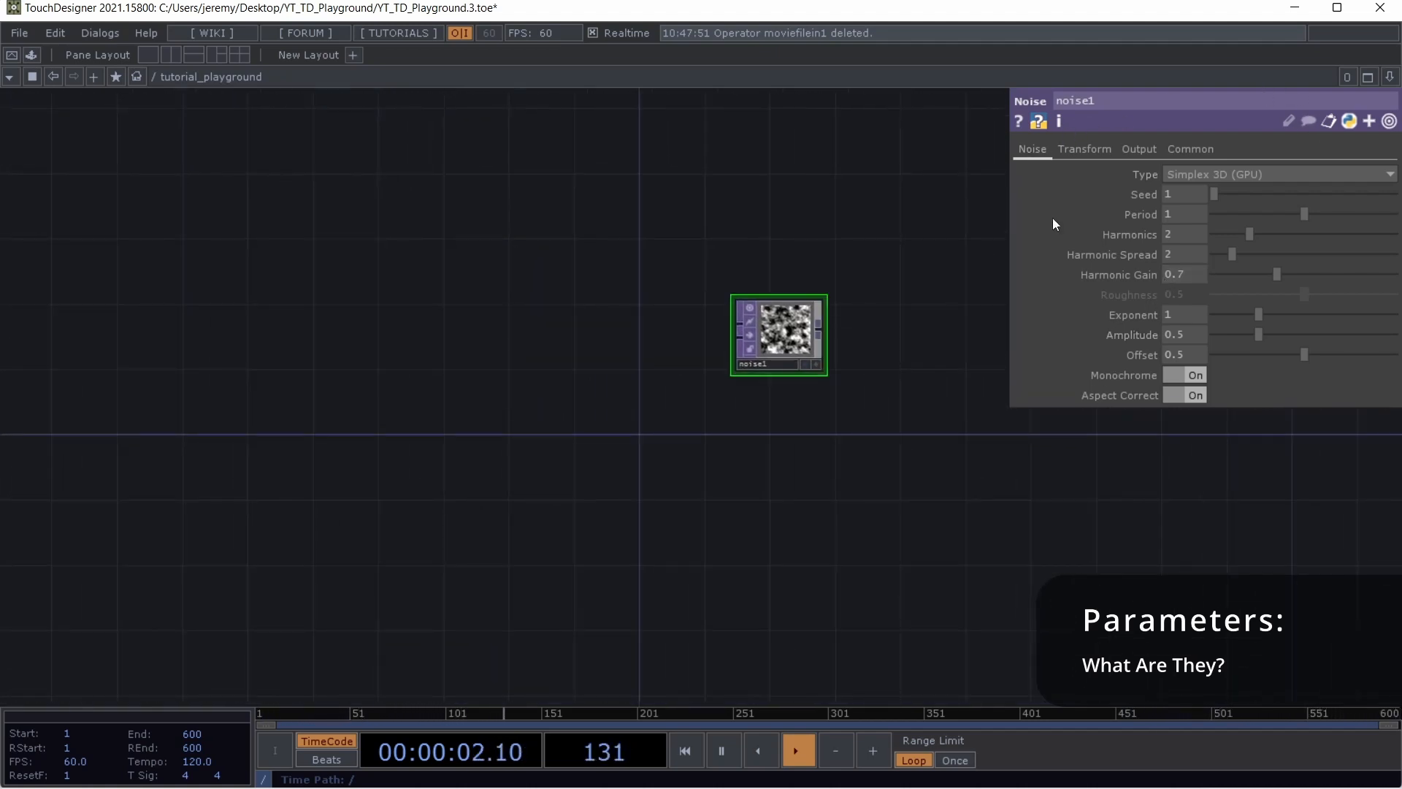
{"action": "left_click_drag", "start_coordinate": [906, 238], "coordinate": [789, 241]}
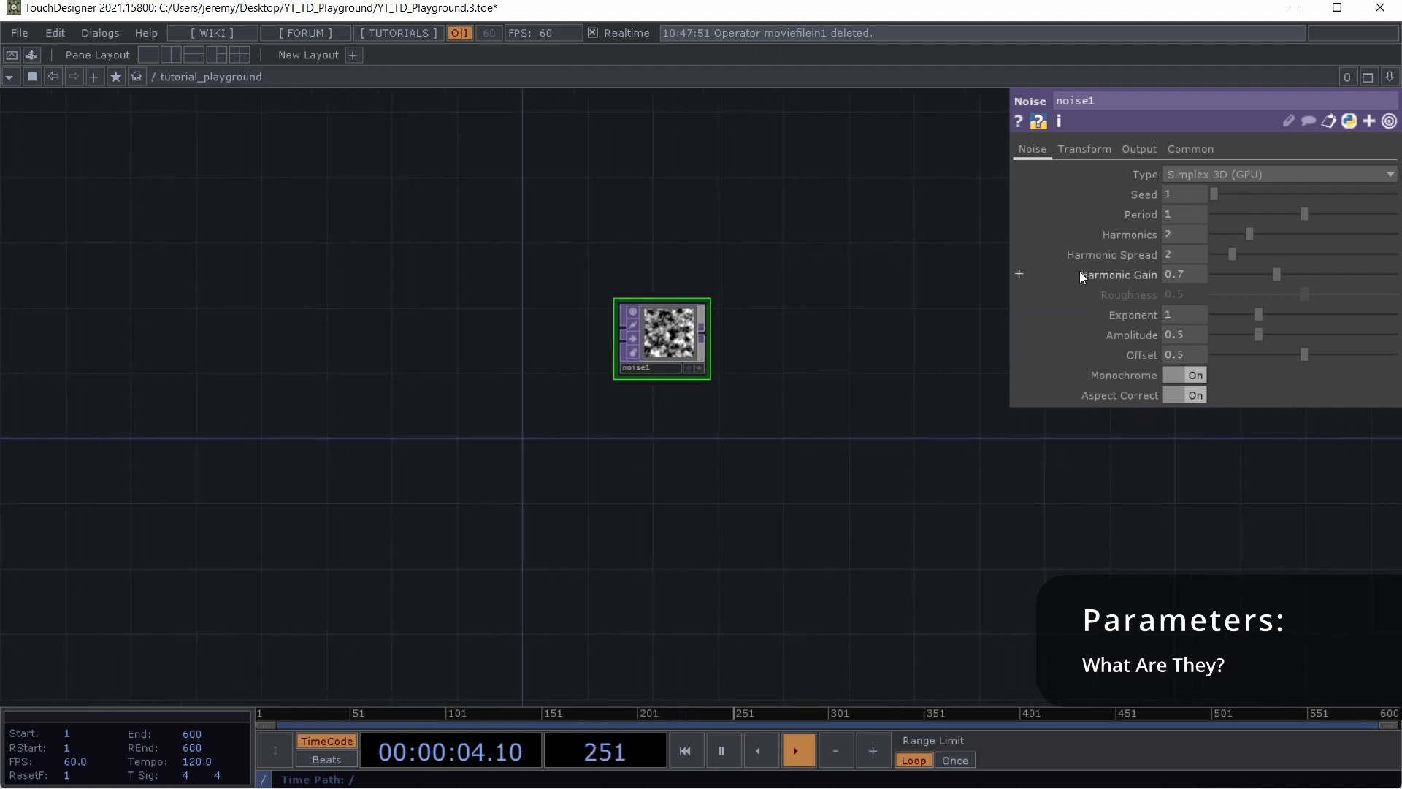
{"action": "middle_click_drag", "start_coordinate": [763, 307], "coordinate": [734, 330]}
{"action": "left_click_drag", "start_coordinate": [661, 328], "coordinate": [860, 294]}
{"action": "scroll", "coordinate": [861, 294], "scroll_direction": "up", "scroll_amount": 2}
{"action": "scroll", "coordinate": [860, 294], "scroll_direction": "up", "scroll_amount": 2}
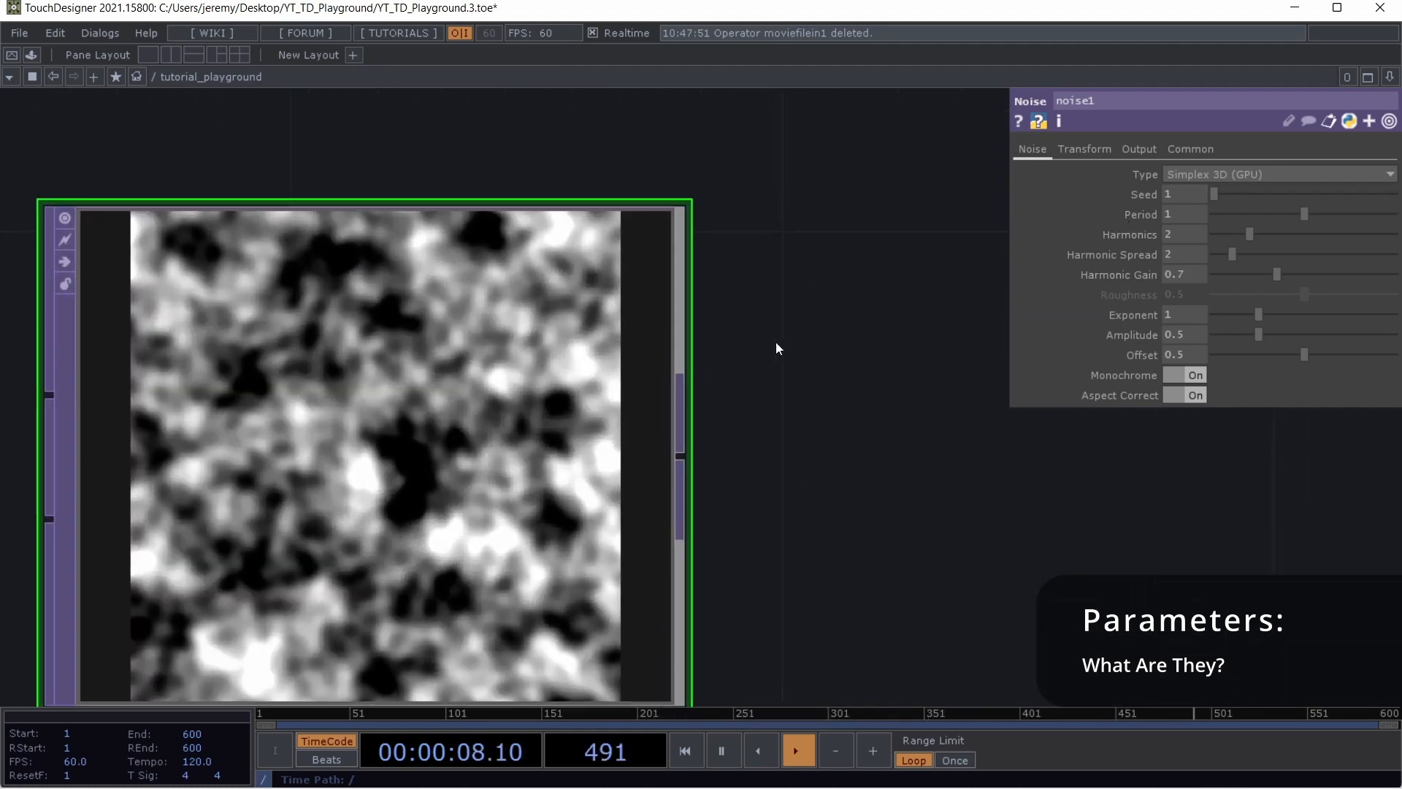
{"action": "left_click_drag", "start_coordinate": [789, 329], "coordinate": [903, 258]}
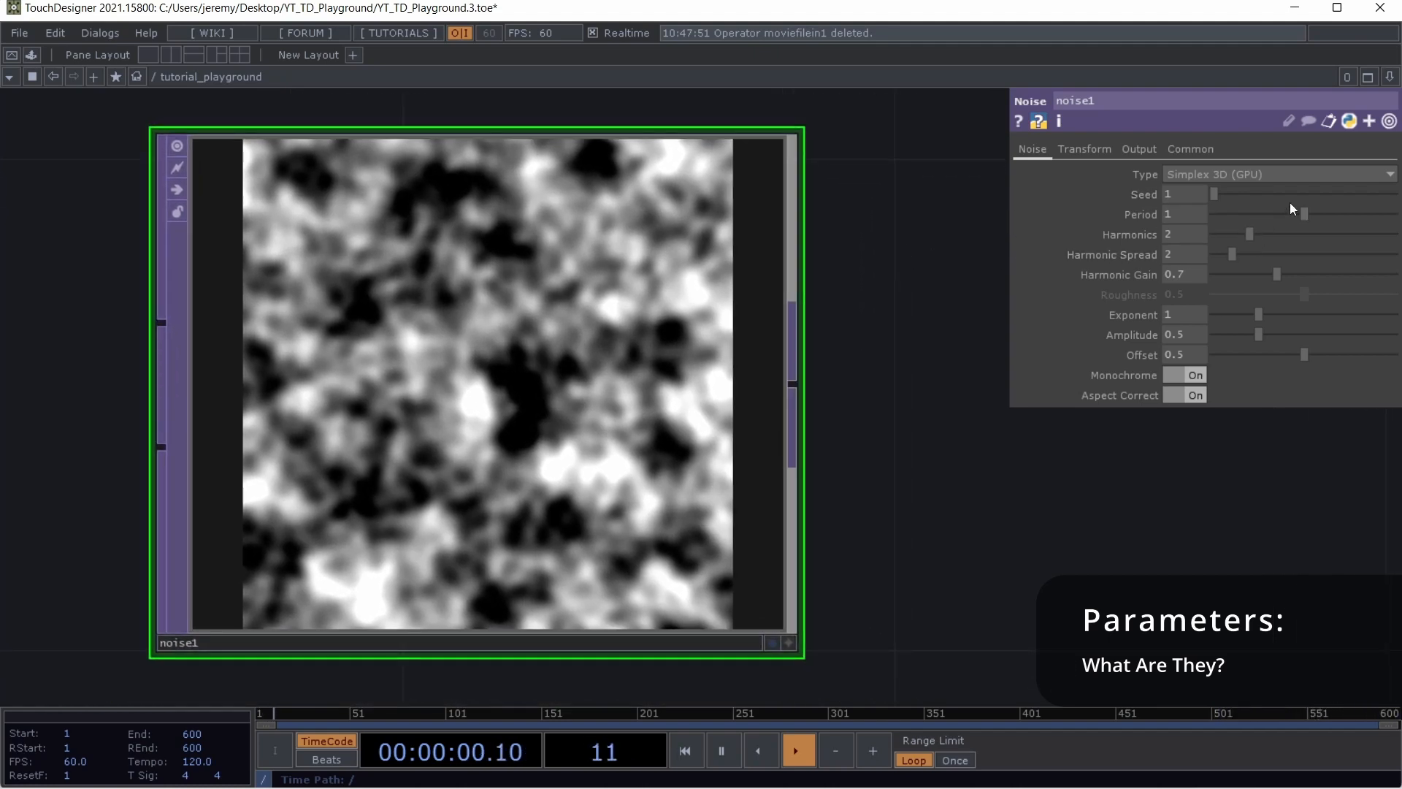
Lower noise1's Period to 0, and raise it back to 1.02
{"action": "left_click_drag", "start_coordinate": [1306, 213], "coordinate": [1199, 225]}
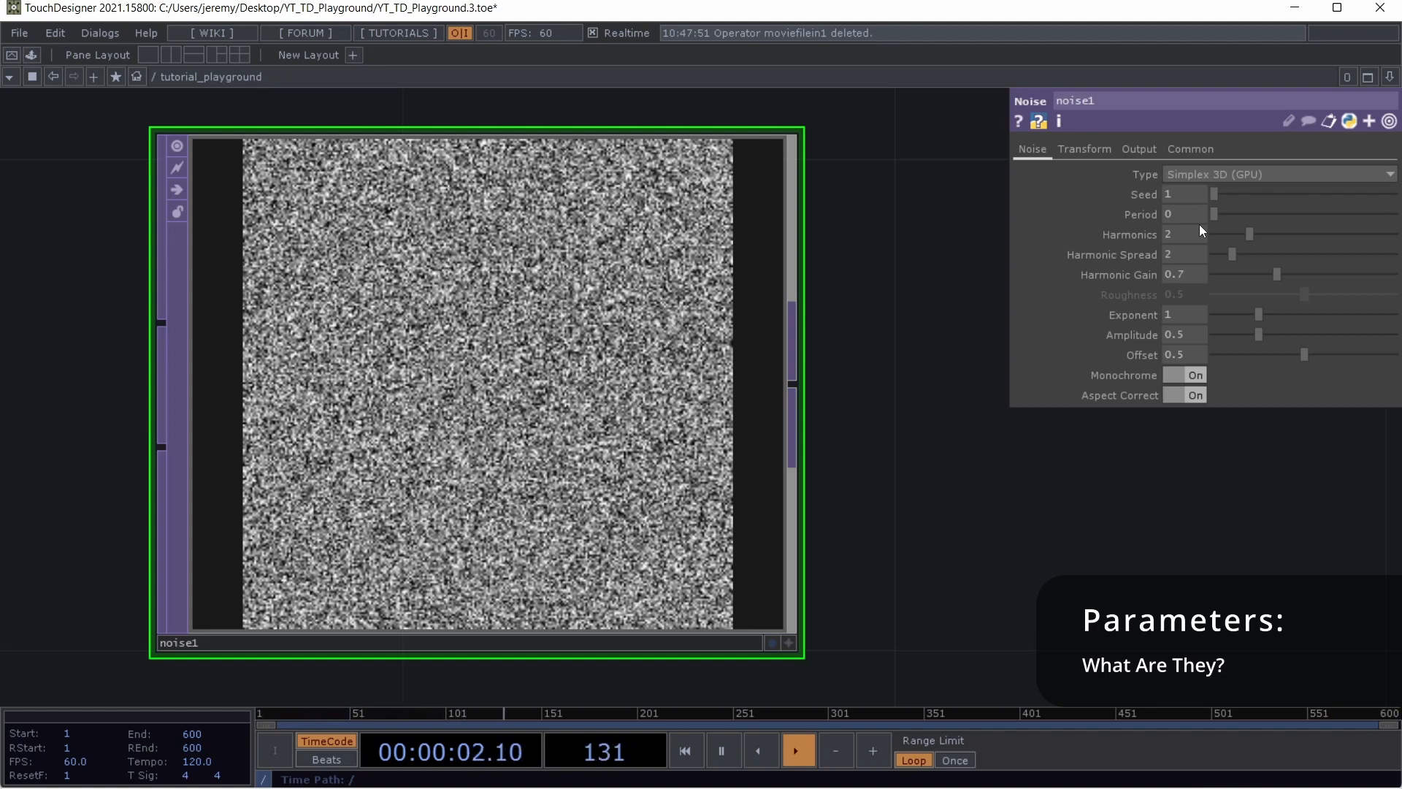
{"action": "left_click_drag", "start_coordinate": [1199, 225], "coordinate": [1353, 227]}
{"action": "left_click_drag", "start_coordinate": [1213, 217], "coordinate": [1305, 228]}
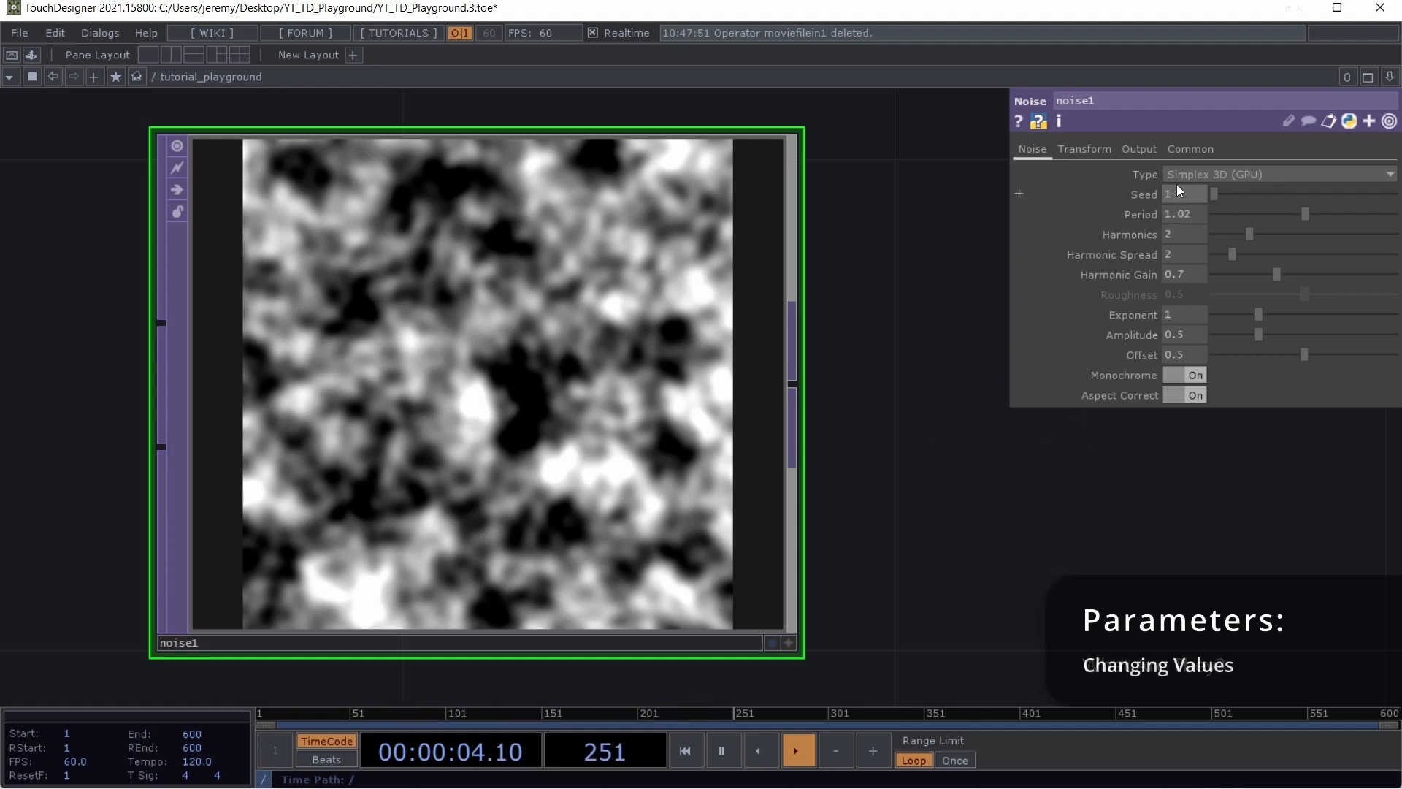
Try changing noise1's Seed with the value ladder's different increments, and return it to 1
{"action": "scroll", "coordinate": [1174, 194], "scroll_direction": "down", "scroll_amount": 1}
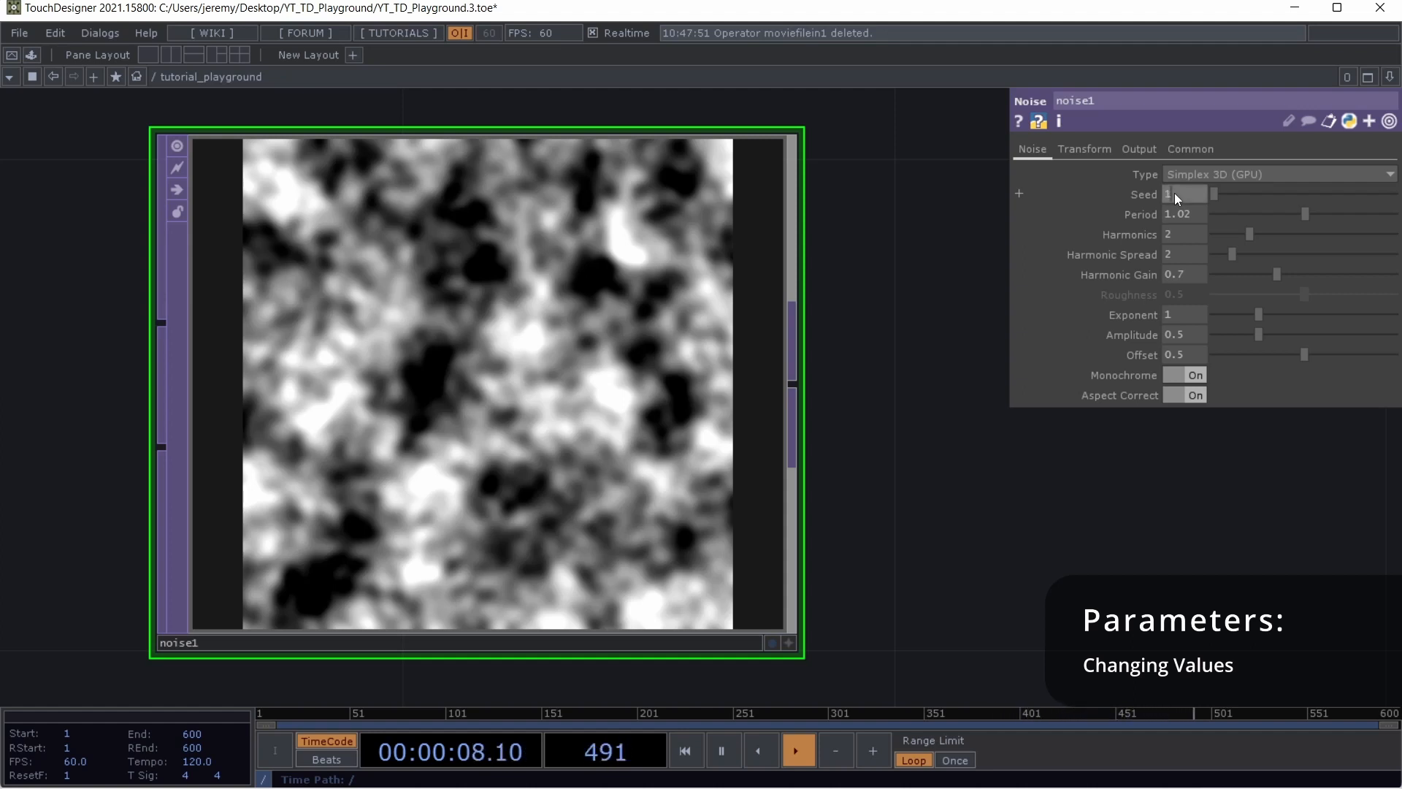
{"action": "scroll", "coordinate": [1174, 193], "scroll_direction": "up", "scroll_amount": 1}
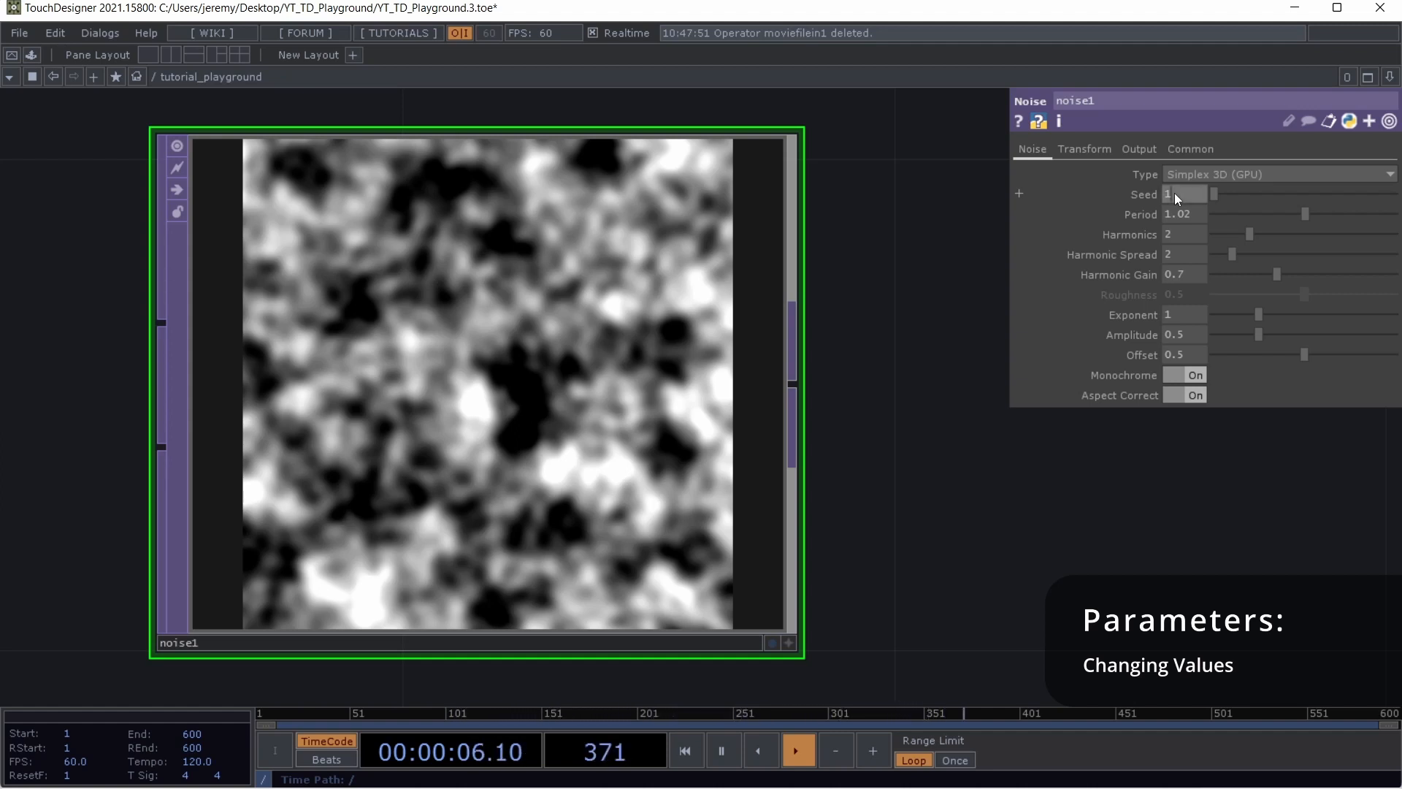
{"action": "middle_click_drag", "start_coordinate": [1174, 192], "coordinate": [1174, 193]}
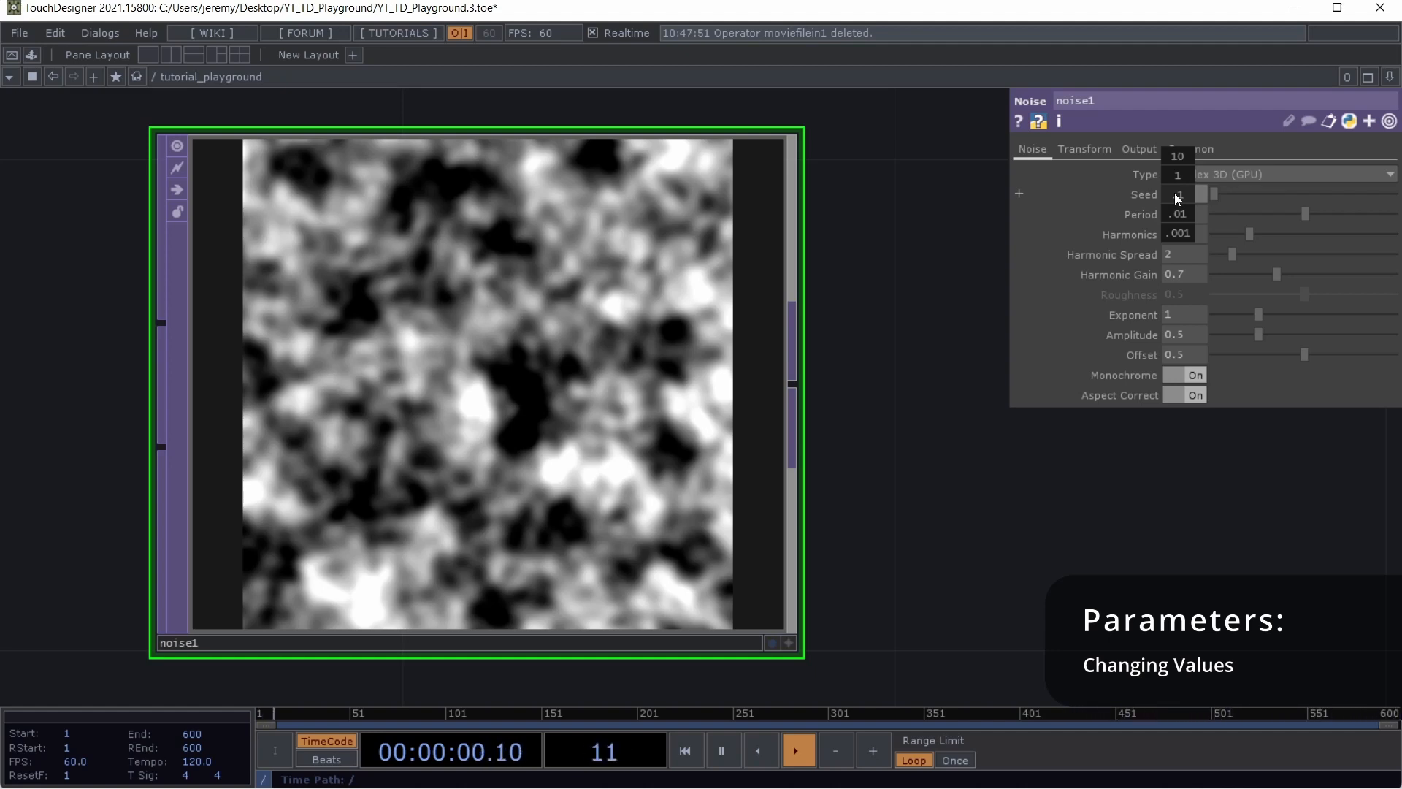
{"action": "middle_click_drag", "start_coordinate": [1174, 193], "coordinate": [1184, 159]}
{"action": "middle_click_drag", "start_coordinate": [1177, 247], "coordinate": [1183, 220]}
{"action": "middle_click_drag", "start_coordinate": [1182, 152], "coordinate": [1174, 199]}
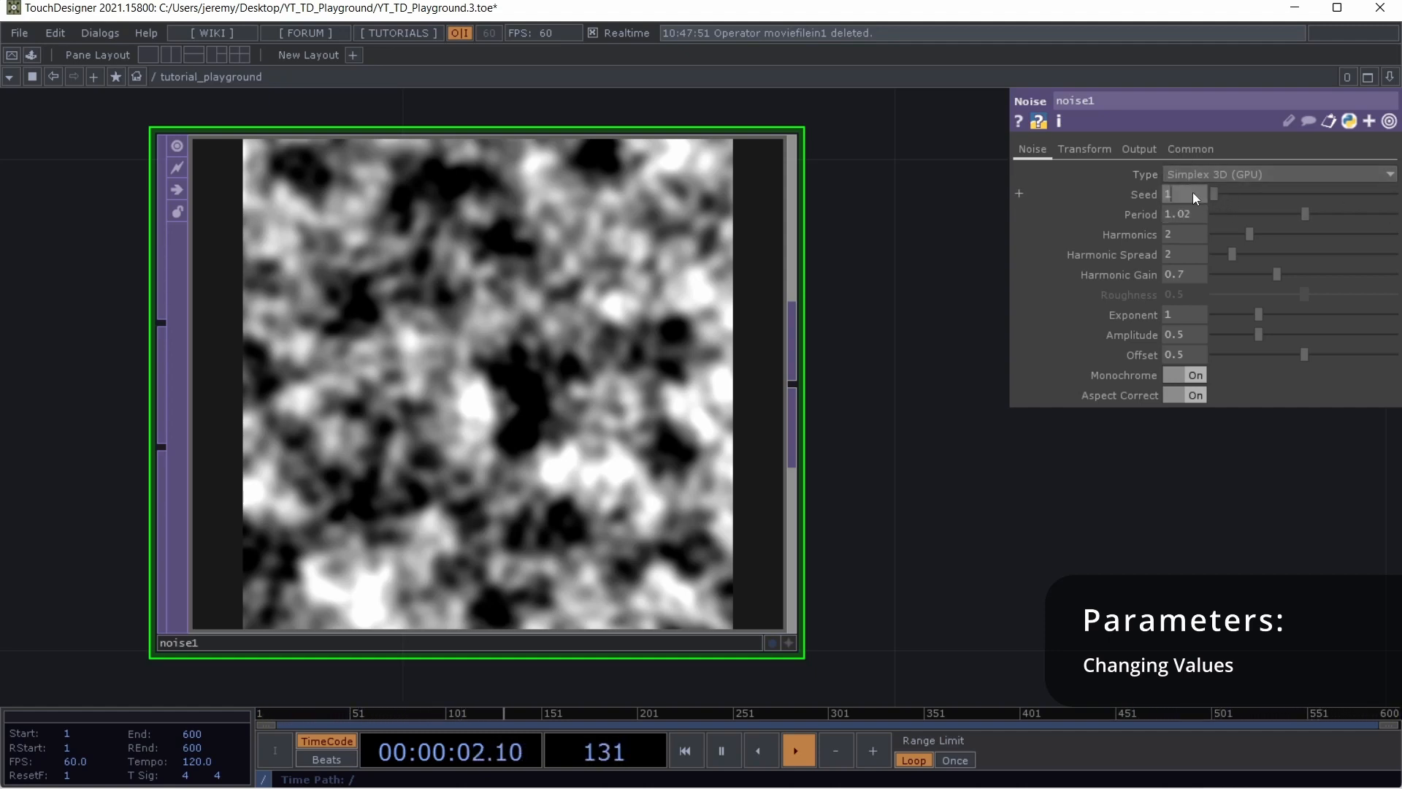
Raise noise1's Seed to 9999, and bring it back down to 1
{"action": "left_click_drag", "start_coordinate": [1211, 190], "coordinate": [1398, 191]}
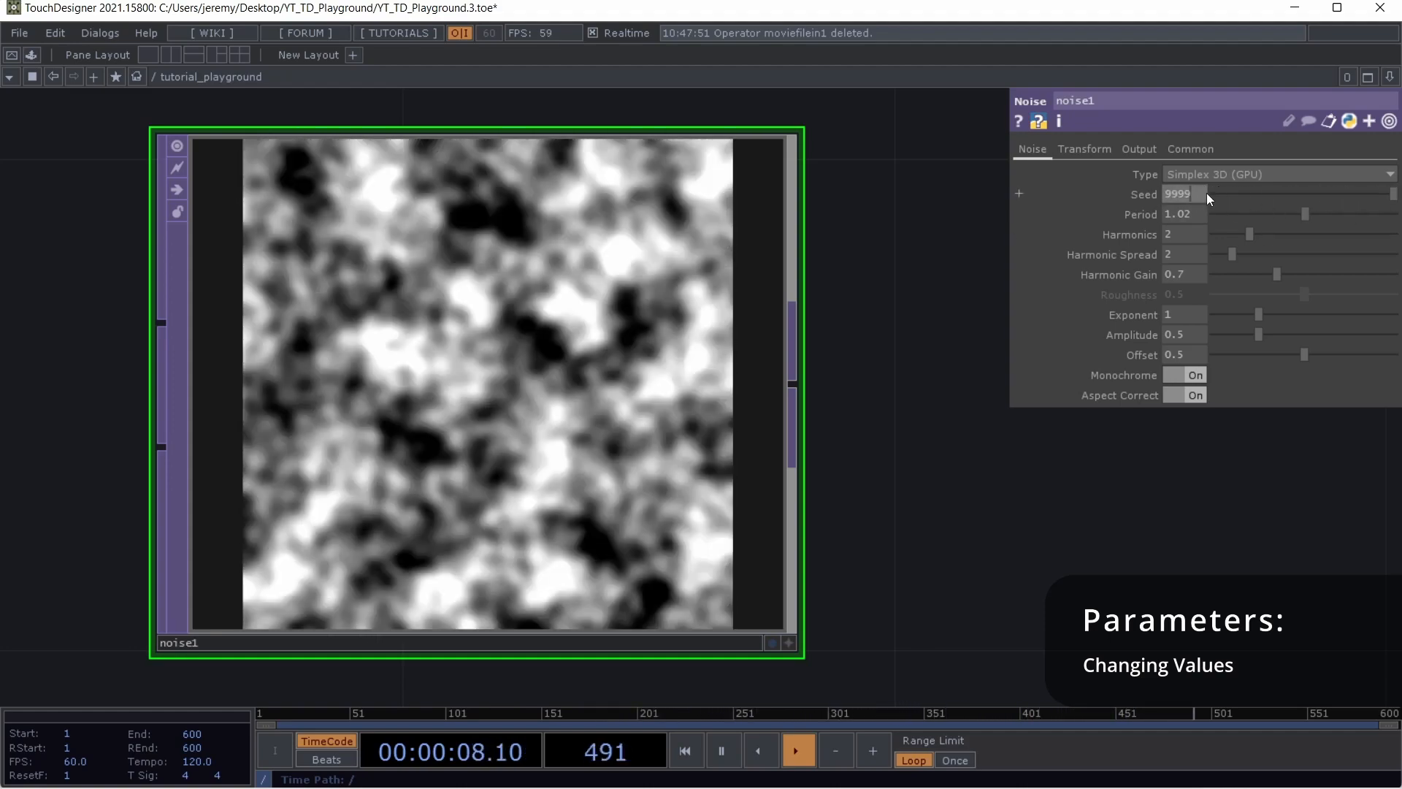
{"action": "left_click", "coordinate": [1211, 194]}
{"action": "mouse_move", "coordinate": [1210, 196]}
{"action": "left_mouse_down"}
{"action": "mouse_move", "coordinate": [1396, 193]}
{"action": "mouse_move", "coordinate": [1209, 191]}
{"action": "left_mouse_up"}
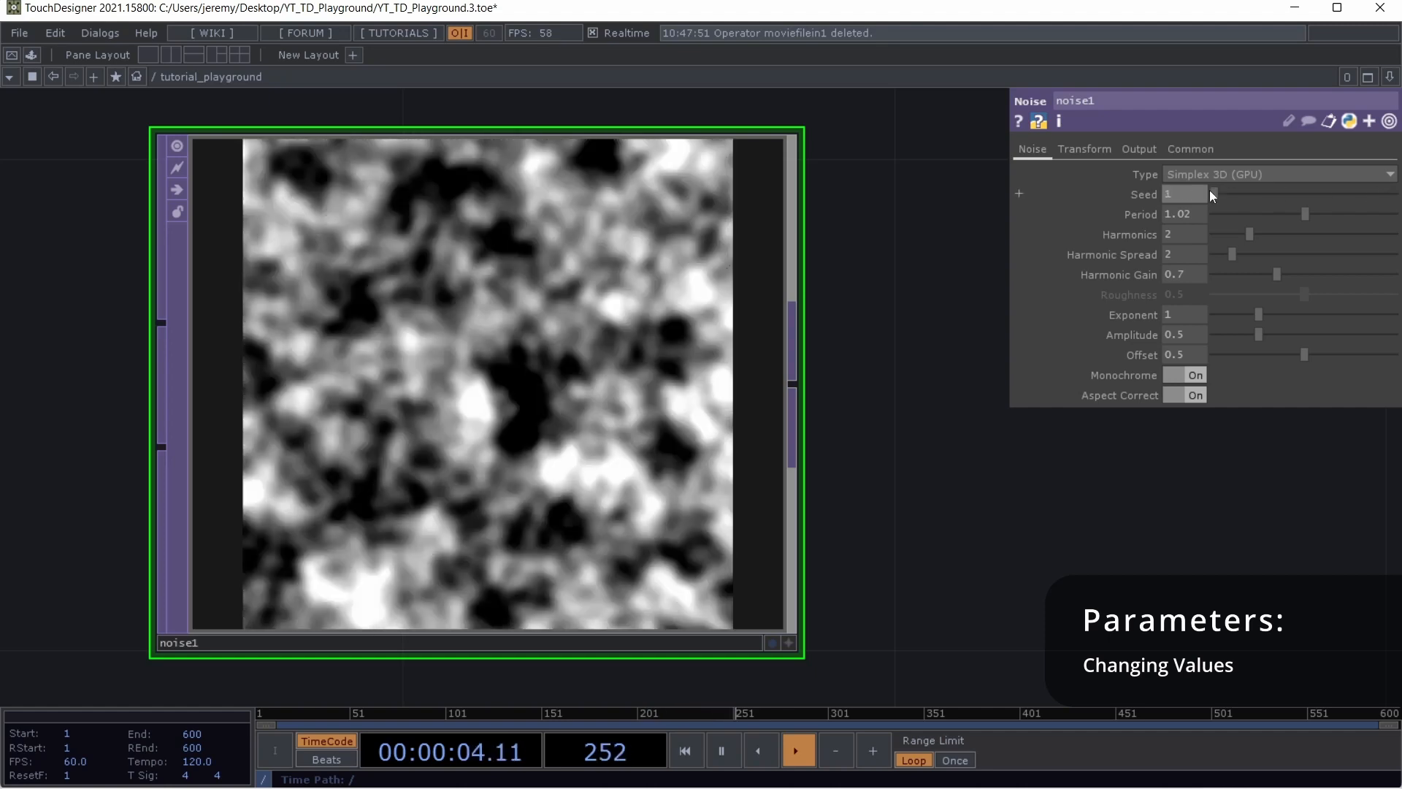
Raise noise1's Period to 61.01 using the value ladder, and reset it to 1
{"action": "mouse_move", "coordinate": [1304, 214]}
{"action": "left_mouse_down"}
{"action": "mouse_move", "coordinate": [1166, 212]}
{"action": "mouse_move", "coordinate": [1395, 214]}
{"action": "mouse_move", "coordinate": [1342, 260]}
{"action": "mouse_move", "coordinate": [1401, 258]}
{"action": "mouse_move", "coordinate": [1277, 214]}
{"action": "mouse_move", "coordinate": [1304, 214]}
{"action": "left_mouse_up"}
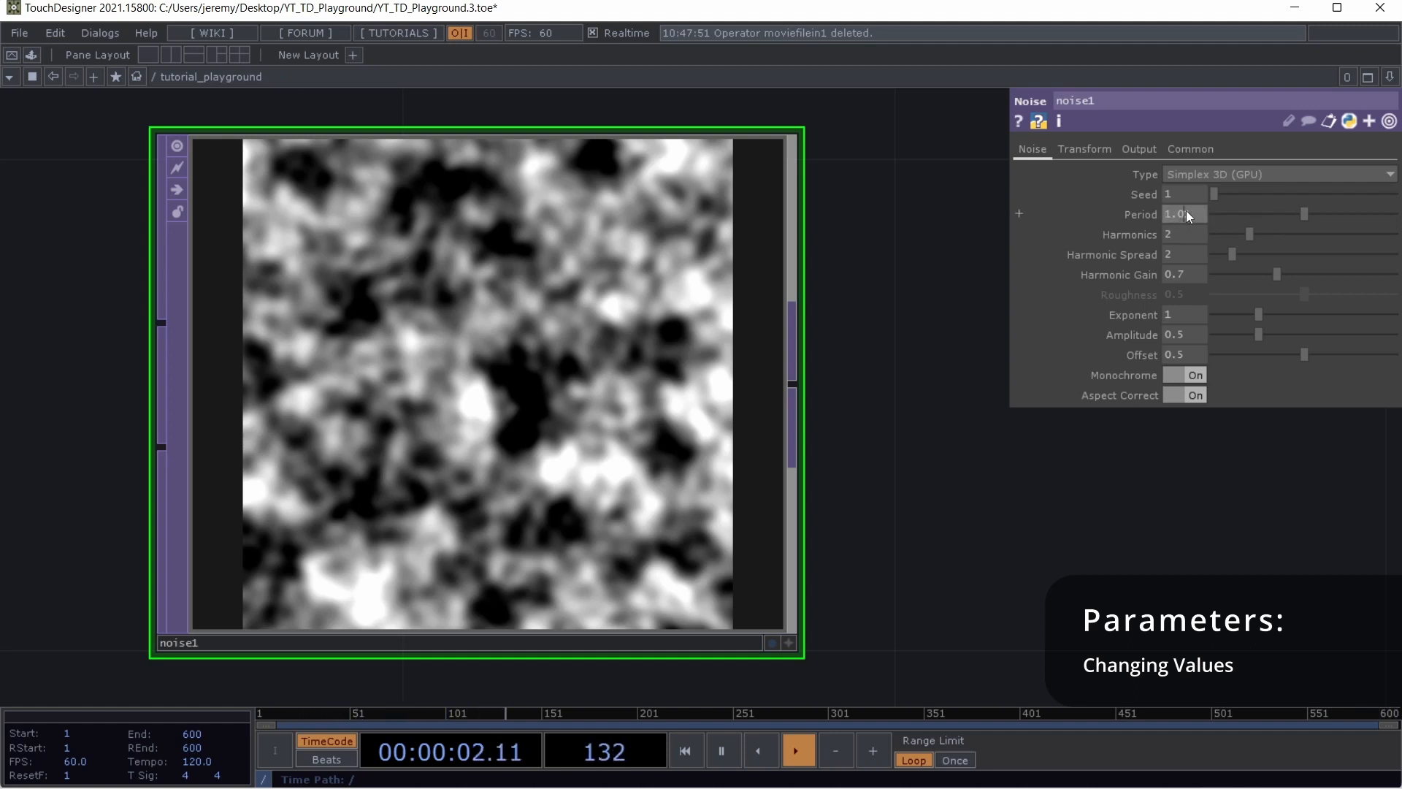
{"action": "mouse_move", "coordinate": [1186, 211]}
{"action": "middle_mouse_down"}
{"action": "mouse_move", "coordinate": [1172, 211]}
{"action": "mouse_move", "coordinate": [1197, 191]}
{"action": "middle_mouse_up"}
{"action": "middle_click_drag", "start_coordinate": [1195, 255], "coordinate": [1186, 172]}
{"action": "middle_click_drag", "start_coordinate": [1177, 213], "coordinate": [1177, 188]}
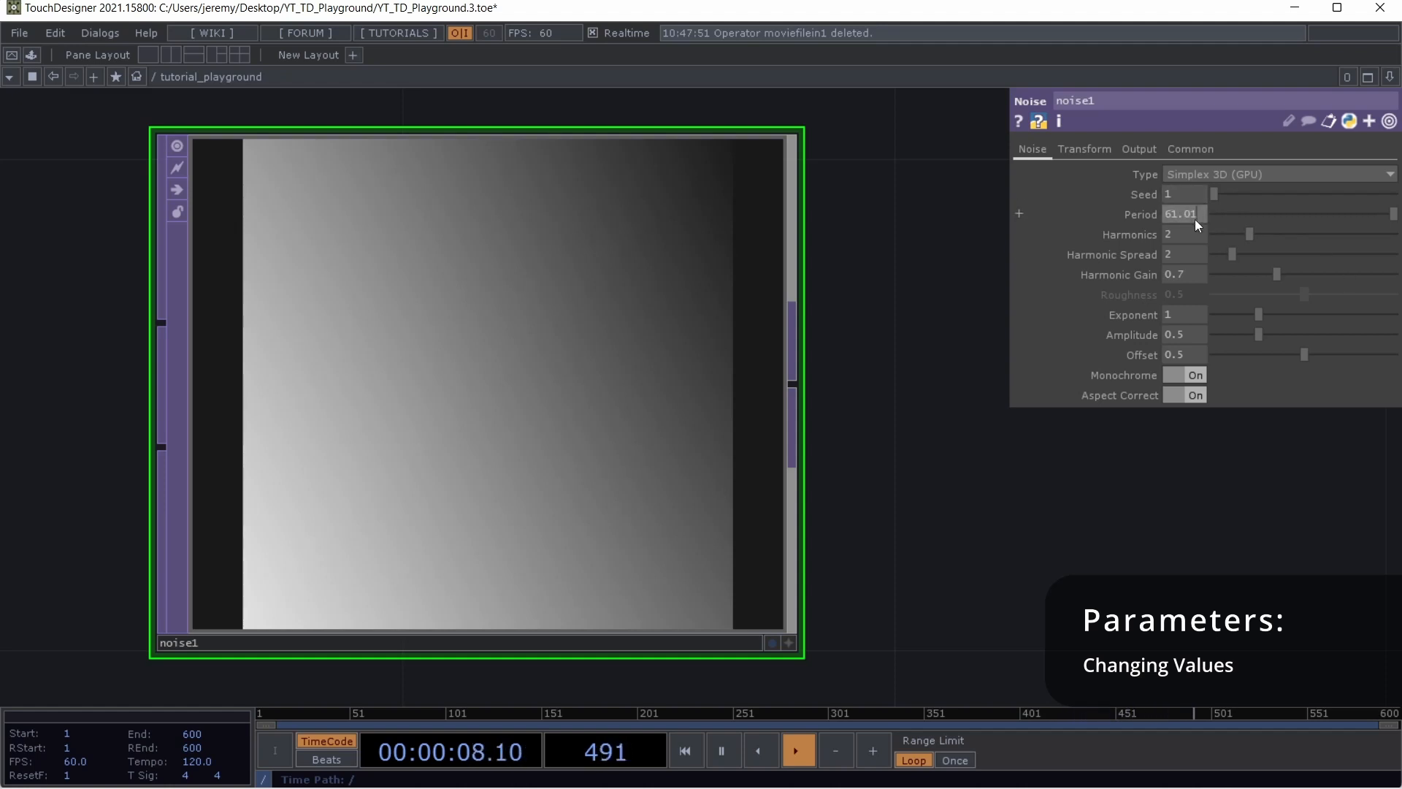
{"action": "type", "text": "1"}
{"action": "key", "text": "Return"}
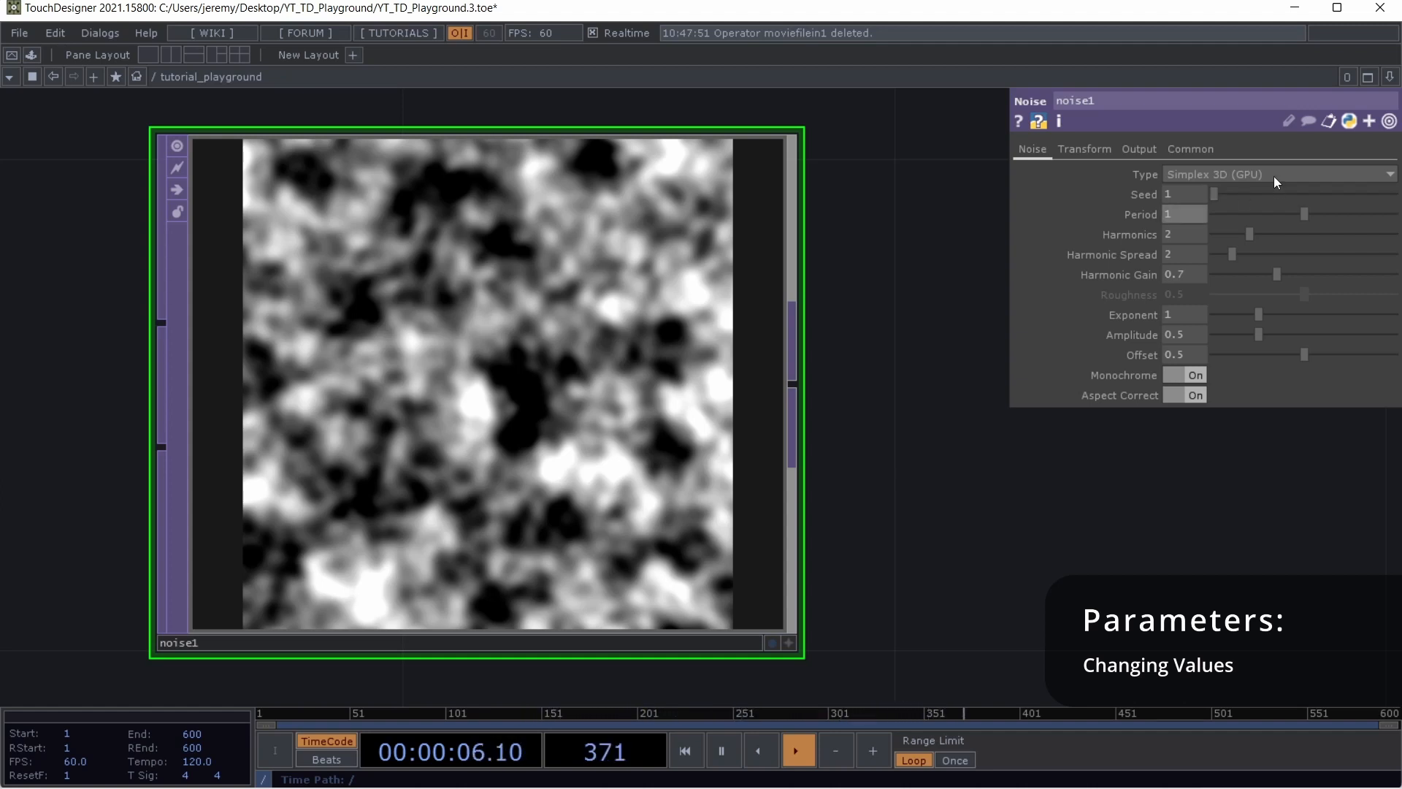
Raise noise1's Period to 1.92, and fine-tune it to 2.48 with the value ladder
{"action": "left_click_drag", "start_coordinate": [1286, 221], "coordinate": [1198, 216]}
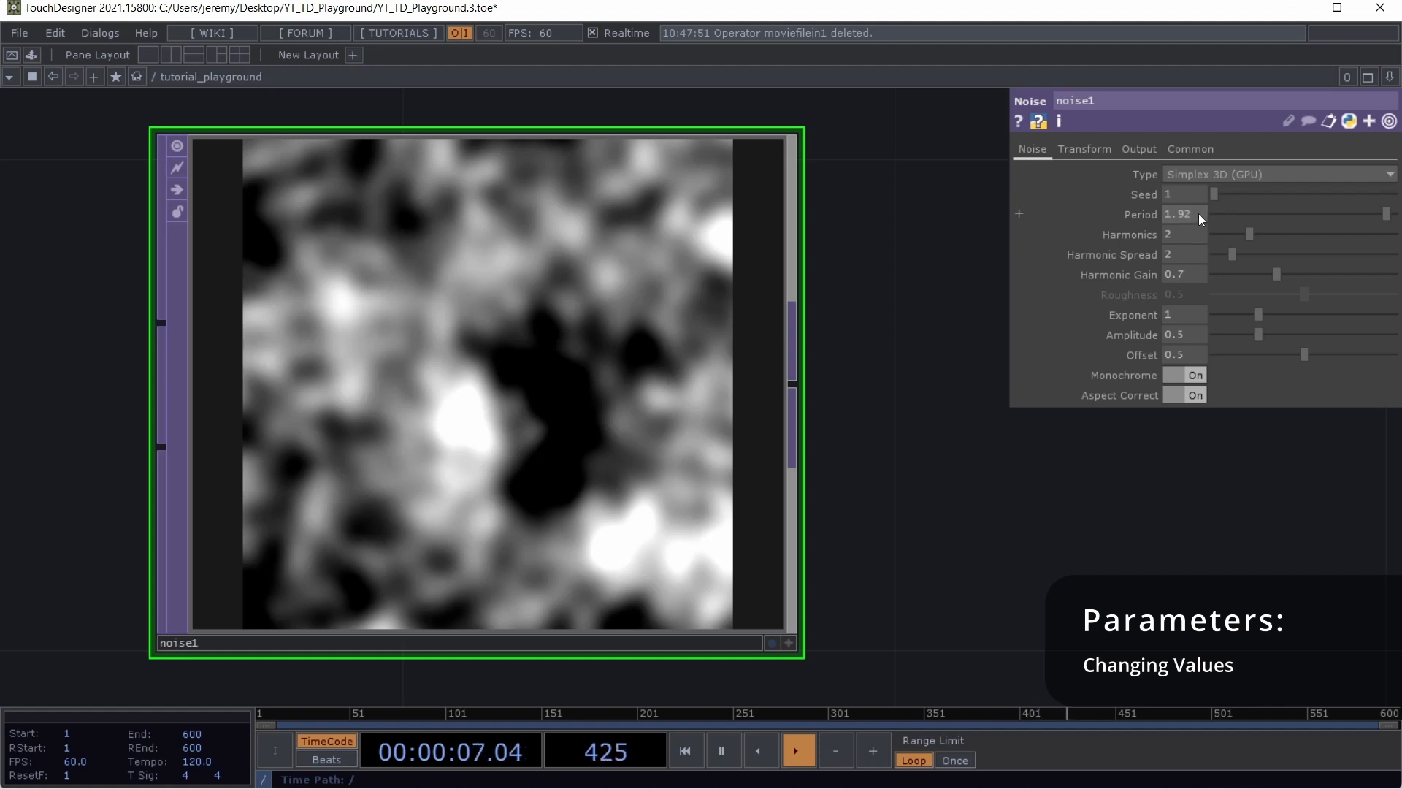
{"action": "middle_click_drag", "start_coordinate": [1198, 213], "coordinate": [1205, 179]}
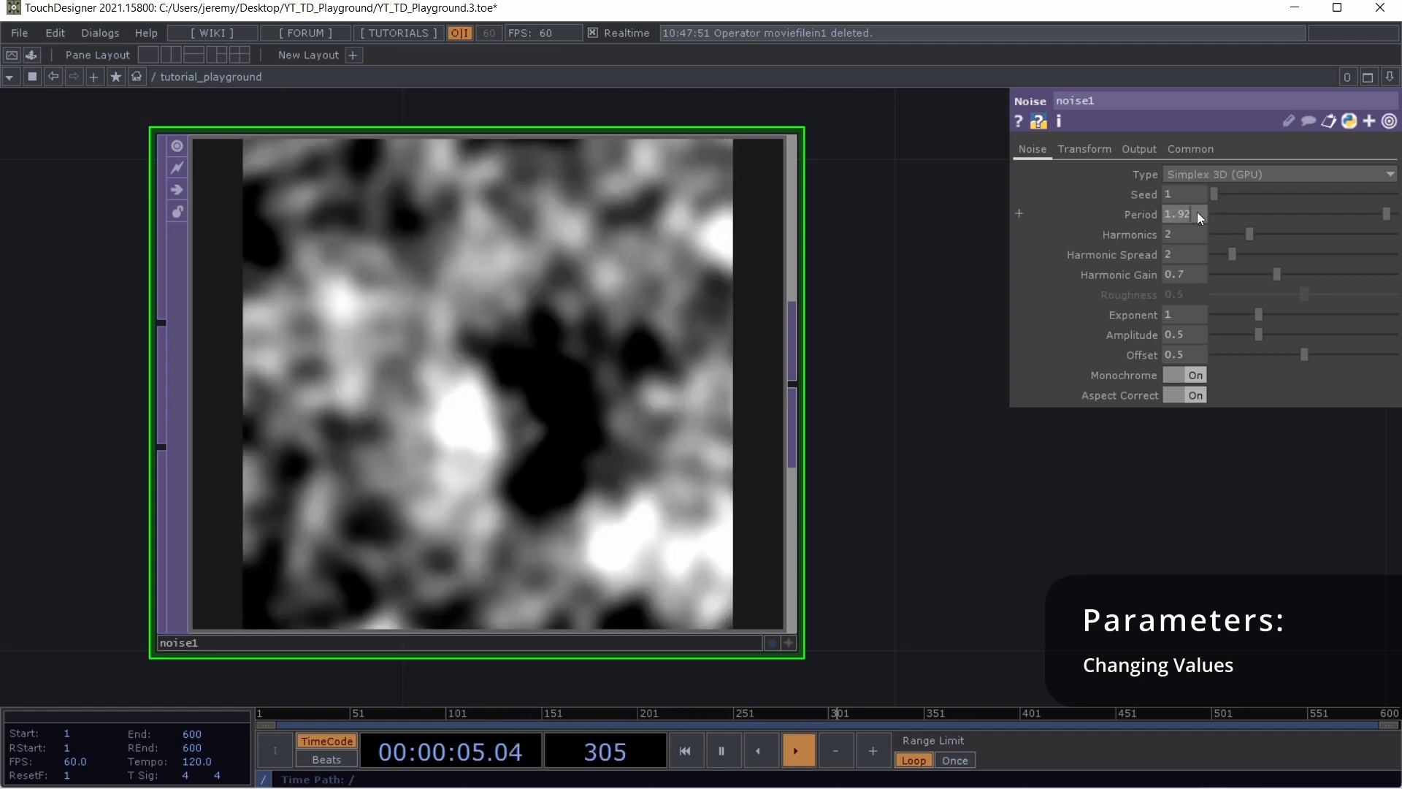
{"action": "mouse_move", "coordinate": [1197, 213]}
{"action": "middle_mouse_down"}
{"action": "mouse_move", "coordinate": [1212, 193]}
{"action": "mouse_move", "coordinate": [1256, 193]}
{"action": "mouse_move", "coordinate": [1184, 179]}
{"action": "mouse_move", "coordinate": [1193, 258]}
{"action": "mouse_move", "coordinate": [1207, 254]}
{"action": "mouse_move", "coordinate": [1190, 188]}
{"action": "middle_mouse_up"}
Show the value ladder for noise1's Period
{"action": "scroll", "coordinate": [945, 495], "scroll_direction": "down", "scroll_amount": 3}
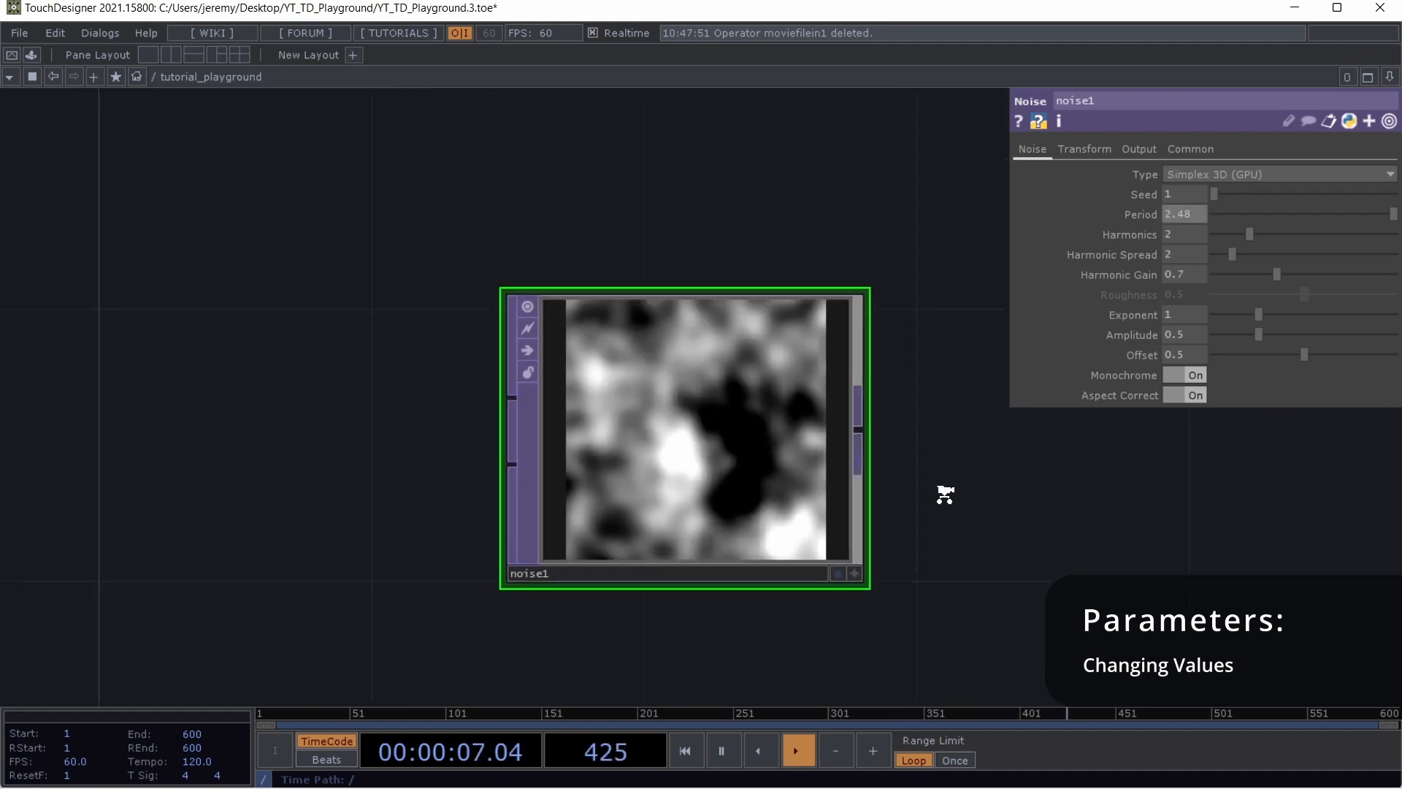
{"action": "left_click_drag", "start_coordinate": [850, 485], "coordinate": [287, 357]}
{"action": "scroll", "coordinate": [880, 468], "scroll_direction": "down", "scroll_amount": 3}
{"action": "scroll", "coordinate": [1192, 537], "scroll_direction": "down", "scroll_amount": 3}
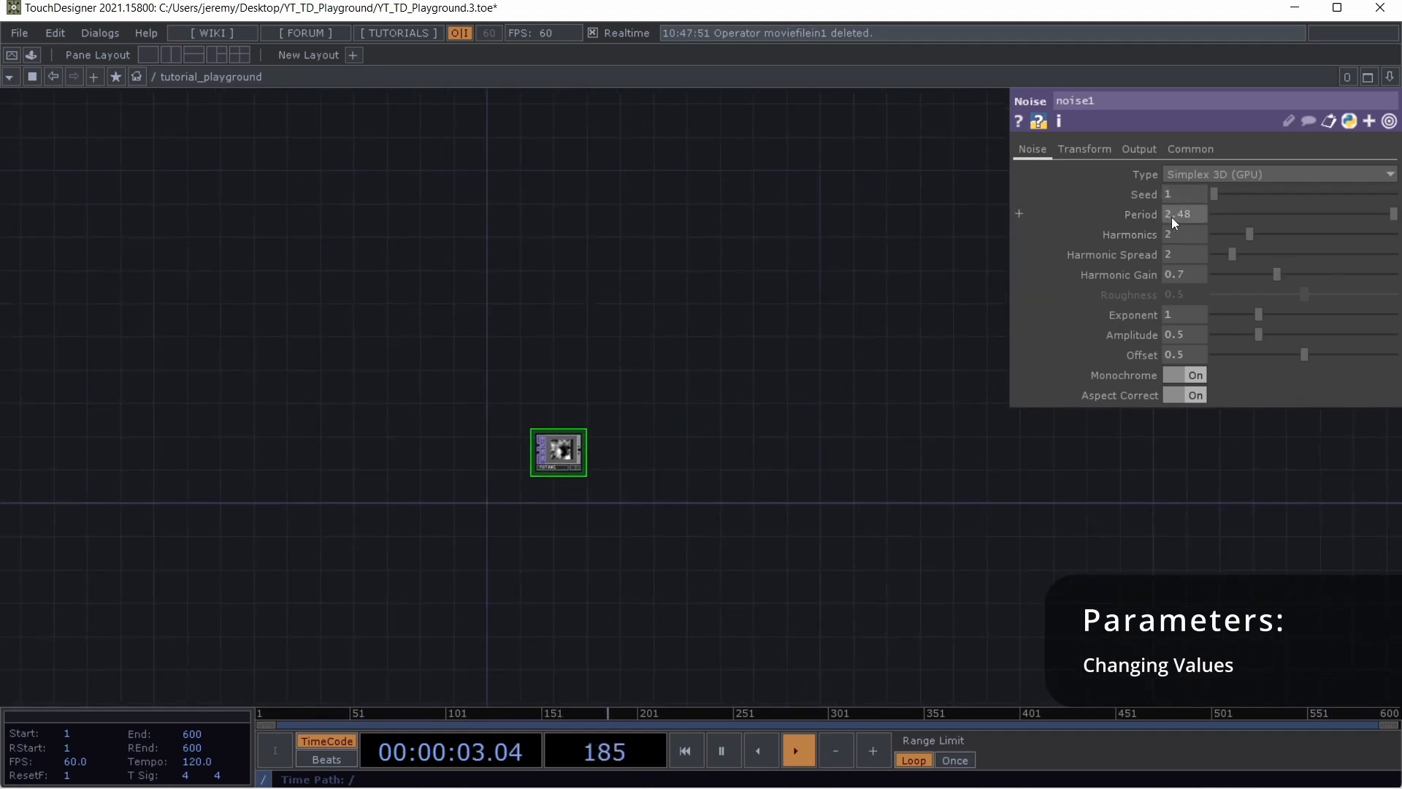
{"action": "middle_click_drag", "start_coordinate": [1172, 217], "coordinate": [1171, 217]}
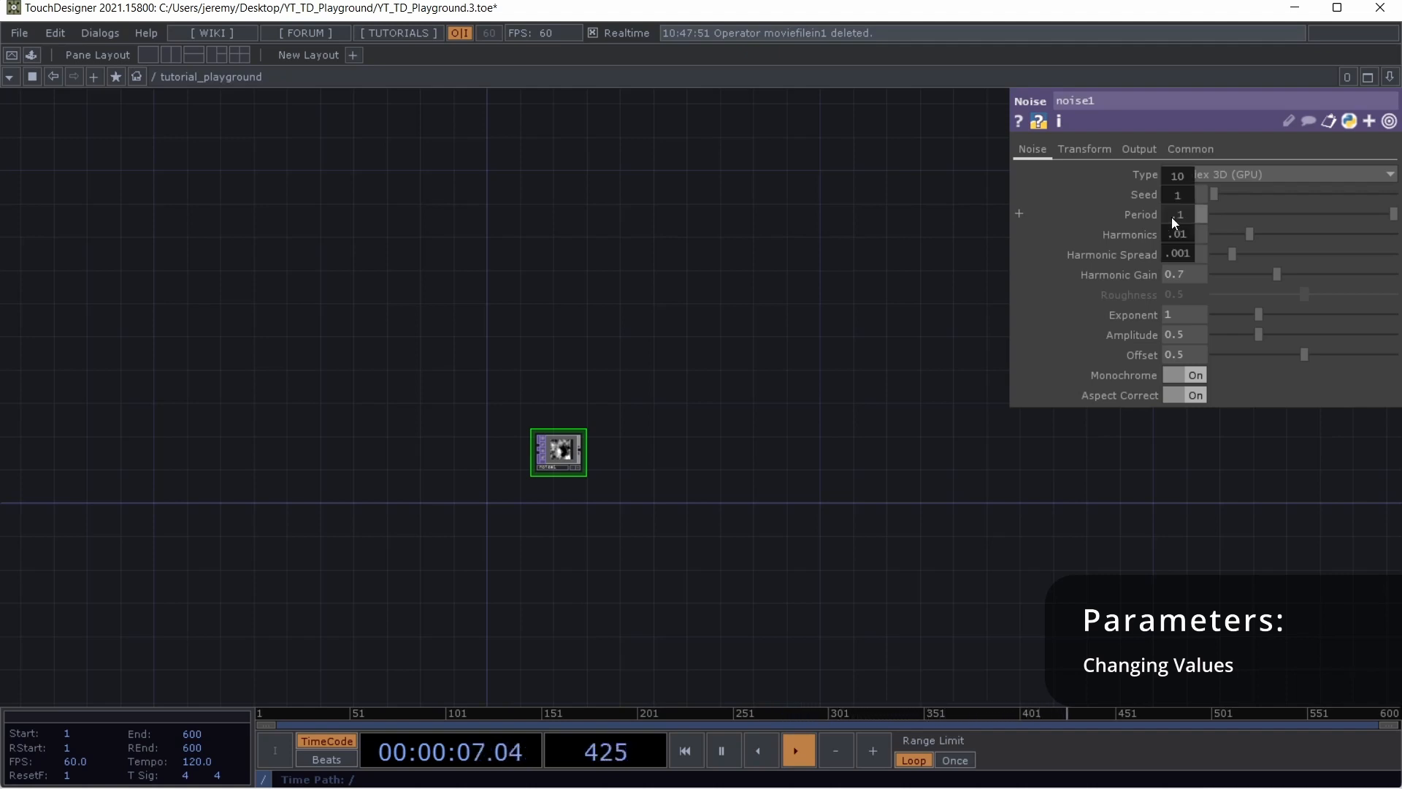
{"action": "middle_click_drag", "start_coordinate": [1172, 217], "coordinate": [1185, 207]}
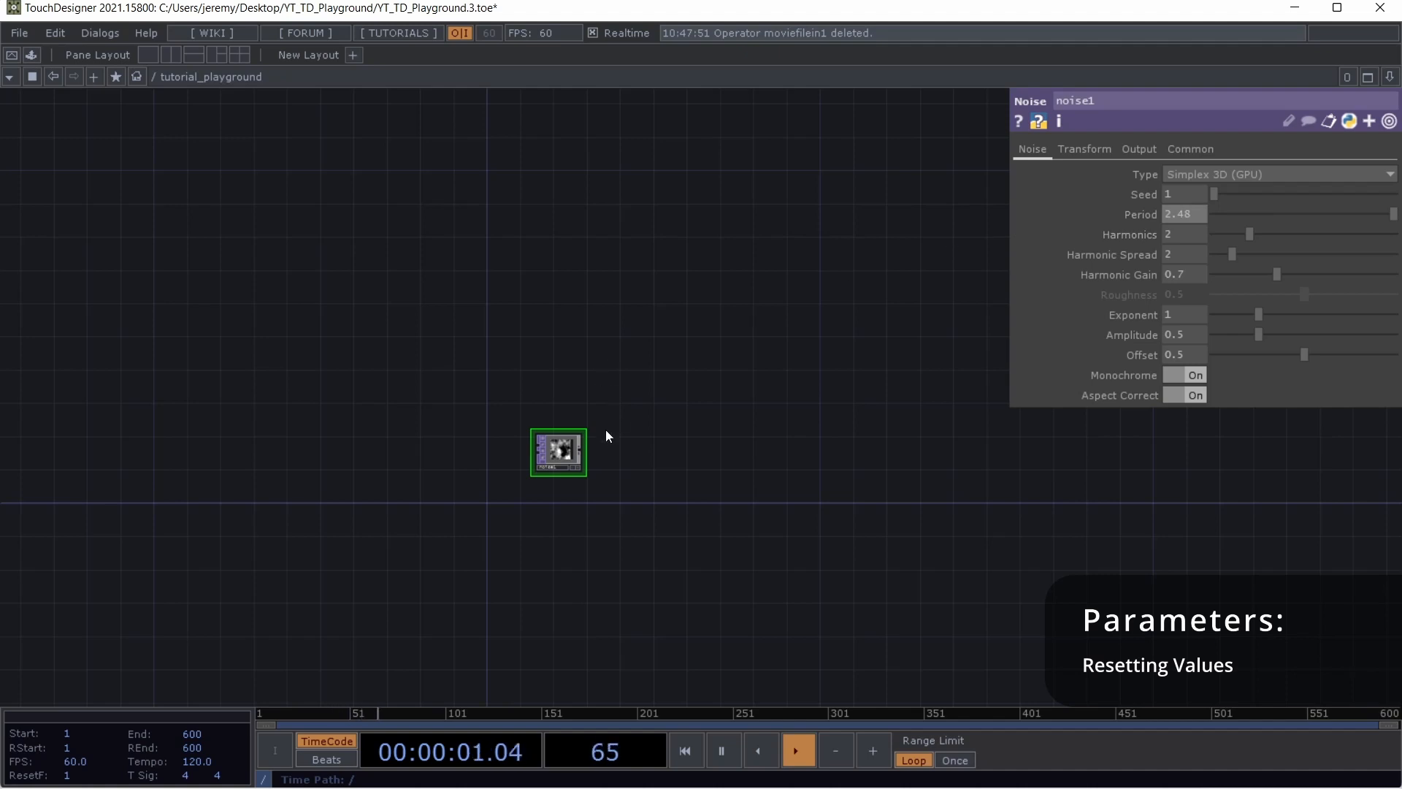
Undo the recent changes to noise1's Period, and reset that parameter to its default
{"action": "scroll", "coordinate": [604, 431], "scroll_direction": "up", "scroll_amount": 5}
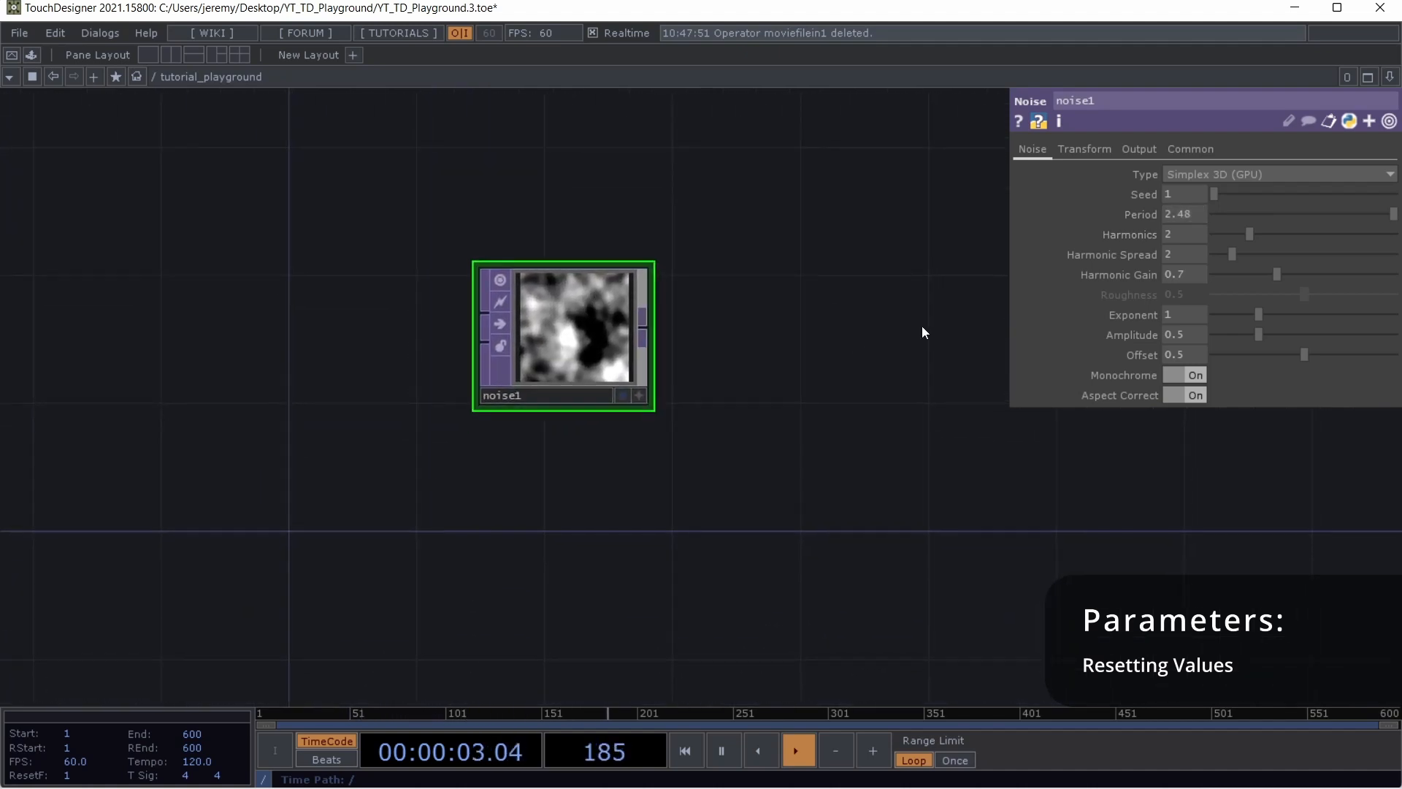
{"action": "key", "text": "ctrl+z"}
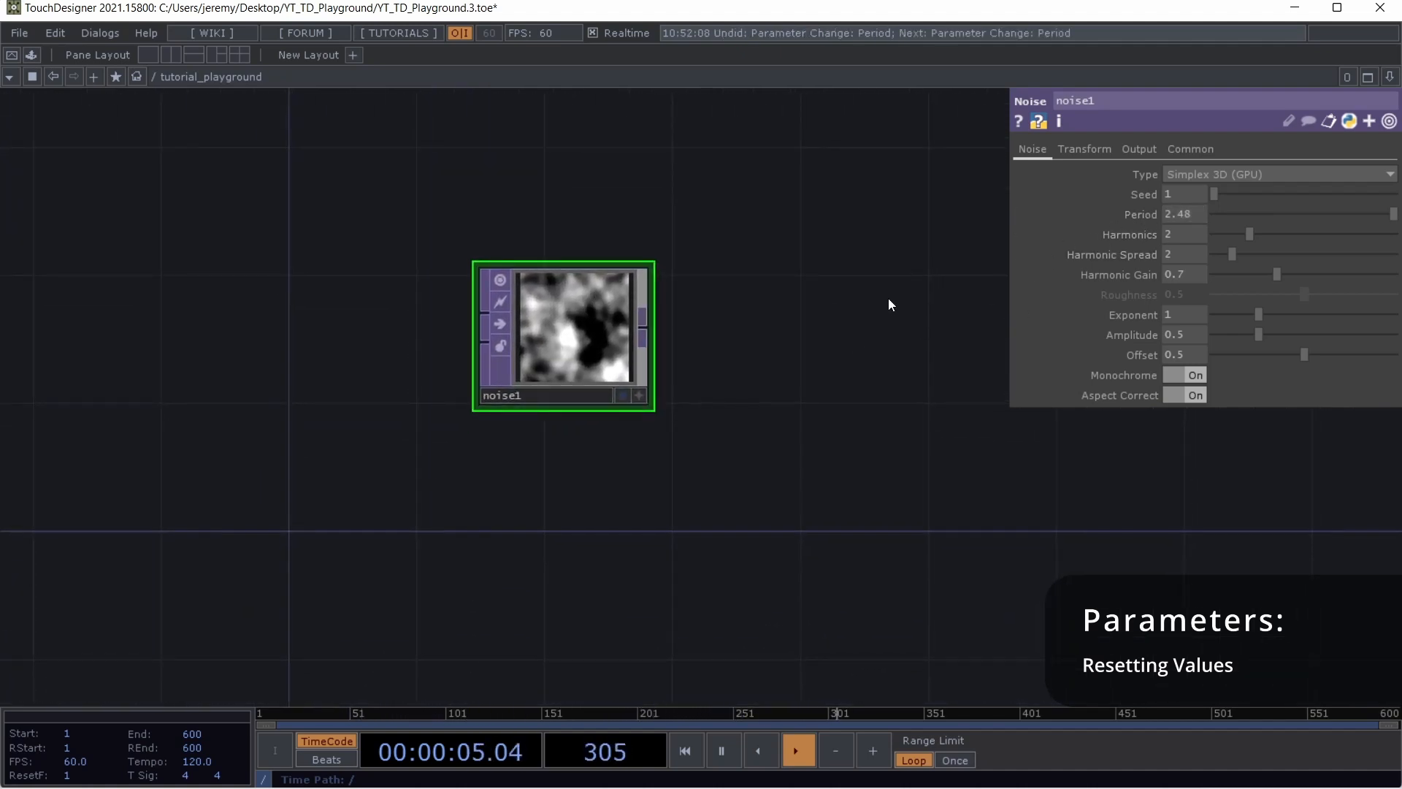
{"action": "key", "text": "ctrl+z"}
{"action": "key", "text": "ctrl+z"}
{"action": "key", "text": "ctrl+z"}
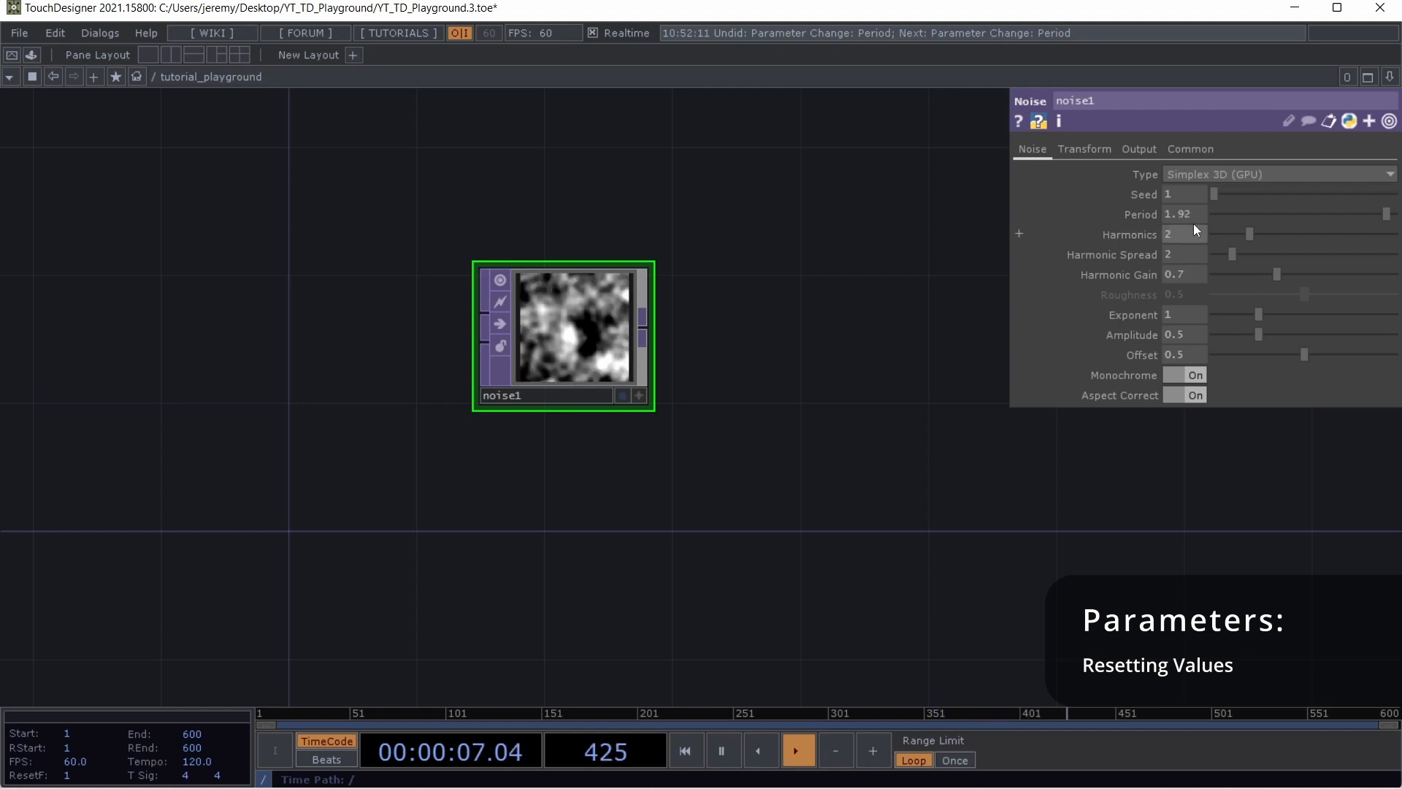
{"action": "key", "text": "ctrl+z"}
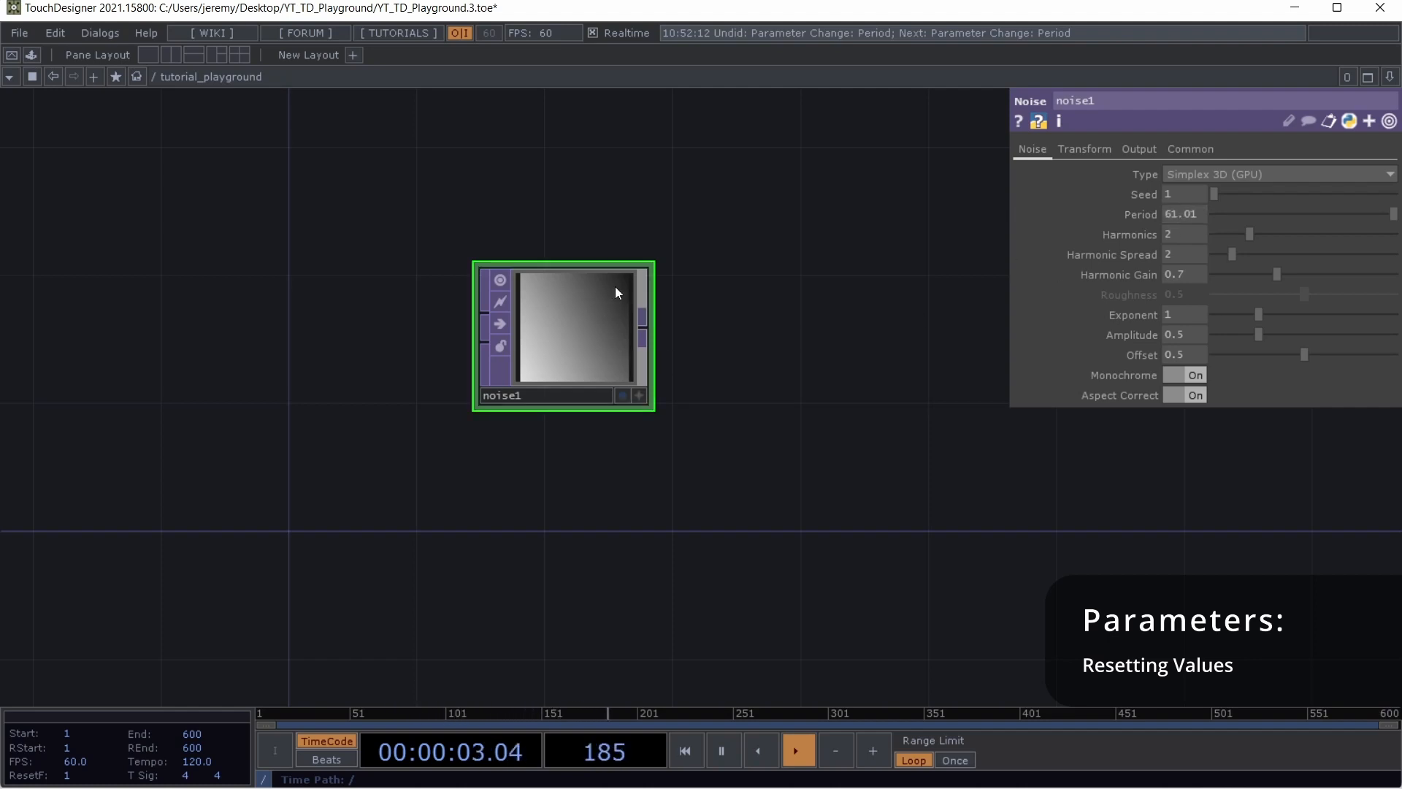
{"action": "right_click", "coordinate": [1117, 211]}
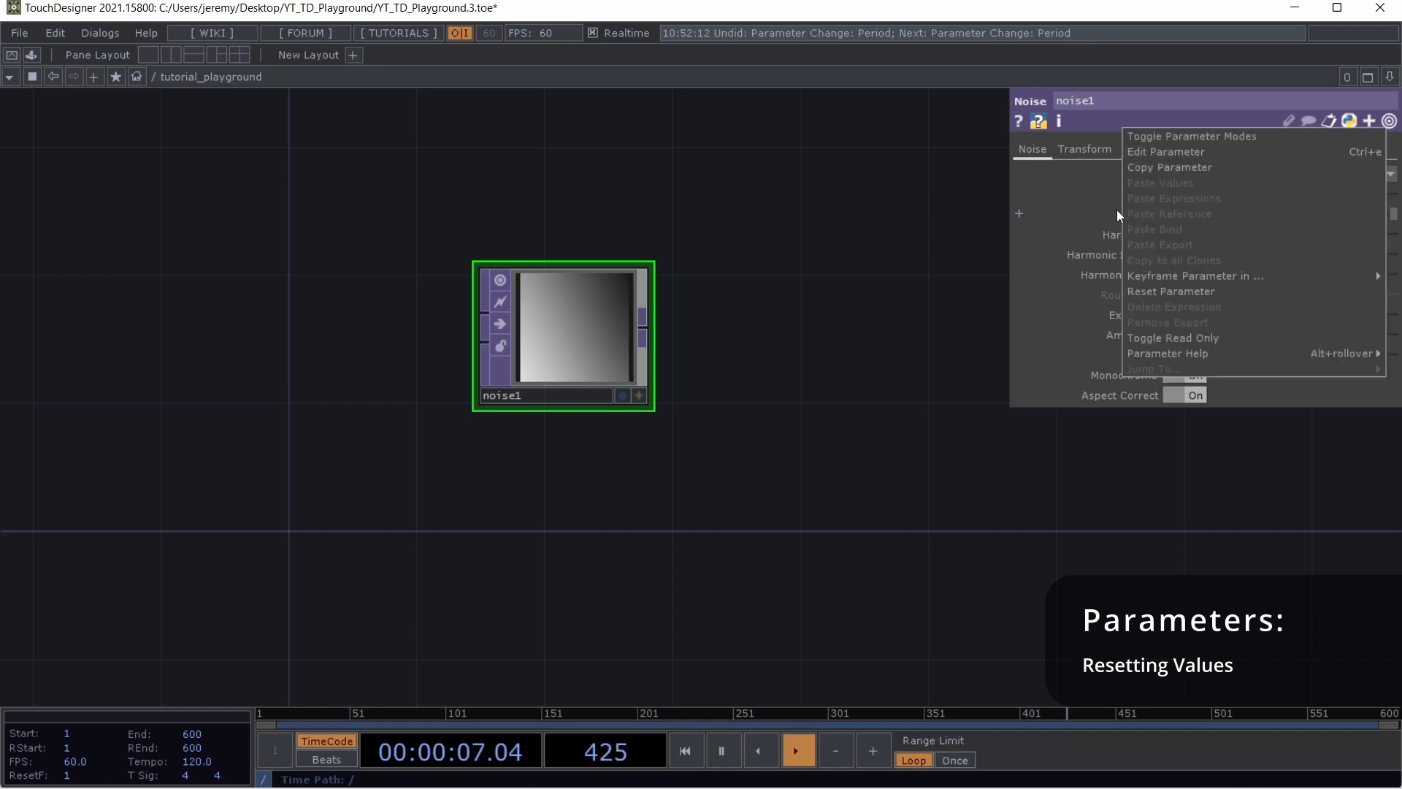
{"action": "left_click", "coordinate": [1317, 295]}
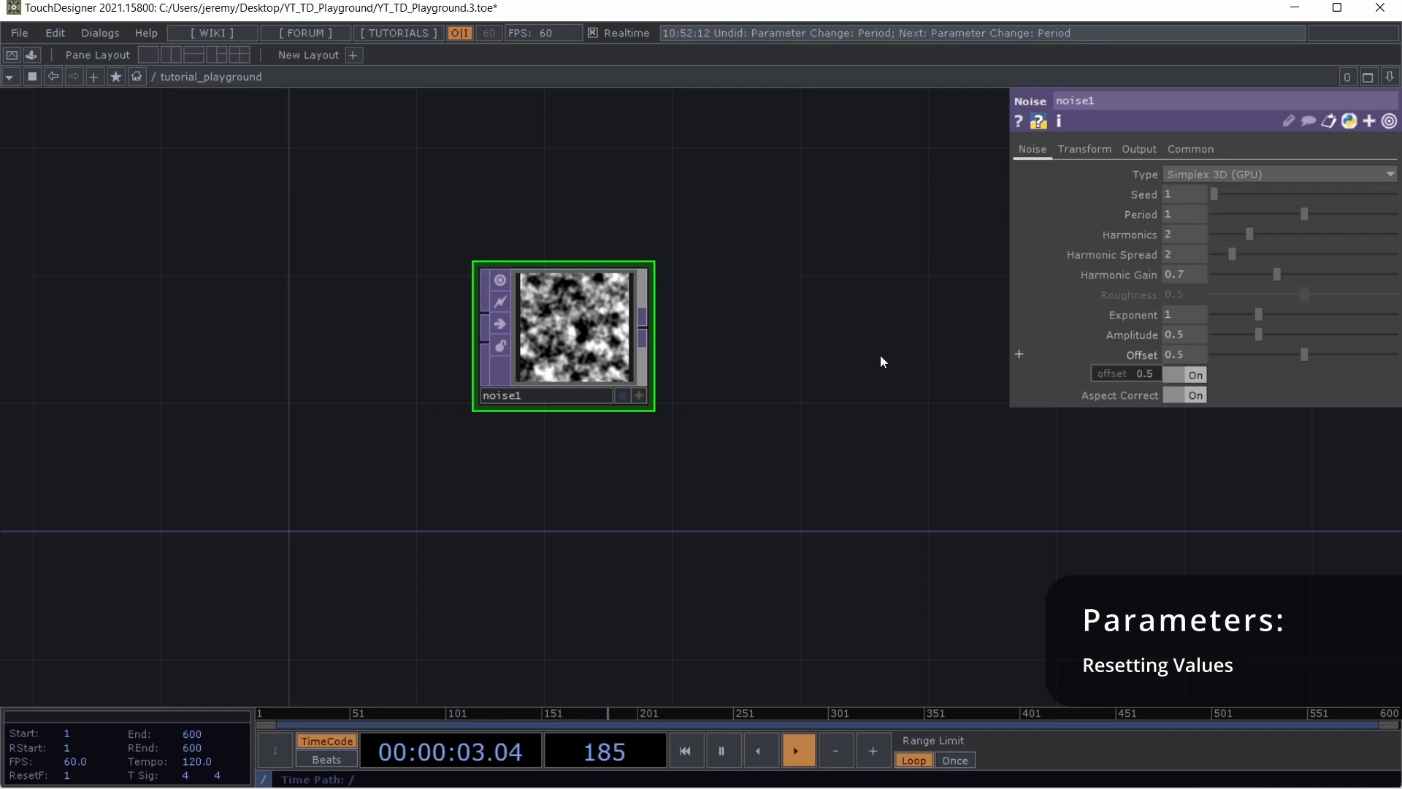
Set noise1's Seed 4924, Period 0.03, Harmonics 8, Harmonic Spread 7.4, Harmonic Gain 1.64, Exponent 2.36, Amplitude 0.09, Offset 0.675, and turn Monochrome off
{"action": "left_click_drag", "start_coordinate": [1215, 193], "coordinate": [1358, 236]}
{"action": "left_click_drag", "start_coordinate": [1232, 251], "coordinate": [1354, 274]}
{"action": "left_click_drag", "start_coordinate": [1260, 314], "coordinate": [1221, 335]}
{"action": "left_click_drag", "start_coordinate": [1304, 355], "coordinate": [1336, 354]}
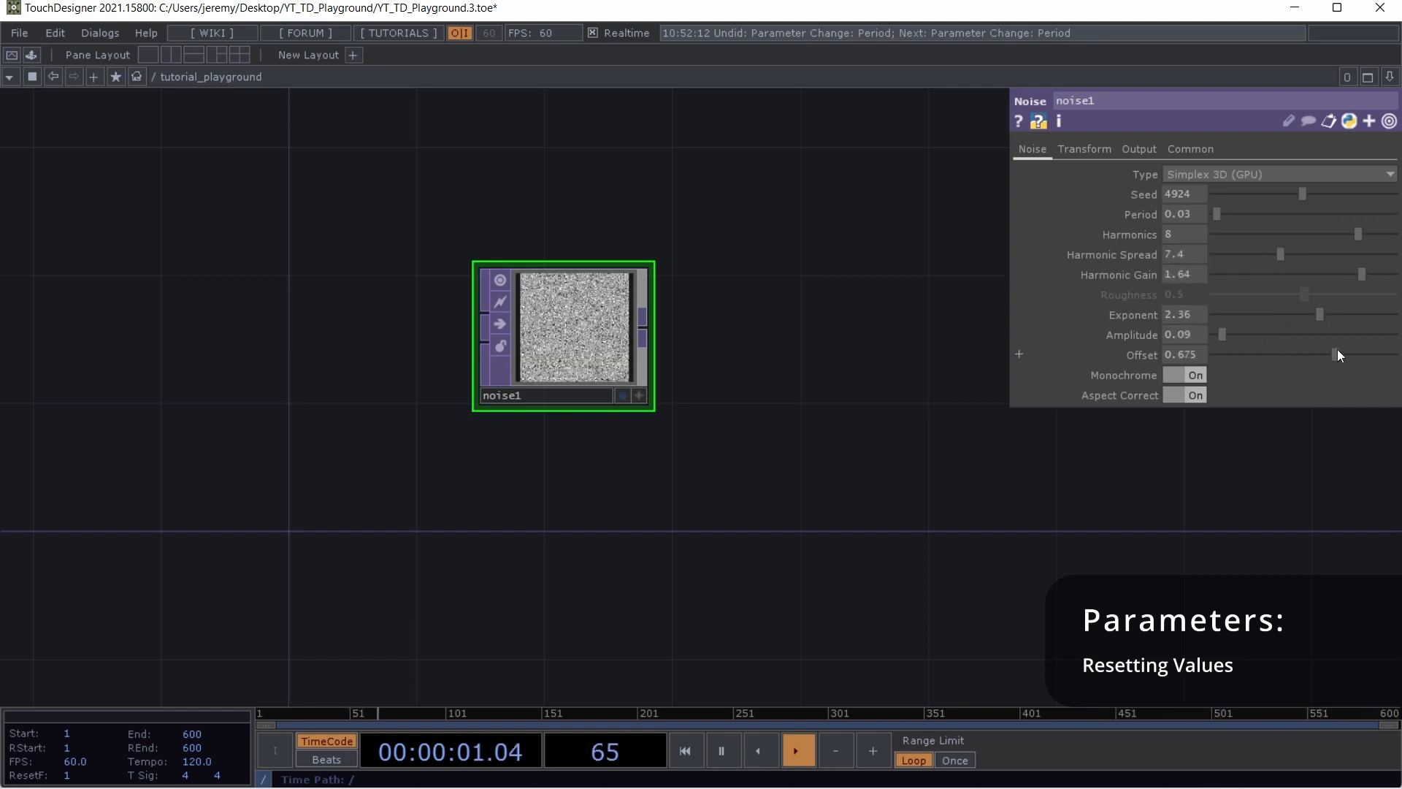
{"action": "left_click", "coordinate": [1189, 375]}
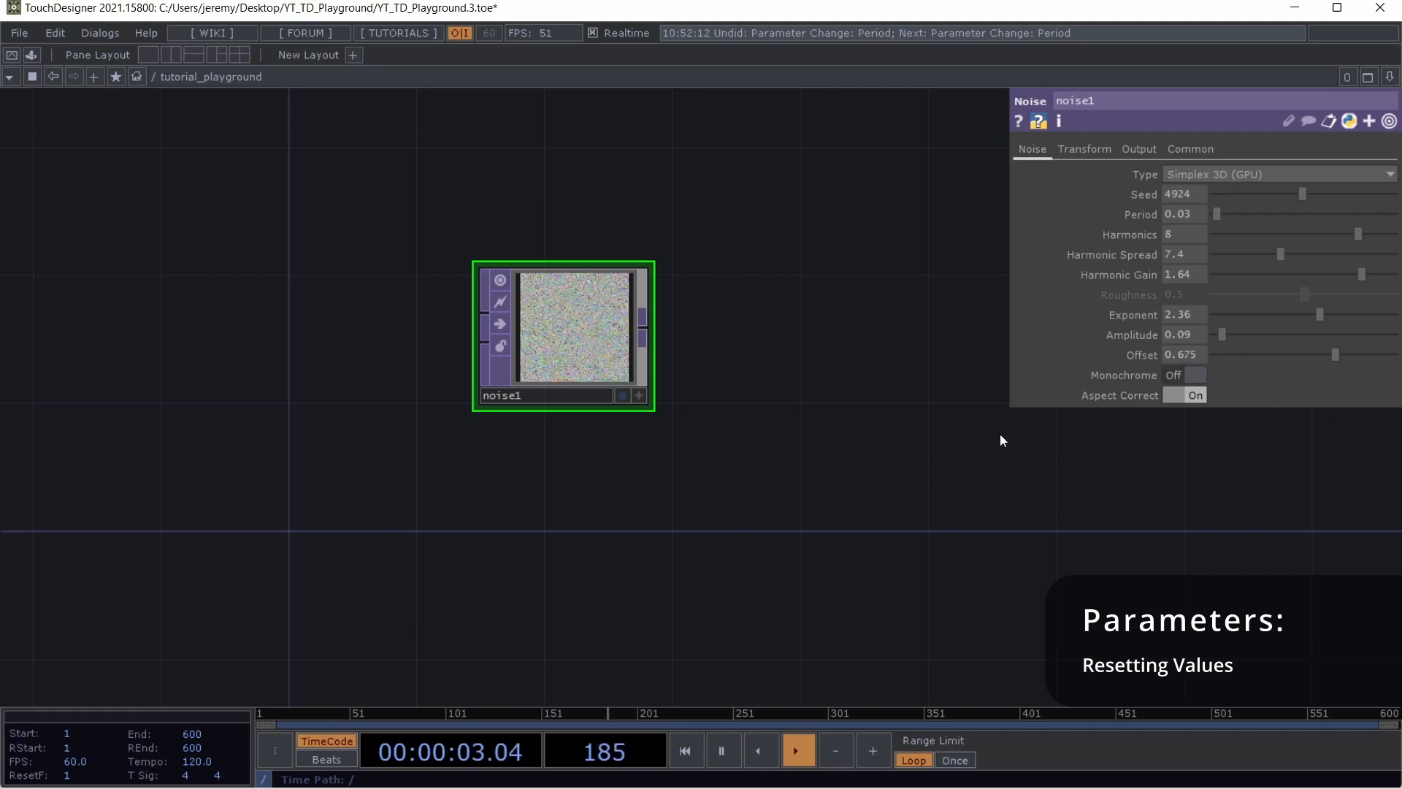
{"action": "scroll", "coordinate": [556, 317], "scroll_direction": "up", "scroll_amount": 1}
{"action": "scroll", "coordinate": [557, 316], "scroll_direction": "up", "scroll_amount": 3}
{"action": "scroll", "coordinate": [555, 314], "scroll_direction": "down", "scroll_amount": 1}
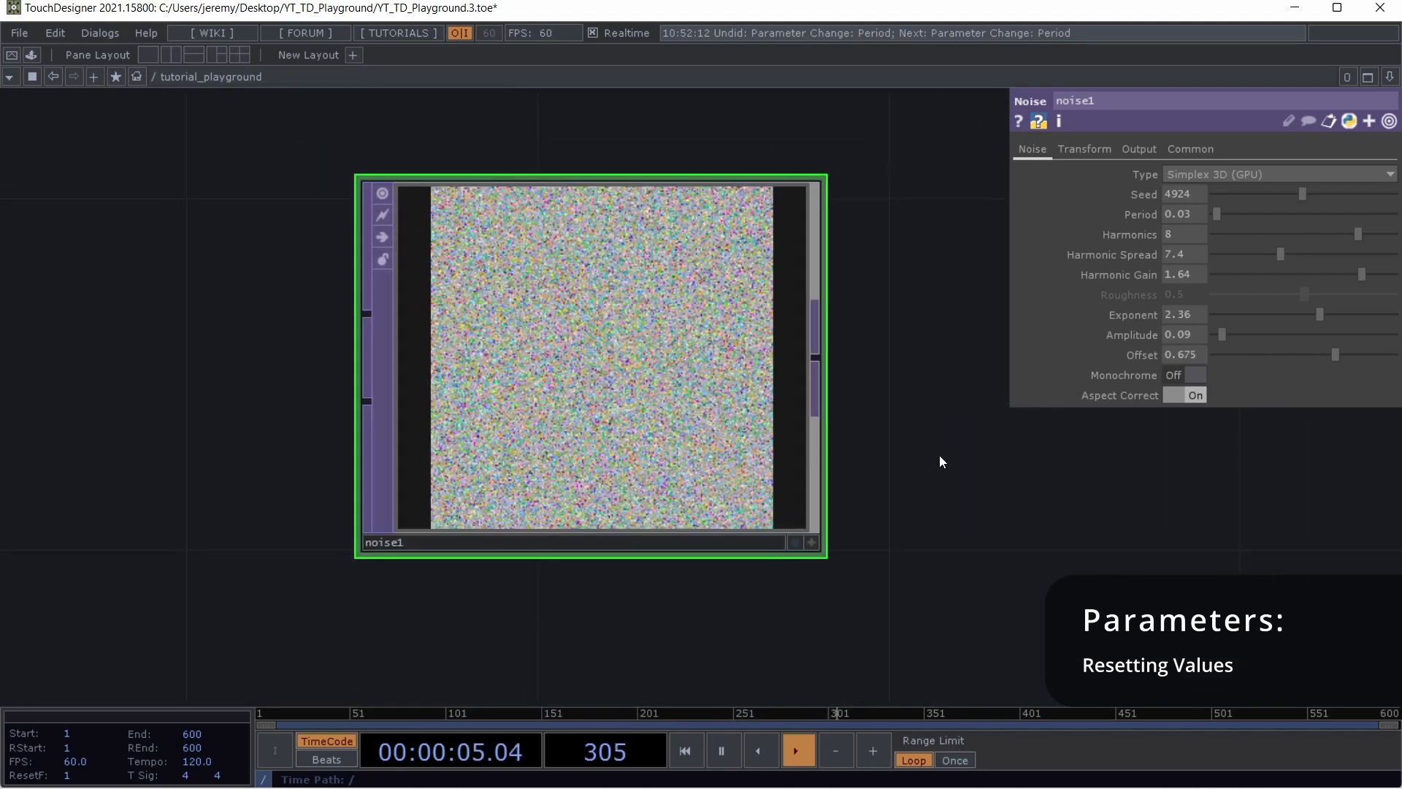
Add a second Noise TOP to the network directly below noise1
{"action": "left_click_drag", "start_coordinate": [915, 352], "coordinate": [729, 260]}
{"action": "scroll", "coordinate": [729, 260], "scroll_direction": "down", "scroll_amount": 3}
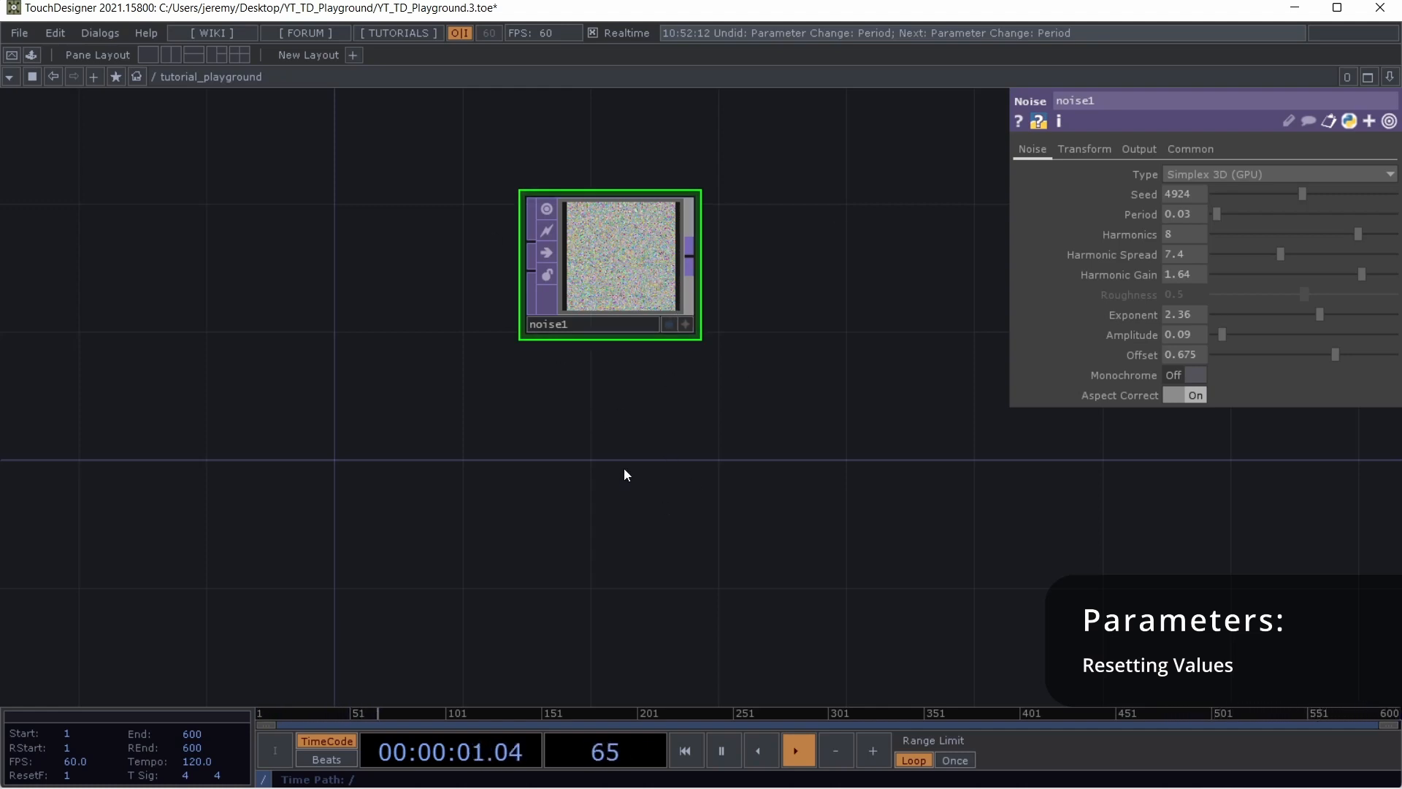
{"action": "key", "text": "Tab"}
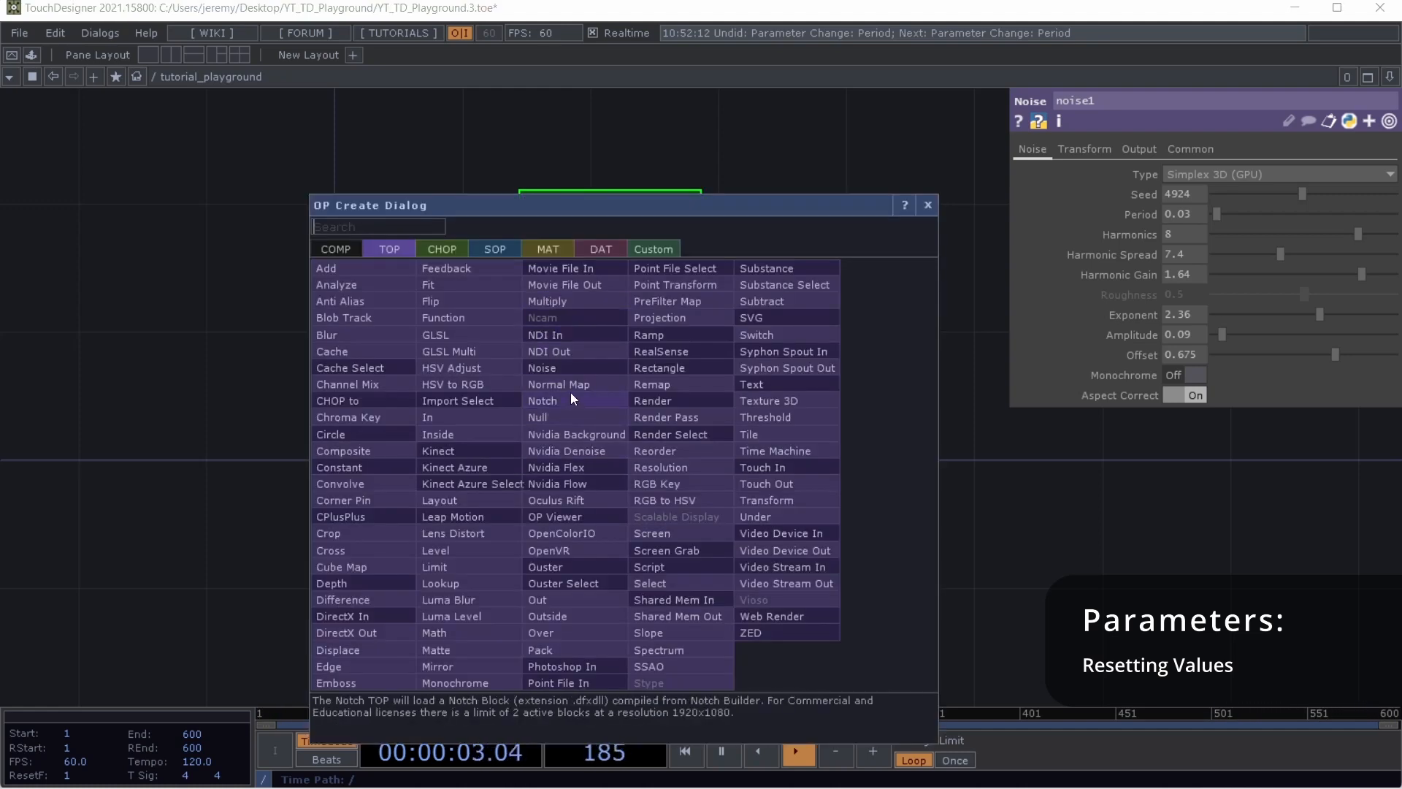
{"action": "left_click", "coordinate": [573, 370]}
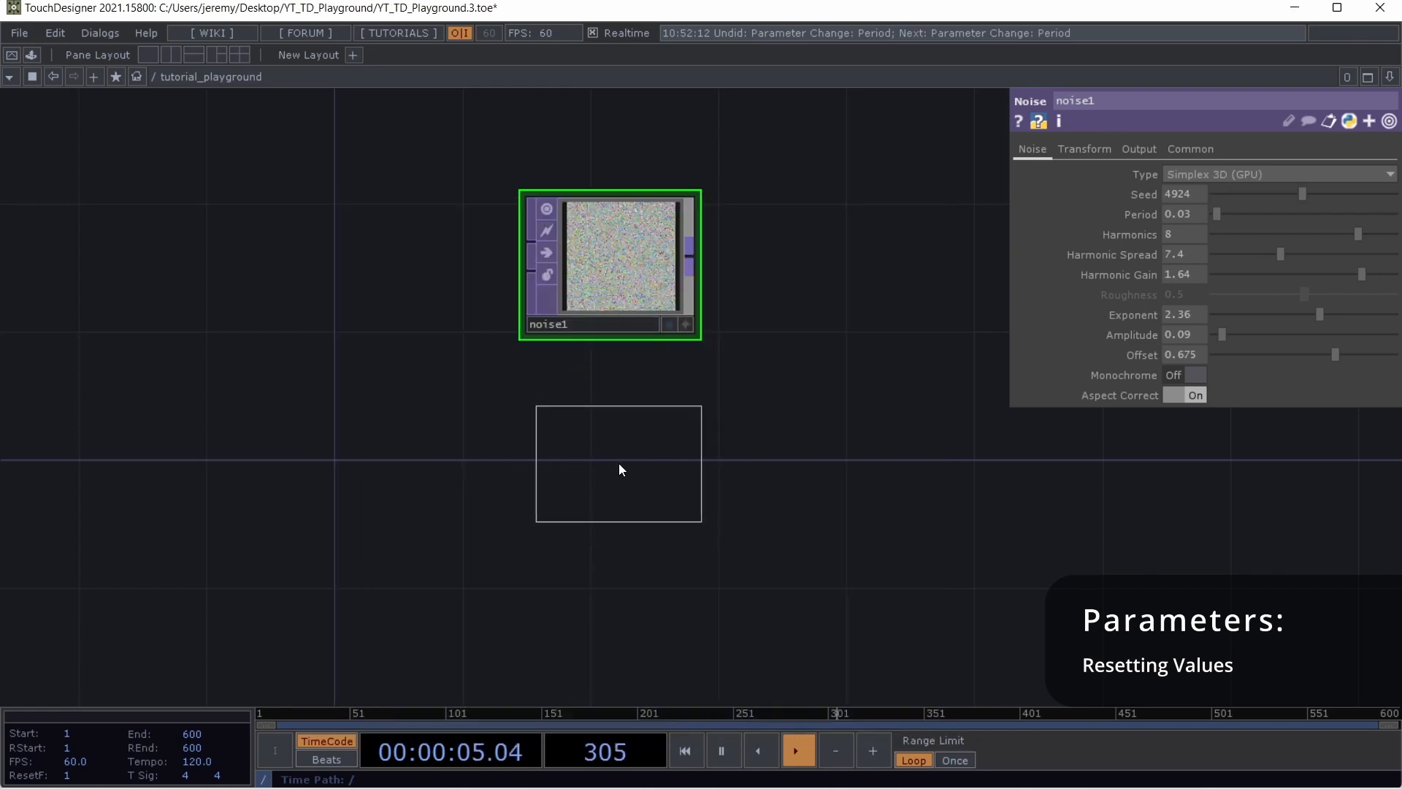
{"action": "left_click", "coordinate": [607, 458]}
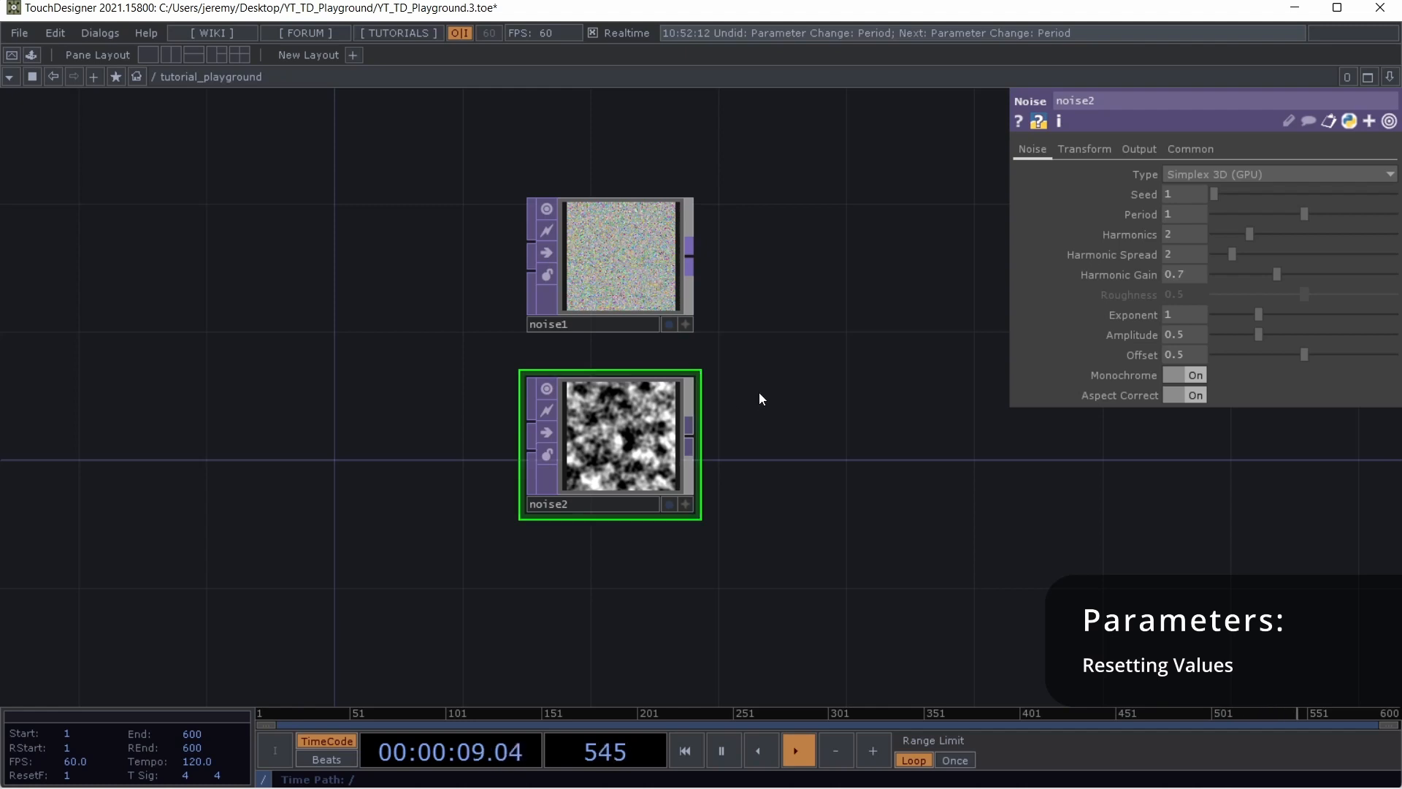
Reset all of noise1's parameters to their defaults, and delete the noise2 operator below it
{"action": "left_click", "coordinate": [602, 246]}
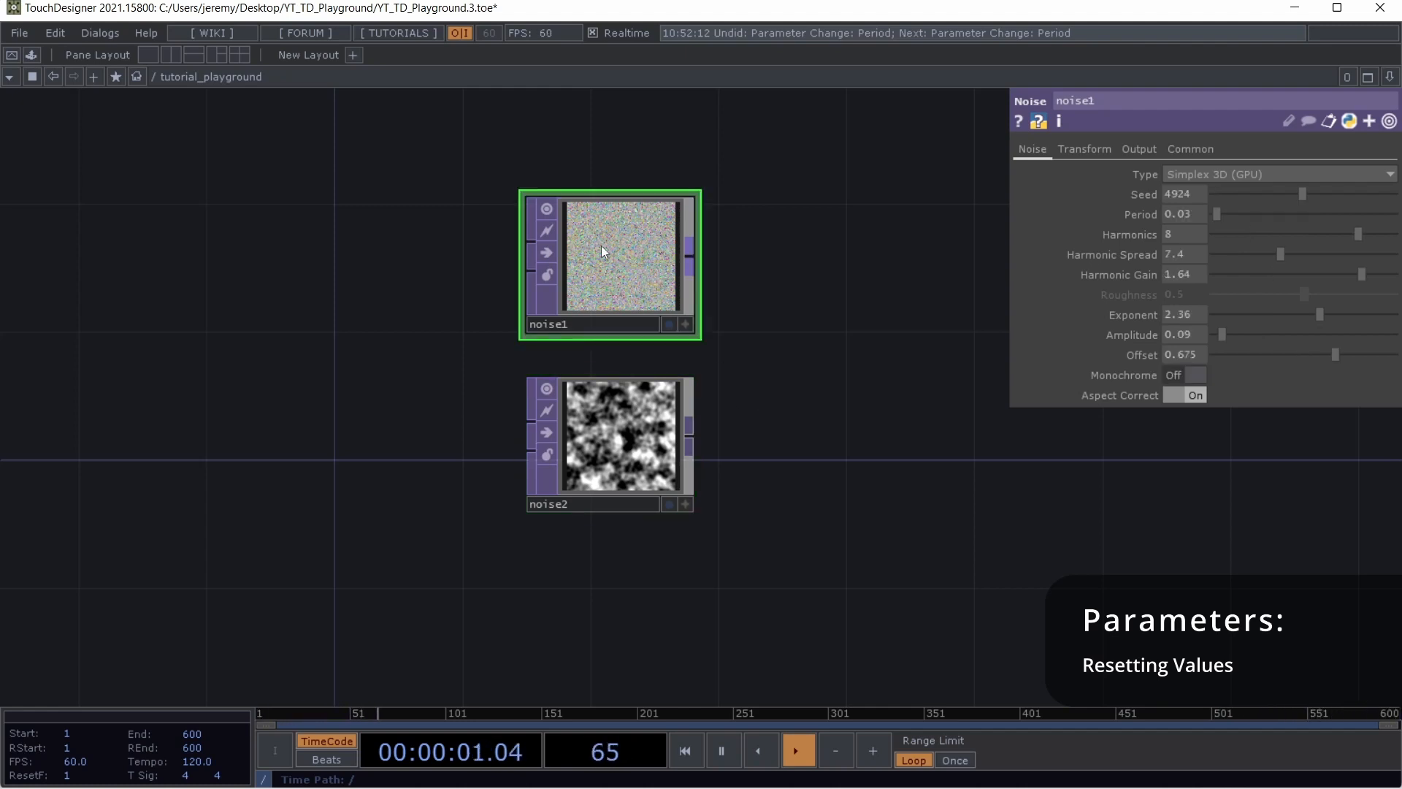
{"action": "right_click", "coordinate": [635, 259]}
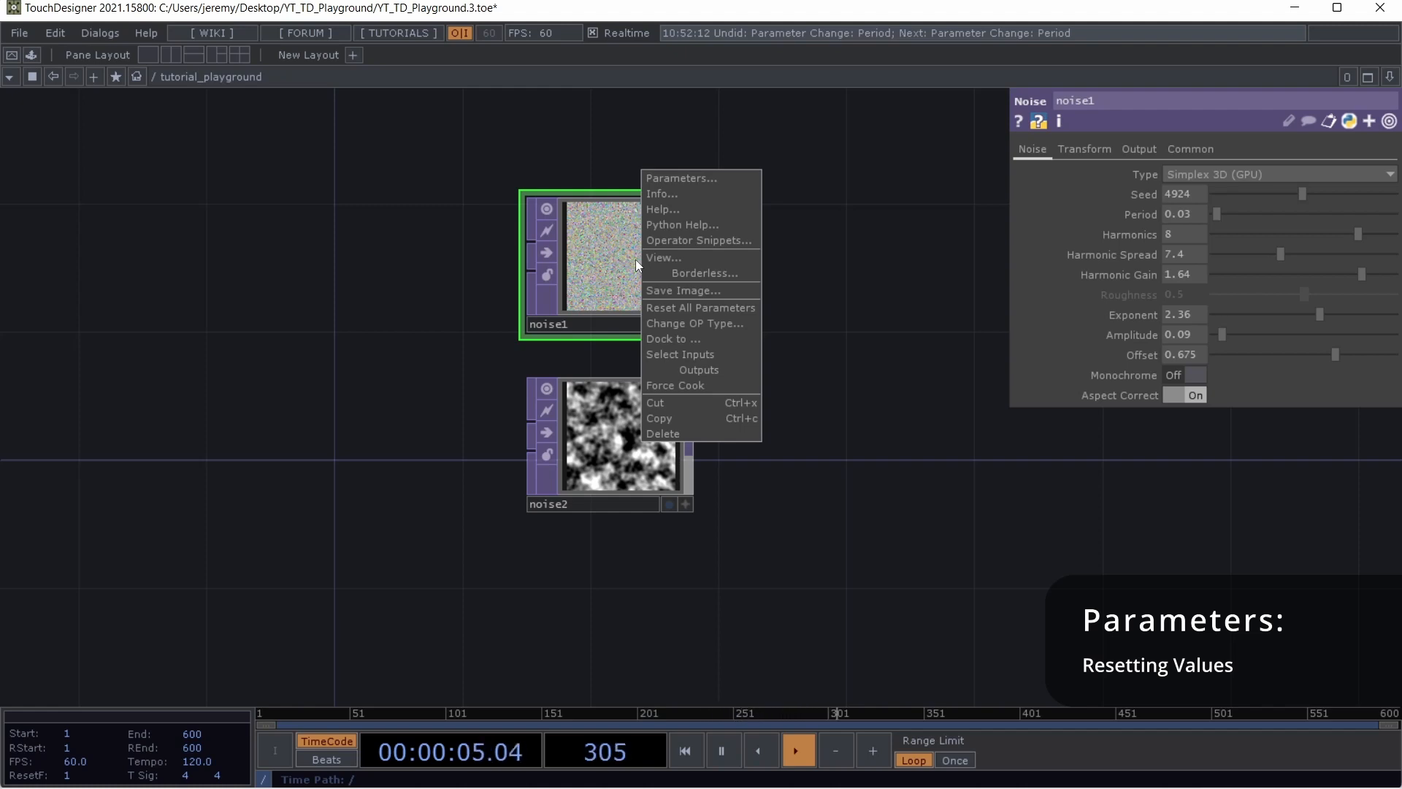
{"action": "left_click", "coordinate": [703, 312]}
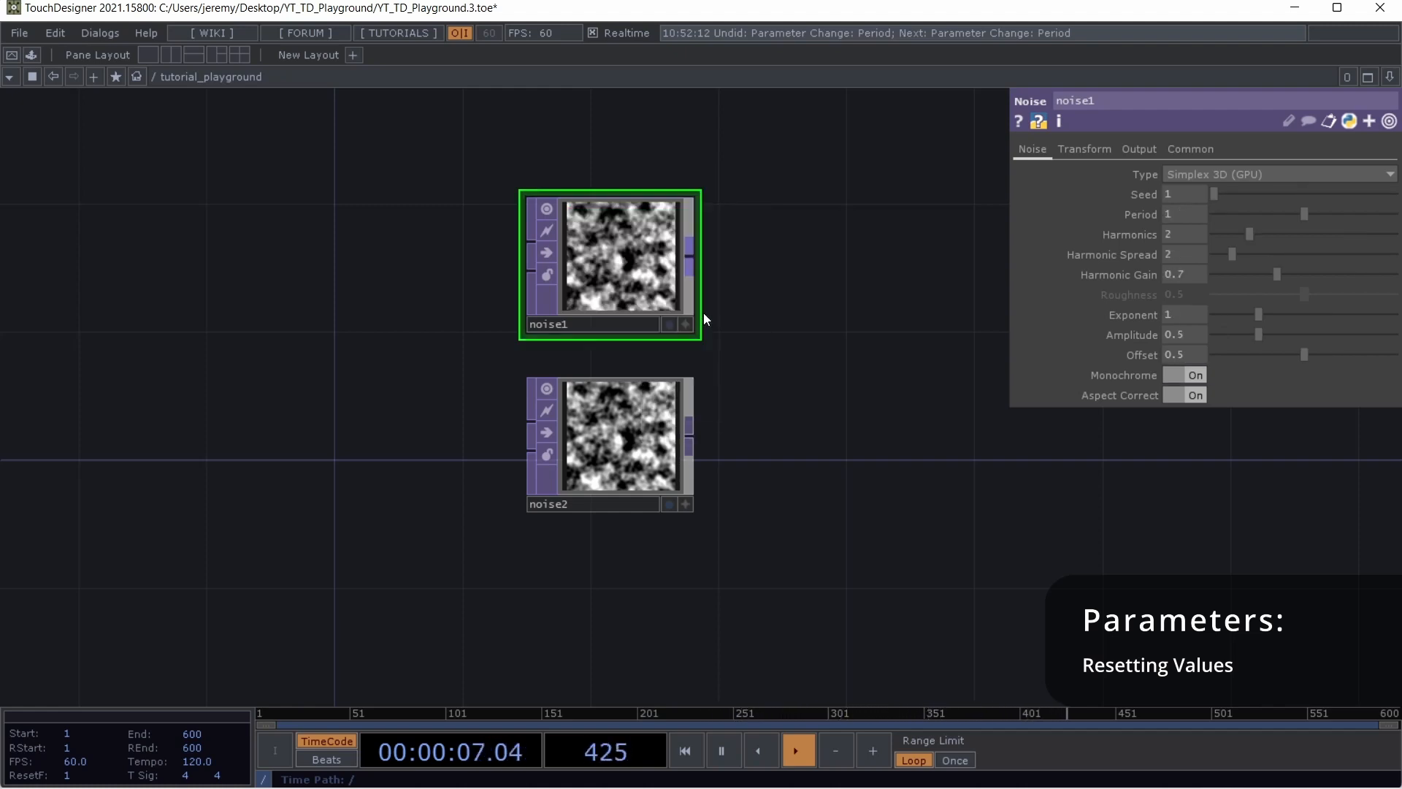
{"action": "left_click", "coordinate": [617, 431]}
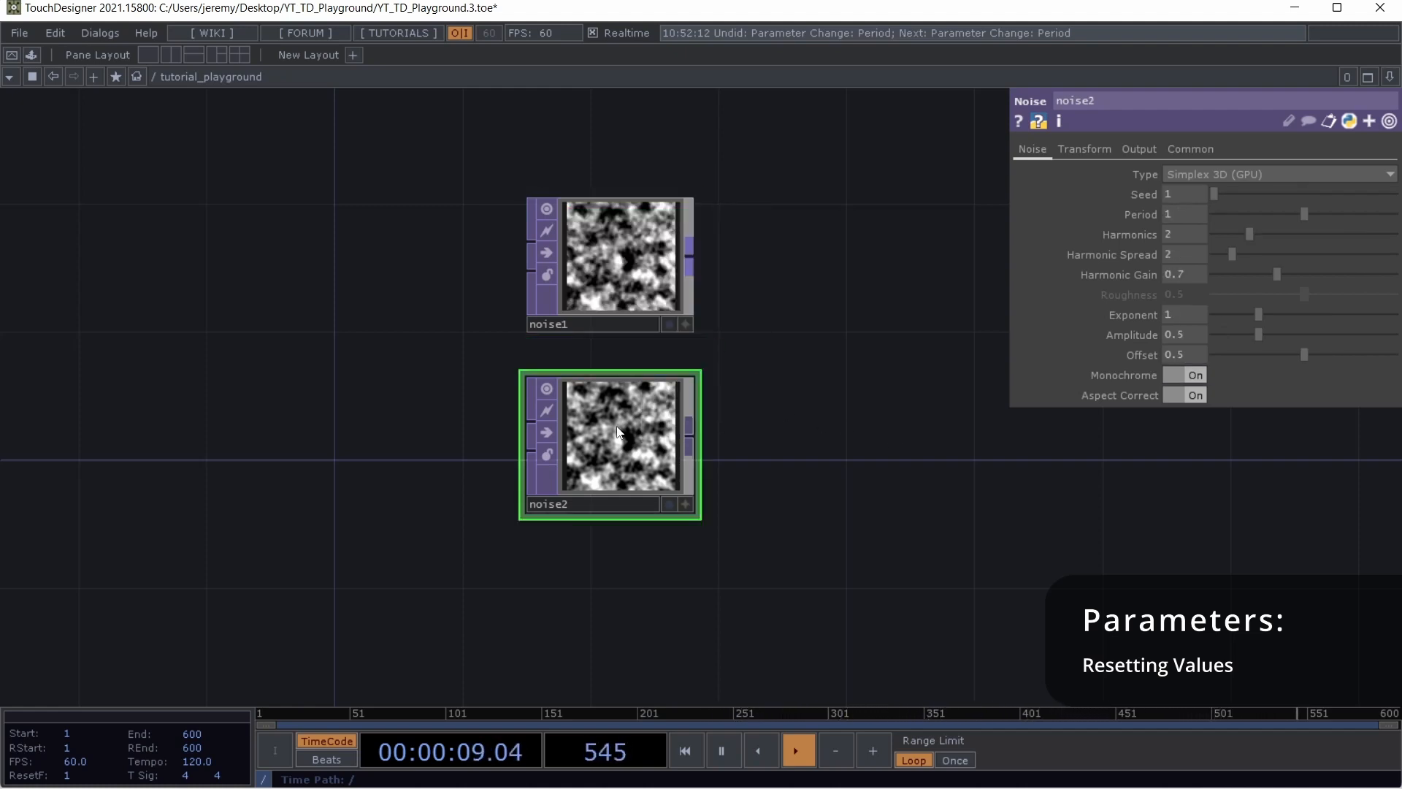
{"action": "key", "text": "Delete"}
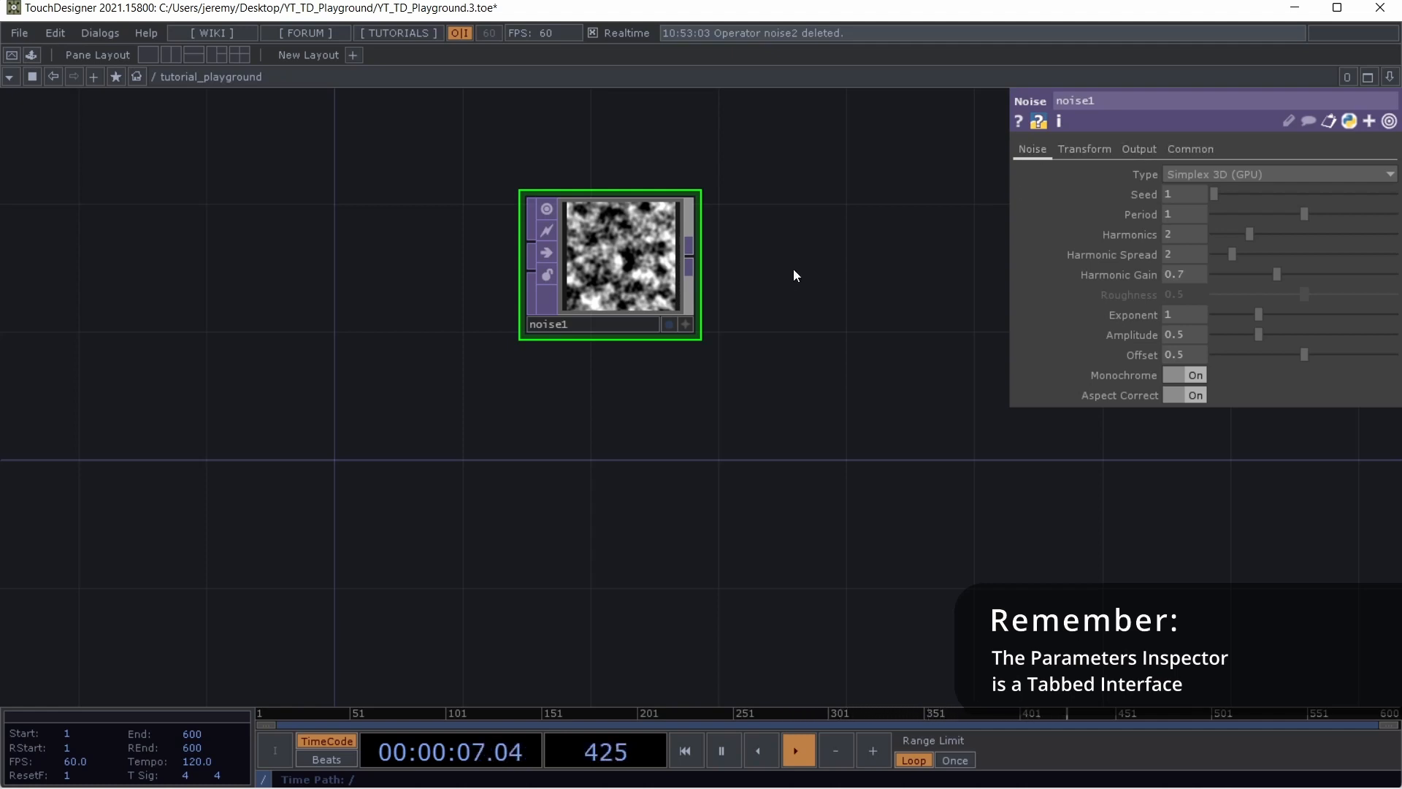
Look through the operator families in the OP Create Dialog, from COMP to Custom, and close it without adding an operator
{"action": "key", "text": "Tab"}
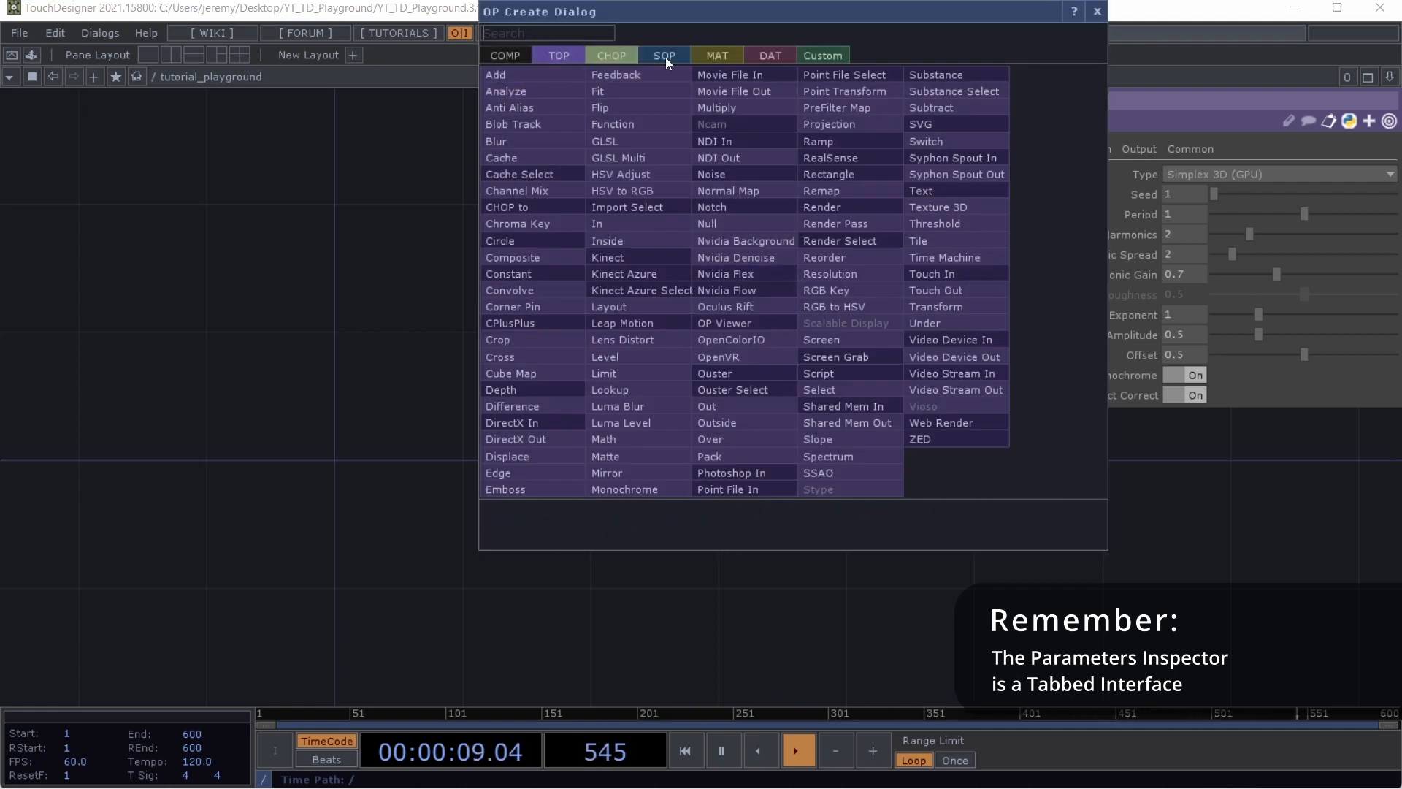
{"action": "left_click_drag", "start_coordinate": [691, 15], "coordinate": [510, 106]}
{"action": "left_click", "coordinate": [341, 152]}
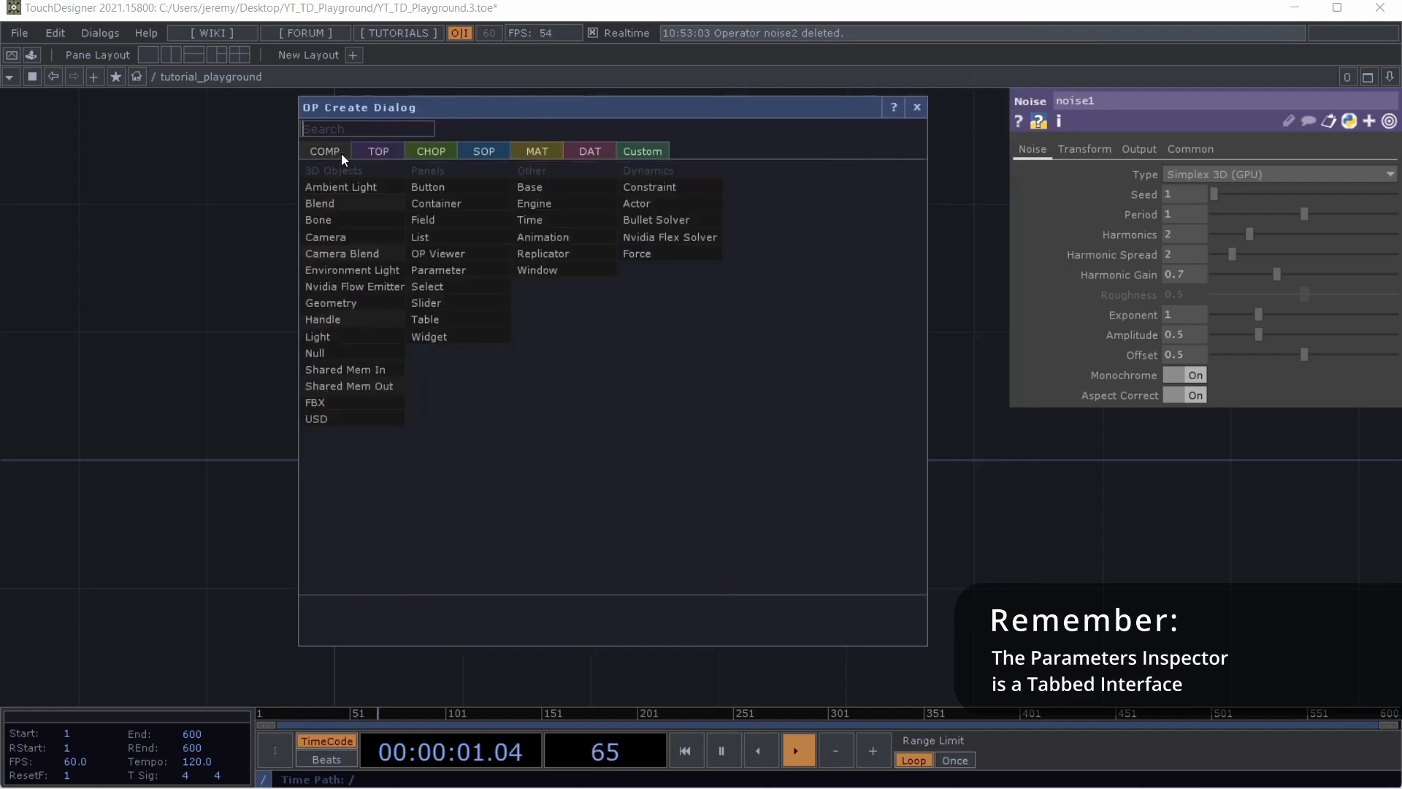
{"action": "left_click", "coordinate": [387, 152]}
{"action": "left_click", "coordinate": [445, 152]}
{"action": "left_click", "coordinate": [476, 152]}
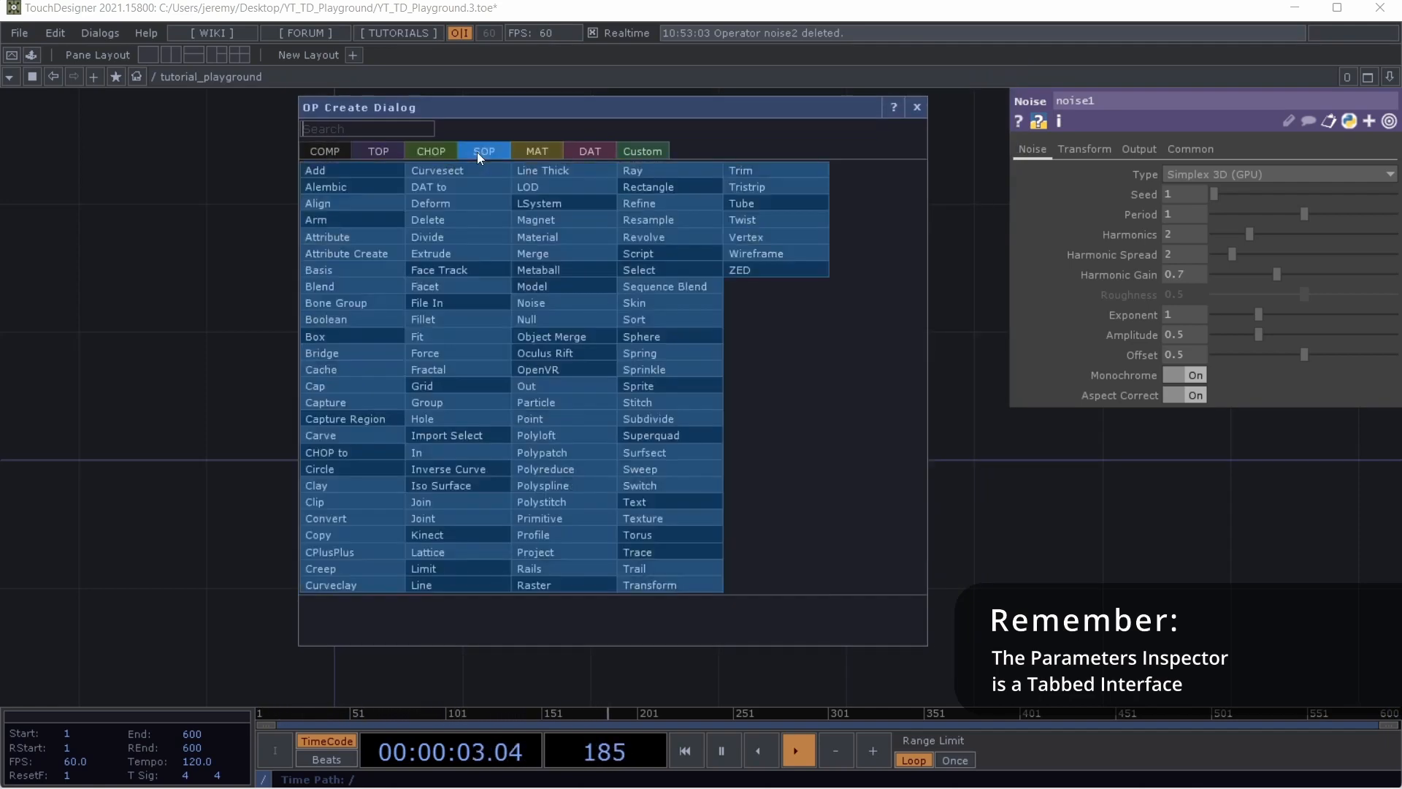
{"action": "left_click", "coordinate": [531, 153]}
{"action": "left_click", "coordinate": [595, 151]}
{"action": "left_click", "coordinate": [652, 152]}
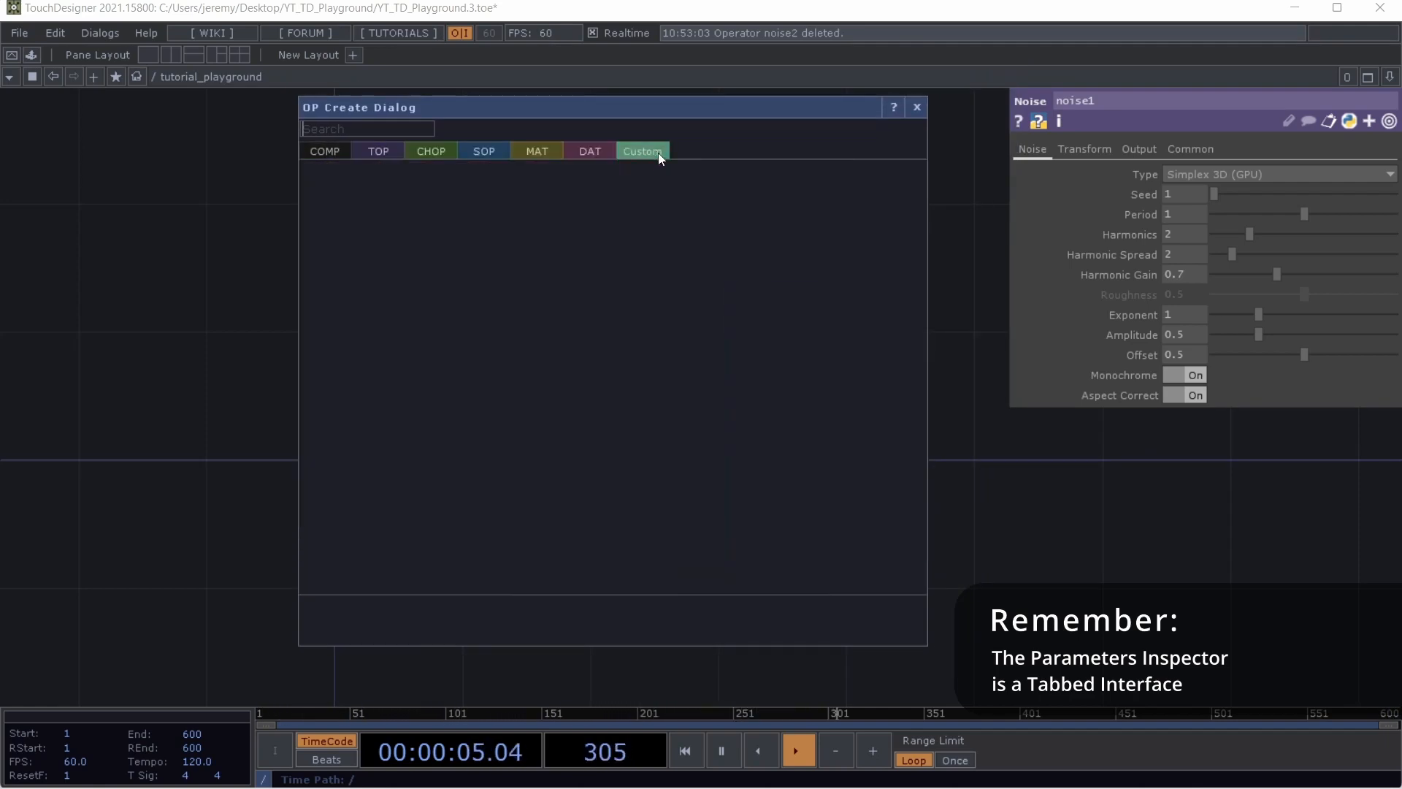
{"action": "left_click", "coordinate": [318, 146]}
{"action": "left_click", "coordinate": [364, 148]}
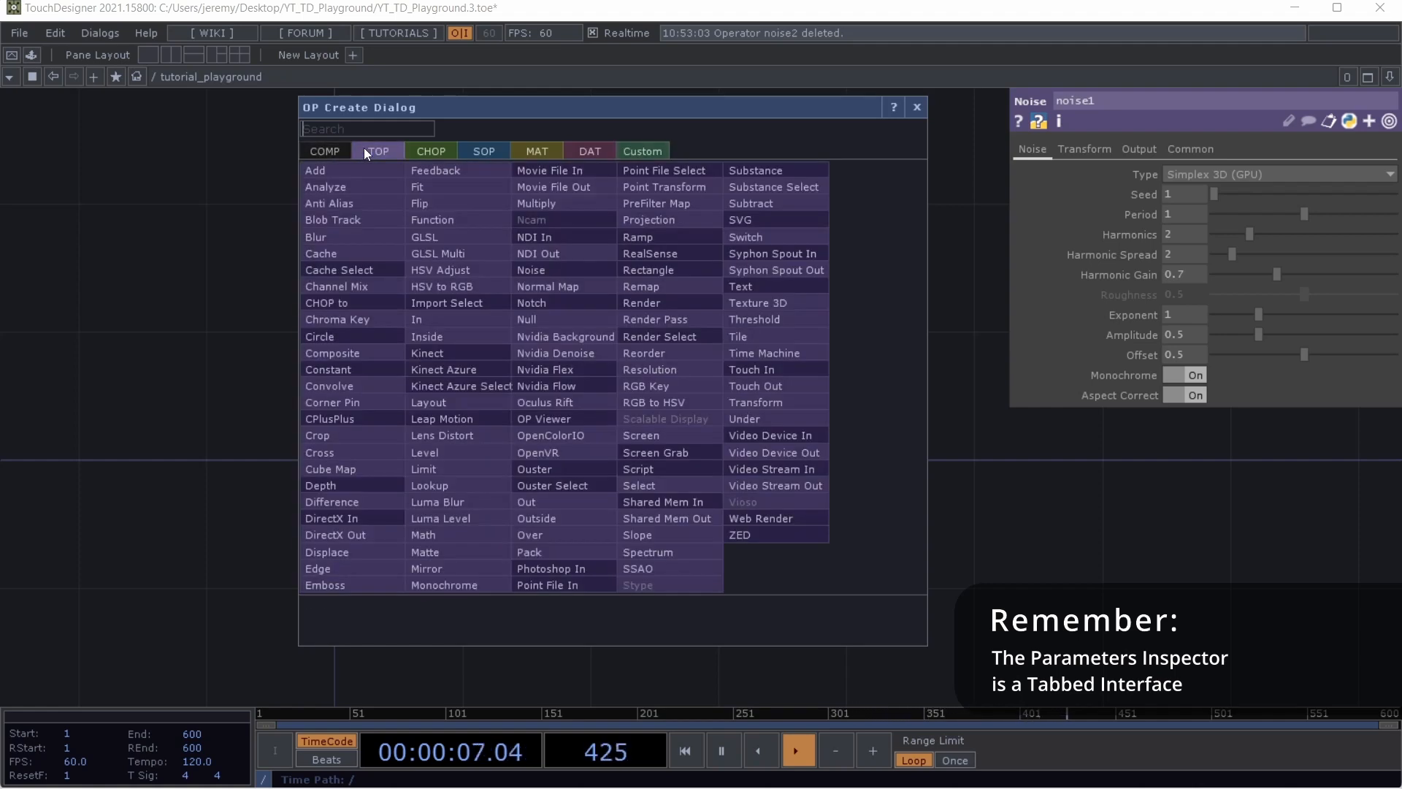
{"action": "left_click", "coordinate": [415, 149]}
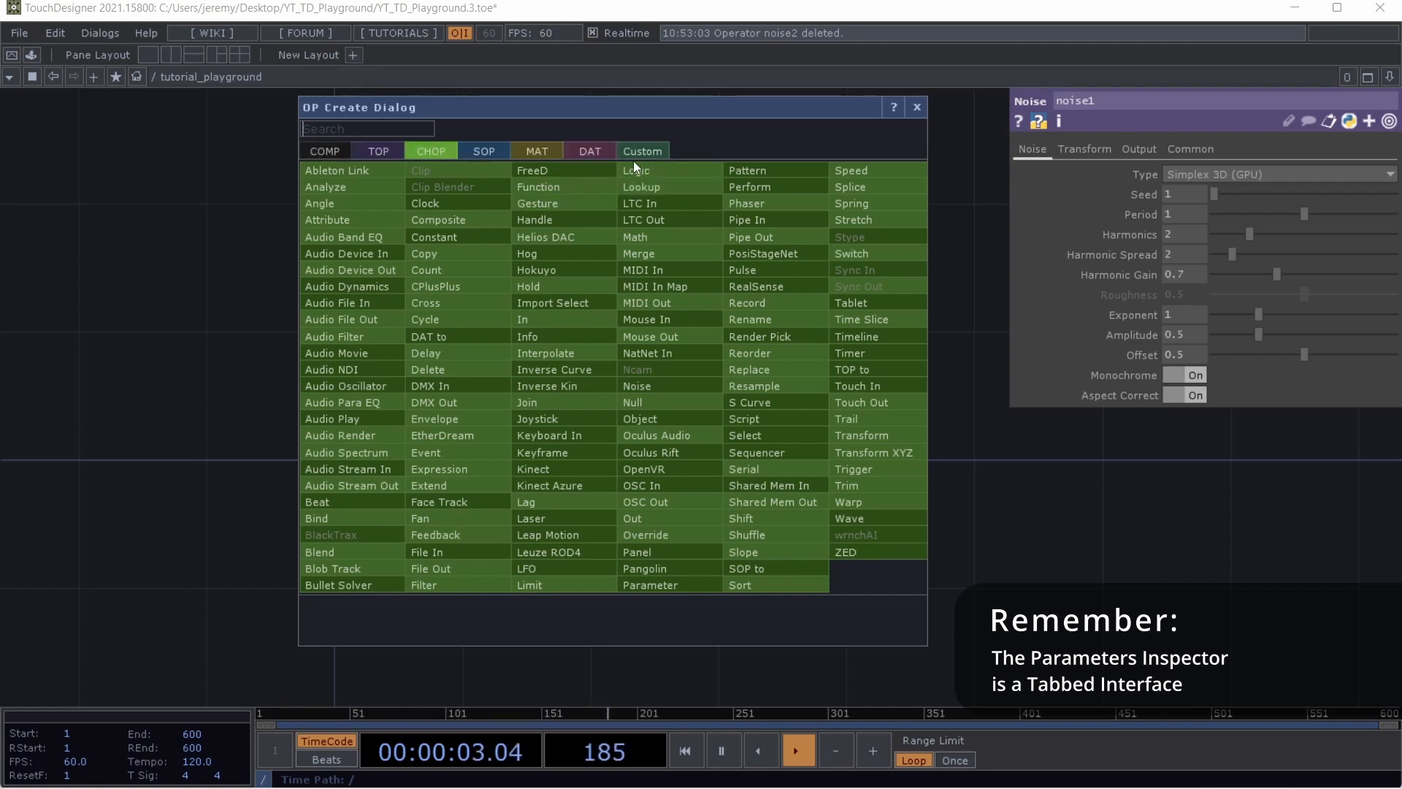
{"action": "key", "text": "Escape"}
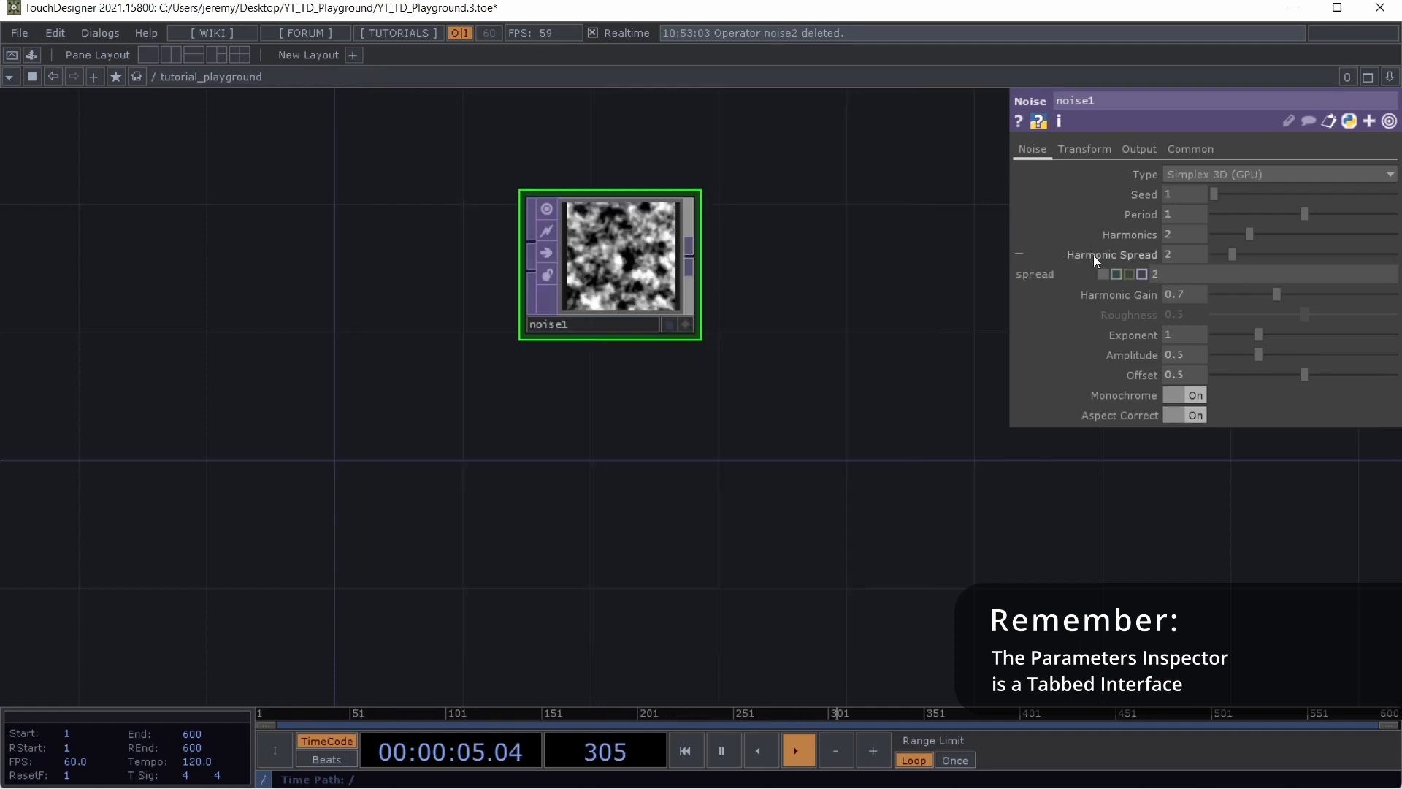
View noise1's Transform, Output and Common parameter pages, and return to the Noise page
{"action": "left_click", "coordinate": [1083, 148]}
{"action": "left_click", "coordinate": [1141, 149]}
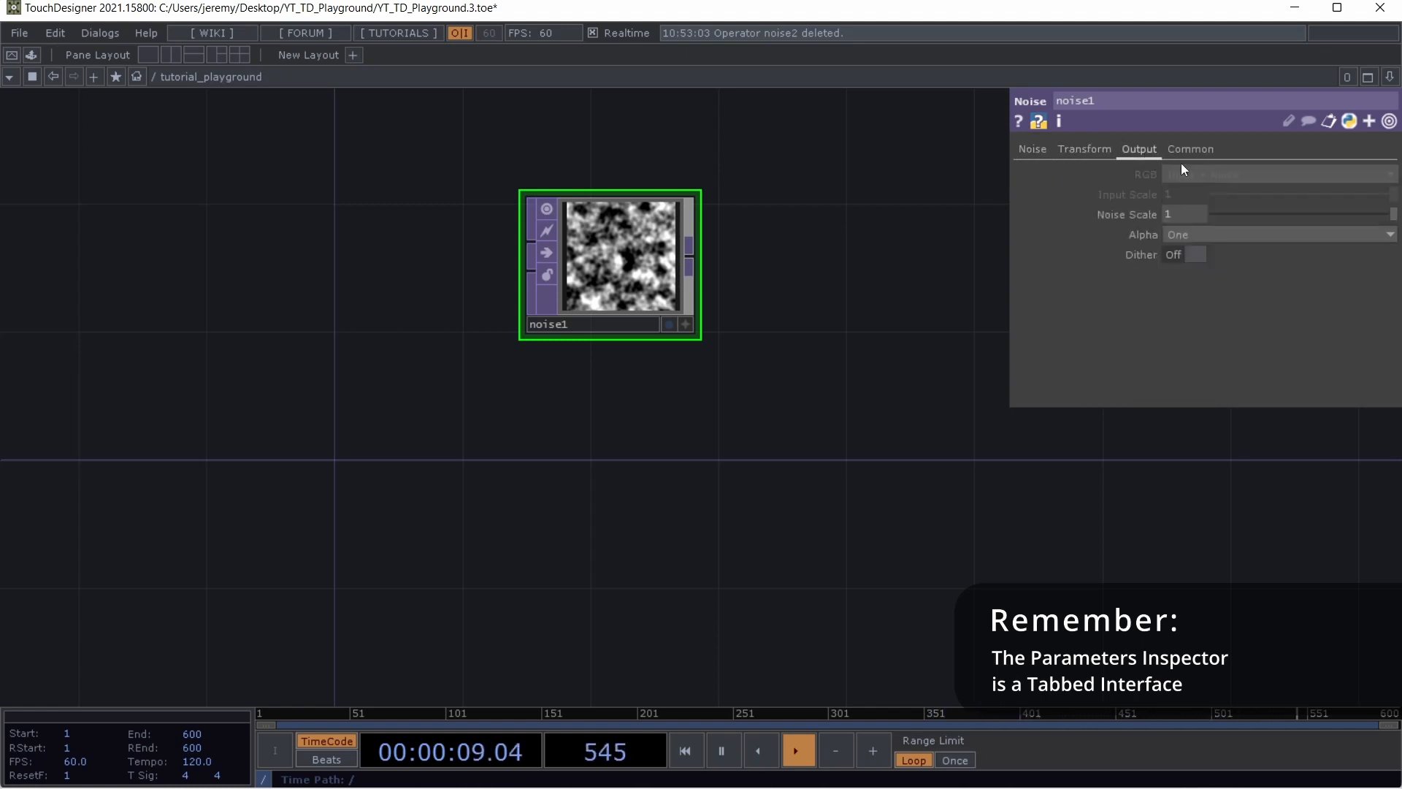
{"action": "left_click", "coordinate": [1209, 150]}
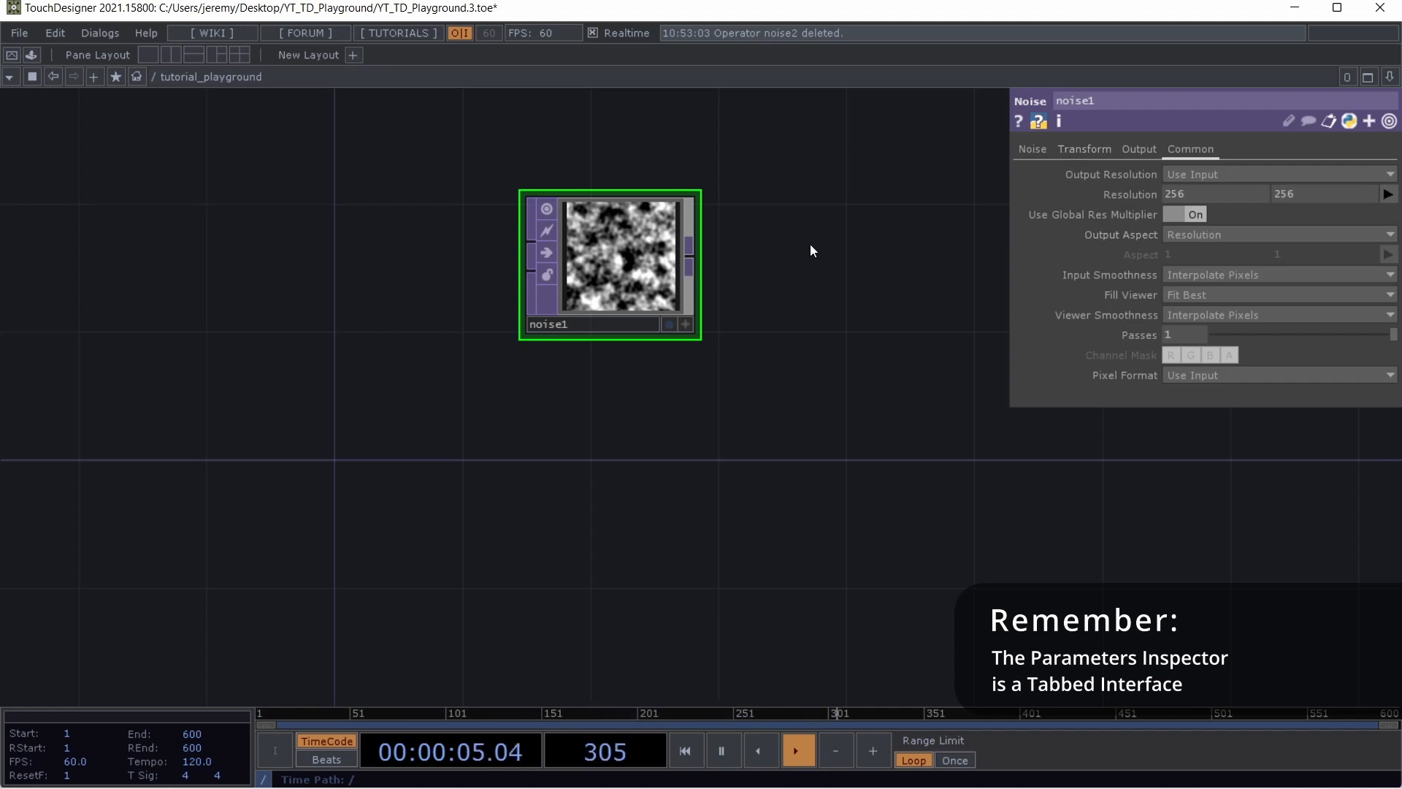
{"action": "left_click", "coordinate": [1037, 148]}
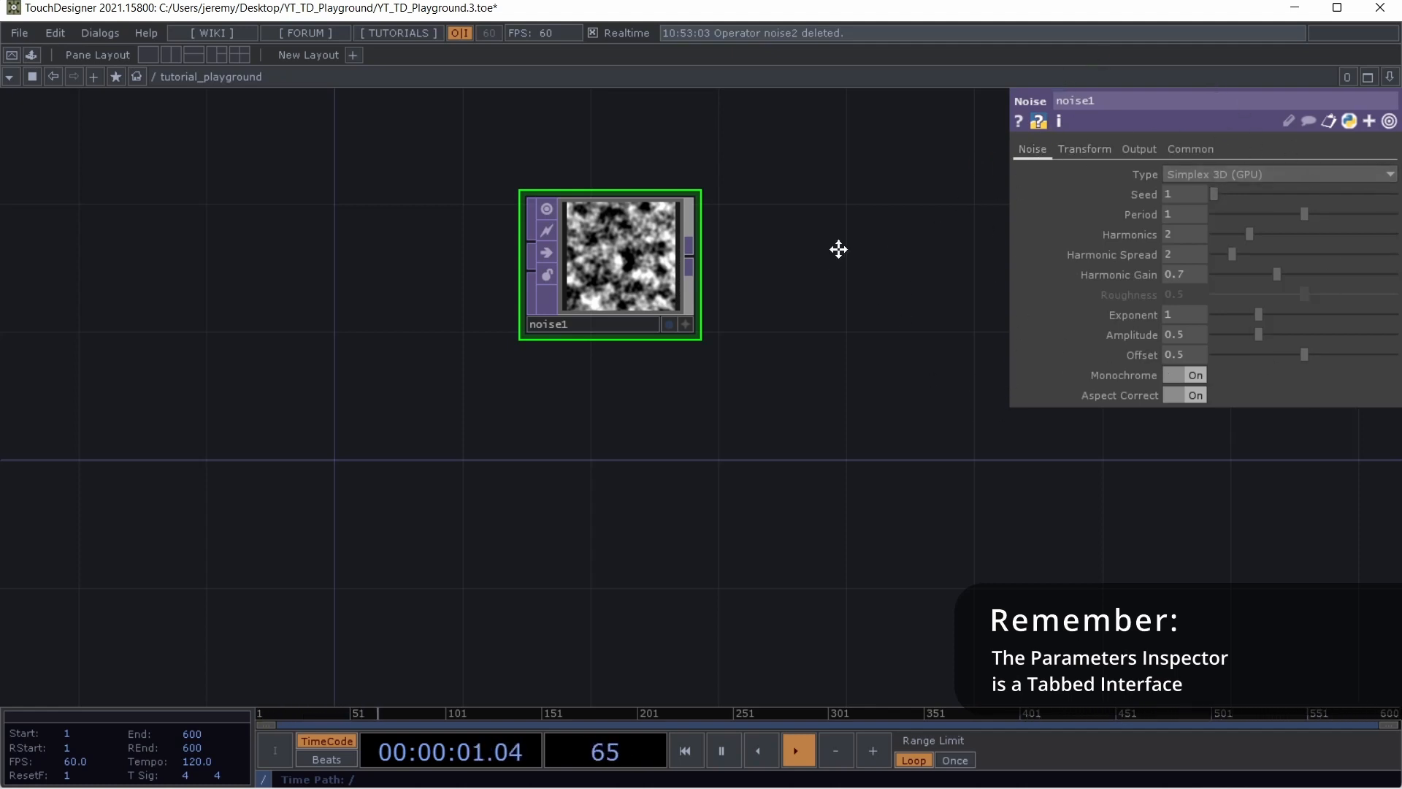
Go through noise1's parameter pages once more, finishing on the Common page
{"action": "left_click_drag", "start_coordinate": [839, 247], "coordinate": [620, 326]}
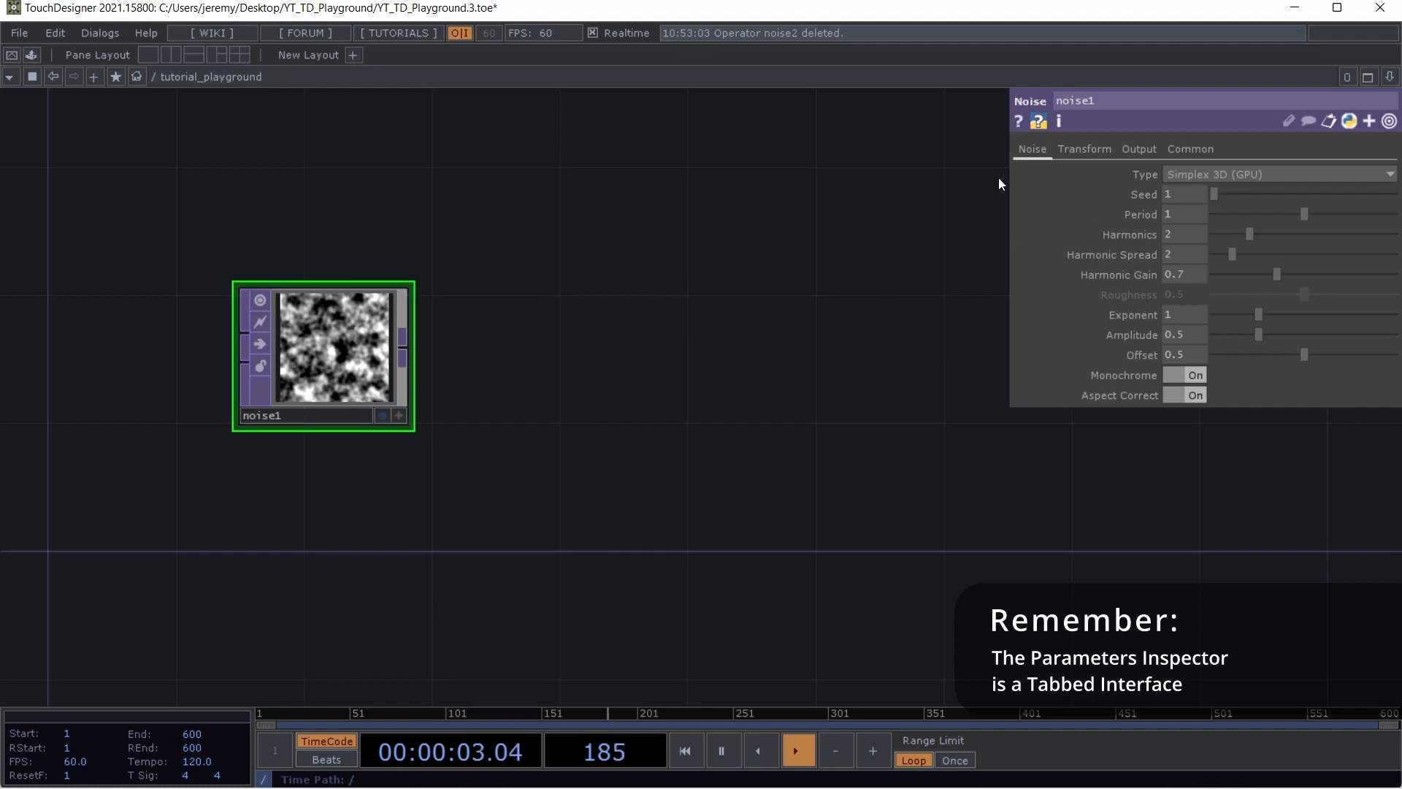
{"action": "left_click", "coordinate": [1096, 150]}
{"action": "left_click", "coordinate": [1026, 151]}
{"action": "left_click", "coordinate": [1140, 146]}
{"action": "left_click", "coordinate": [1211, 149]}
{"action": "scroll", "coordinate": [564, 344], "scroll_direction": "down", "scroll_amount": 3}
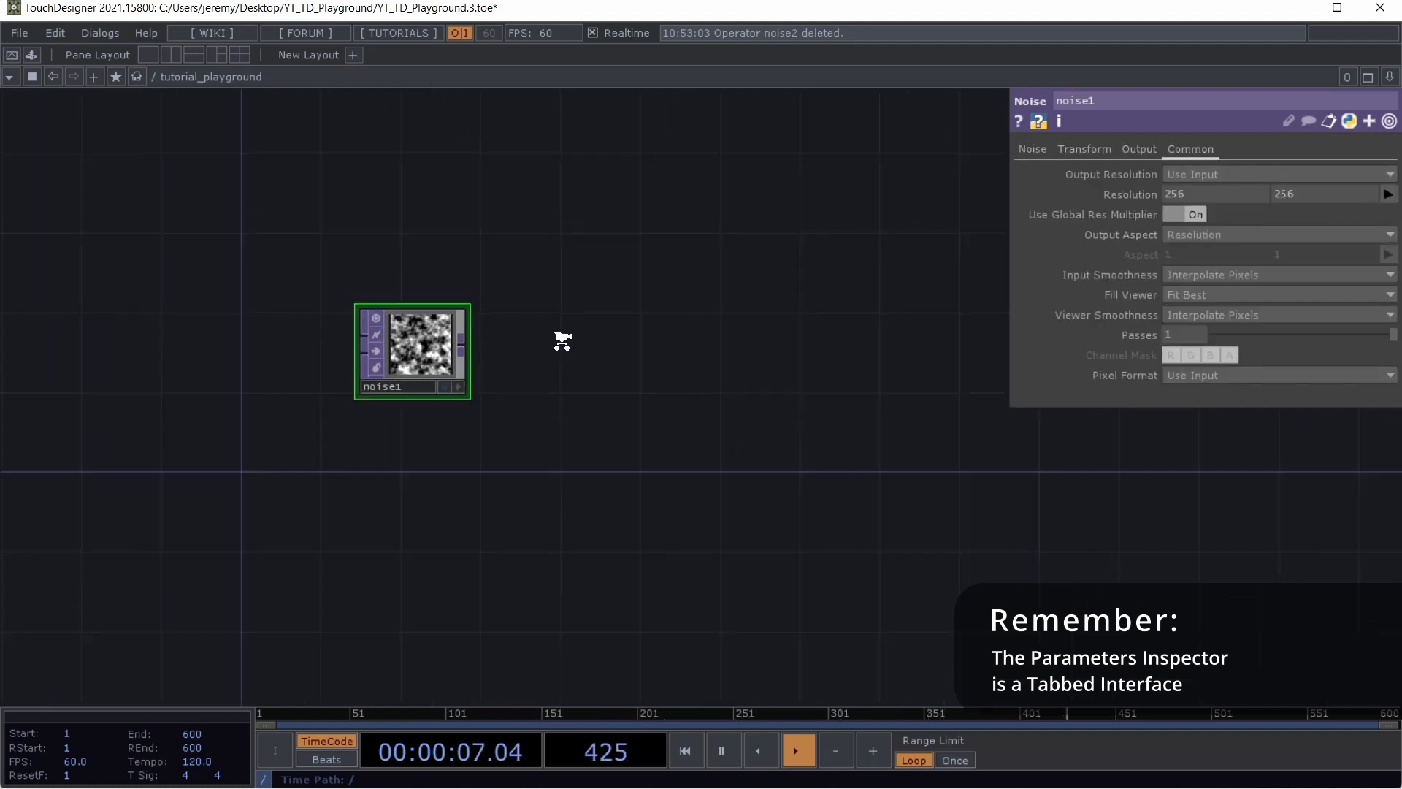
{"action": "left_click_drag", "start_coordinate": [583, 372], "coordinate": [700, 394]}
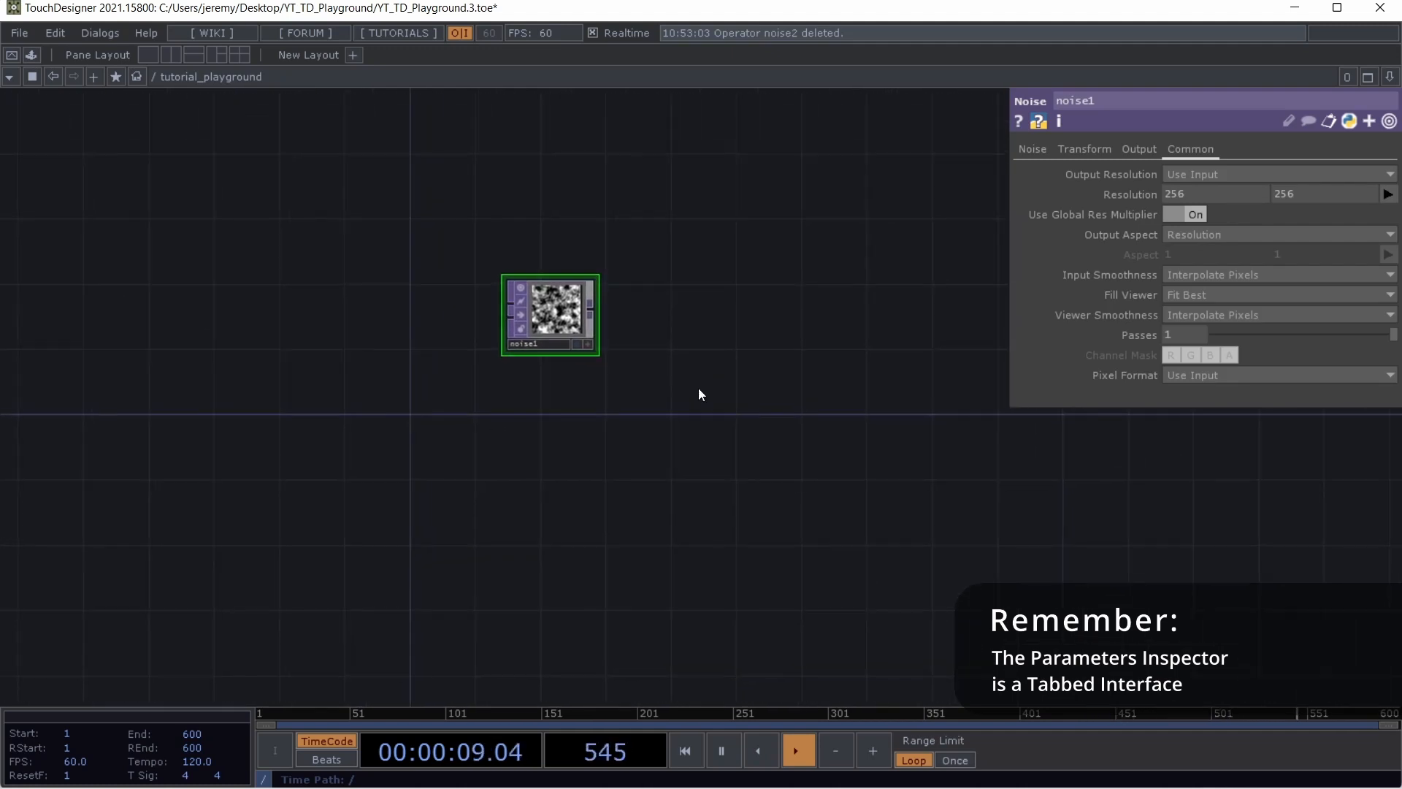
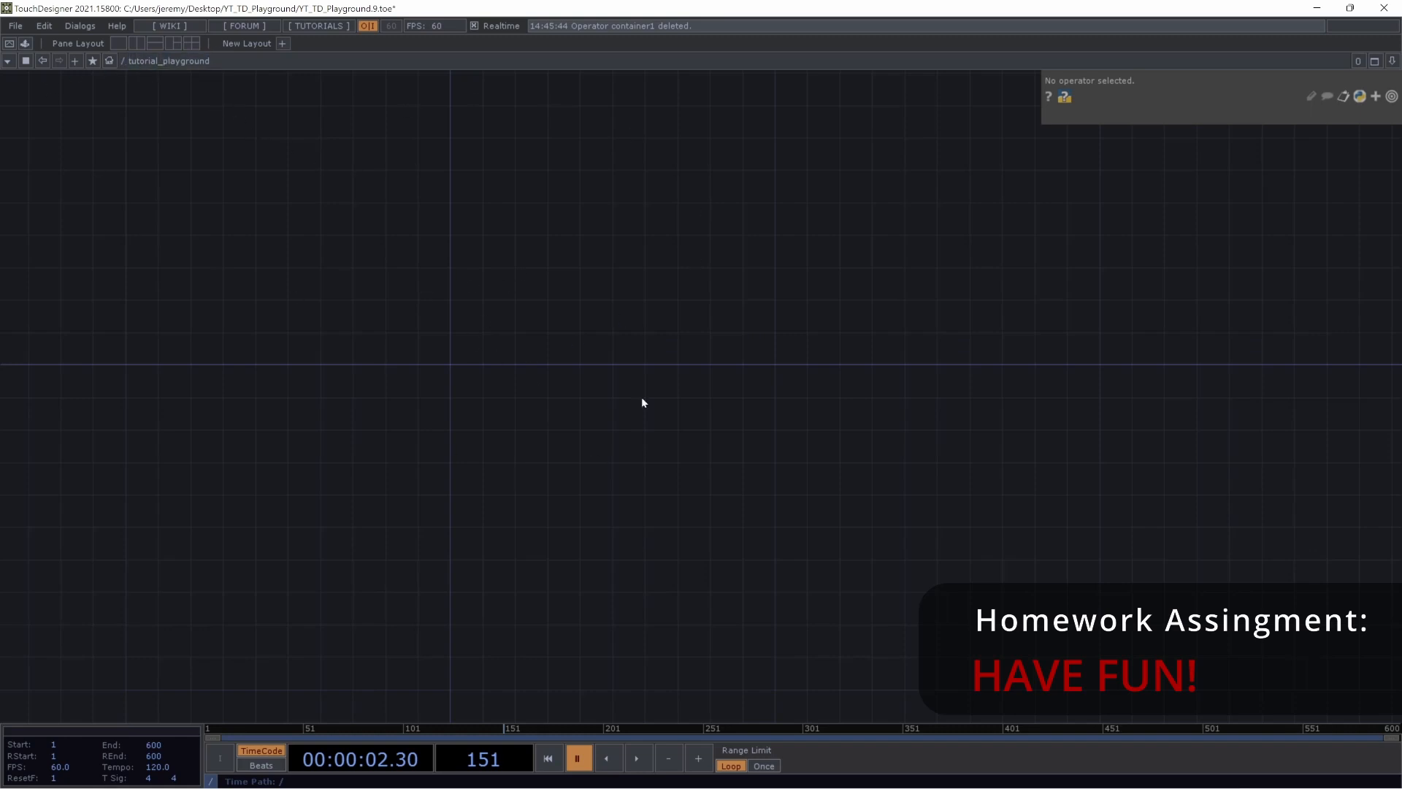
Add a Noise TOP to the empty tutorial_playground network and delete it again
{"action": "key", "text": "Tab"}
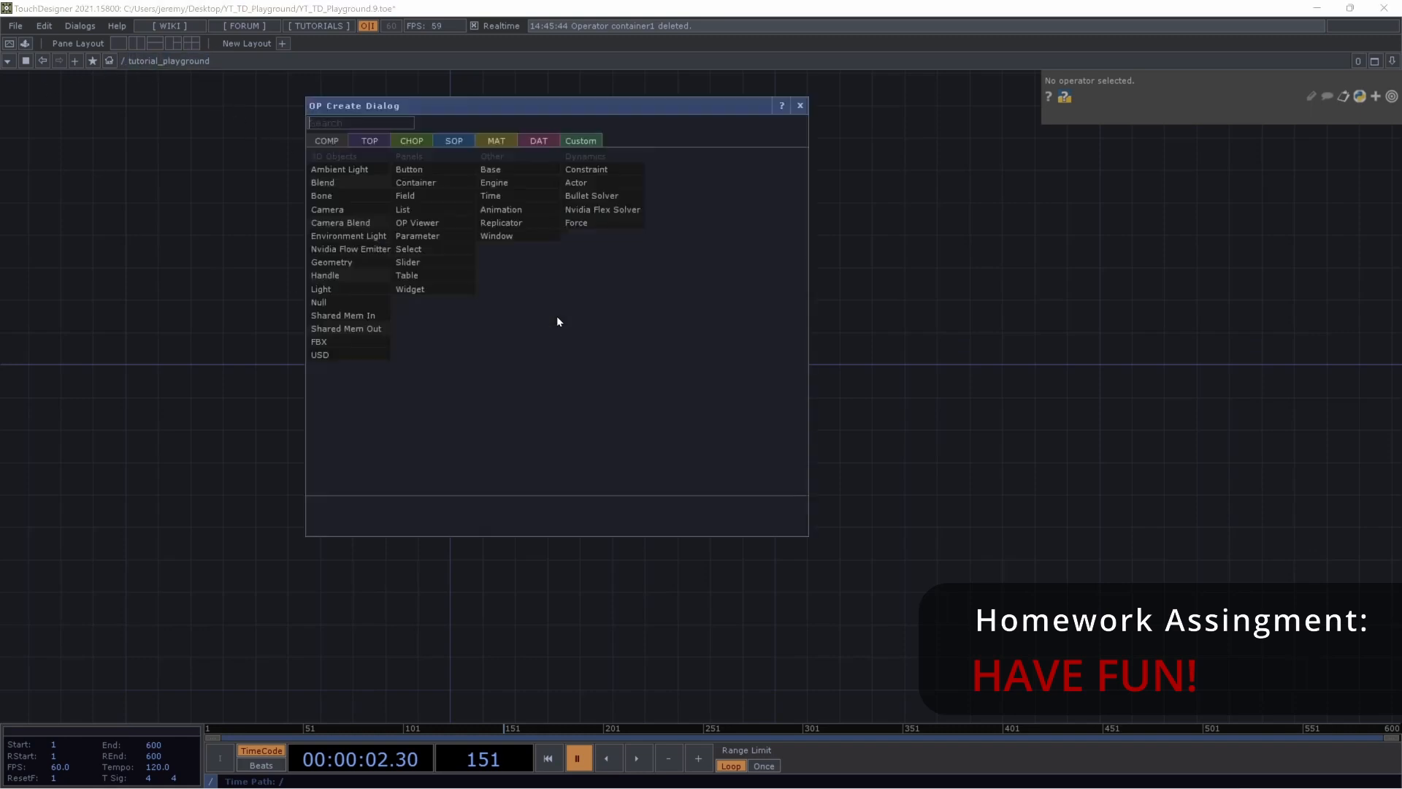
{"action": "left_click", "coordinate": [370, 141]}
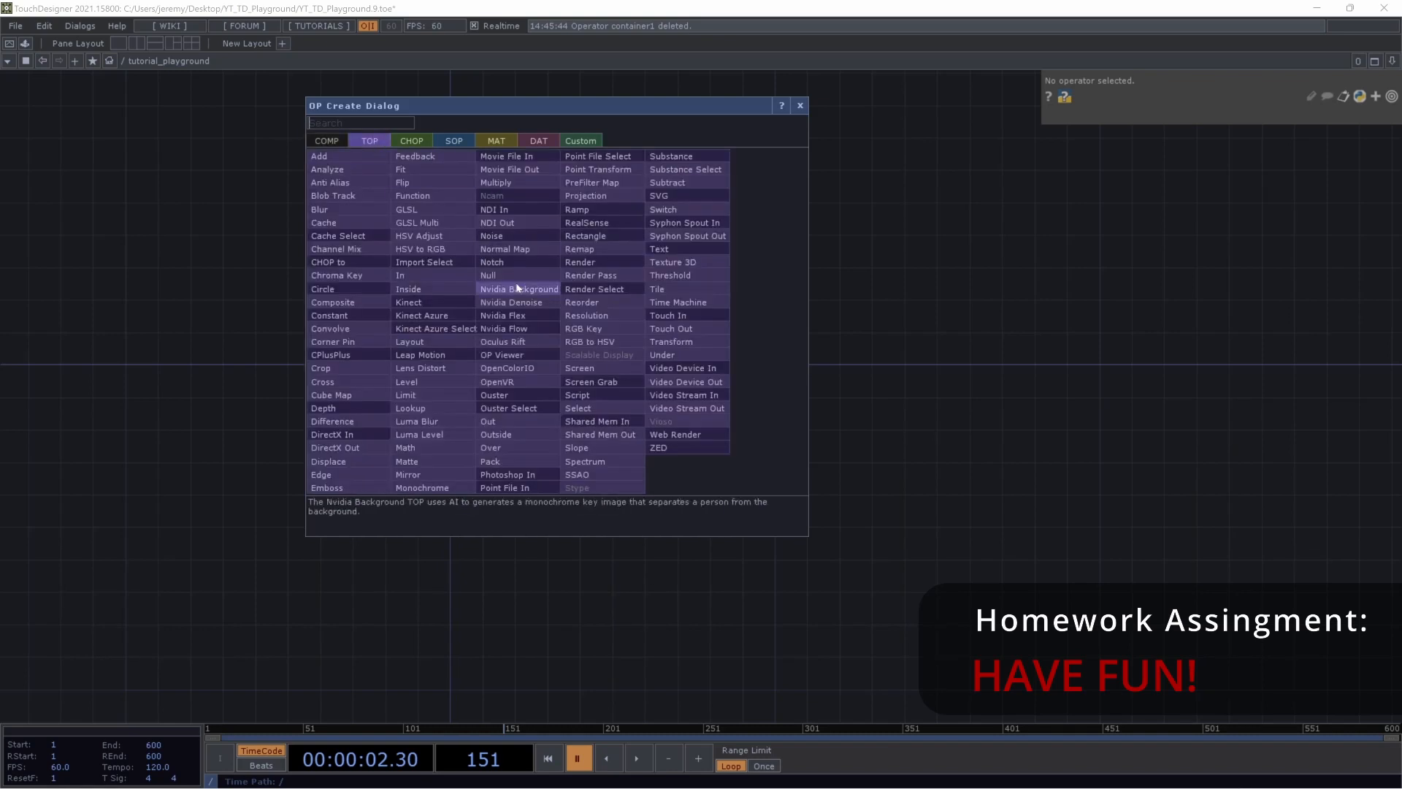
{"action": "left_click", "coordinate": [497, 236]}
{"action": "left_click", "coordinate": [594, 332]}
{"action": "scroll", "coordinate": [664, 325], "scroll_direction": "up", "scroll_amount": 6}
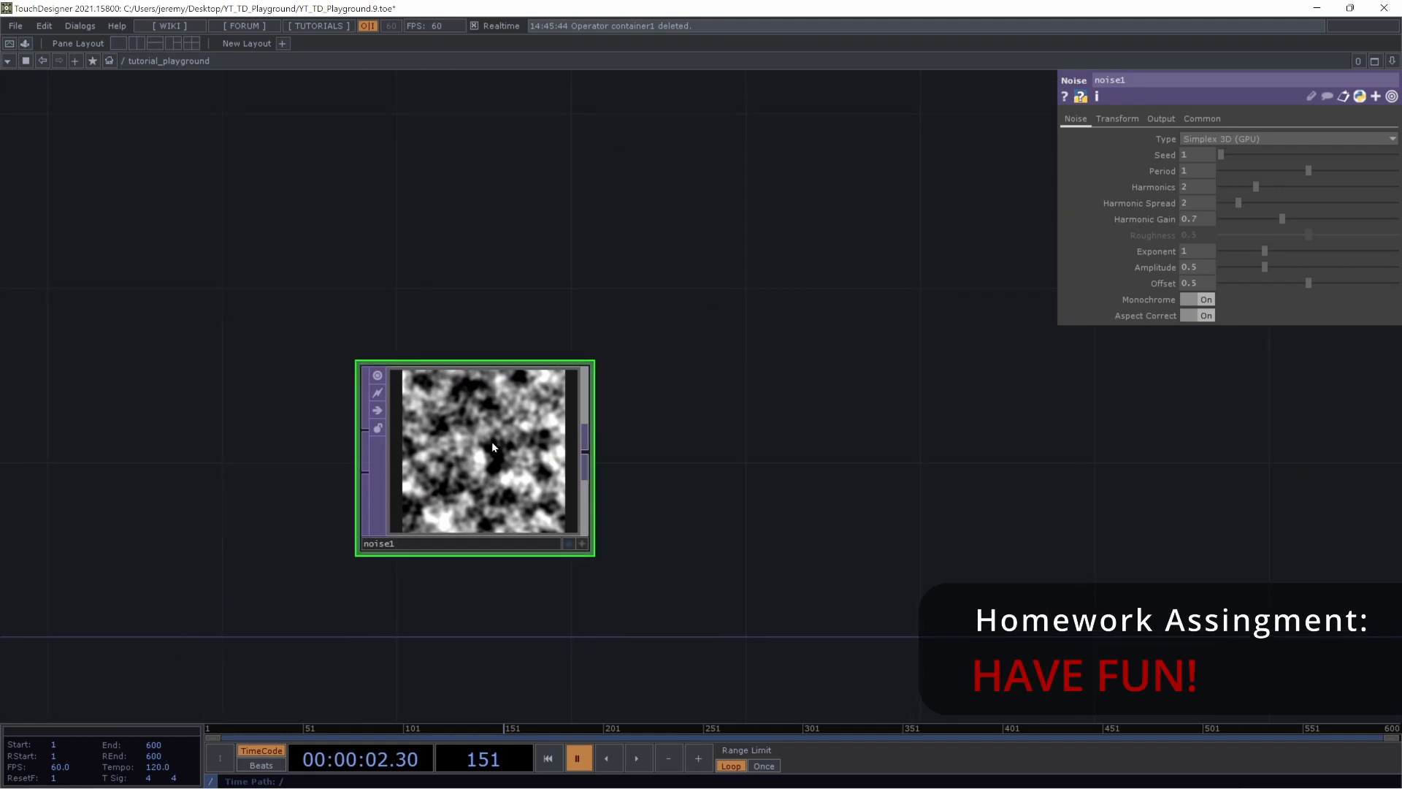
{"action": "key", "text": "Delete"}
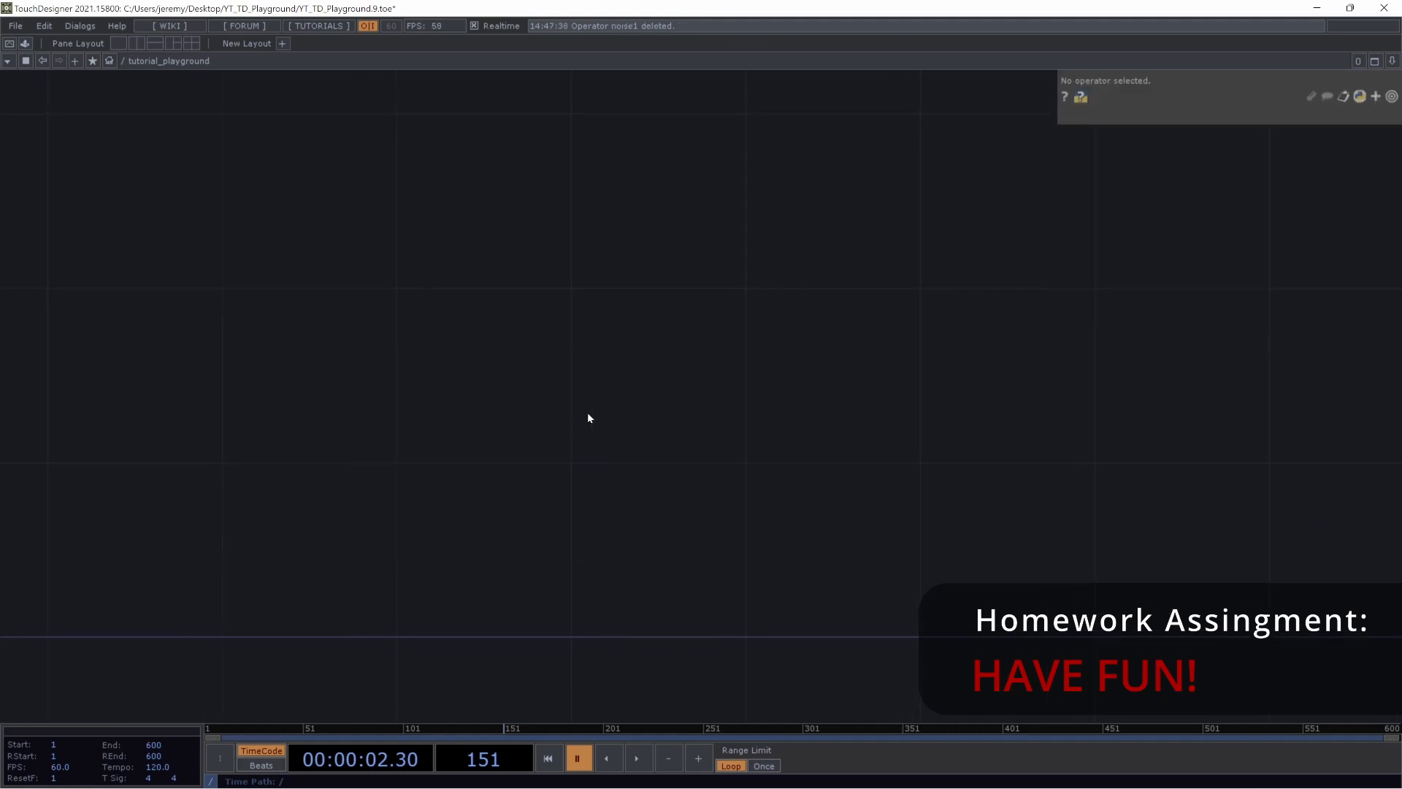
{"action": "key", "text": "h"}
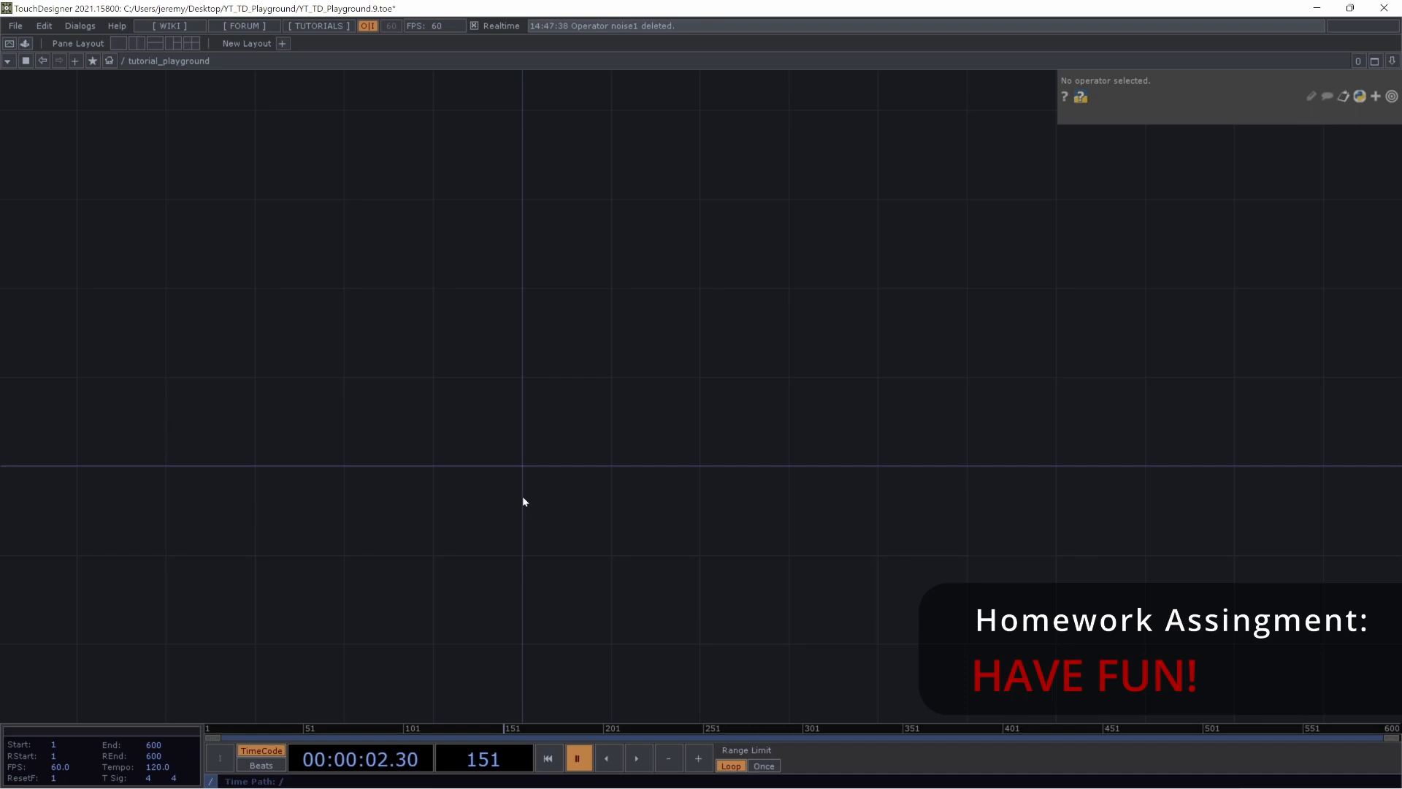
Go up to the parent network and place a new Container COMP beside tutorial_playground
{"action": "key", "text": "u"}
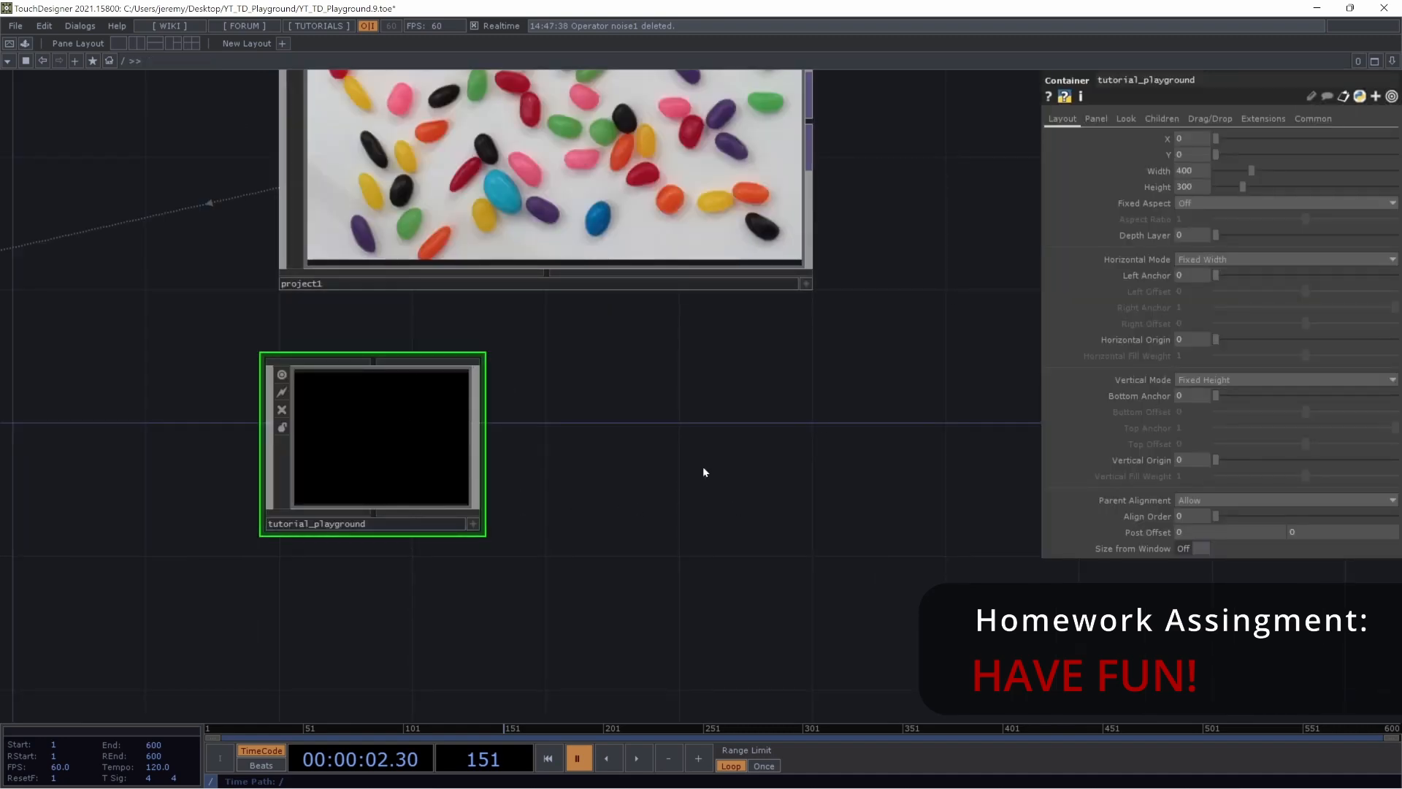
{"action": "key", "text": "Tab"}
{"action": "left_click", "coordinate": [460, 279]}
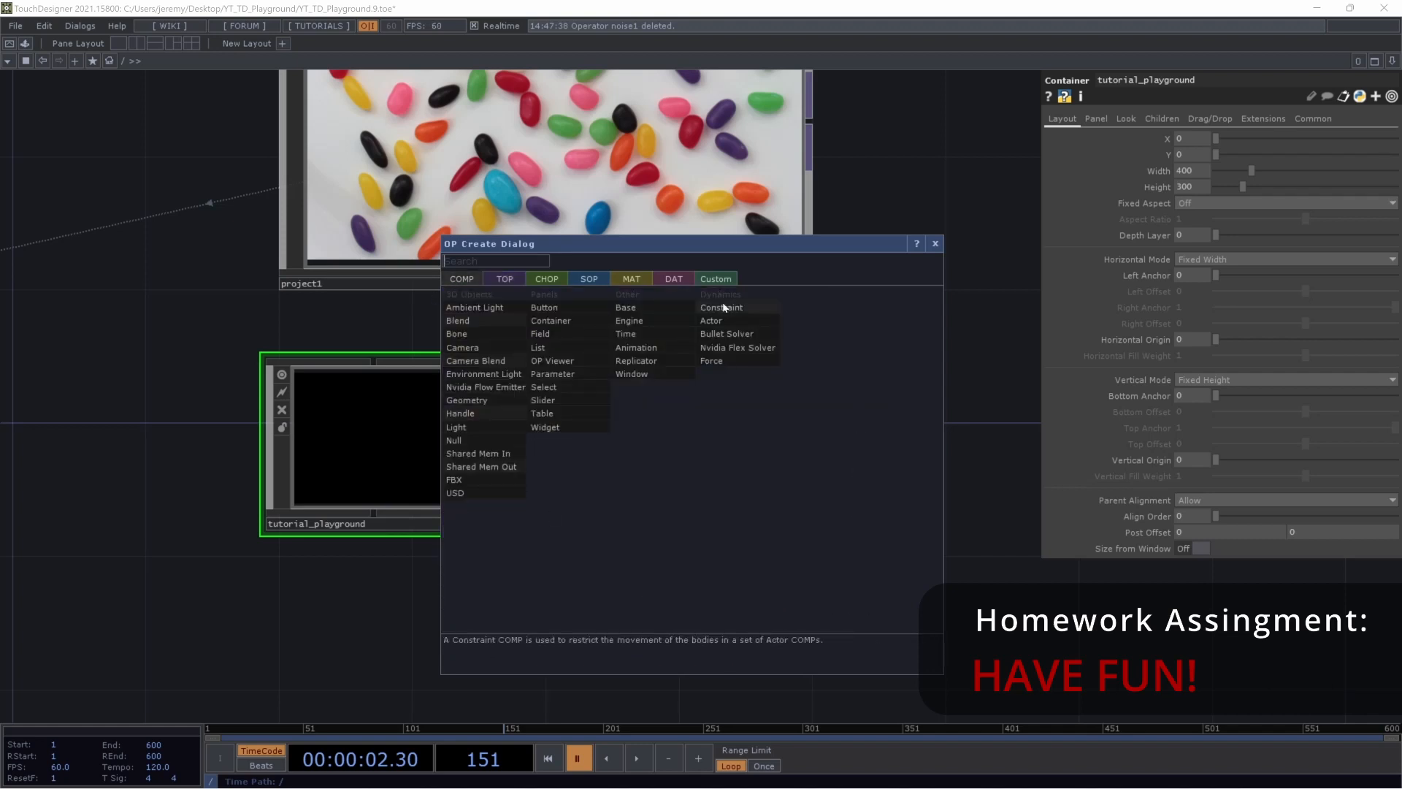
{"action": "left_click", "coordinate": [550, 323]}
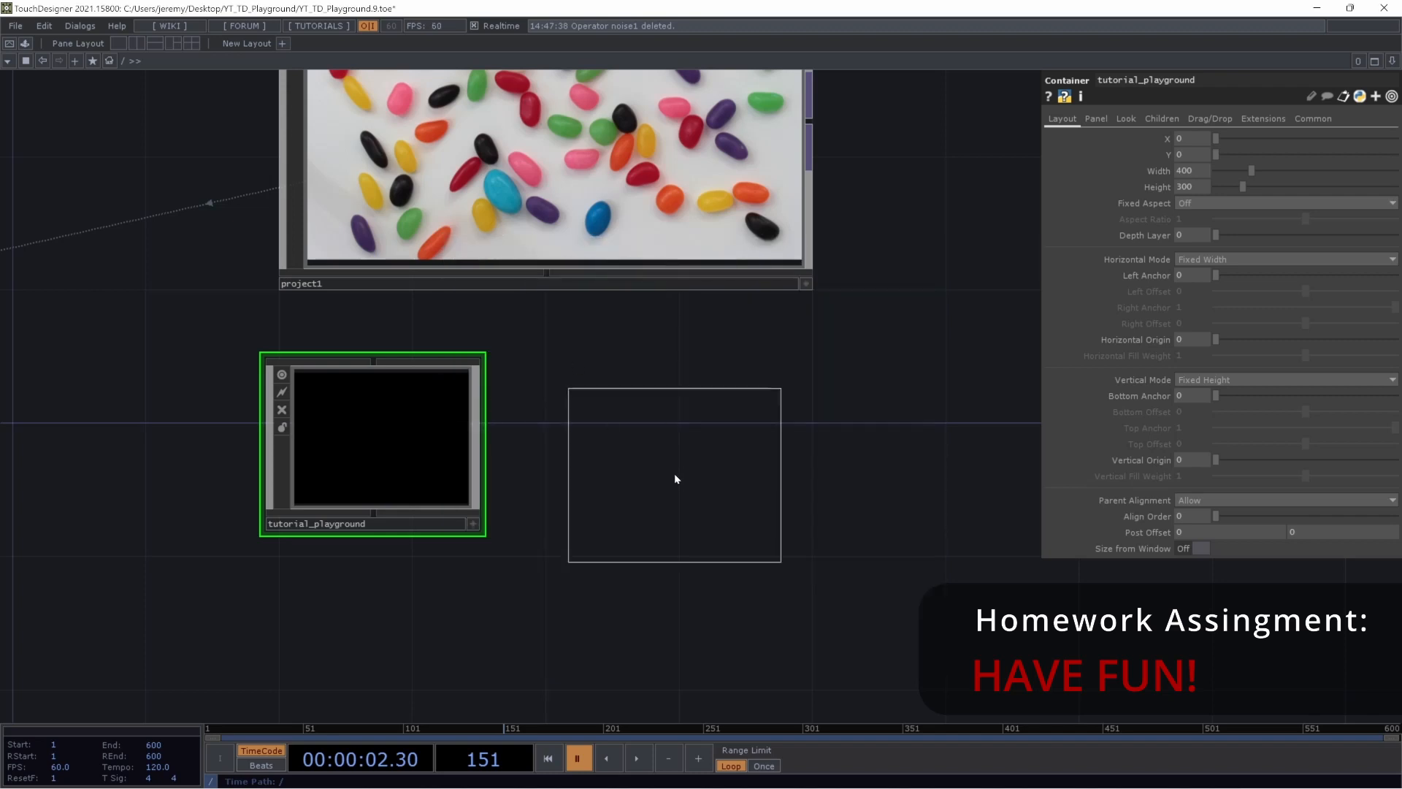
{"action": "left_click", "coordinate": [685, 447]}
Rename the new container open_mike_night and enter its empty network
{"action": "left_click", "coordinate": [678, 525]}
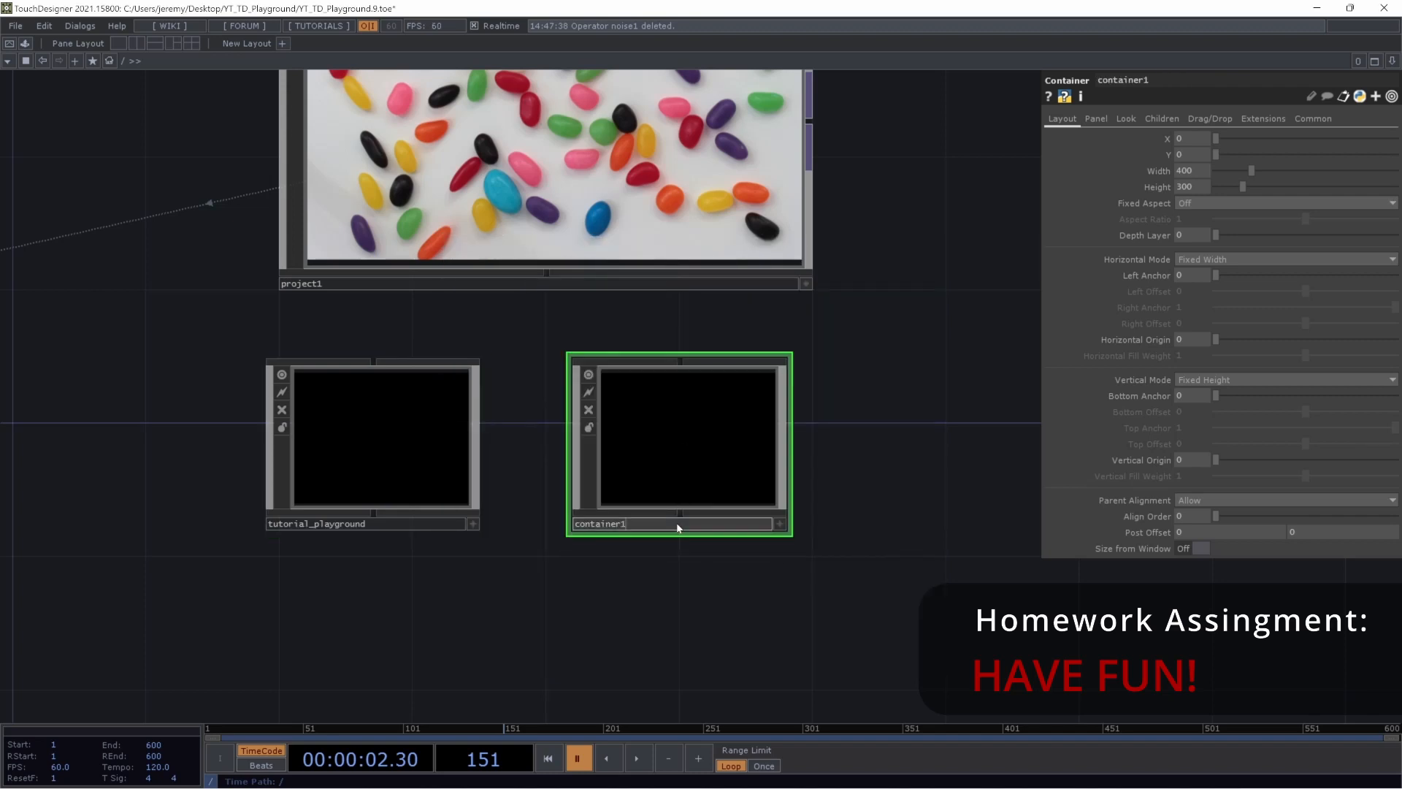
{"action": "type", "text": "open_mike_night"}
{"action": "key", "text": "Return"}
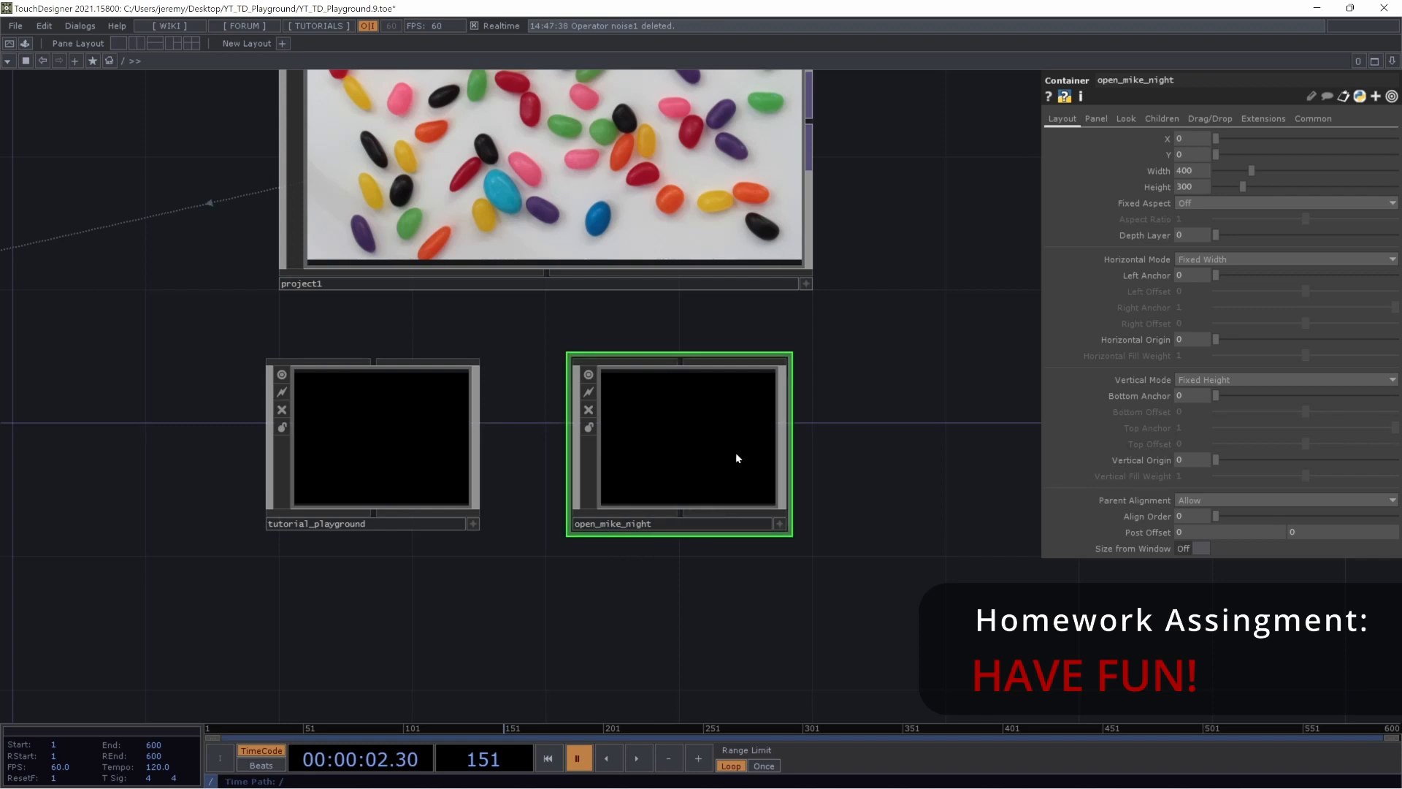
{"action": "key", "text": "i"}
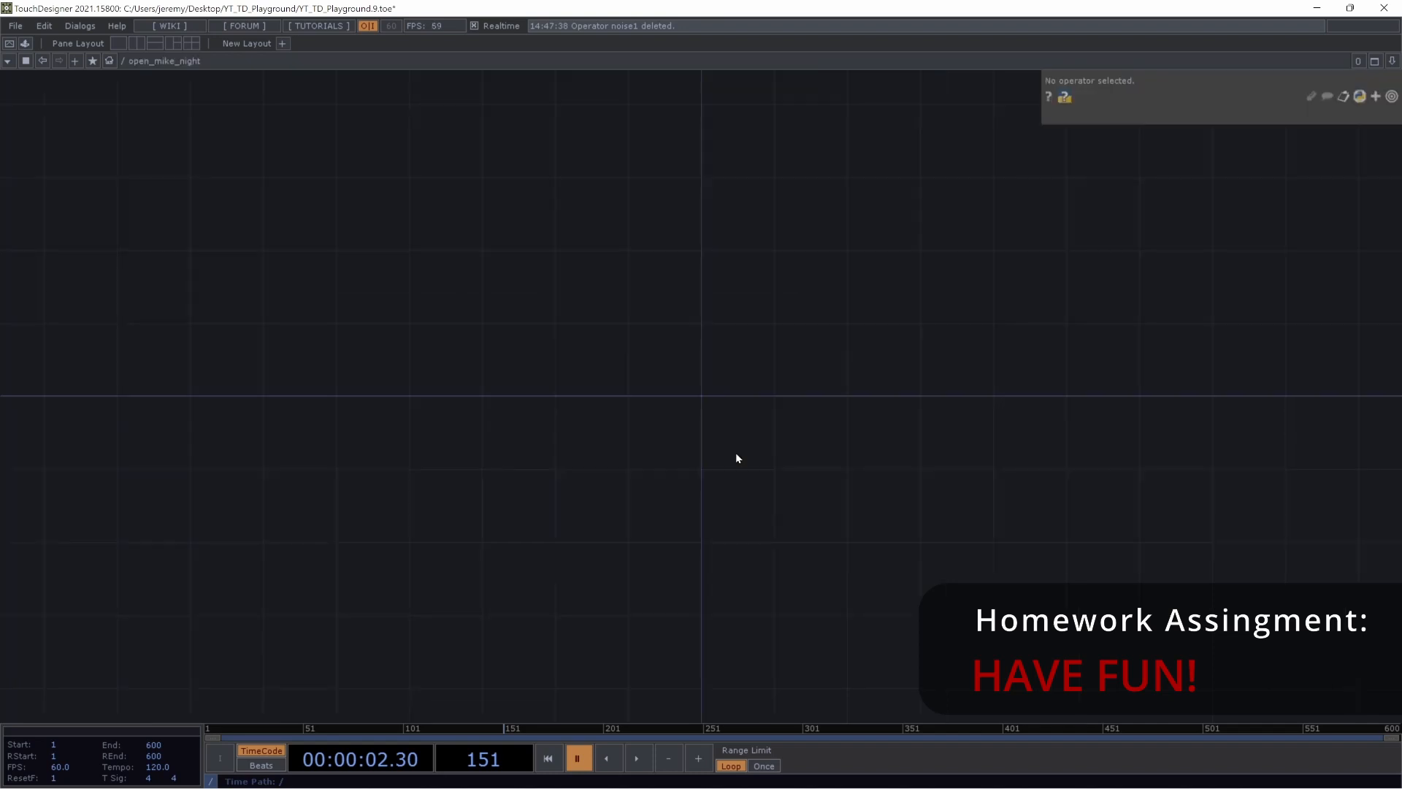
{"action": "left_click_drag", "start_coordinate": [712, 384], "coordinate": [517, 440]}
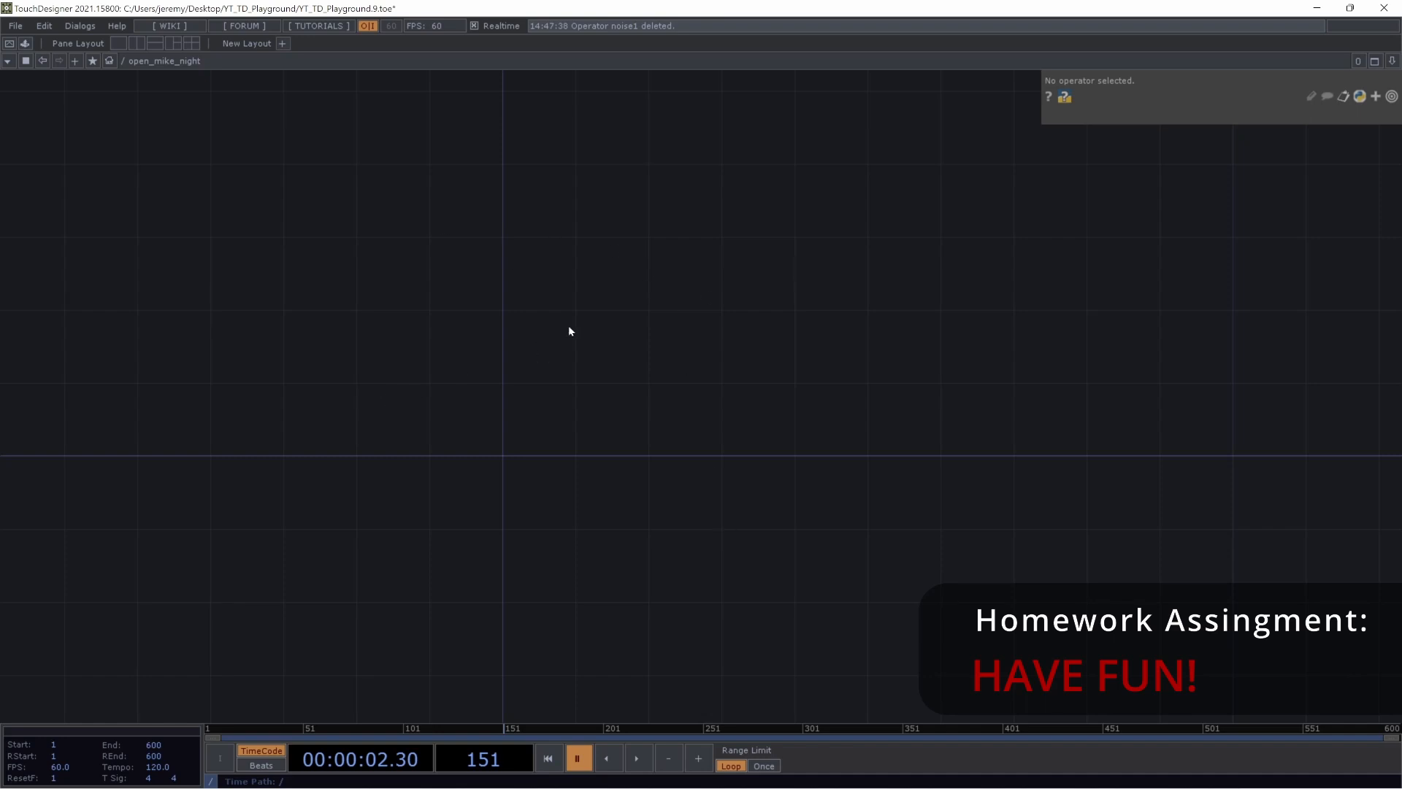
Place a chain of Blur, Circle, Constant, Composite, Crop, Edge and Emboss TOPs in open_mike_night, keeping the OP Create Dialog open
{"action": "key", "text": "Tab"}
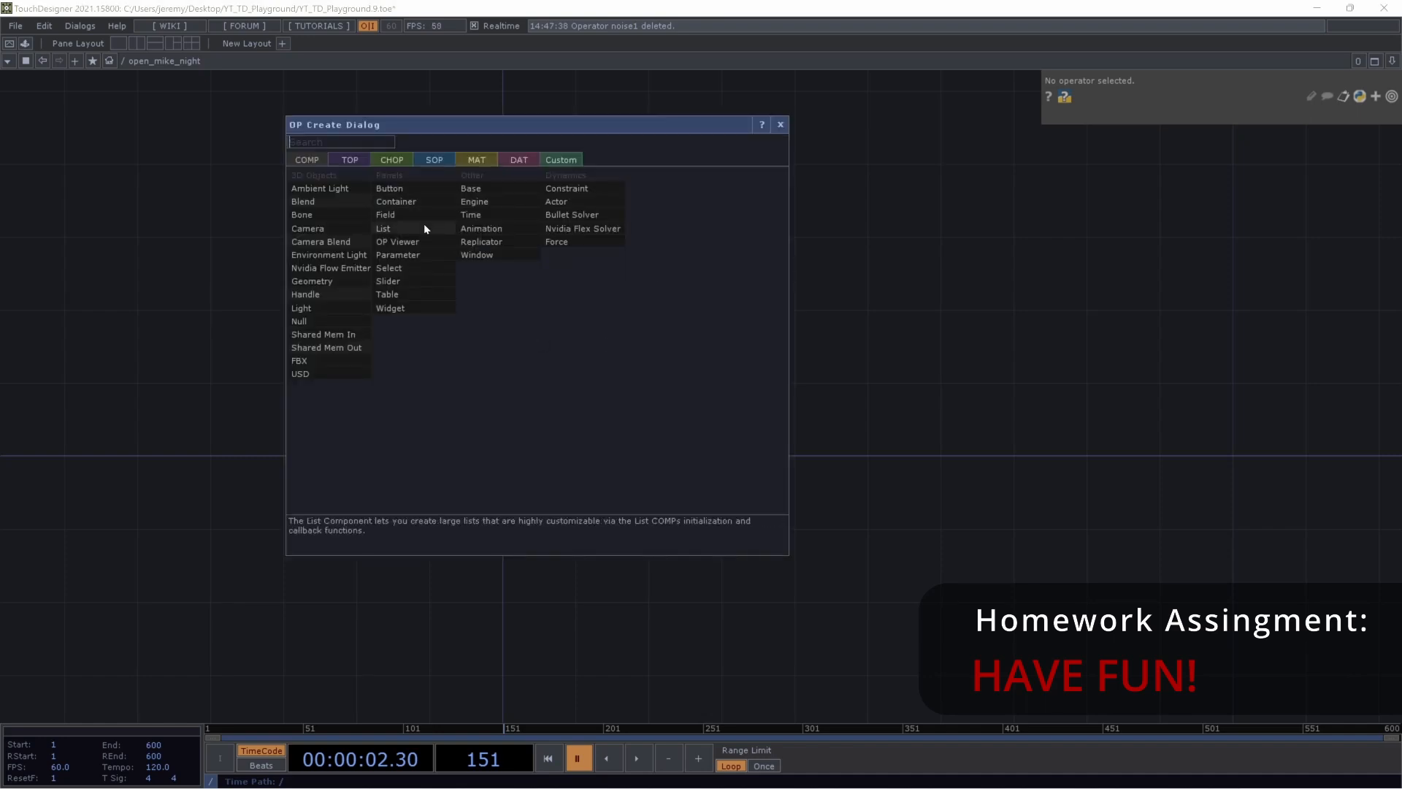
{"action": "left_click", "coordinate": [351, 160]}
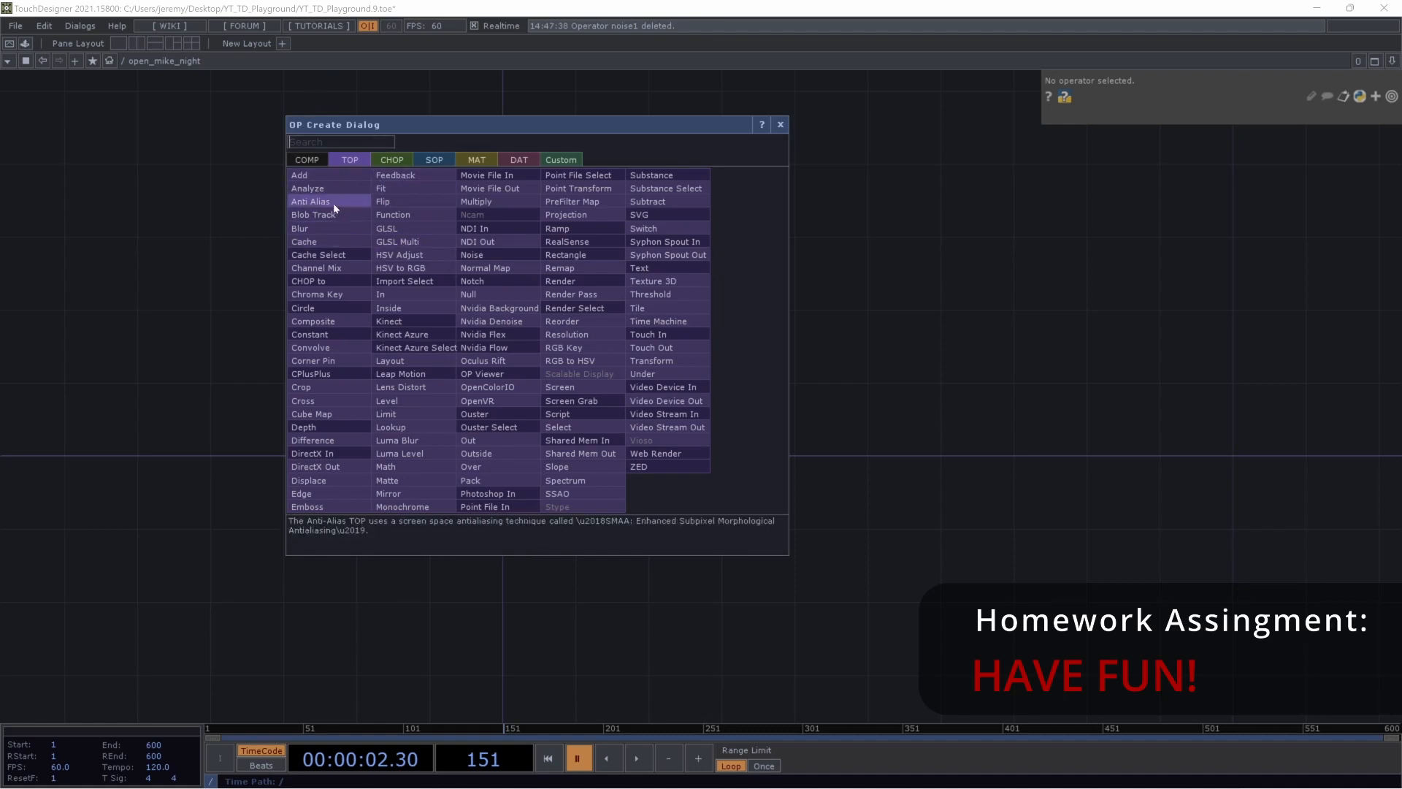
{"action": "key", "text": "Caps_Lock"}
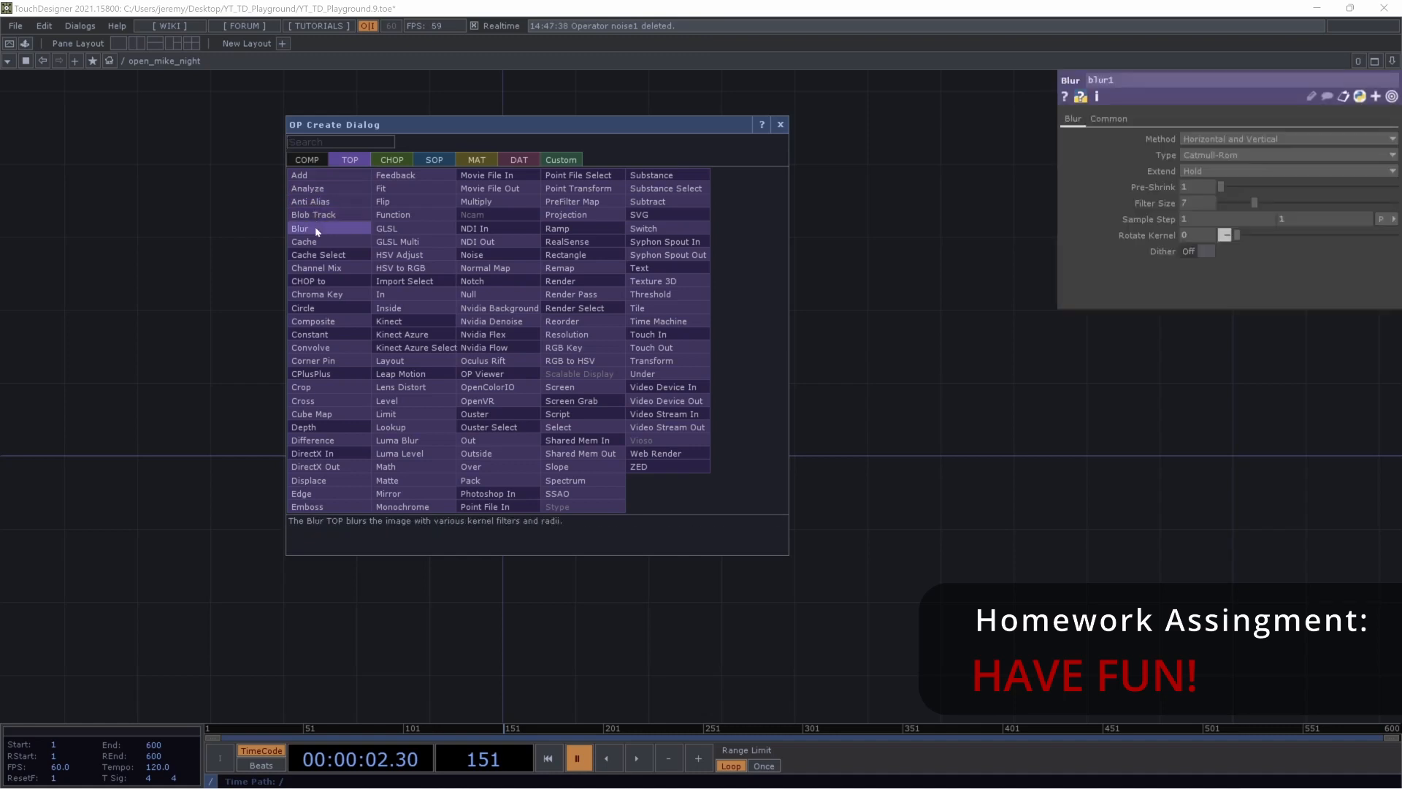
{"action": "left_click", "coordinate": [328, 322], "text": "shift"}
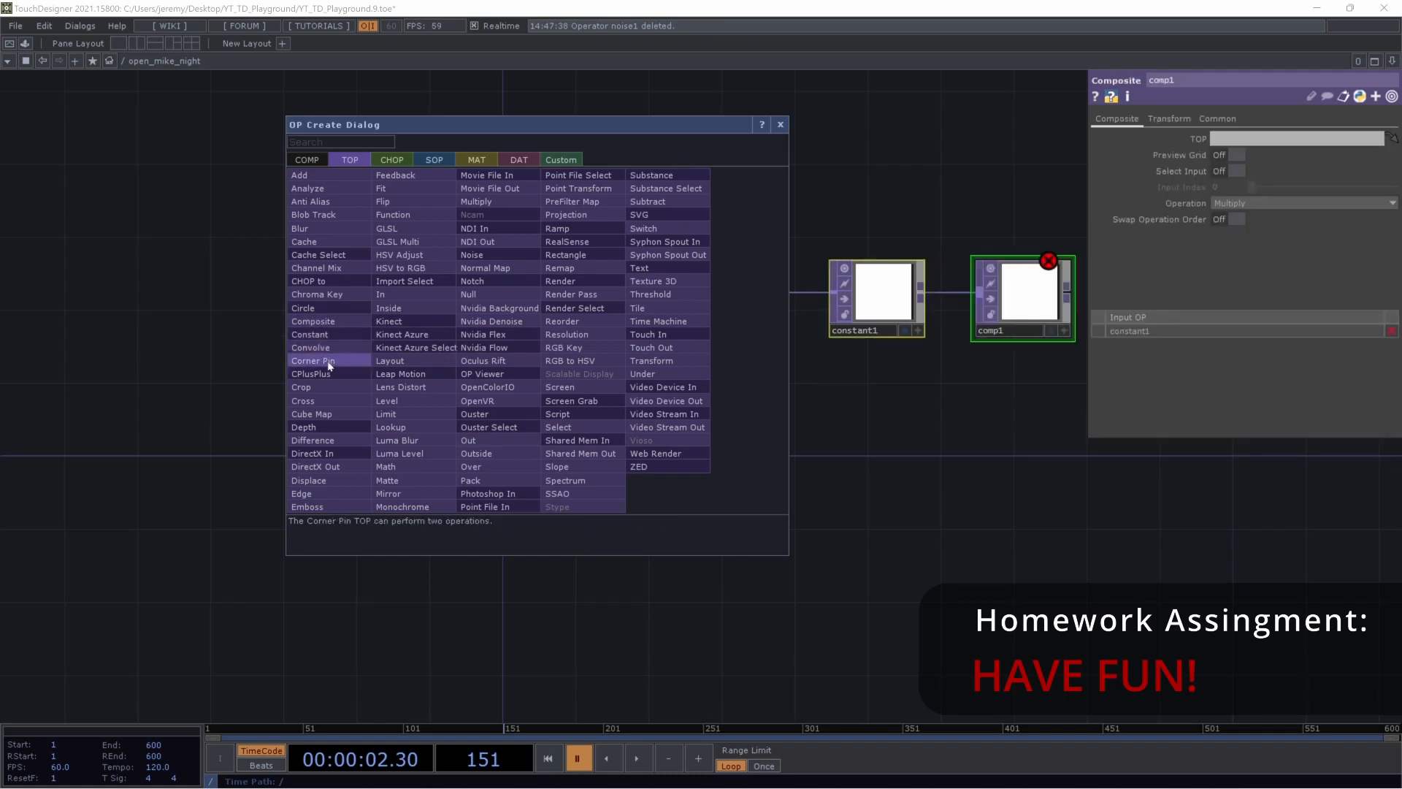
{"action": "left_click", "coordinate": [329, 388], "text": "shift"}
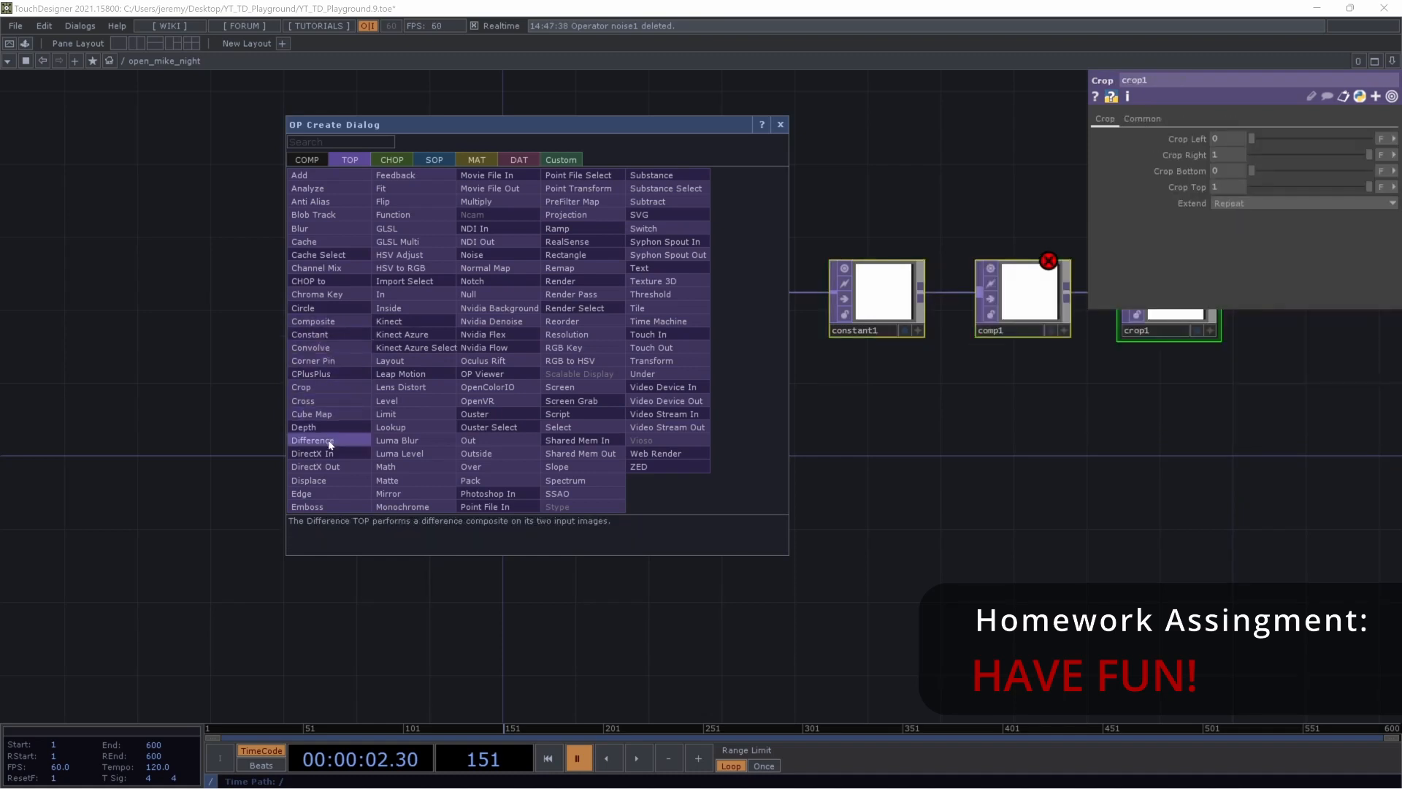
{"action": "left_click", "coordinate": [316, 494], "text": "shift"}
{"action": "left_click", "coordinate": [314, 510], "text": "shift"}
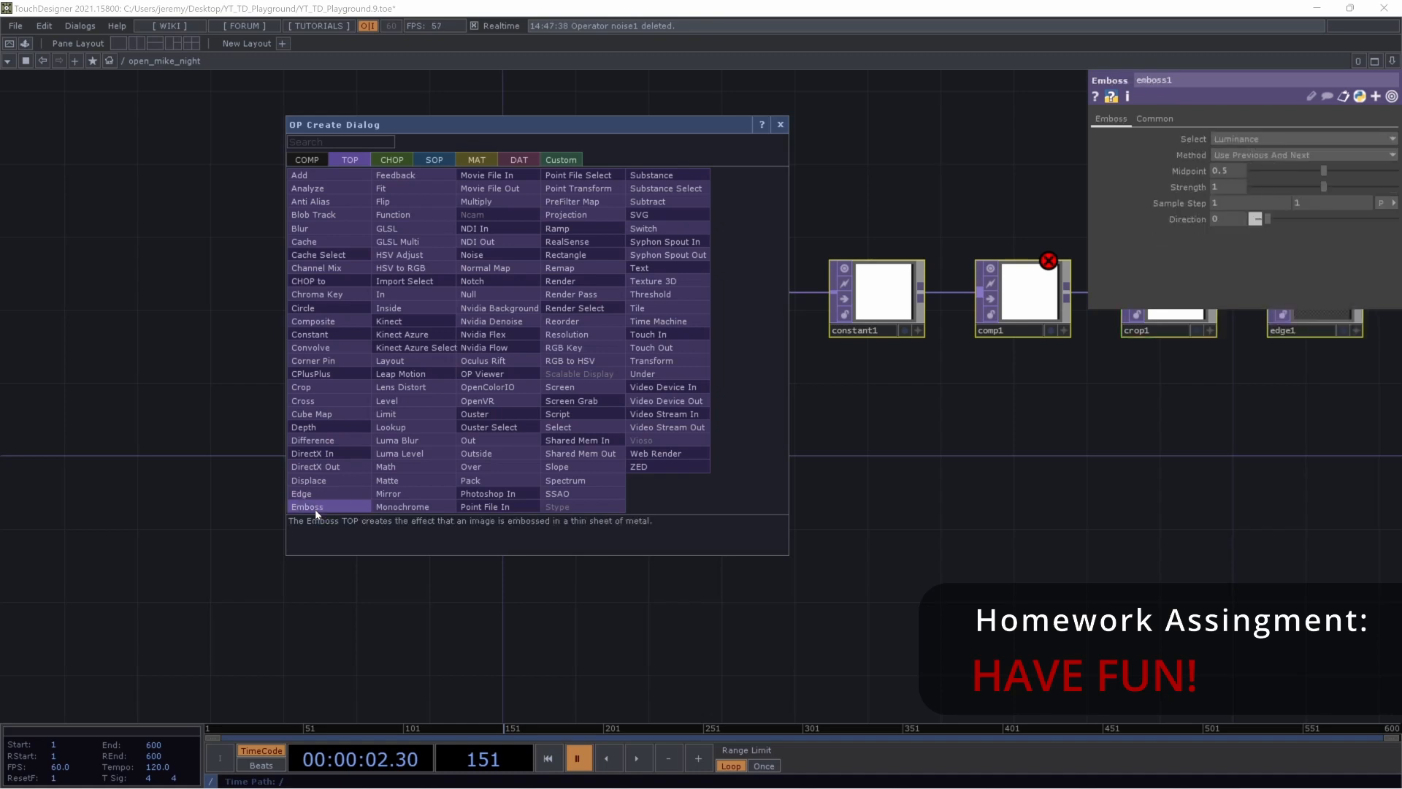
Extend the operator chain with Fit, Flip, In, Level, Lookup and Monochrome TOPs
{"action": "left_click", "coordinate": [404, 187], "text": "shift"}
{"action": "left_click", "coordinate": [408, 204], "text": "shift"}
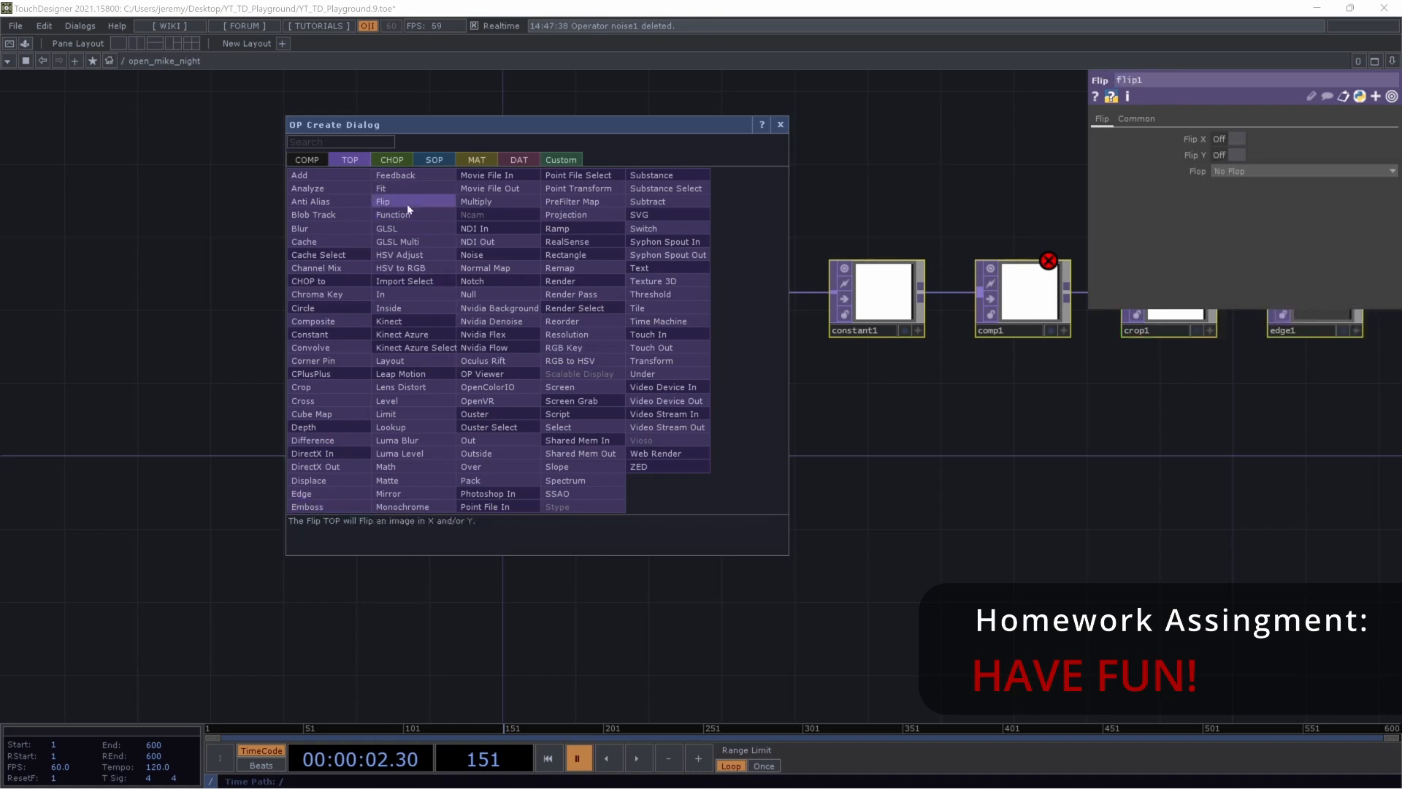
{"action": "left_click", "coordinate": [412, 293], "text": "shift"}
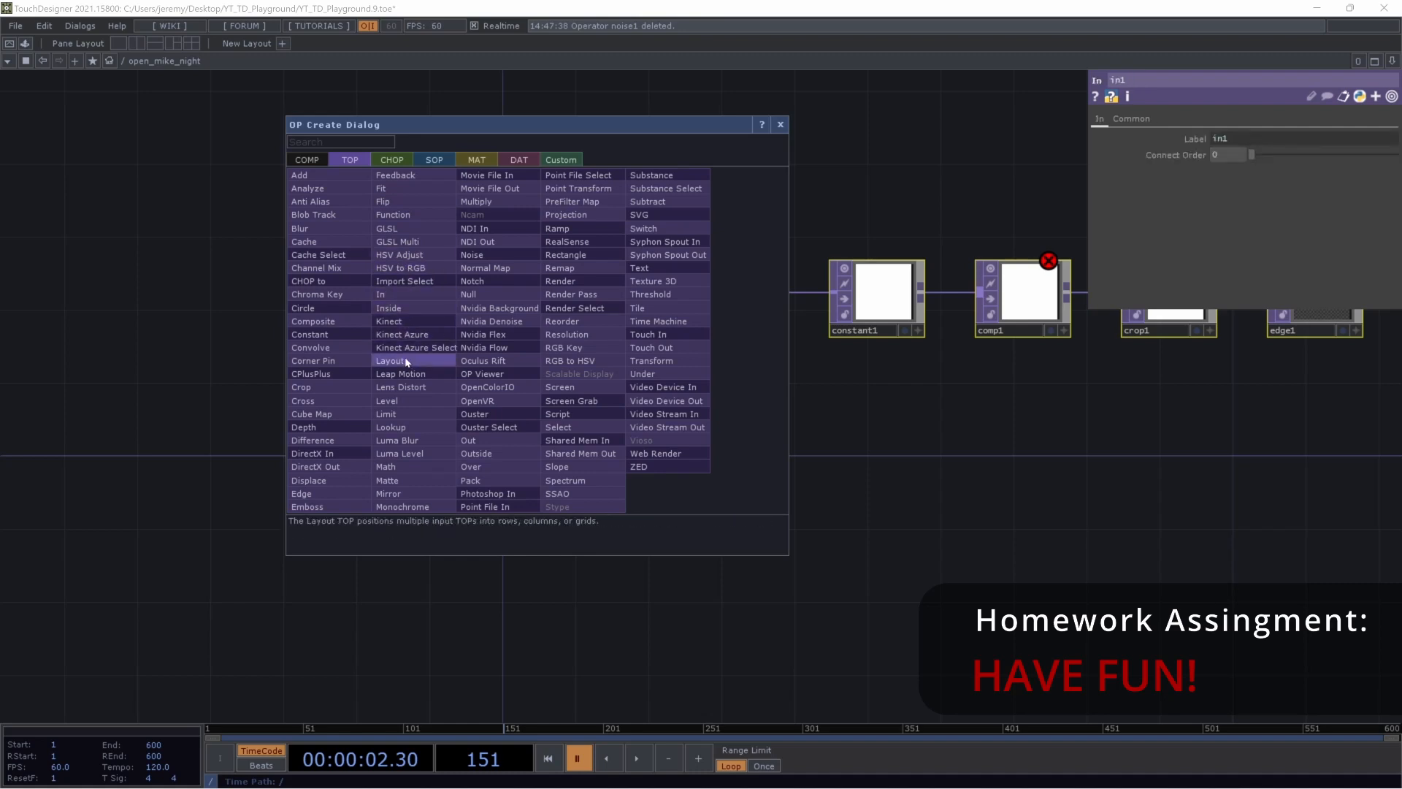
{"action": "left_click", "coordinate": [387, 401], "text": "shift"}
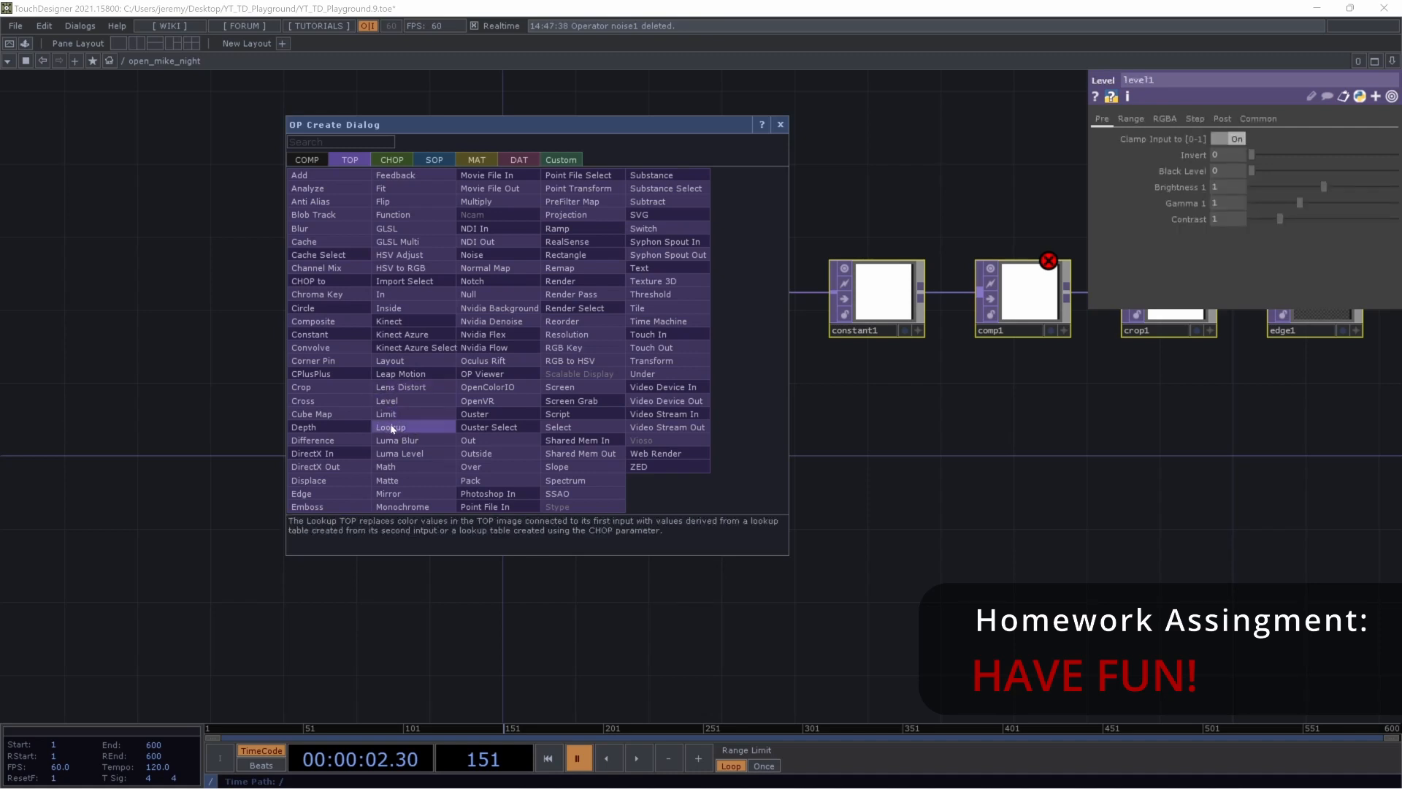
{"action": "left_click", "coordinate": [392, 428], "text": "shift"}
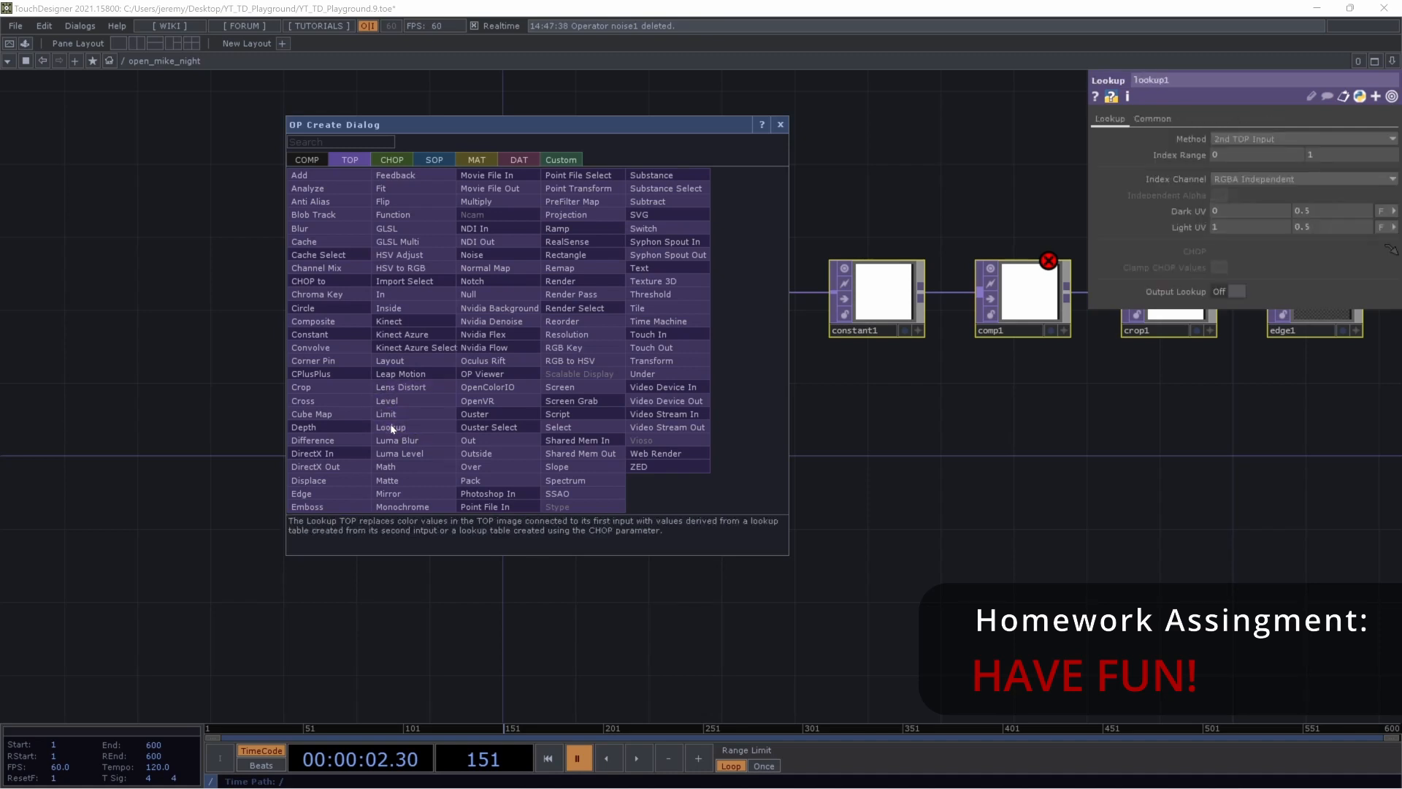
{"action": "left_click", "coordinate": [400, 507], "text": "shift"}
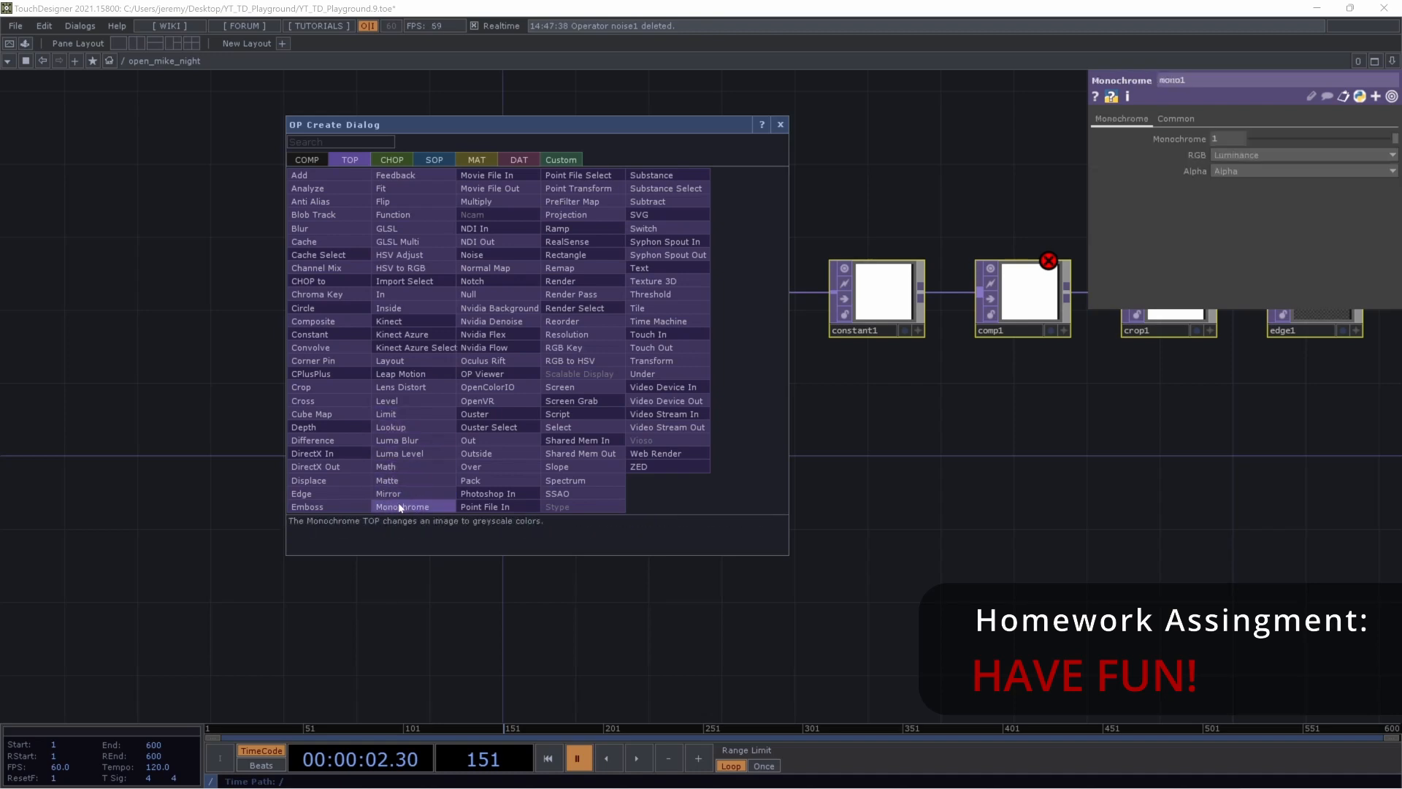
Add Movie File In, Null, Ramp and Text TOPs to the chain and close the OP Create Dialog
{"action": "left_click", "coordinate": [500, 177], "text": "shift"}
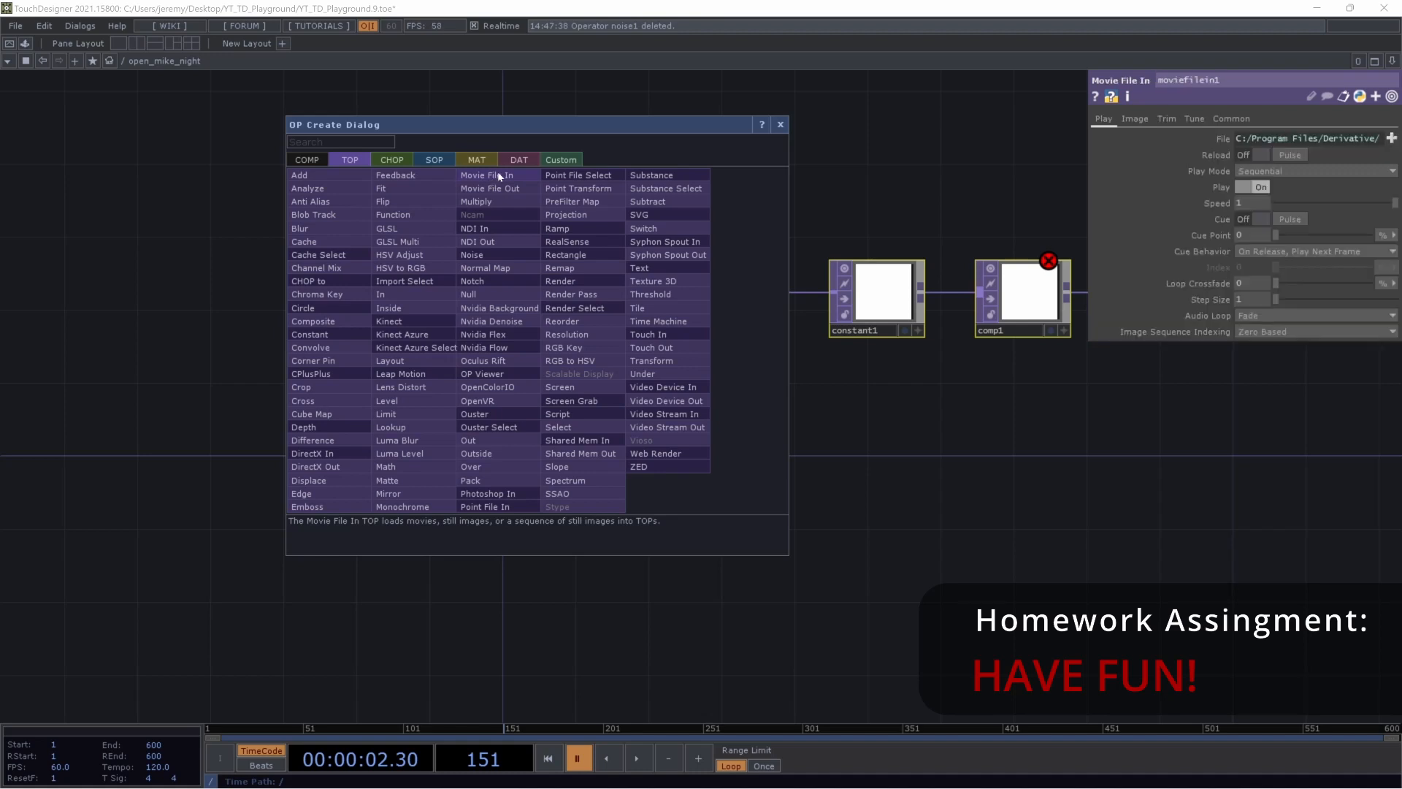
{"action": "left_click", "coordinate": [486, 292], "text": "shift"}
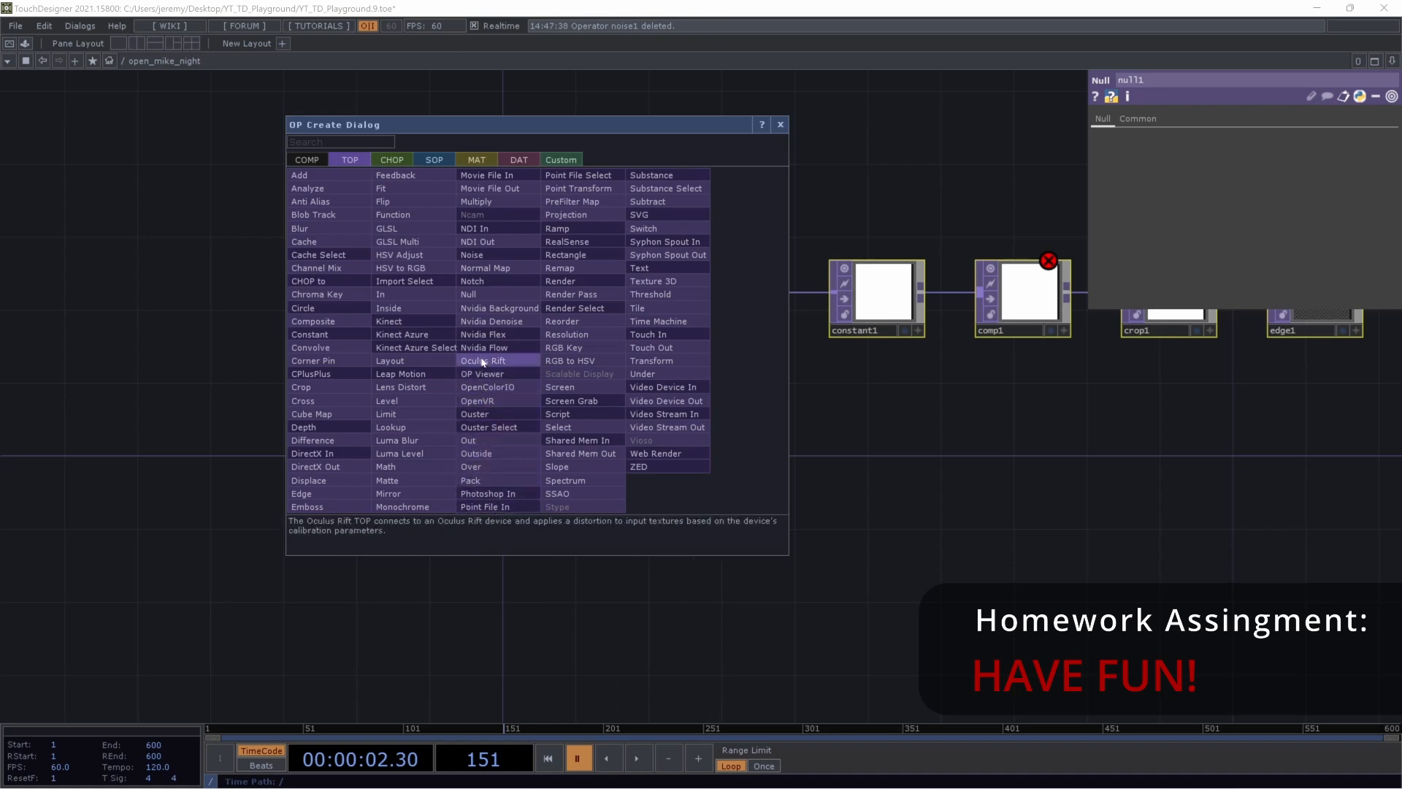
{"action": "left_click", "coordinate": [576, 234], "text": "shift"}
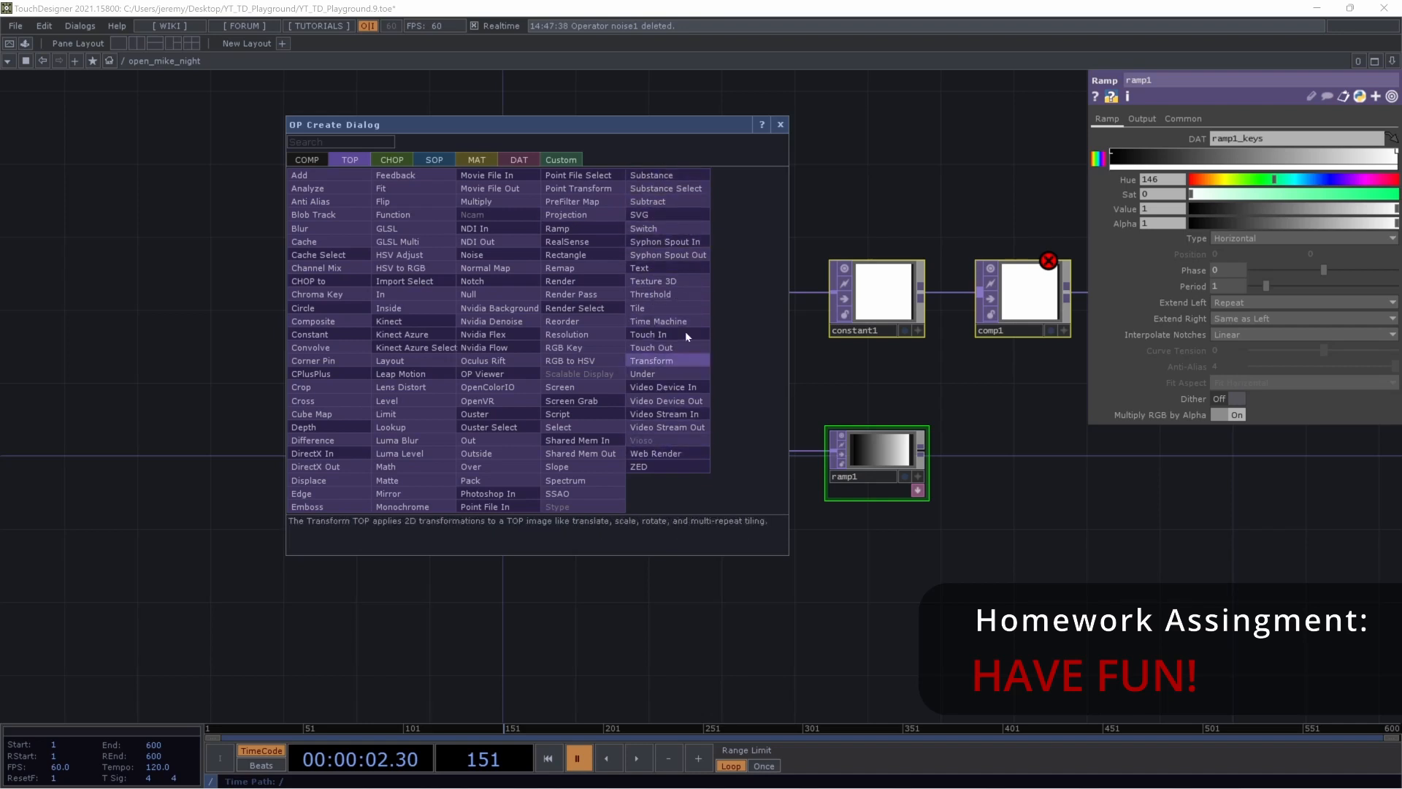
{"action": "left_click", "coordinate": [665, 266]}
{"action": "key", "text": "Escape"}
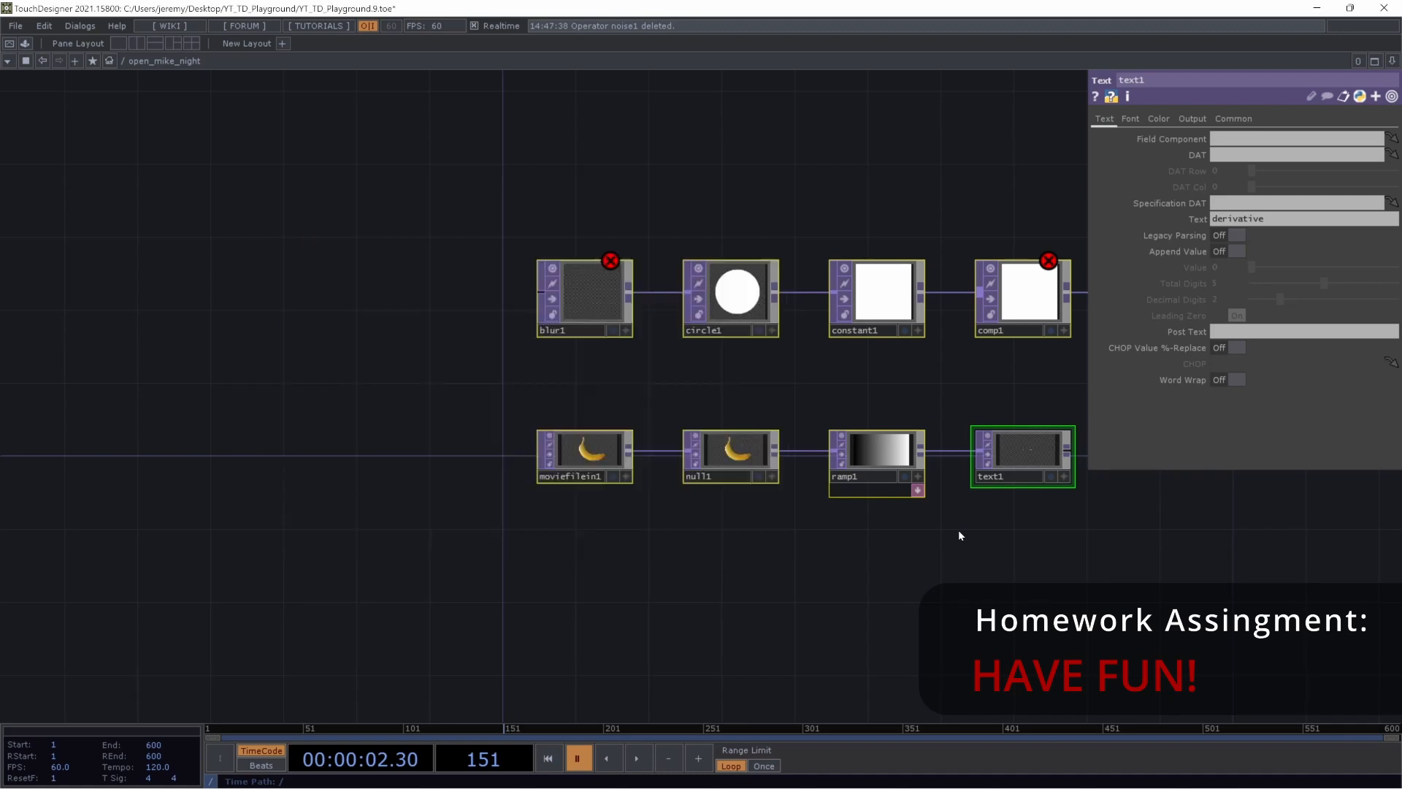
Examine the two rows of chained TOPs in open_mike_night, including moviefilein1, null1 and the operators from circle1 to flip1
{"action": "scroll", "coordinate": [1077, 533], "scroll_direction": "down", "scroll_amount": 3}
{"action": "left_click_drag", "start_coordinate": [796, 587], "coordinate": [223, 564]}
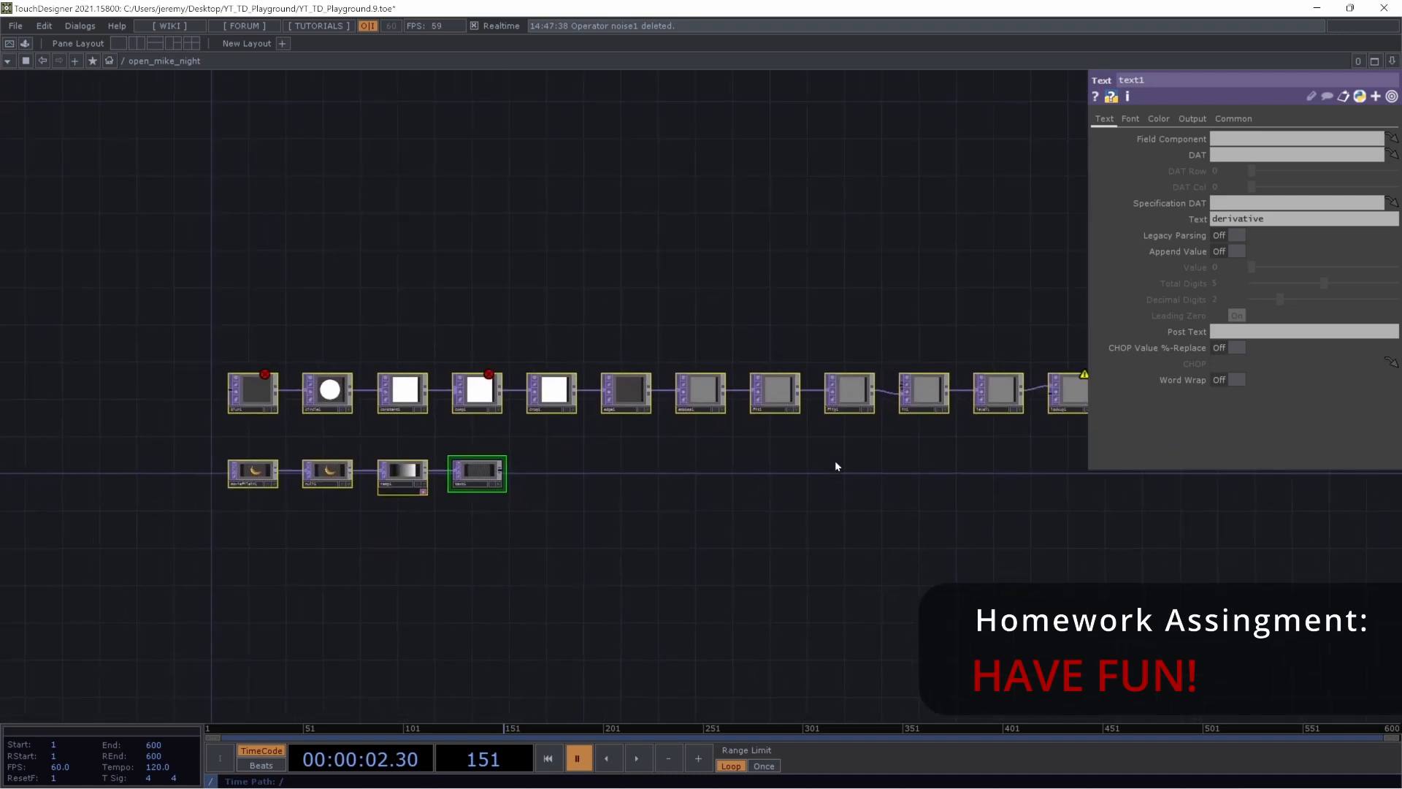
{"action": "left_click_drag", "start_coordinate": [1000, 482], "coordinate": [699, 461]}
{"action": "left_click_drag", "start_coordinate": [441, 489], "coordinate": [654, 420]}
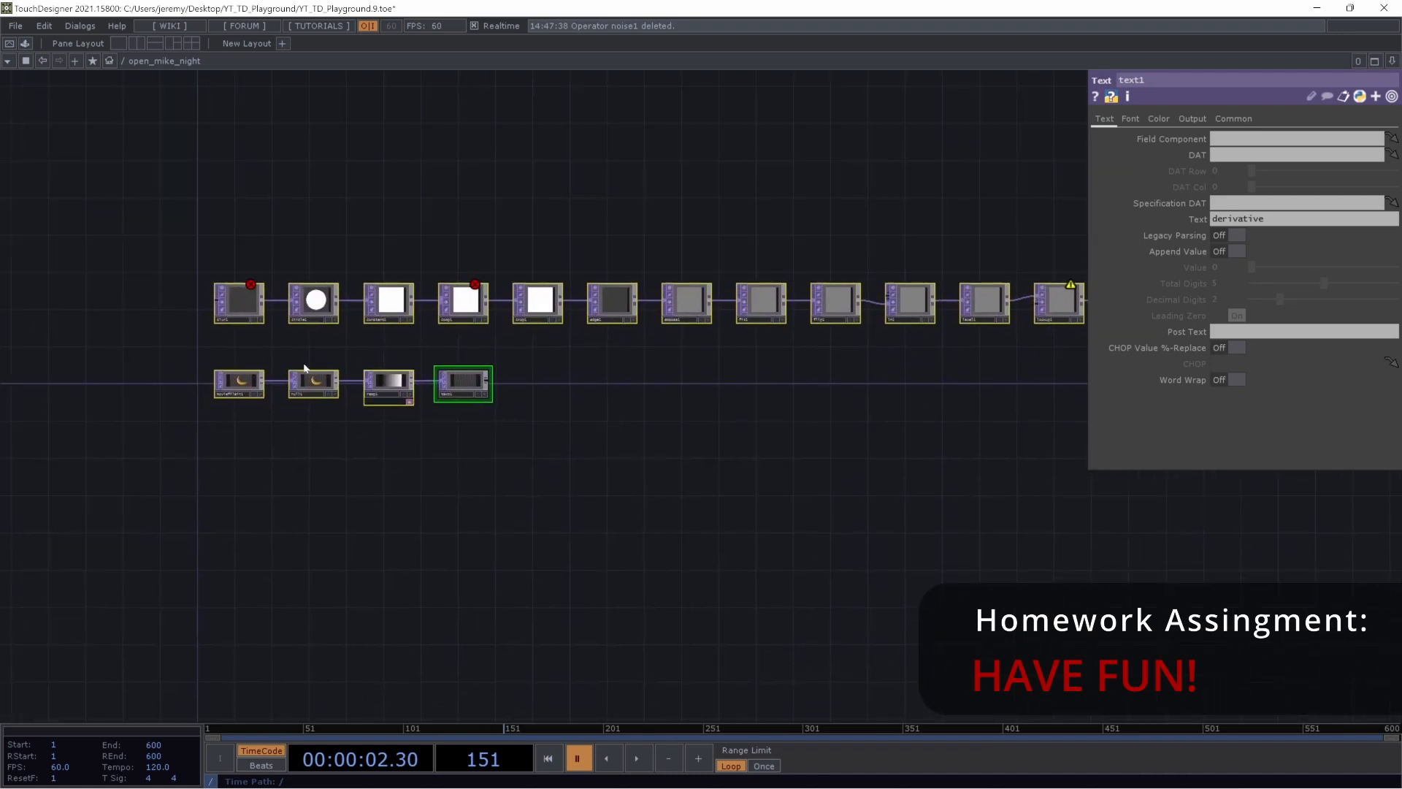
{"action": "scroll", "coordinate": [237, 383], "scroll_direction": "up", "scroll_amount": 10}
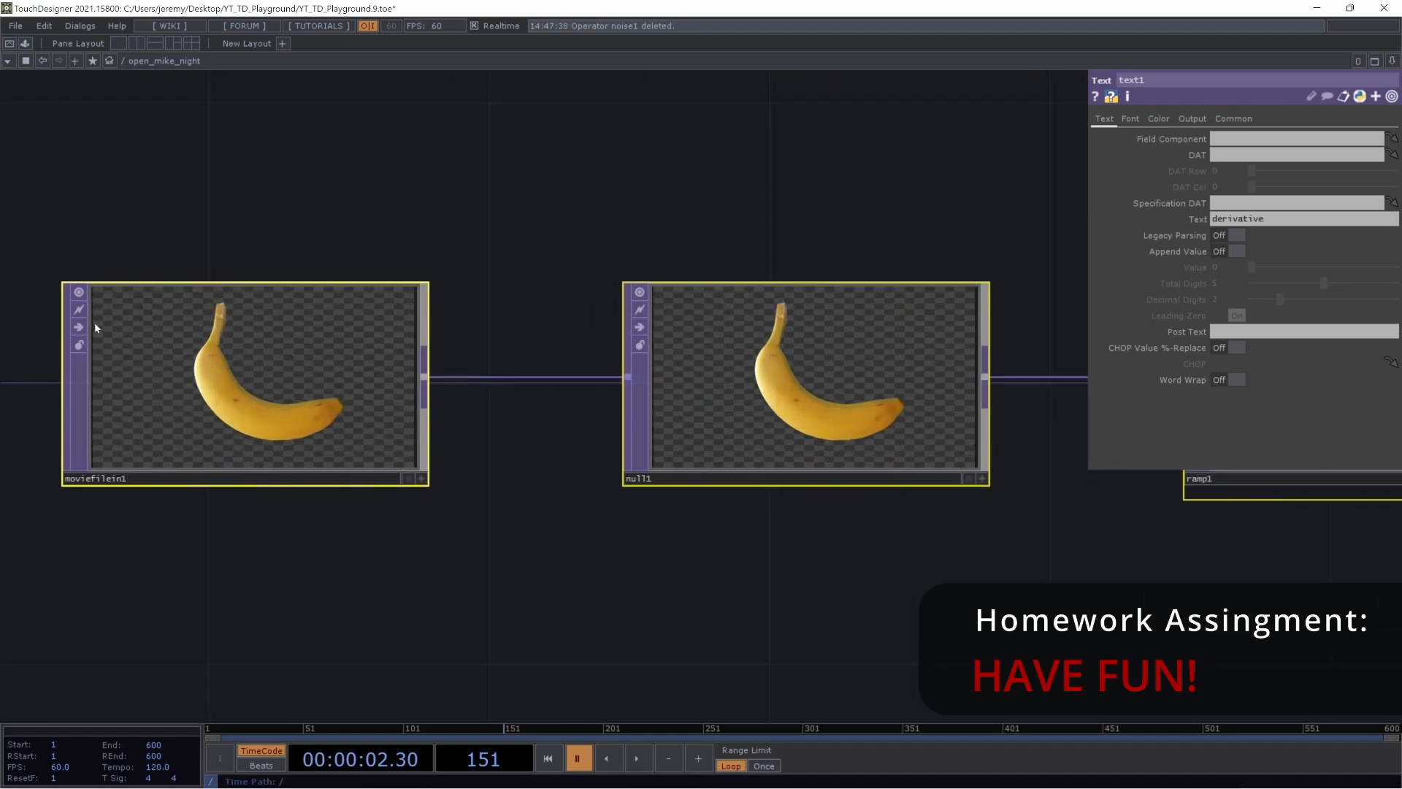
{"action": "scroll", "coordinate": [438, 438], "scroll_direction": "up", "scroll_amount": 2}
{"action": "scroll", "coordinate": [442, 442], "scroll_direction": "down", "scroll_amount": 8}
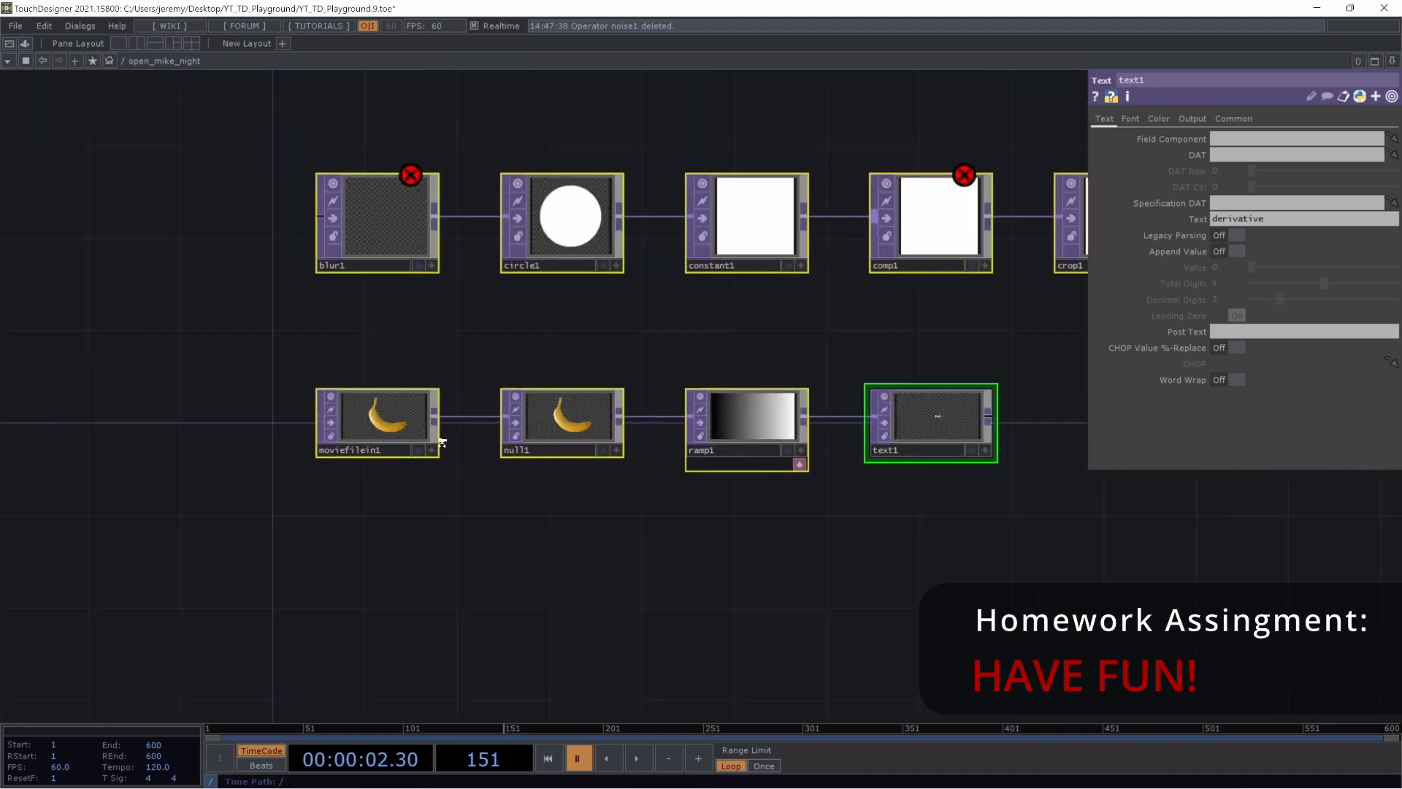
{"action": "scroll", "coordinate": [442, 443], "scroll_direction": "down", "scroll_amount": 3}
{"action": "left_click_drag", "start_coordinate": [1012, 471], "coordinate": [755, 515]}
{"action": "scroll", "coordinate": [759, 511], "scroll_direction": "down", "scroll_amount": 3}
{"action": "scroll", "coordinate": [770, 514], "scroll_direction": "up", "scroll_amount": 3}
{"action": "scroll", "coordinate": [895, 478], "scroll_direction": "down", "scroll_amount": 3}
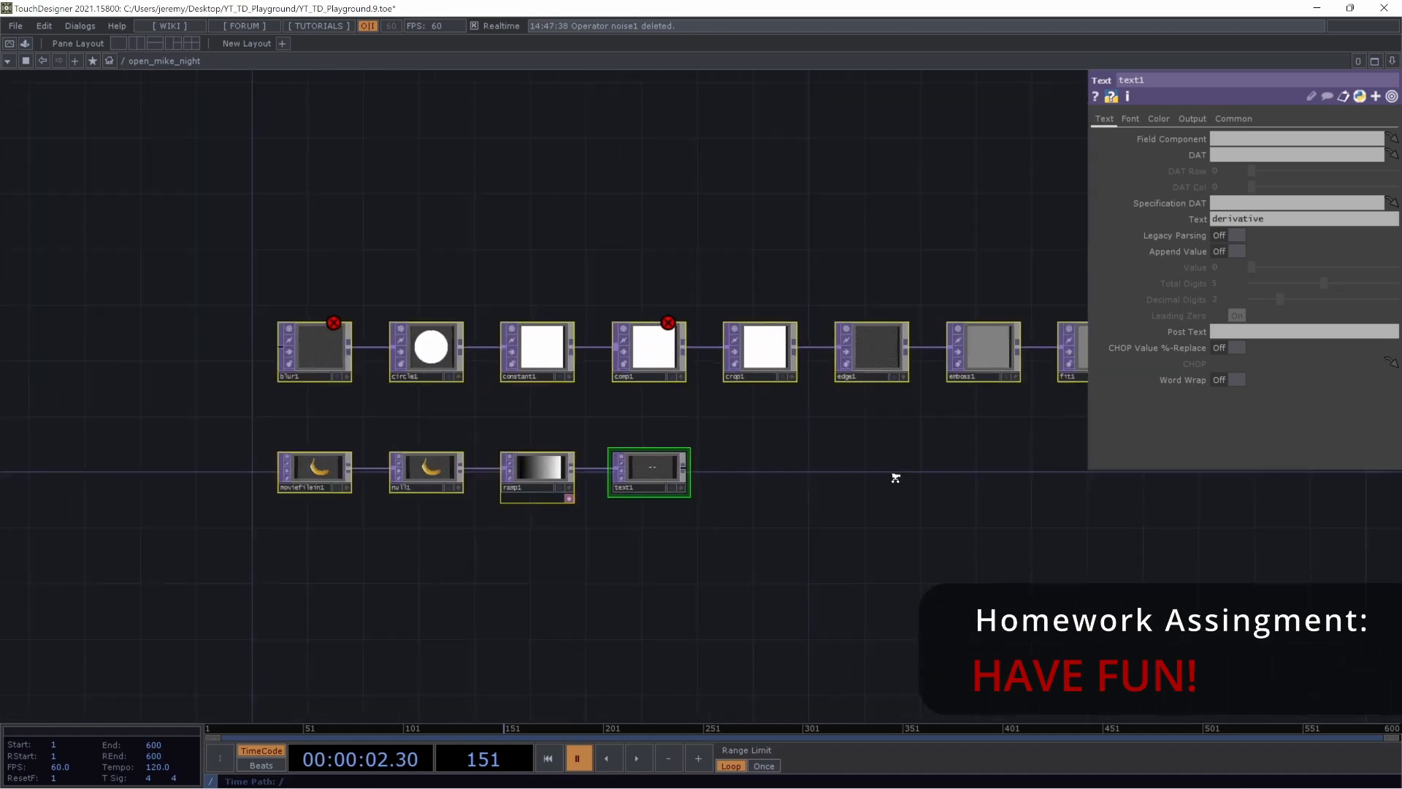
{"action": "scroll", "coordinate": [942, 488], "scroll_direction": "down", "scroll_amount": 3}
{"action": "left_click_drag", "start_coordinate": [989, 497], "coordinate": [723, 447]}
{"action": "scroll", "coordinate": [212, 368], "scroll_direction": "up", "scroll_amount": 5}
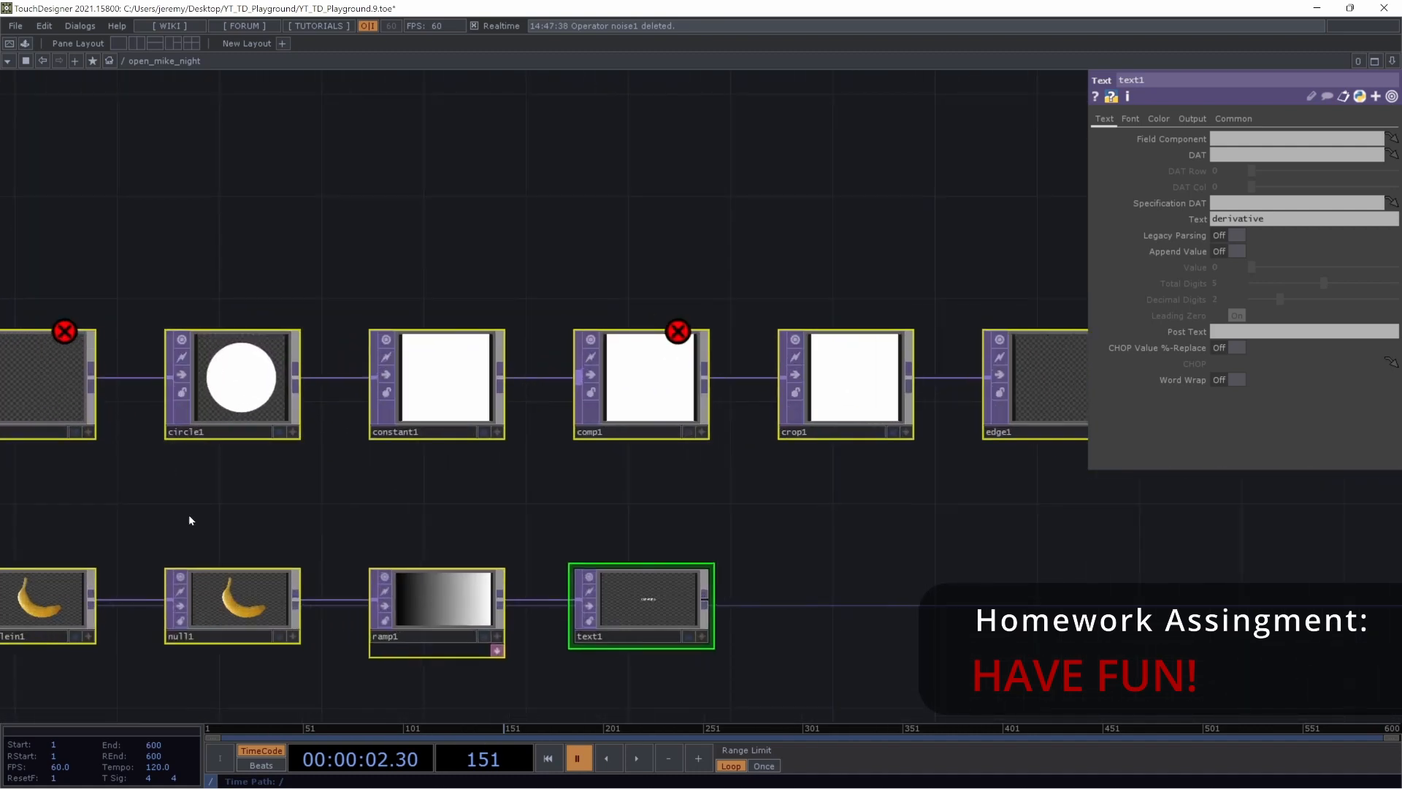
{"action": "left_click_drag", "start_coordinate": [189, 520], "coordinate": [447, 489]}
{"action": "left_click_drag", "start_coordinate": [962, 494], "coordinate": [539, 528]}
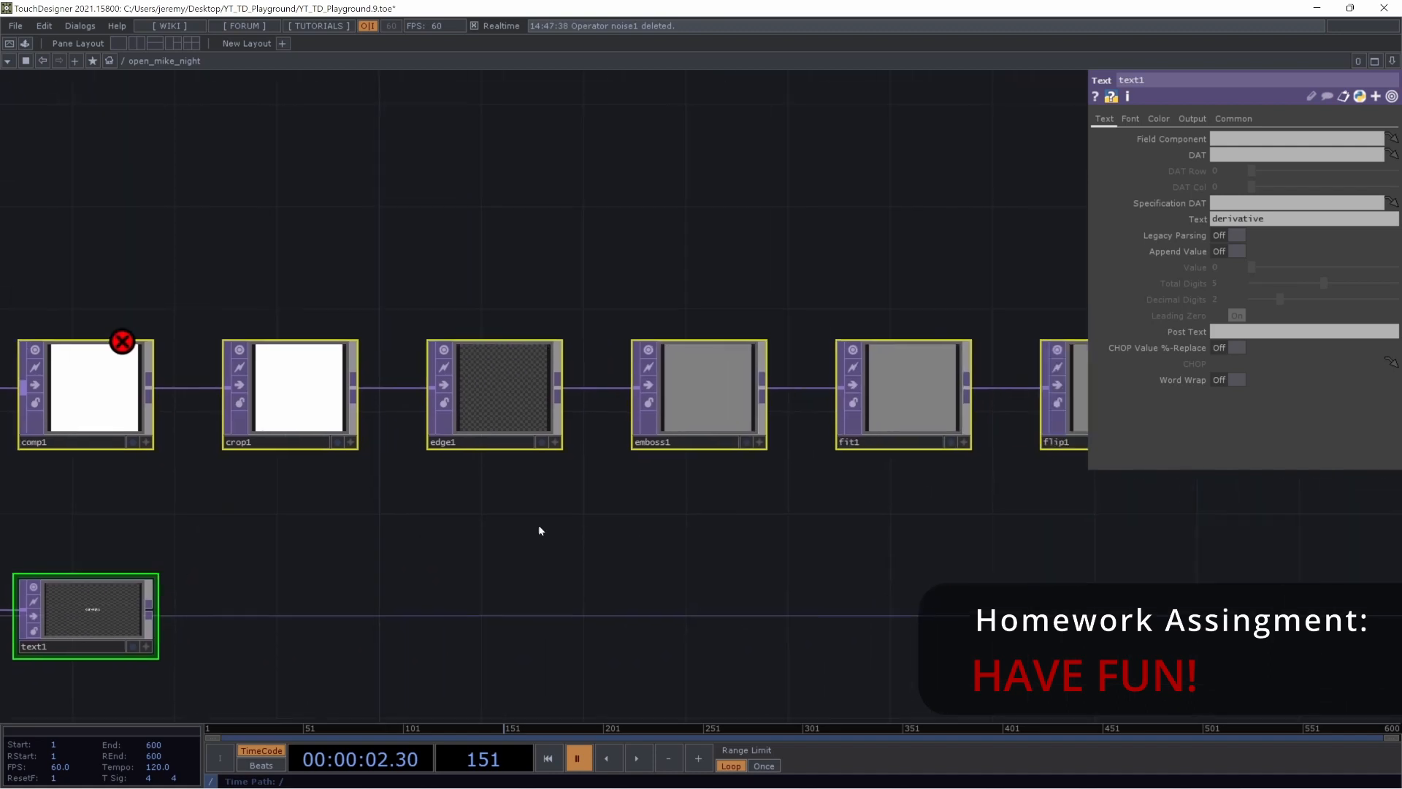
Examine the upper chain from emboss1 back to blur1, including the error flags on blur1 and comp1
{"action": "left_click_drag", "start_coordinate": [758, 515], "coordinate": [883, 562]}
{"action": "left_click_drag", "start_coordinate": [637, 538], "coordinate": [835, 524]}
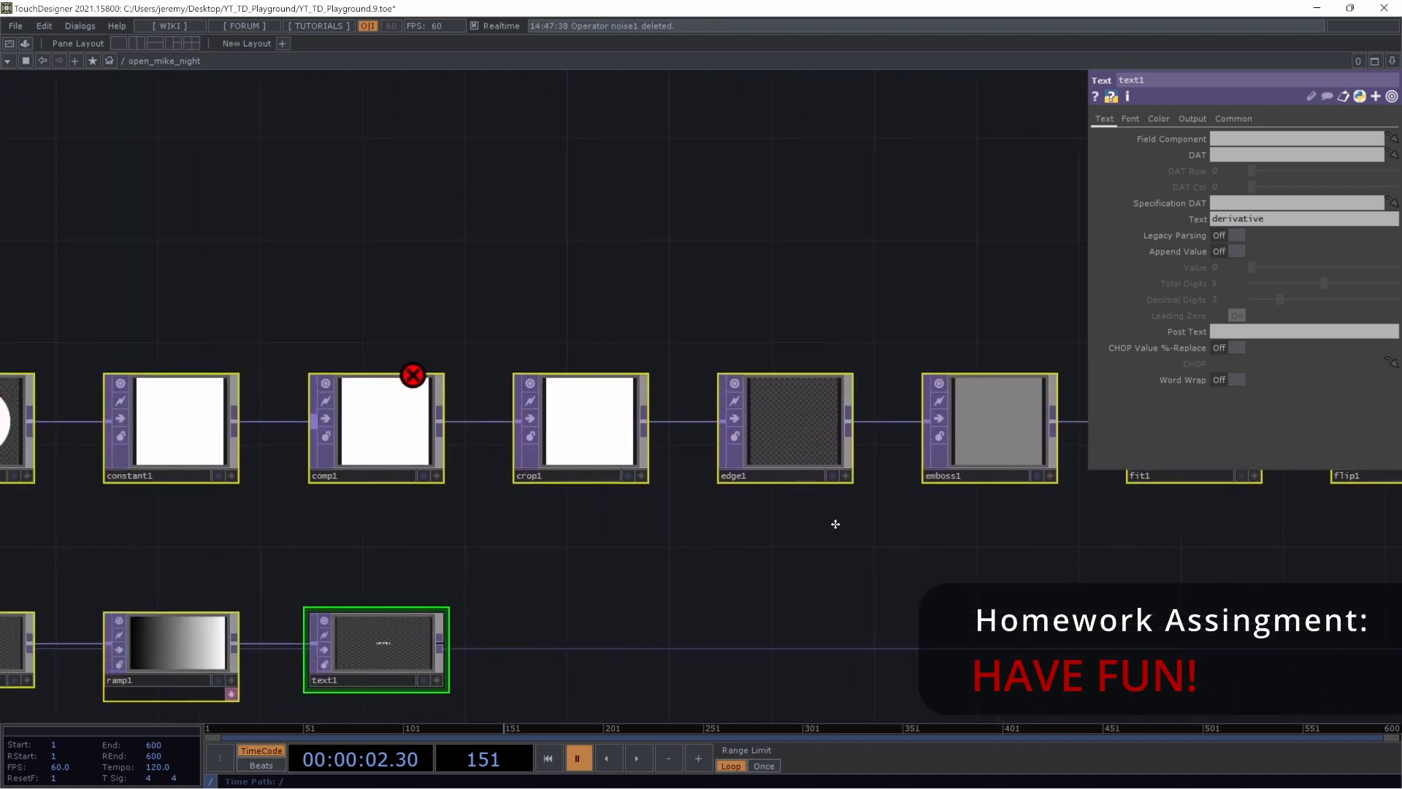
{"action": "left_click_drag", "start_coordinate": [334, 566], "coordinate": [782, 542]}
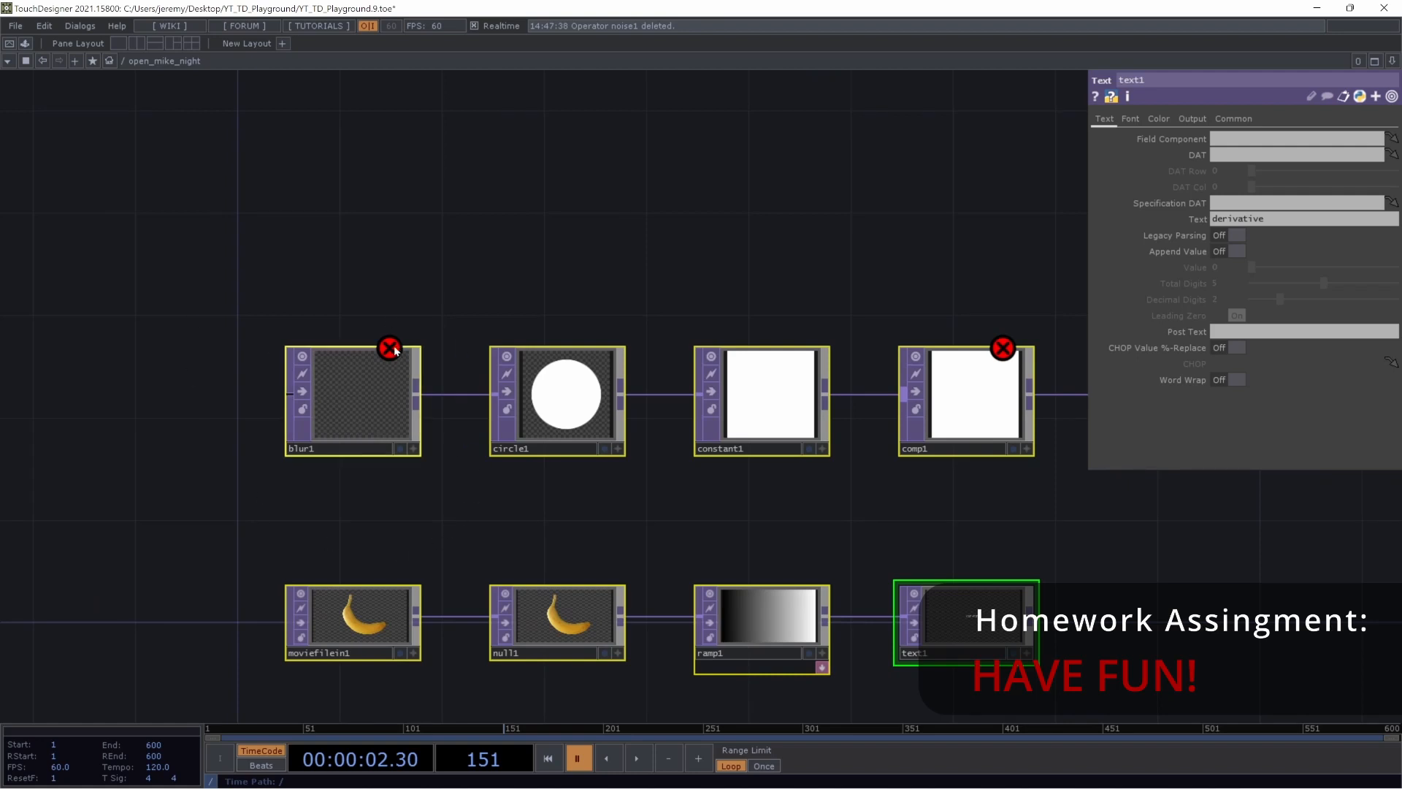
{"action": "mouse_move", "coordinate": [391, 349]}
{"action": "scroll", "coordinate": [803, 460], "scroll_direction": "down", "scroll_amount": 4}
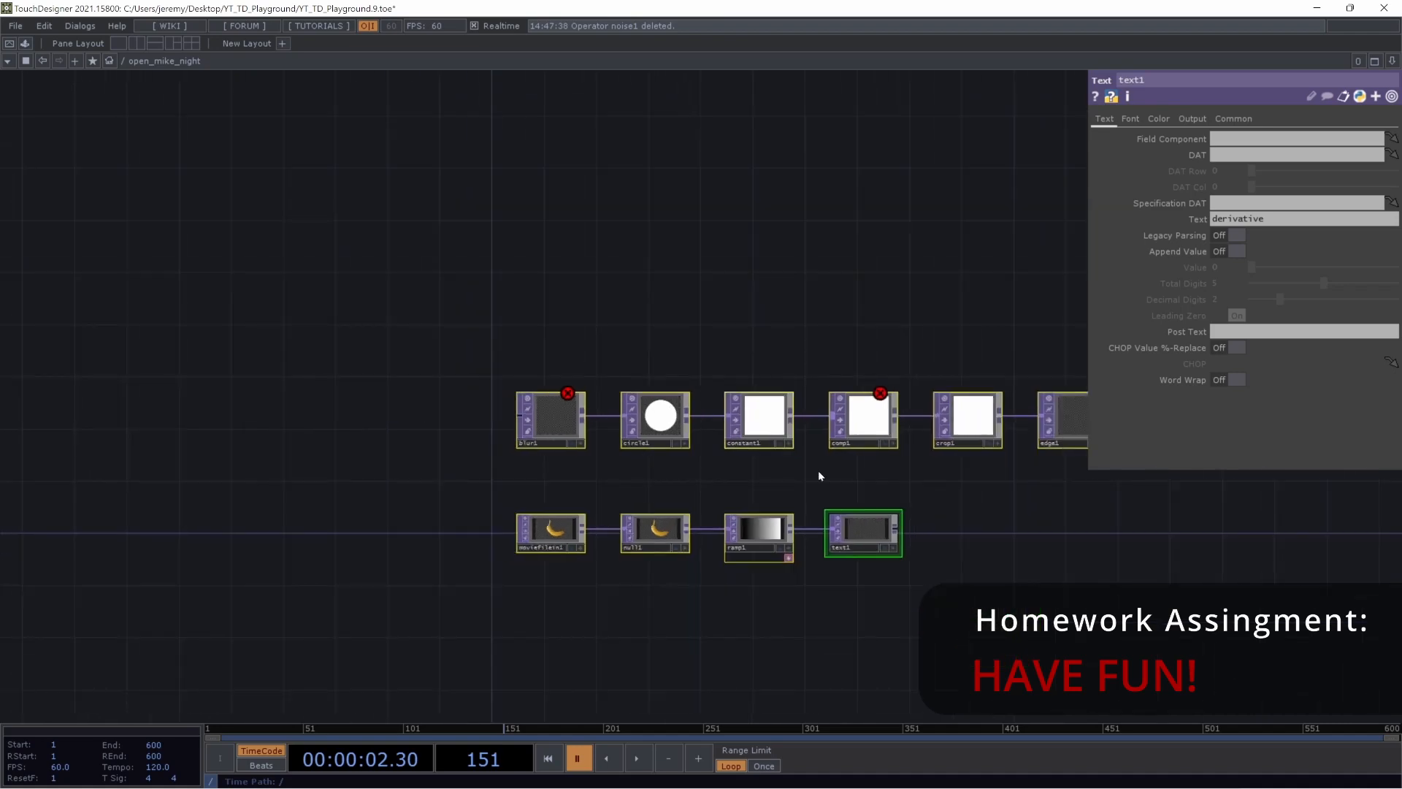
{"action": "left_click_drag", "start_coordinate": [1232, 474], "coordinate": [725, 501]}
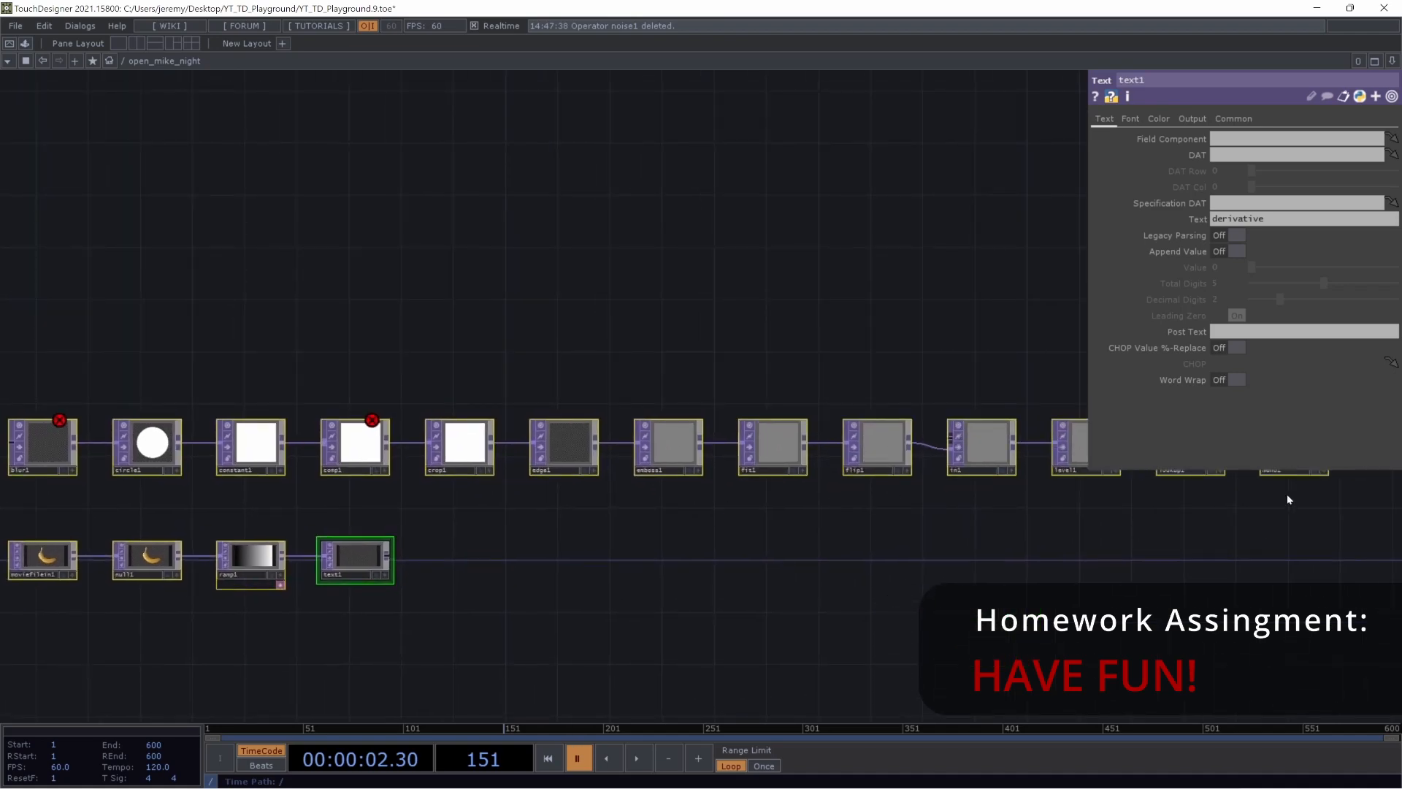
{"action": "left_click_drag", "start_coordinate": [49, 498], "coordinate": [464, 471]}
{"action": "scroll", "coordinate": [438, 487], "scroll_direction": "up", "scroll_amount": 8}
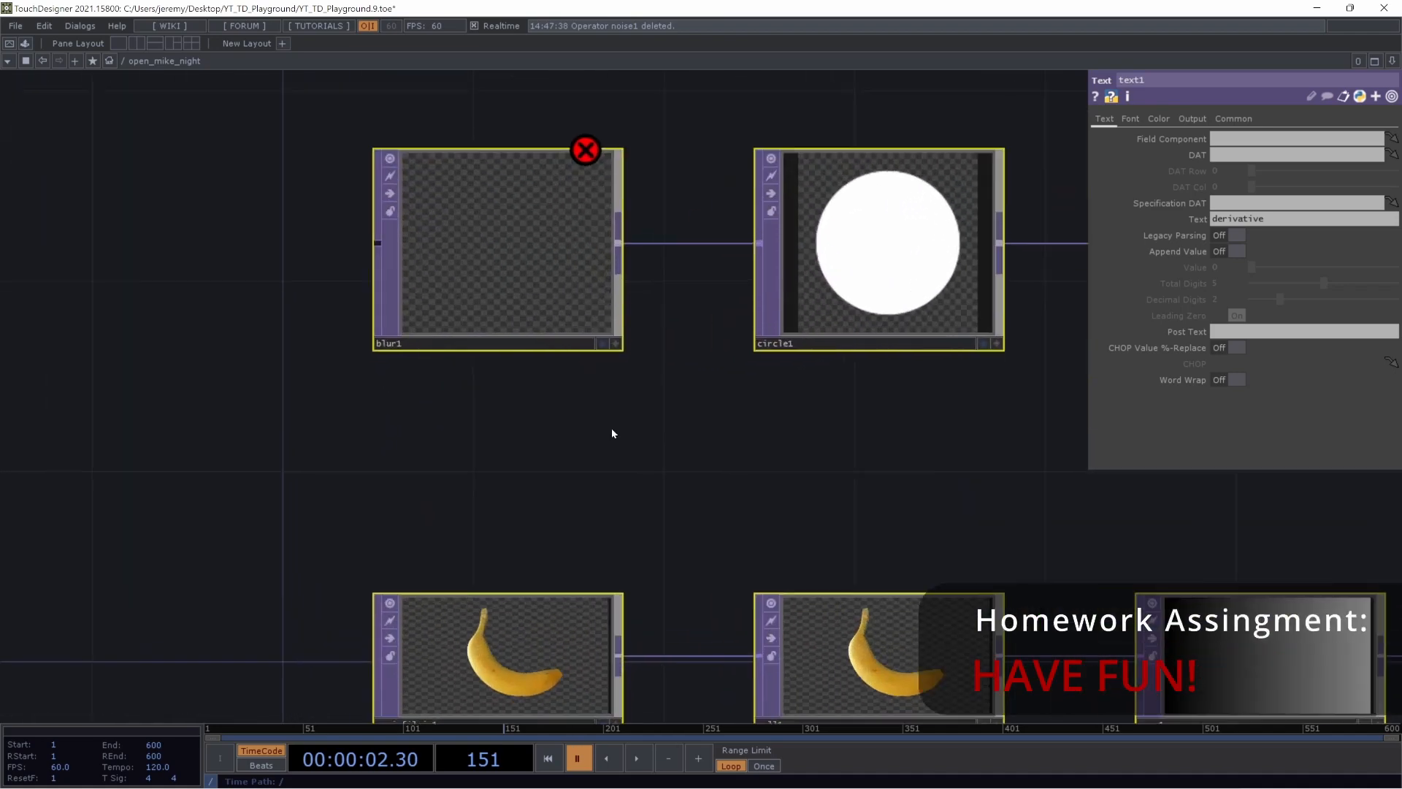
Disconnect the wires from blur1 to circle1 and from circle1 to constant1
{"action": "scroll", "coordinate": [611, 427], "scroll_direction": "down", "scroll_amount": 2}
{"action": "left_click_drag", "start_coordinate": [586, 465], "coordinate": [327, 545]}
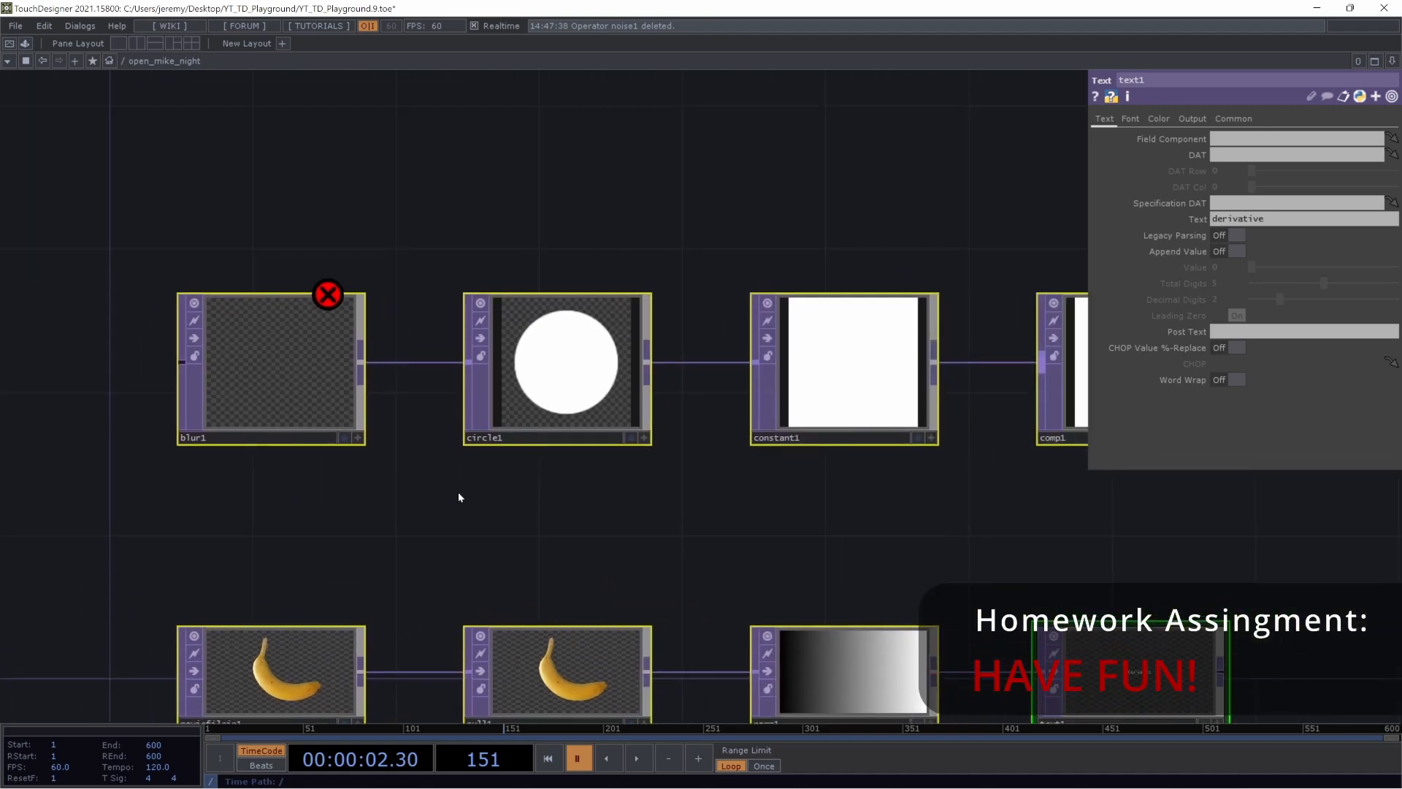
{"action": "left_click_drag", "start_coordinate": [614, 457], "coordinate": [466, 511]}
{"action": "left_click_drag", "start_coordinate": [338, 548], "coordinate": [432, 520]}
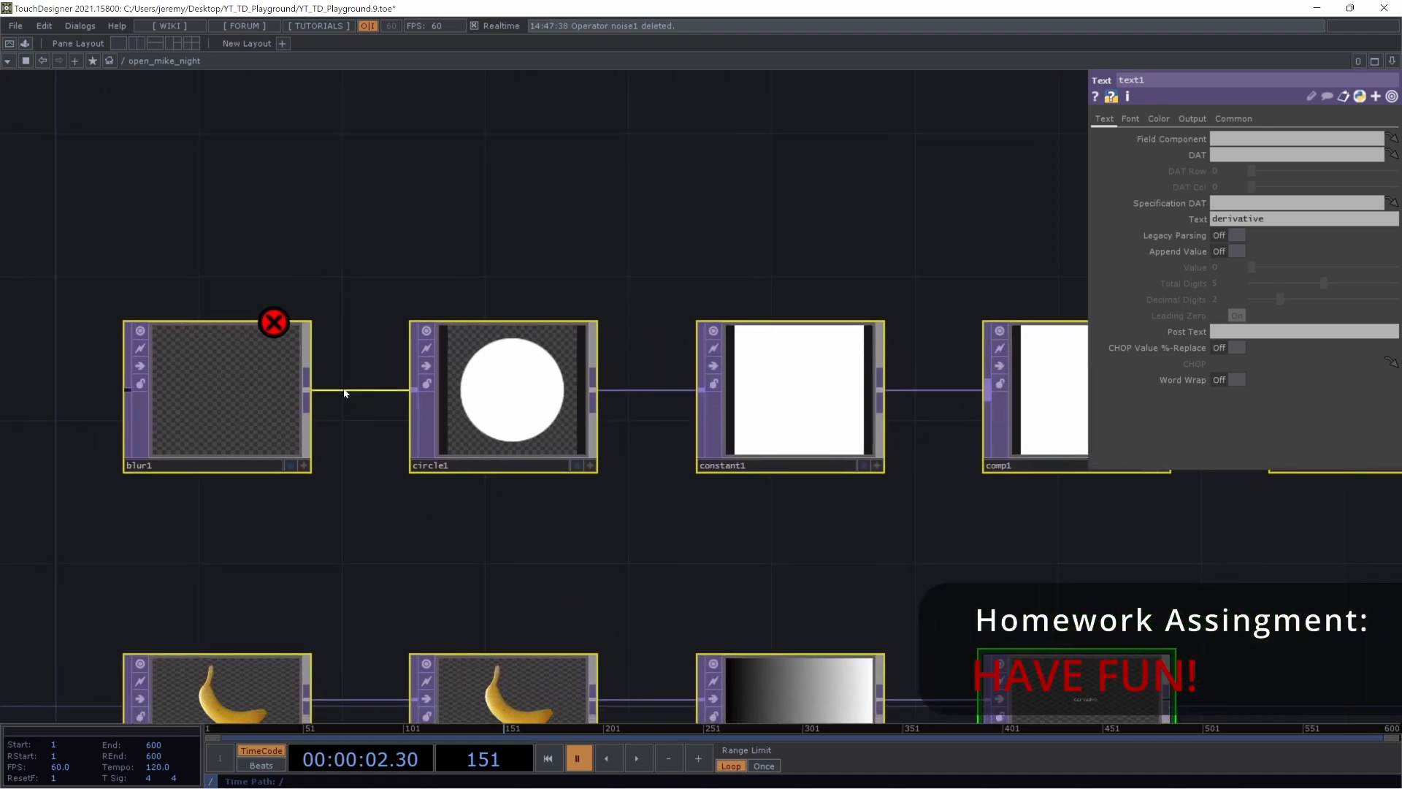
{"action": "right_click", "coordinate": [346, 391]}
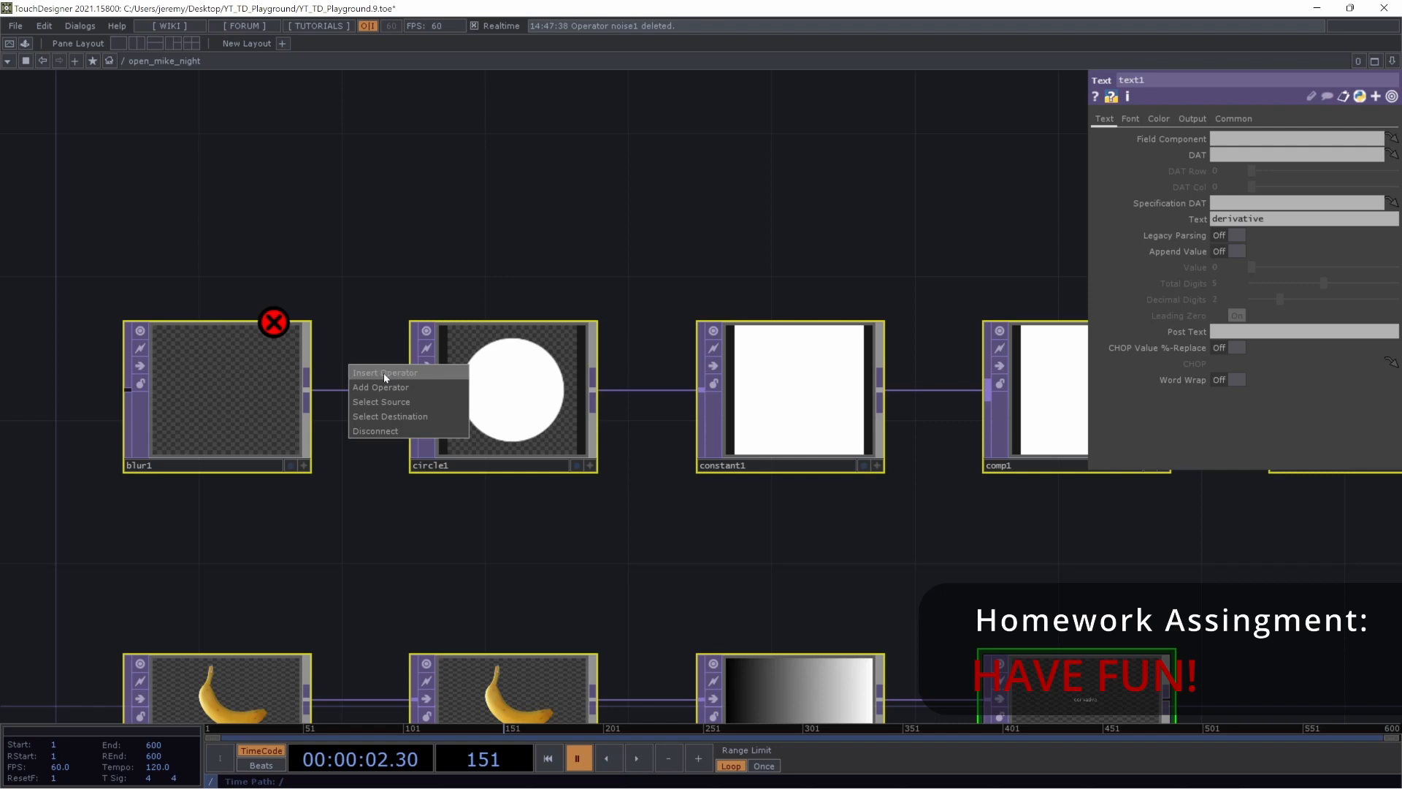
{"action": "left_click", "coordinate": [384, 431]}
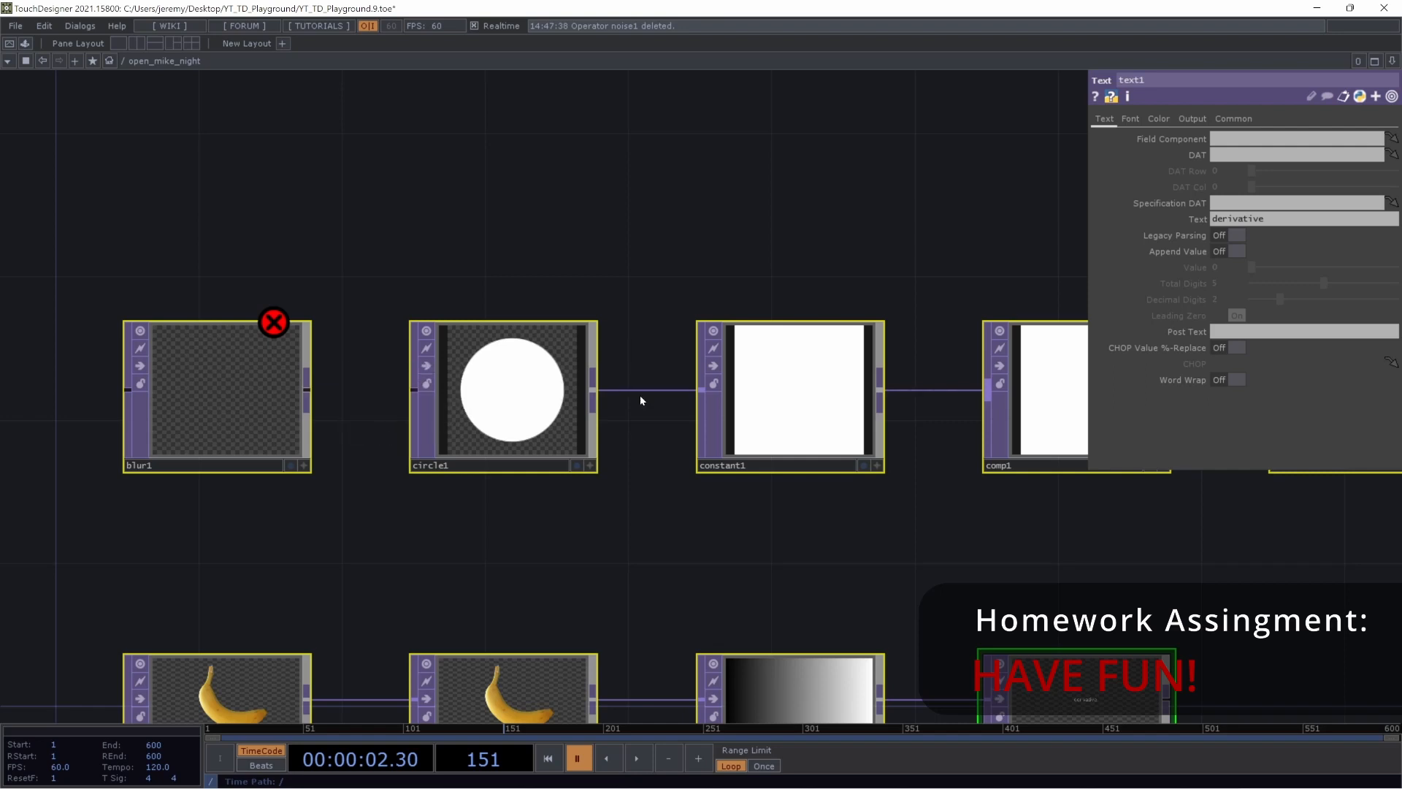
{"action": "right_click", "coordinate": [640, 396]}
{"action": "left_click", "coordinate": [716, 429]}
Disconnect constant1 from comp1 and comp1 from crop1
{"action": "left_click_drag", "start_coordinate": [653, 566], "coordinate": [265, 585]}
{"action": "right_click", "coordinate": [543, 409]}
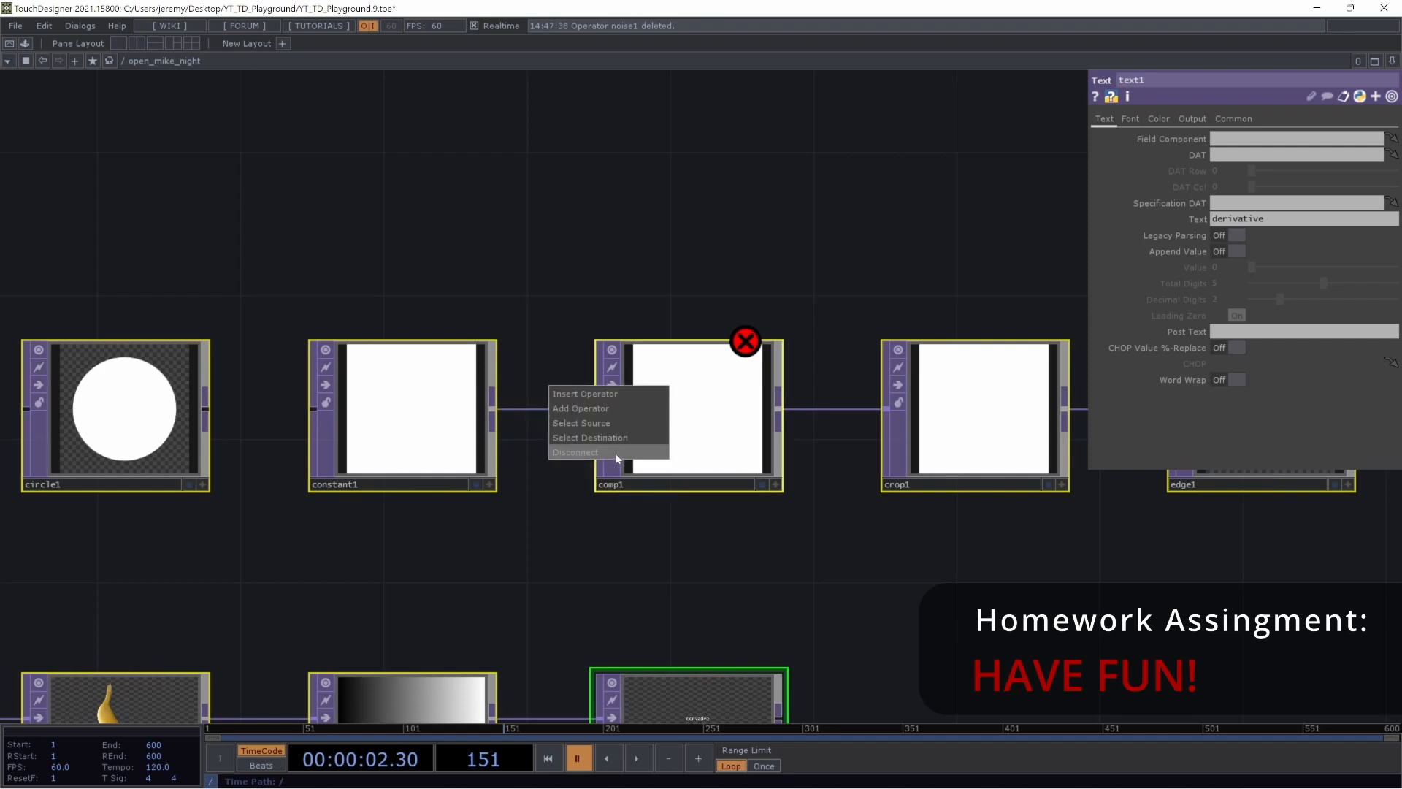
{"action": "left_click", "coordinate": [616, 452]}
{"action": "left_click_drag", "start_coordinate": [829, 447], "coordinate": [551, 463]}
{"action": "right_click", "coordinate": [569, 428]}
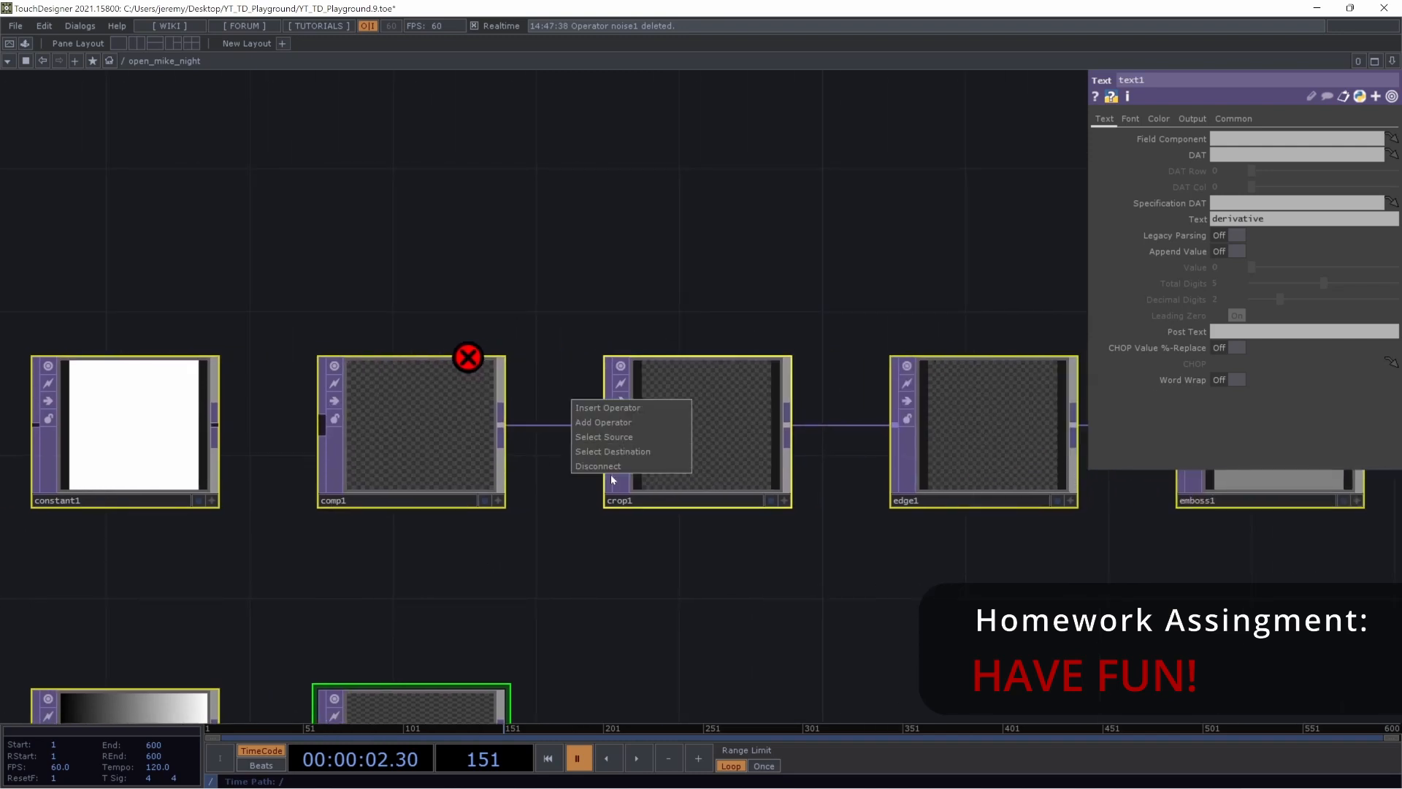
{"action": "left_click", "coordinate": [611, 463]}
Remove the wires linking crop1 to edge1 and edge1 to emboss1
{"action": "left_click_drag", "start_coordinate": [730, 597], "coordinate": [411, 619]}
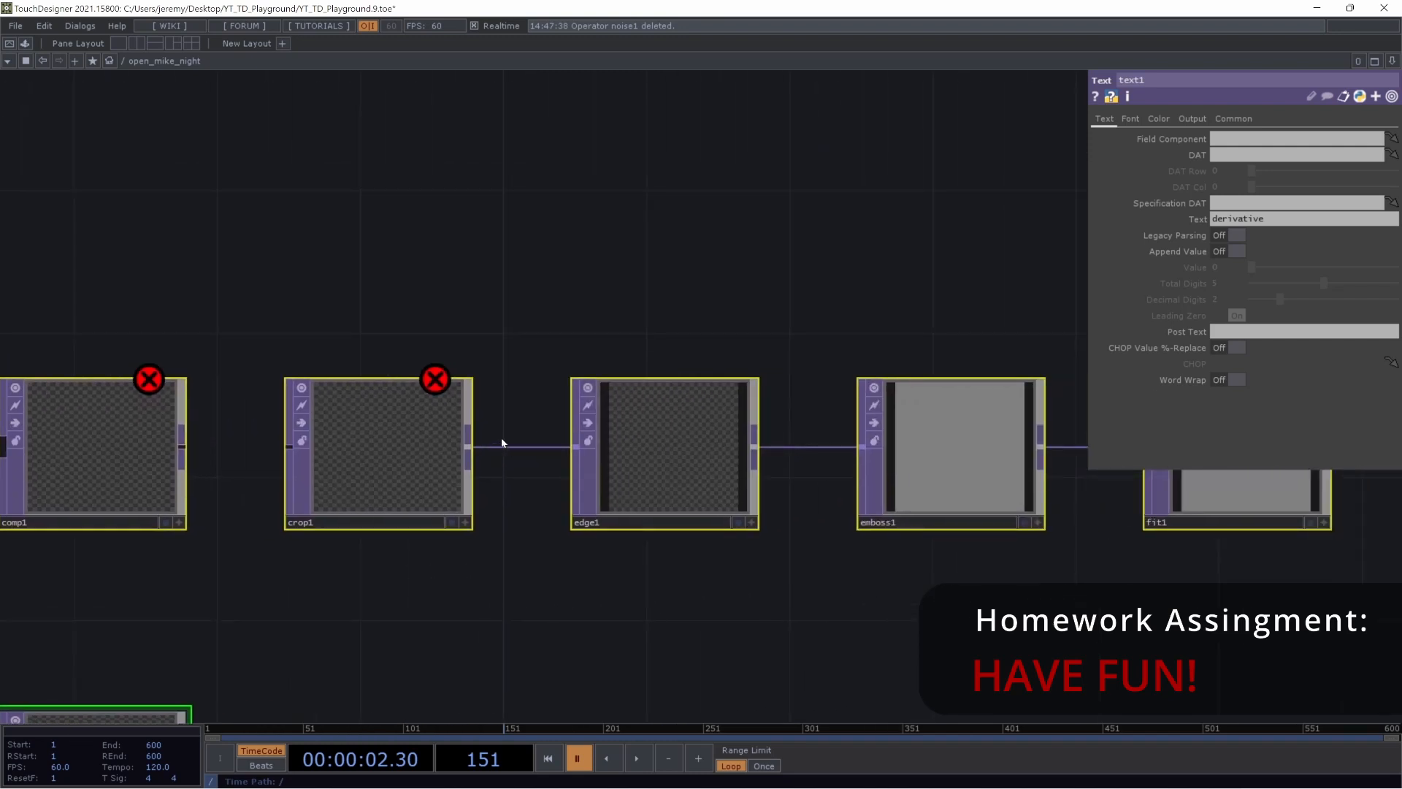
{"action": "right_click", "coordinate": [522, 447]}
{"action": "left_click", "coordinate": [582, 488]}
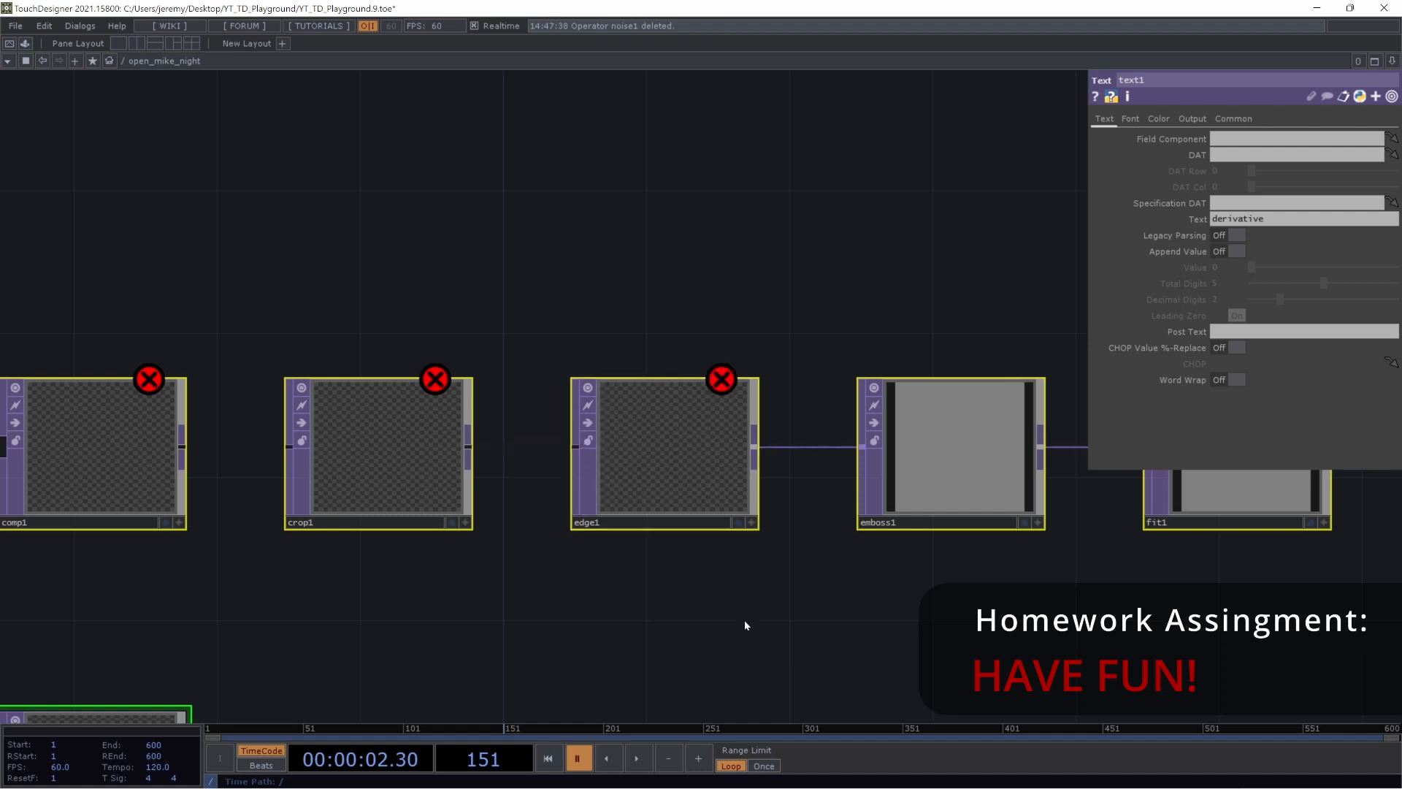
{"action": "left_click_drag", "start_coordinate": [745, 623], "coordinate": [445, 621]}
{"action": "right_click", "coordinate": [515, 445]}
{"action": "left_click", "coordinate": [569, 485]}
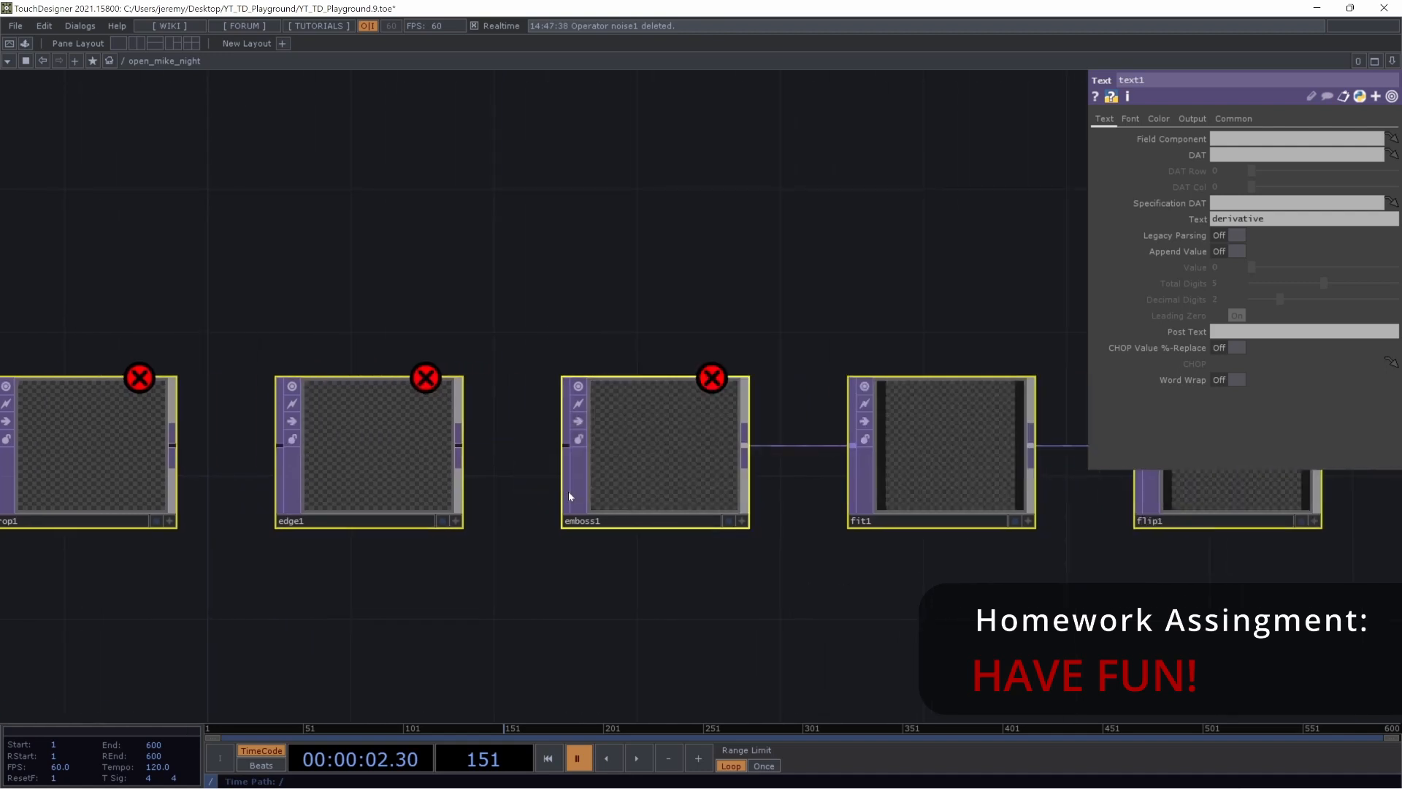
Disconnect emboss1 from fit1 and fit1 from flip1
{"action": "left_click_drag", "start_coordinate": [555, 617], "coordinate": [269, 640]}
{"action": "right_click", "coordinate": [502, 470]}
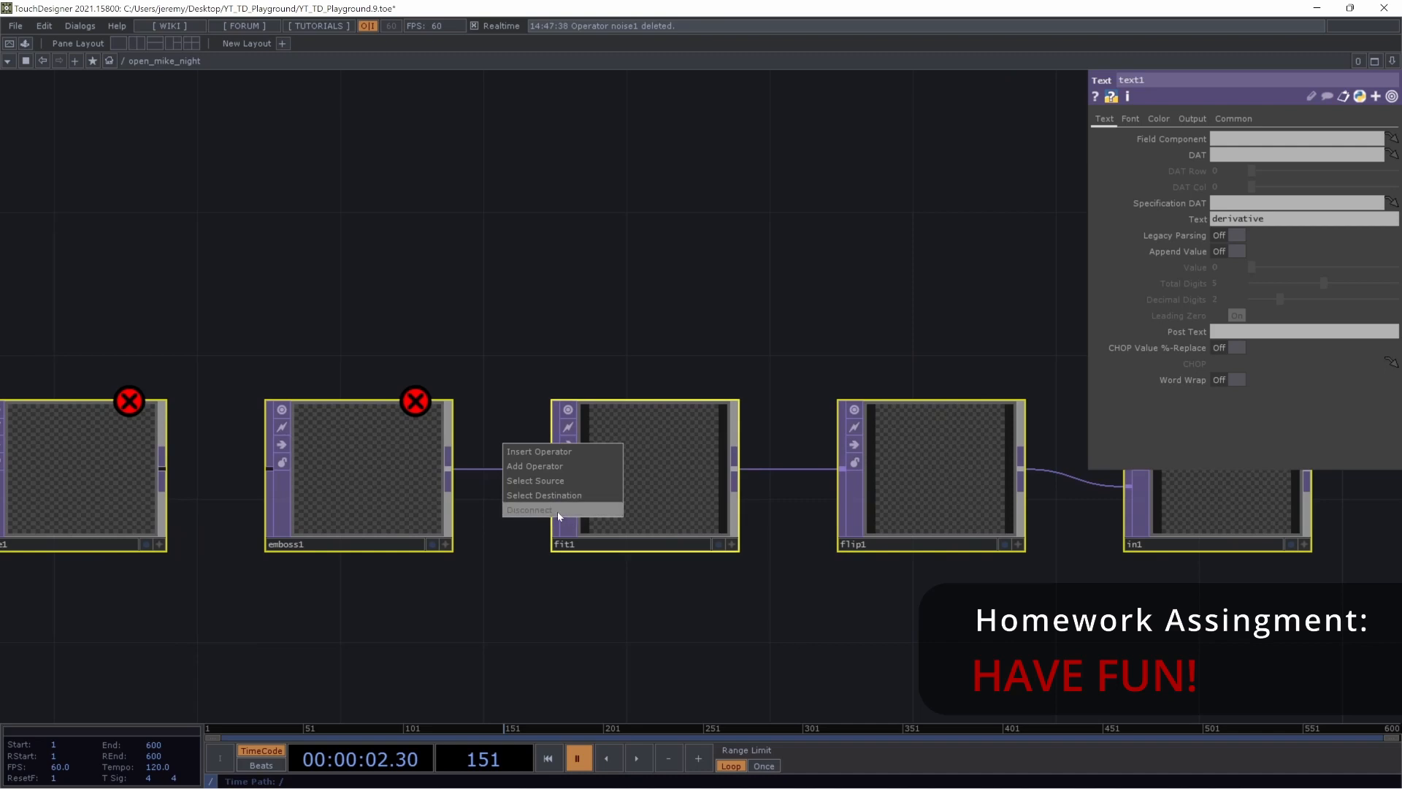
{"action": "left_click", "coordinate": [558, 510]}
{"action": "left_click_drag", "start_coordinate": [517, 642], "coordinate": [220, 647]}
{"action": "right_click", "coordinate": [508, 479]}
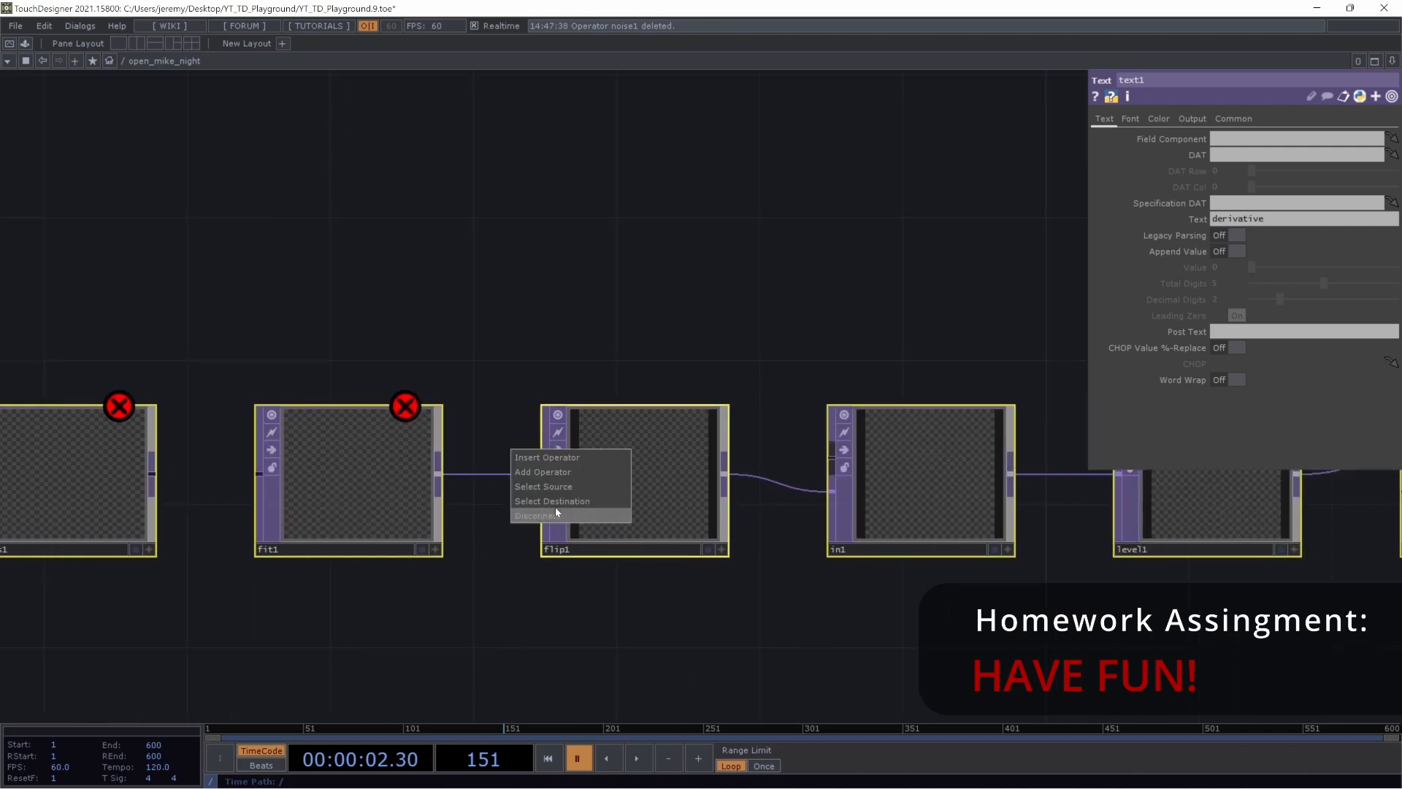
{"action": "left_click", "coordinate": [555, 510]}
Disconnect flip1 from in1 and in1 from level1
{"action": "left_click_drag", "start_coordinate": [540, 644], "coordinate": [245, 632]}
{"action": "right_click", "coordinate": [487, 473]}
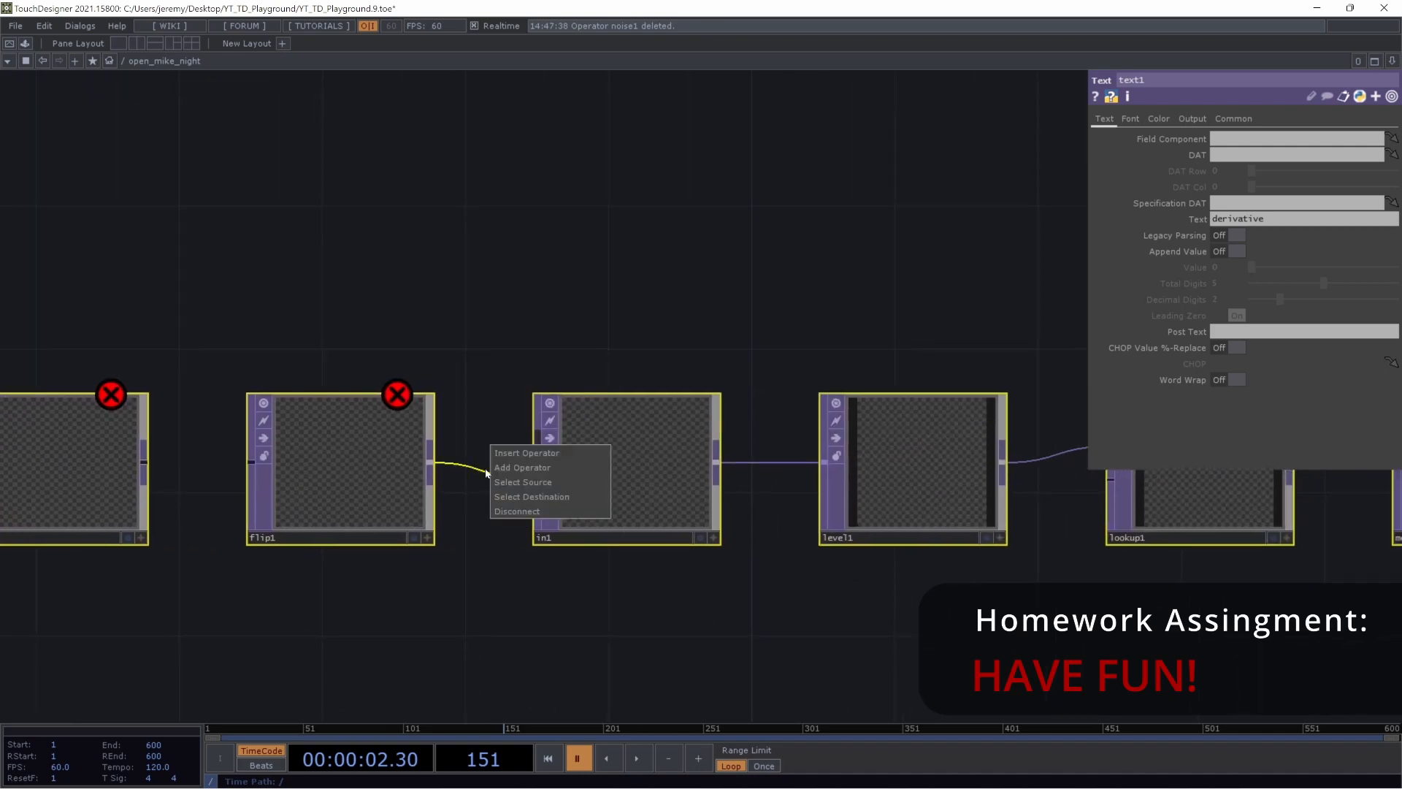
{"action": "left_click", "coordinate": [523, 511]}
{"action": "left_click_drag", "start_coordinate": [735, 635], "coordinate": [483, 480]}
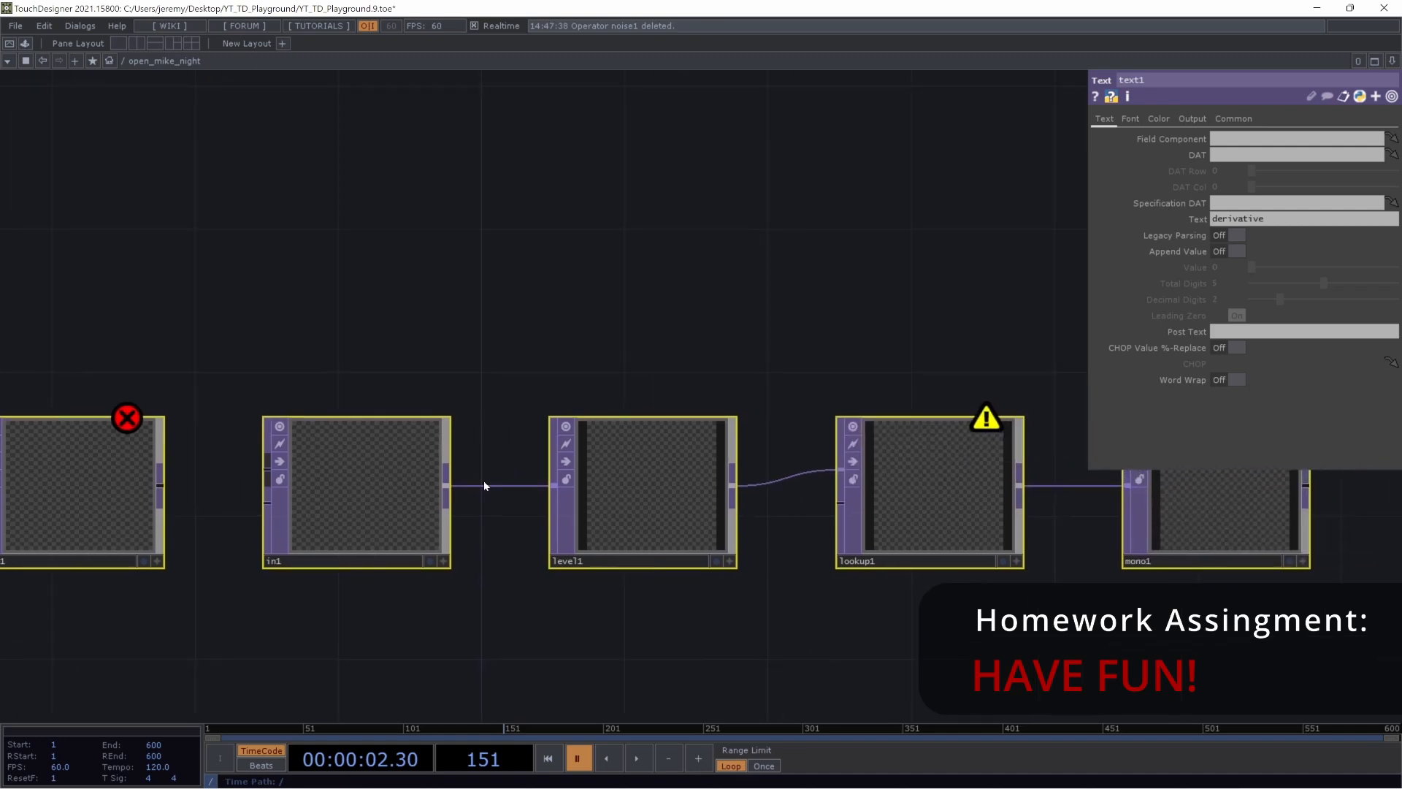
{"action": "right_click", "coordinate": [483, 481]}
{"action": "left_click", "coordinate": [449, 488]}
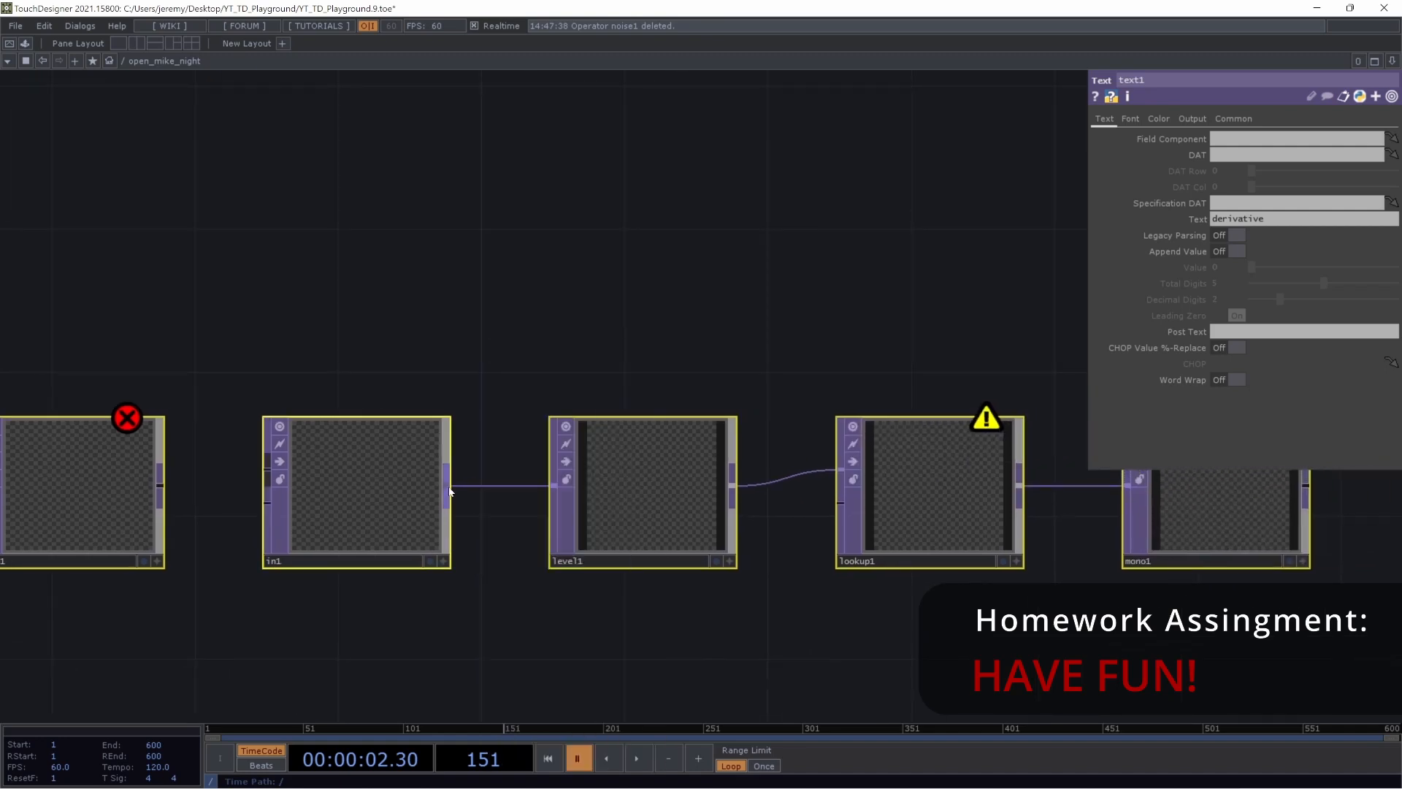
{"action": "right_click", "coordinate": [506, 487]}
{"action": "left_click", "coordinate": [544, 526]}
Remove the remaining upper-row wires from level1 to lookup1 and from lookup1 to mono1
{"action": "left_click_drag", "start_coordinate": [614, 648], "coordinate": [406, 639]}
{"action": "right_click", "coordinate": [557, 475]}
{"action": "left_click", "coordinate": [612, 515]}
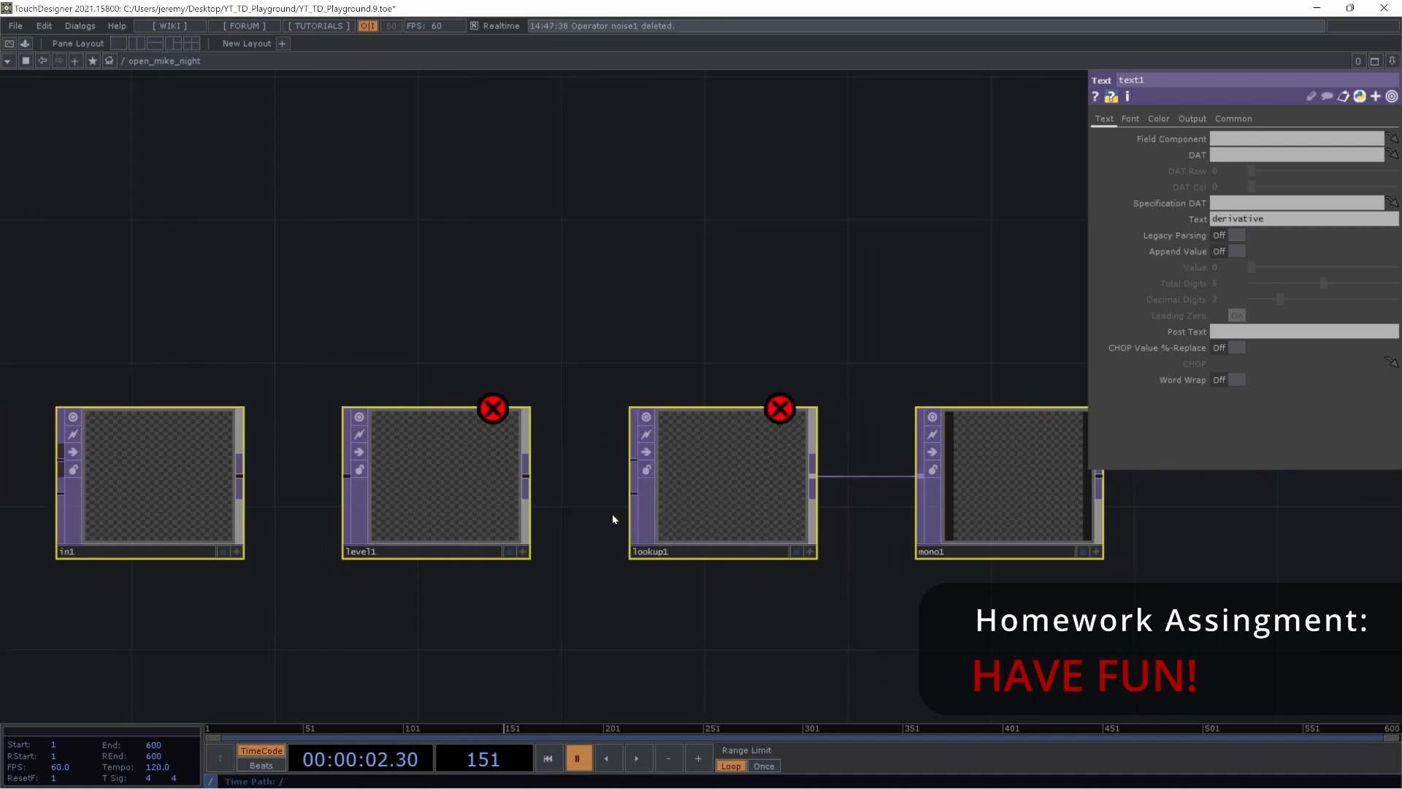
{"action": "right_click", "coordinate": [864, 475]}
{"action": "left_click", "coordinate": [885, 515]}
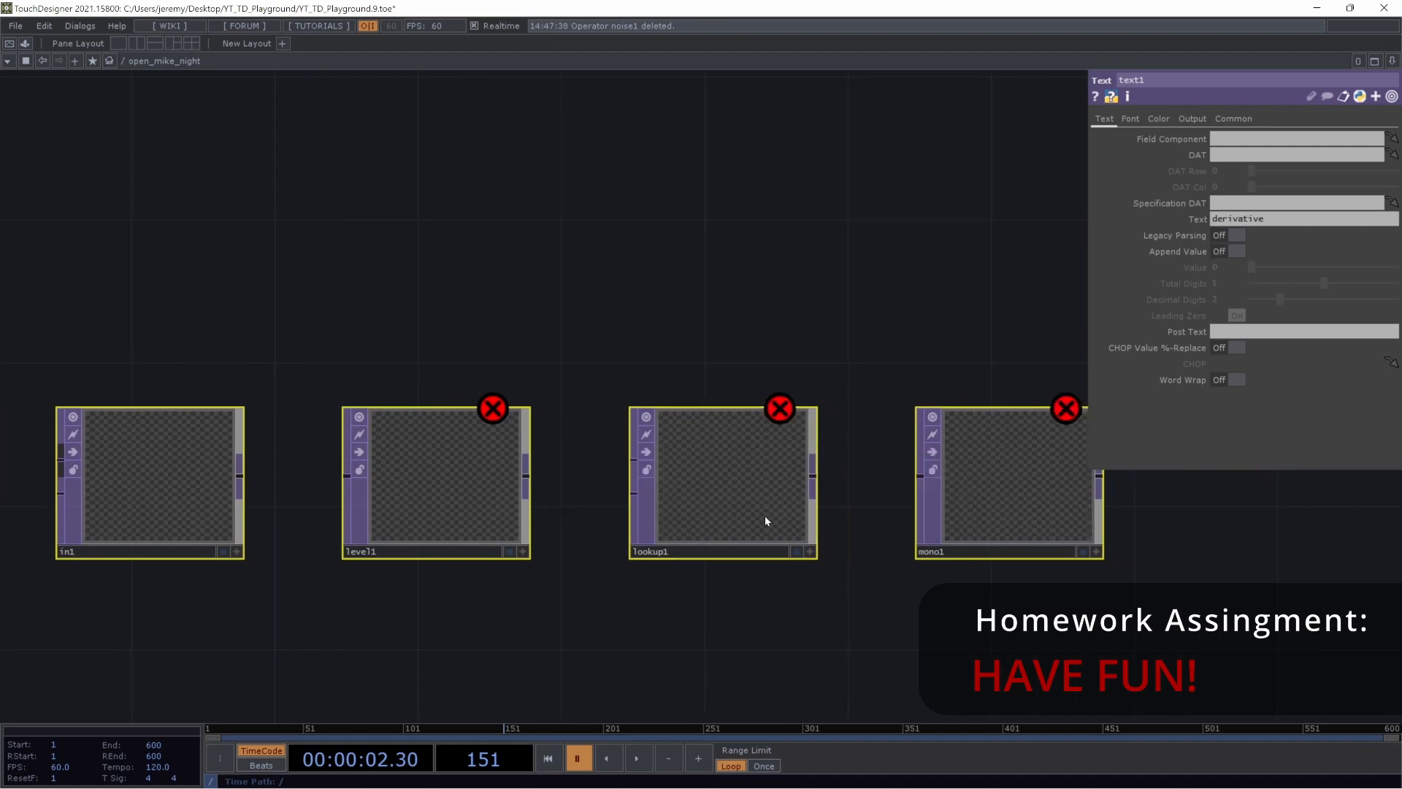
Disconnect all the wires in the lower row between moviefilein1, null1, ramp1 and text1
{"action": "scroll", "coordinate": [736, 655], "scroll_direction": "down", "scroll_amount": 3}
{"action": "scroll", "coordinate": [736, 655], "scroll_direction": "down", "scroll_amount": 2}
{"action": "left_click_drag", "start_coordinate": [645, 554], "coordinate": [777, 466]}
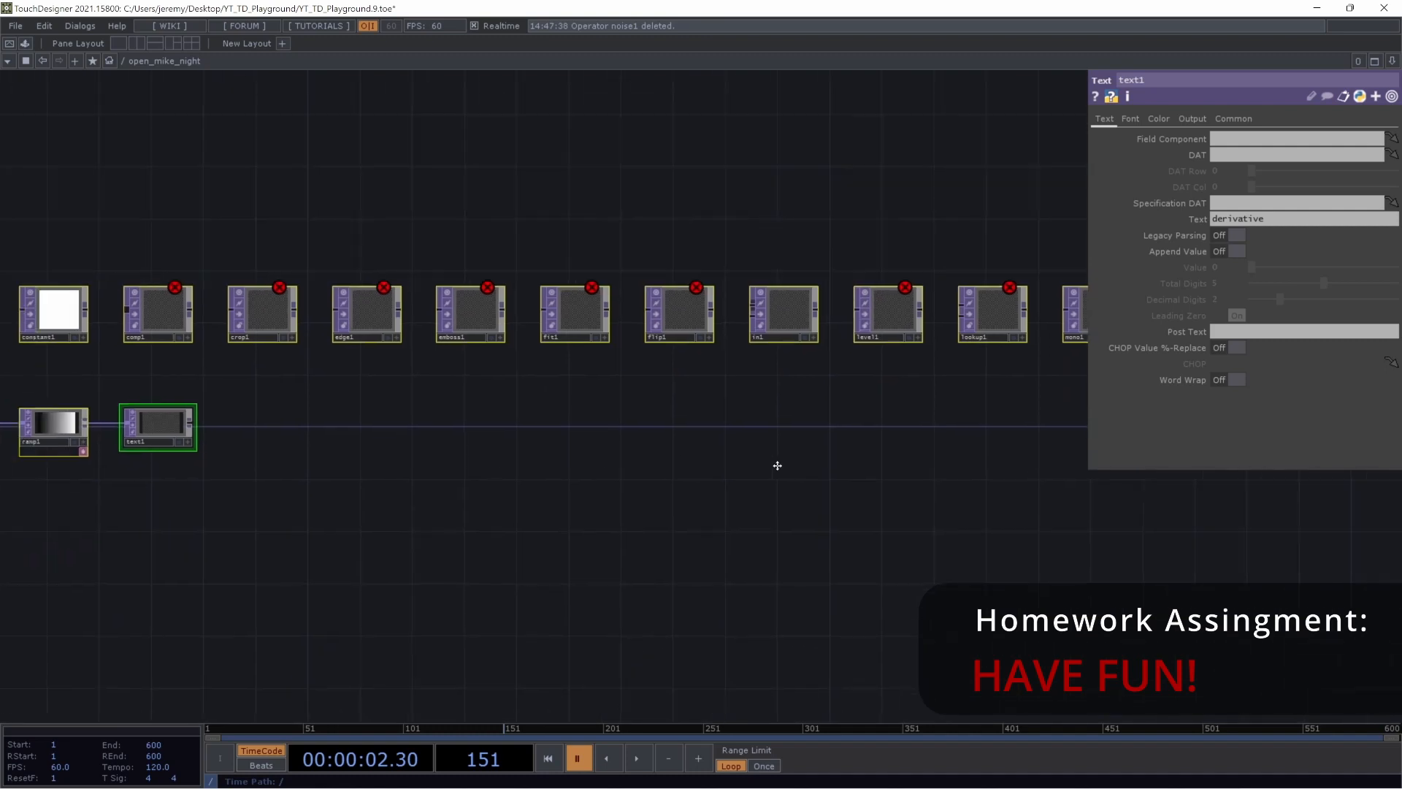
{"action": "left_click_drag", "start_coordinate": [482, 488], "coordinate": [993, 490]}
{"action": "scroll", "coordinate": [412, 472], "scroll_direction": "up", "scroll_amount": 3}
{"action": "right_click", "coordinate": [395, 376]}
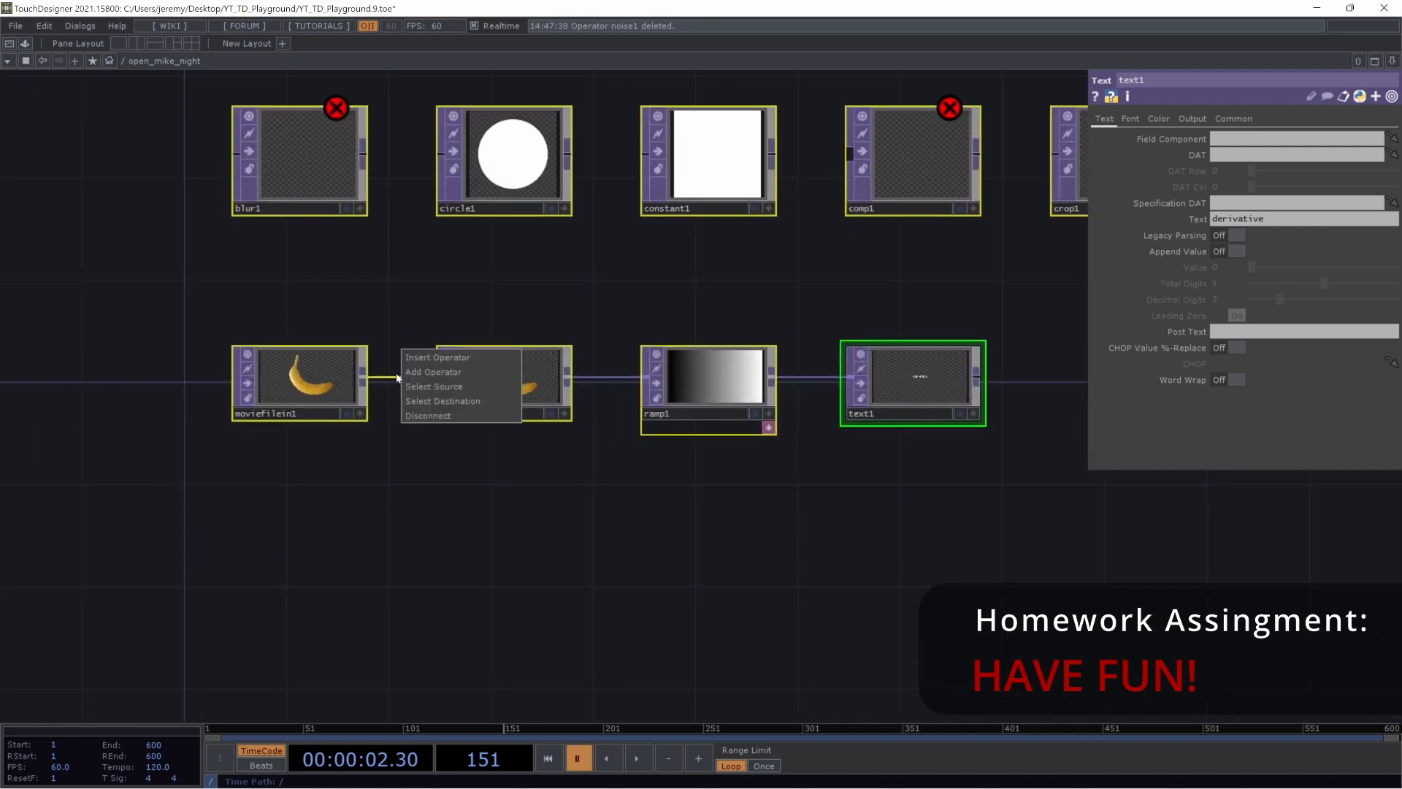
{"action": "left_click", "coordinate": [440, 416]}
{"action": "right_click", "coordinate": [592, 378]}
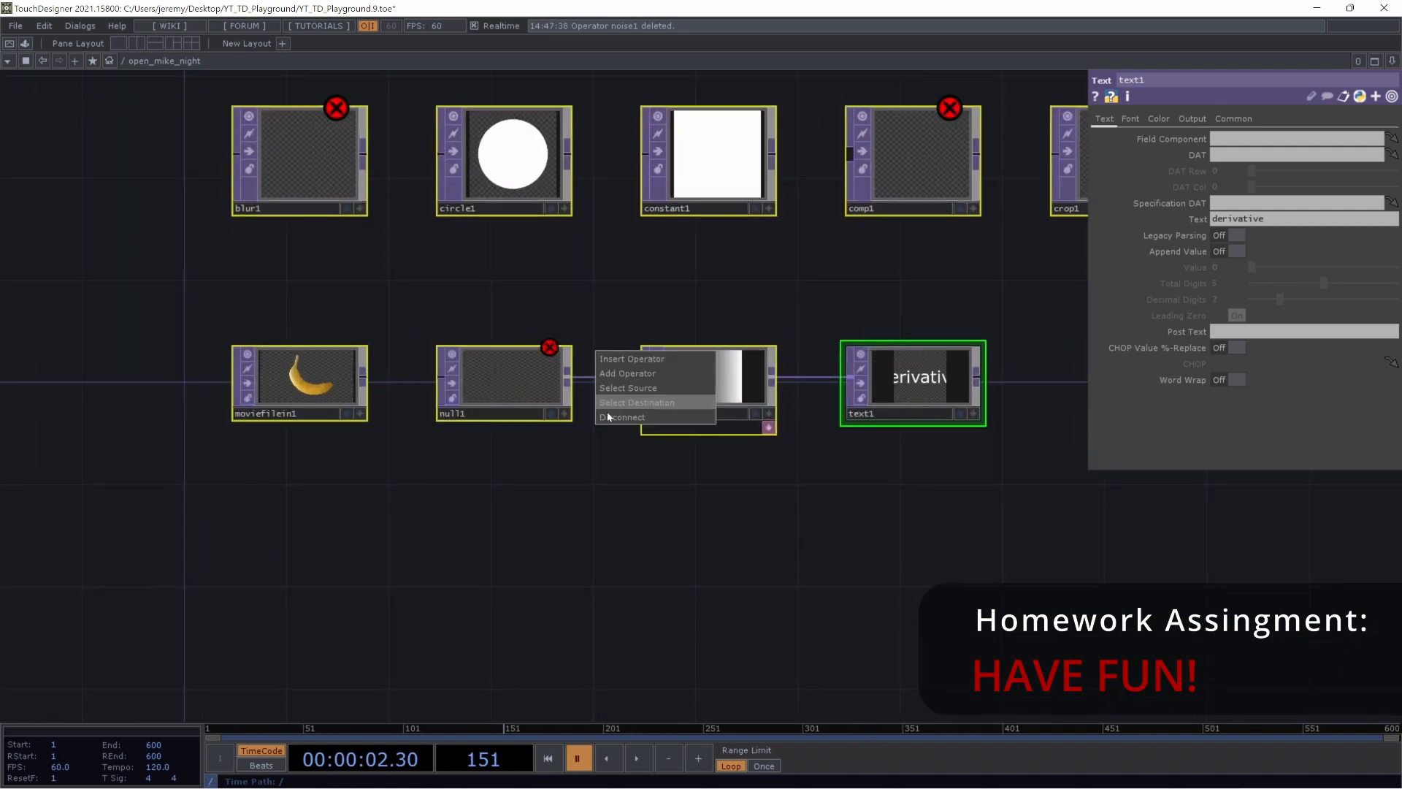
{"action": "left_click", "coordinate": [609, 416]}
{"action": "right_click", "coordinate": [809, 379]}
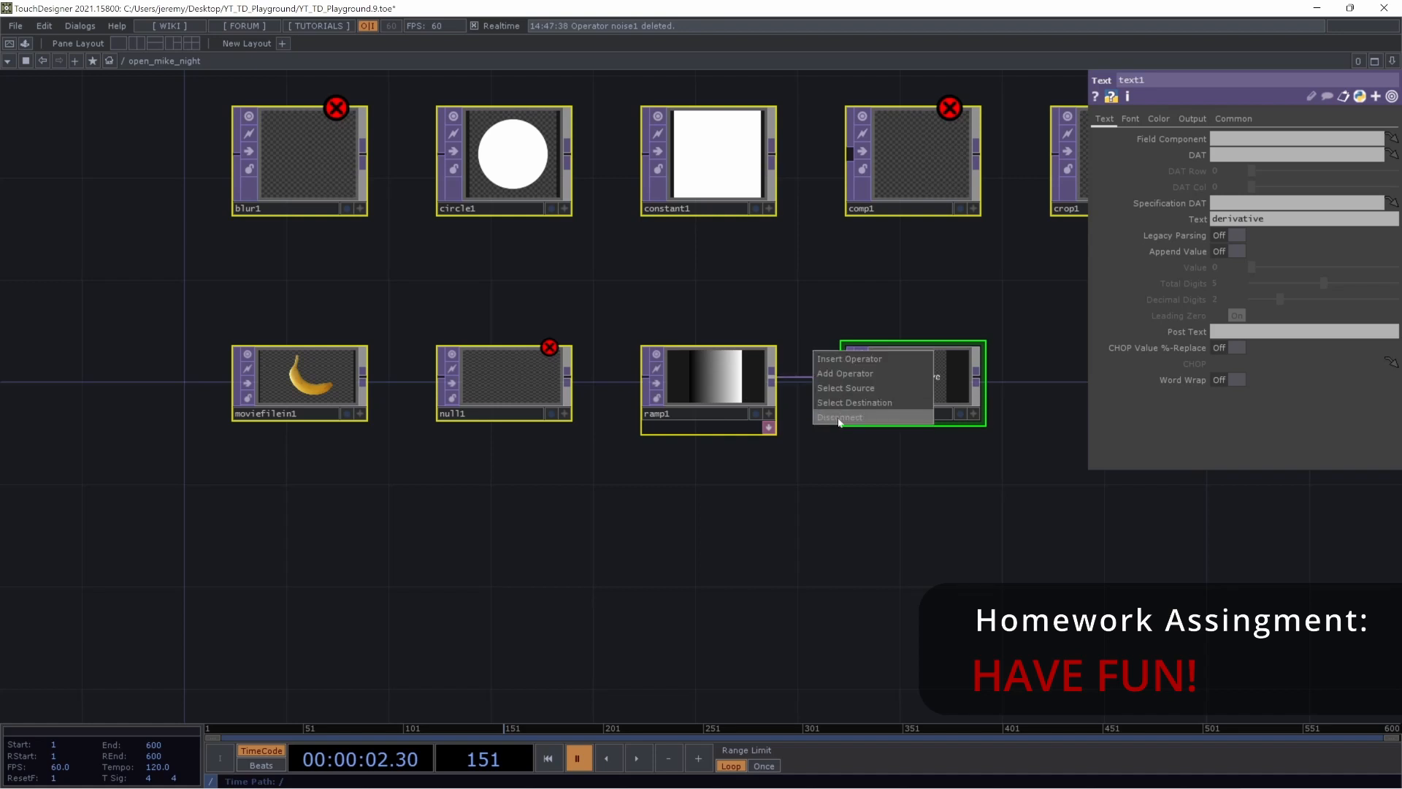
{"action": "left_click", "coordinate": [827, 417]}
Move null1 out of the lower row into the empty space above in1
{"action": "key", "text": "h"}
{"action": "left_click_drag", "start_coordinate": [858, 548], "coordinate": [675, 599]}
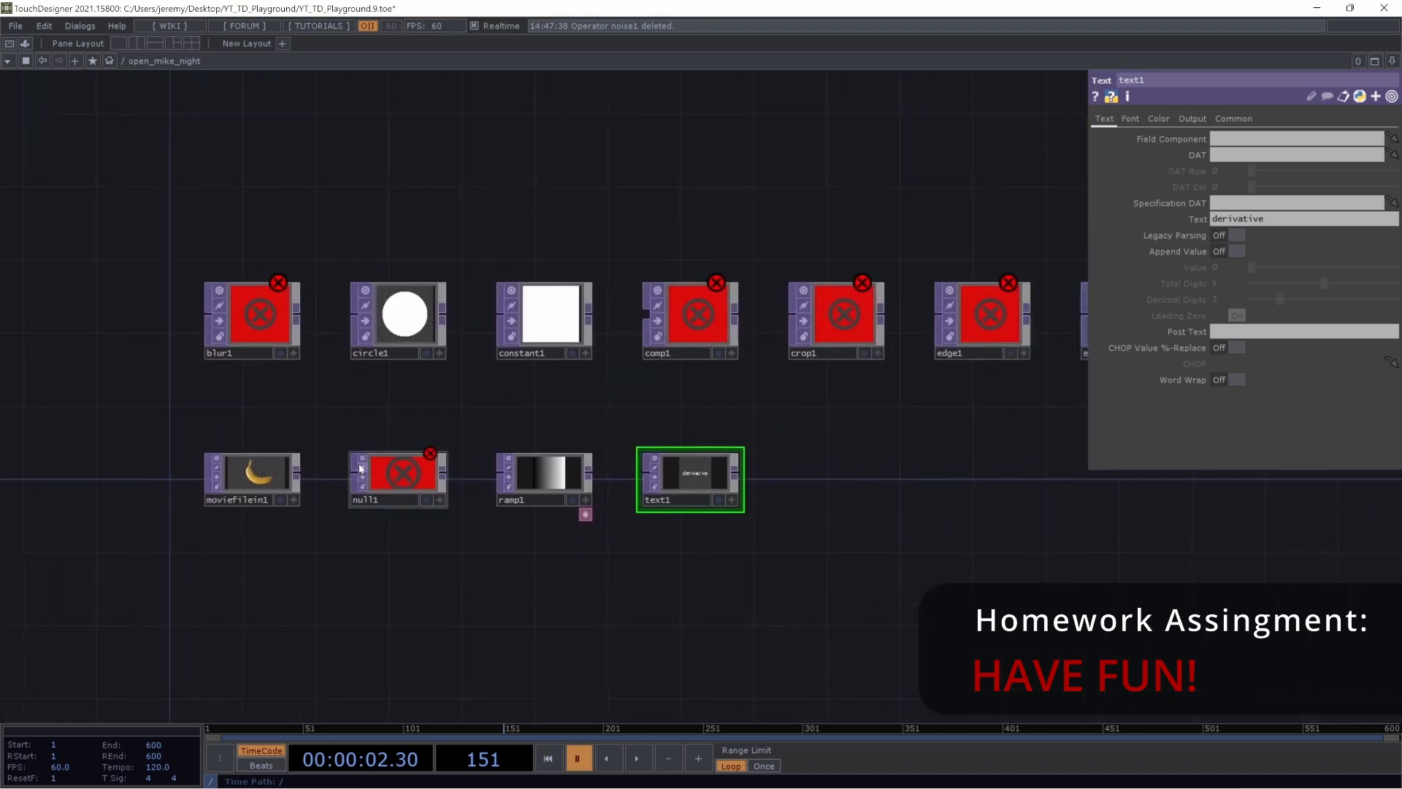
{"action": "left_click_drag", "start_coordinate": [413, 480], "coordinate": [1344, 564]}
{"action": "scroll", "coordinate": [748, 577], "scroll_direction": "down", "scroll_amount": 4}
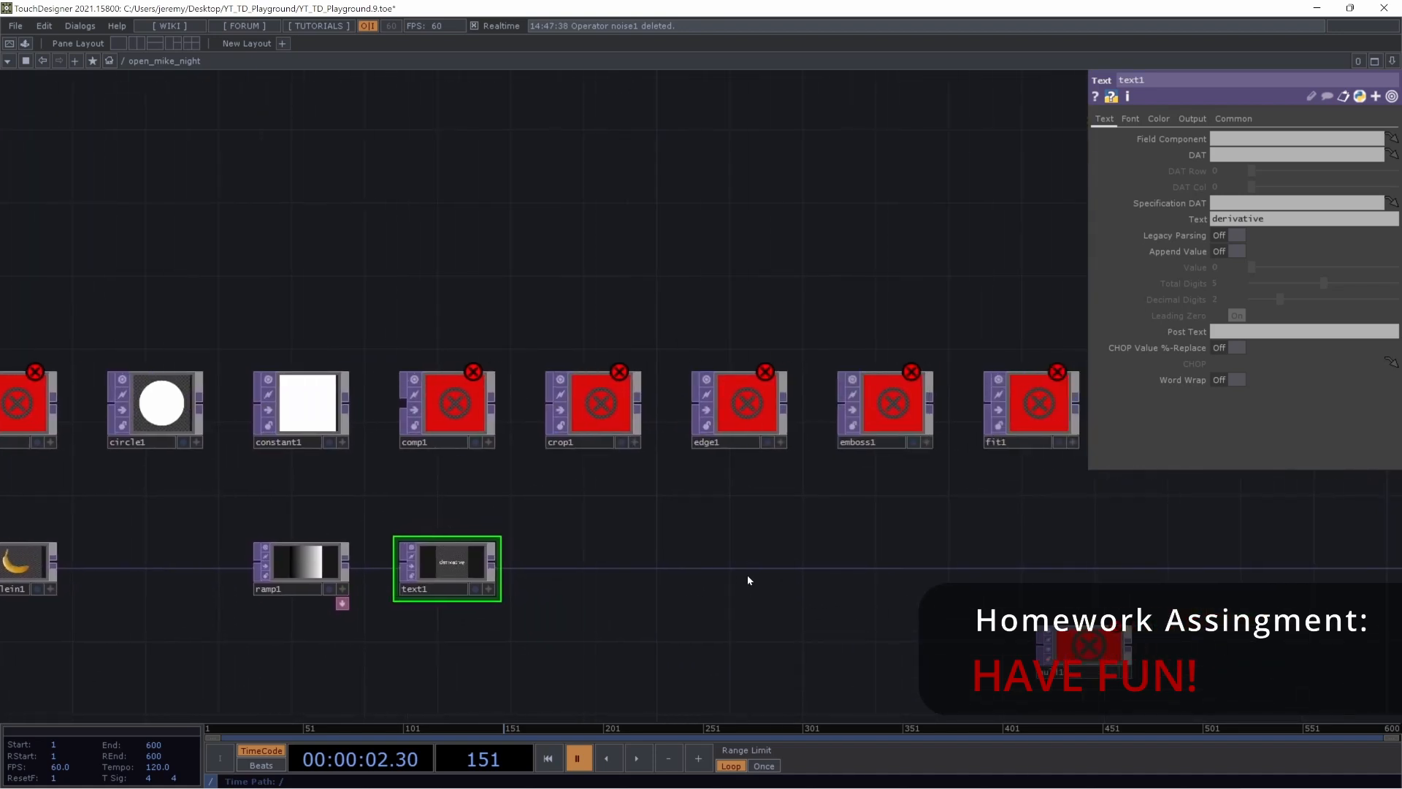
{"action": "left_click_drag", "start_coordinate": [917, 616], "coordinate": [1034, 319]}
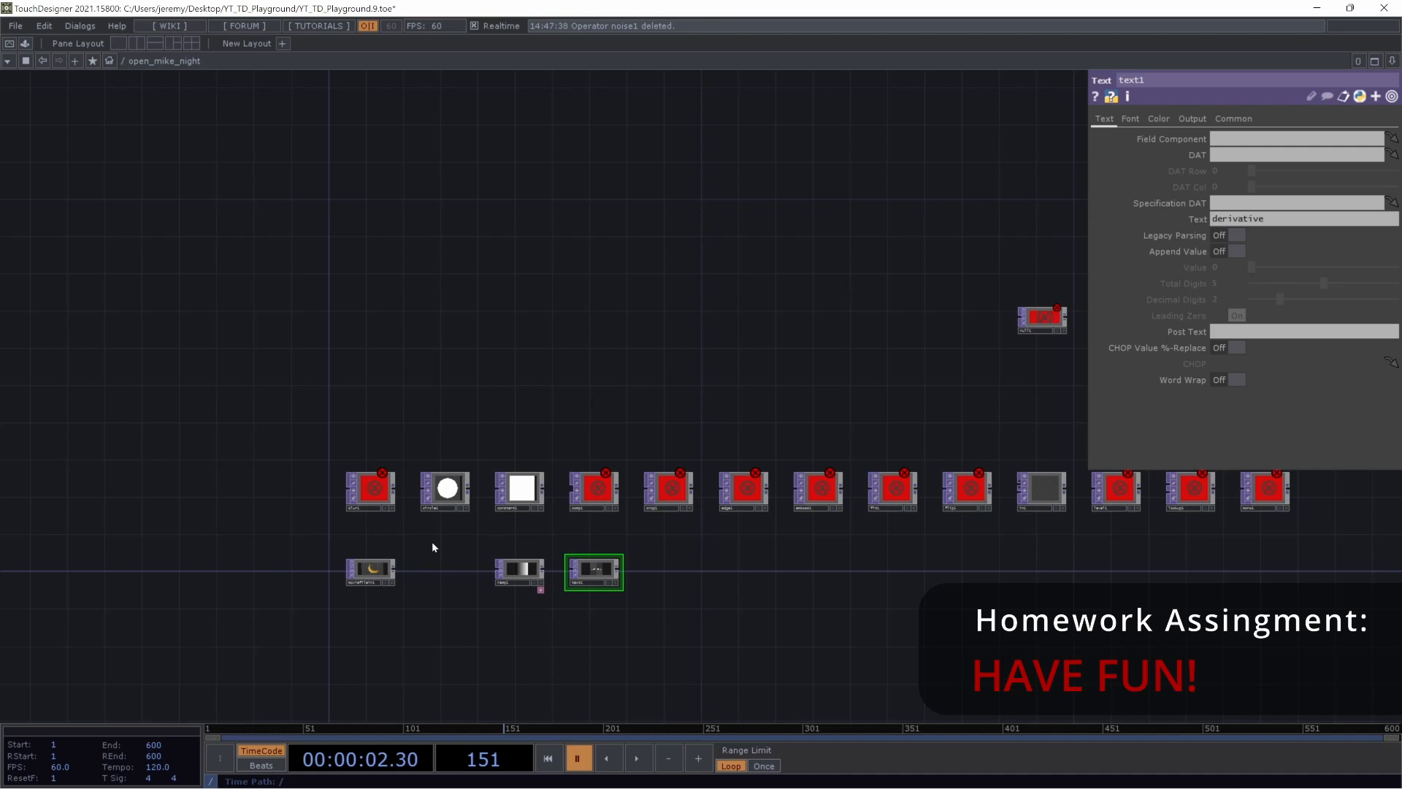
Add a Noise TOP in the empty space above comp1
{"action": "scroll", "coordinate": [678, 540], "scroll_direction": "up", "scroll_amount": 3}
{"action": "left_click_drag", "start_coordinate": [1041, 528], "coordinate": [1118, 518]}
{"action": "left_click_drag", "start_coordinate": [596, 558], "coordinate": [965, 524]}
{"action": "left_click_drag", "start_coordinate": [685, 504], "coordinate": [806, 501]}
{"action": "left_click_drag", "start_coordinate": [936, 503], "coordinate": [682, 542]}
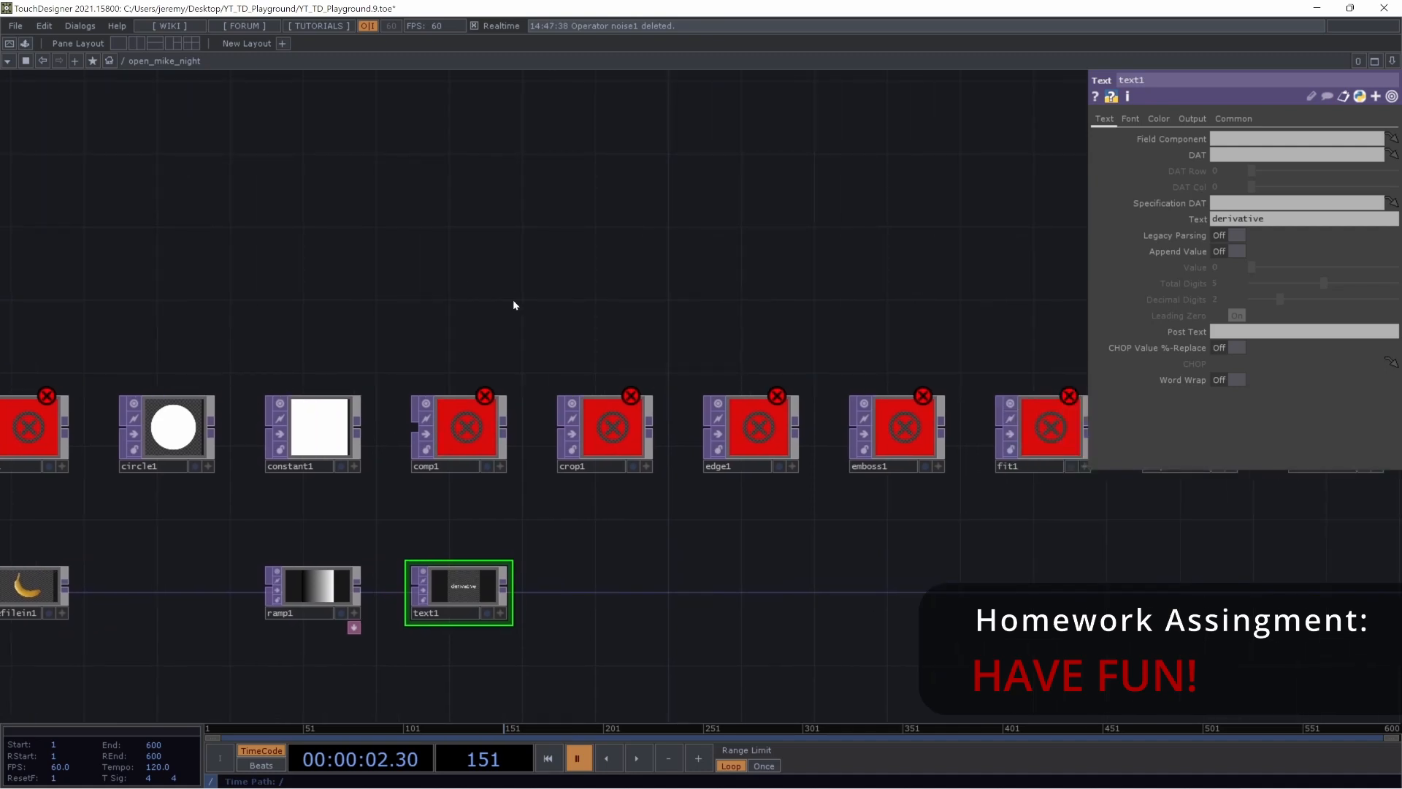
{"action": "key", "text": "Tab"}
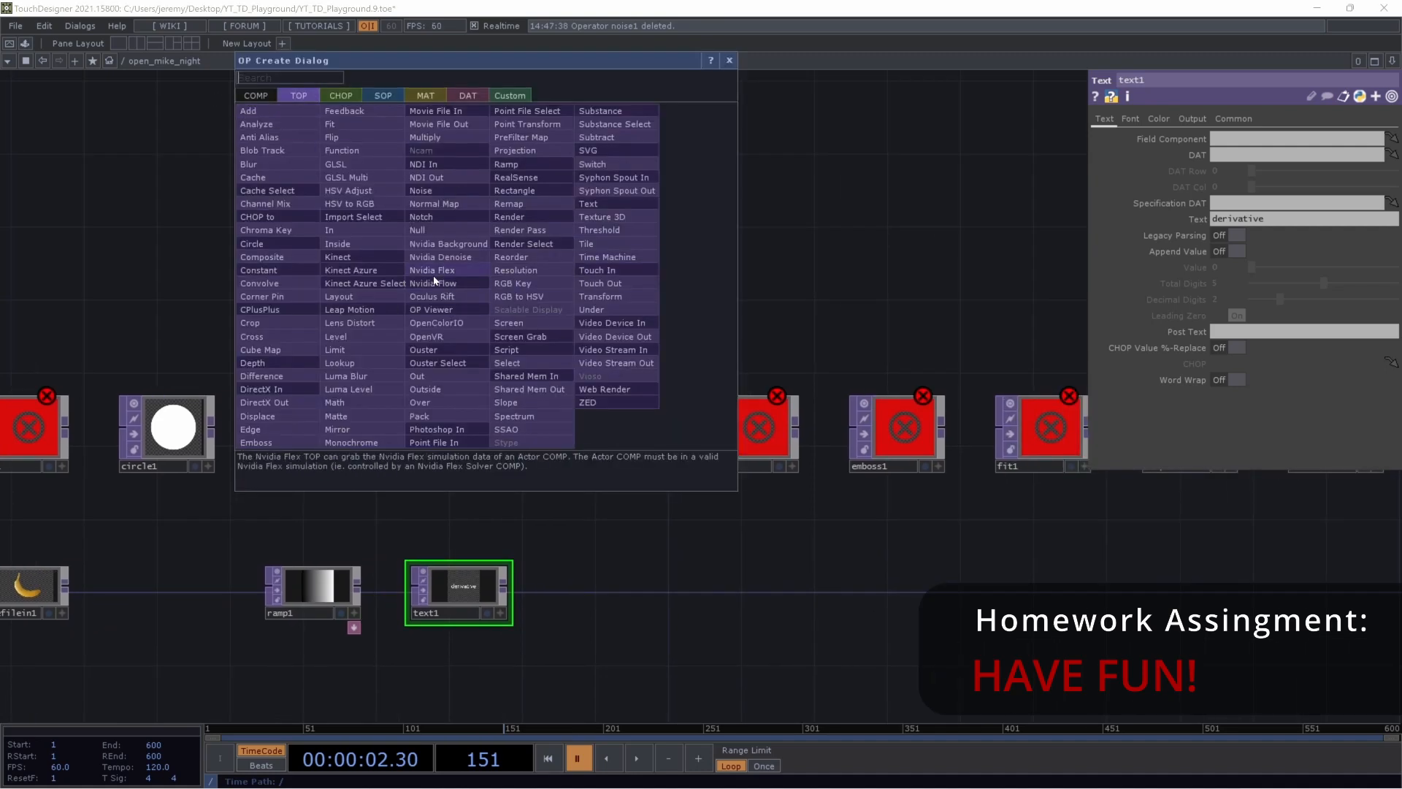
{"action": "type", "text": "noi"}
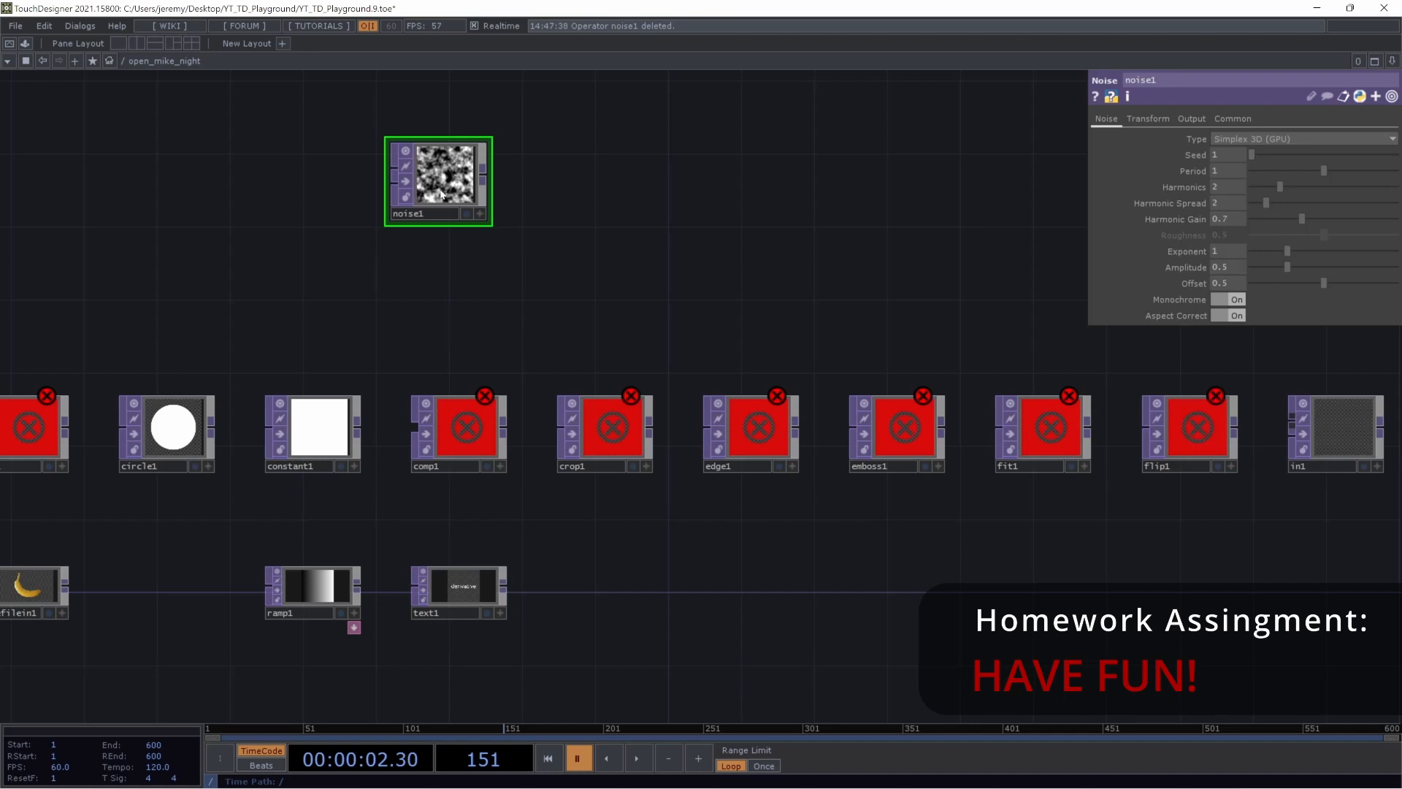
Move null1 farther away until it sits above mono1, and connect noise1's output to its input
{"action": "scroll", "coordinate": [441, 195], "scroll_direction": "down", "scroll_amount": 5}
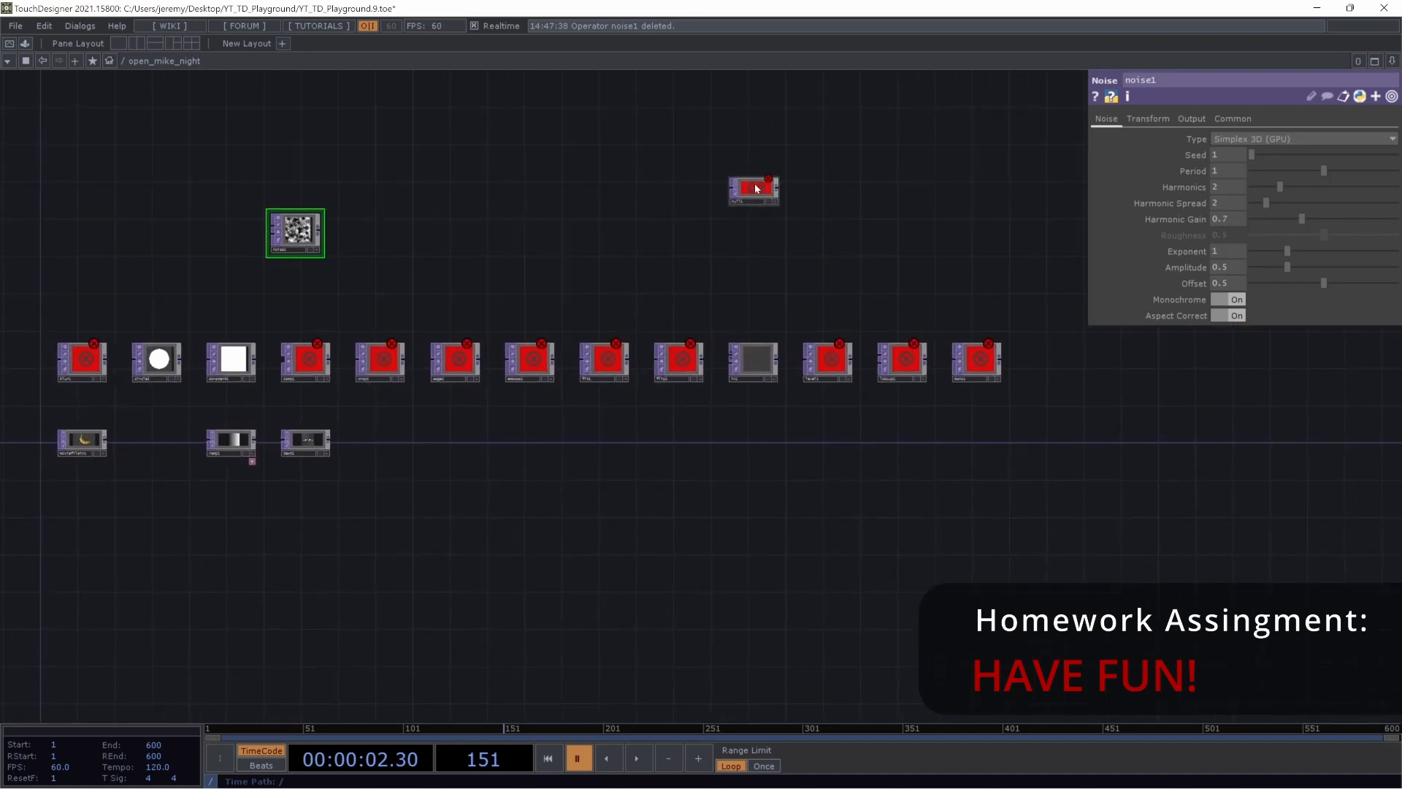
{"action": "left_click_drag", "start_coordinate": [732, 202], "coordinate": [941, 244]}
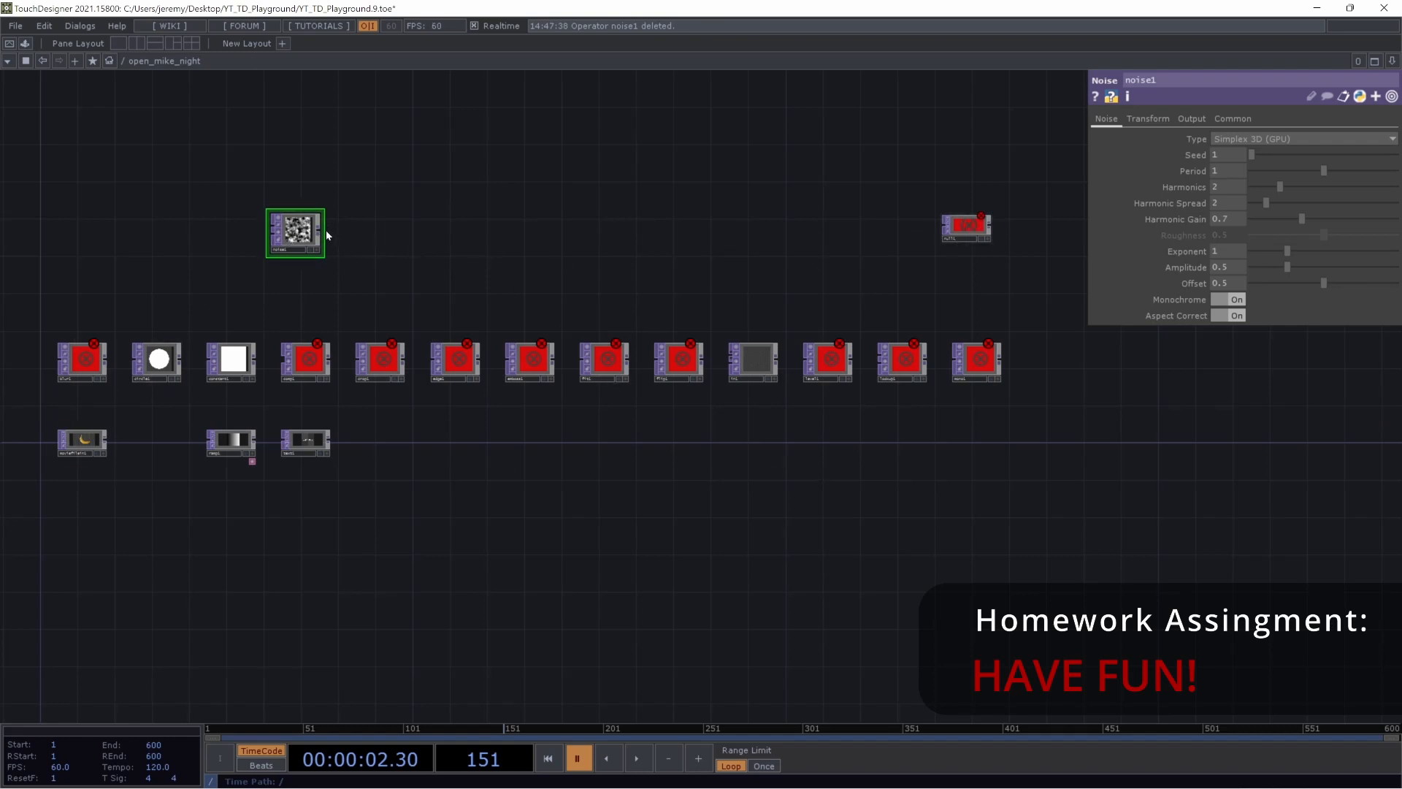
{"action": "left_click_drag", "start_coordinate": [322, 230], "coordinate": [942, 229]}
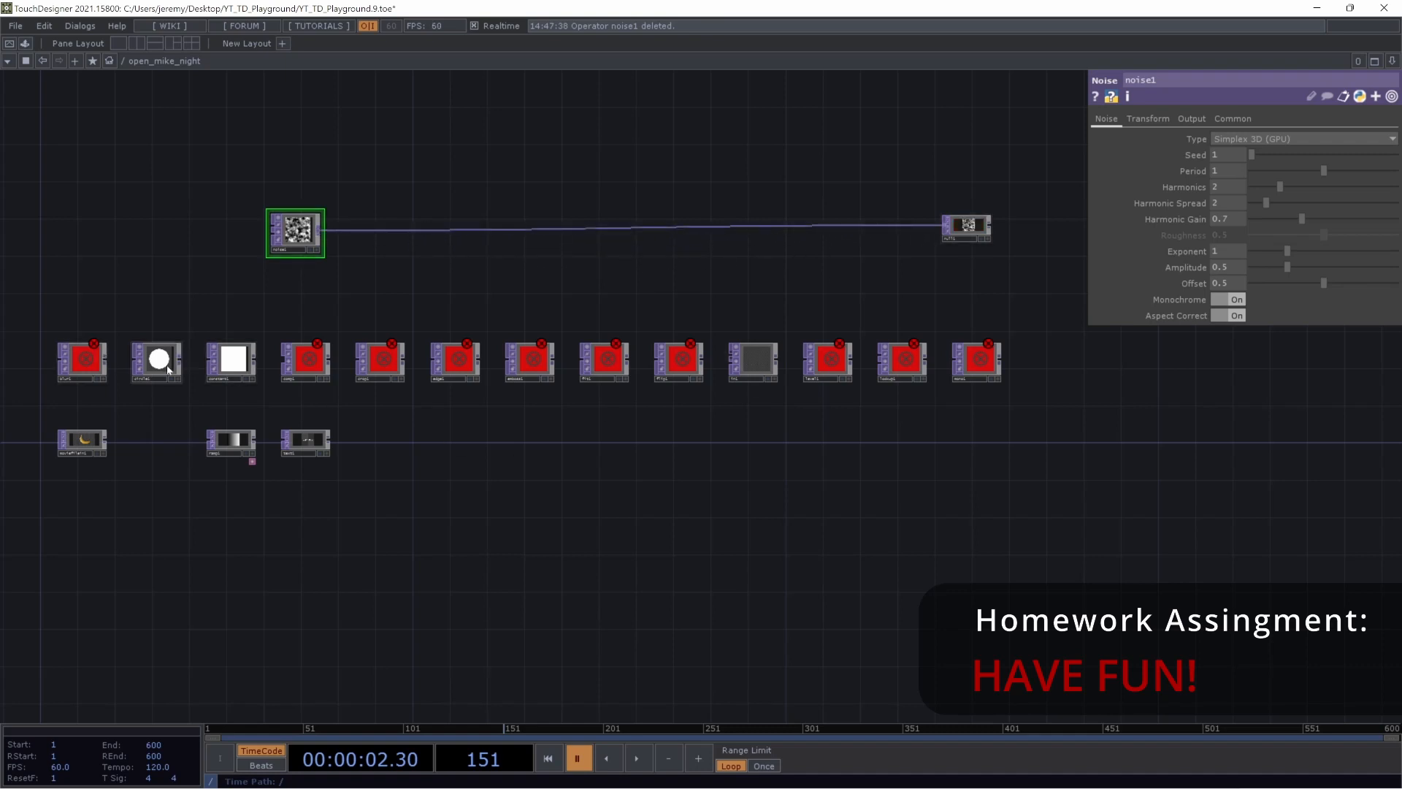
Move circle1 out of the upper operator row into the empty space above the wire between noise1 and null1
{"action": "left_click_drag", "start_coordinate": [168, 369], "coordinate": [593, 170]}
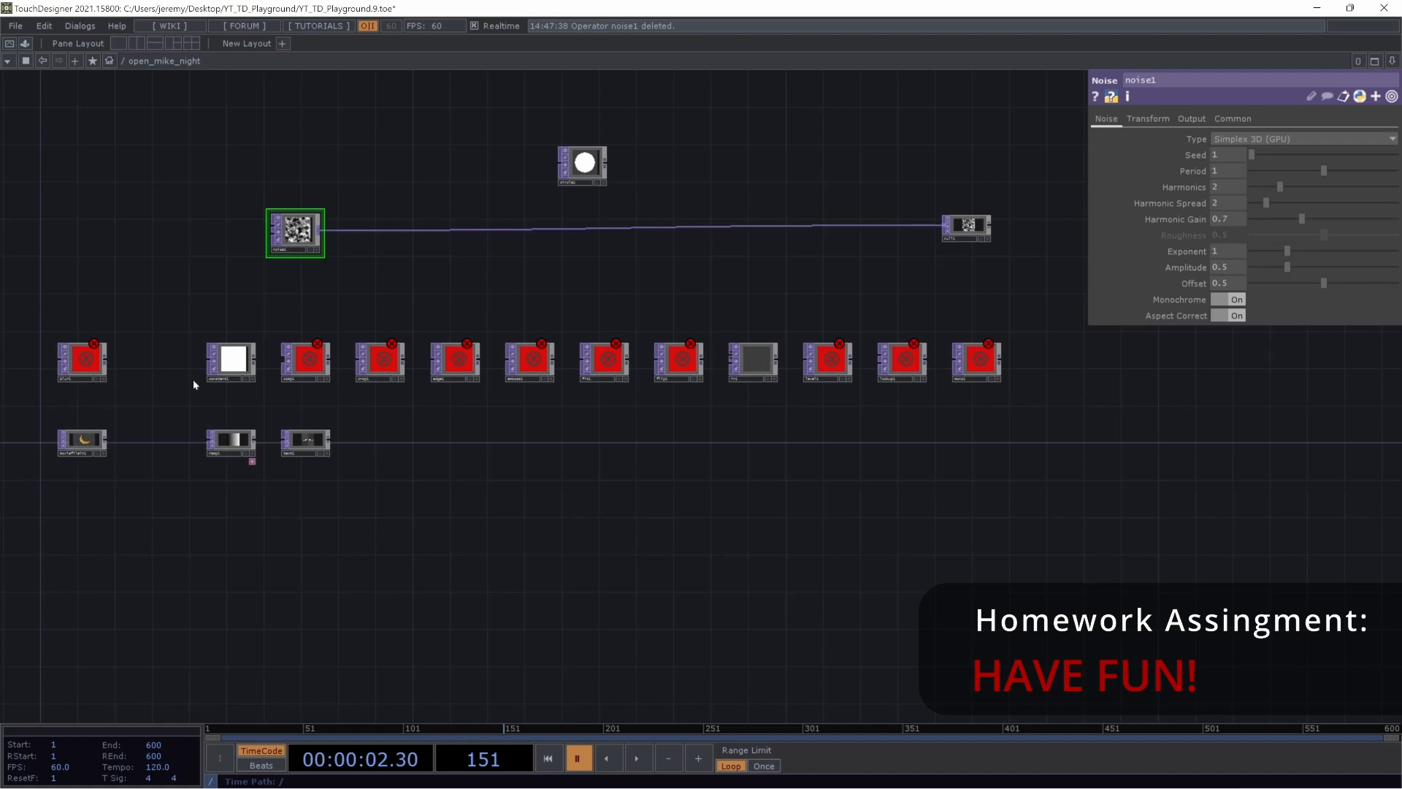
{"action": "left_click_drag", "start_coordinate": [276, 178], "coordinate": [474, 249]}
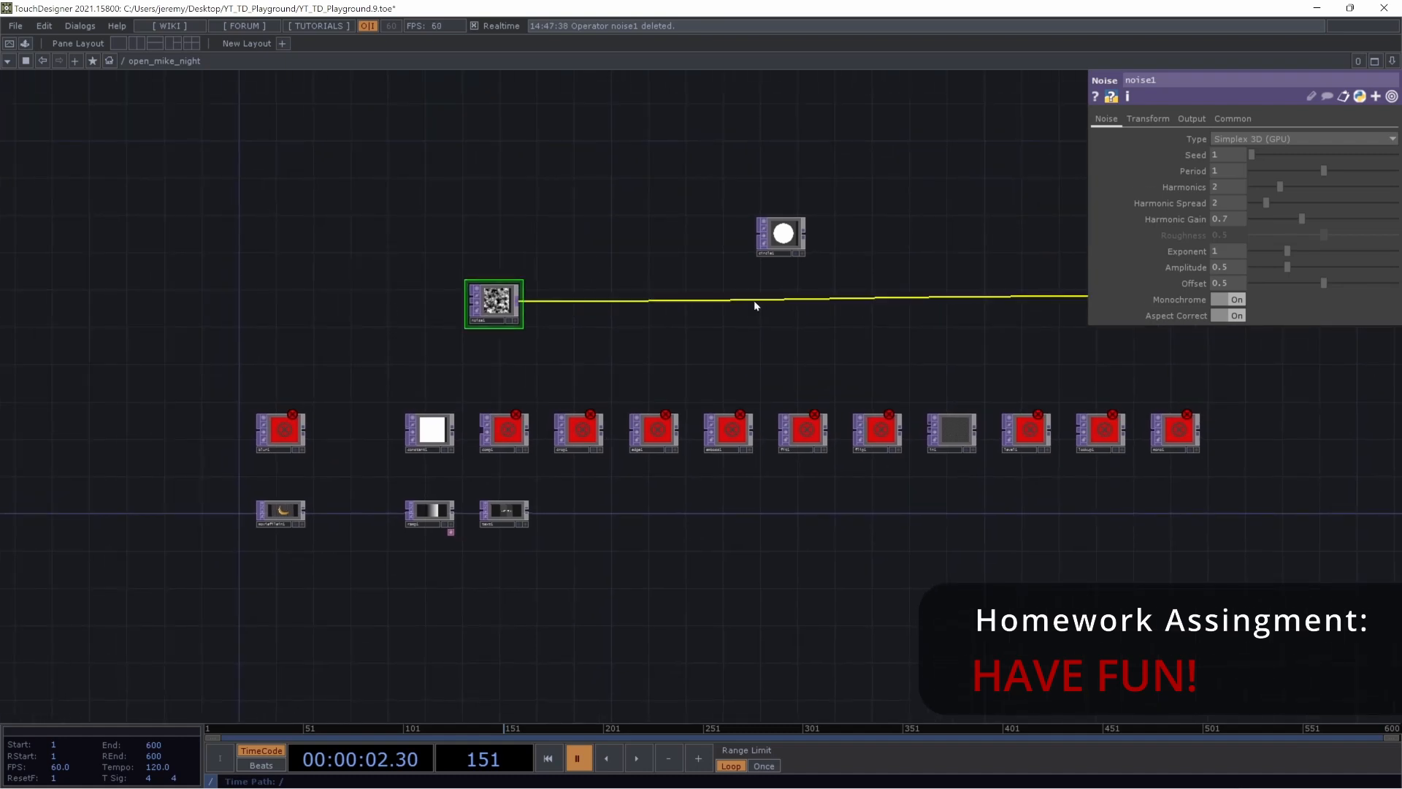
{"action": "left_click_drag", "start_coordinate": [786, 360], "coordinate": [283, 377]}
{"action": "scroll", "coordinate": [662, 310], "scroll_direction": "up", "scroll_amount": 3}
{"action": "scroll", "coordinate": [663, 311], "scroll_direction": "up", "scroll_amount": 8}
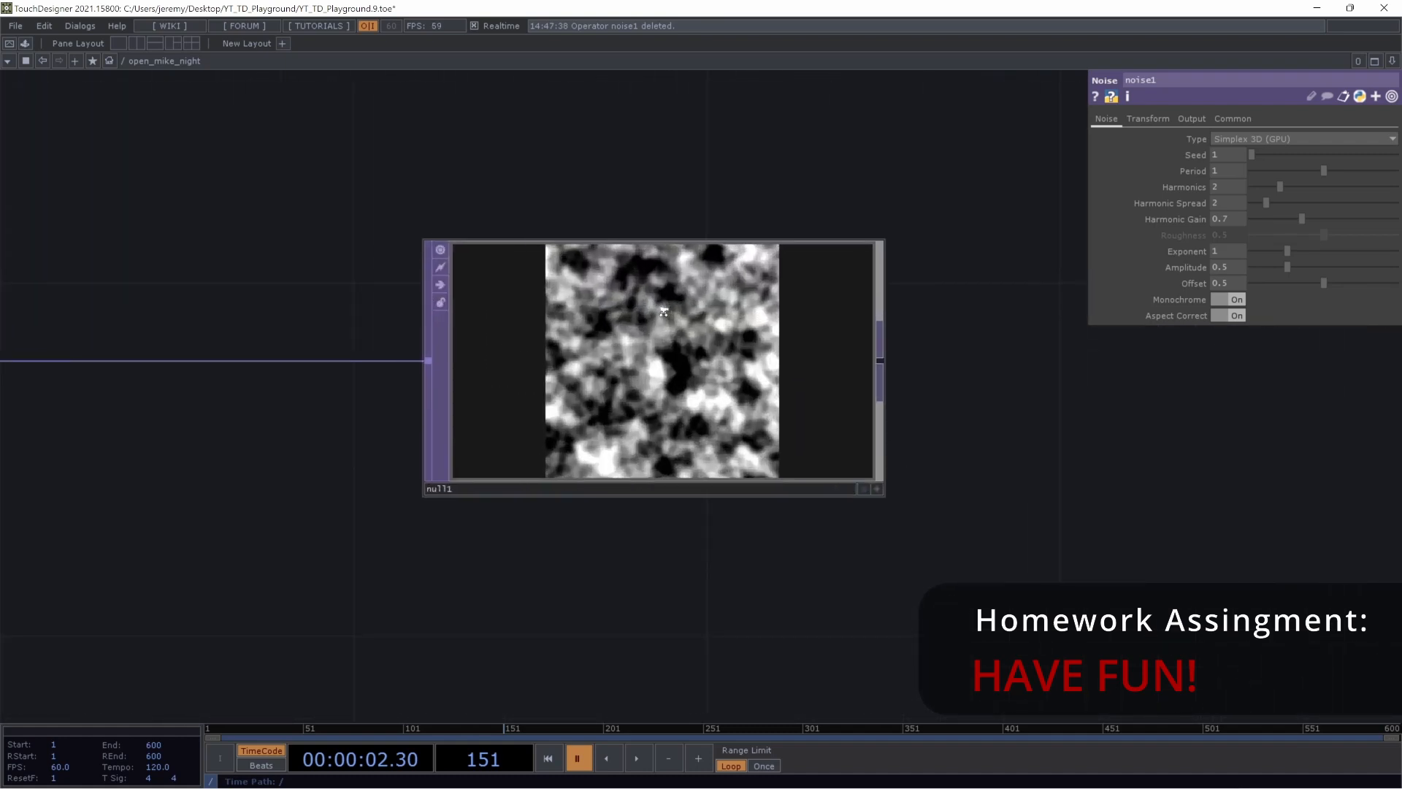
{"action": "scroll", "coordinate": [663, 311], "scroll_direction": "down", "scroll_amount": 10}
Insert a Composite TOP into the wire between noise1 and null1, about midway between them
{"action": "left_click_drag", "start_coordinate": [606, 348], "coordinate": [936, 336]}
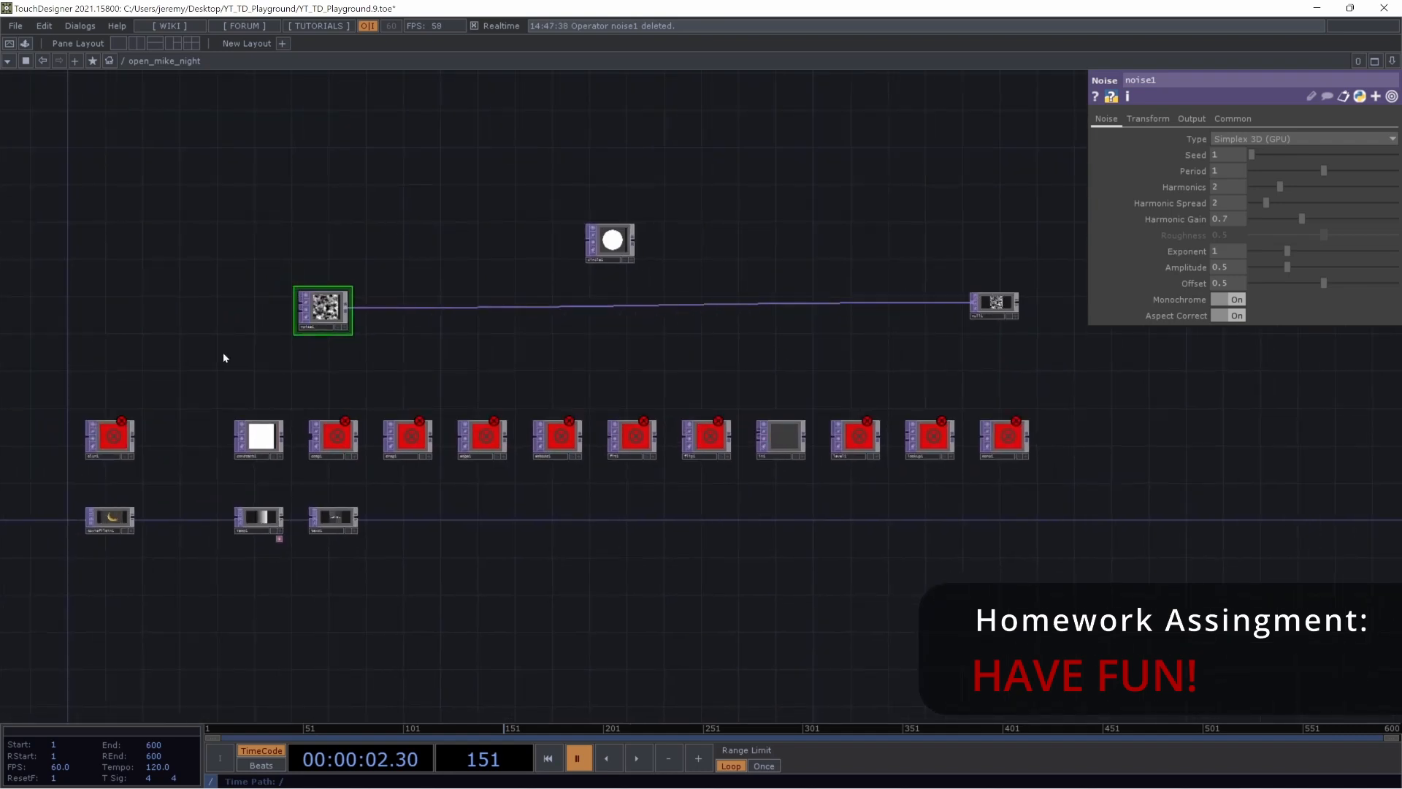
{"action": "right_click", "coordinate": [640, 309]}
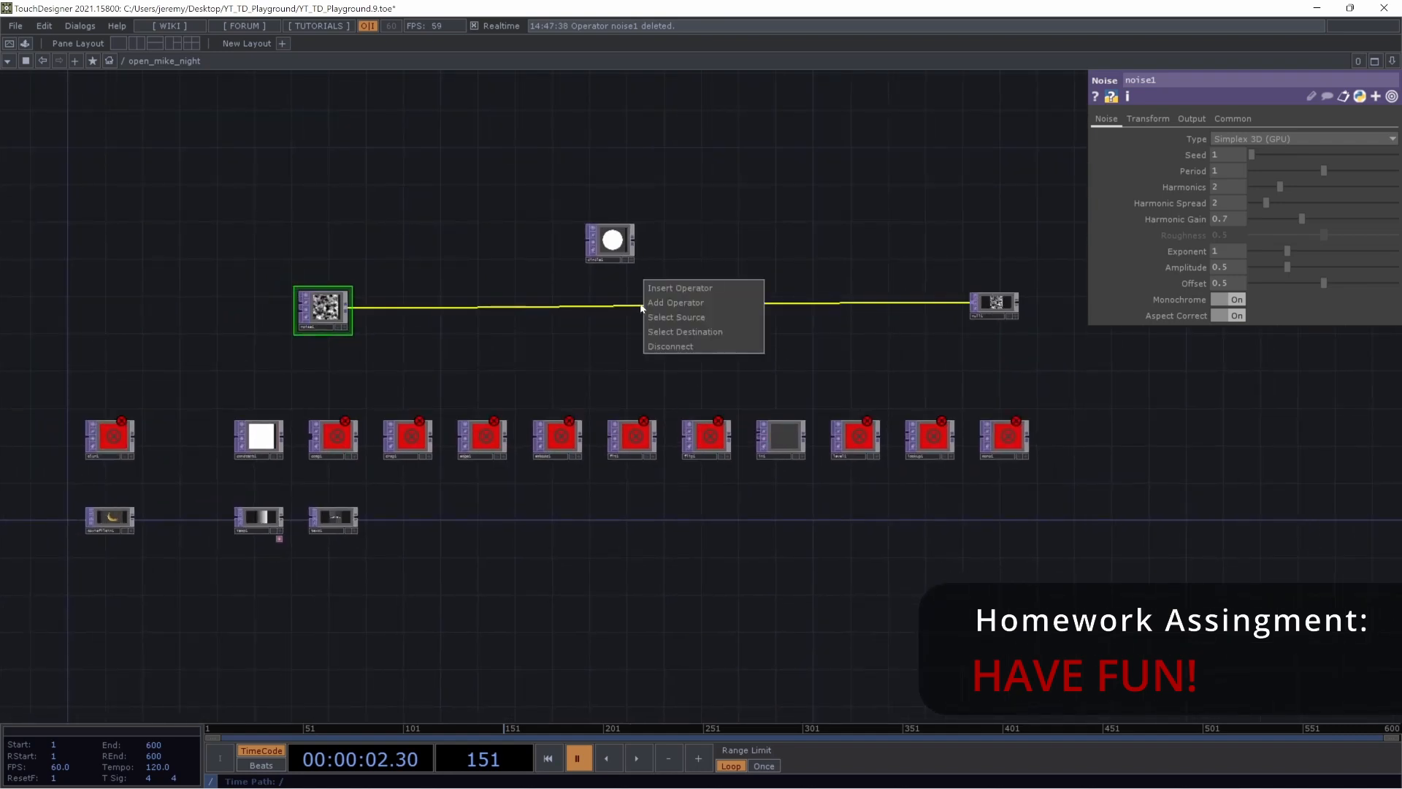
{"action": "left_click", "coordinate": [698, 290]}
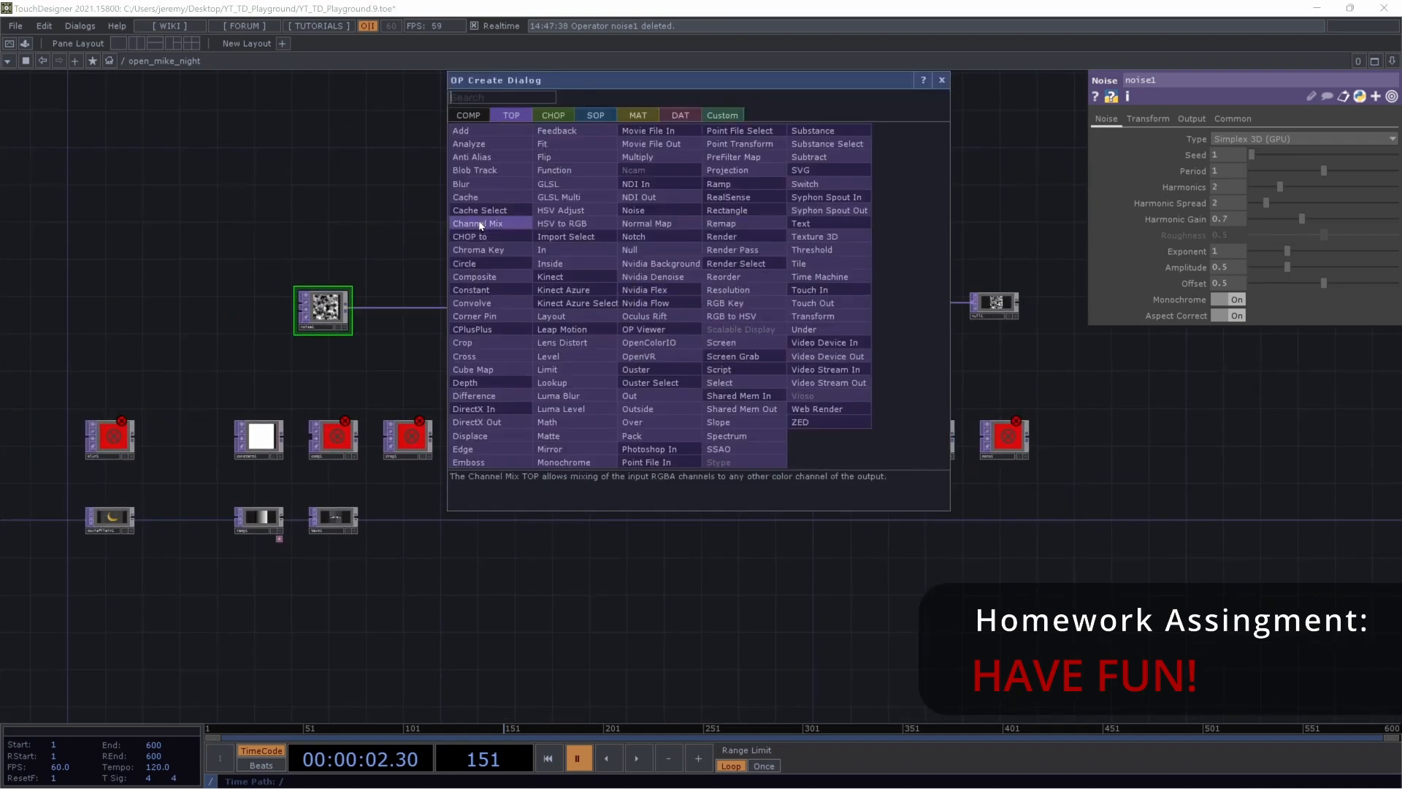
{"action": "left_click", "coordinate": [491, 278]}
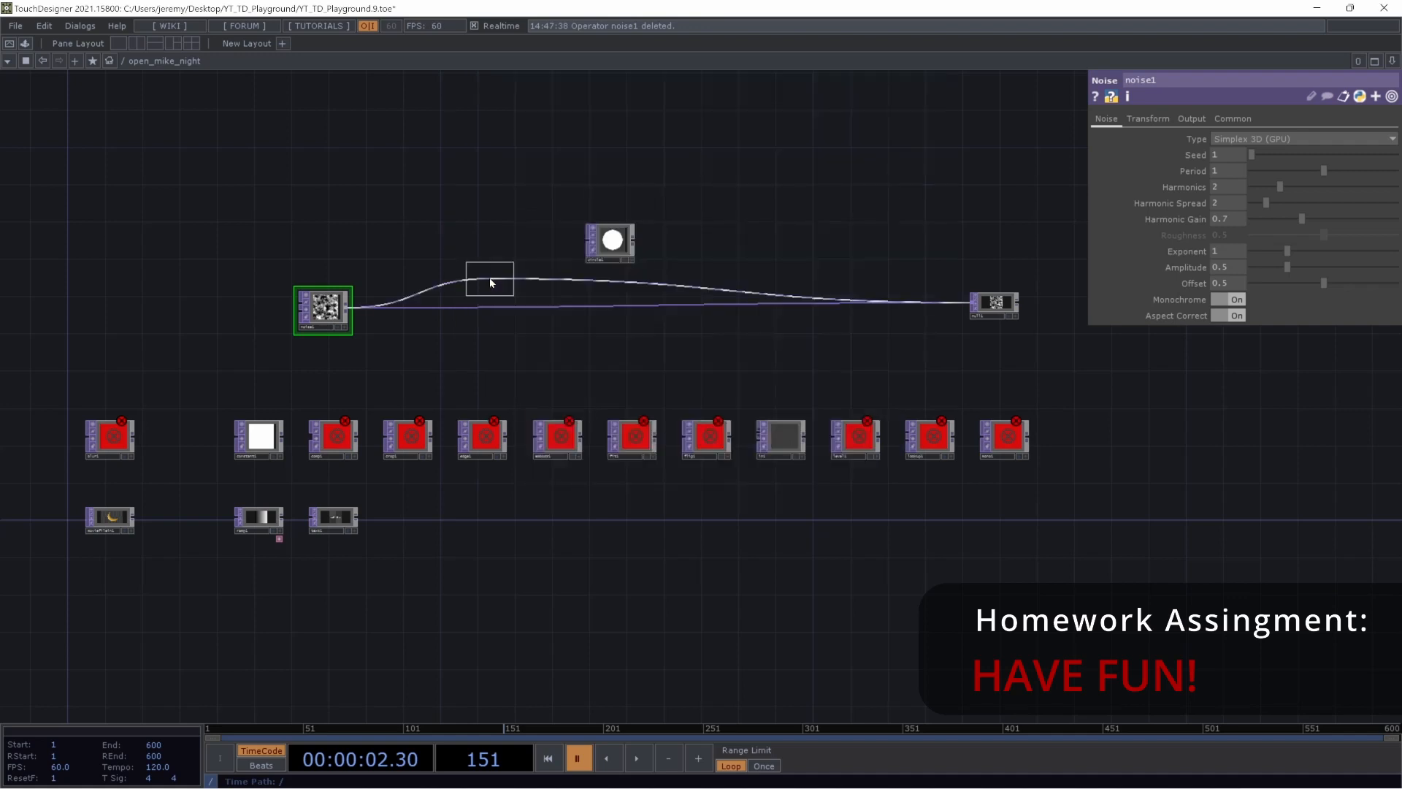
{"action": "left_click", "coordinate": [672, 305]}
Move circle1 below the wire that runs from noise1 to the new Composite TOP
{"action": "left_click_drag", "start_coordinate": [620, 261], "coordinate": [495, 369]}
{"action": "scroll", "coordinate": [655, 306], "scroll_direction": "up", "scroll_amount": 1}
{"action": "scroll", "coordinate": [655, 306], "scroll_direction": "up", "scroll_amount": 5}
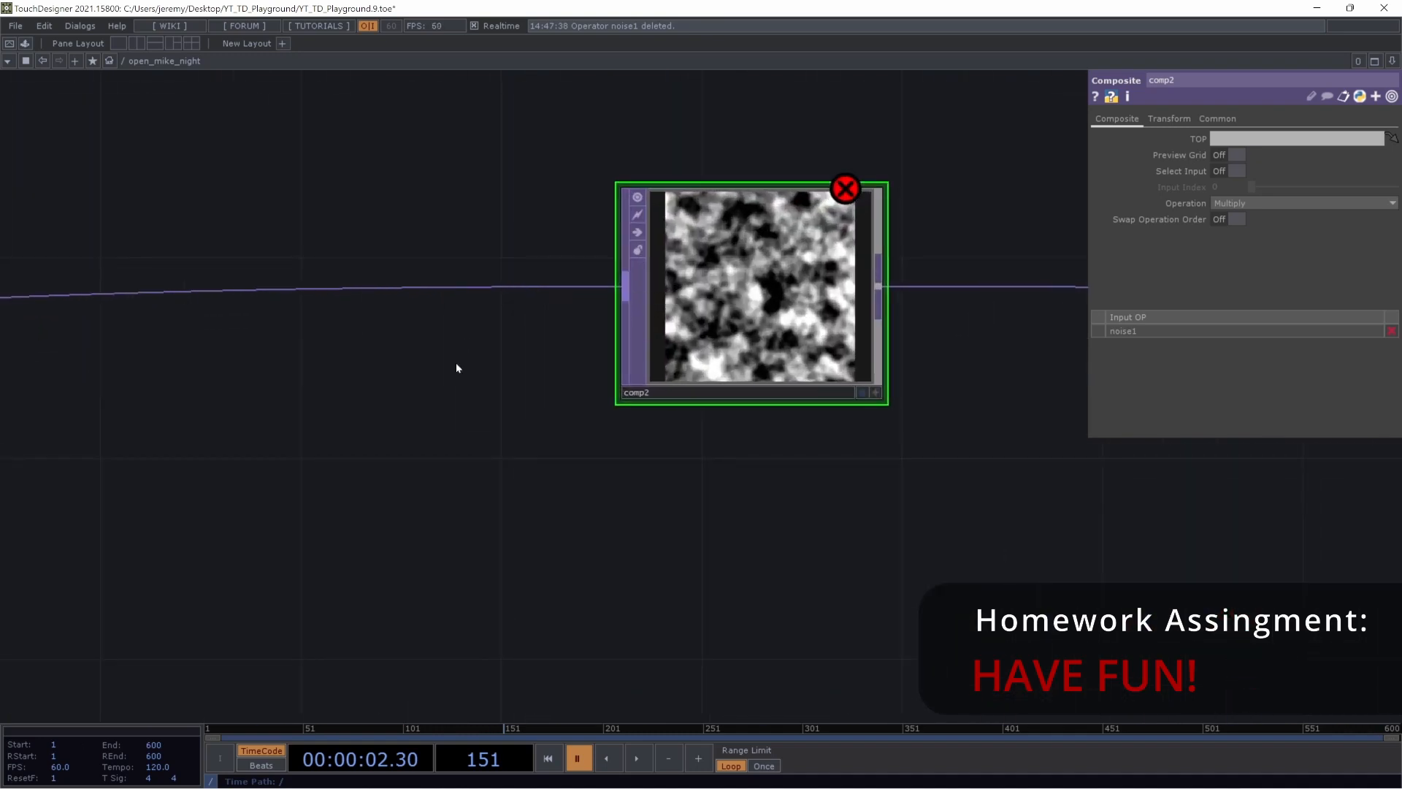
{"action": "scroll", "coordinate": [620, 462], "scroll_direction": "down", "scroll_amount": 4}
{"action": "left_click_drag", "start_coordinate": [701, 474], "coordinate": [1084, 448]}
{"action": "left_click_drag", "start_coordinate": [350, 445], "coordinate": [613, 438]}
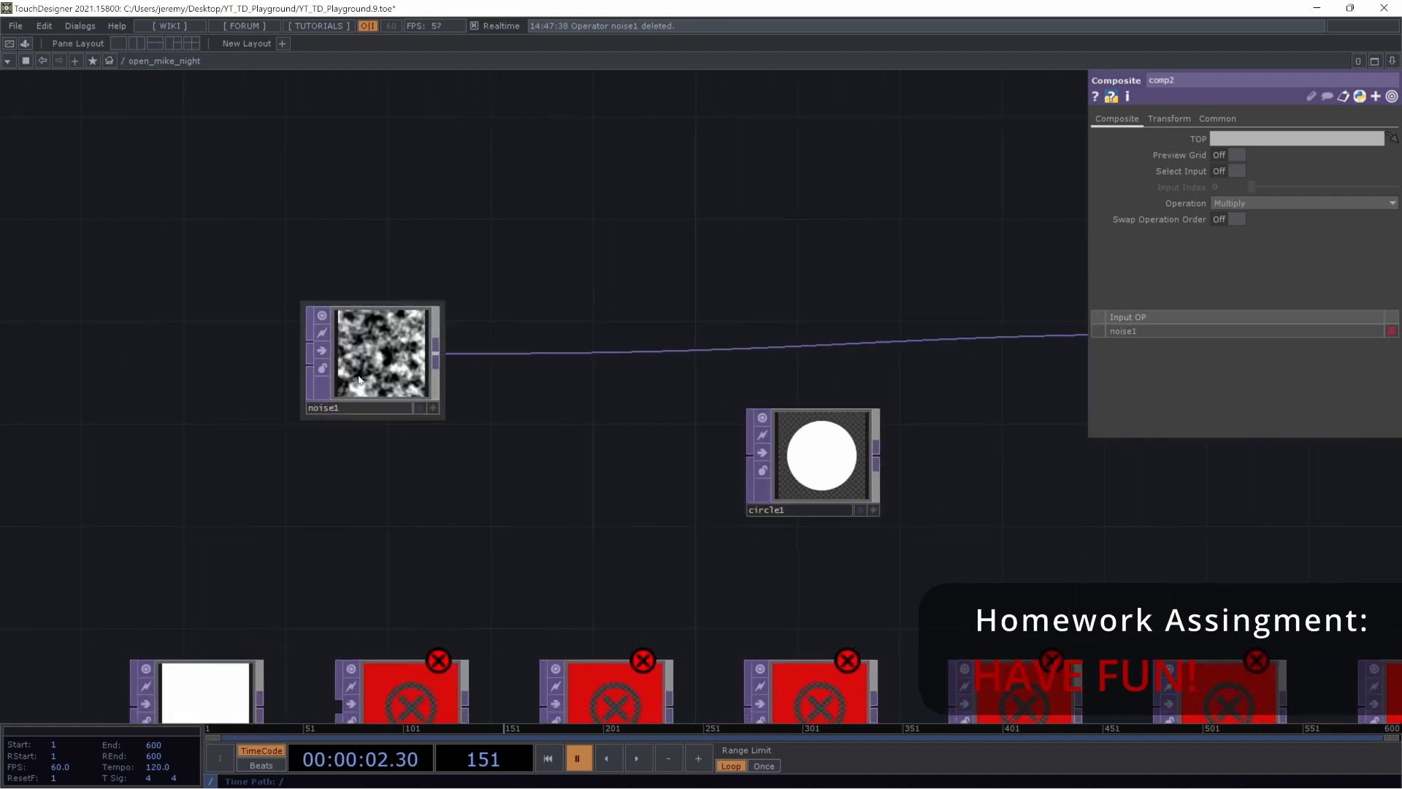
{"action": "scroll", "coordinate": [317, 331], "scroll_direction": "up", "scroll_amount": 6}
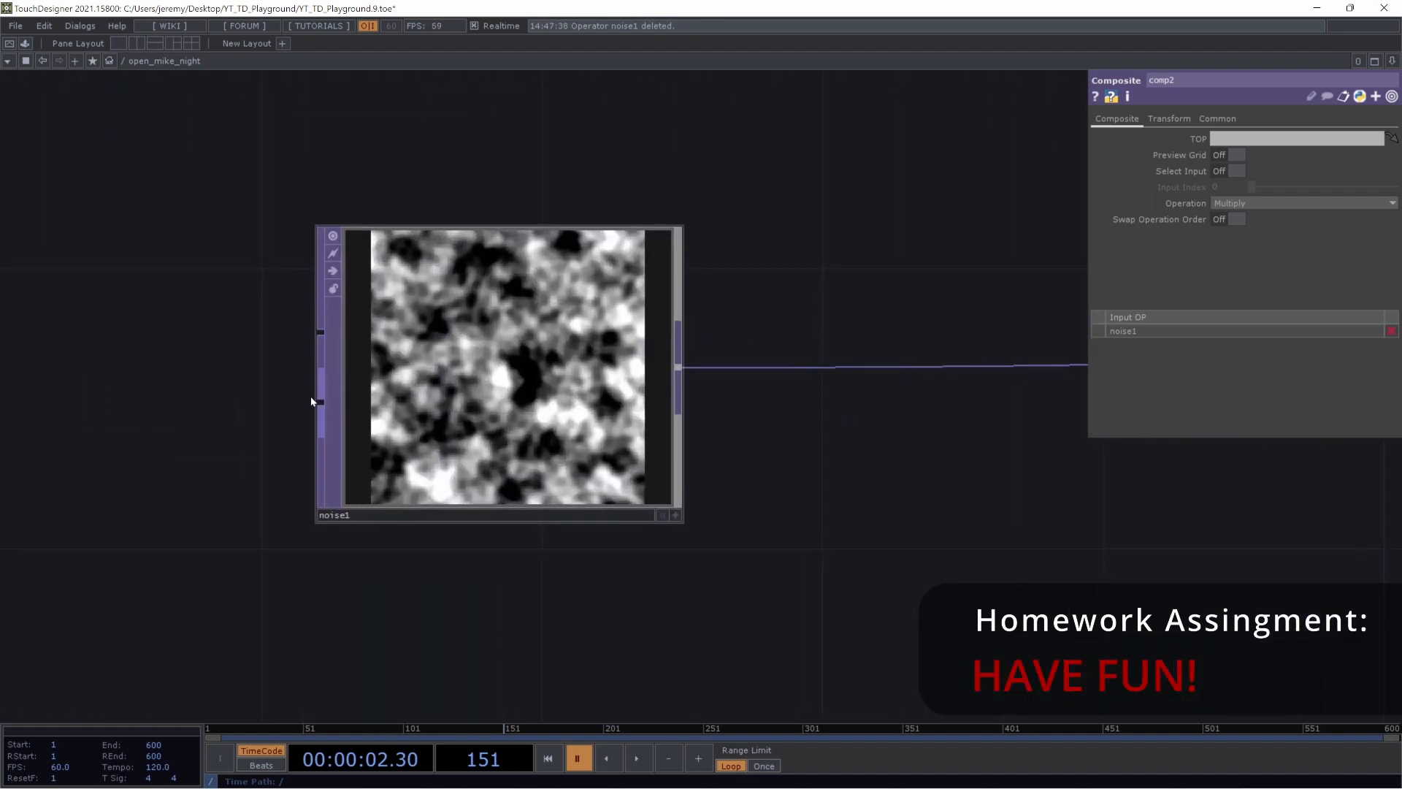
{"action": "scroll", "coordinate": [830, 453], "scroll_direction": "down", "scroll_amount": 5}
{"action": "left_click_drag", "start_coordinate": [1223, 461], "coordinate": [765, 520]}
{"action": "scroll", "coordinate": [977, 524], "scroll_direction": "down", "scroll_amount": 4}
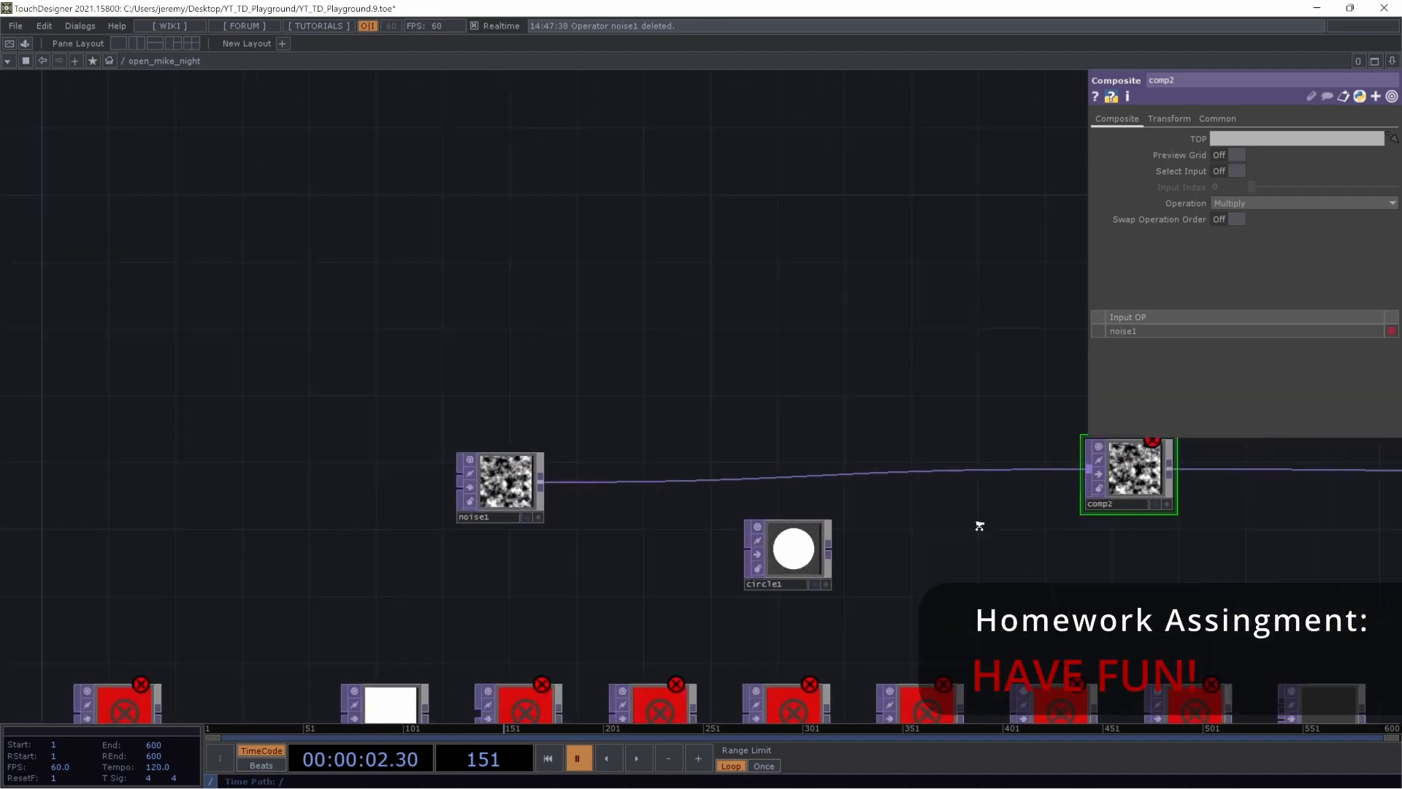
Move noise1 and comp2 slightly closer together and a little higher above circle1
{"action": "scroll", "coordinate": [978, 524], "scroll_direction": "up", "scroll_amount": 1}
{"action": "left_click_drag", "start_coordinate": [965, 558], "coordinate": [668, 532]}
{"action": "left_click_drag", "start_coordinate": [192, 479], "coordinate": [280, 436]}
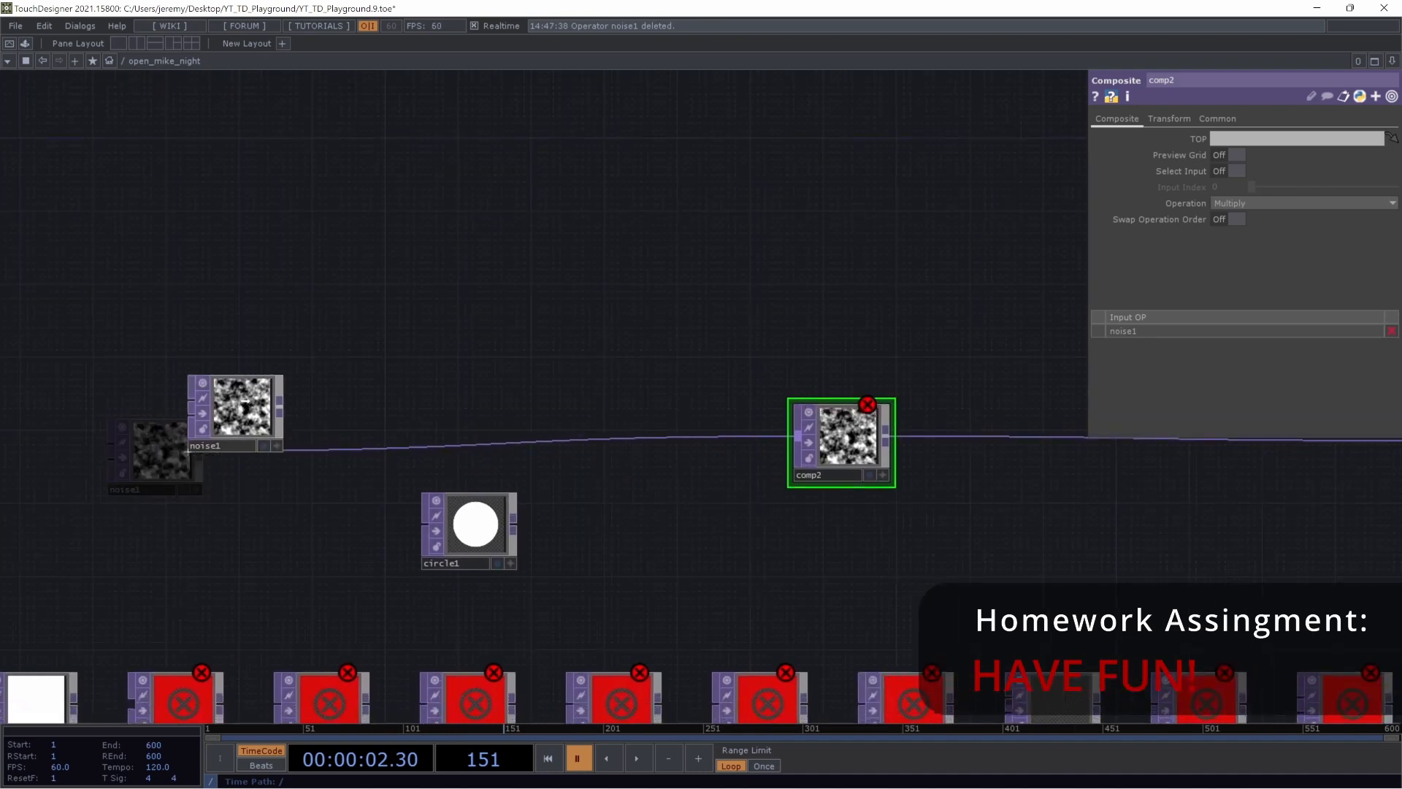
{"action": "left_click_drag", "start_coordinate": [852, 438], "coordinate": [786, 423]}
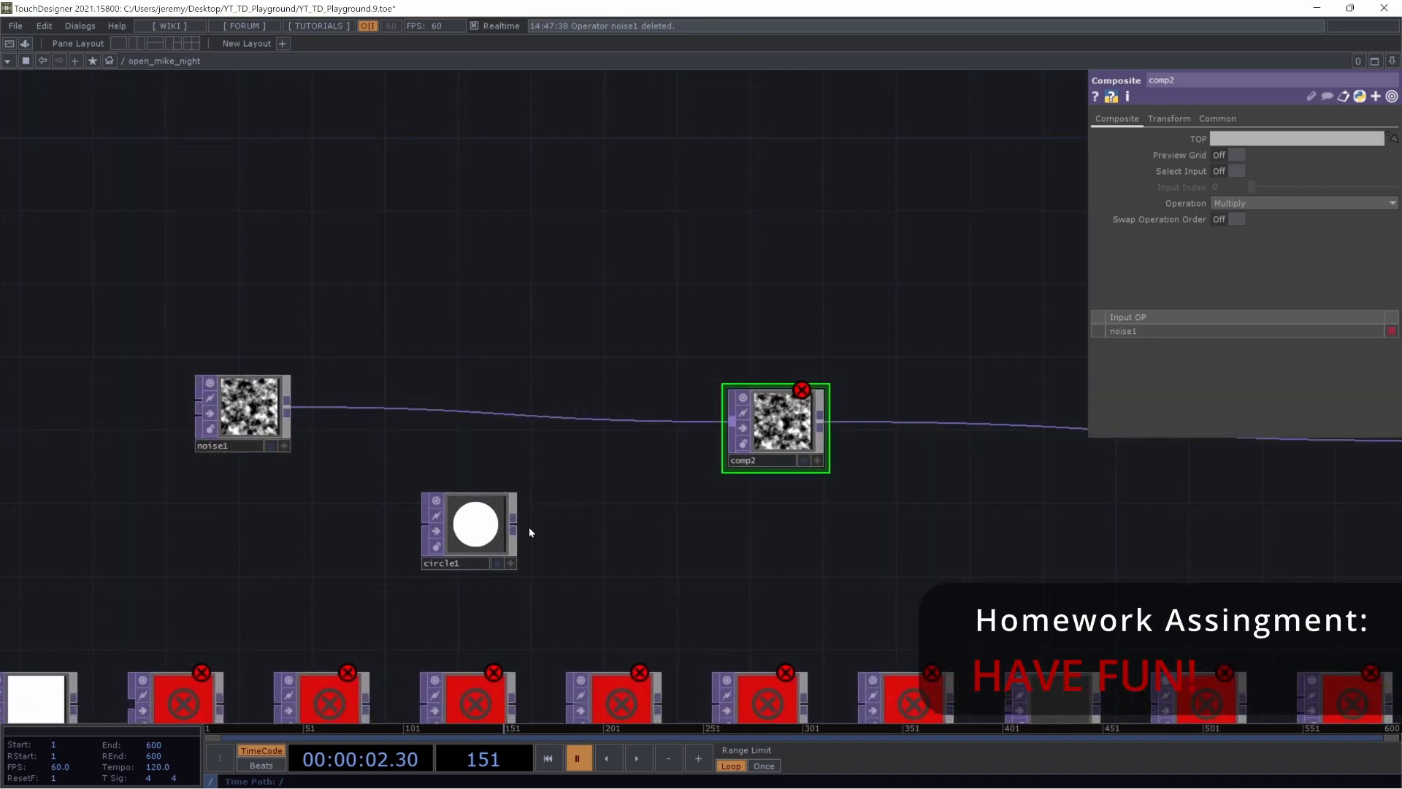
Connect circle1's output to comp2 as its second input, below the noise1 wire
{"action": "left_click_drag", "start_coordinate": [514, 524], "coordinate": [725, 449]}
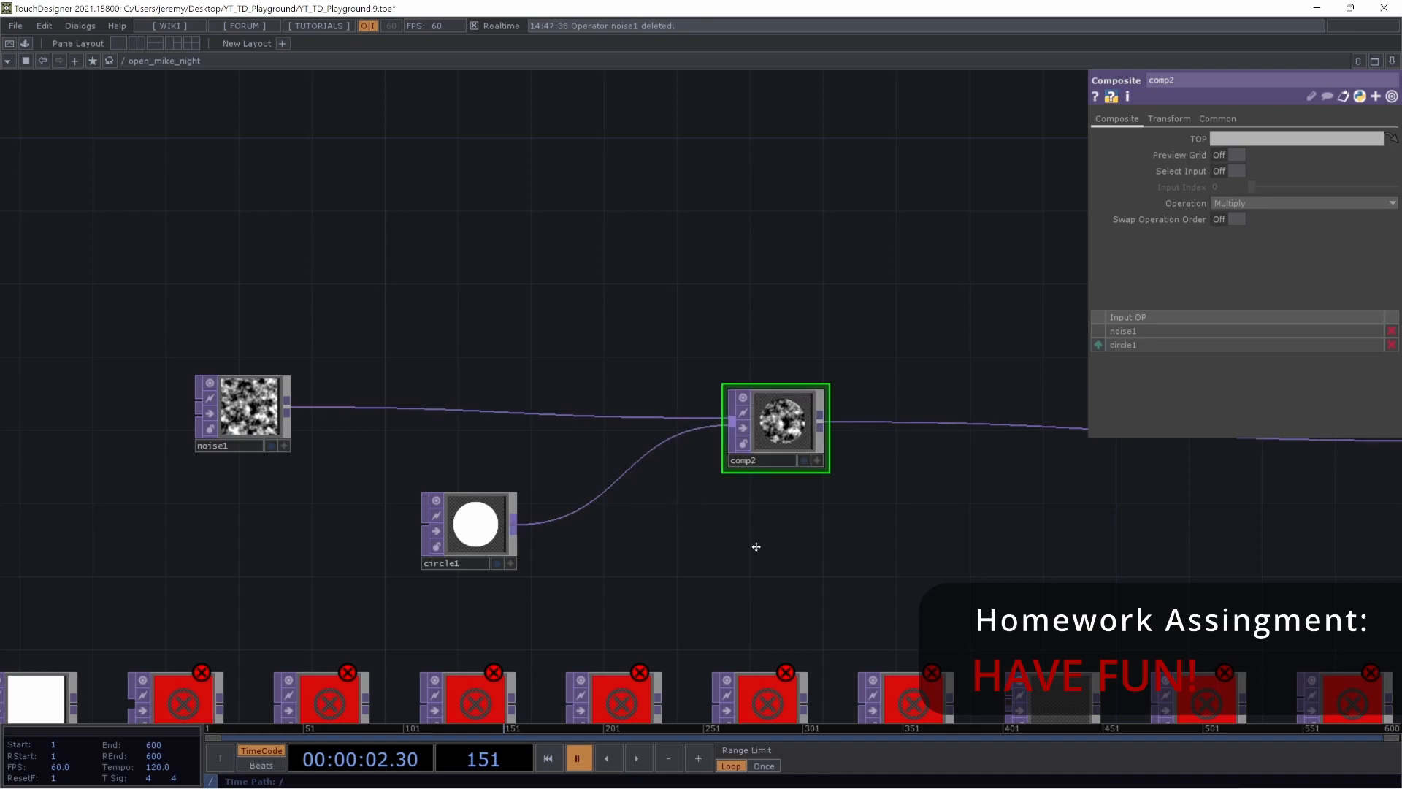
{"action": "left_click_drag", "start_coordinate": [754, 545], "coordinate": [521, 542]}
{"action": "scroll", "coordinate": [479, 476], "scroll_direction": "down", "scroll_amount": 10}
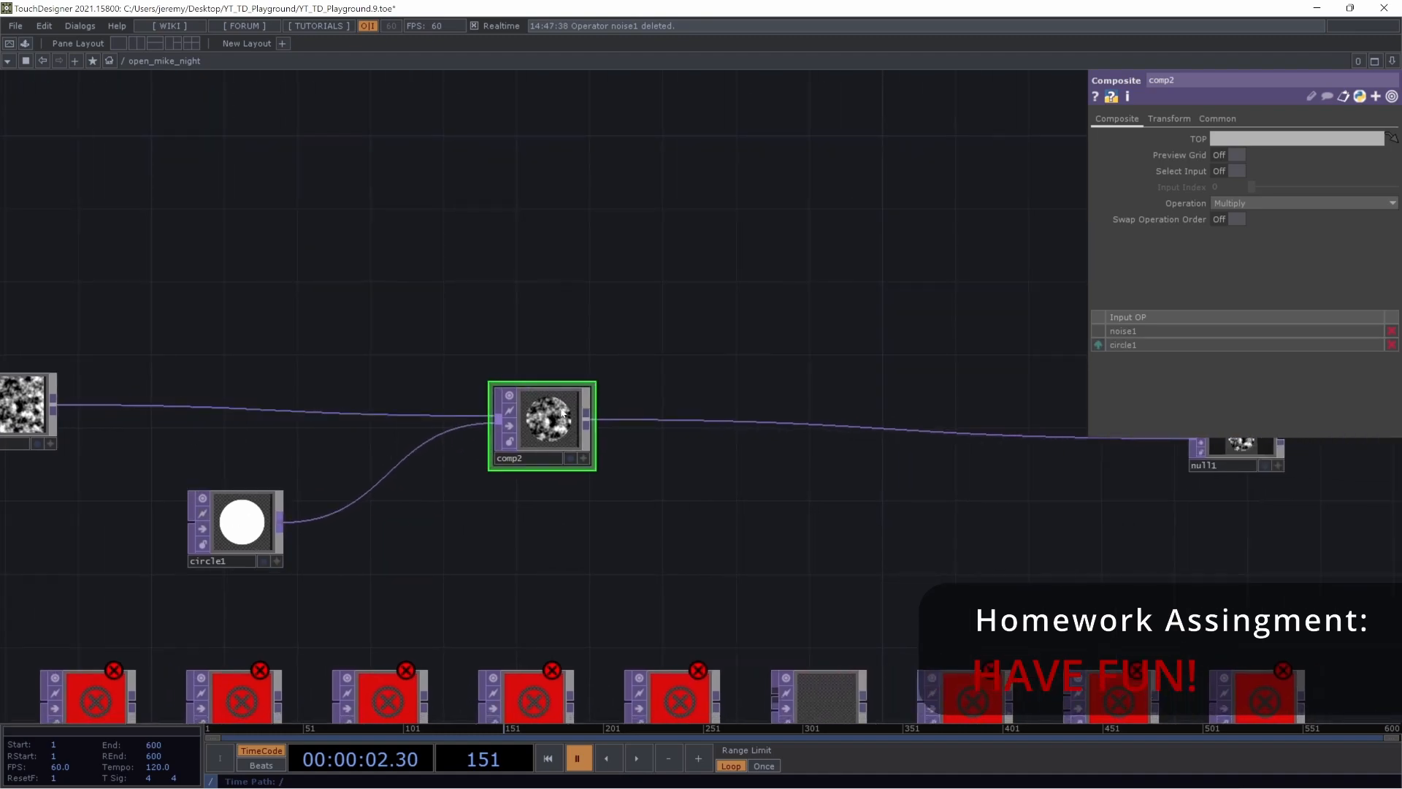
{"action": "scroll", "coordinate": [539, 444], "scroll_direction": "up", "scroll_amount": 8}
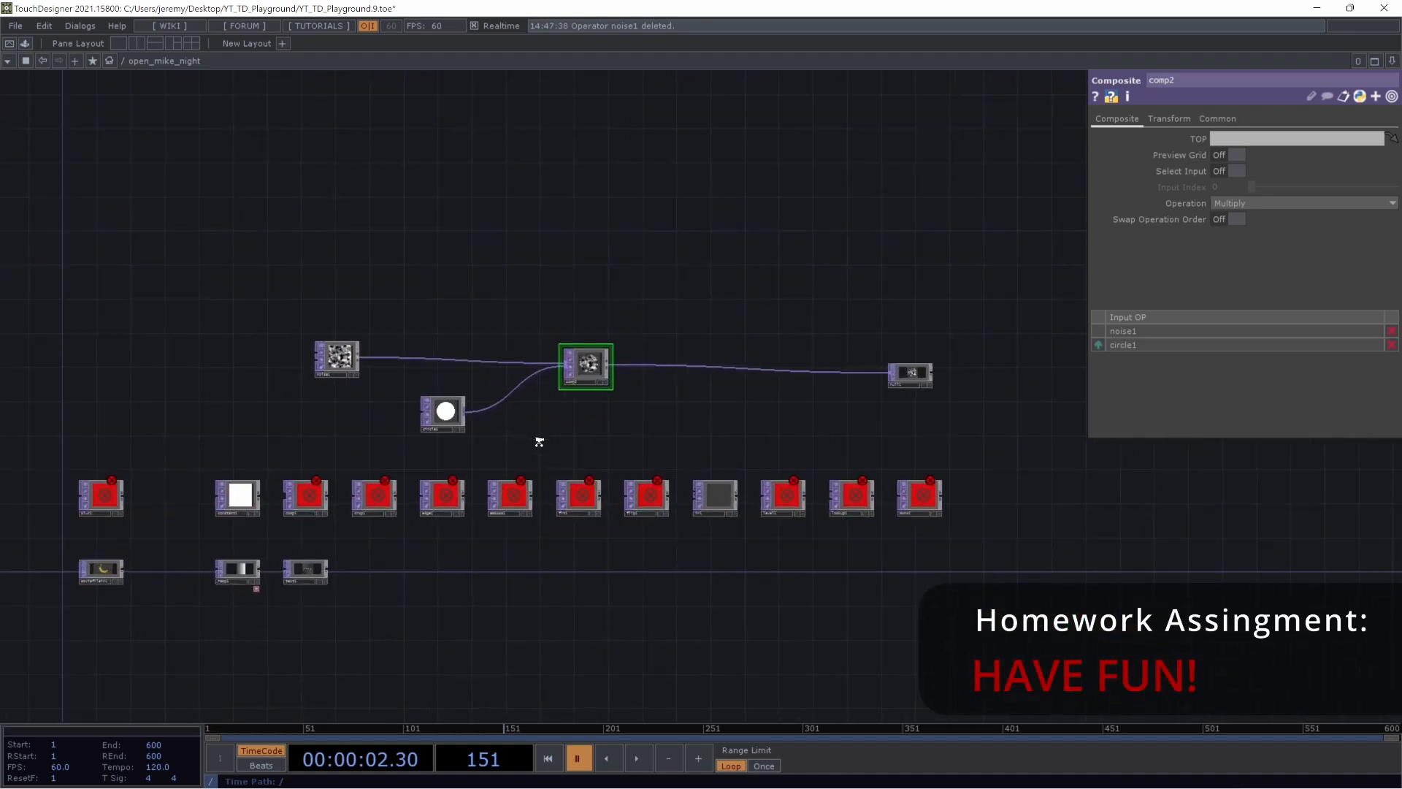
{"action": "left_click_drag", "start_coordinate": [1085, 389], "coordinate": [906, 455]}
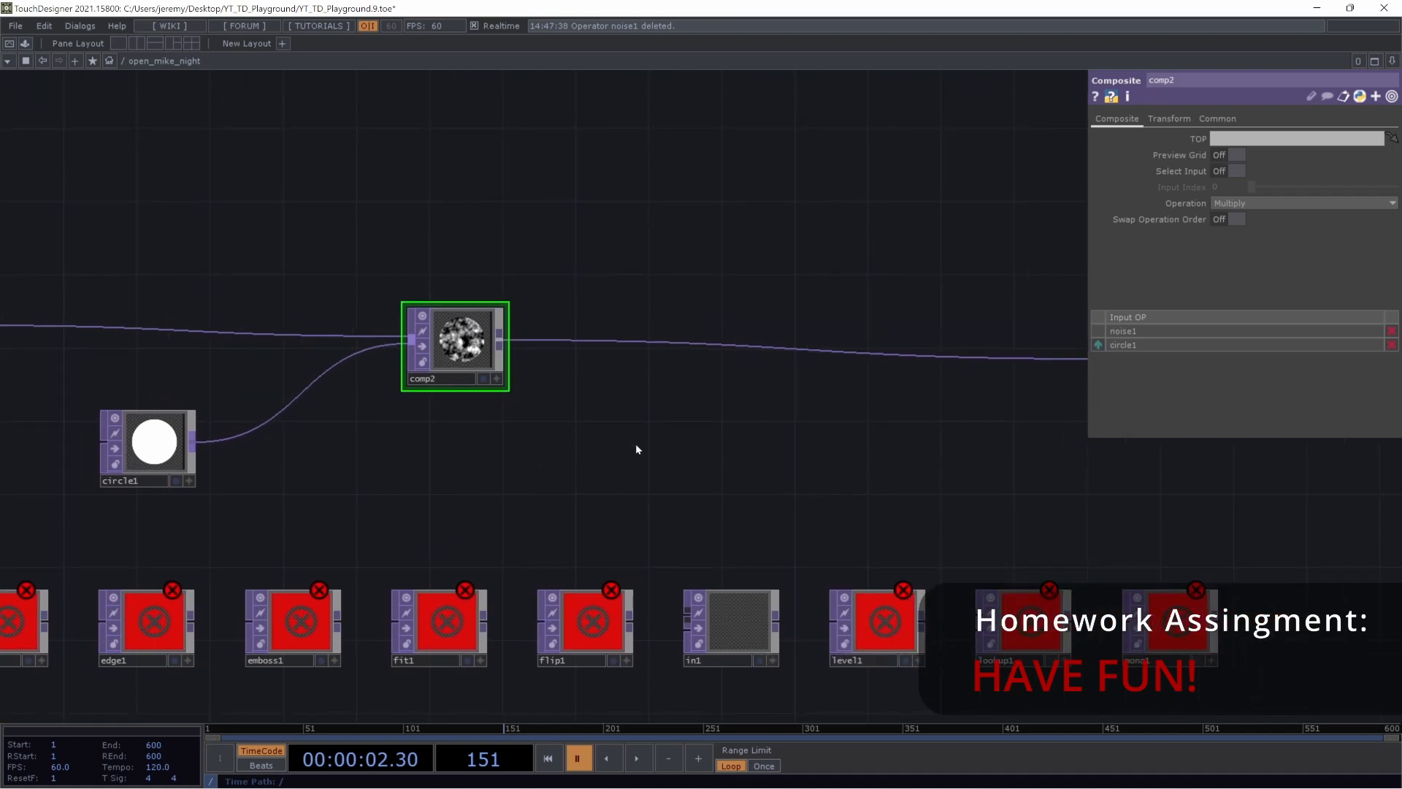
{"action": "left_click_drag", "start_coordinate": [401, 493], "coordinate": [710, 559]}
Set noise1 to Perlin 4D with Seed 1371, Period 0.62 and Harmonic Spread 9.1, and turn Monochrome off
{"action": "left_click", "coordinate": [230, 394]}
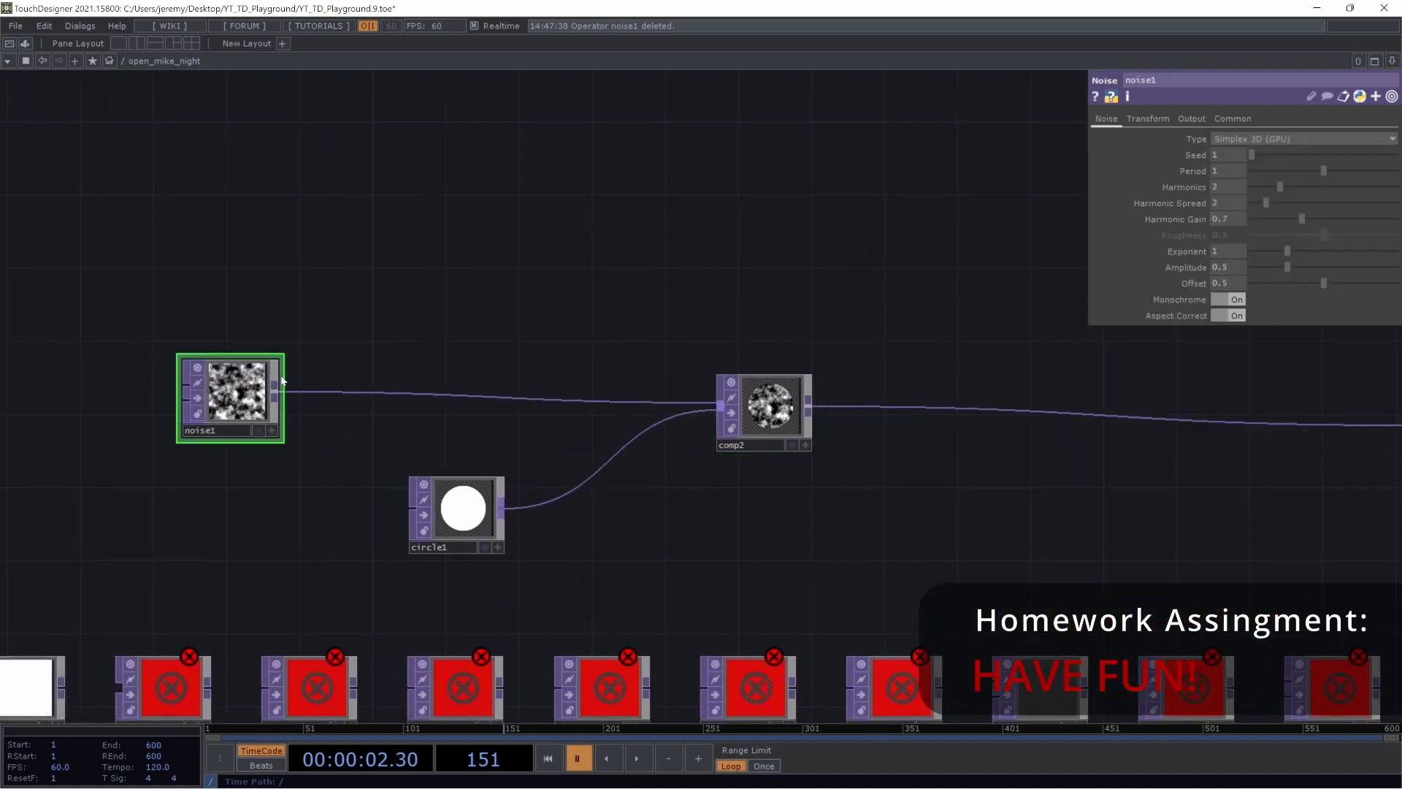
{"action": "left_click_drag", "start_coordinate": [1253, 155], "coordinate": [1298, 182]}
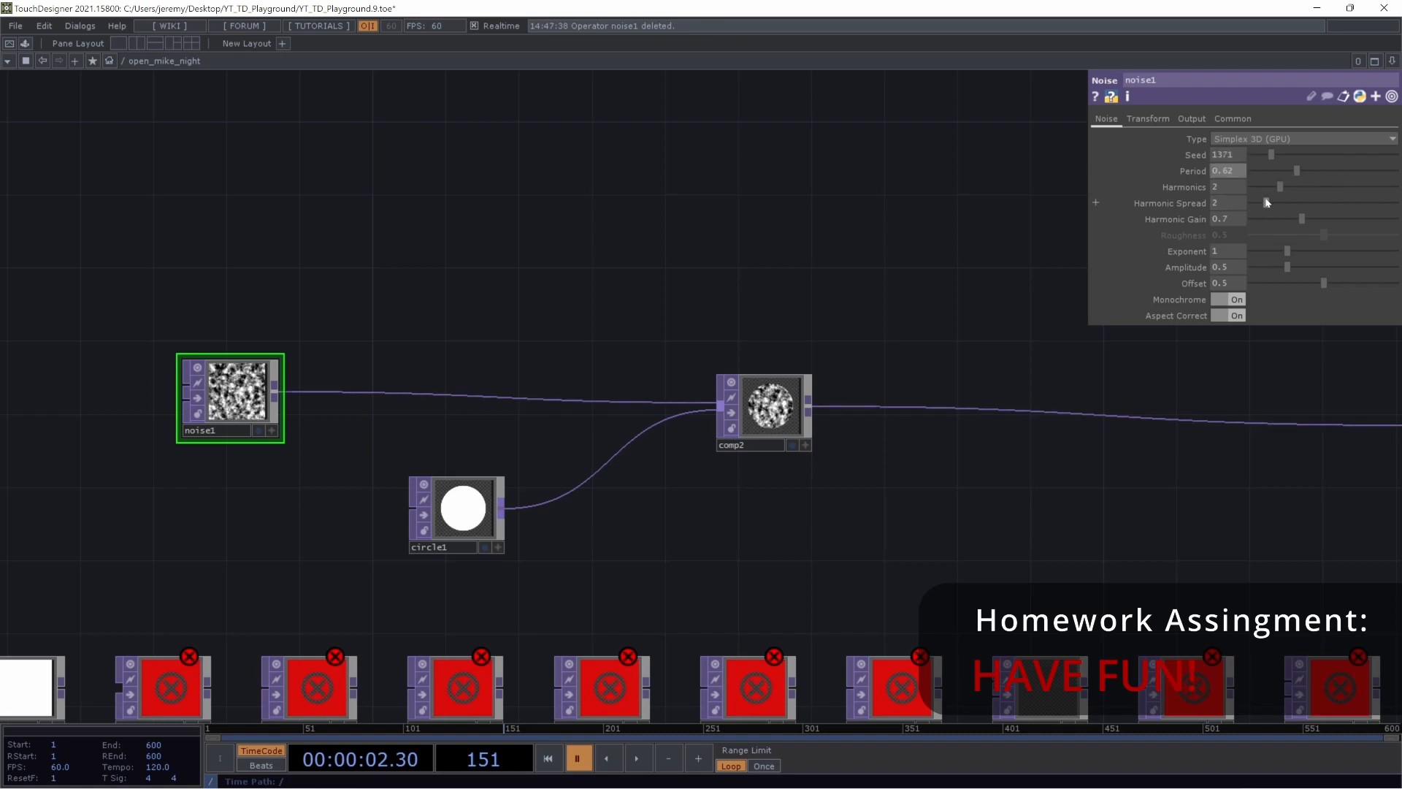
{"action": "left_click", "coordinate": [1280, 140]}
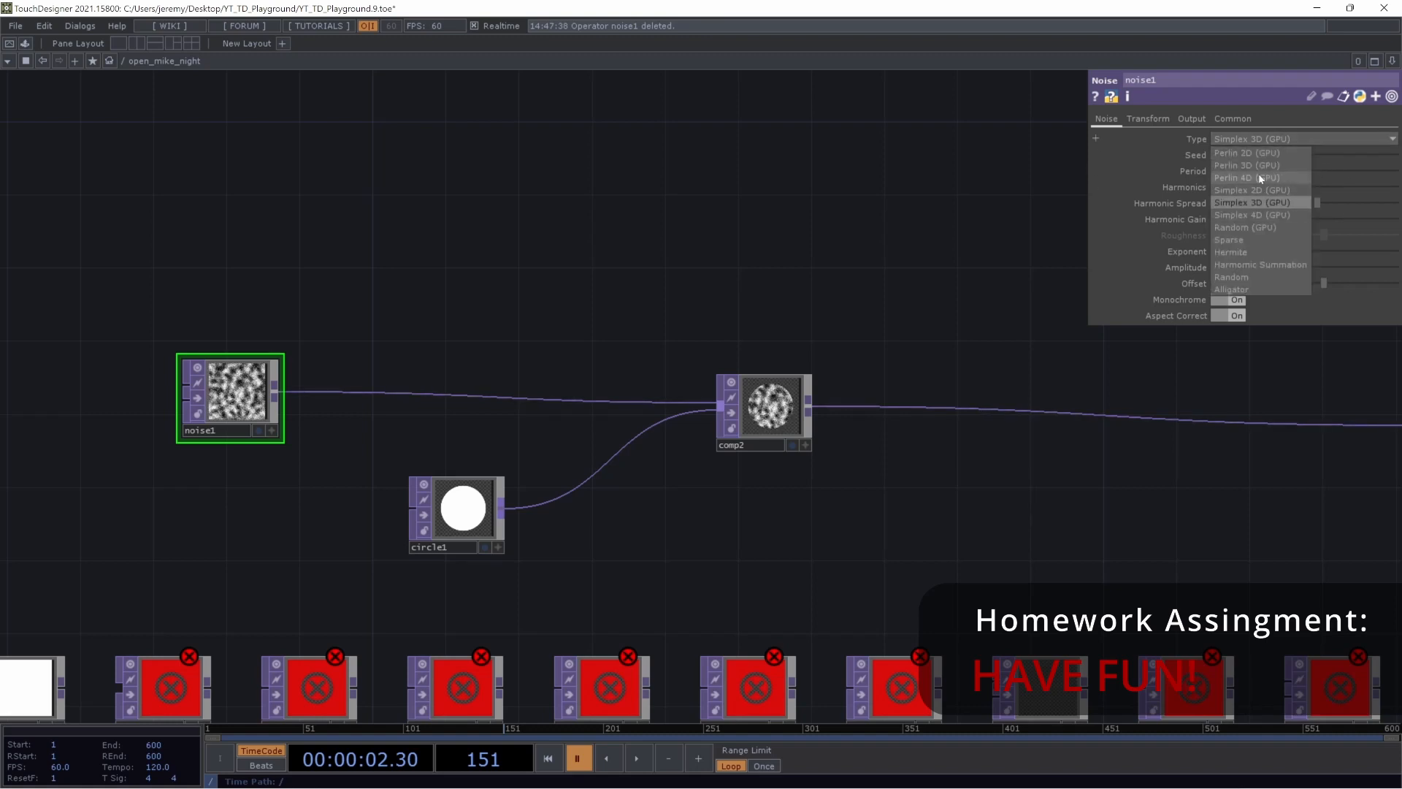
{"action": "left_click", "coordinate": [1246, 177]}
{"action": "left_click", "coordinate": [1231, 299]}
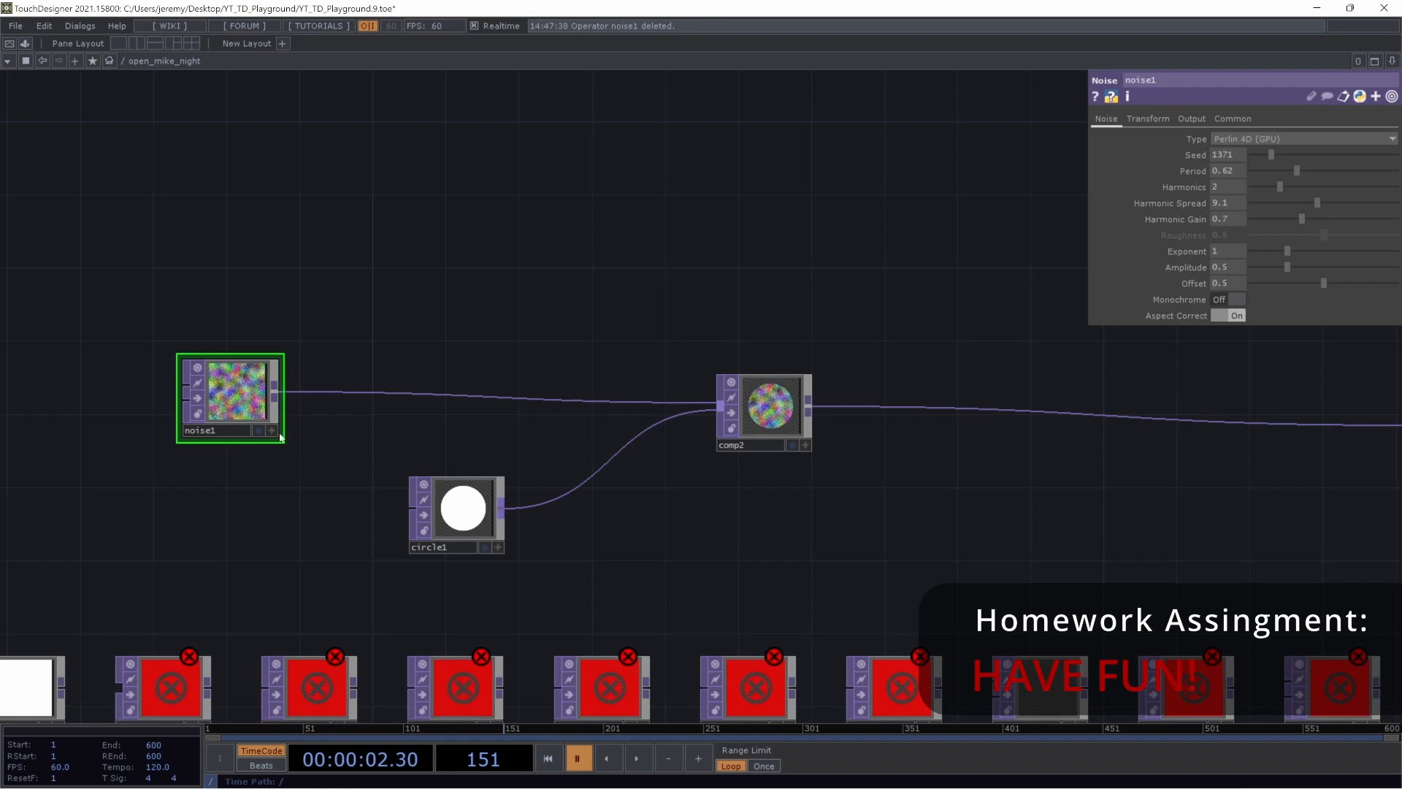
{"action": "scroll", "coordinate": [260, 389], "scroll_direction": "up", "scroll_amount": 4}
{"action": "scroll", "coordinate": [686, 447], "scroll_direction": "down", "scroll_amount": 1}
{"action": "left_click_drag", "start_coordinate": [1181, 593], "coordinate": [1109, 573]}
{"action": "scroll", "coordinate": [1109, 573], "scroll_direction": "up", "scroll_amount": 1}
{"action": "left_click_drag", "start_coordinate": [811, 560], "coordinate": [657, 571]}
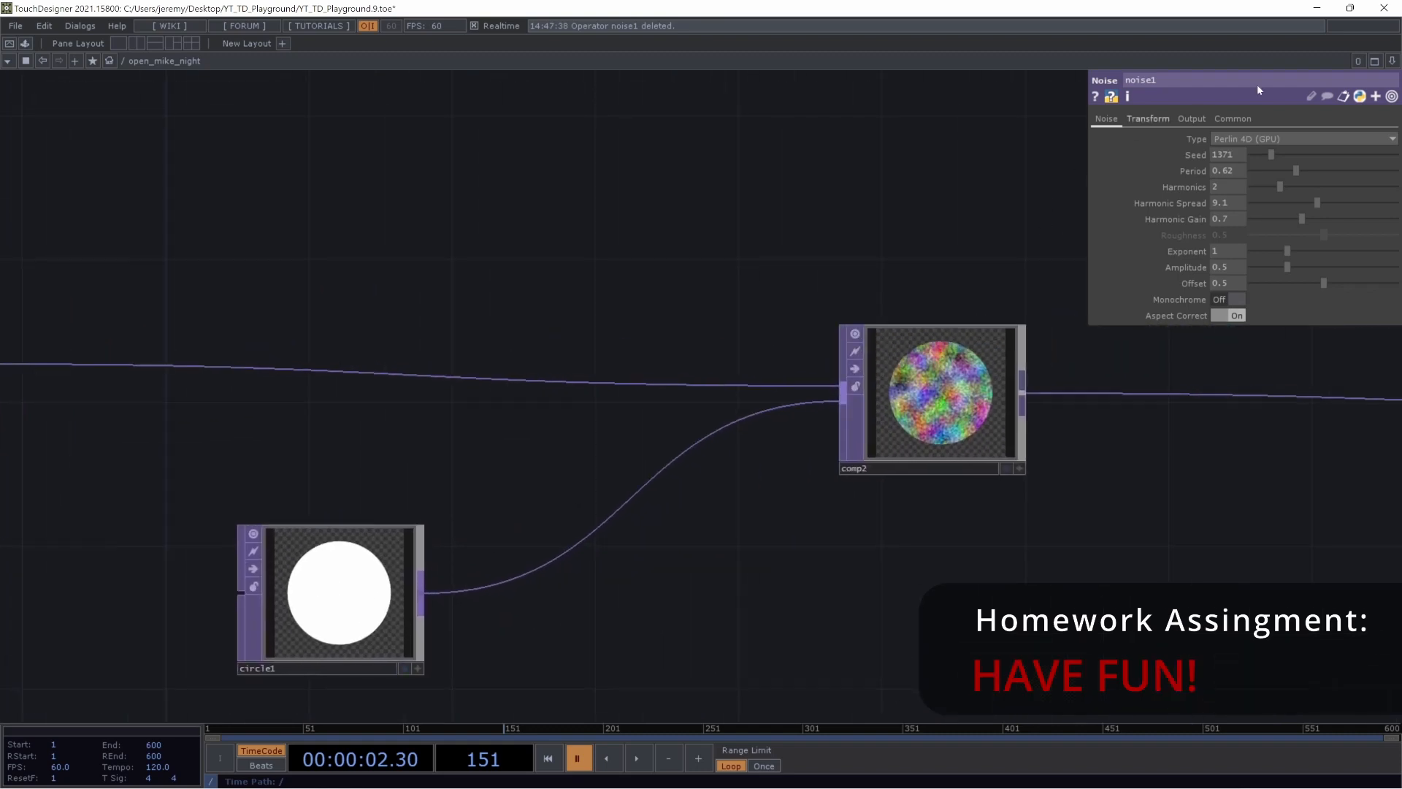
Adjust noise1's Translate value to shift its pattern, and display the operator's Common parameters
{"action": "left_click", "coordinate": [1156, 120]}
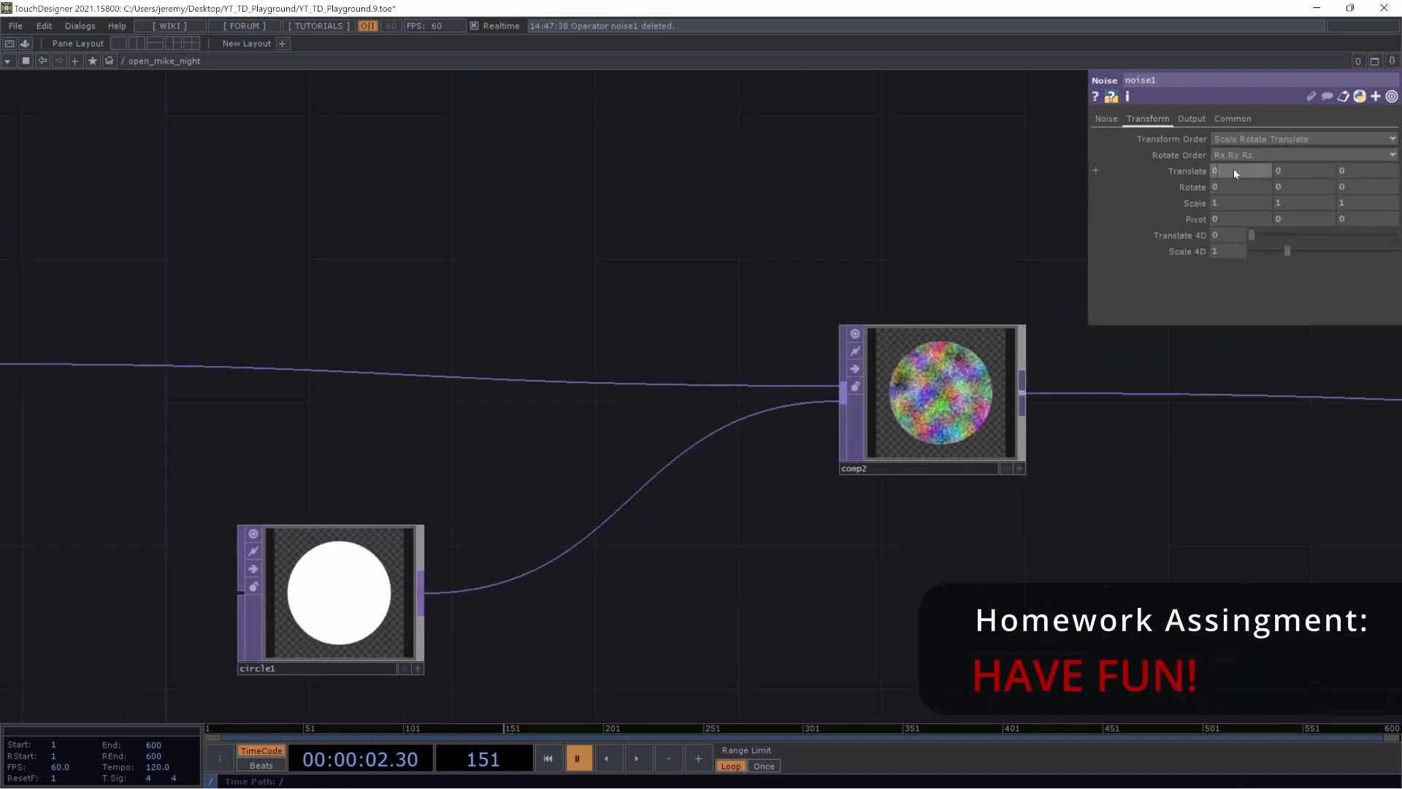
{"action": "mouse_move", "coordinate": [1238, 137]}
{"action": "middle_mouse_down"}
{"action": "mouse_move", "coordinate": [1299, 138]}
{"action": "mouse_move", "coordinate": [1241, 138]}
{"action": "middle_mouse_up"}
{"action": "left_click", "coordinate": [1246, 122]}
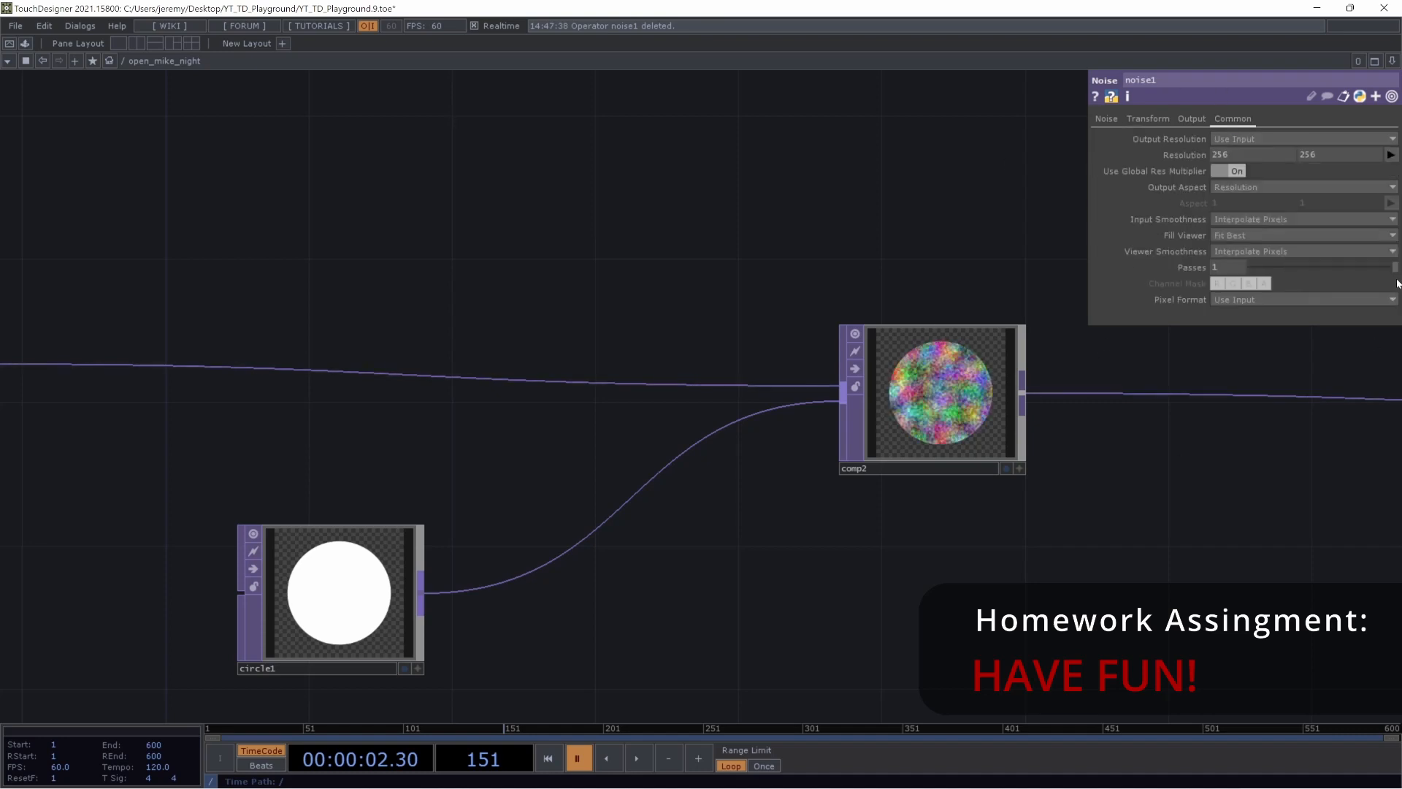
{"action": "scroll", "coordinate": [1078, 404], "scroll_direction": "down", "scroll_amount": 2}
Reposition circle1 so that it sits directly below noise1, away from comp2
{"action": "key", "text": "h"}
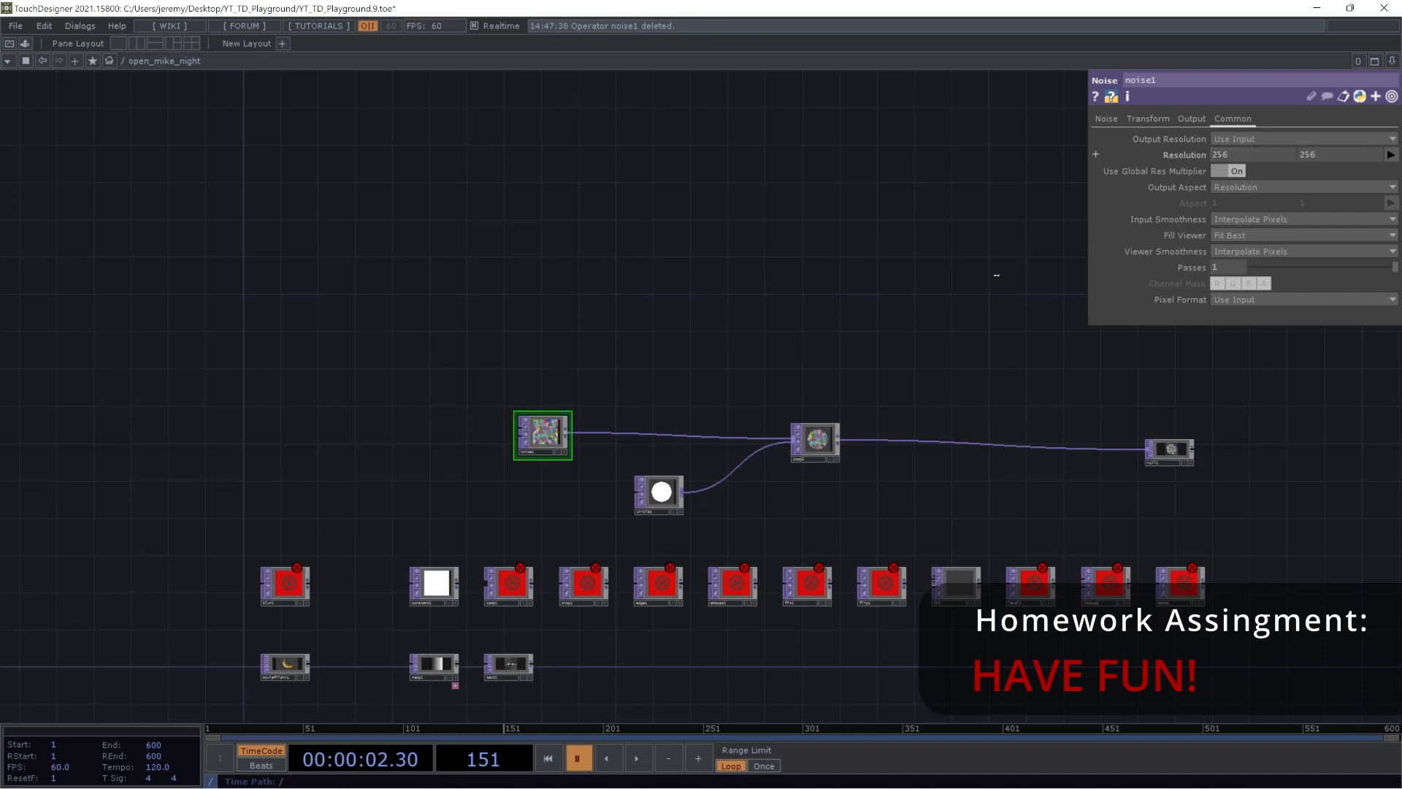
{"action": "left_click_drag", "start_coordinate": [959, 429], "coordinate": [860, 299]}
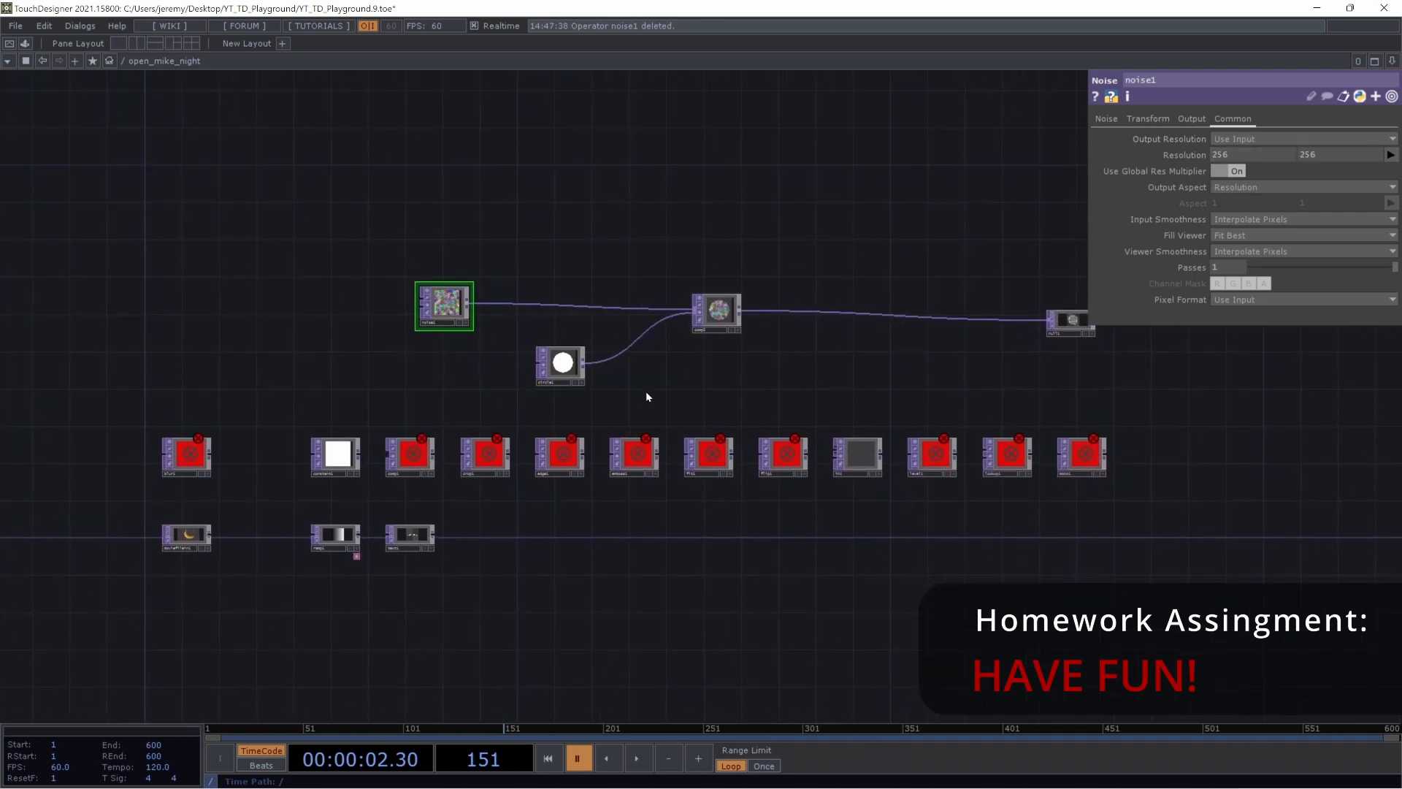
{"action": "left_click_drag", "start_coordinate": [645, 397], "coordinate": [545, 403]}
{"action": "left_click_drag", "start_coordinate": [454, 374], "coordinate": [562, 326]}
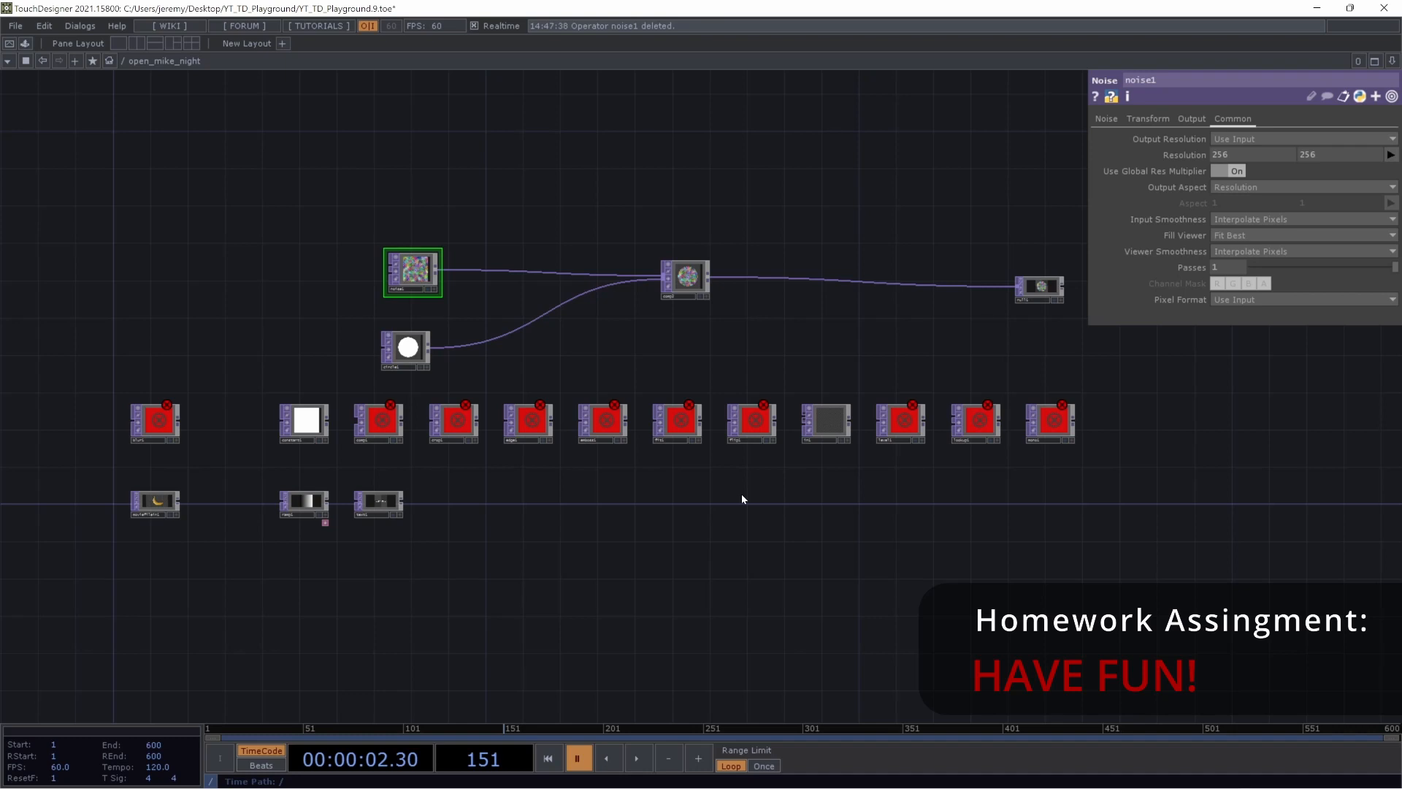
Examine the finished network and the composited image in null1's viewer
{"action": "left_click_drag", "start_coordinate": [575, 468], "coordinate": [455, 470]}
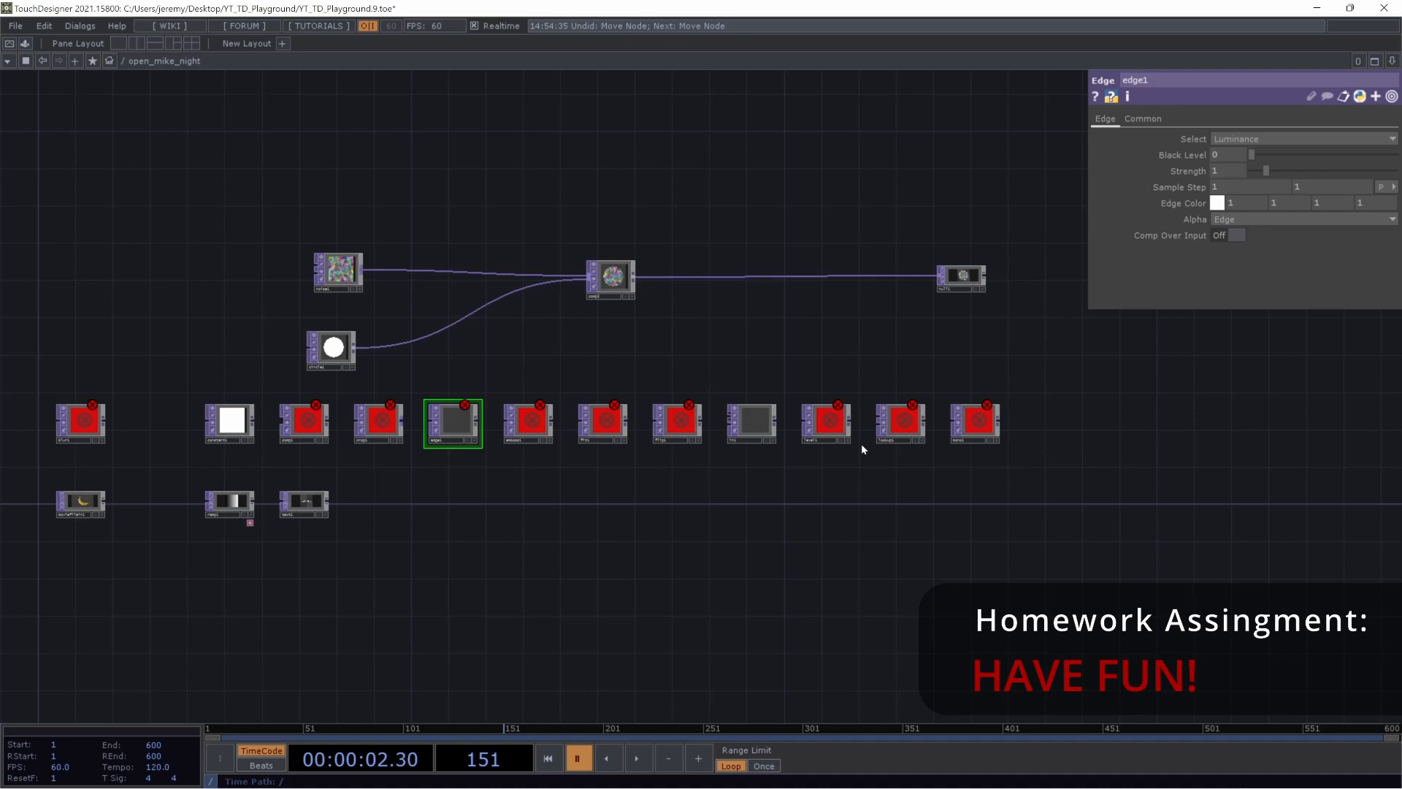
{"action": "left_click_drag", "start_coordinate": [418, 355], "coordinate": [249, 390]}
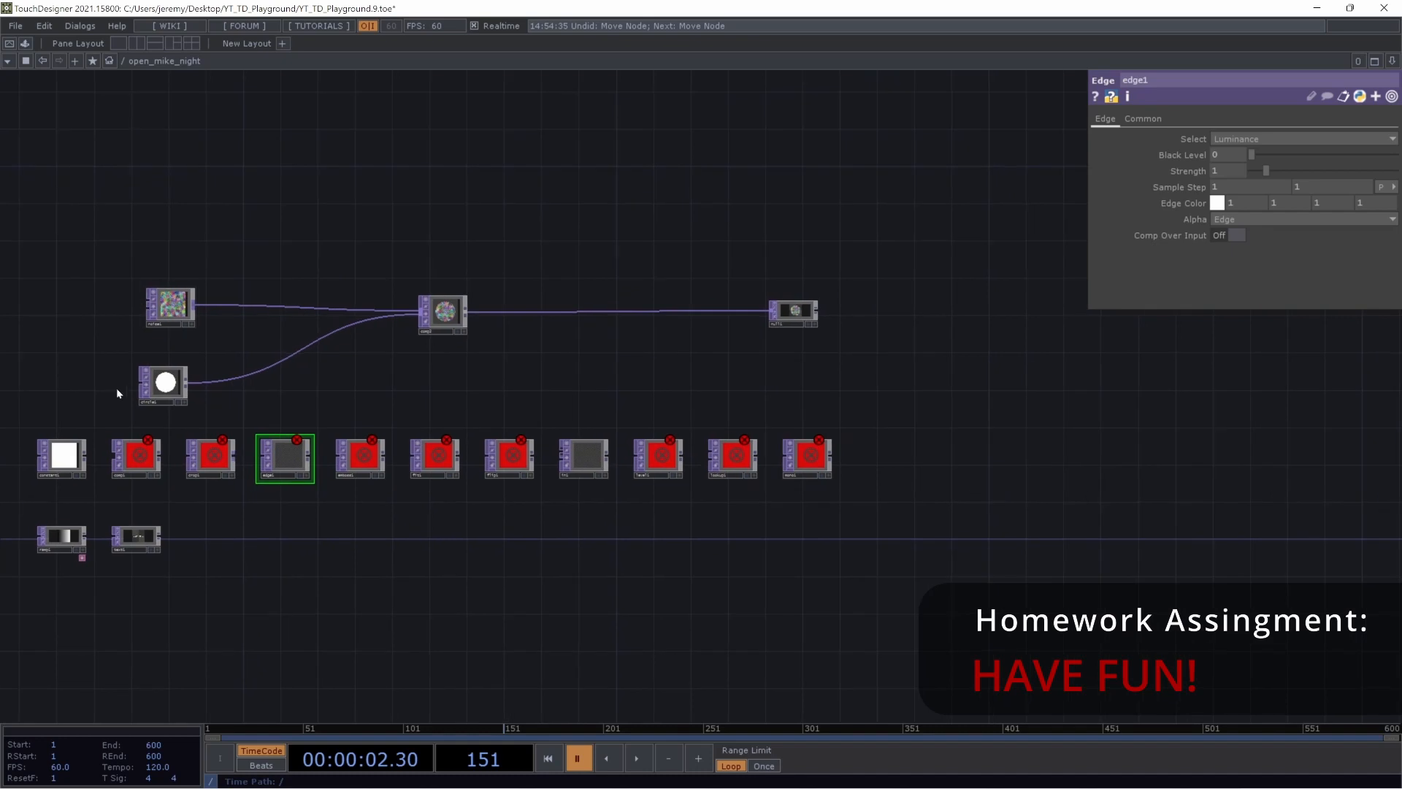
{"action": "left_click_drag", "start_coordinate": [846, 298], "coordinate": [679, 318]}
{"action": "scroll", "coordinate": [633, 343], "scroll_direction": "up", "scroll_amount": 10}
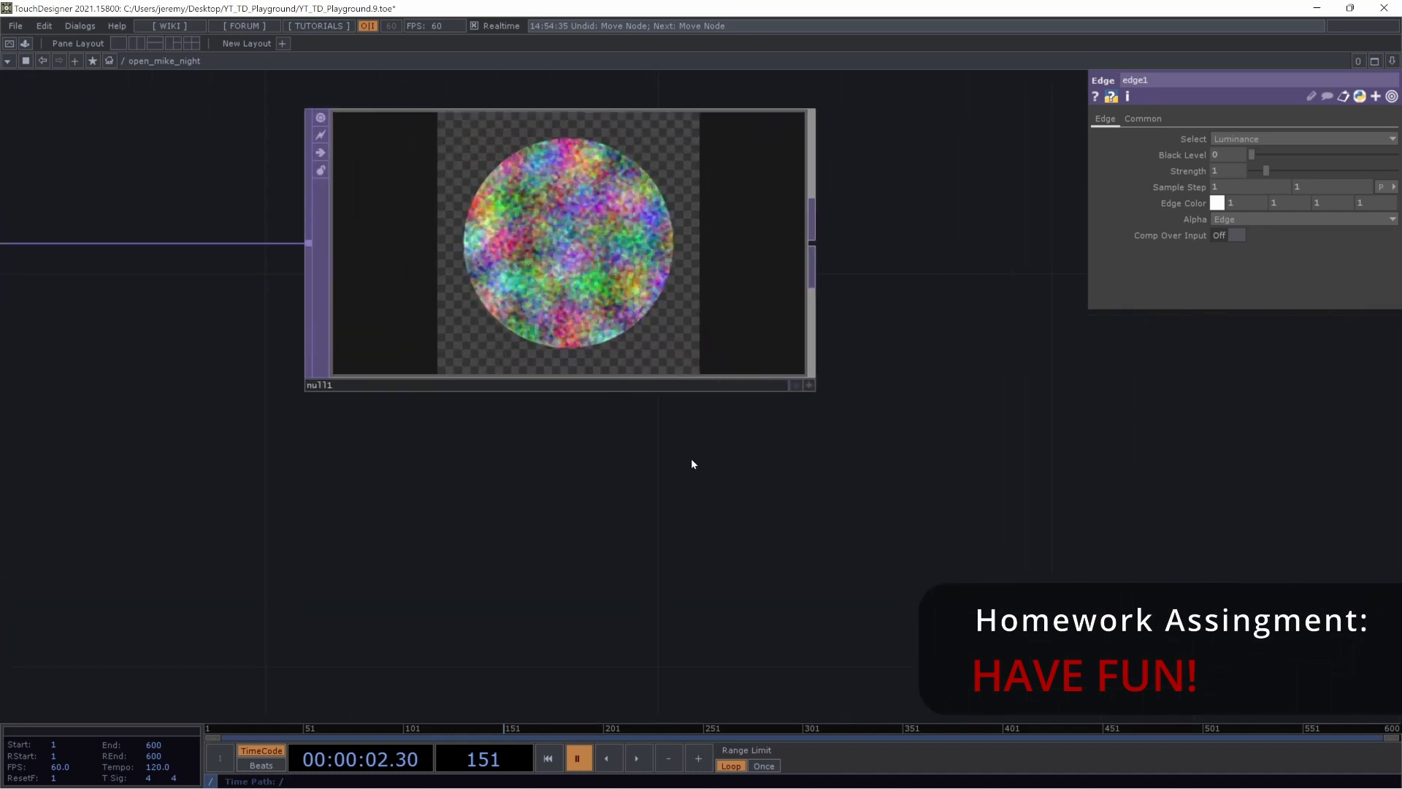
{"action": "left_click_drag", "start_coordinate": [691, 458], "coordinate": [905, 555]}
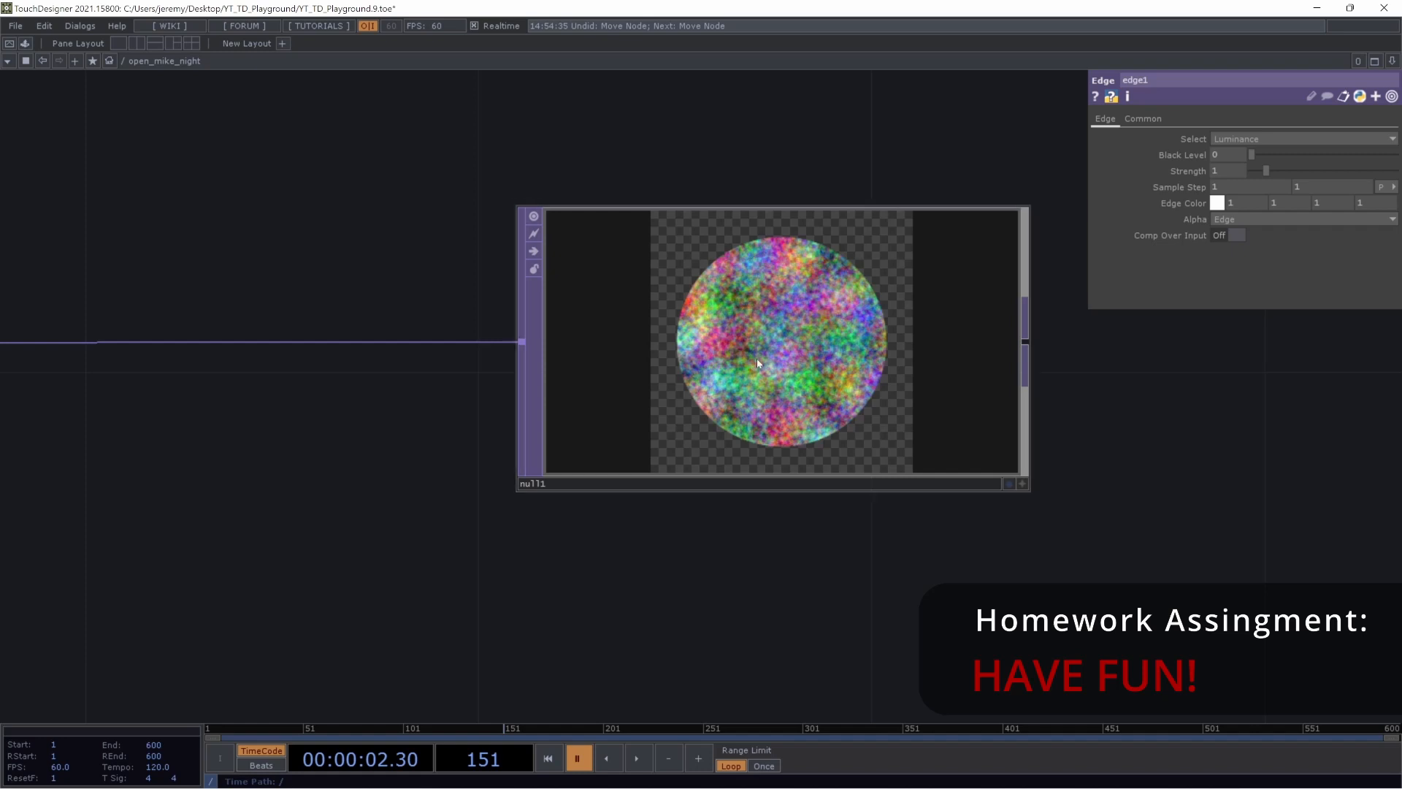
{"action": "scroll", "coordinate": [792, 581], "scroll_direction": "down", "scroll_amount": 4}
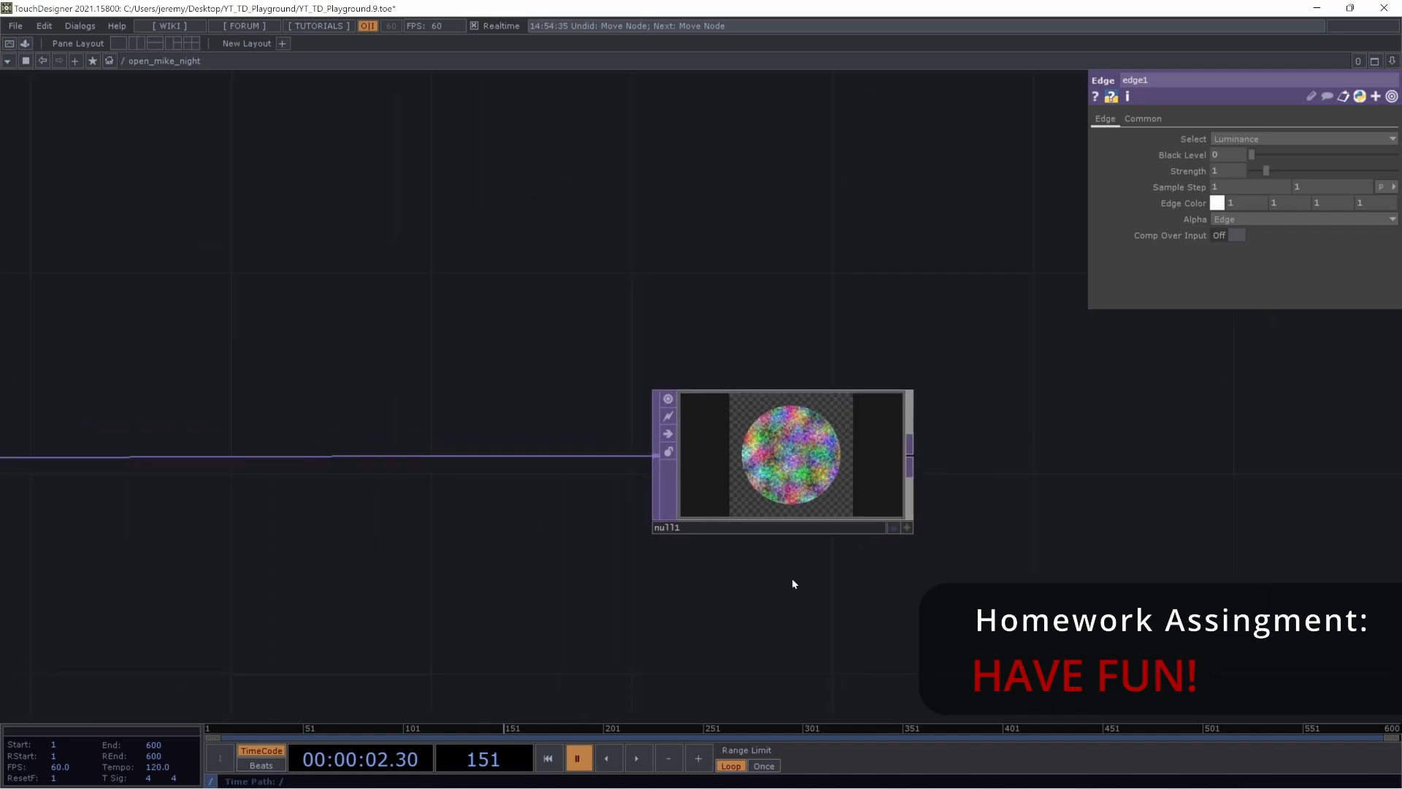
{"action": "left_click_drag", "start_coordinate": [1053, 522], "coordinate": [907, 421]}
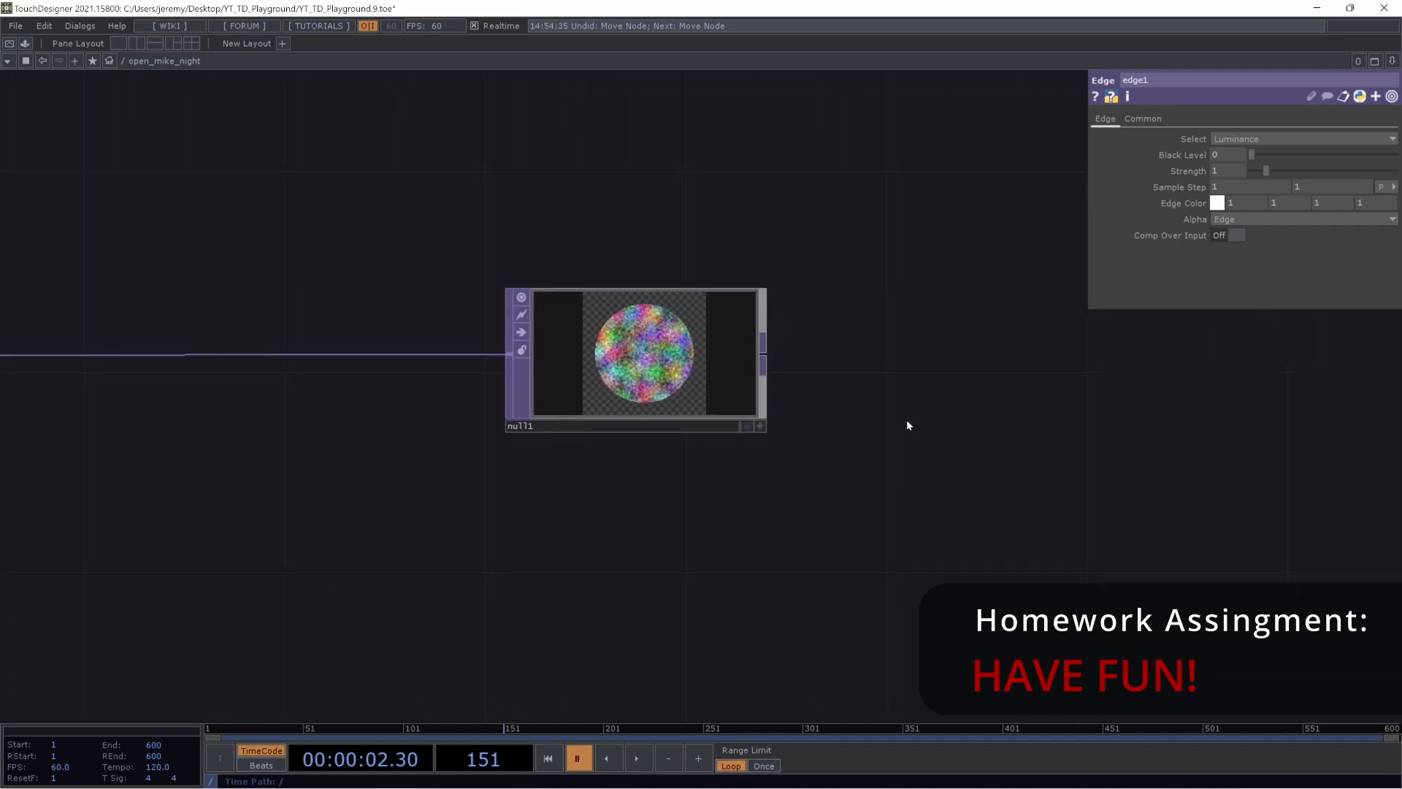
{"action": "scroll", "coordinate": [906, 421], "scroll_direction": "down", "scroll_amount": 8}
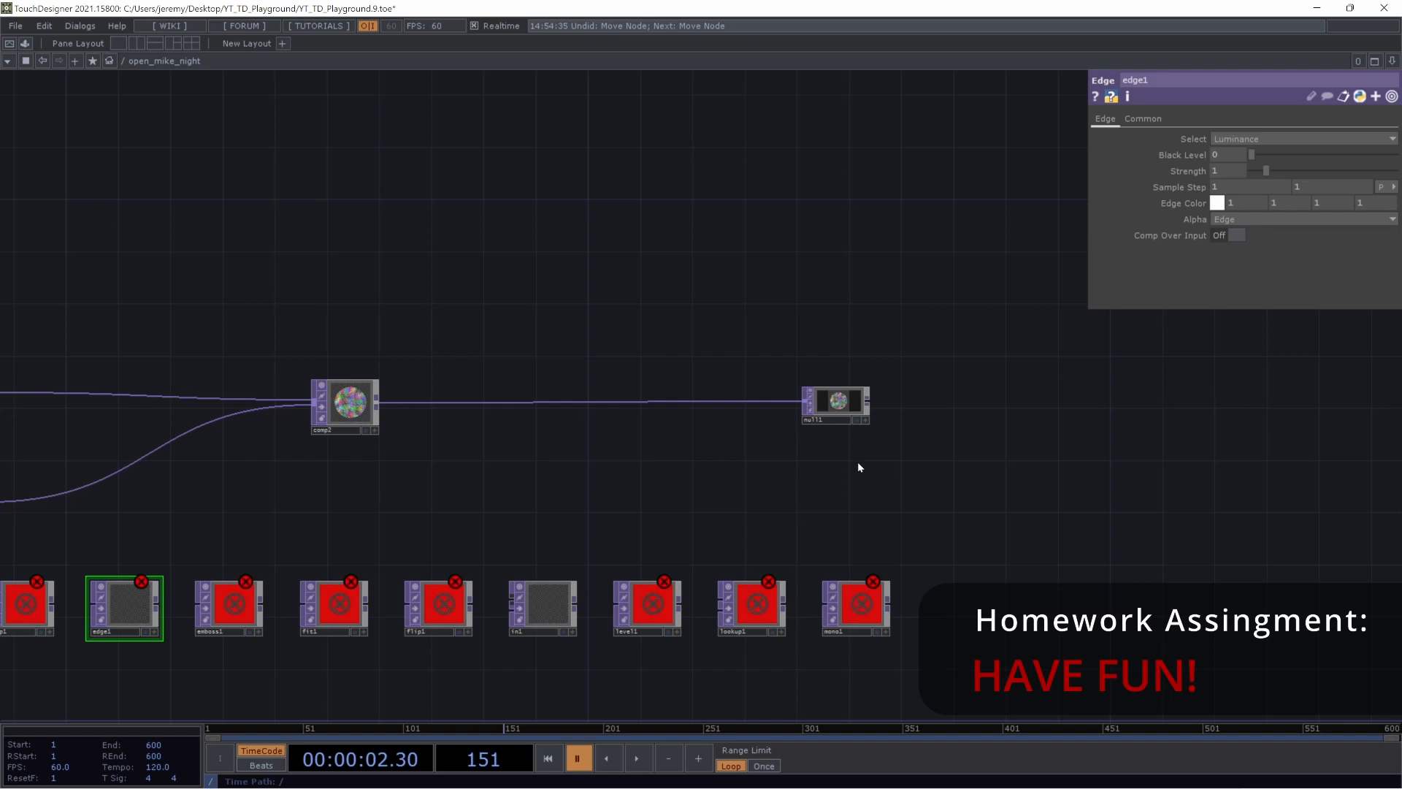
{"action": "scroll", "coordinate": [857, 462], "scroll_direction": "up", "scroll_amount": 8}
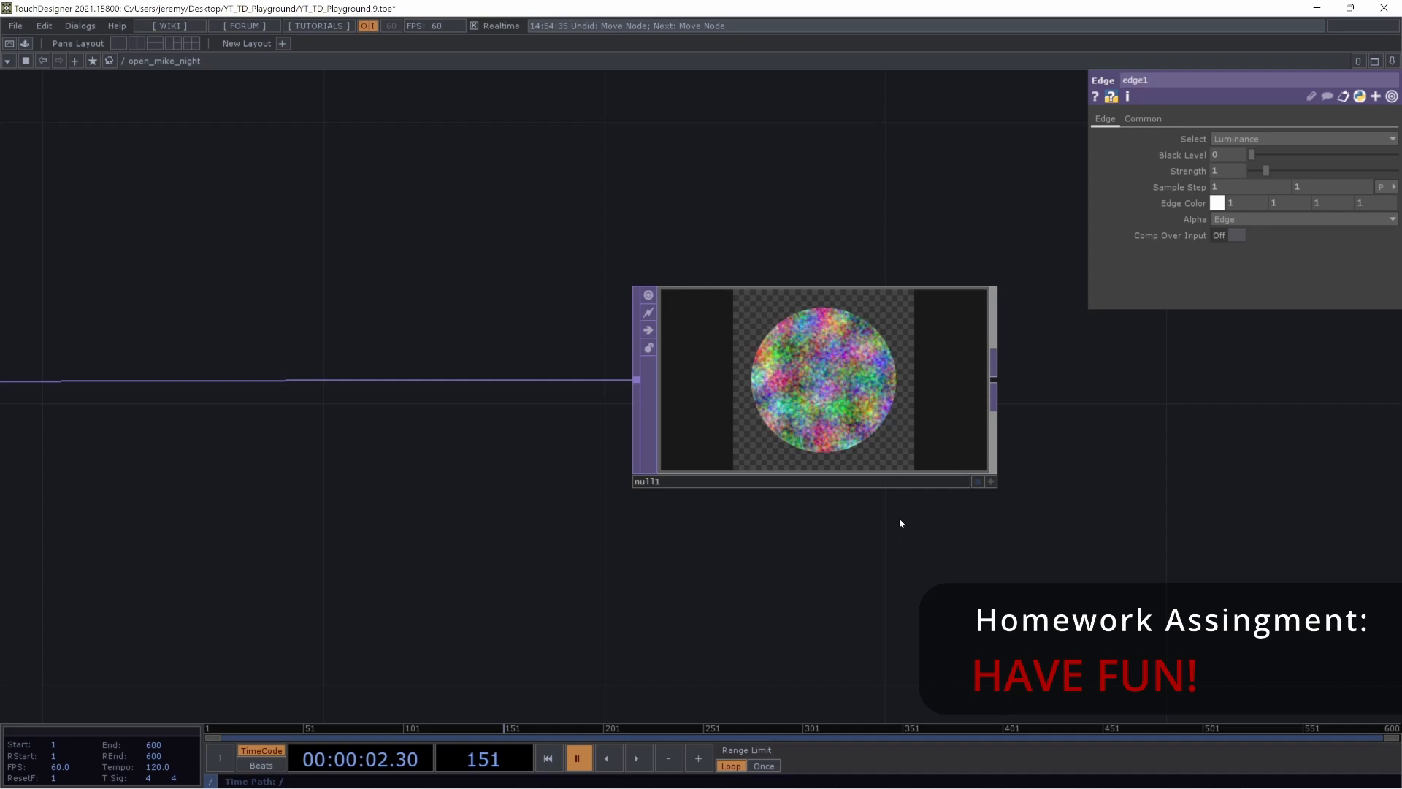
Move null1 much closer to comp2 and line it up level with comp2's output
{"action": "scroll", "coordinate": [899, 520], "scroll_direction": "down", "scroll_amount": 5}
{"action": "left_click_drag", "start_coordinate": [515, 524], "coordinate": [643, 435]}
{"action": "scroll", "coordinate": [621, 425], "scroll_direction": "down", "scroll_amount": 3}
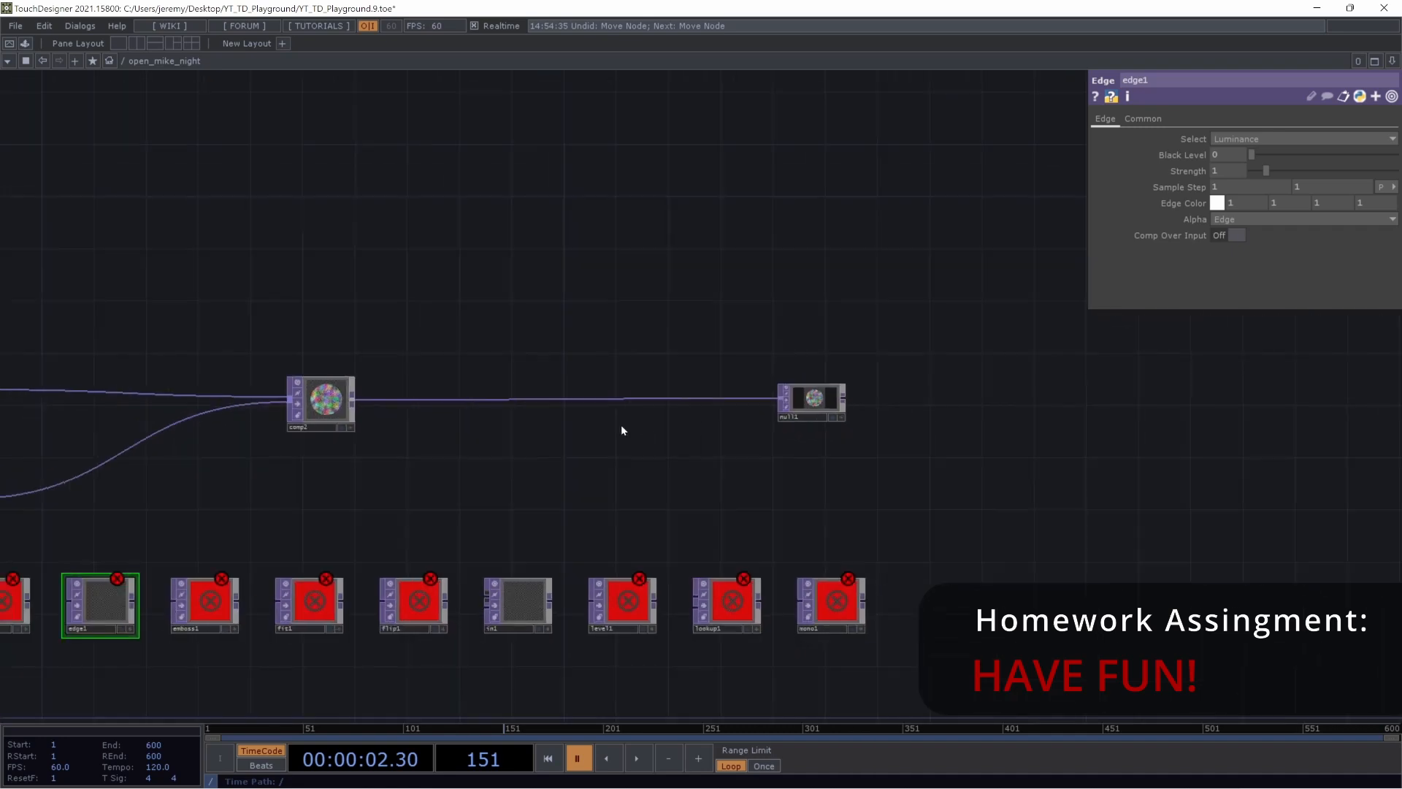
{"action": "left_click_drag", "start_coordinate": [550, 405], "coordinate": [477, 406]}
{"action": "left_click_drag", "start_coordinate": [534, 462], "coordinate": [638, 400]}
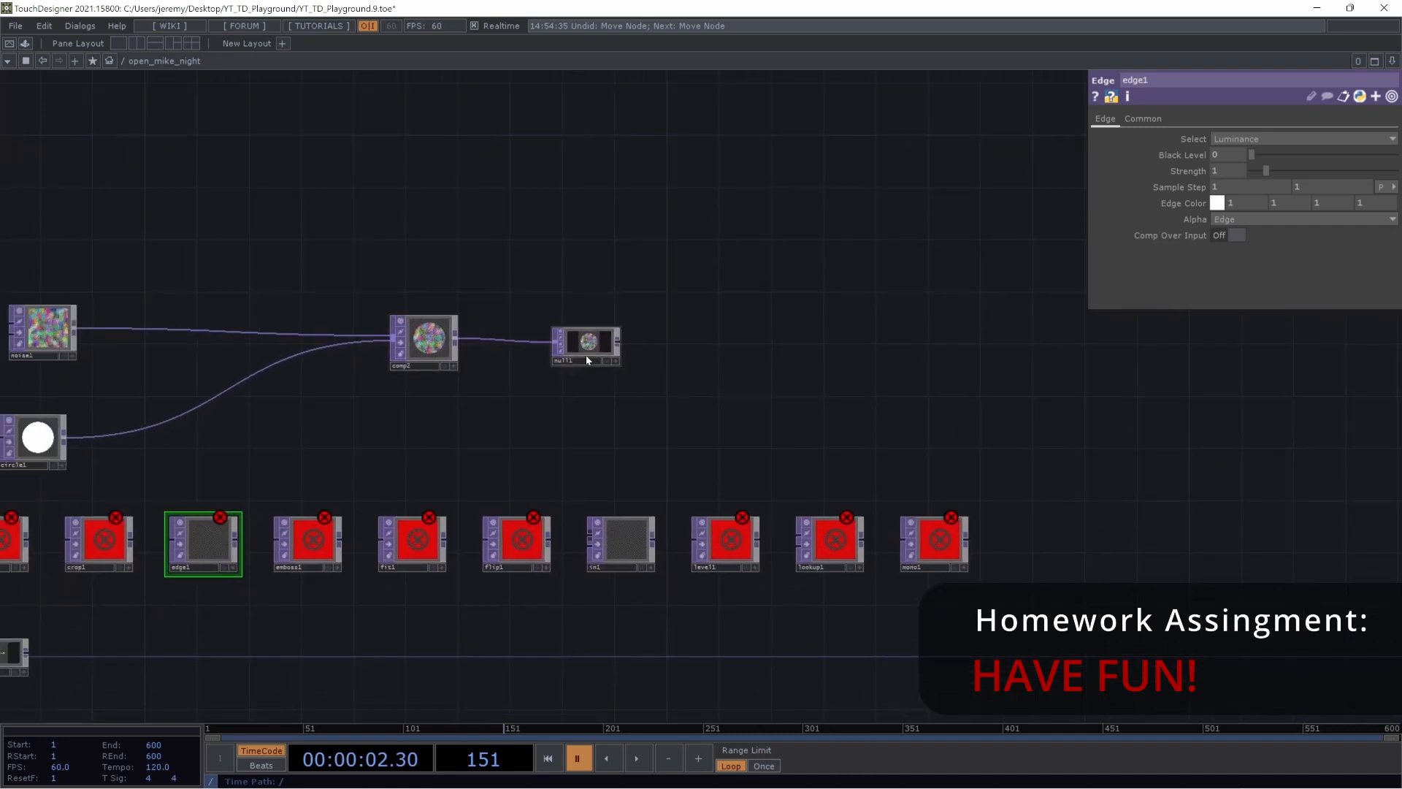
{"action": "left_click_drag", "start_coordinate": [585, 354], "coordinate": [726, 338]}
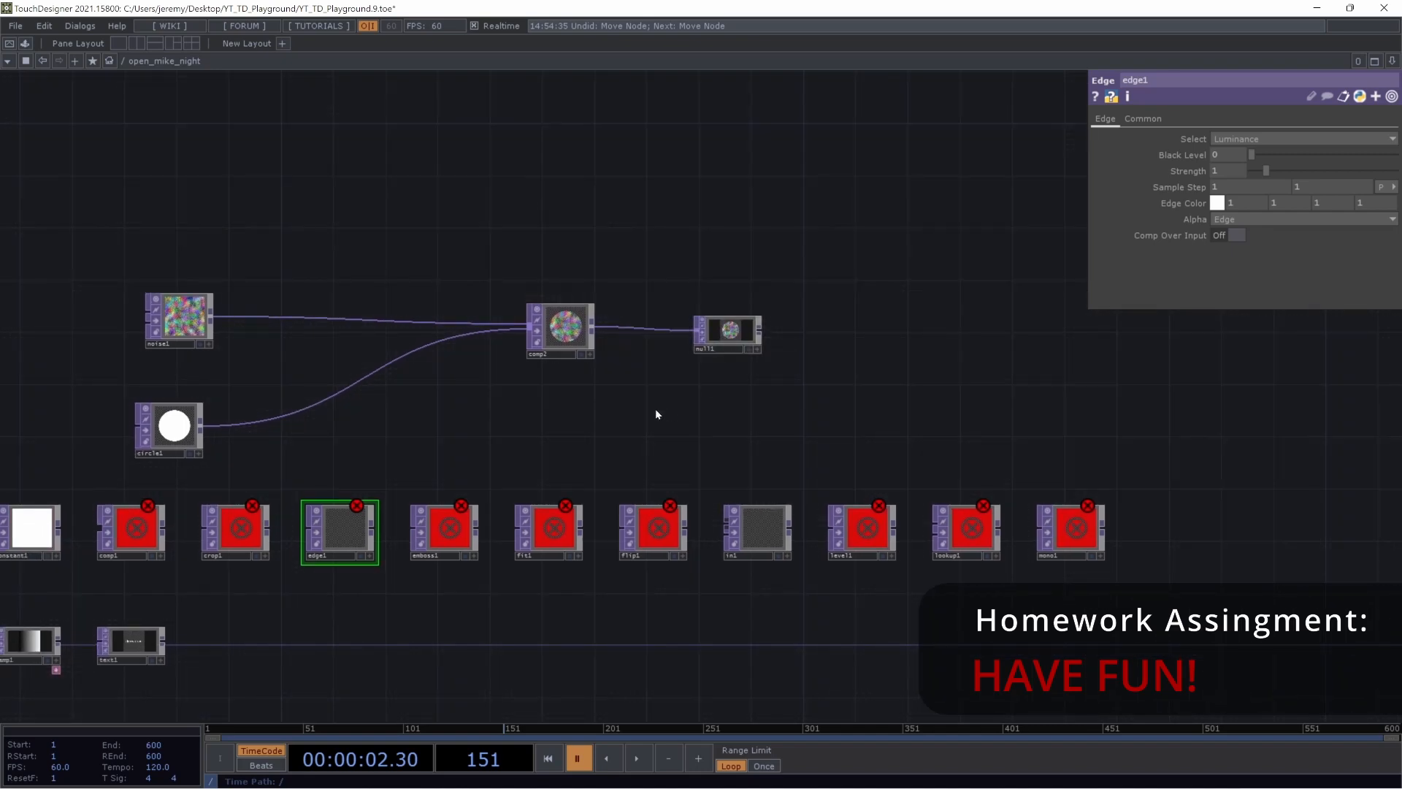
{"action": "left_click_drag", "start_coordinate": [655, 409], "coordinate": [806, 368]}
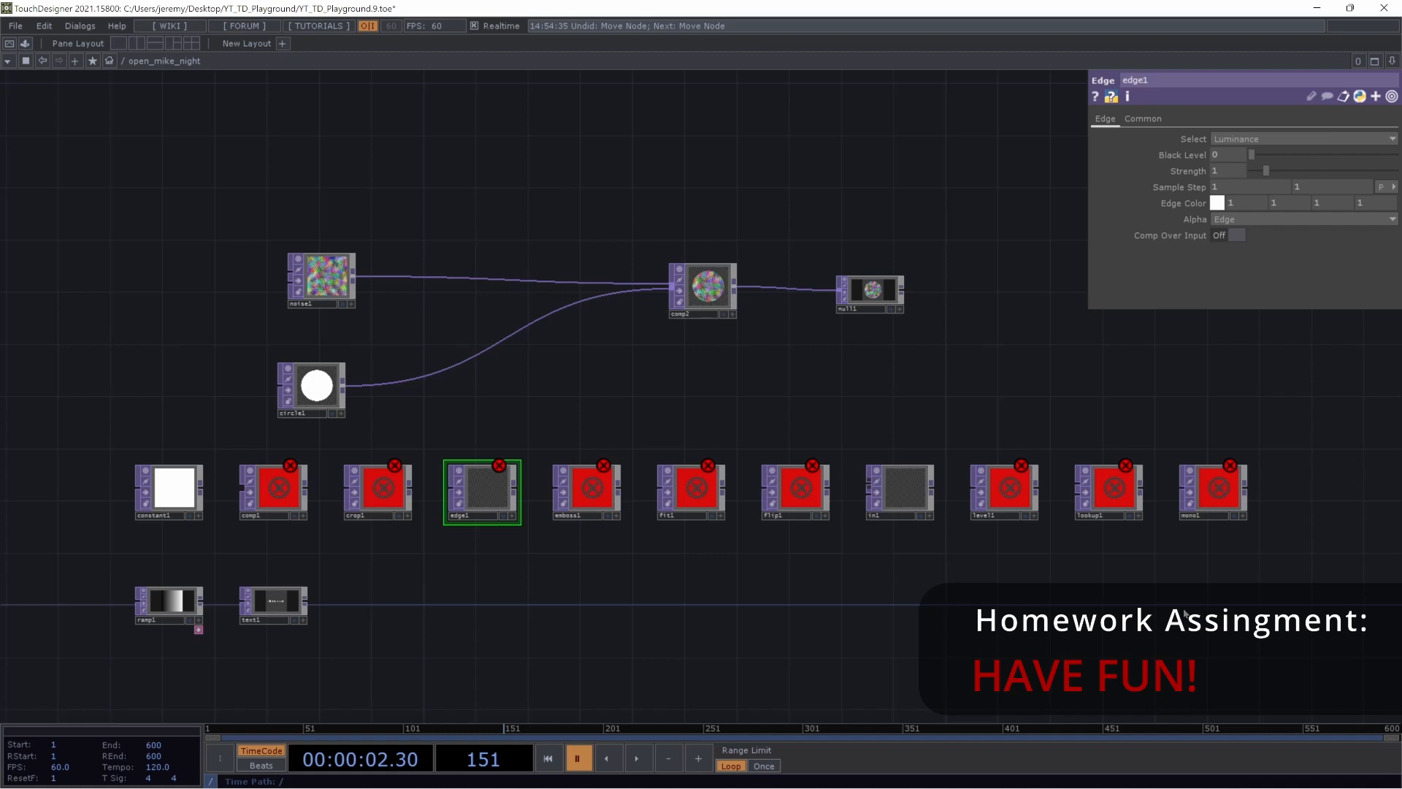
{"action": "left_click_drag", "start_coordinate": [876, 310], "coordinate": [892, 304]}
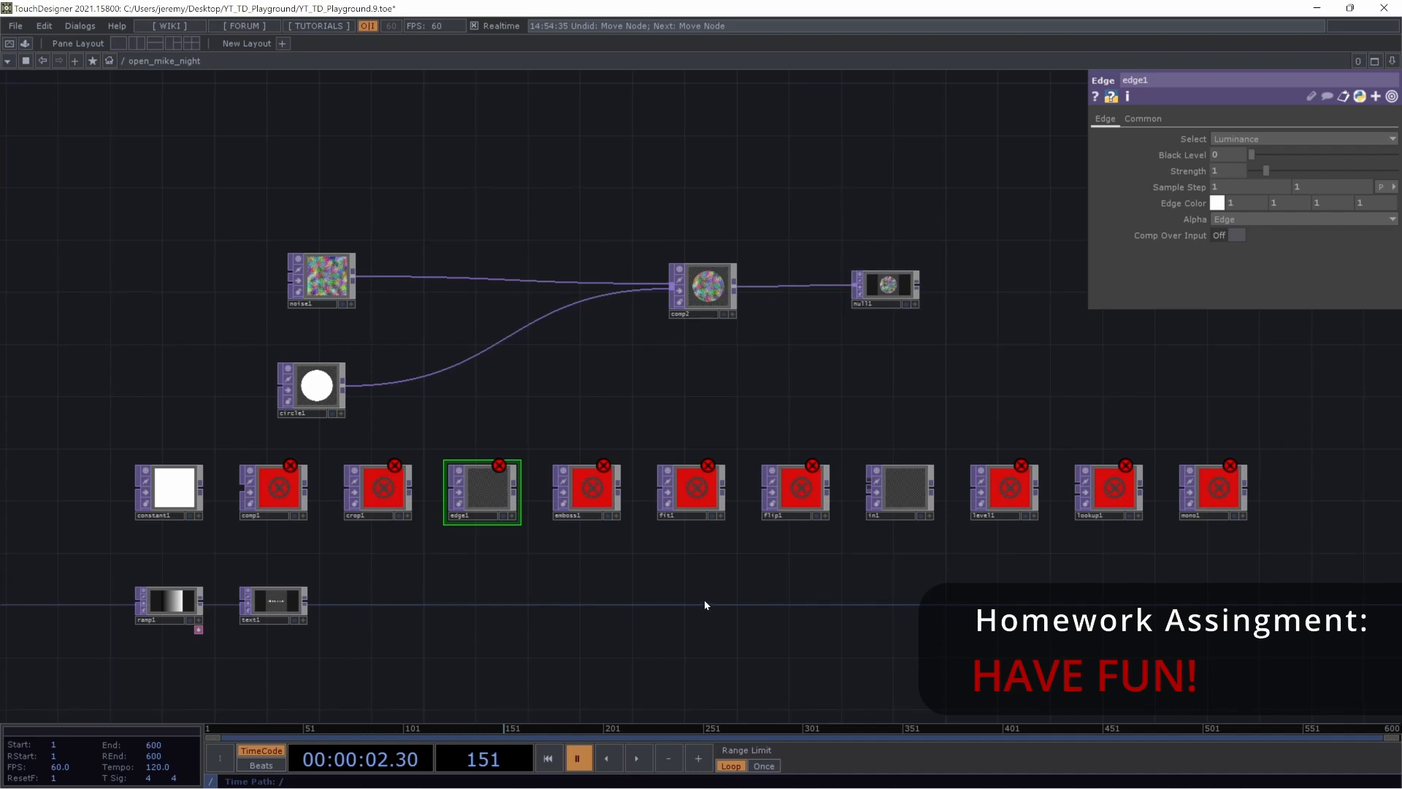
Compact the unused operators into two rows, with in1, level1, lookup1 and mono1 after text1, blur1 beside constant1, and moviefilein1 beside ramp1
{"action": "scroll", "coordinate": [694, 572], "scroll_direction": "down", "scroll_amount": 3}
{"action": "left_click_drag", "start_coordinate": [694, 573], "coordinate": [1017, 549]}
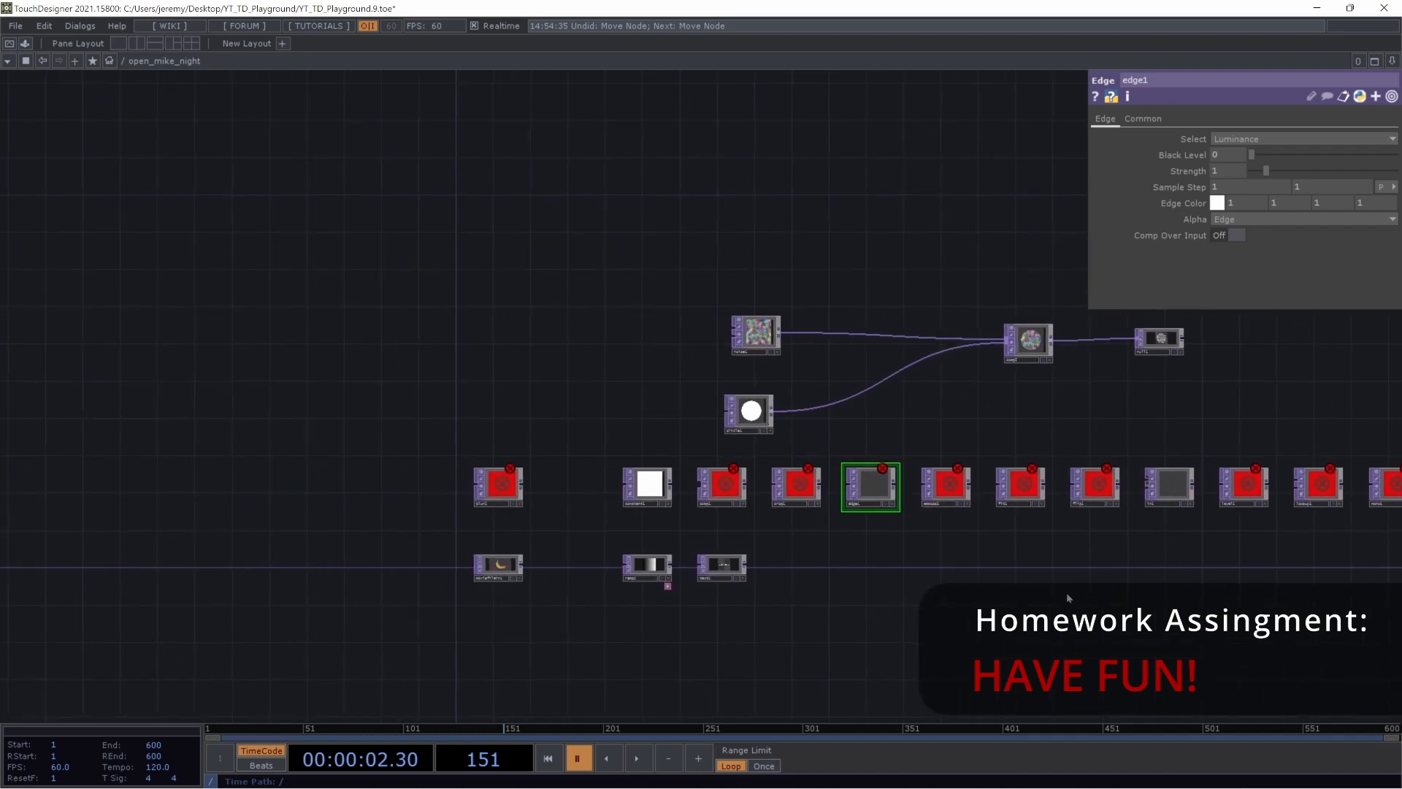
{"action": "left_click_drag", "start_coordinate": [771, 523], "coordinate": [471, 471]}
{"action": "left_click_drag", "start_coordinate": [878, 400], "coordinate": [504, 518]}
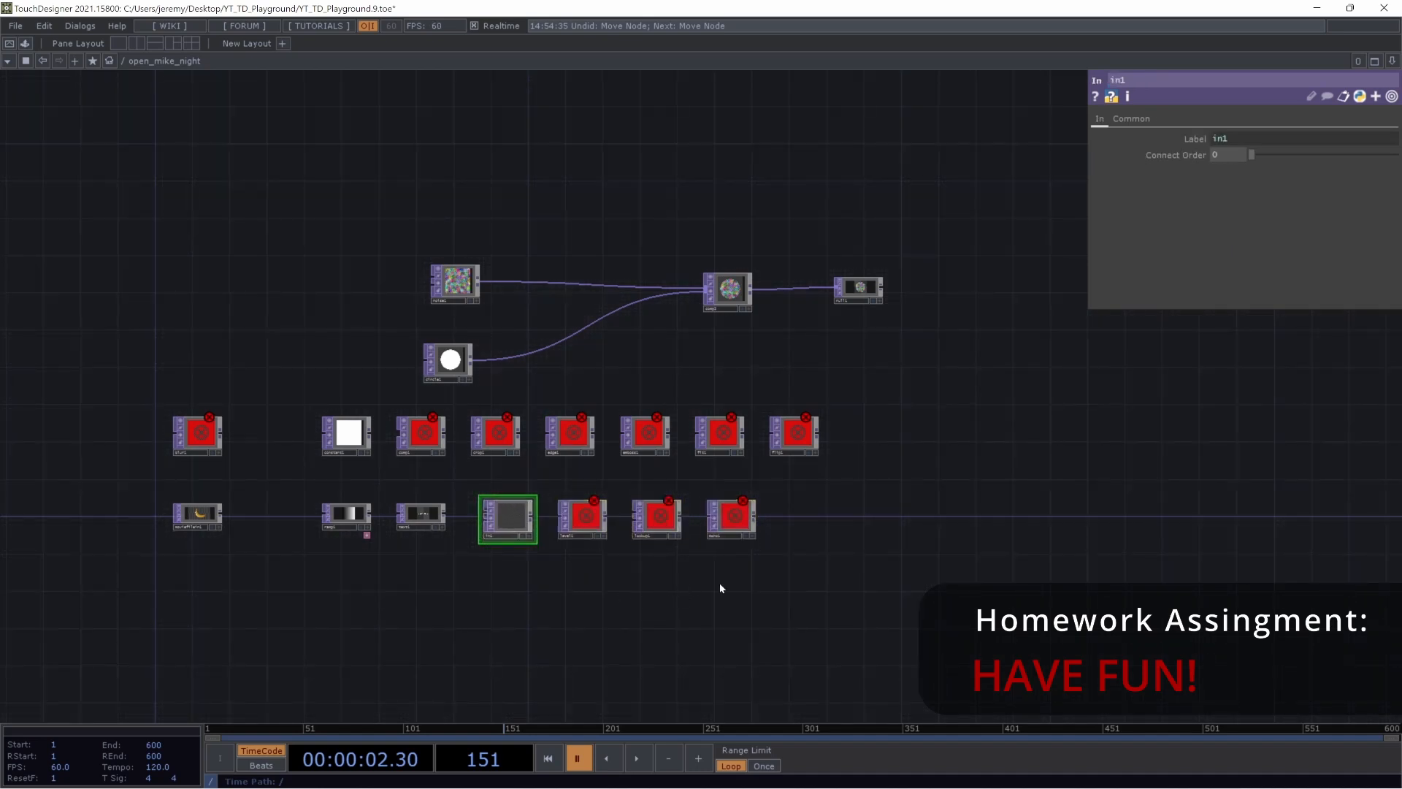
{"action": "left_click_drag", "start_coordinate": [187, 509], "coordinate": [274, 510]}
{"action": "left_click_drag", "start_coordinate": [204, 426], "coordinate": [294, 430]}
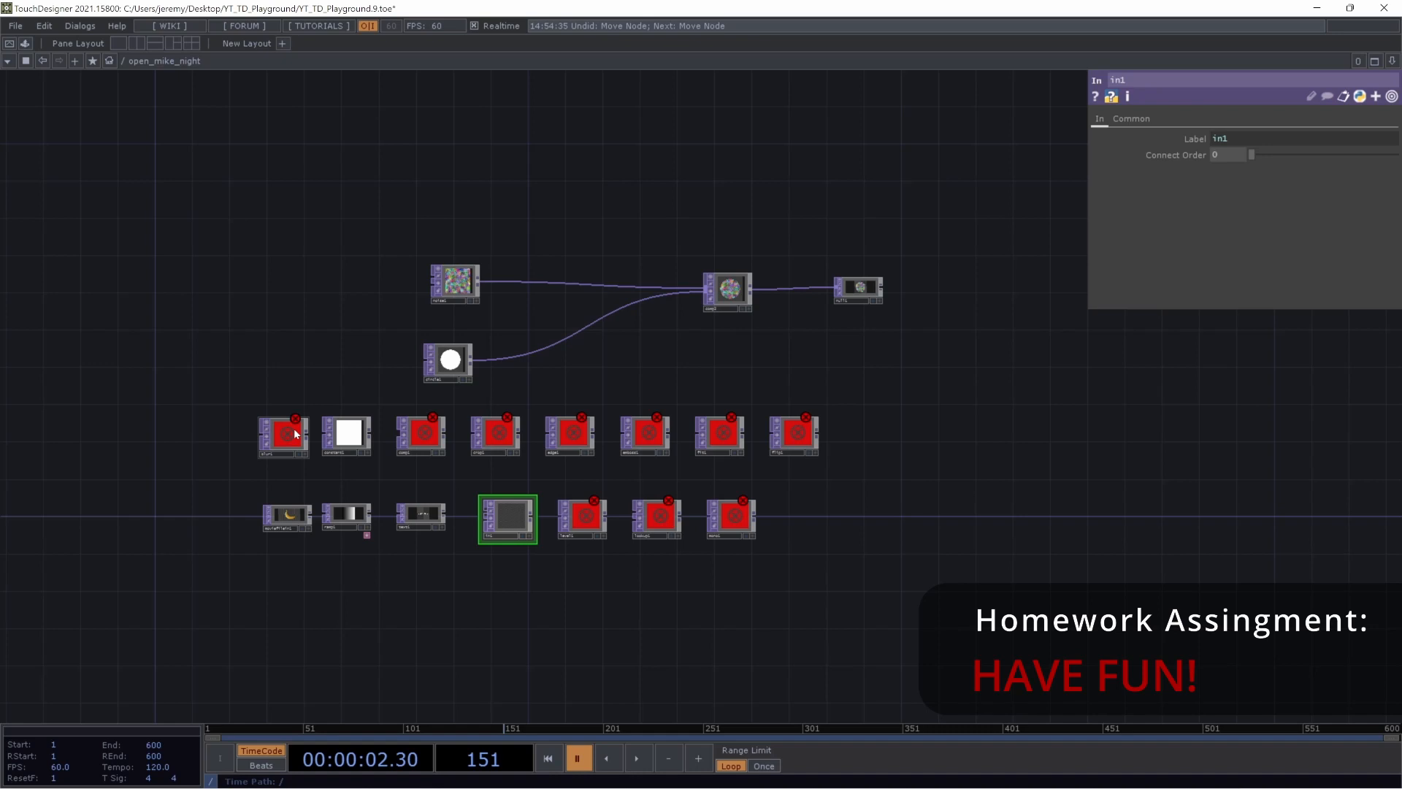
Shift noise1, circle1, comp2 and null1 together so that noise1 sits above blur1, and deselect the group
{"action": "scroll", "coordinate": [644, 380], "scroll_direction": "down", "scroll_amount": 4}
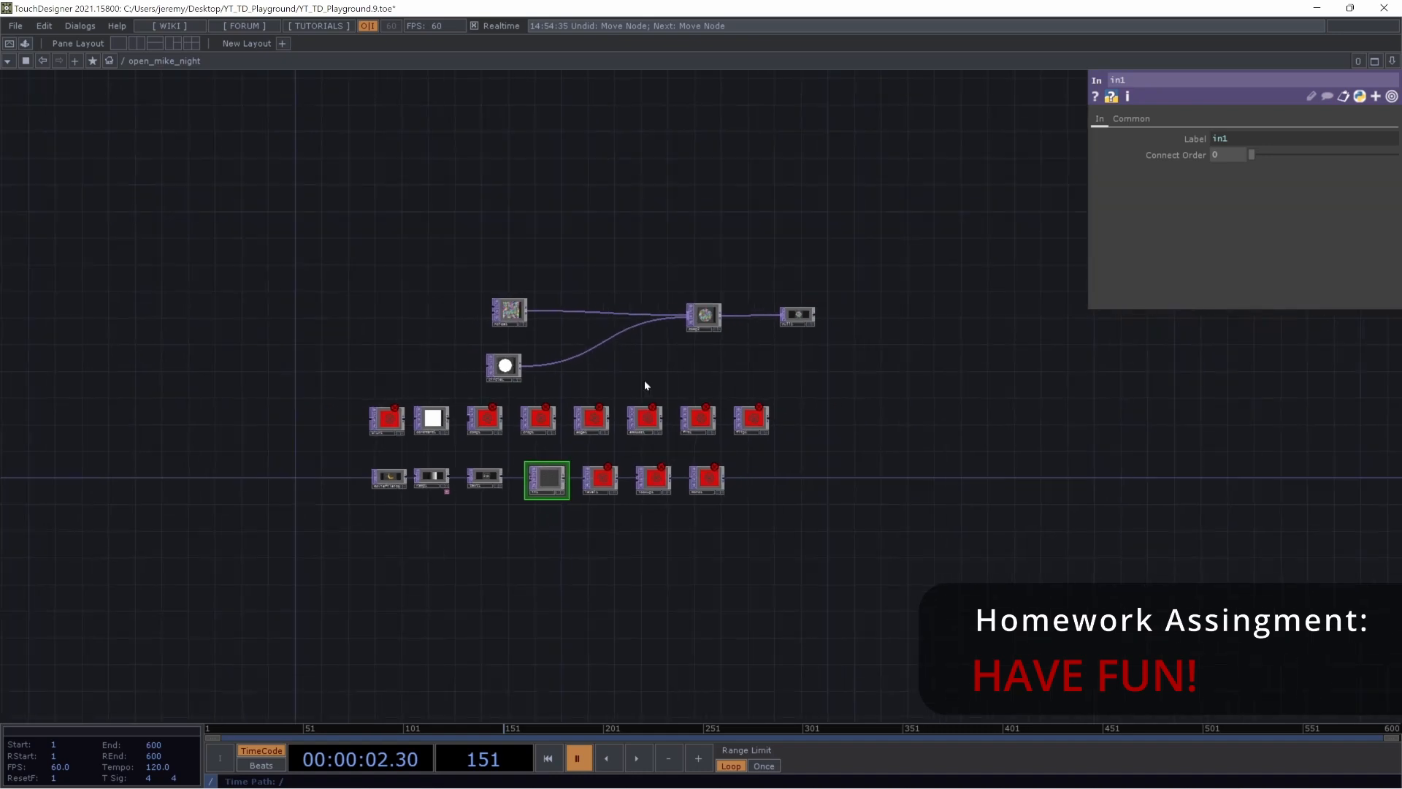
{"action": "left_click_drag", "start_coordinate": [972, 363], "coordinate": [530, 287]}
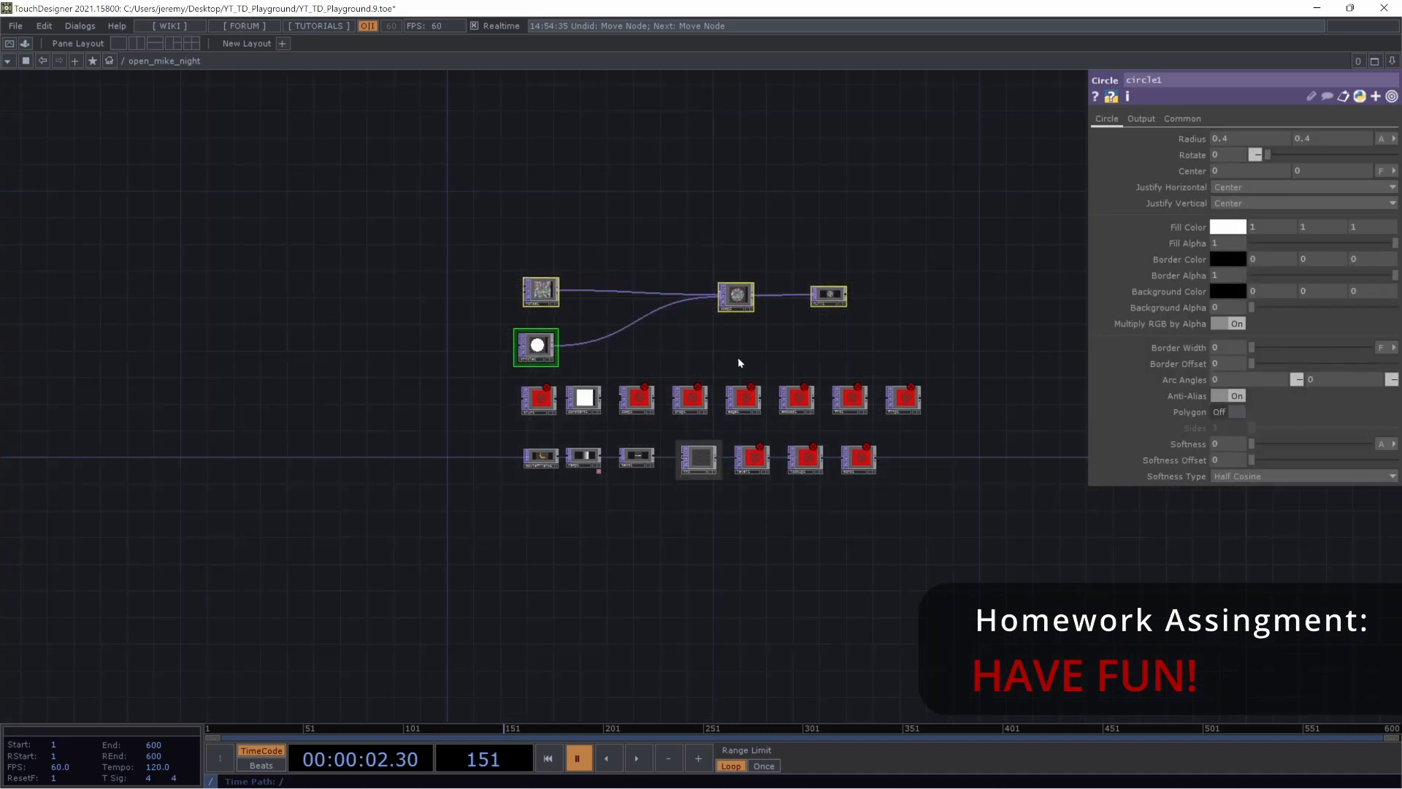
{"action": "left_click", "coordinate": [714, 344]}
Move null1 farther away from comp2, leaving a wide gap between them at the same height
{"action": "left_click_drag", "start_coordinate": [887, 323], "coordinate": [799, 326]}
{"action": "scroll", "coordinate": [799, 326], "scroll_direction": "up", "scroll_amount": 4}
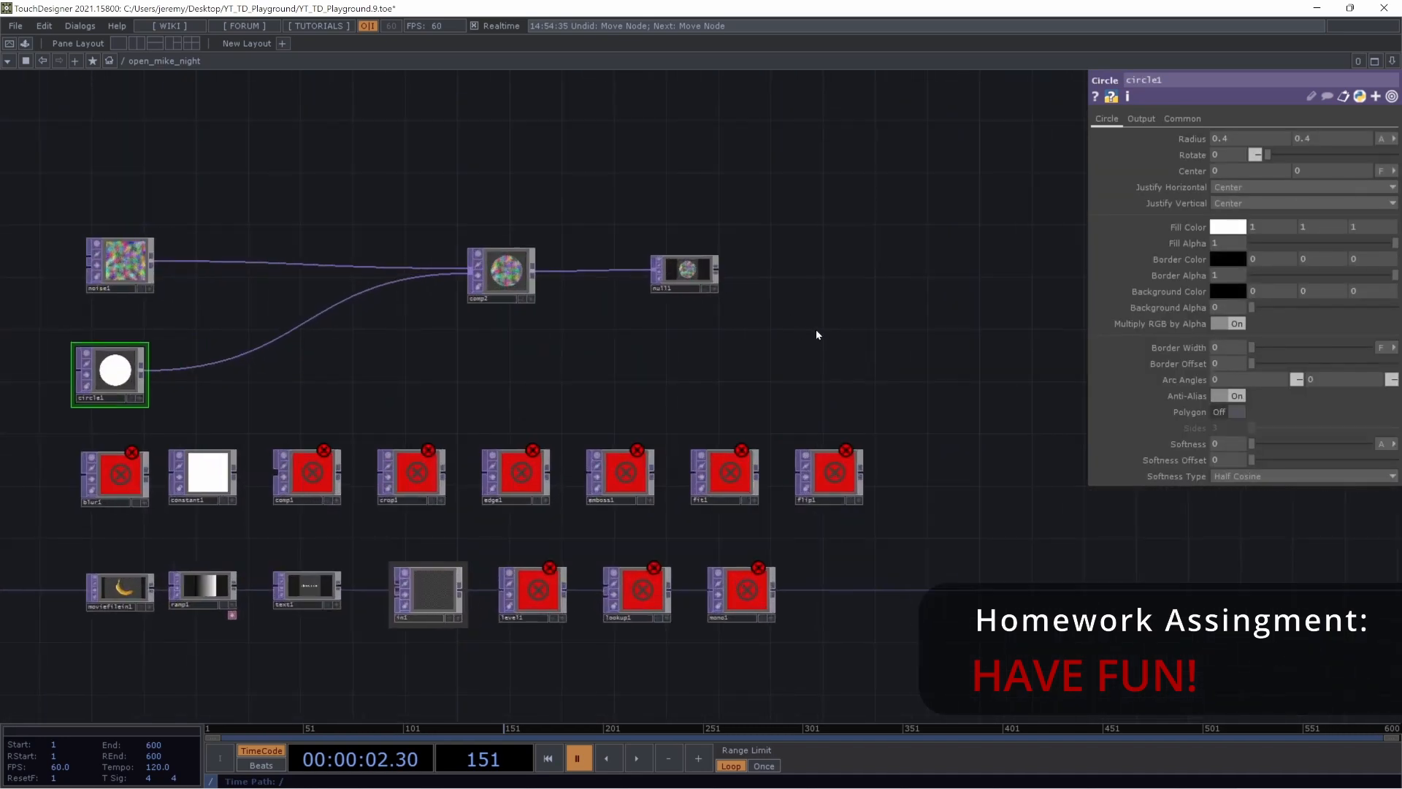
{"action": "left_click_drag", "start_coordinate": [707, 256], "coordinate": [1012, 282]}
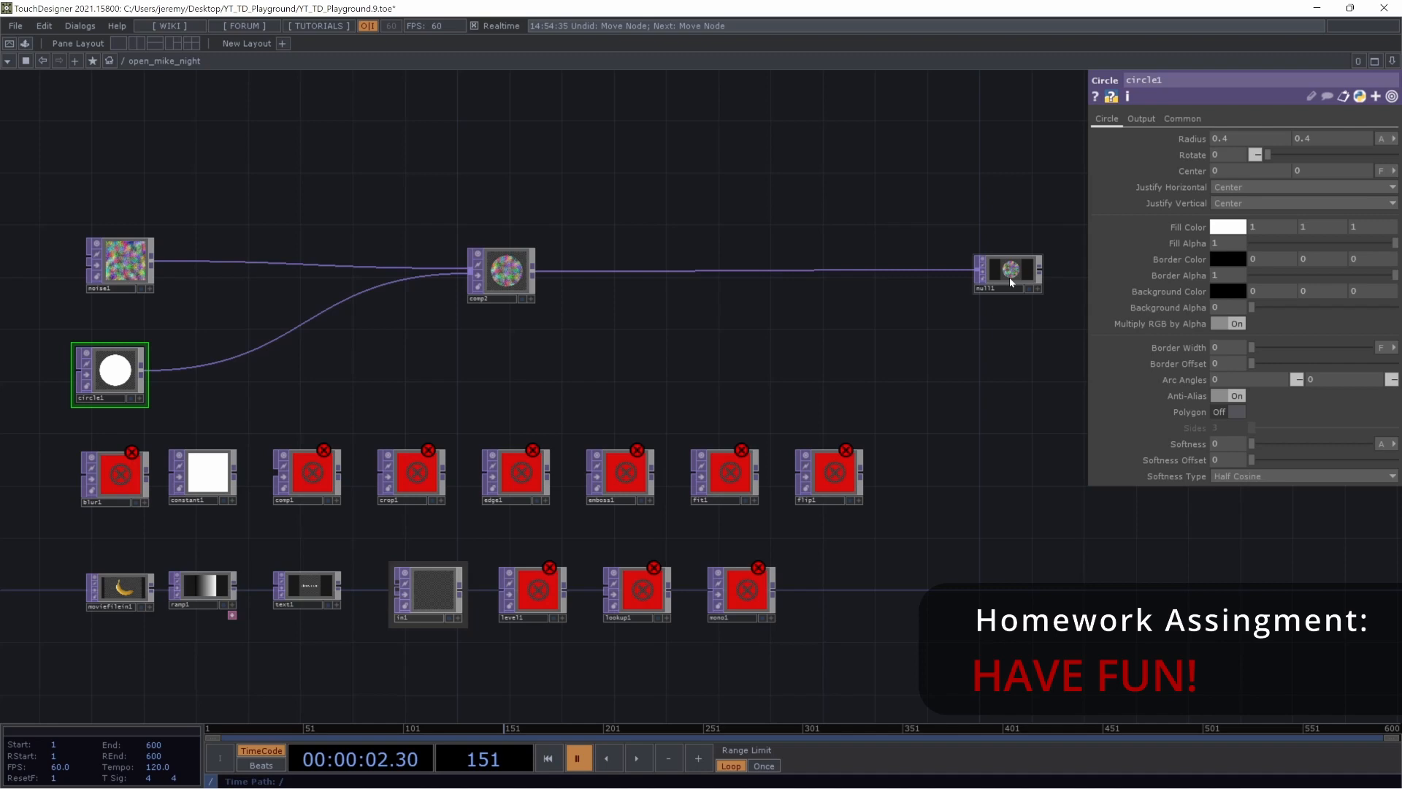